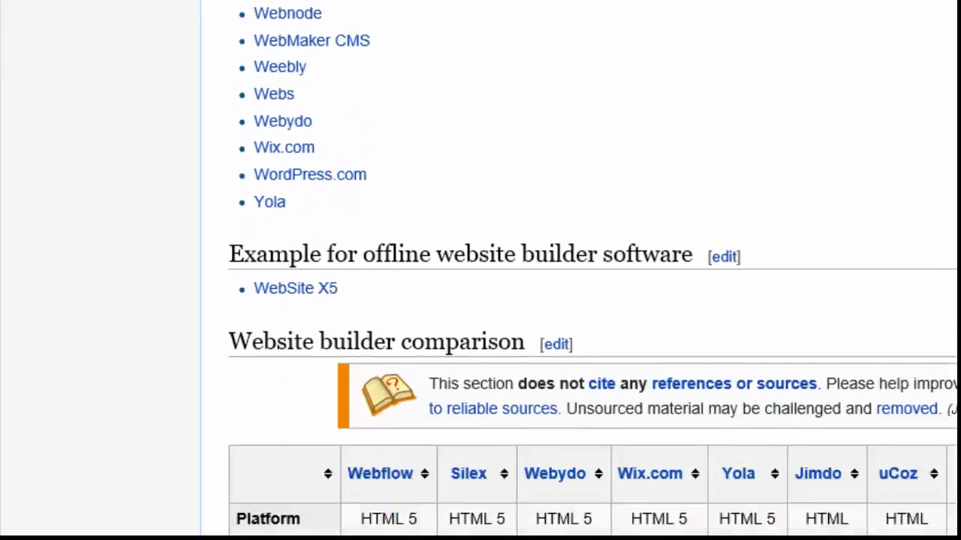
Sort the website builder comparison table by the Webflow column
scroll(593, 270, down, 2)
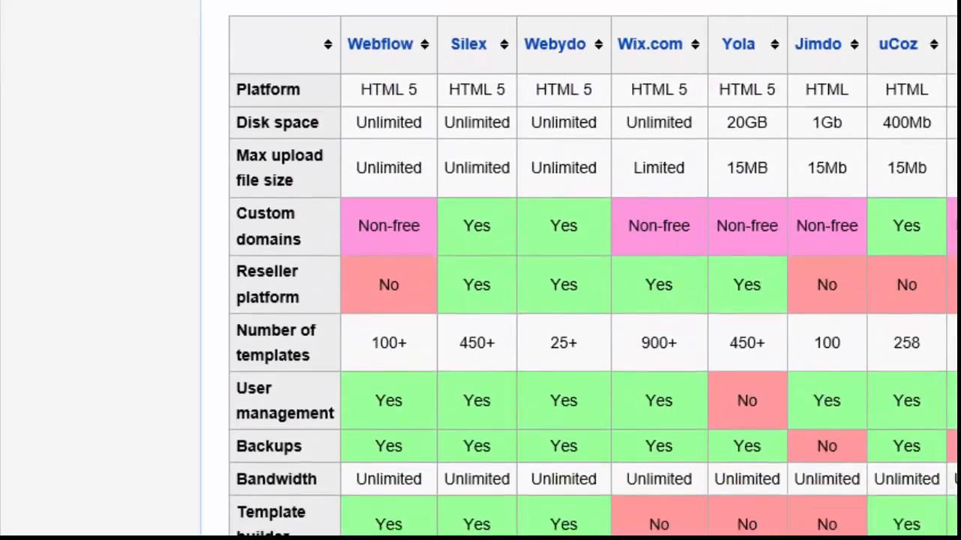
scroll(593, 270, down, 1)
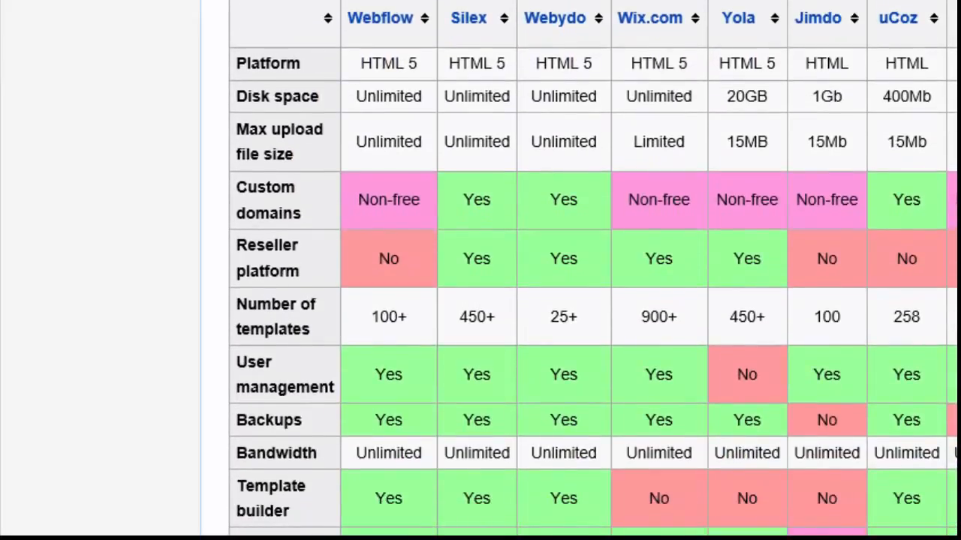
click(424, 21)
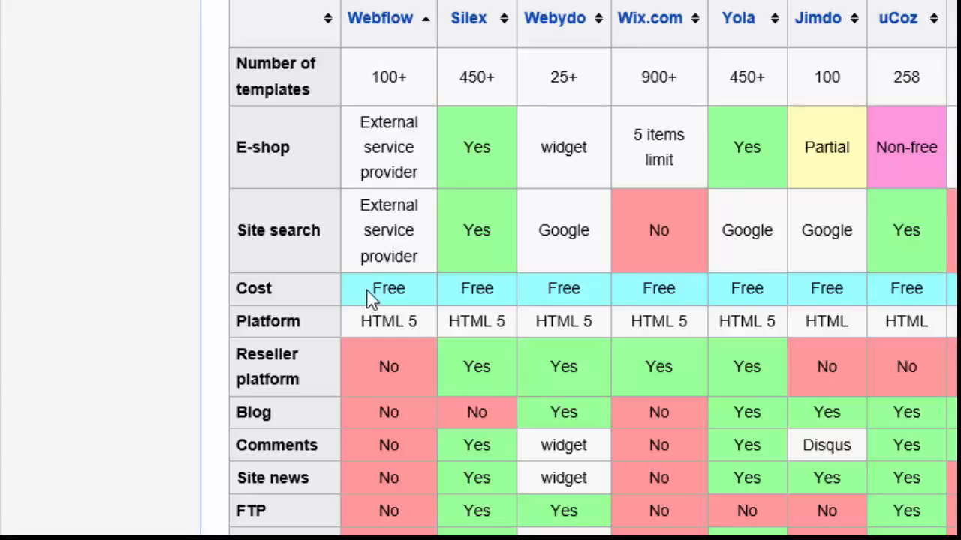
Scroll through the comparison table to review each builder's features
drag(364, 291, 412, 290)
scroll(240, 297, down, 10)
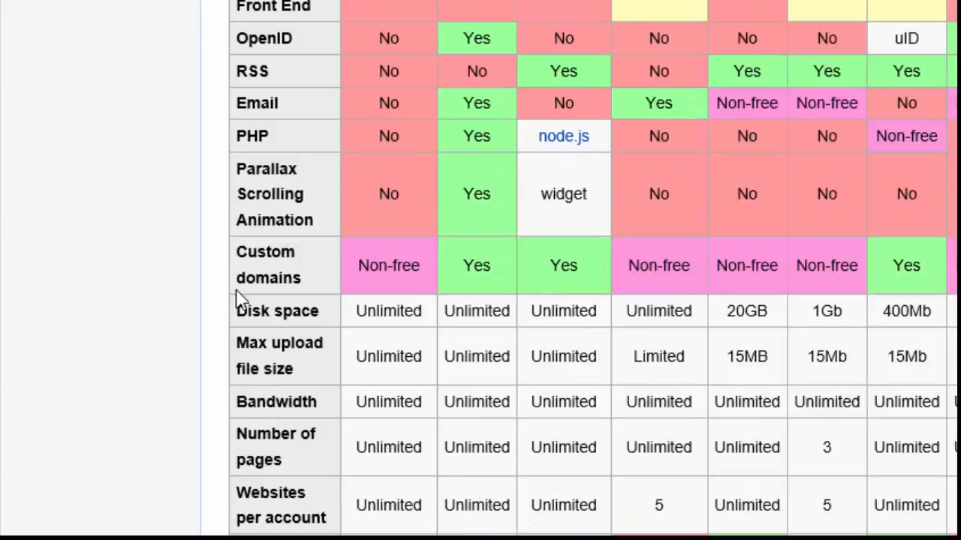
scroll(240, 296, down, 3)
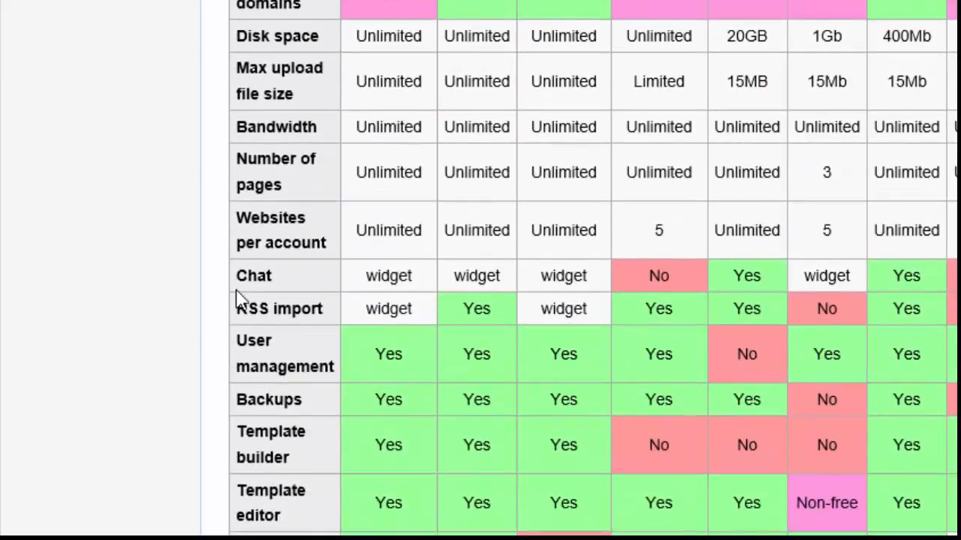
scroll(241, 296, down, 2)
scroll(240, 298, down, 4)
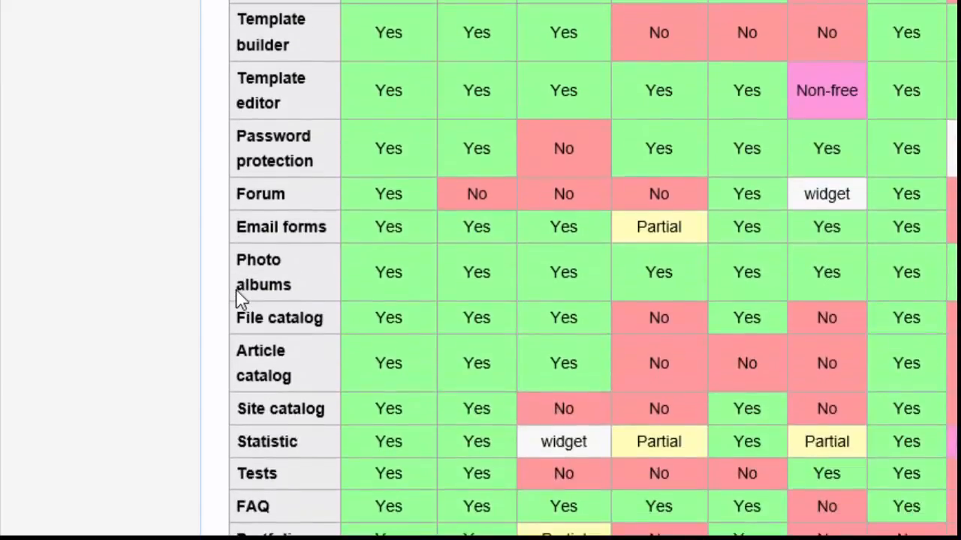
scroll(240, 298, down, 6)
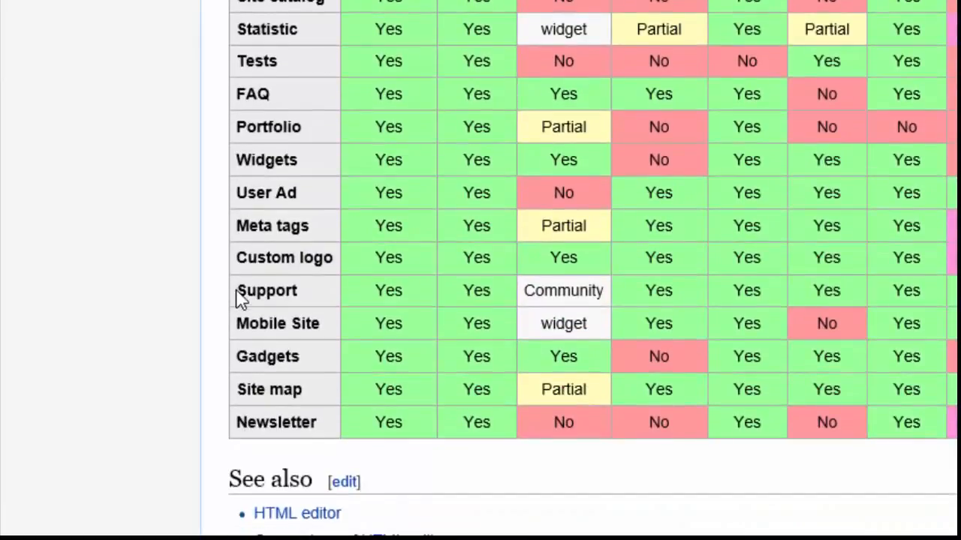
scroll(240, 298, up, 12)
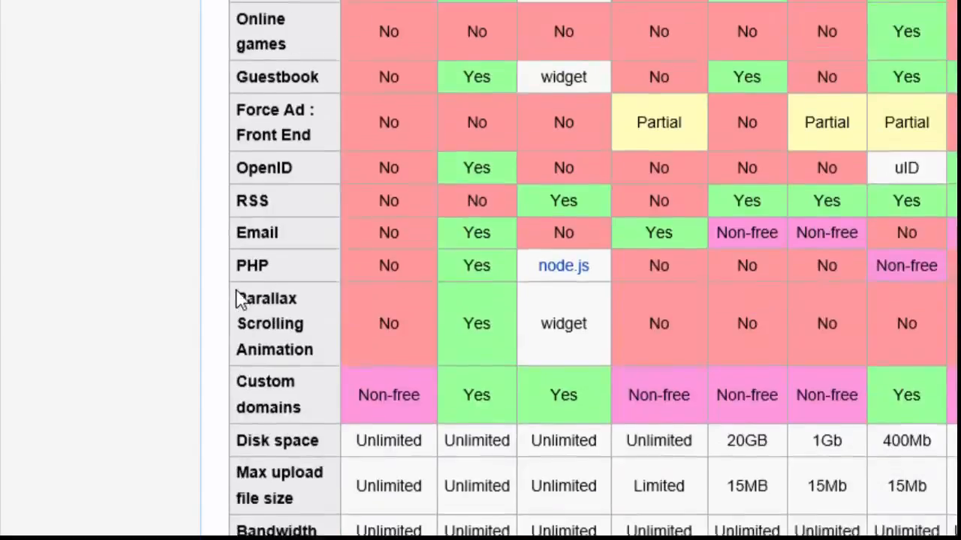
scroll(238, 298, up, 5)
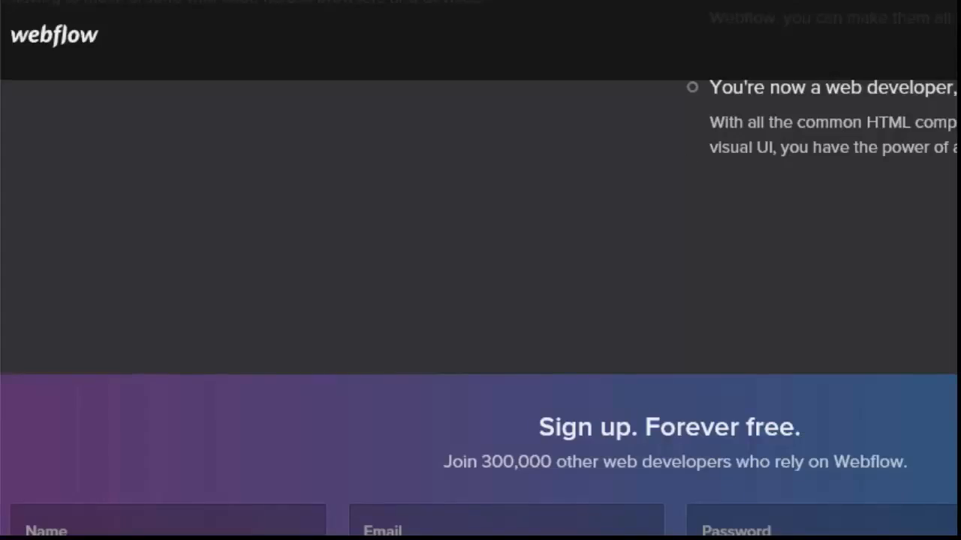
Scroll through Webflow's sign-up section and Plans & Pricing page to compare the Free, Micro and Personal plans
scroll(480, 300, down, 2)
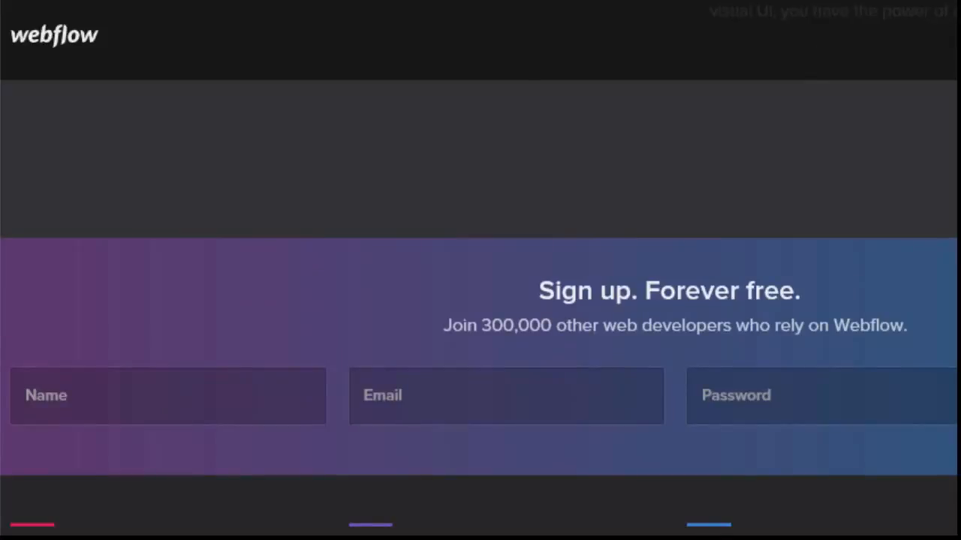
scroll(481, 300, down, 2)
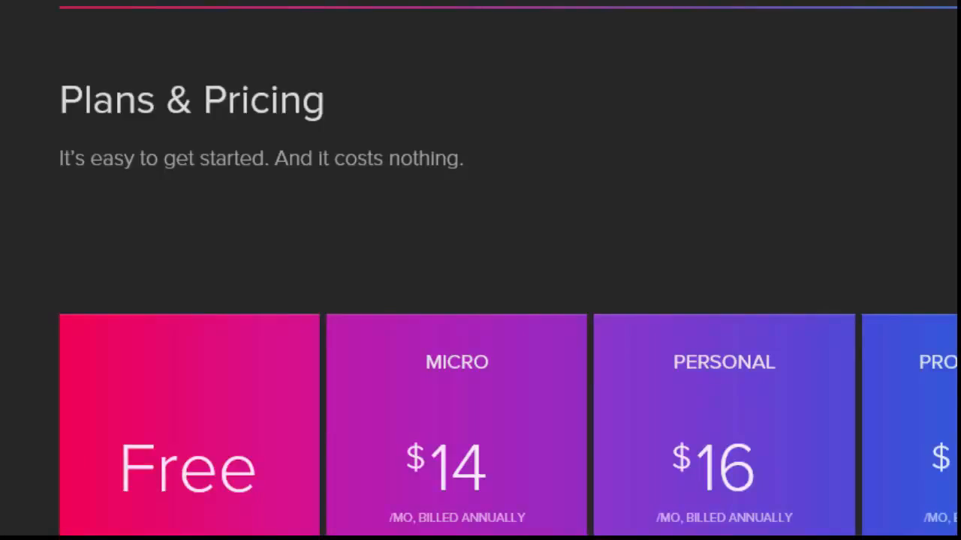
scroll(481, 271, down, 3)
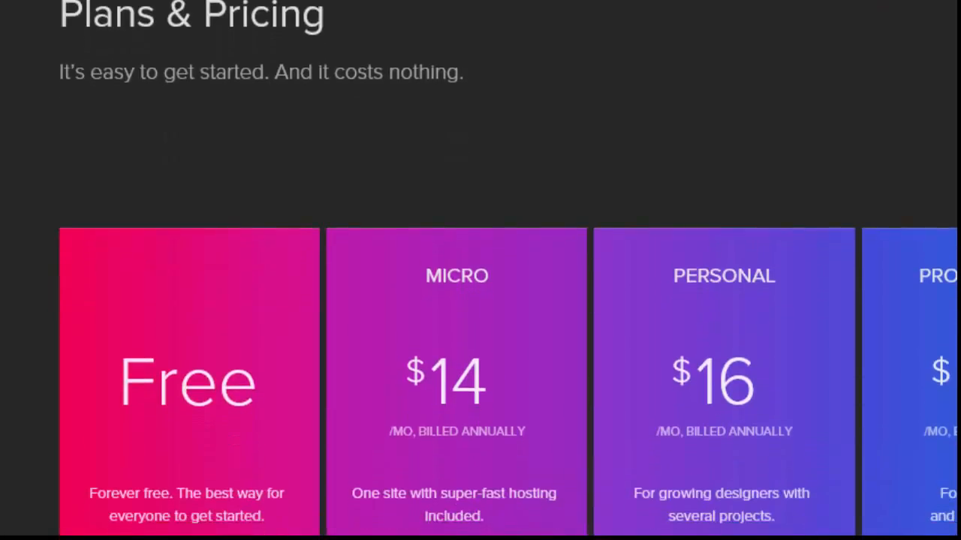
scroll(480, 271, down, 2)
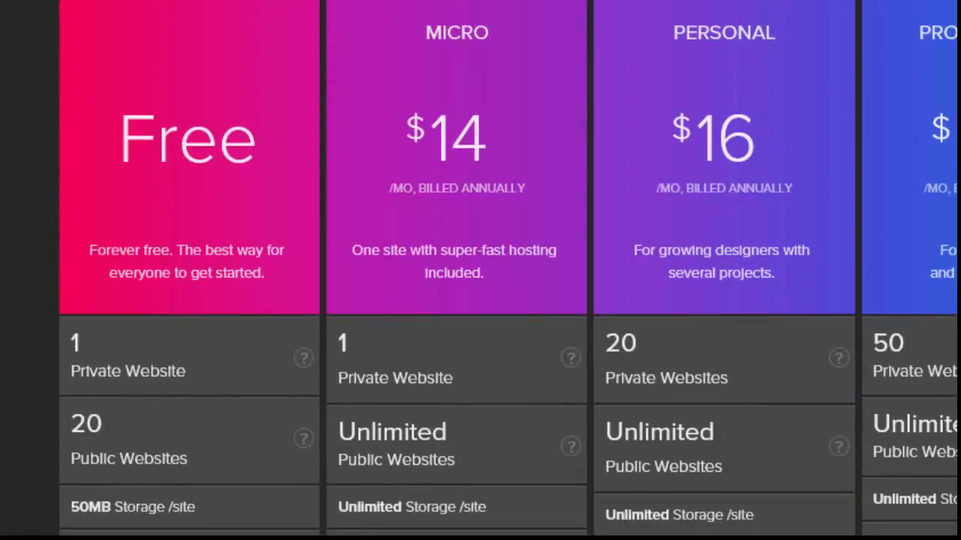
scroll(480, 270, up, 1)
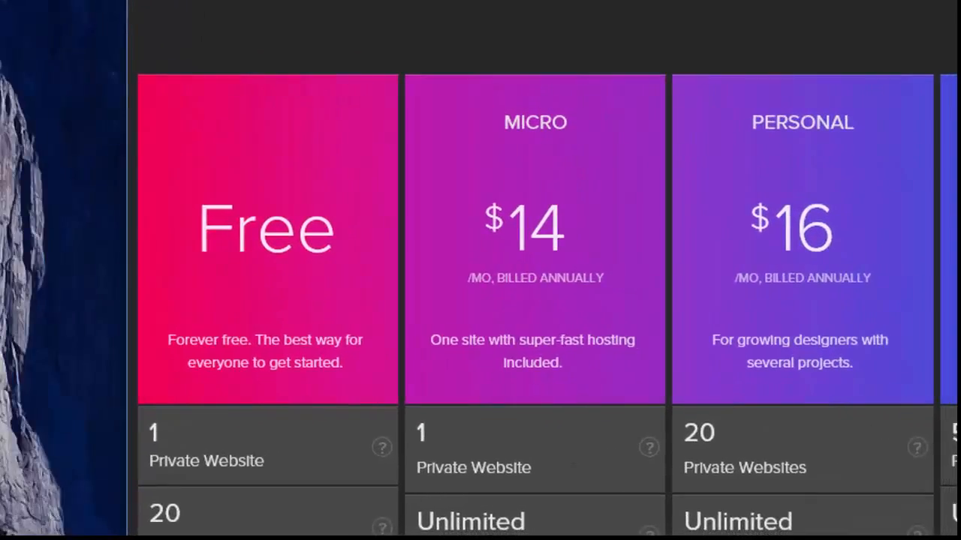
scroll(548, 301, down, 2)
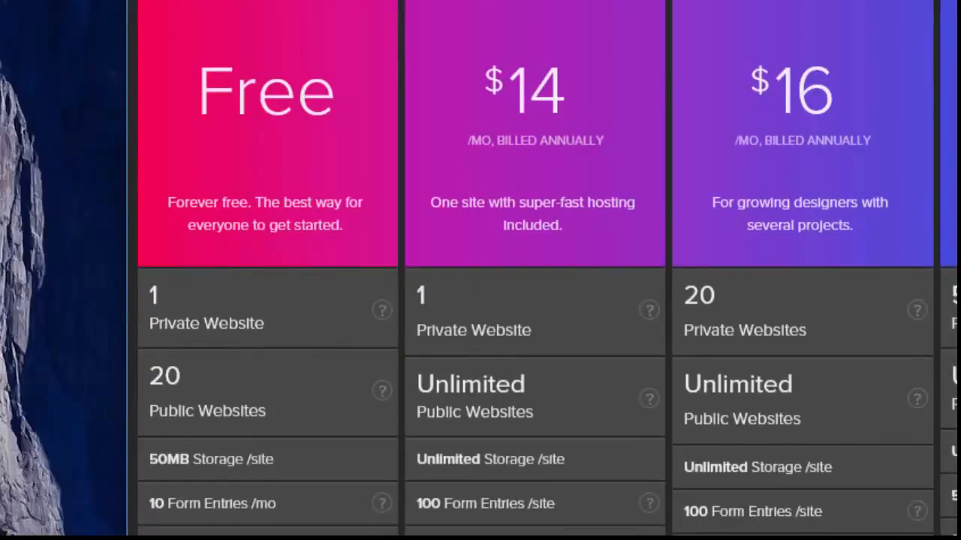
scroll(548, 300, down, 2)
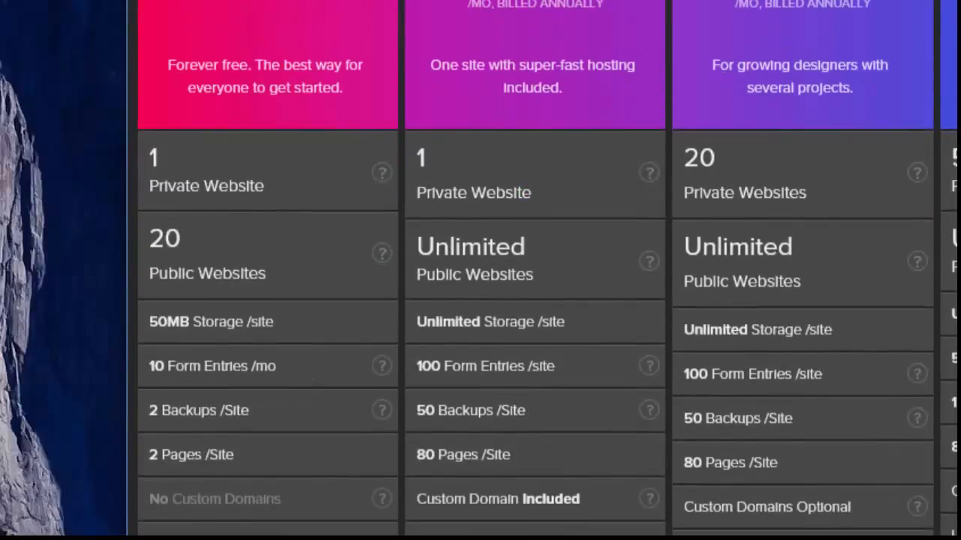
scroll(548, 300, down, 2)
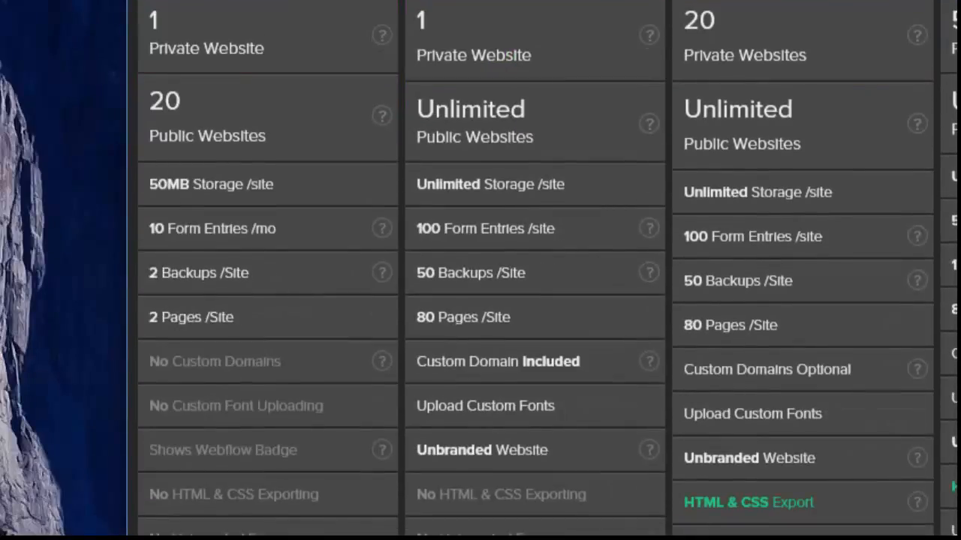
scroll(548, 300, down, 2)
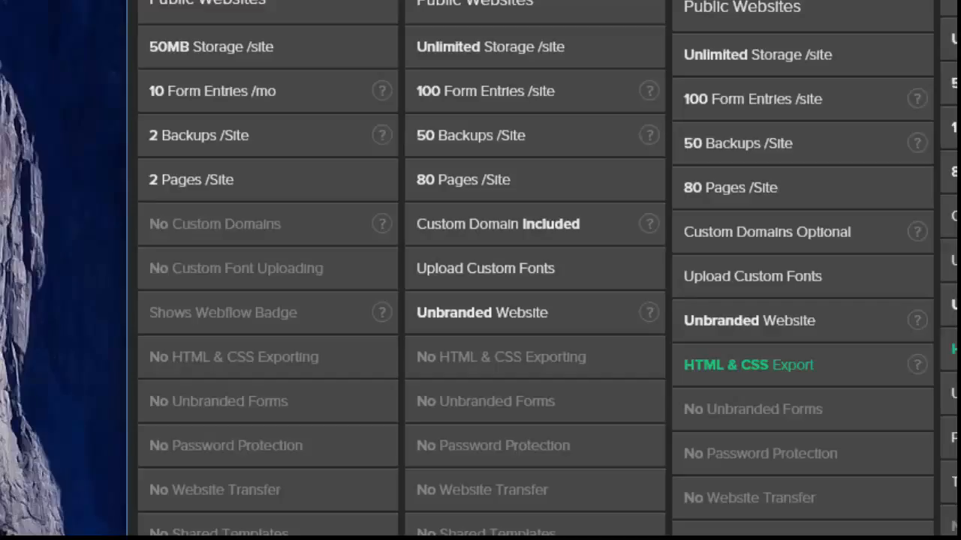
scroll(548, 300, down, 2)
scroll(547, 300, down, 2)
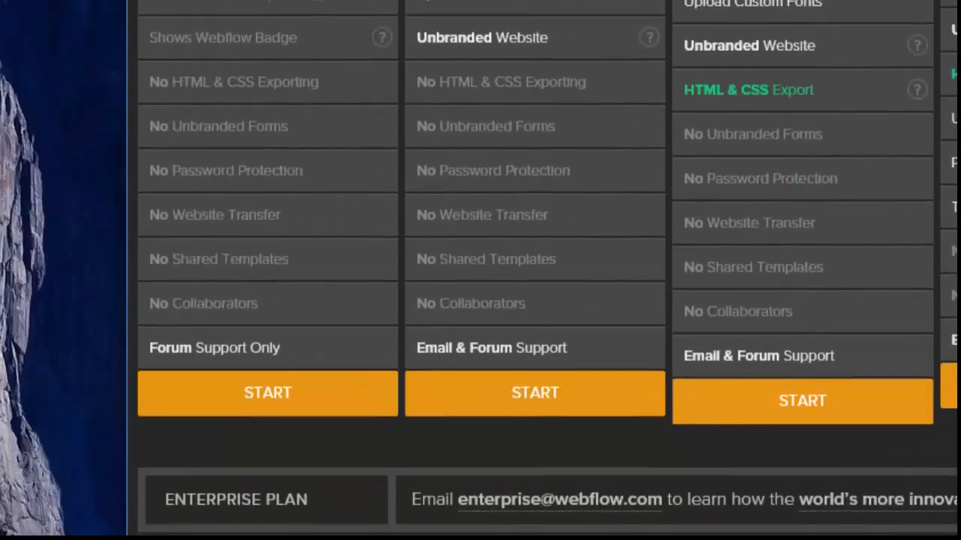
scroll(548, 300, down, 2)
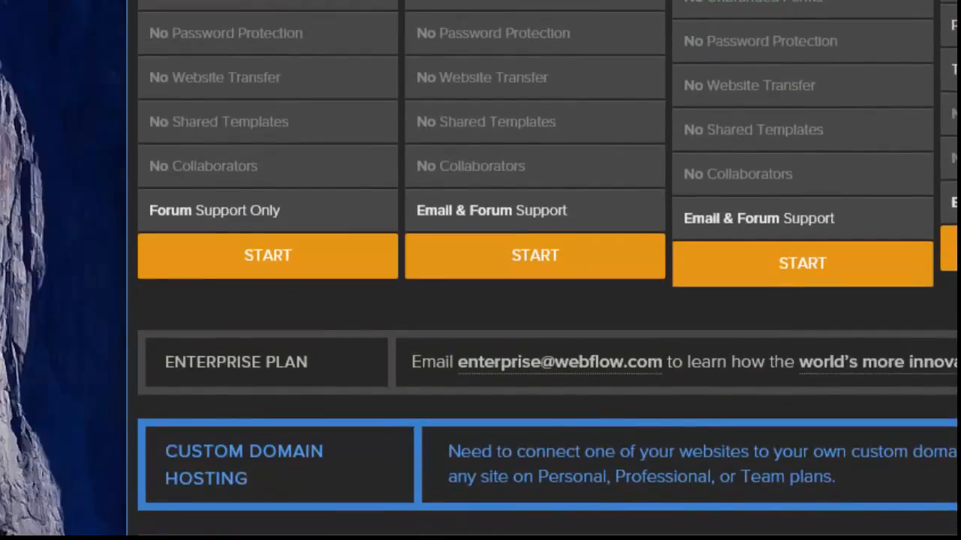
scroll(547, 300, down, 2)
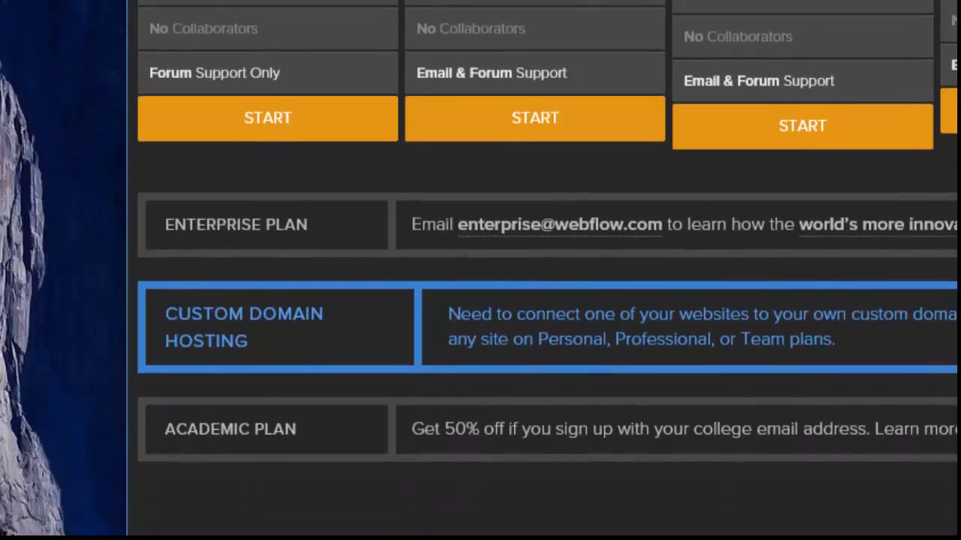
scroll(548, 300, down, 8)
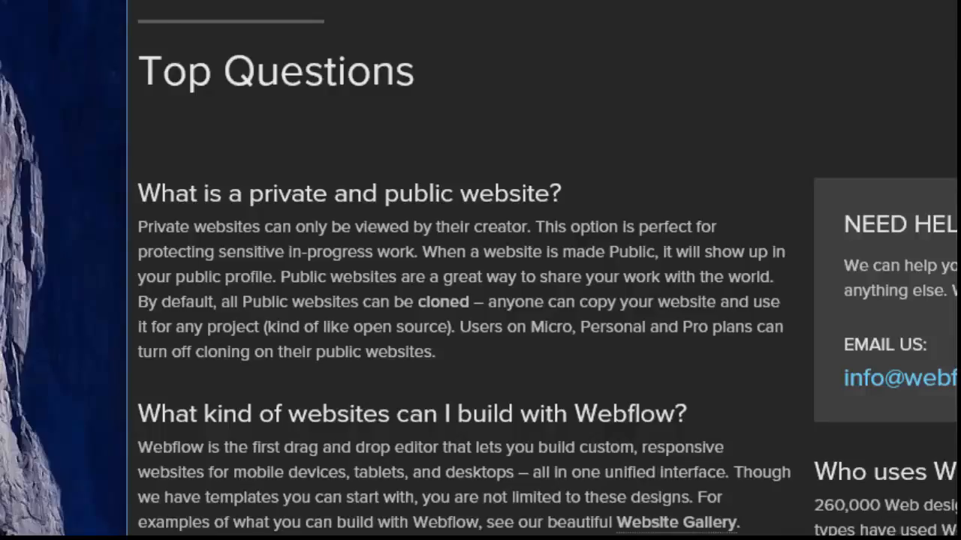
scroll(548, 300, down, 4)
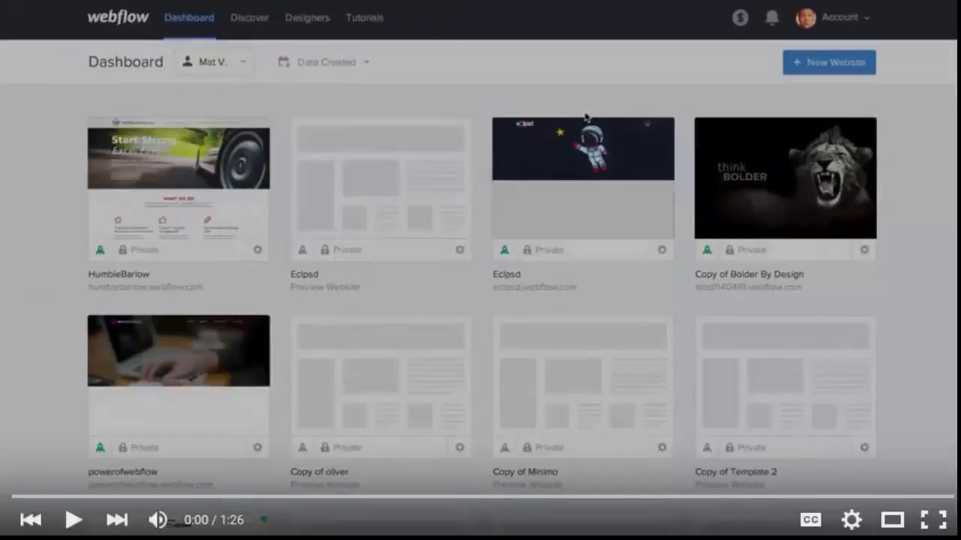
Start the Webflow walkthrough and set the new website's URL to my-website-name
click(75, 521)
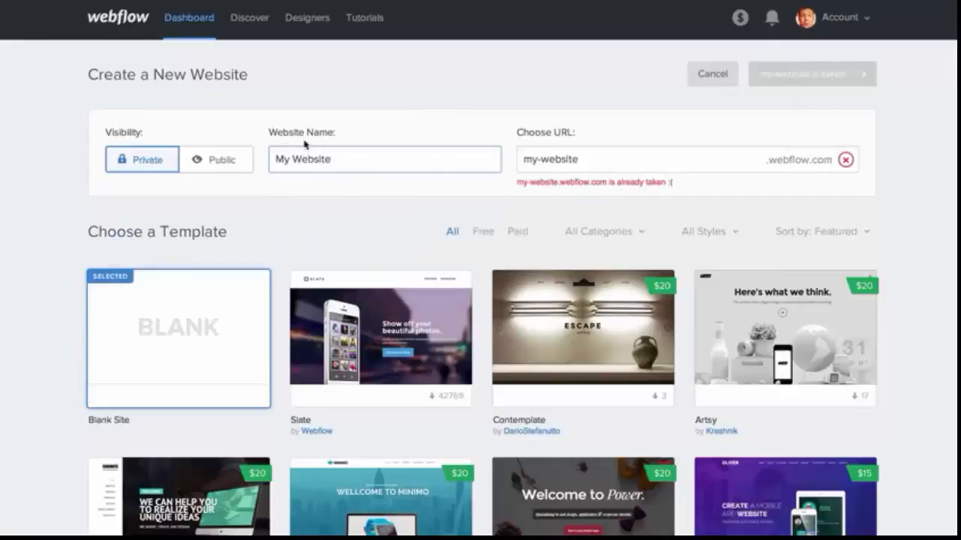
click(592, 163)
text(-)
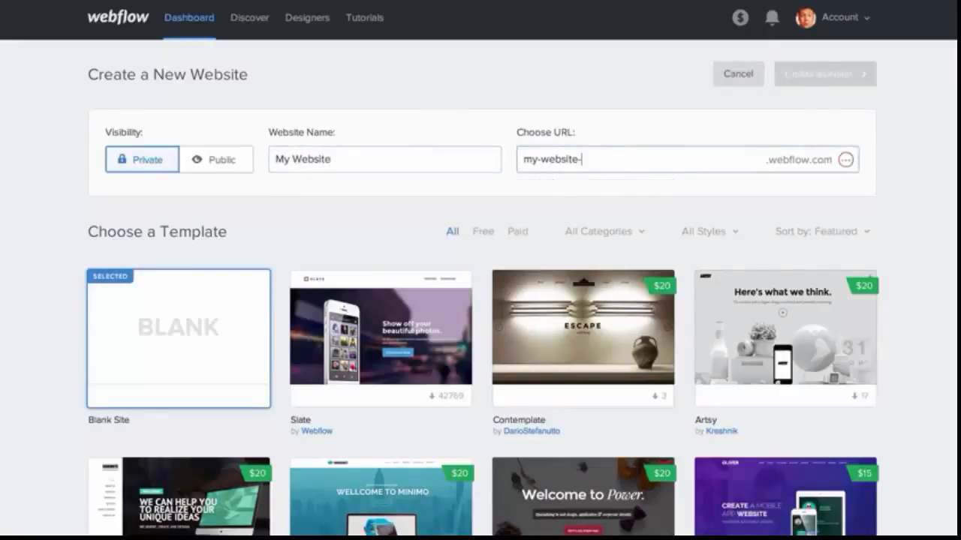
text(name)
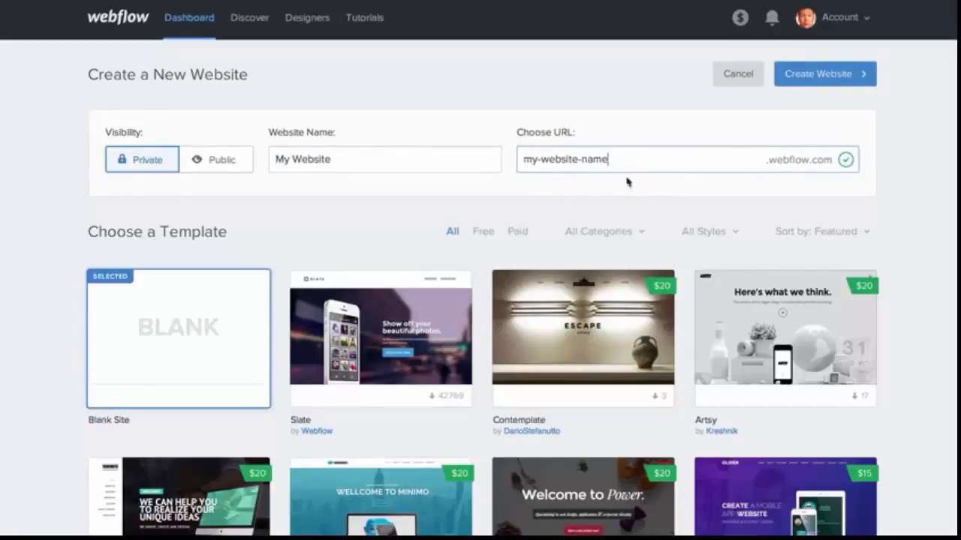
Create the private website with the Blank Site template
drag(518, 132, 579, 141)
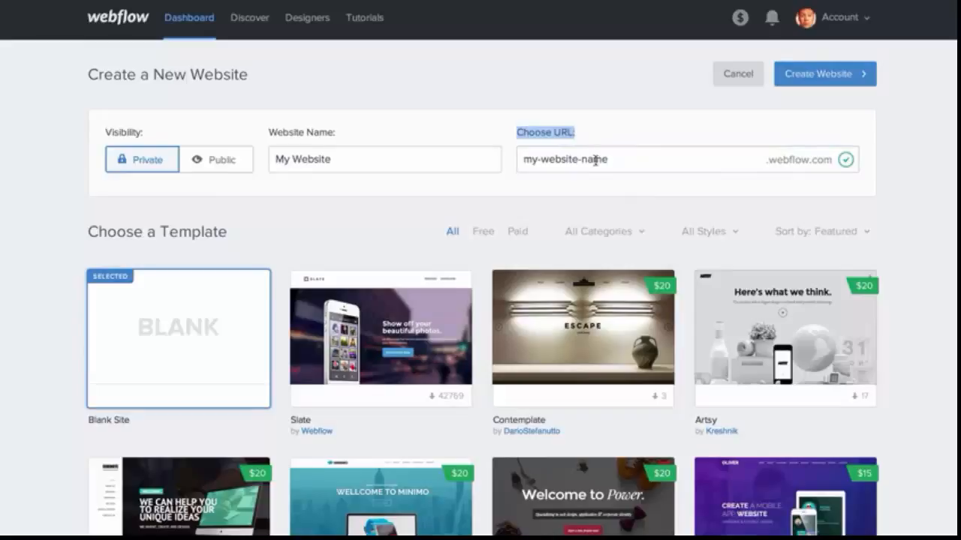
click(598, 161)
scroll(626, 166, down, 1)
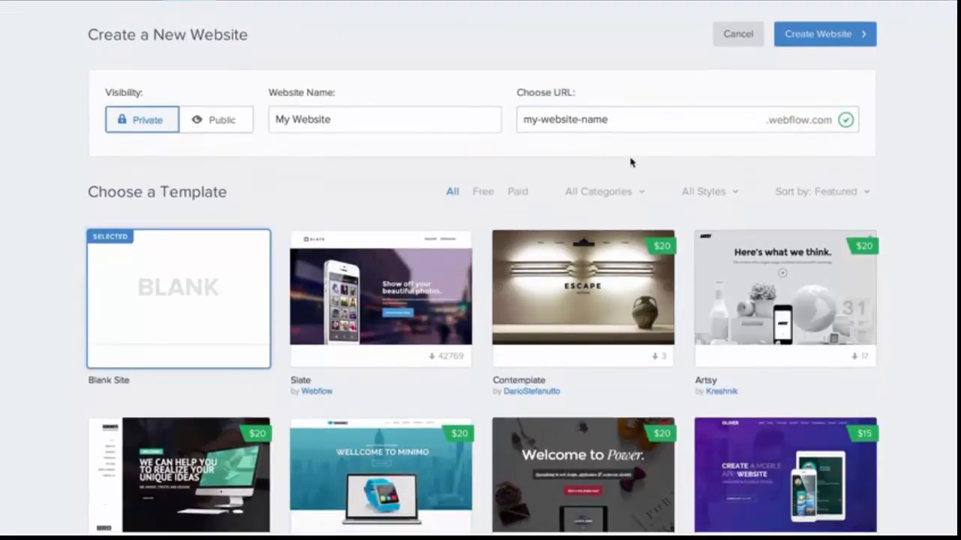
scroll(631, 163, down, 2)
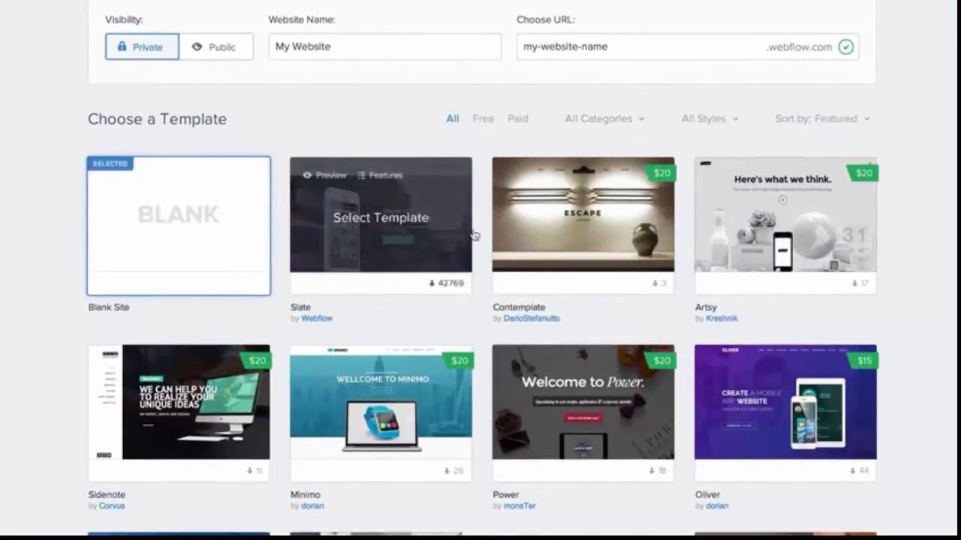
scroll(594, 105, up, 3)
click(843, 76)
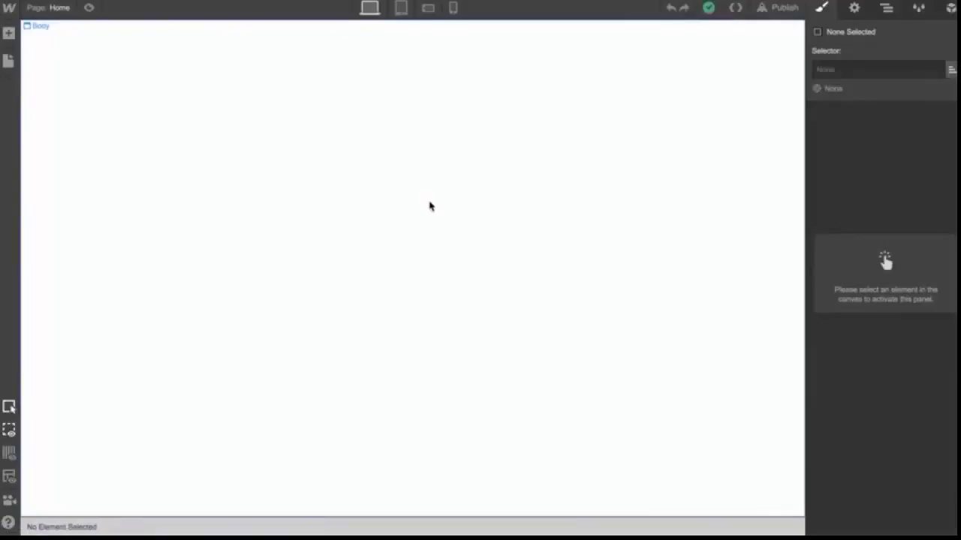
Return to the new website page, browse the templates, and open the Contemplate author's DarioStefanutto template page
click(9, 33)
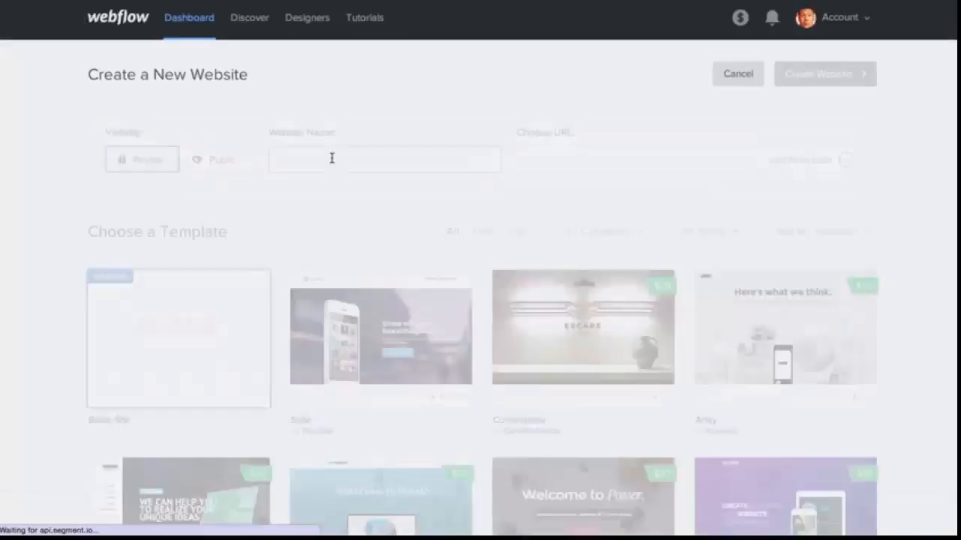
scroll(740, 116, down, 1)
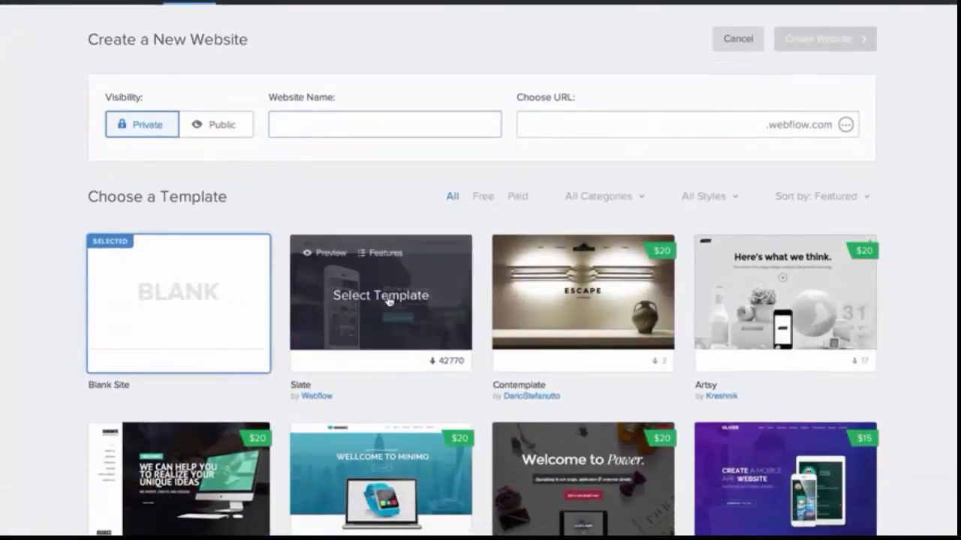
scroll(388, 300, down, 3)
scroll(388, 300, down, 1)
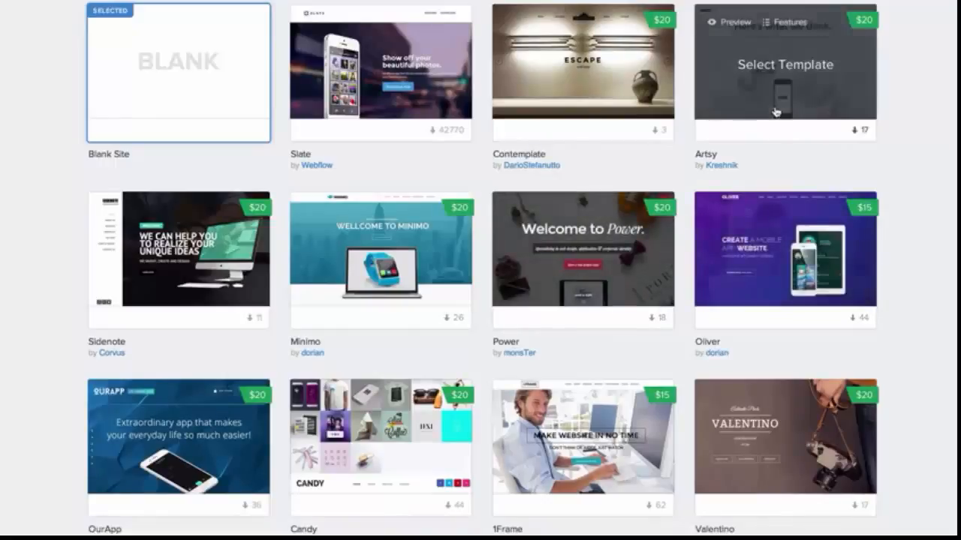
scroll(776, 113, up, 3)
scroll(591, 242, down, 1)
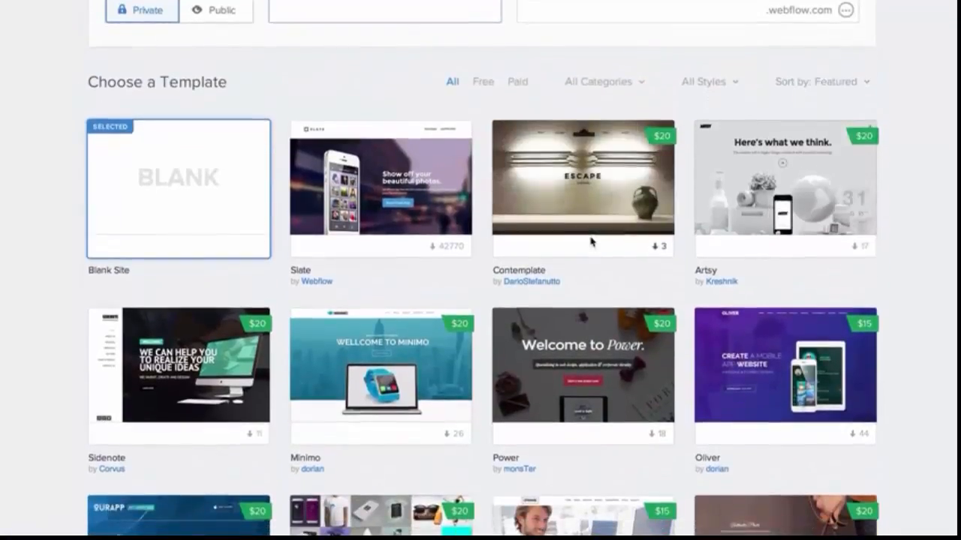
click(542, 281)
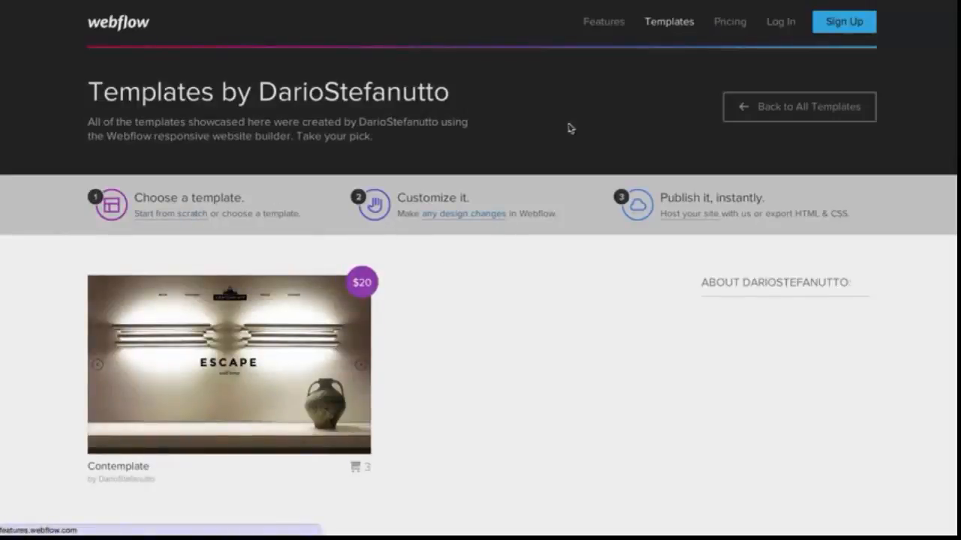
Browse the responsive templates, open the Power template's page to review its features, and return to all templates
click(662, 29)
scroll(621, 289, down, 5)
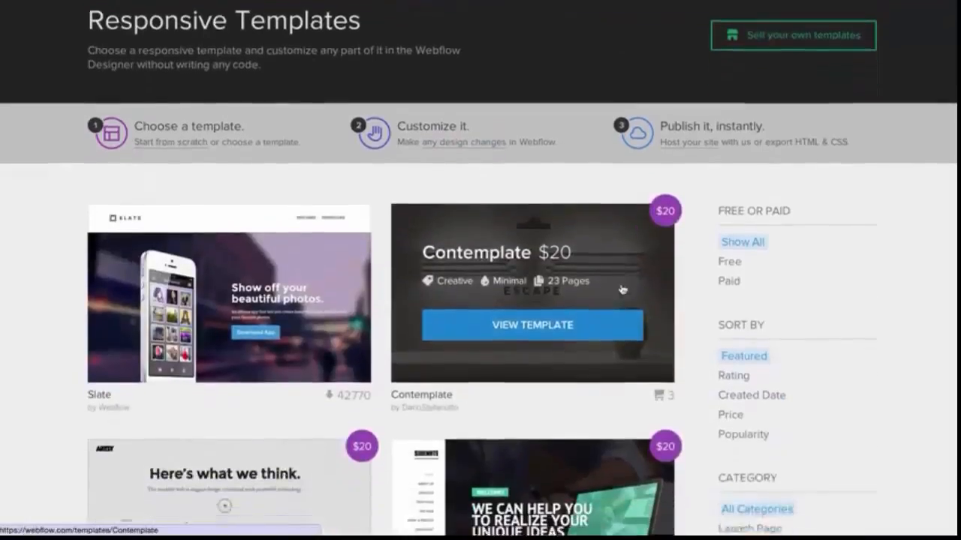
scroll(622, 289, down, 5)
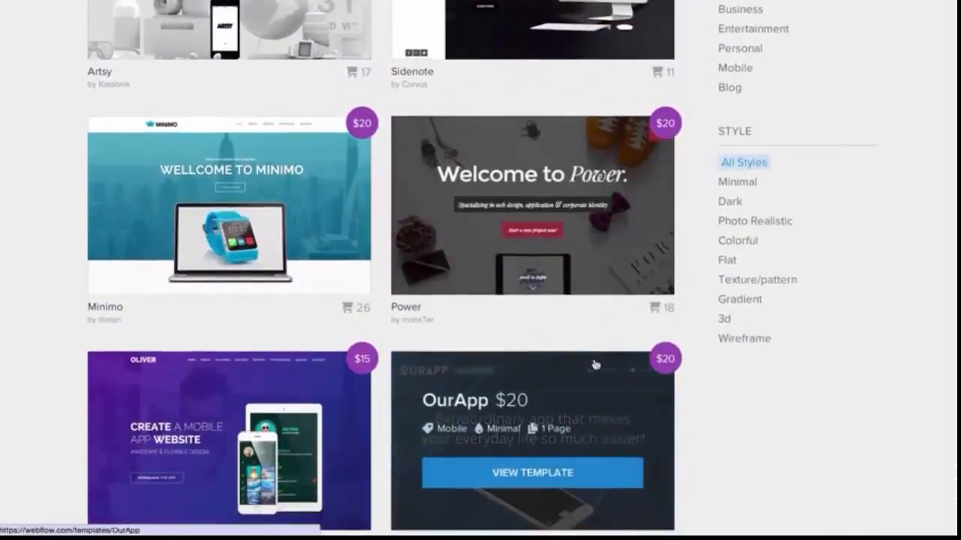
click(557, 232)
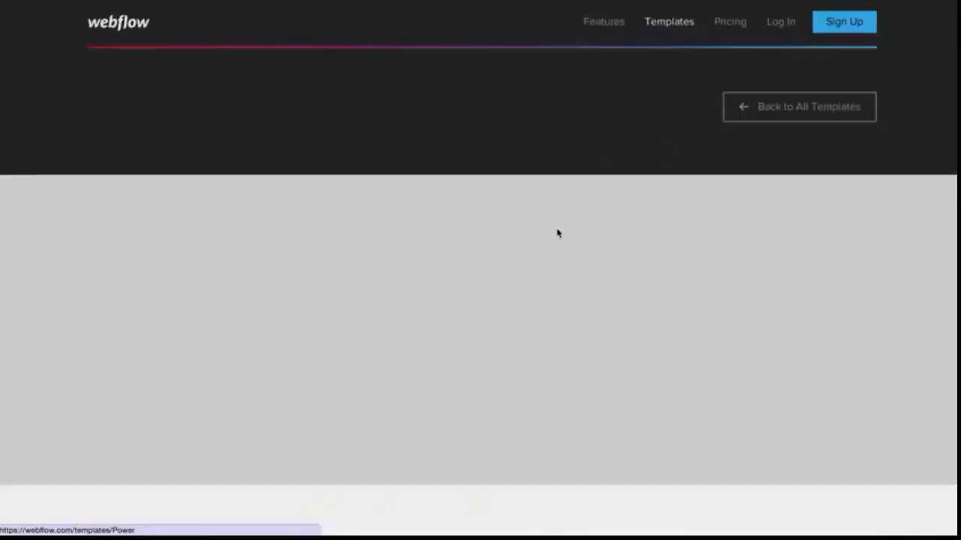
scroll(590, 331, down, 1)
scroll(590, 331, down, 7)
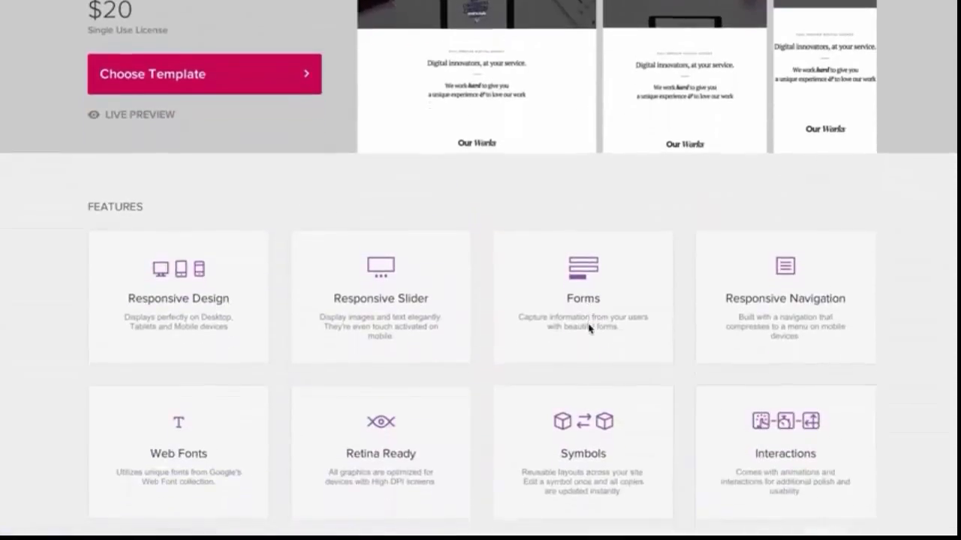
scroll(589, 329, up, 3)
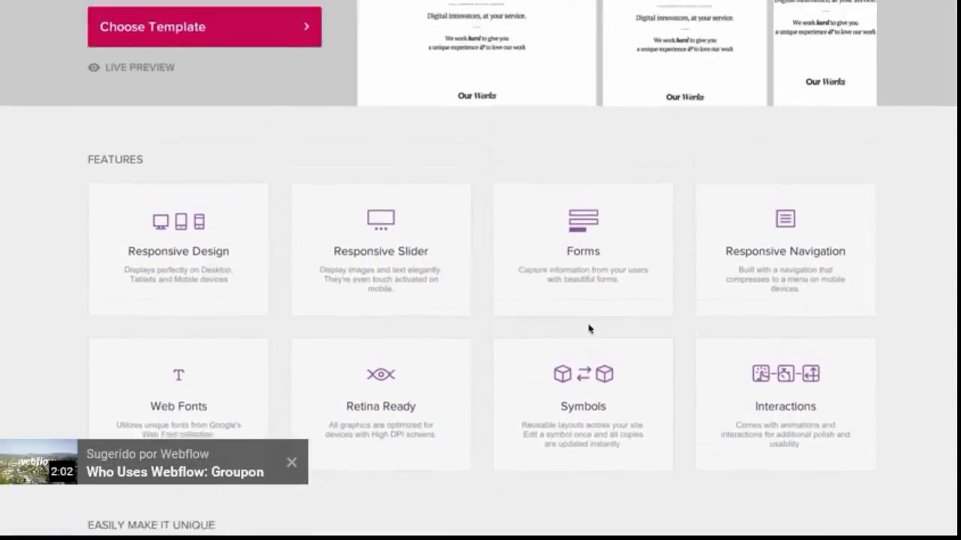
scroll(460, 193, up, 6)
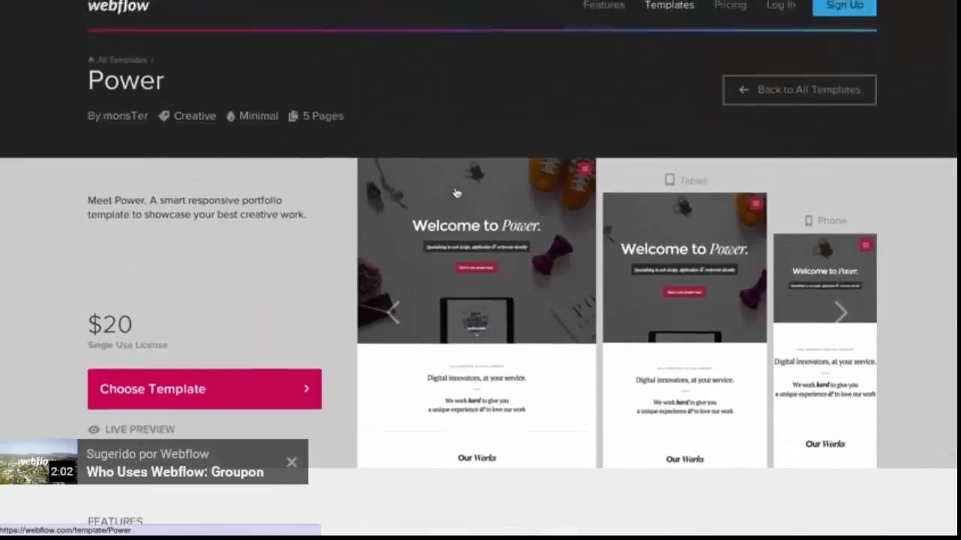
click(798, 105)
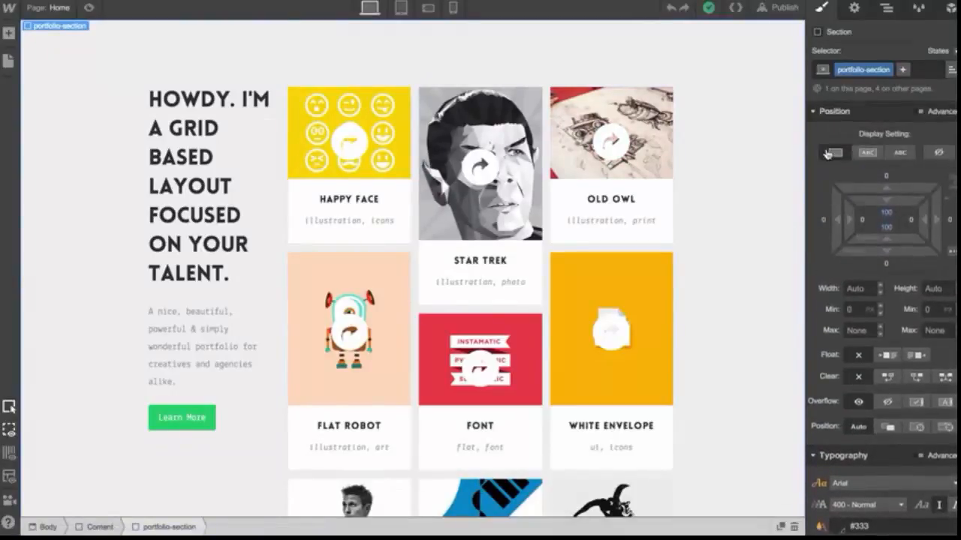
In the Designer, browse the Add Element panel and try the empty-elements, grid overlay and X-ray view toggles
click(8, 34)
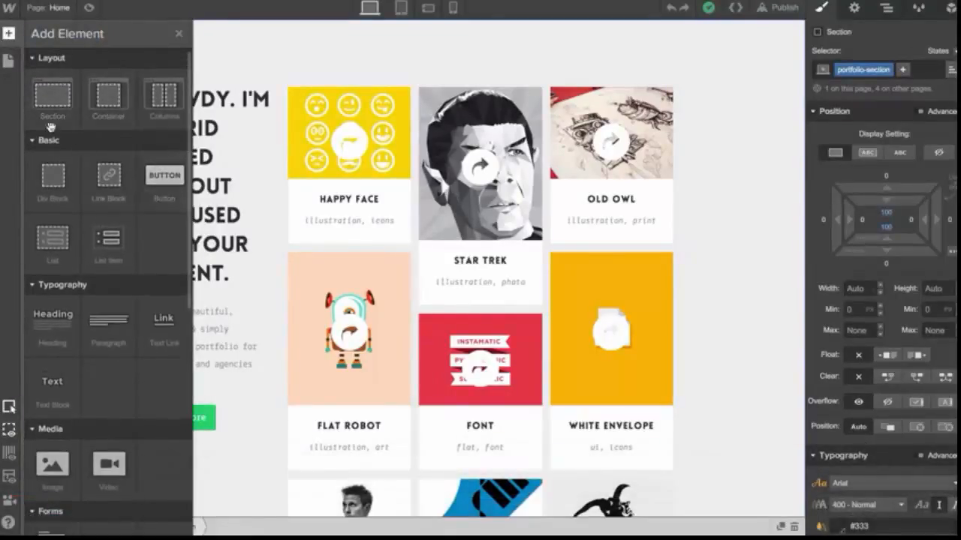
scroll(159, 129, down, 4)
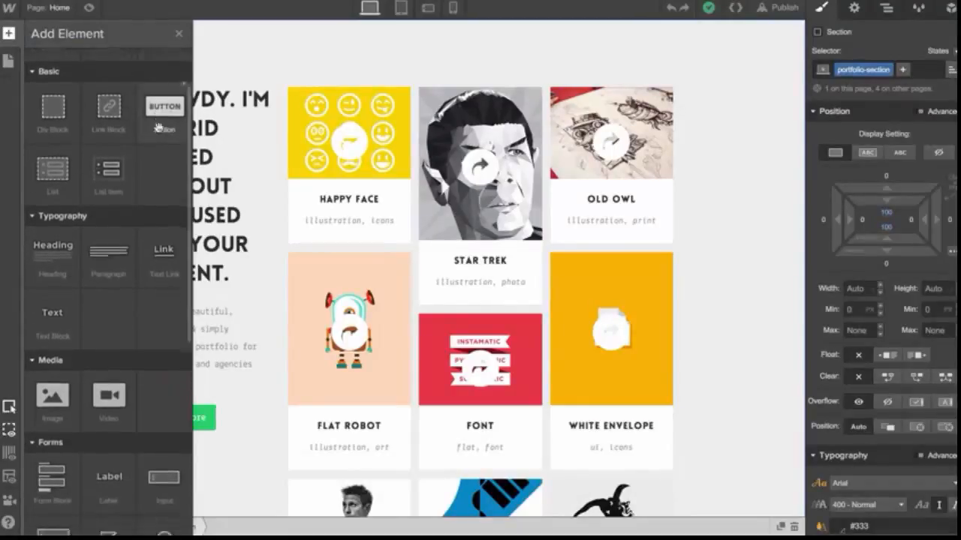
scroll(159, 133, down, 3)
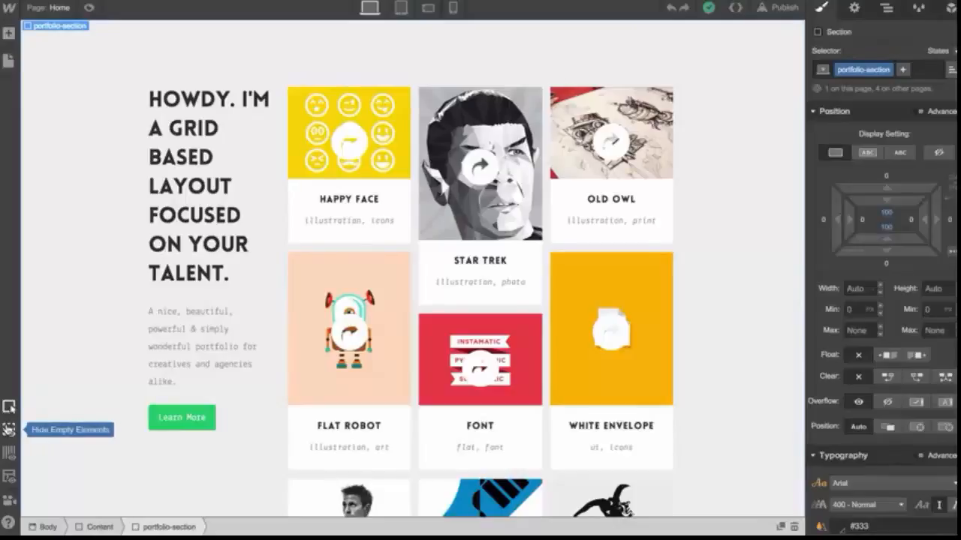
click(10, 452)
click(9, 452)
click(10, 453)
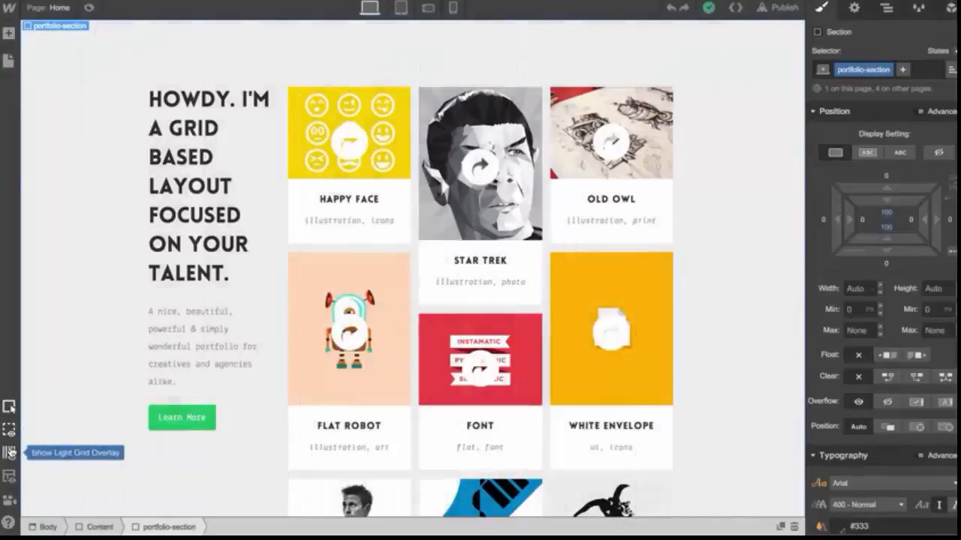
click(9, 478)
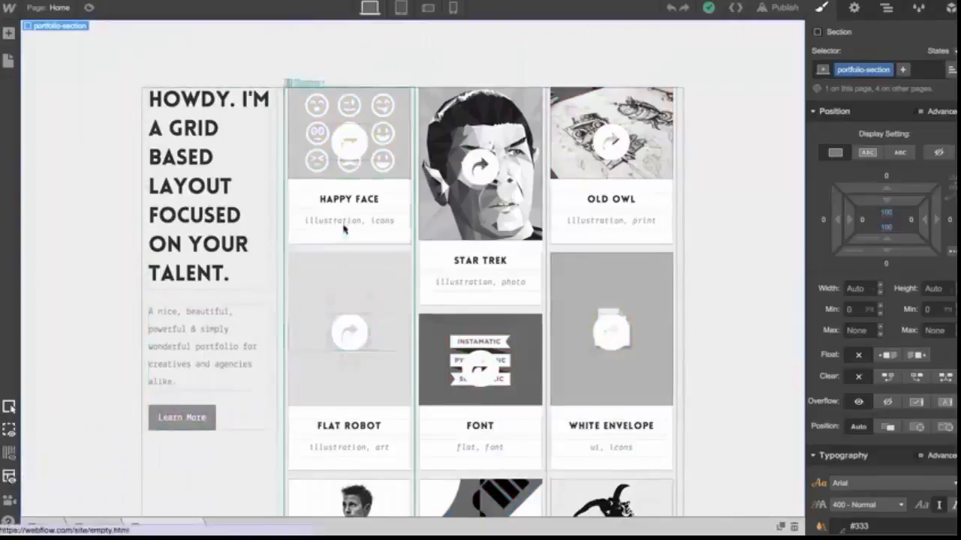
click(11, 484)
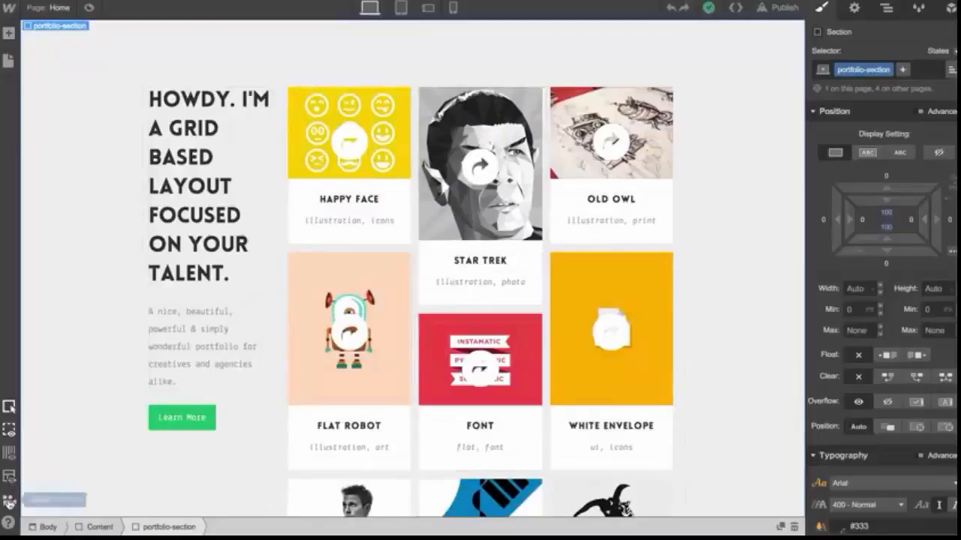
Open the Video Tutorials panel and the Keyboard Shortcuts sheet, then close both
click(10, 504)
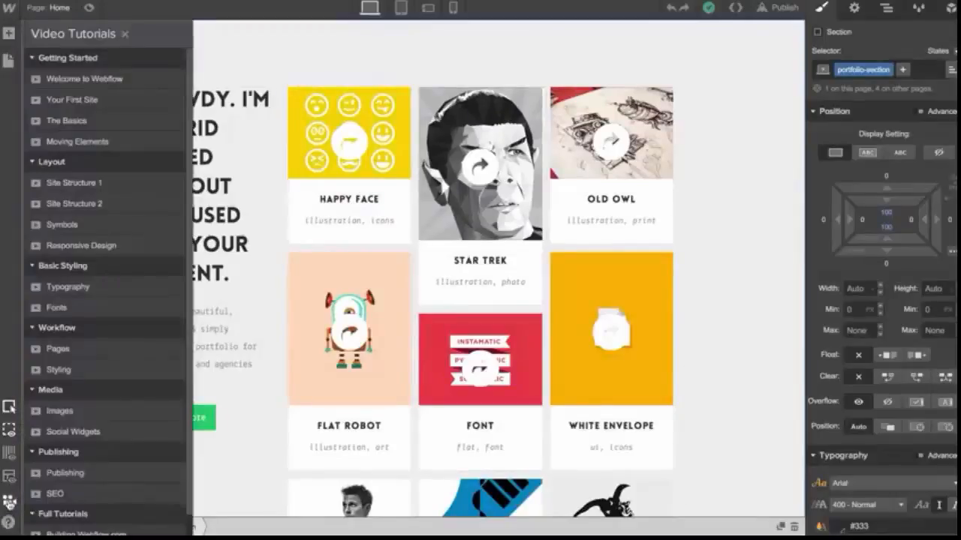
mouse_move(9, 522)
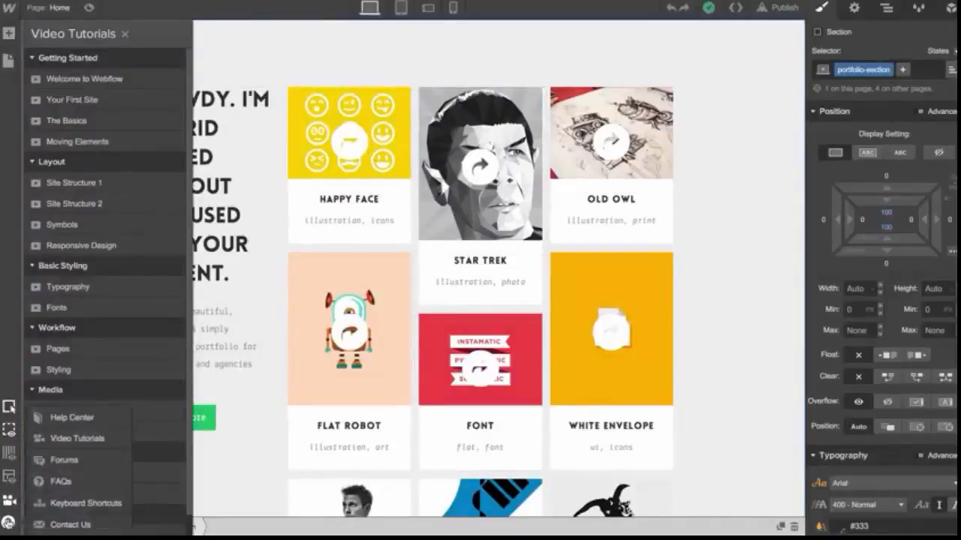
click(54, 510)
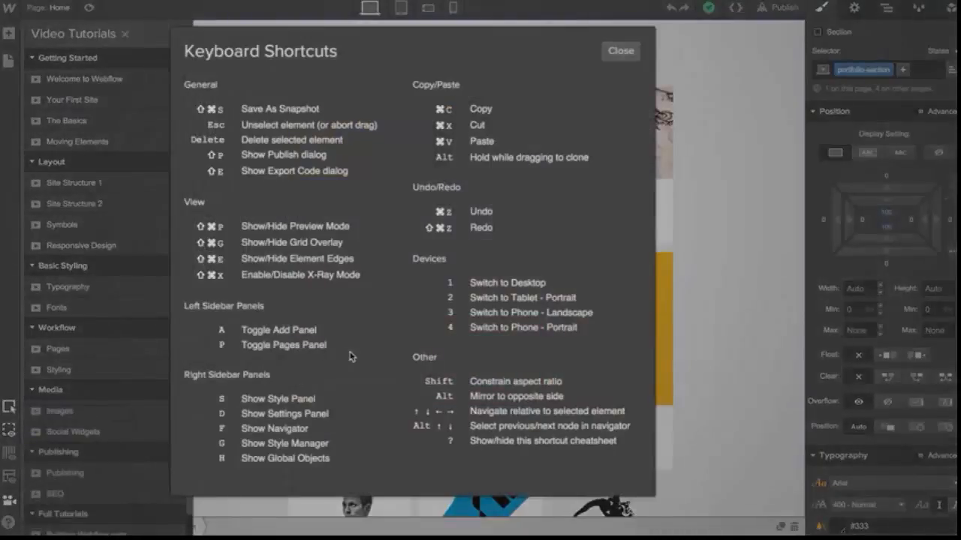
click(620, 51)
click(124, 35)
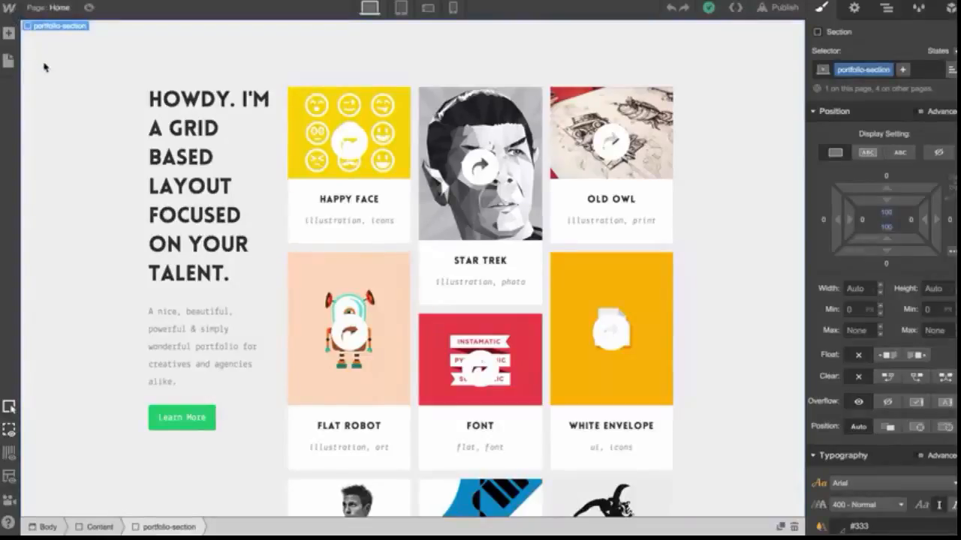
Preview the Home page, scrolling through it and checking the tablet and desktop layouts before leaving preview
click(88, 9)
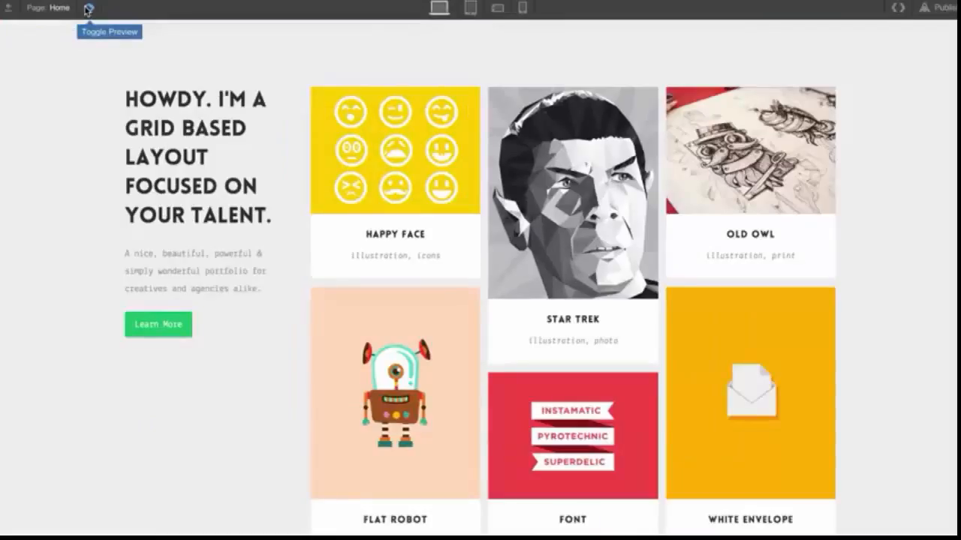
scroll(146, 188, down, 10)
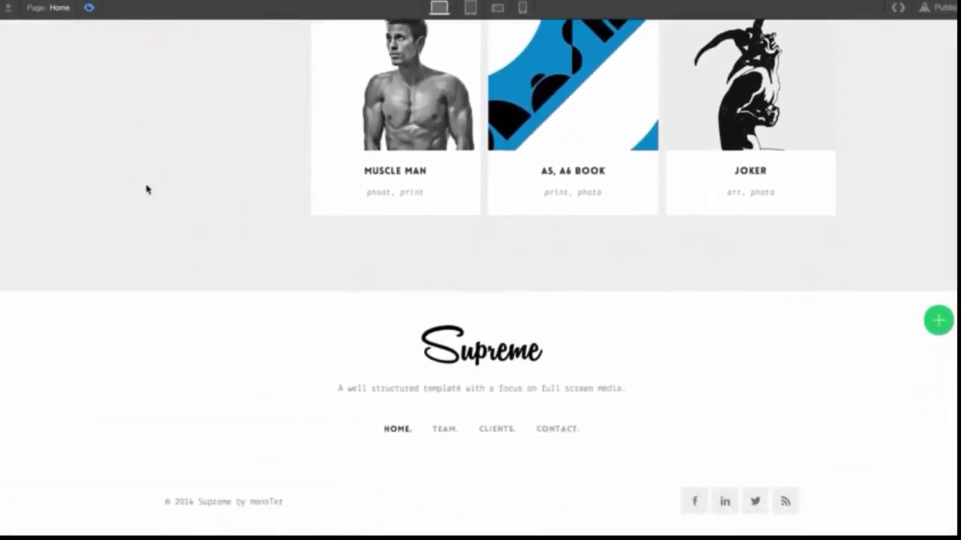
scroll(147, 189, up, 10)
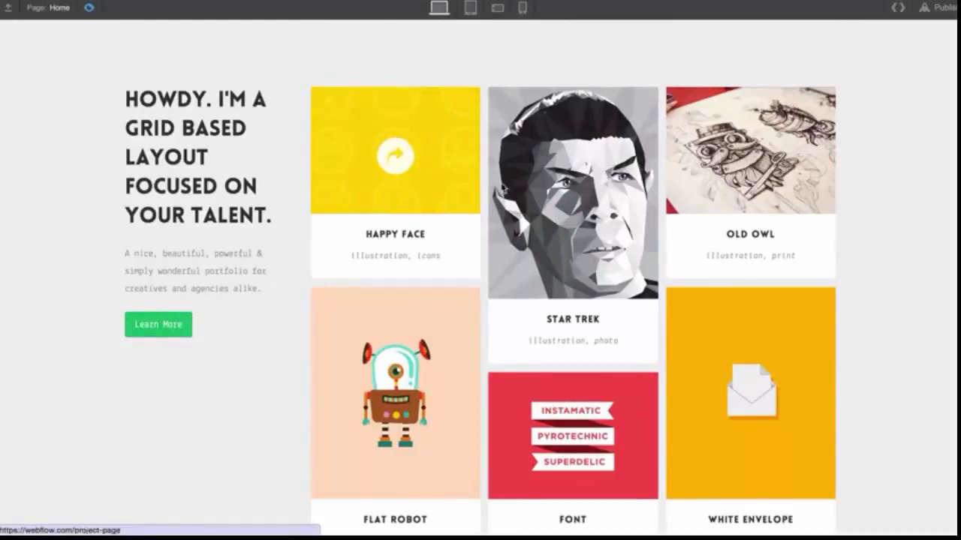
click(470, 8)
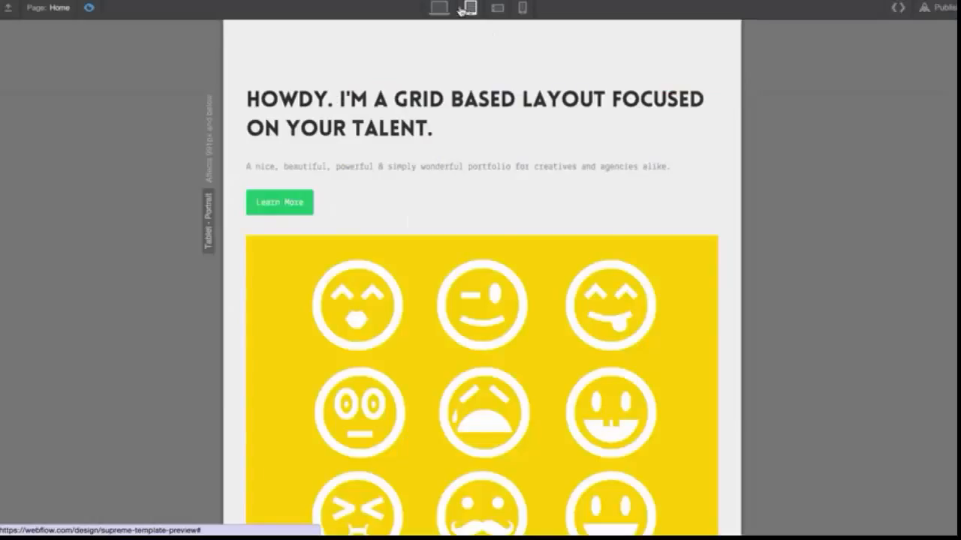
click(440, 8)
click(89, 8)
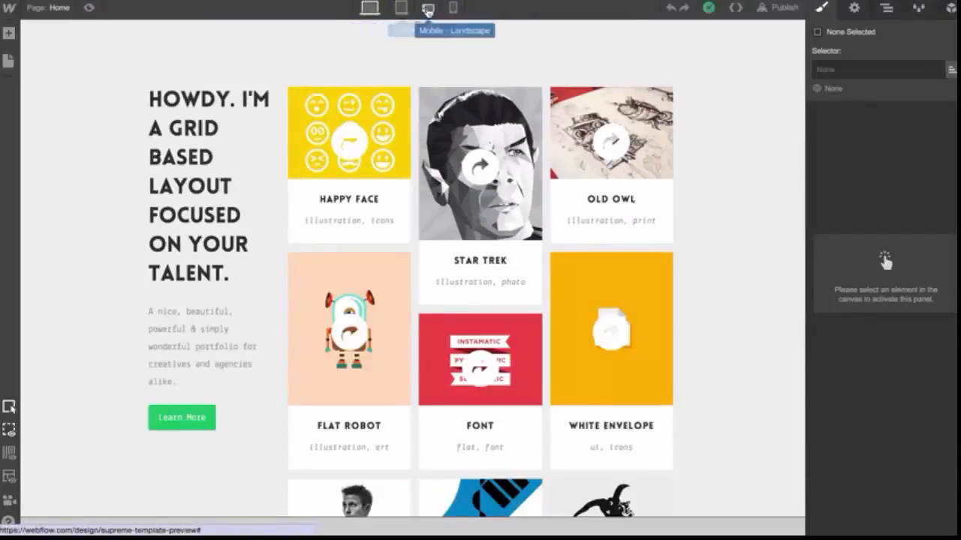
Inspect the page in Tablet Portrait, Phone Landscape and Phone Portrait views, then return to desktop
click(396, 11)
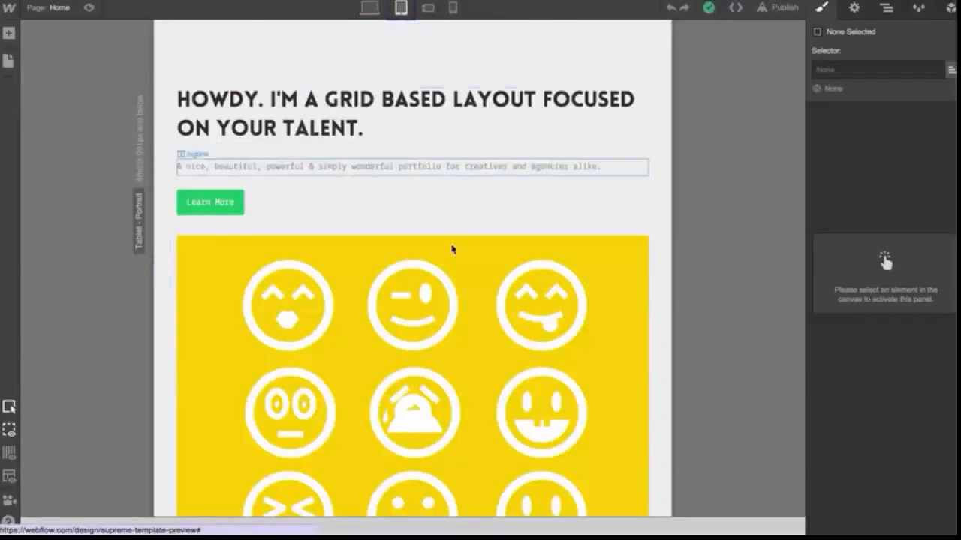
scroll(450, 251, down, 10)
scroll(450, 253, down, 5)
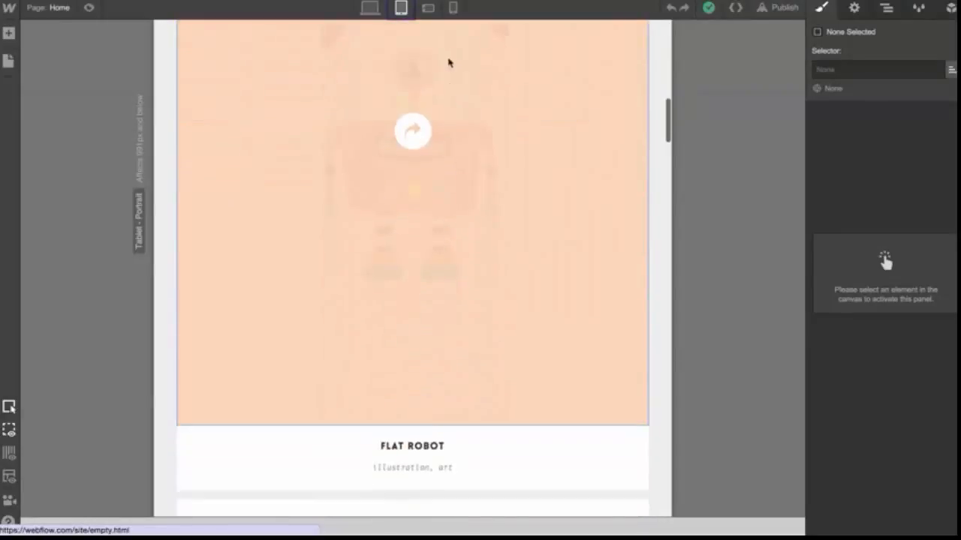
click(427, 8)
scroll(429, 150, down, 10)
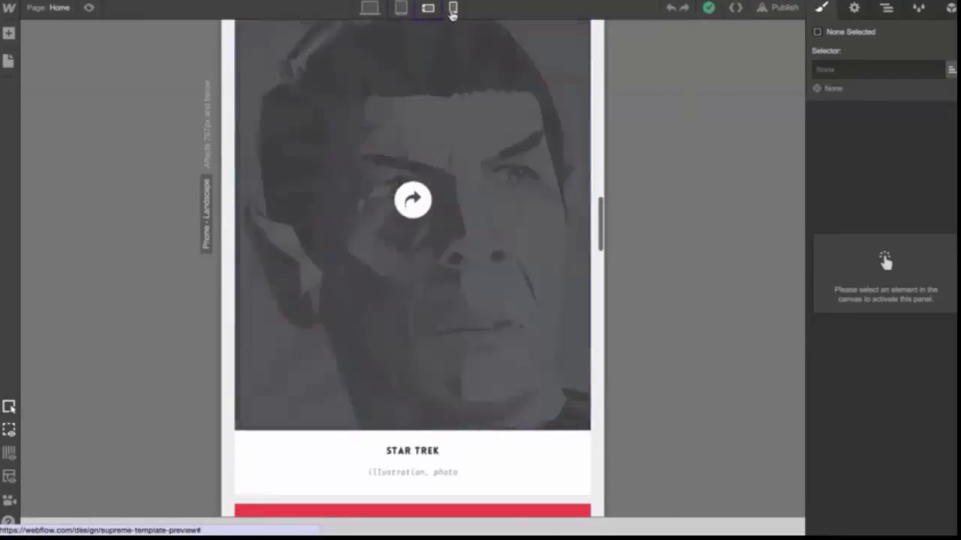
click(453, 9)
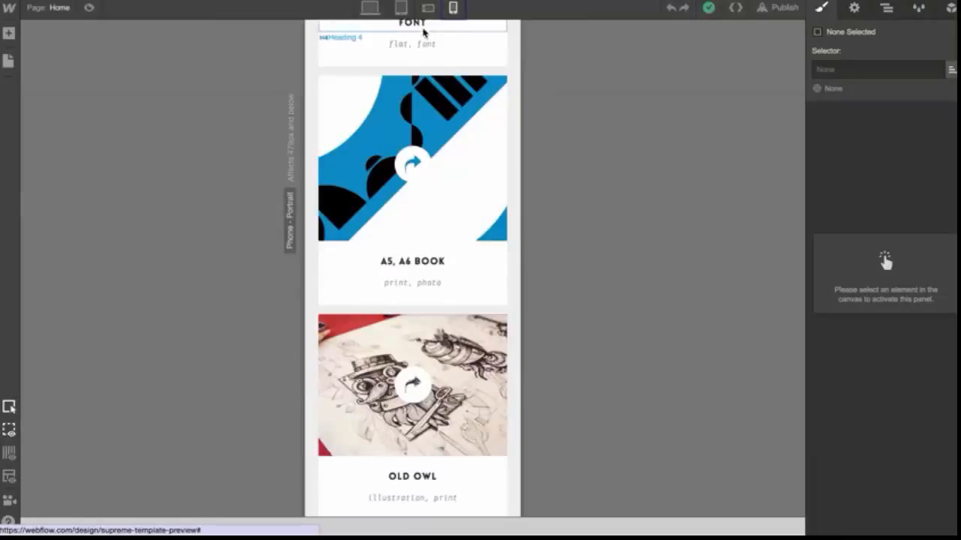
click(370, 9)
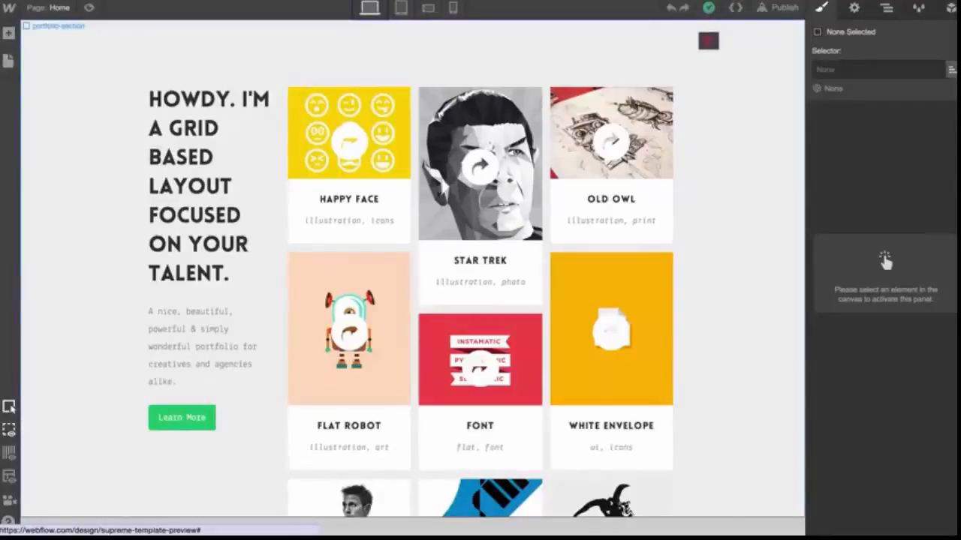
Open Export Code, review the HTML, CSS and images, prepare the full site ZIP, and close the dialog
click(735, 9)
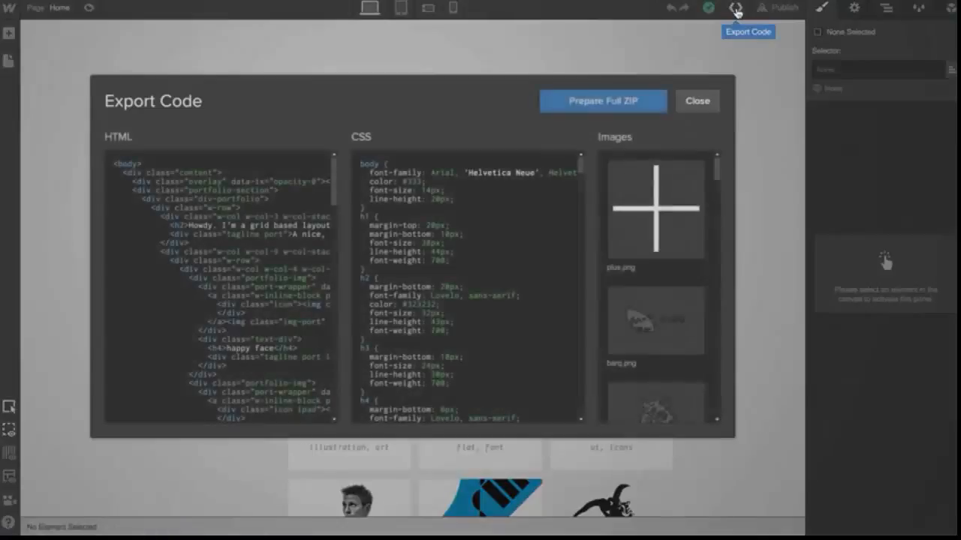
scroll(222, 285, down, 10)
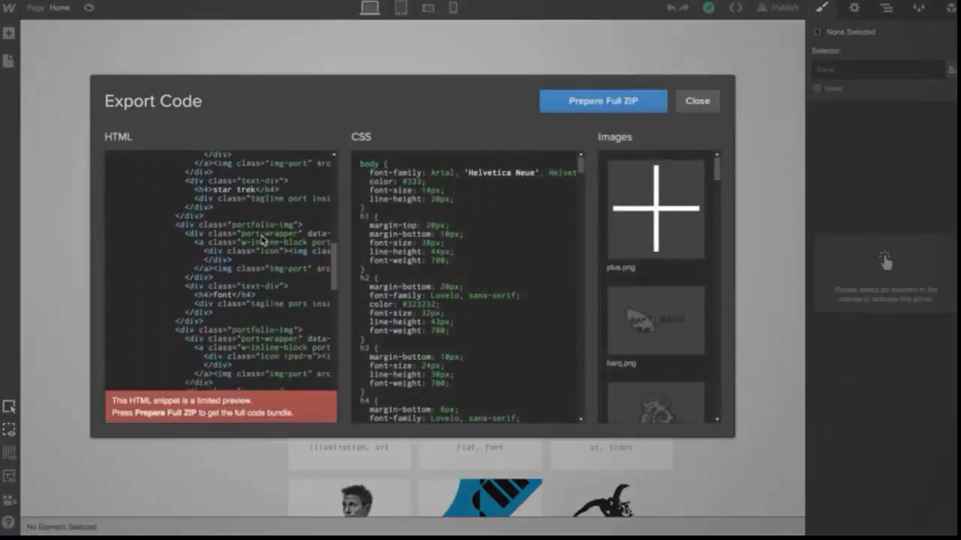
scroll(439, 281, down, 15)
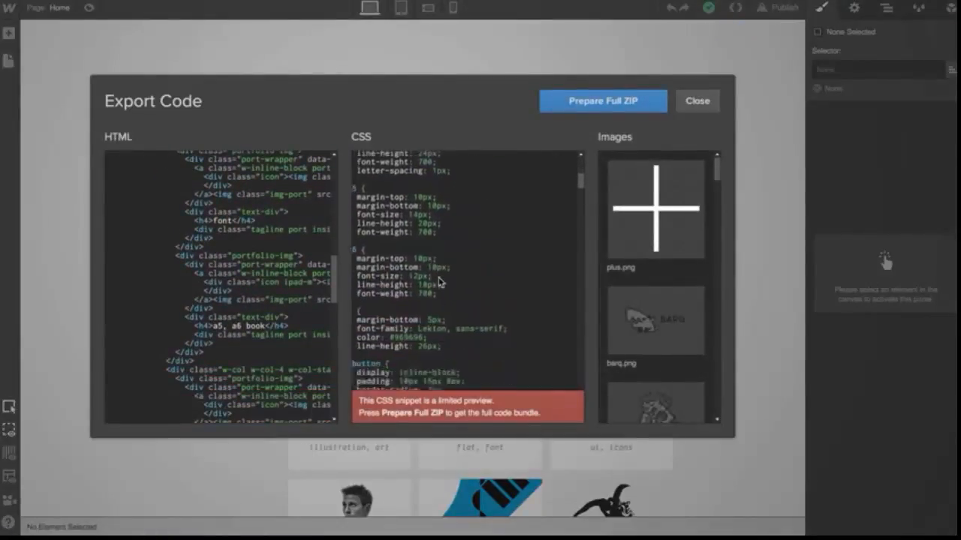
scroll(452, 275, down, 3)
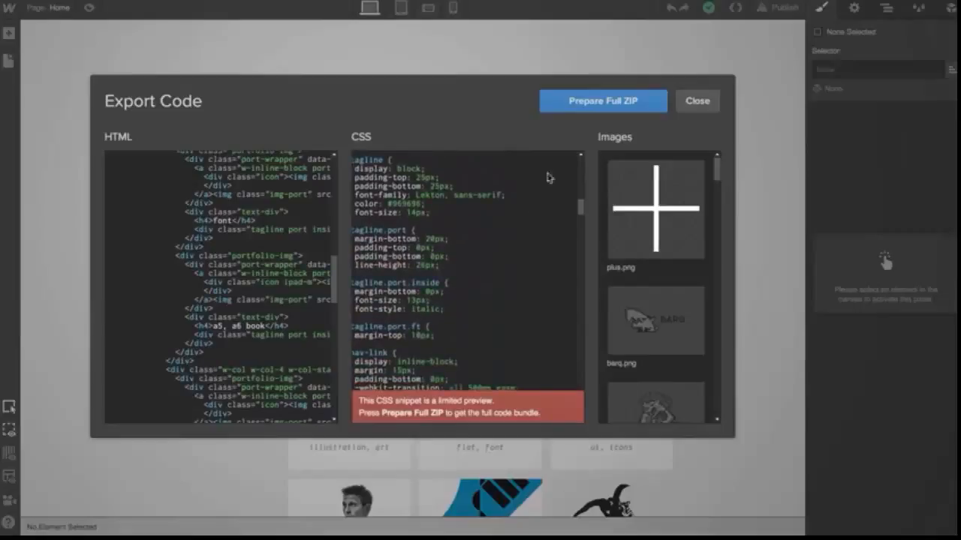
click(602, 108)
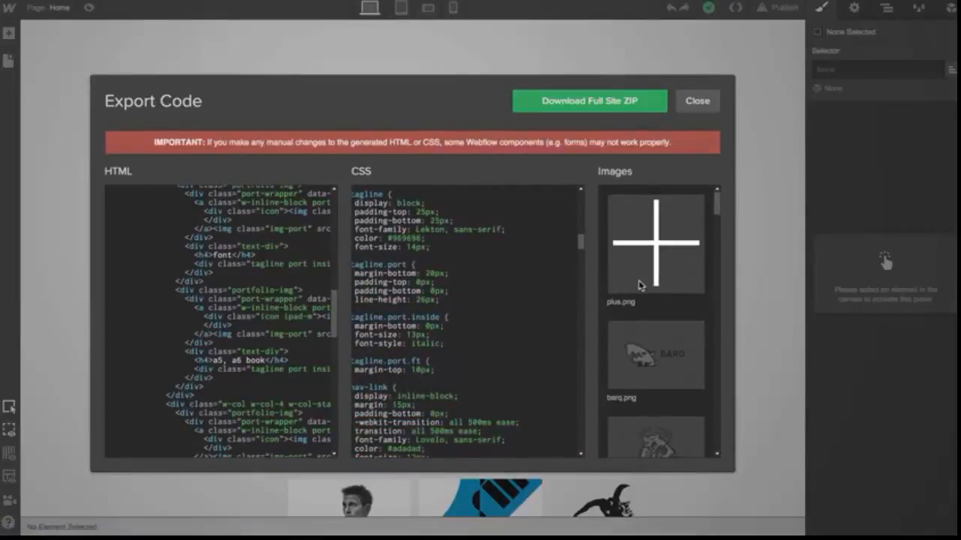
scroll(639, 285, down, 10)
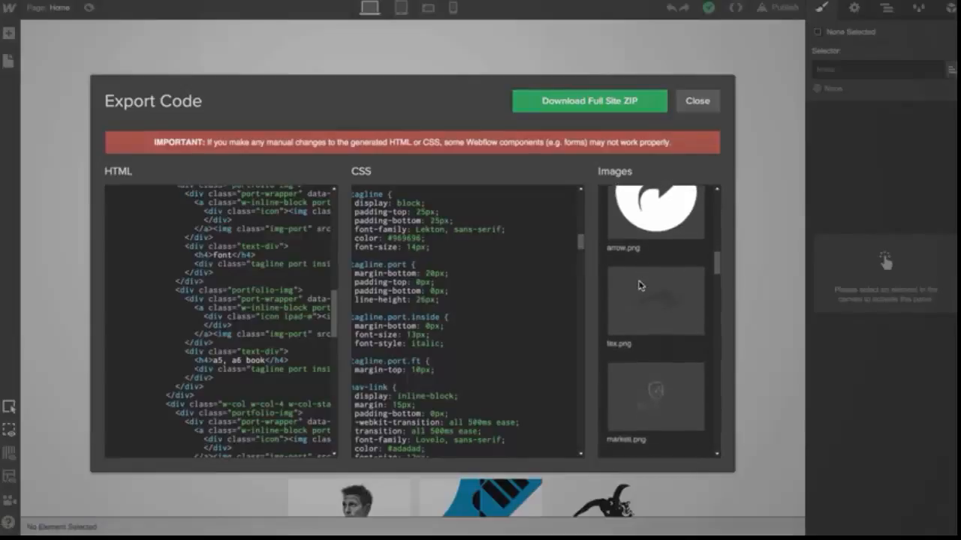
scroll(639, 285, down, 5)
click(696, 101)
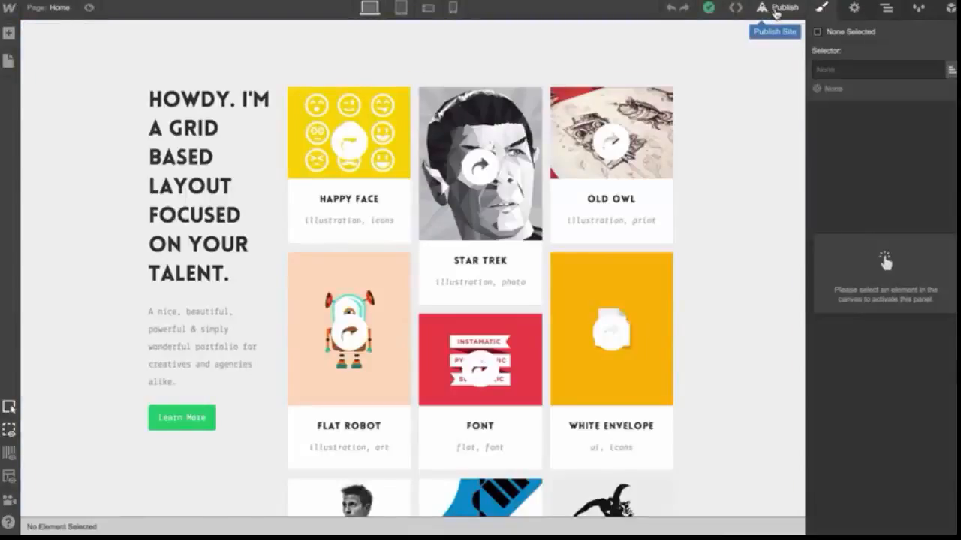
Publish the site to its webflow.io address and close the publish dialog
click(763, 9)
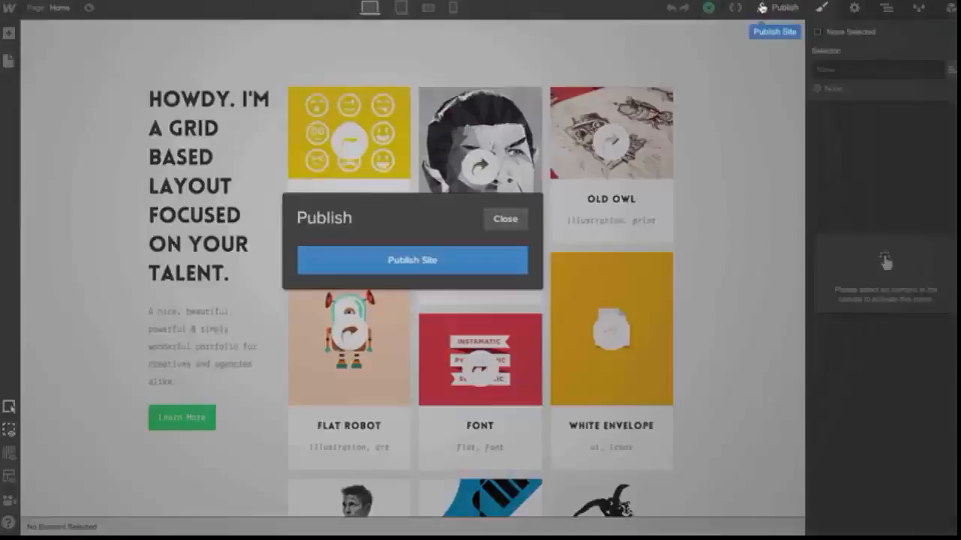
click(470, 262)
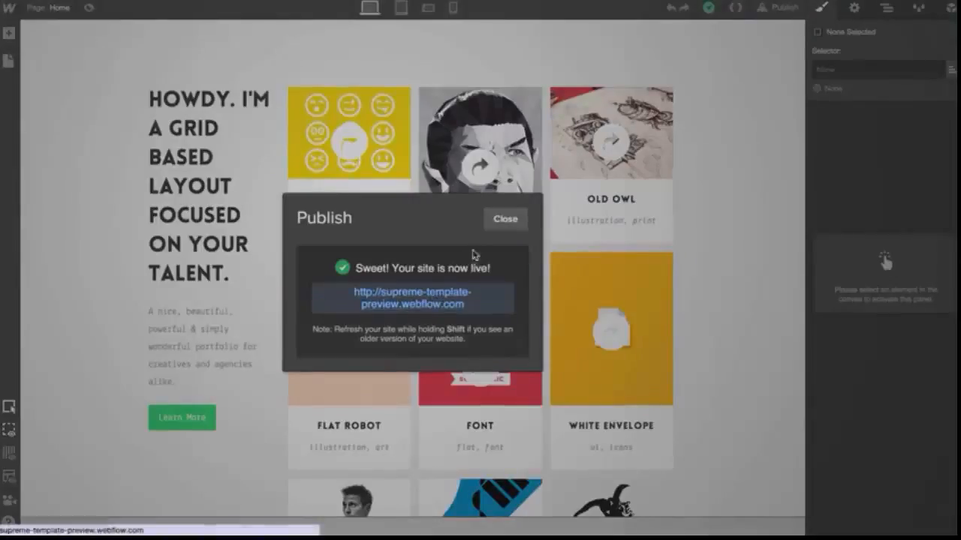
click(506, 219)
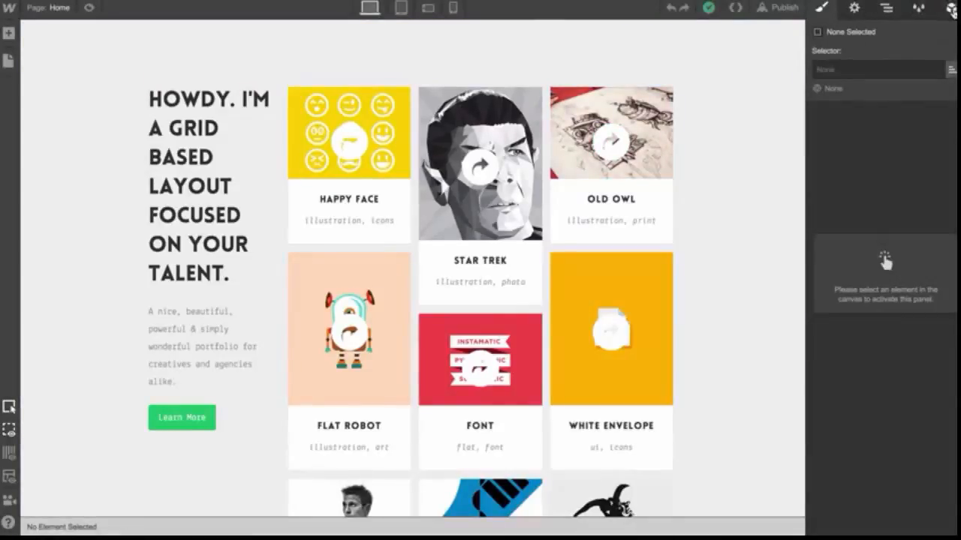
Browse the Settings, Navigator, Style Manager and Symbols panels, then return to the Style panel
click(849, 11)
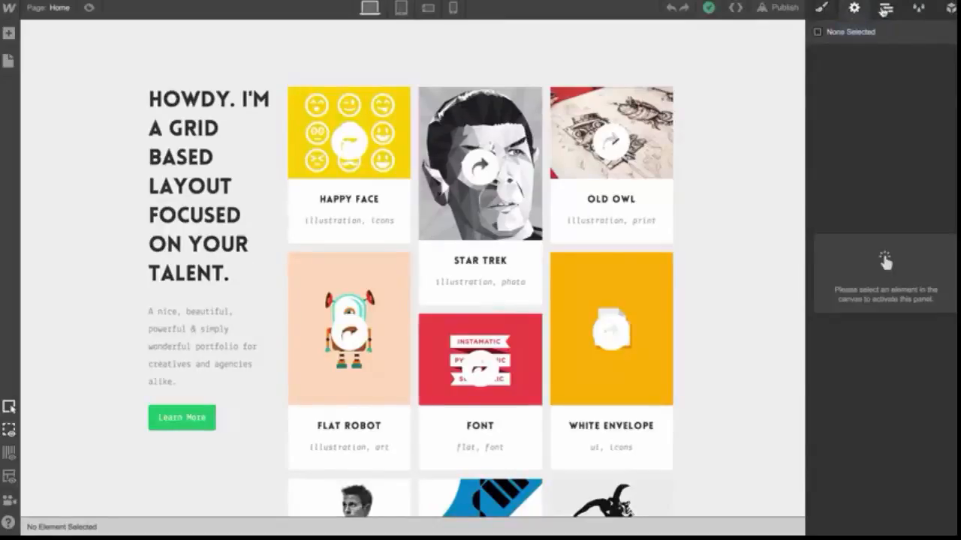
click(886, 9)
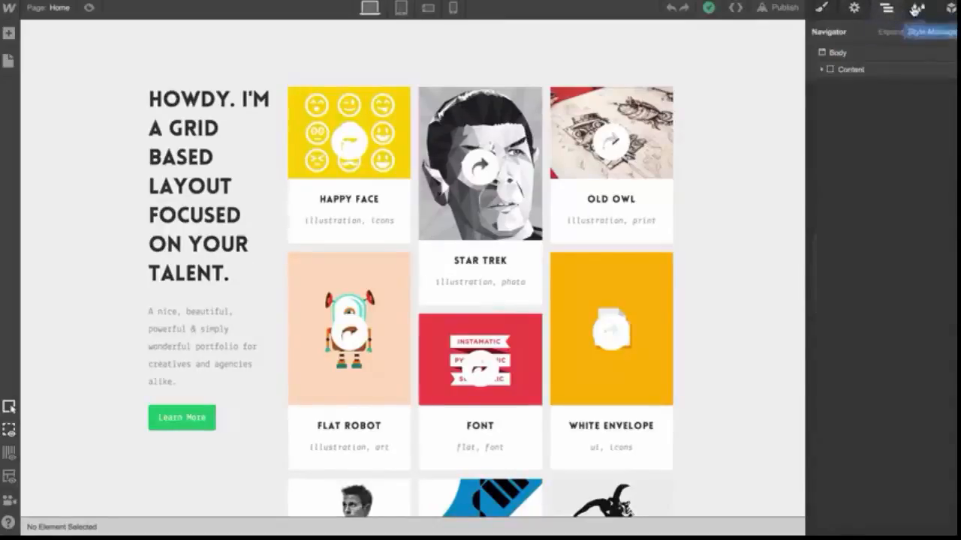
click(917, 9)
click(950, 9)
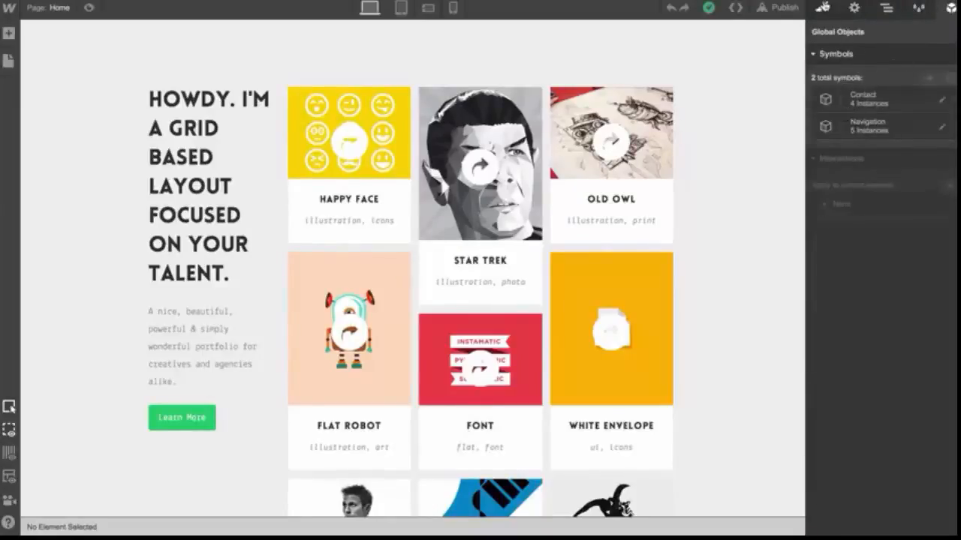
click(823, 8)
Select the Old Owl tile's icon and scroll through its style properties
click(652, 142)
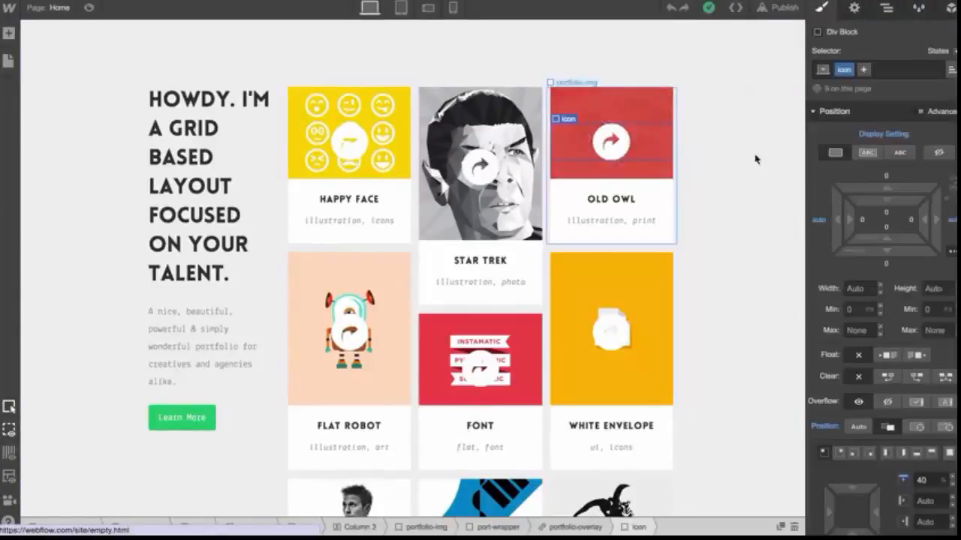
scroll(886, 258, down, 5)
scroll(886, 257, down, 10)
scroll(887, 257, down, 5)
scroll(886, 257, up, 20)
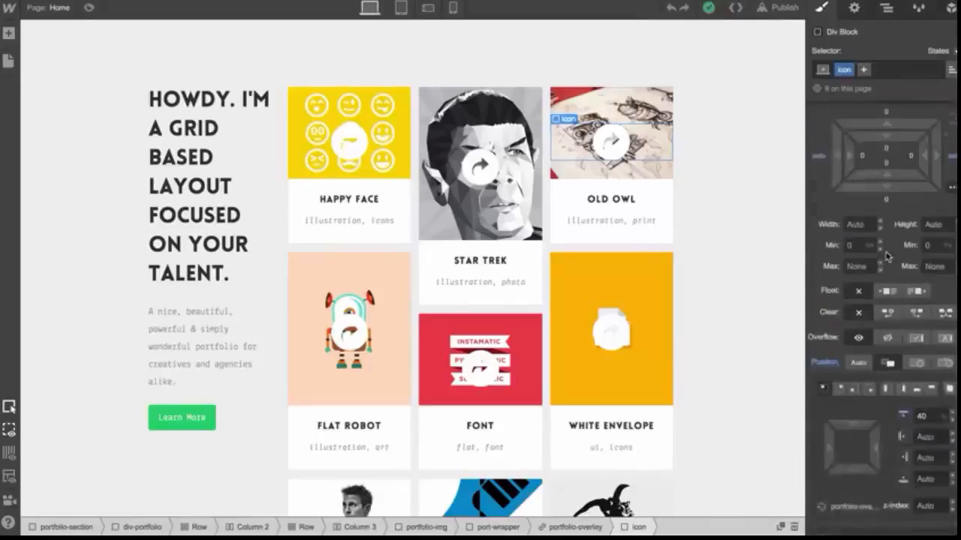
Inspect the settings of the Old Owl heading, arrow image, portfolio image and Learn More button
click(854, 7)
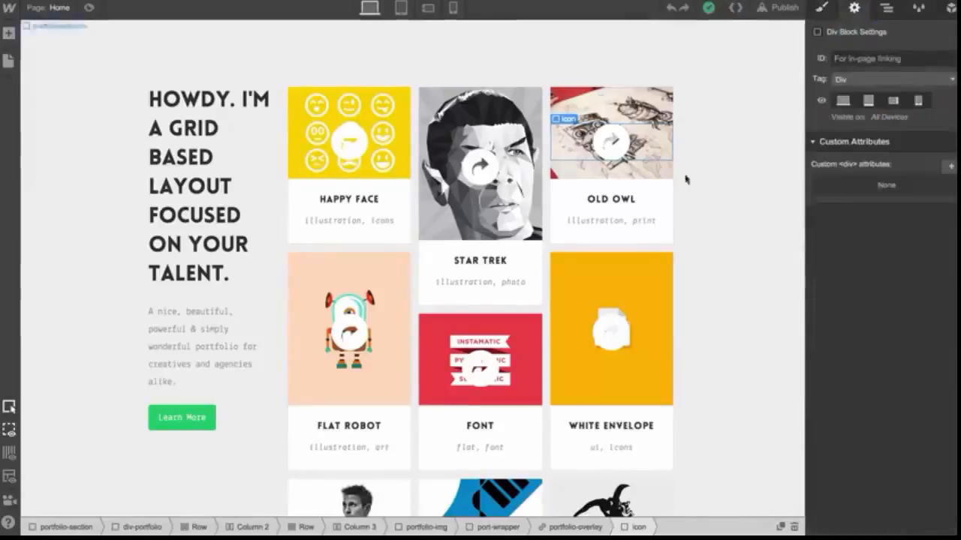
click(632, 200)
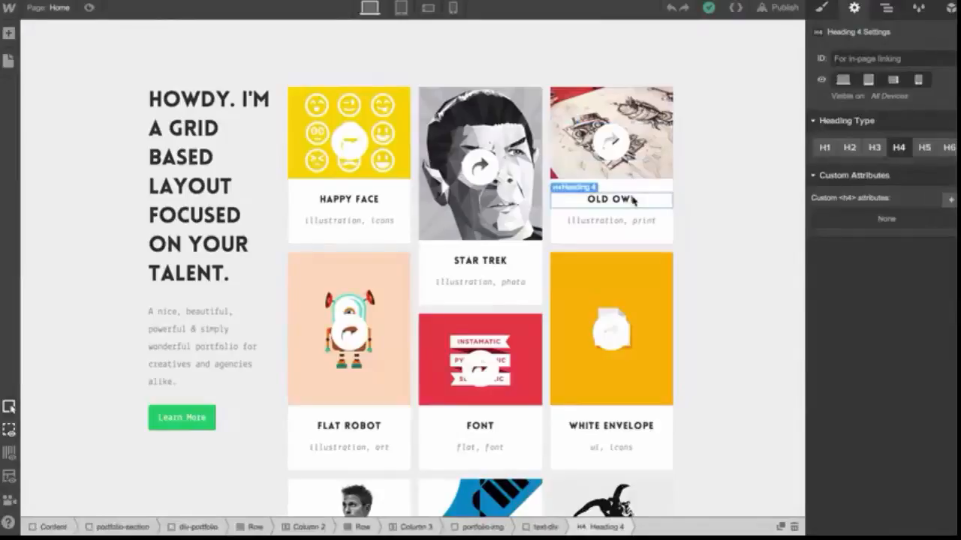
click(625, 152)
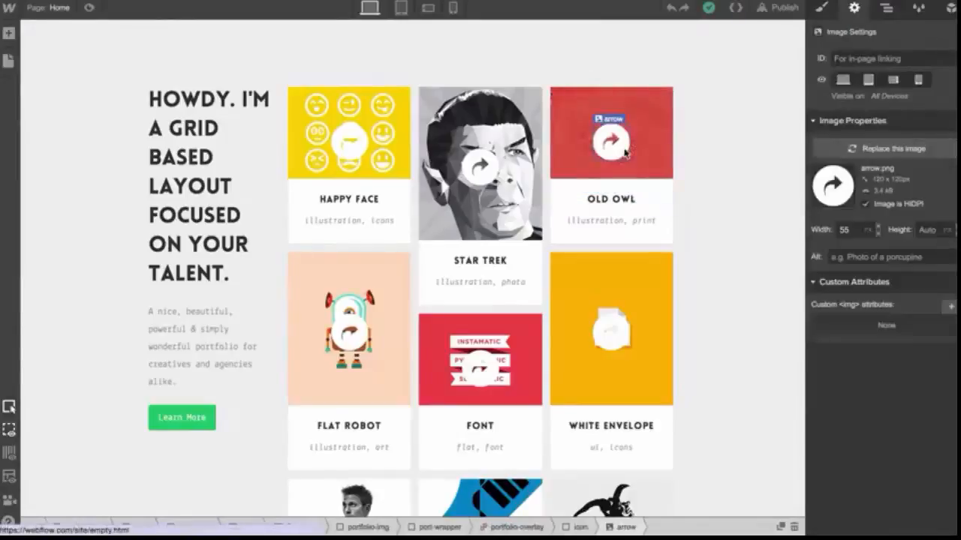
click(675, 149)
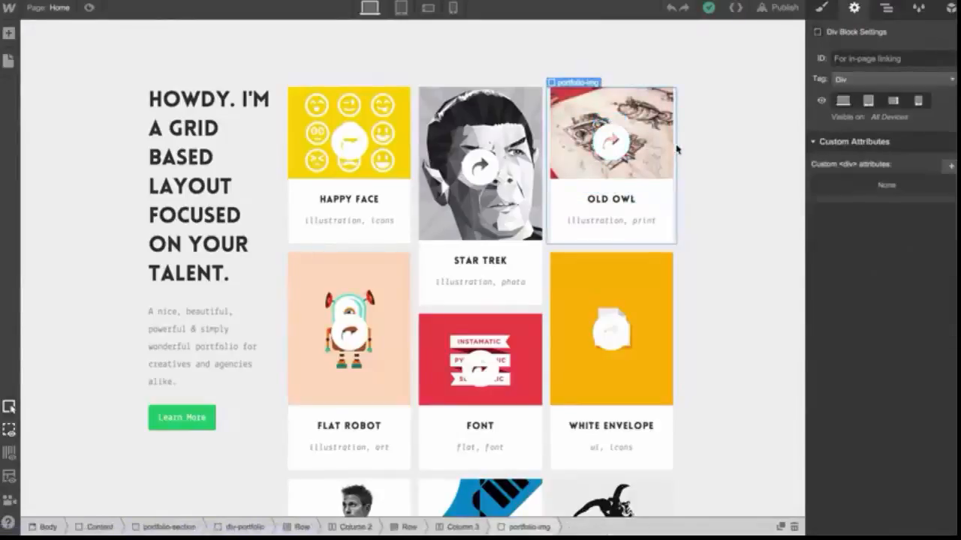
click(650, 268)
click(209, 420)
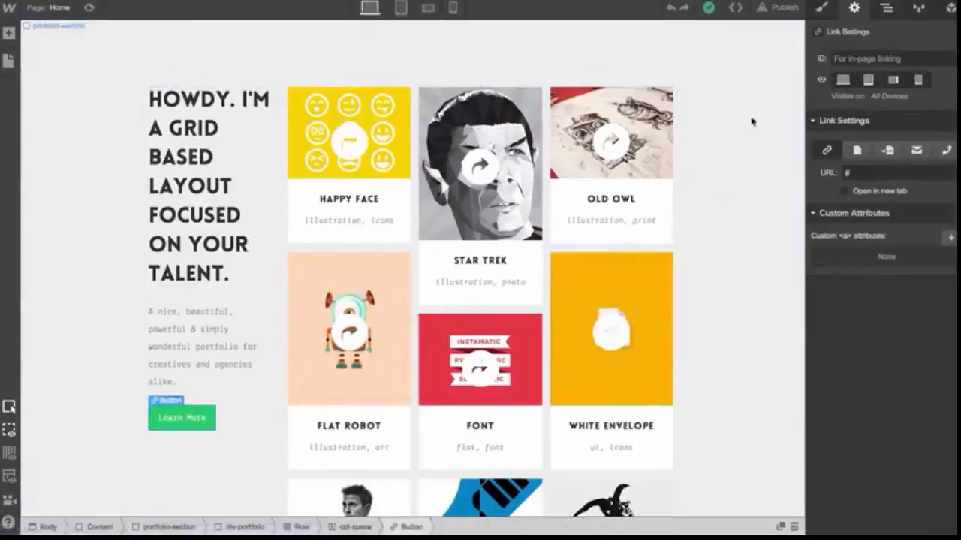
Explore the page structure in the Navigator, expanding and collapsing Content and portfolio-section
click(886, 7)
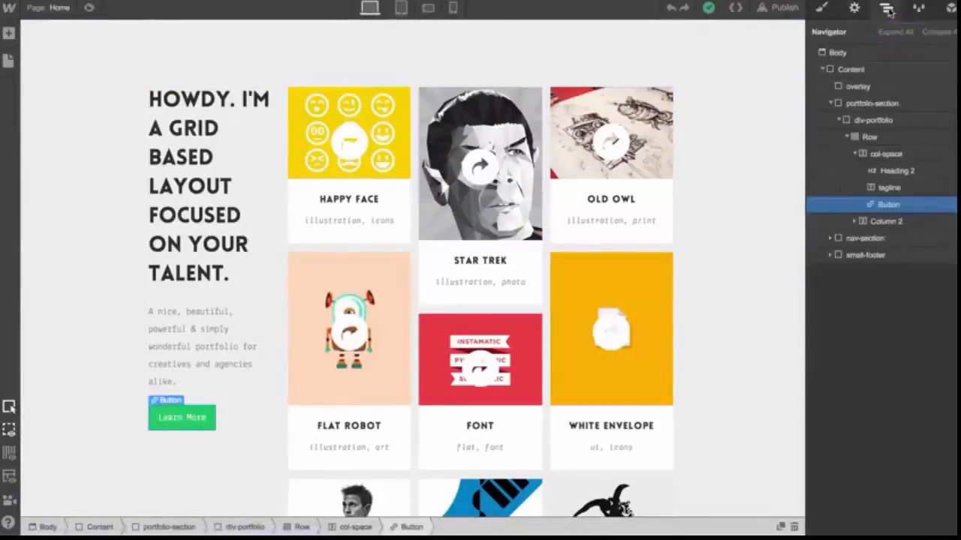
click(830, 103)
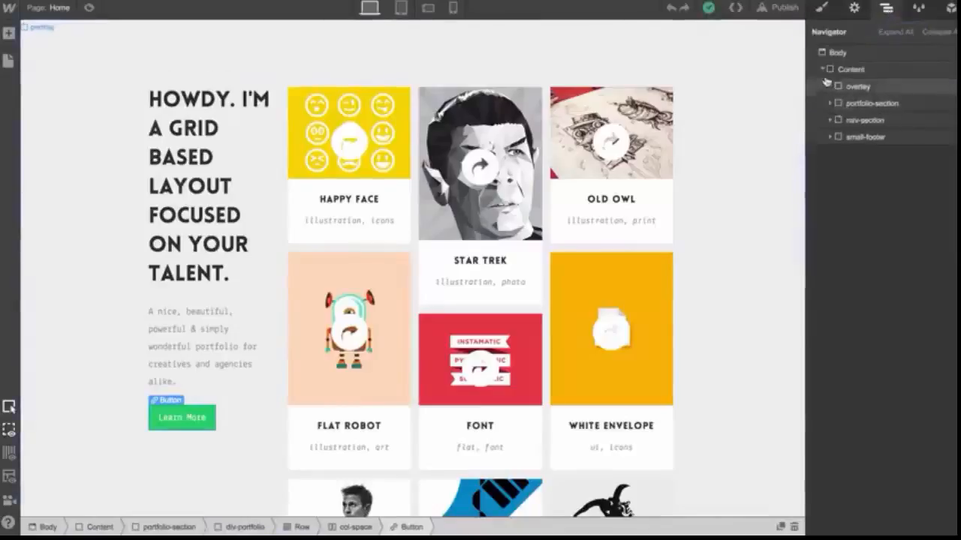
click(824, 69)
click(823, 69)
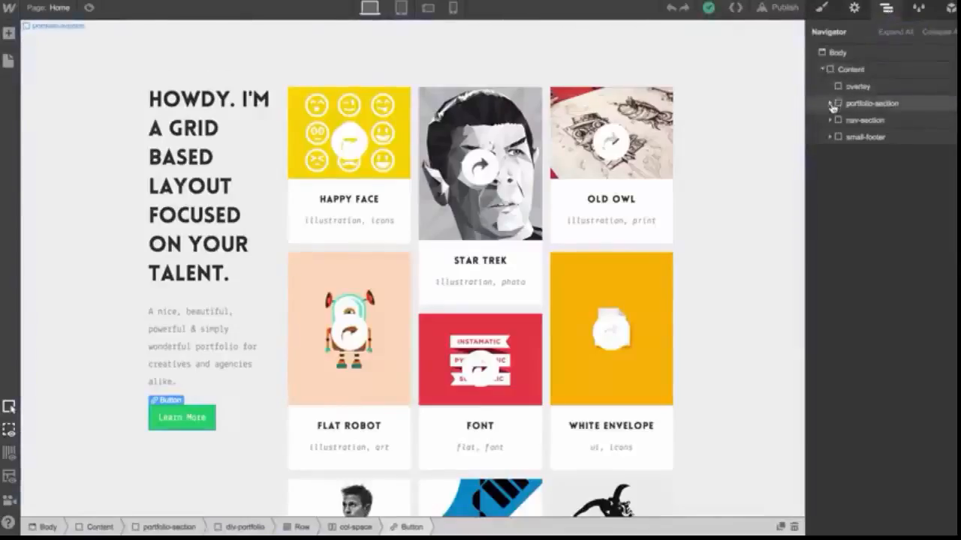
click(830, 103)
click(838, 120)
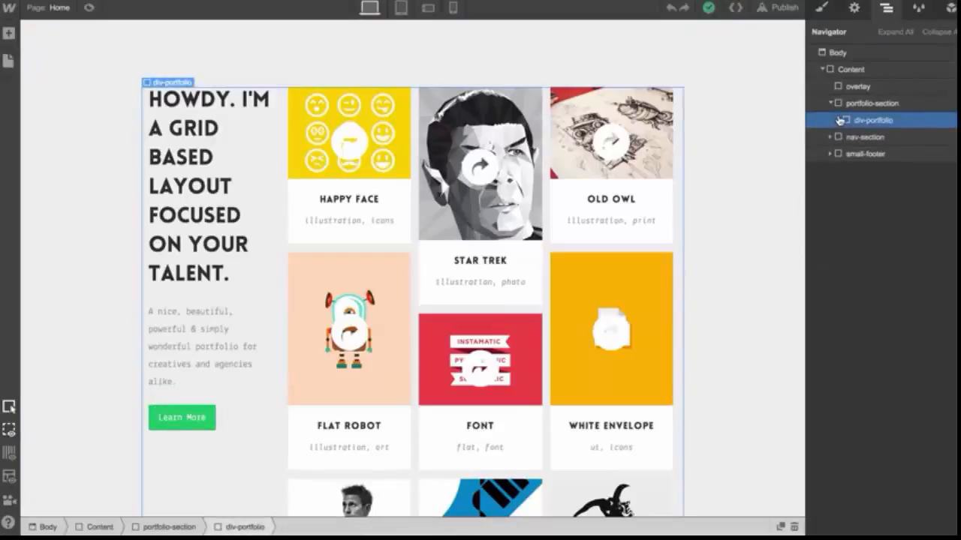
click(830, 103)
mouse_move(853, 122)
mouse_down()
mouse_move(853, 150)
mouse_move(850, 120)
mouse_up()
drag(850, 97, 852, 98)
Rename the img-port class to img-portal in the Style Manager
click(920, 7)
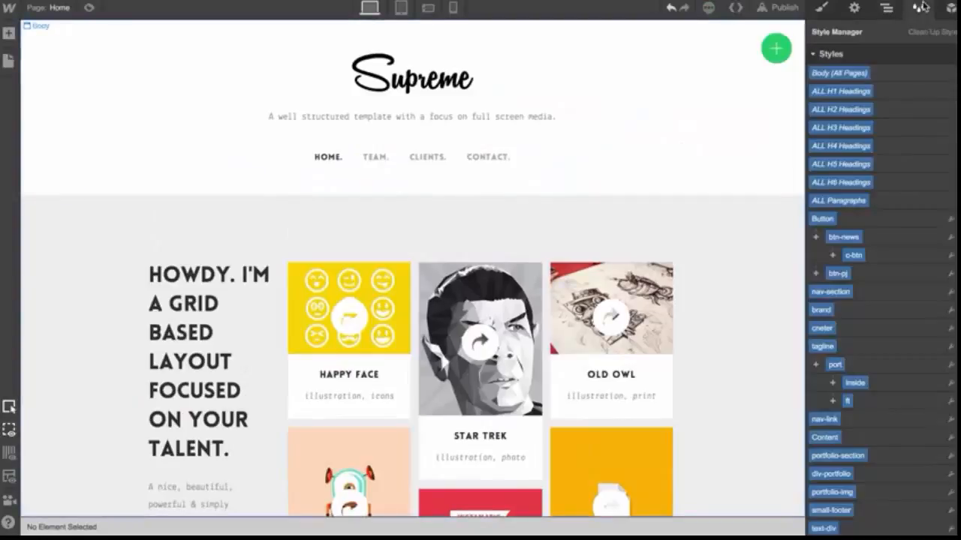
scroll(892, 219, down, 5)
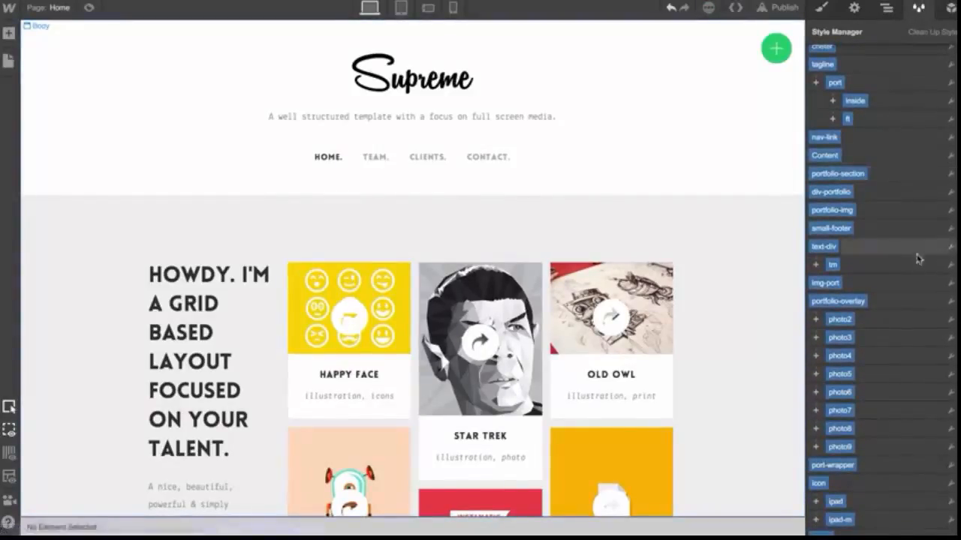
click(950, 283)
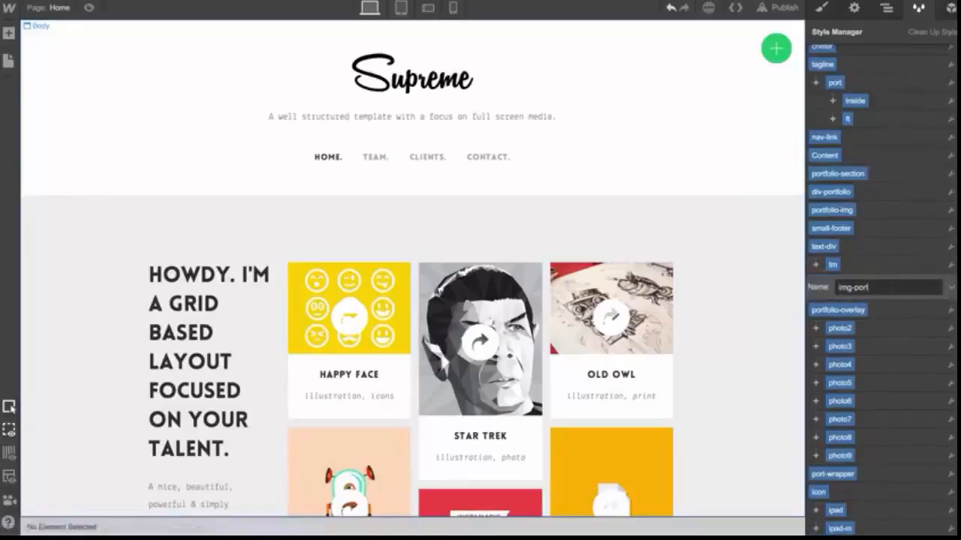
text(al)
key(Return)
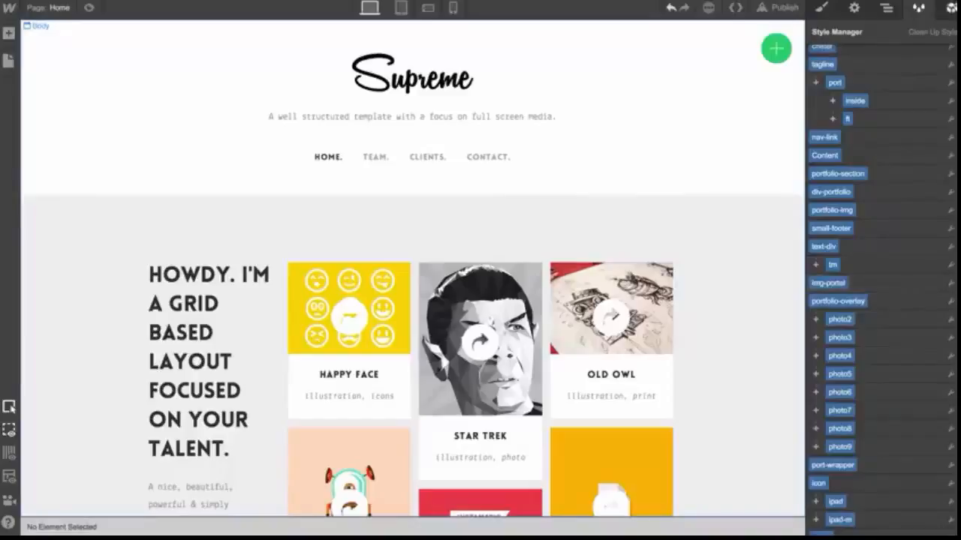
Collapse and expand the Symbols list in the Symbols panel, then return to the Style panel
click(950, 7)
click(814, 57)
click(814, 57)
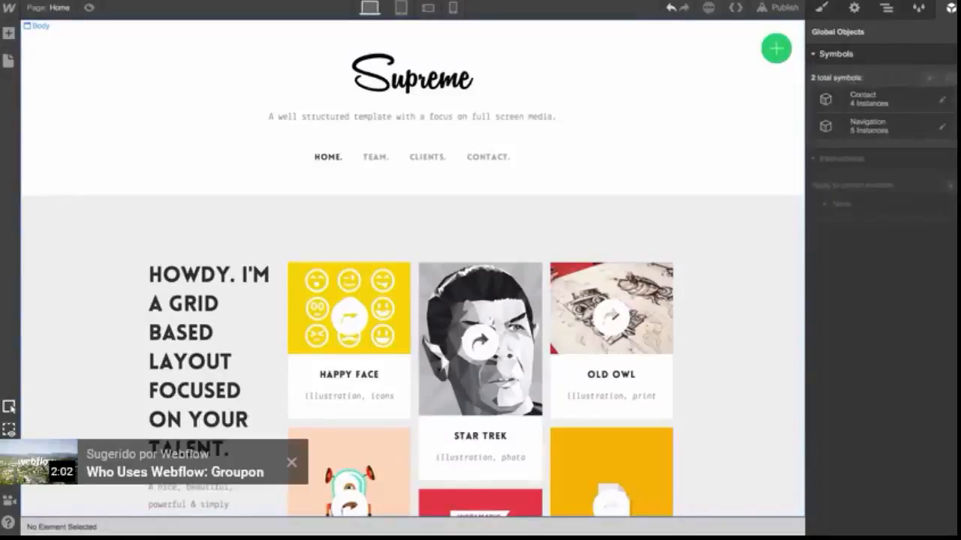
click(811, 57)
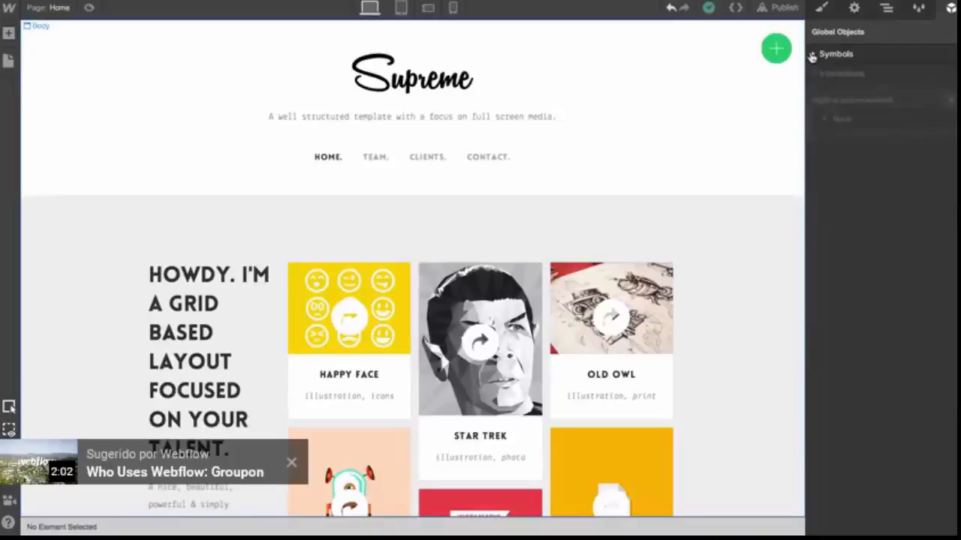
click(822, 10)
scroll(697, 161, down, 4)
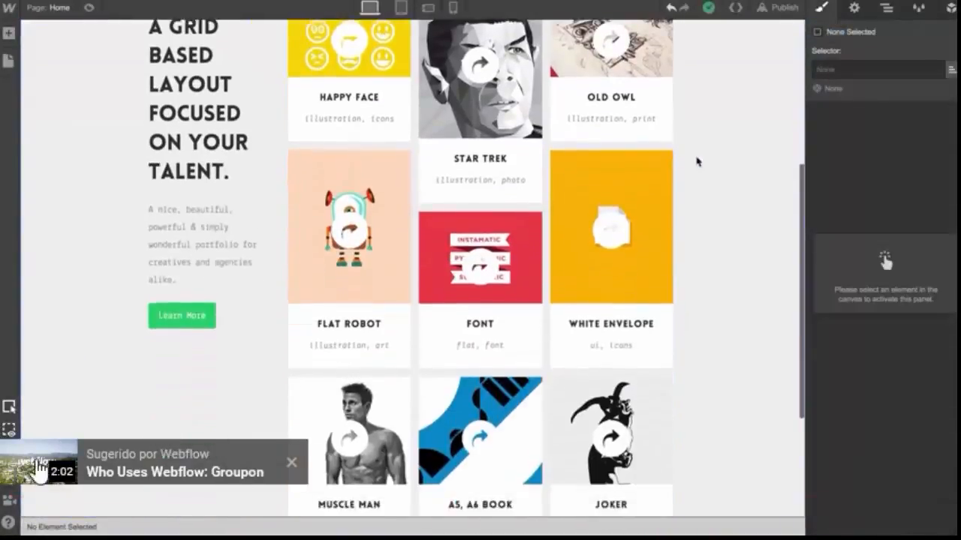
scroll(697, 161, down, 3)
scroll(698, 162, up, 6)
click(292, 464)
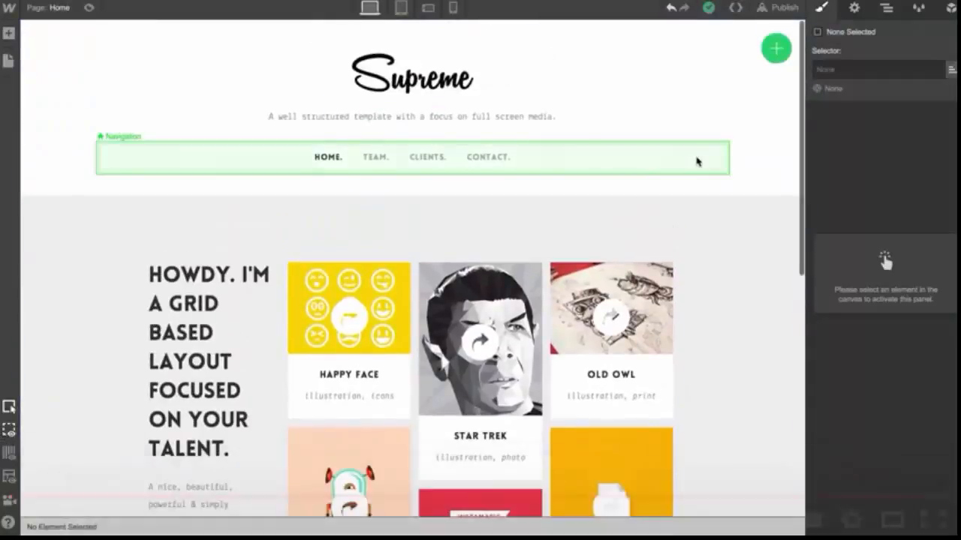
Add a Button element into the hero below the paragraph
click(8, 34)
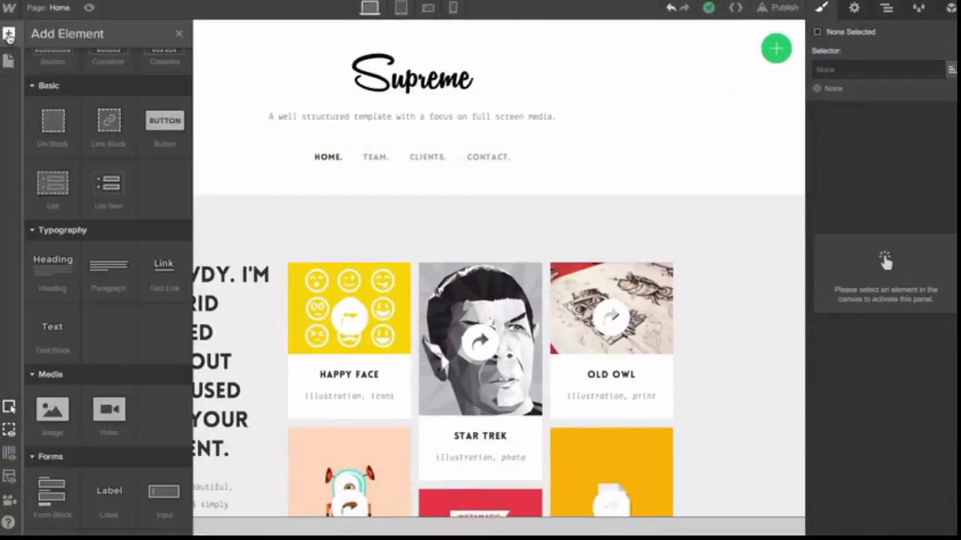
scroll(57, 138, up, 1)
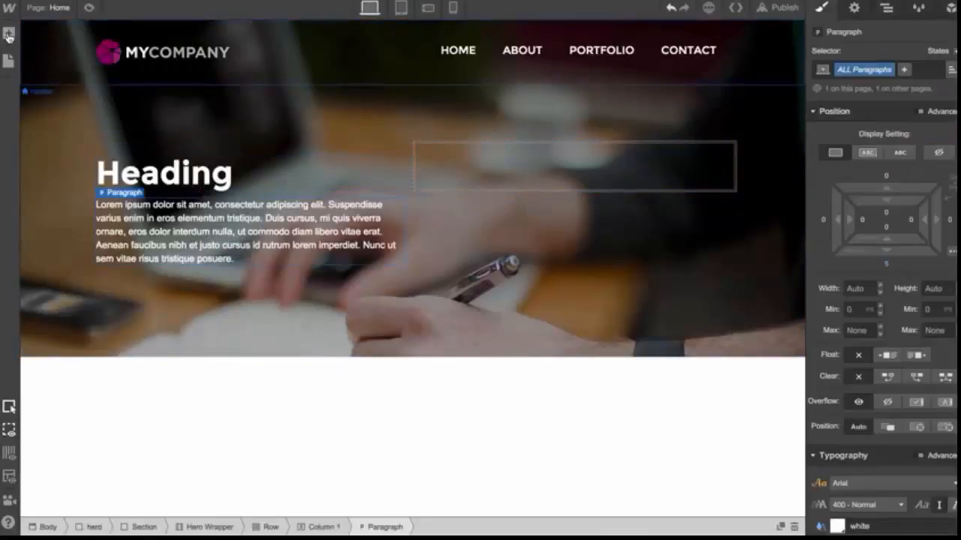
drag(174, 191, 248, 270)
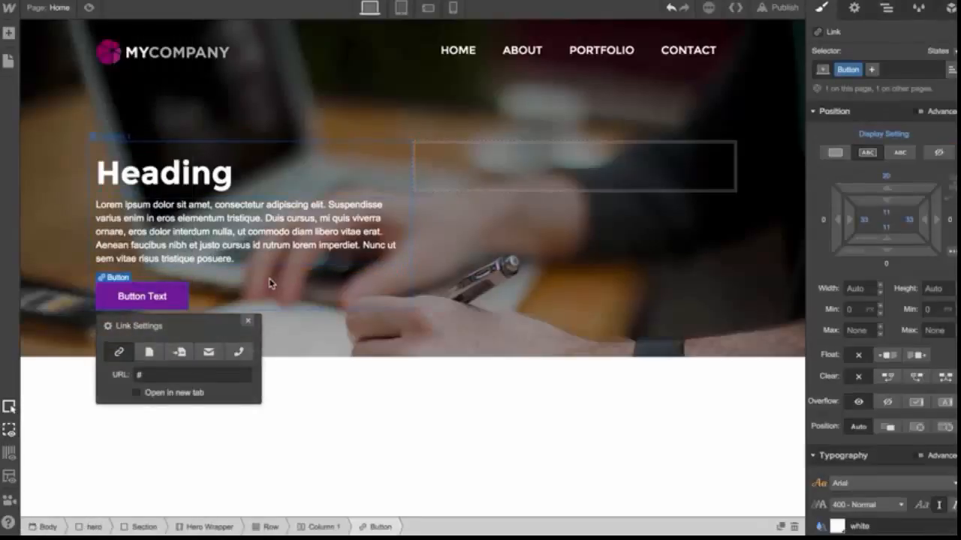
click(270, 284)
Select the hero's button, paragraph, heading and column elements in turn
scroll(270, 279, down, 1)
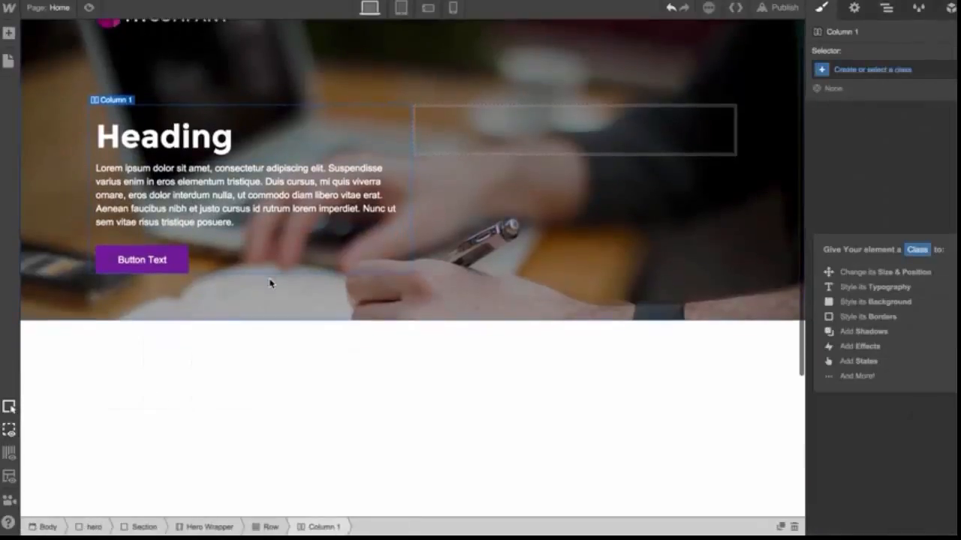
click(178, 258)
click(199, 240)
click(193, 203)
click(184, 146)
Add a Section element below the hero area
scroll(196, 280, down, 1)
scroll(197, 280, down, 5)
click(11, 36)
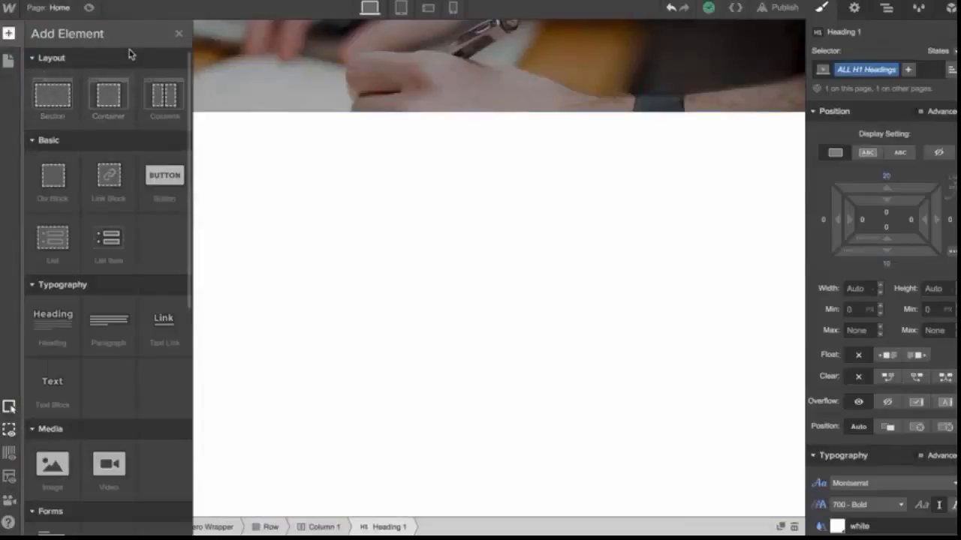
drag(51, 101, 233, 253)
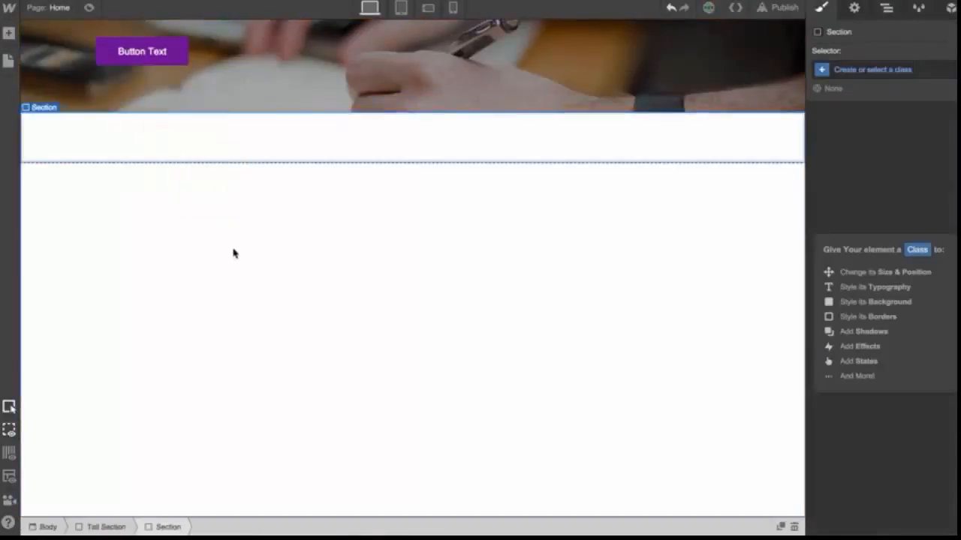
Place a Container inside the new section and add an Image element into it
click(9, 35)
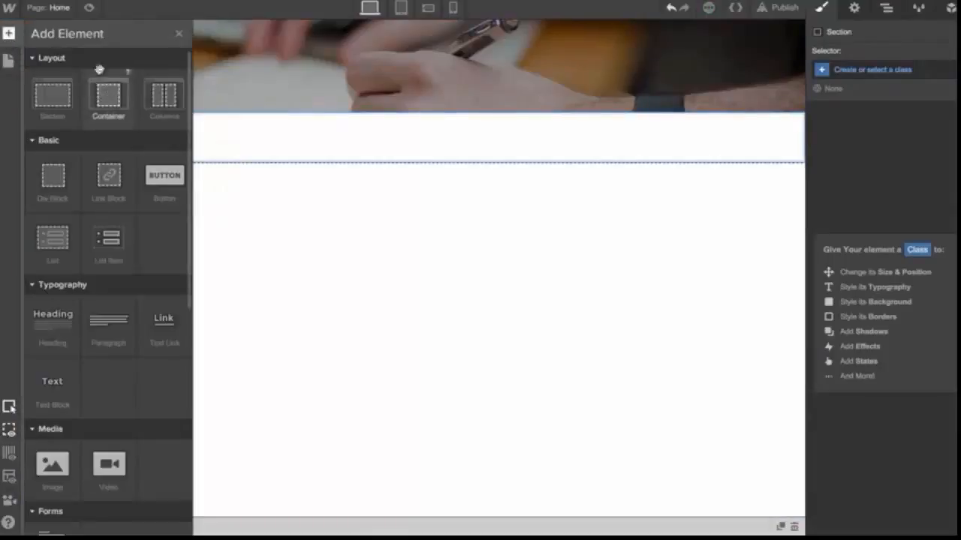
drag(108, 76, 230, 169)
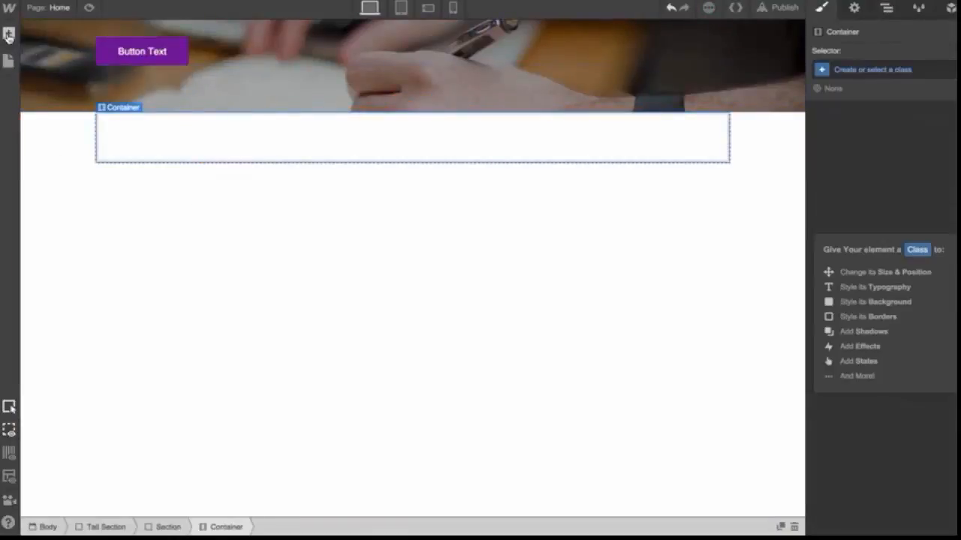
click(8, 34)
drag(52, 463, 204, 141)
Add a Heading below the image in the container and set it to H2
click(8, 34)
drag(69, 334, 185, 221)
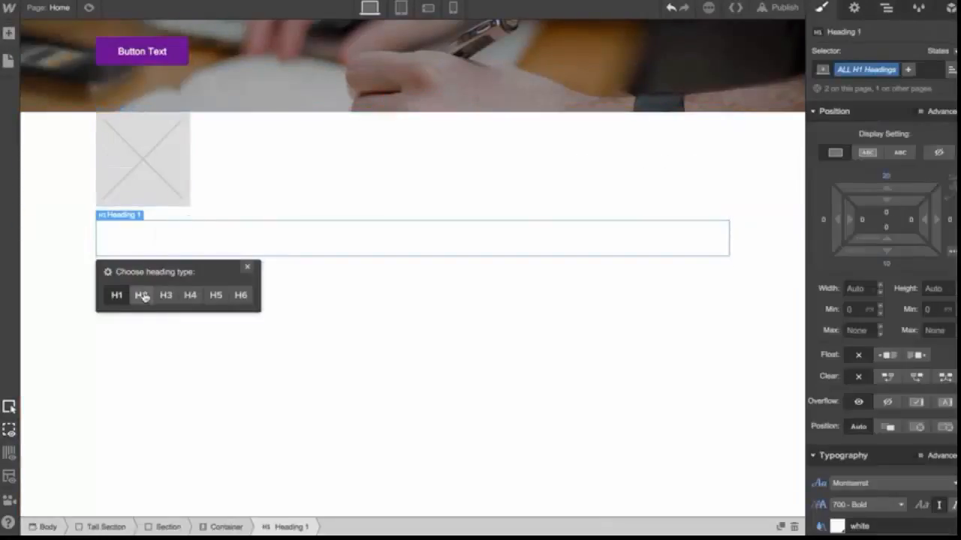
click(143, 296)
click(169, 193)
click(184, 216)
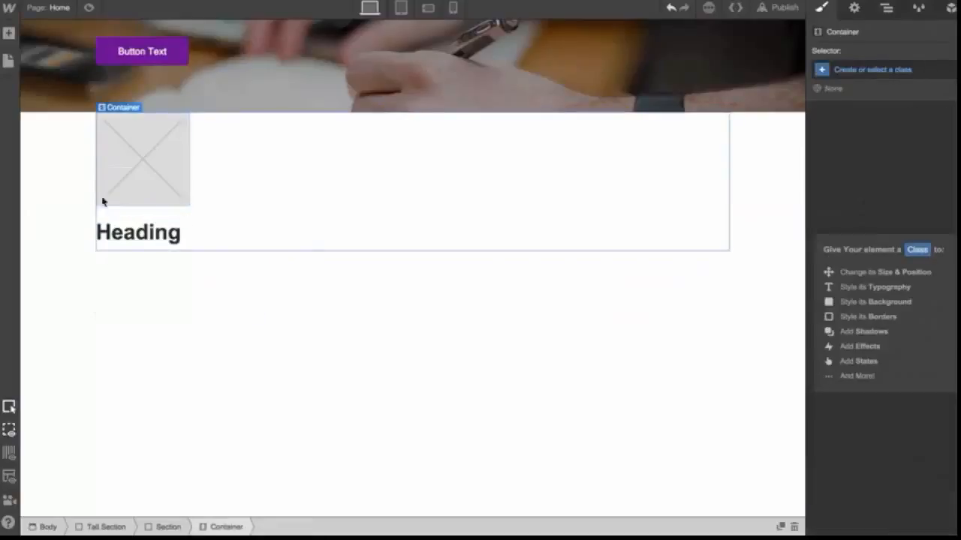
Move the heading above the image in the container and then back below it
click(67, 192)
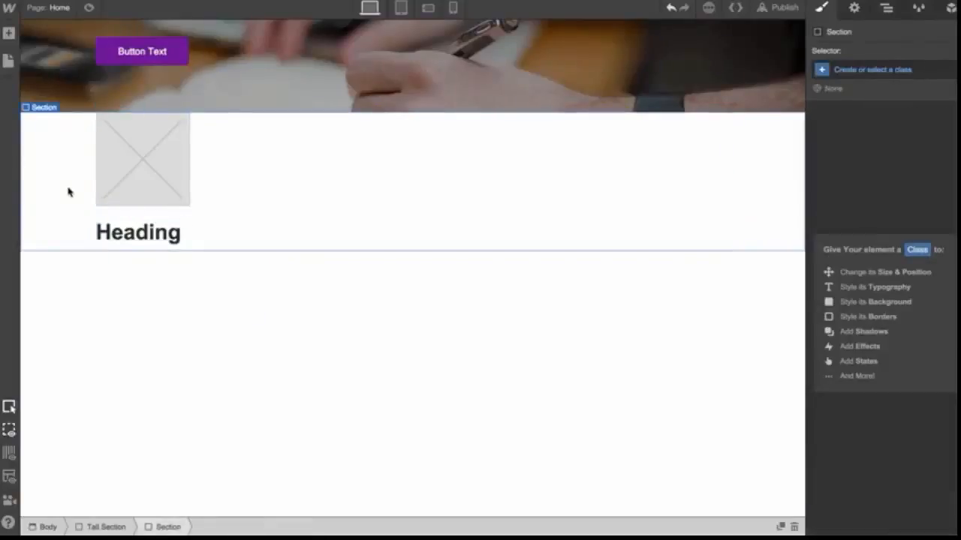
click(113, 195)
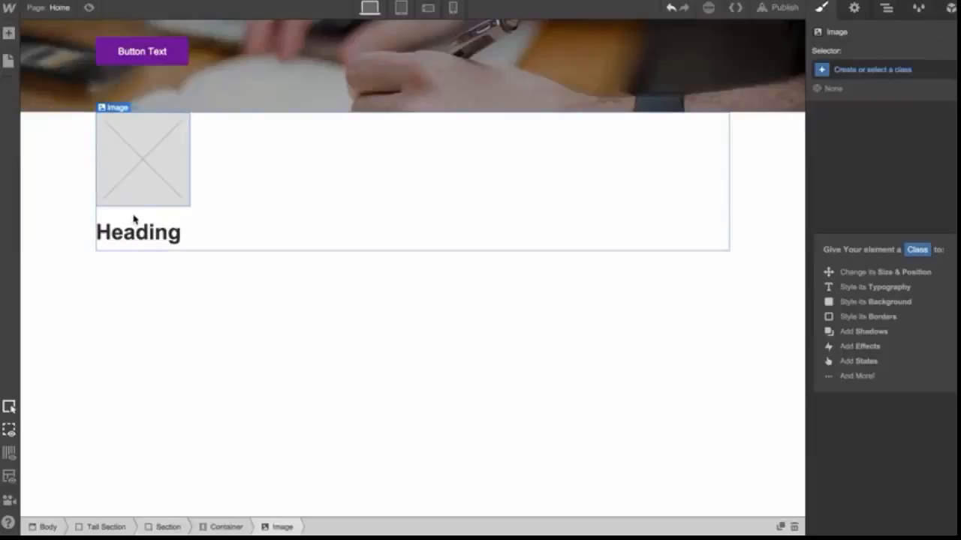
drag(141, 148, 154, 238)
drag(162, 143, 166, 206)
drag(157, 172, 179, 244)
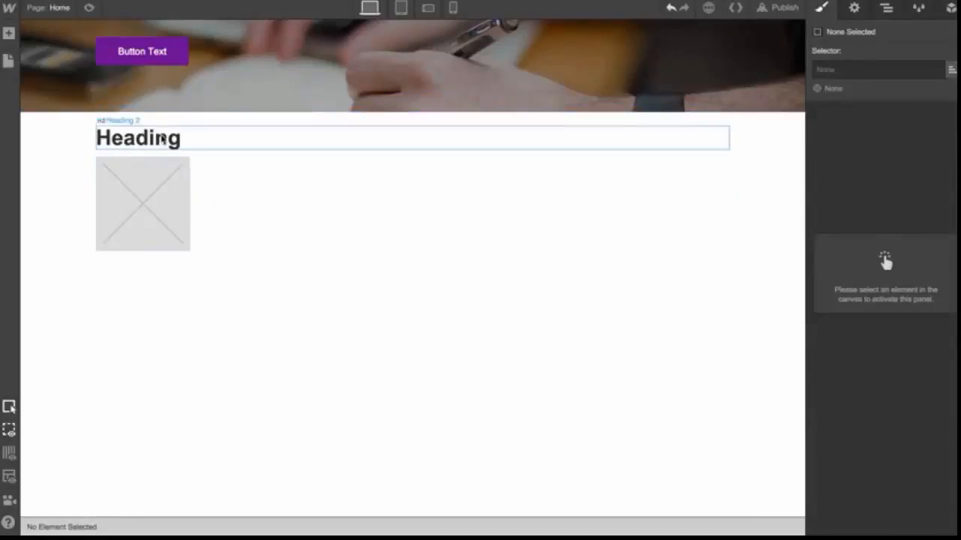
drag(162, 140, 869, 163)
click(622, 180)
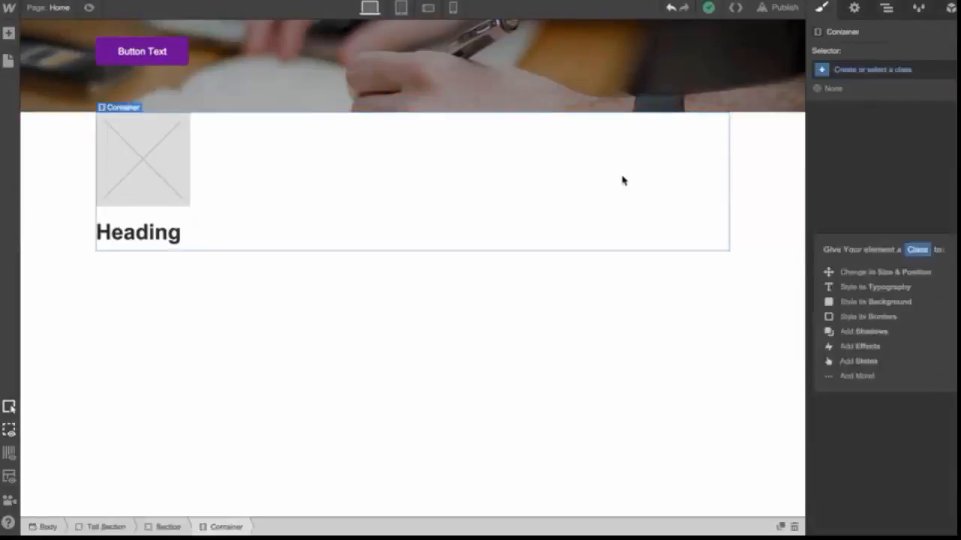
Give the new section a class named Main Section
scroll(622, 180, up, 3)
scroll(623, 180, up, 2)
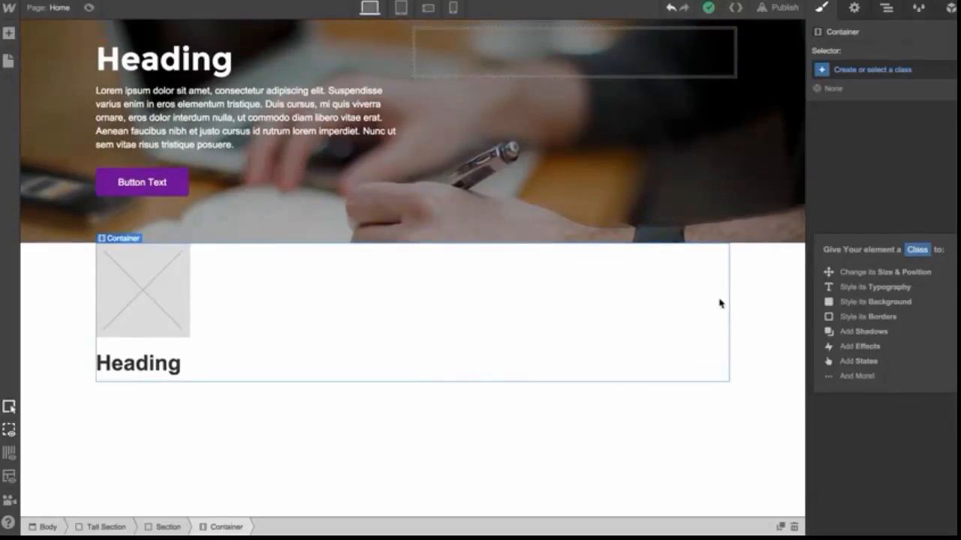
click(755, 306)
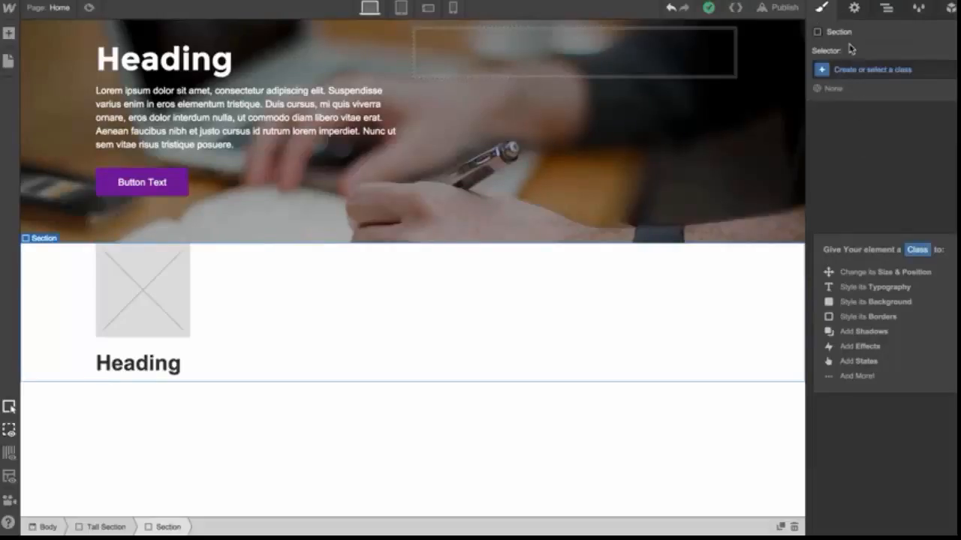
click(854, 72)
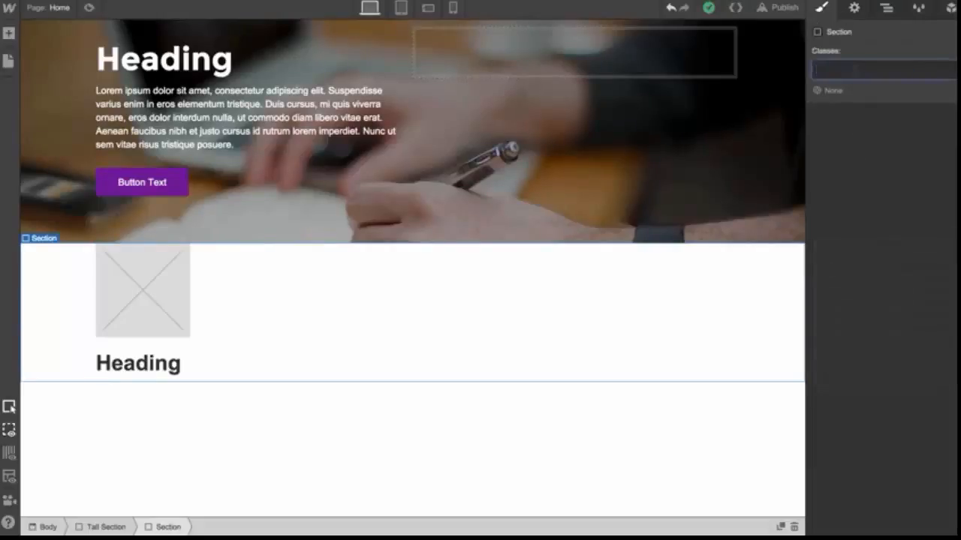
text(Main Section)
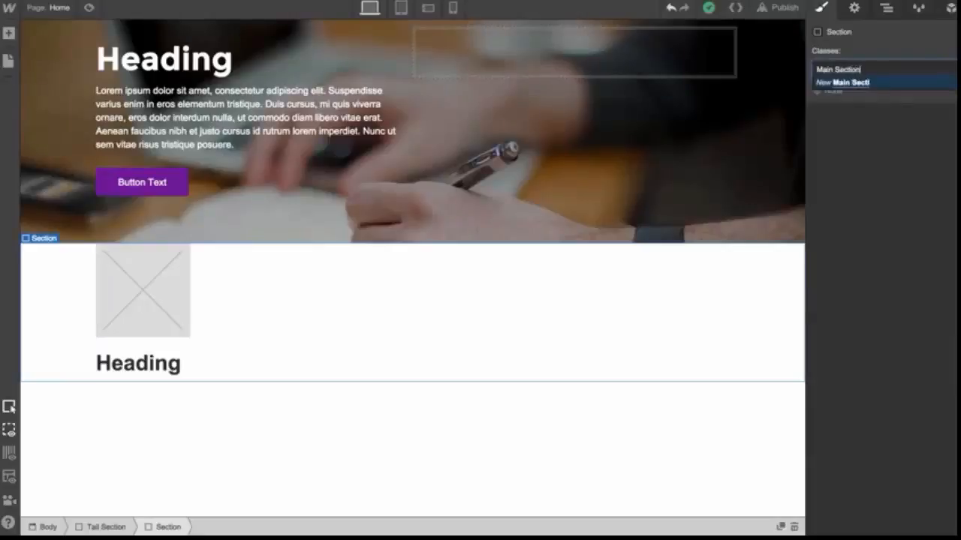
key(Return)
Center-align the text of the Main Section
drag(884, 216, 886, 405)
scroll(863, 405, down, 5)
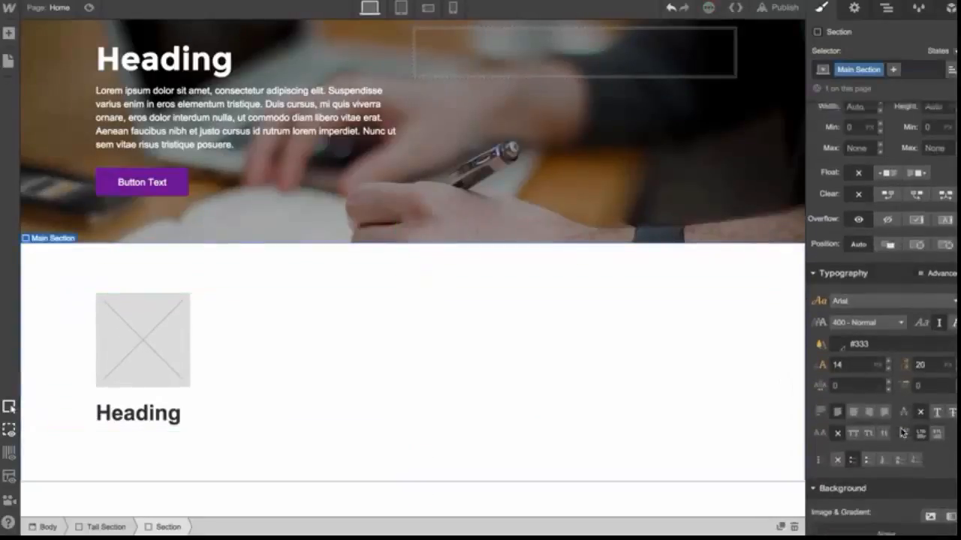
click(855, 406)
Set the H2 heading's font color to dark red #980b0b
click(453, 418)
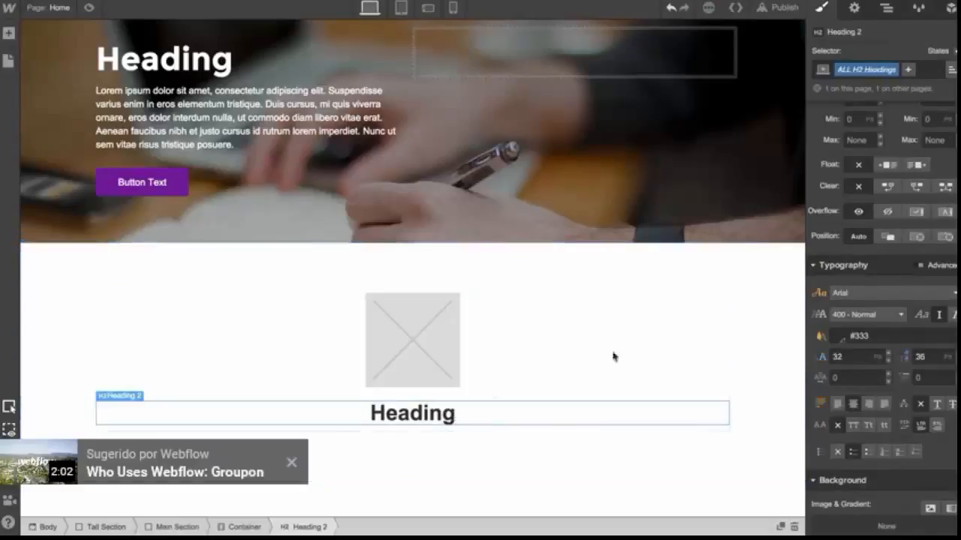
click(840, 338)
drag(909, 191, 928, 178)
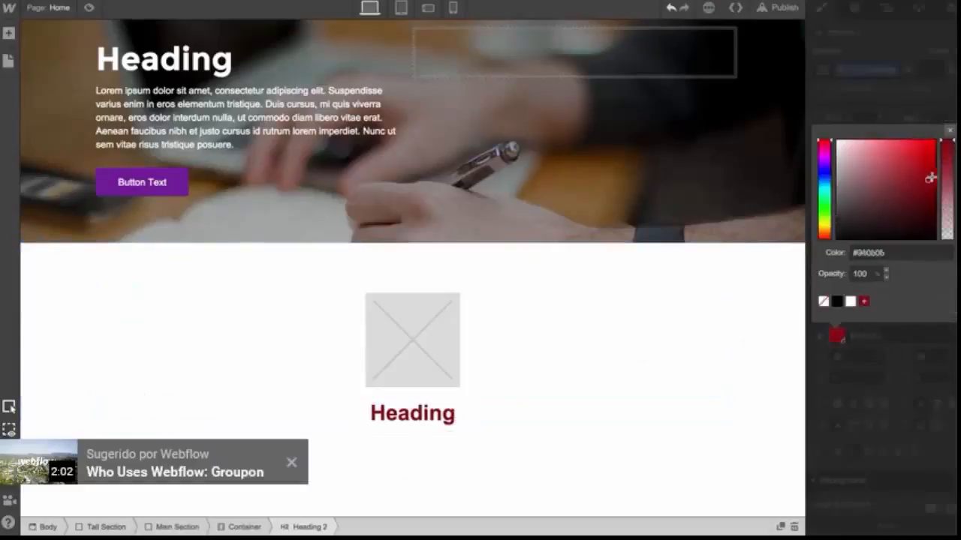
Upload cool-smile.png as the picture for the image element
click(433, 330)
click(480, 428)
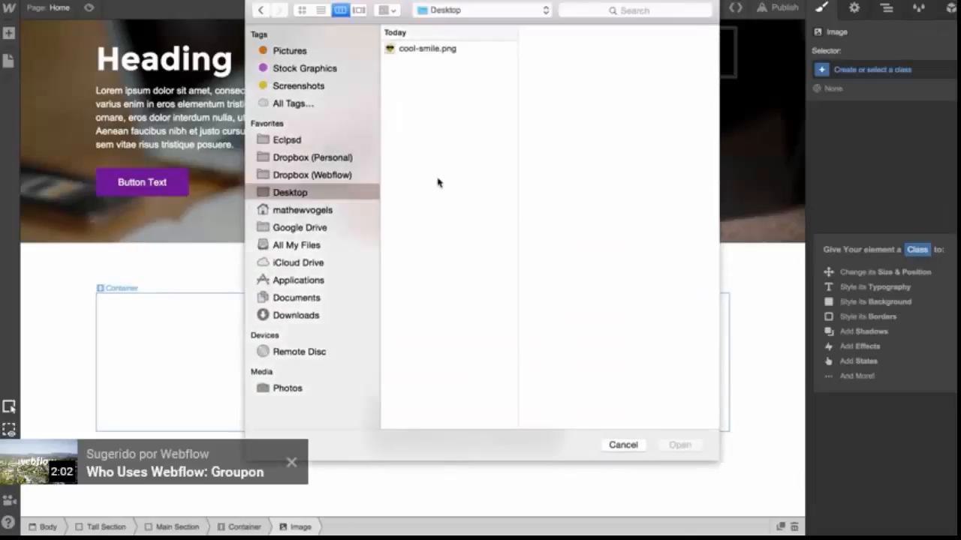
double_click(436, 48)
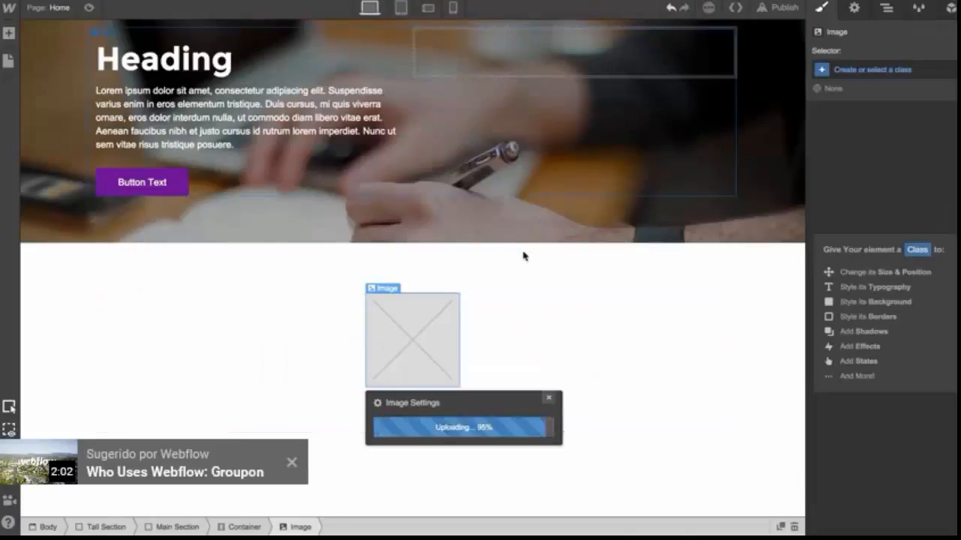
scroll(523, 256, down, 3)
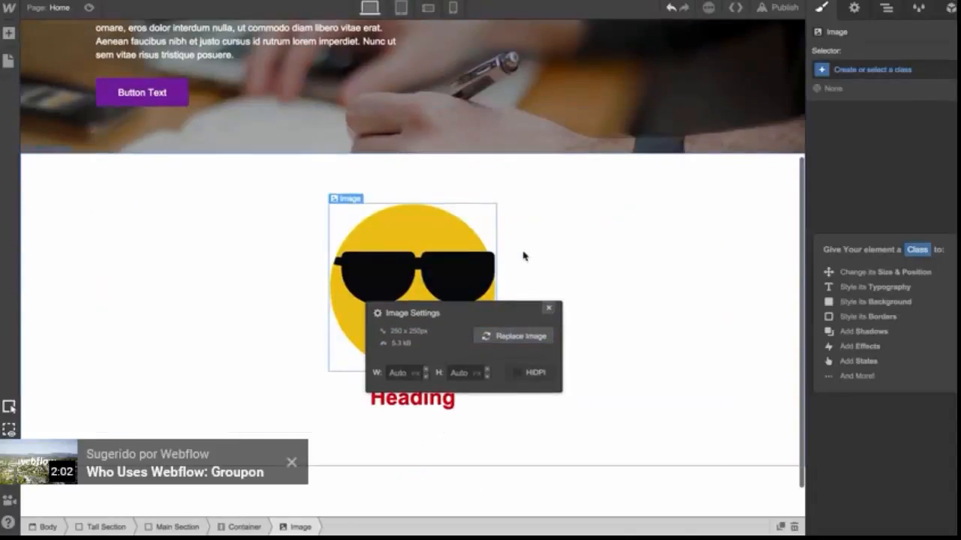
Edit the heading text to start with "You ar"
double_click(428, 403)
text(You ar)
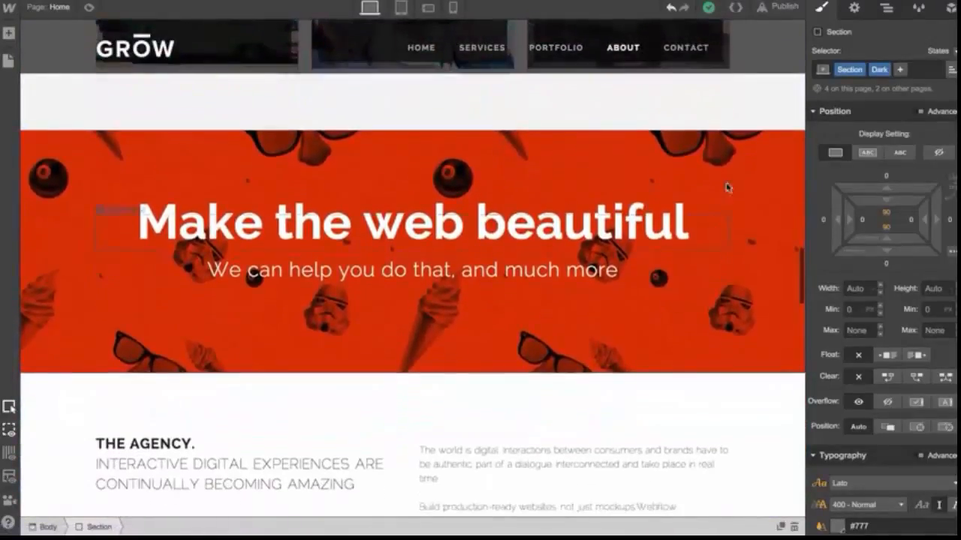
Open the Navigator on the GROW template and expand a section down to its container and row
scroll(635, 384, down, 5)
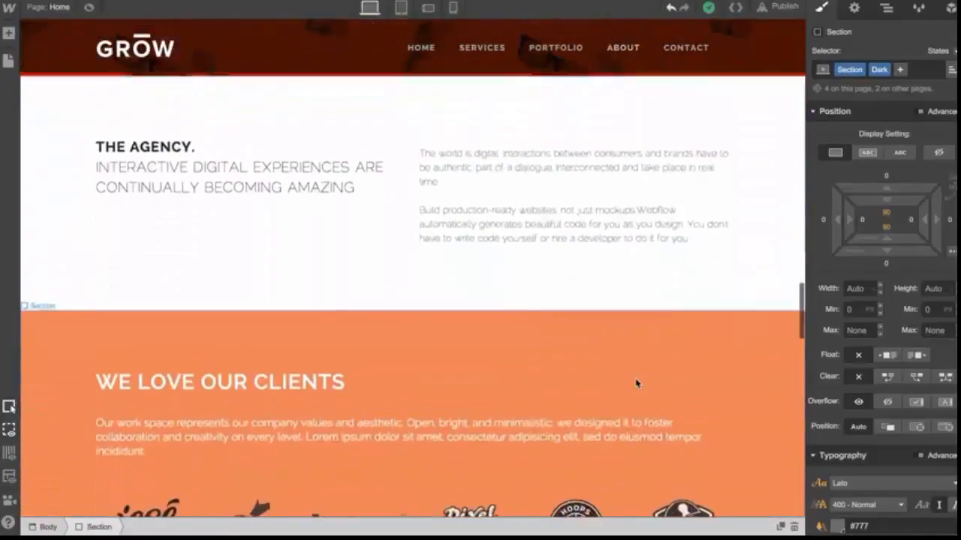
scroll(636, 384, down, 3)
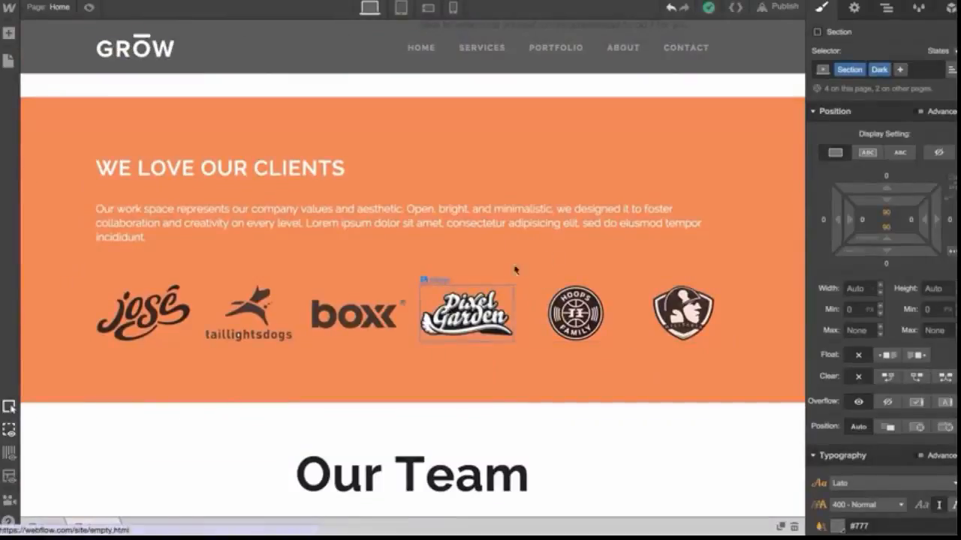
click(886, 9)
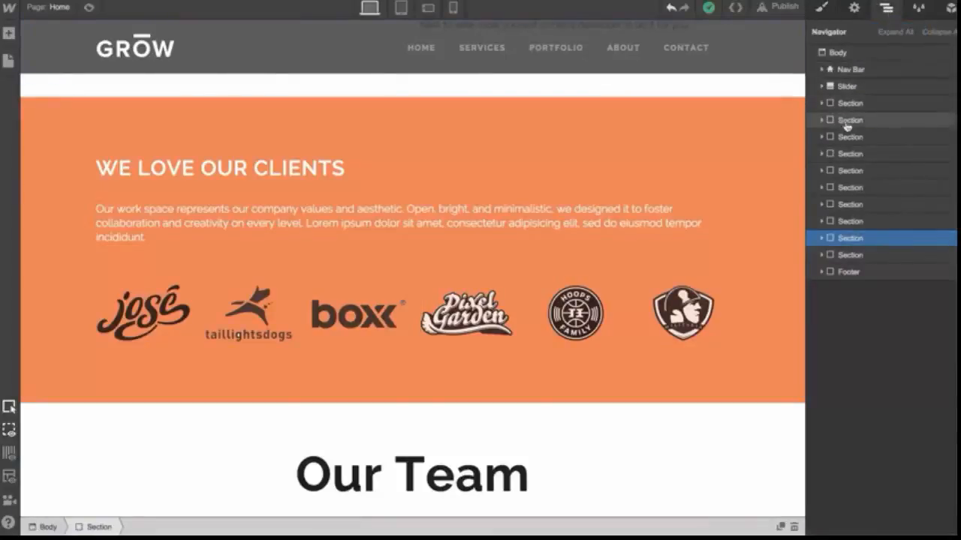
click(823, 138)
click(830, 154)
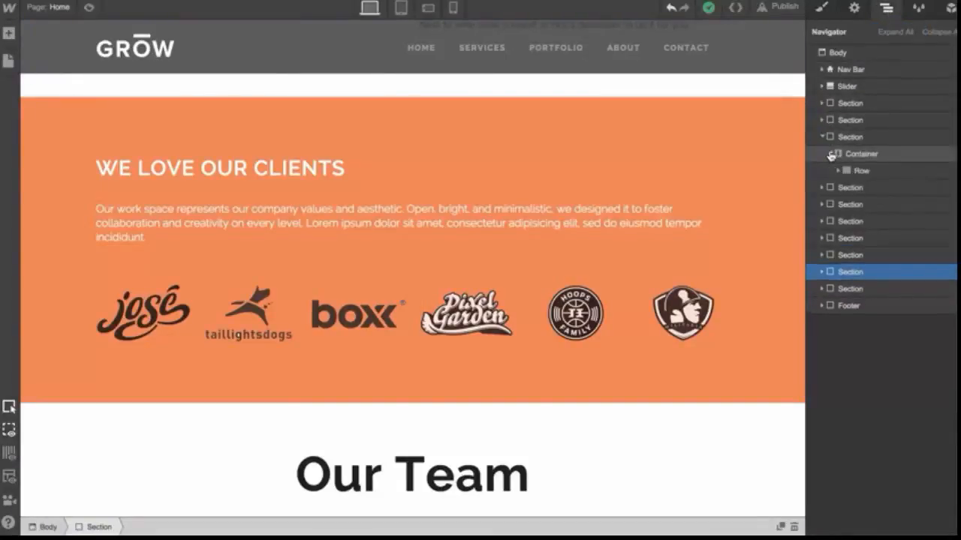
click(836, 170)
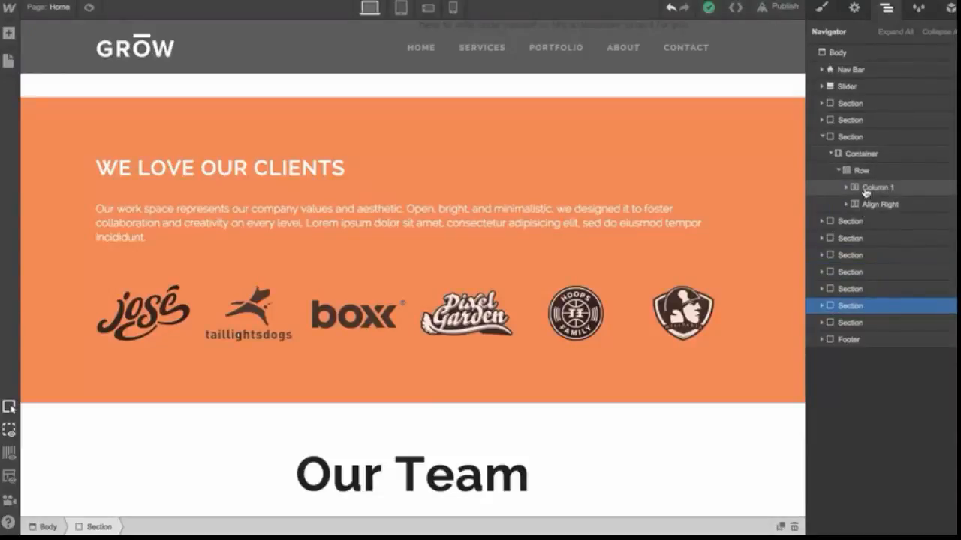
Select the Body and scroll through the template's sections
click(860, 56)
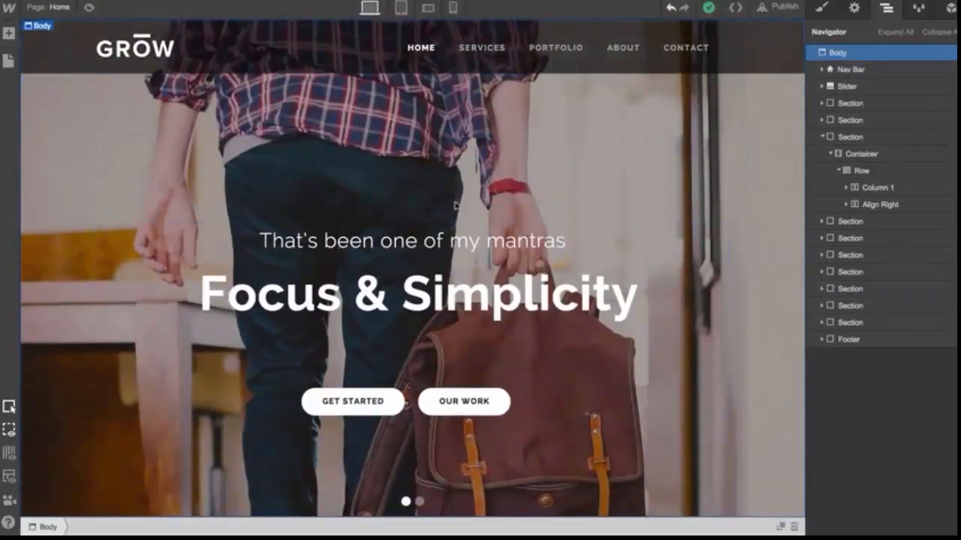
click(8, 34)
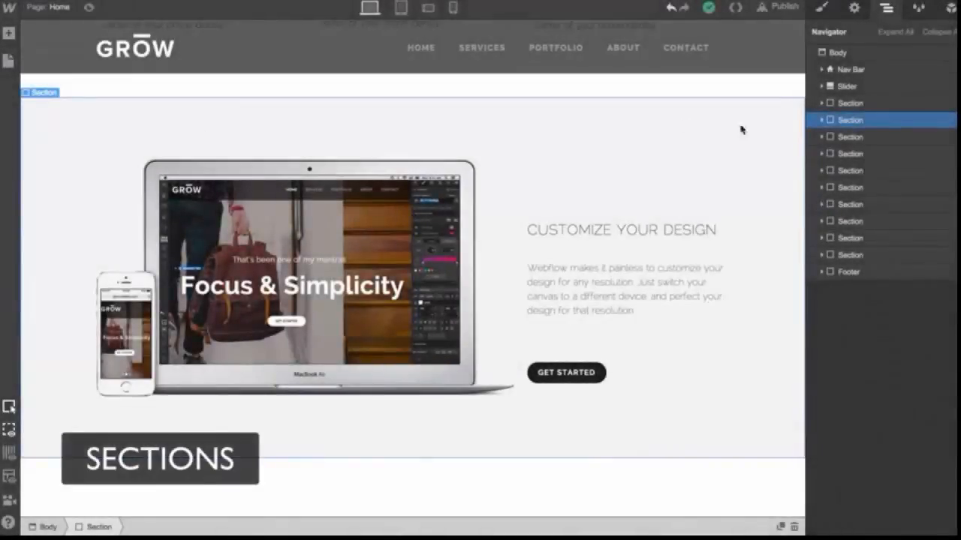
scroll(783, 129, down, 5)
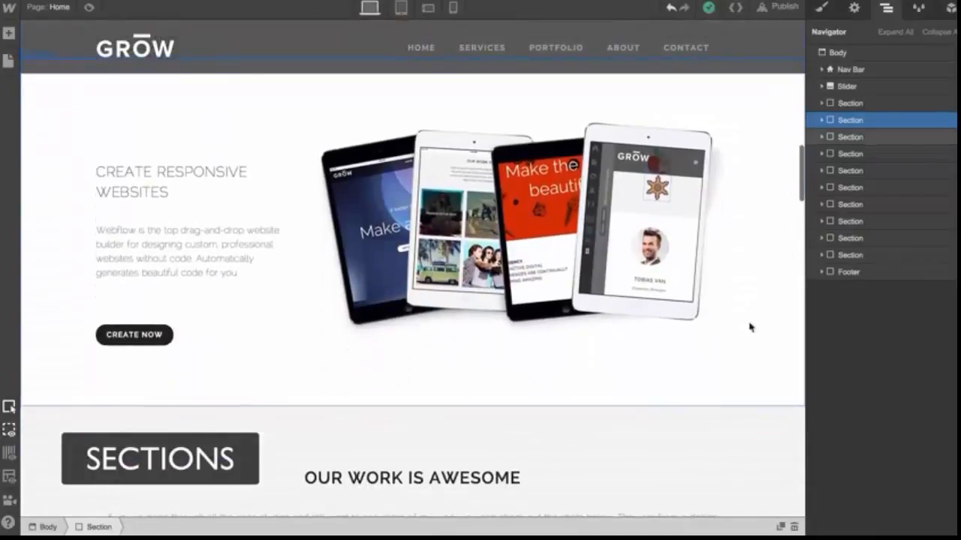
scroll(741, 380, down, 10)
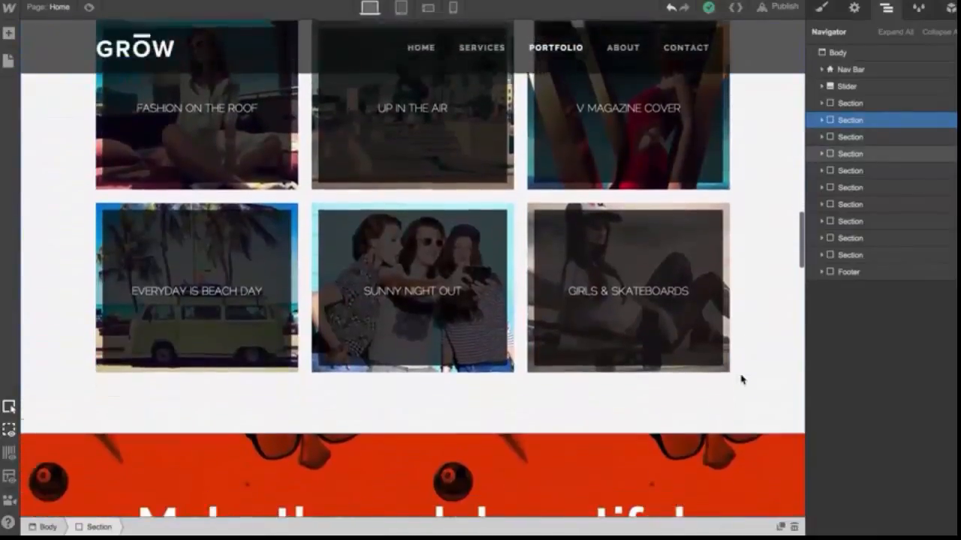
scroll(741, 380, down, 2)
scroll(722, 262, down, 2)
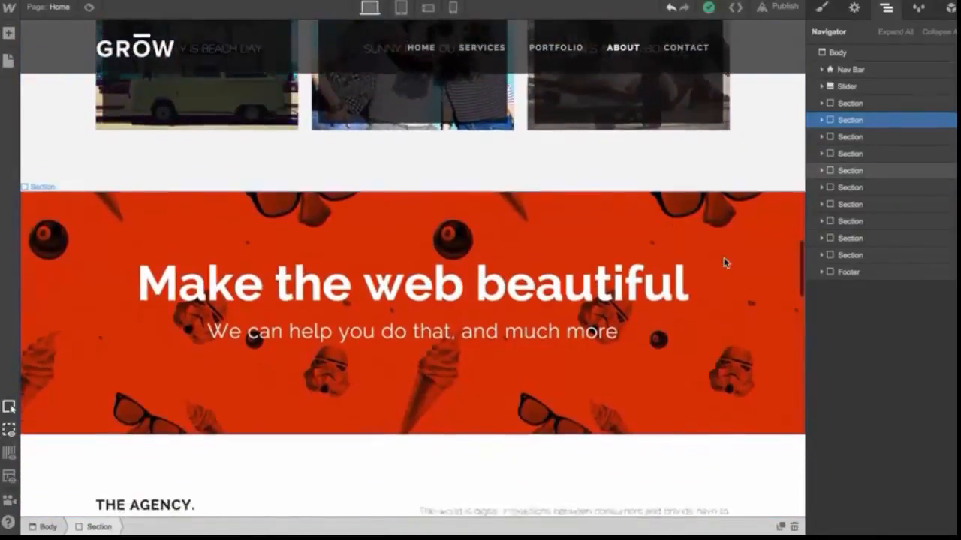
scroll(724, 262, down, 6)
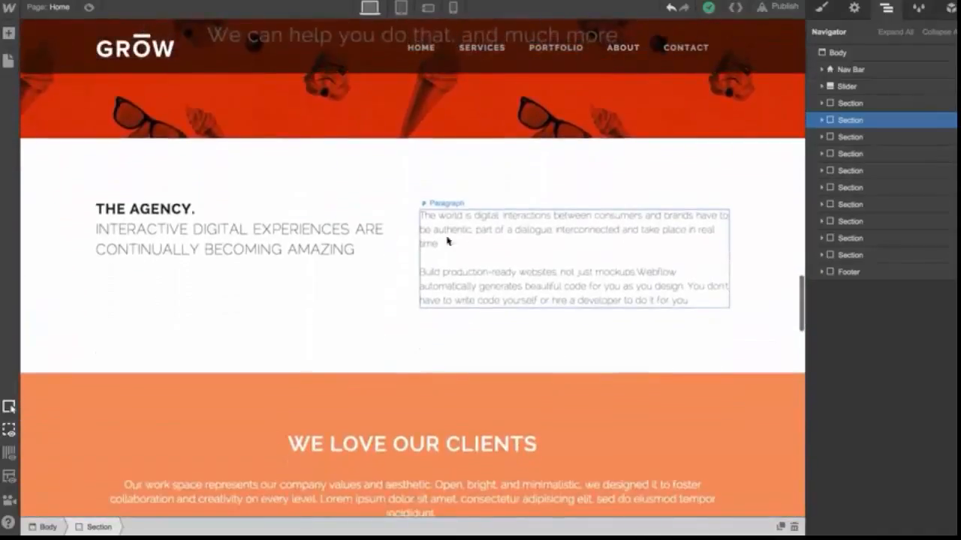
scroll(589, 319, down, 6)
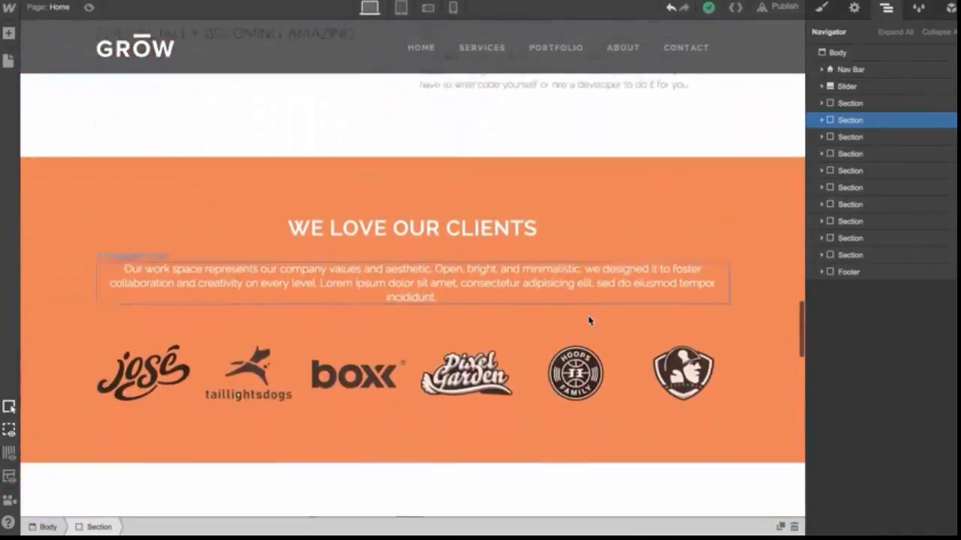
Add a Container above the title of the We Love Our Clients section and assign it the Container class
click(634, 158)
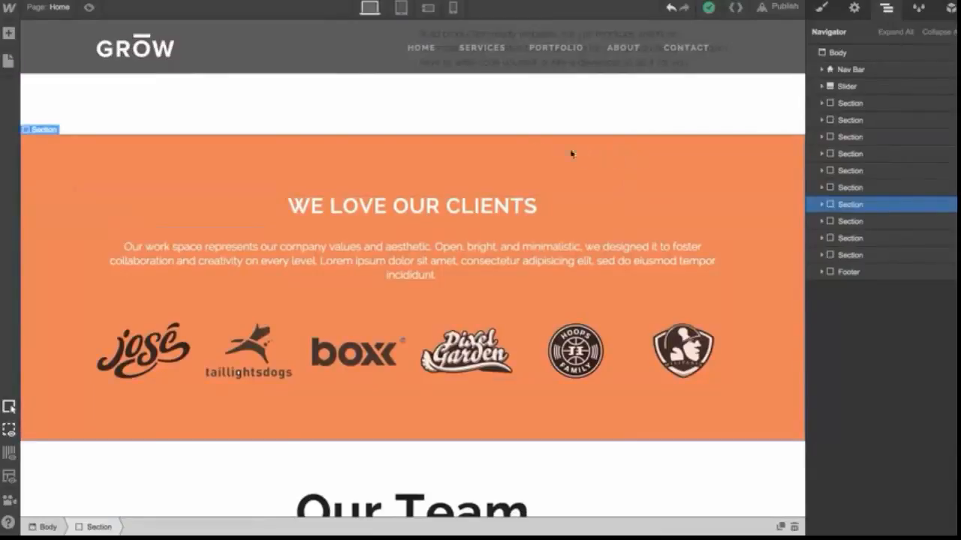
click(823, 205)
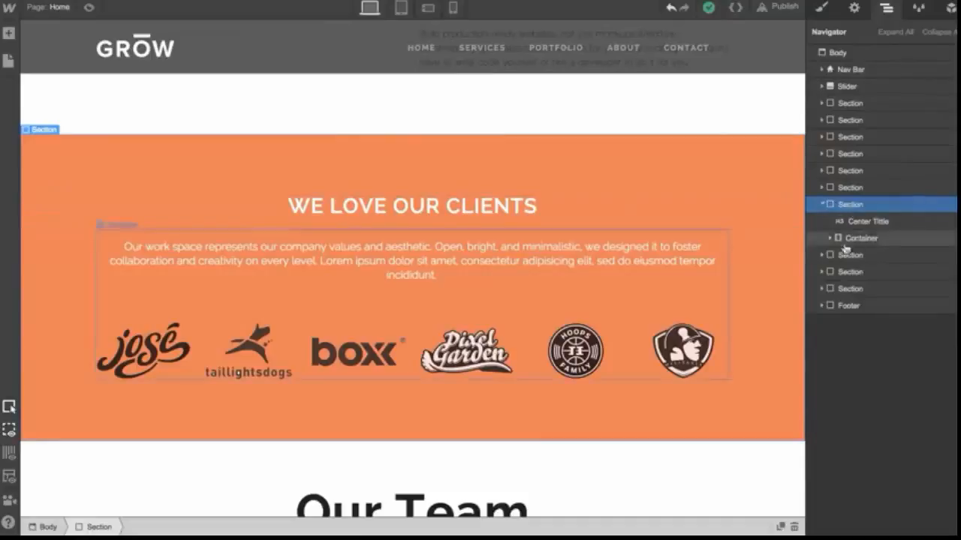
click(823, 204)
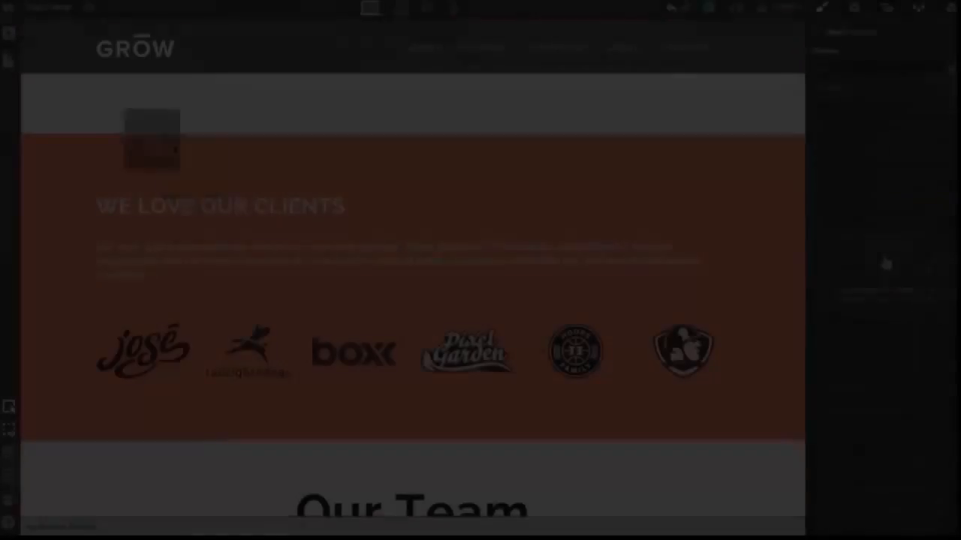
drag(125, 107, 204, 180)
click(846, 69)
text(container)
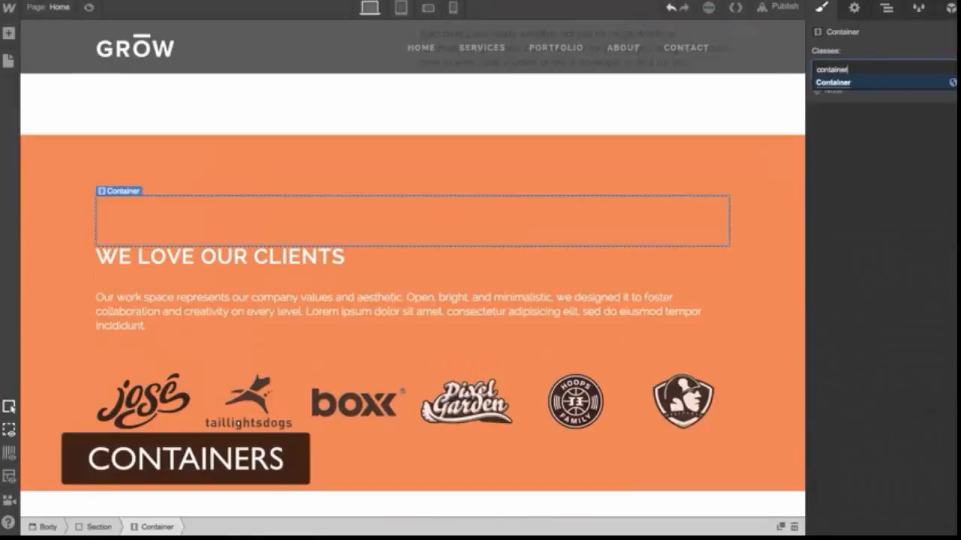
key(Return)
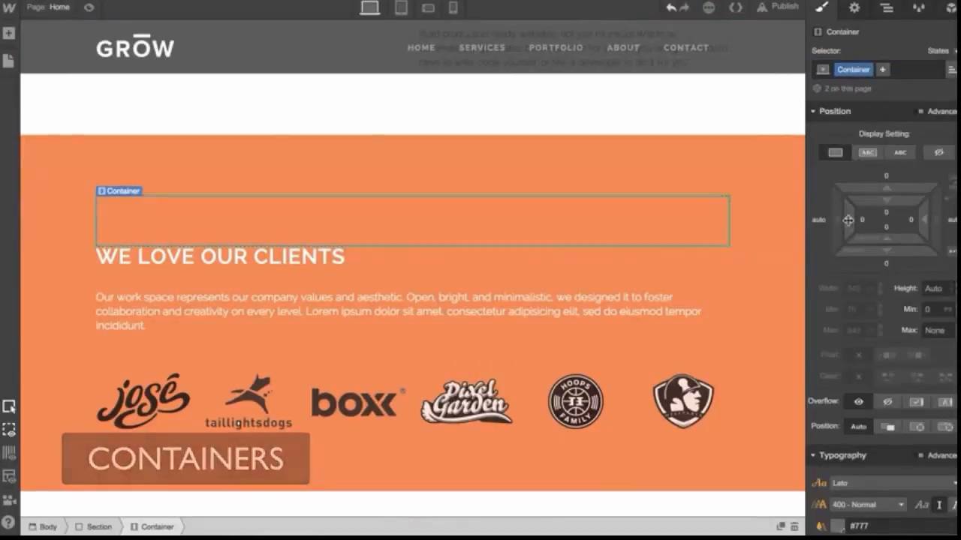
Move the clients title, paragraph and logos inside the new container and deselect it
mouse_move(840, 222)
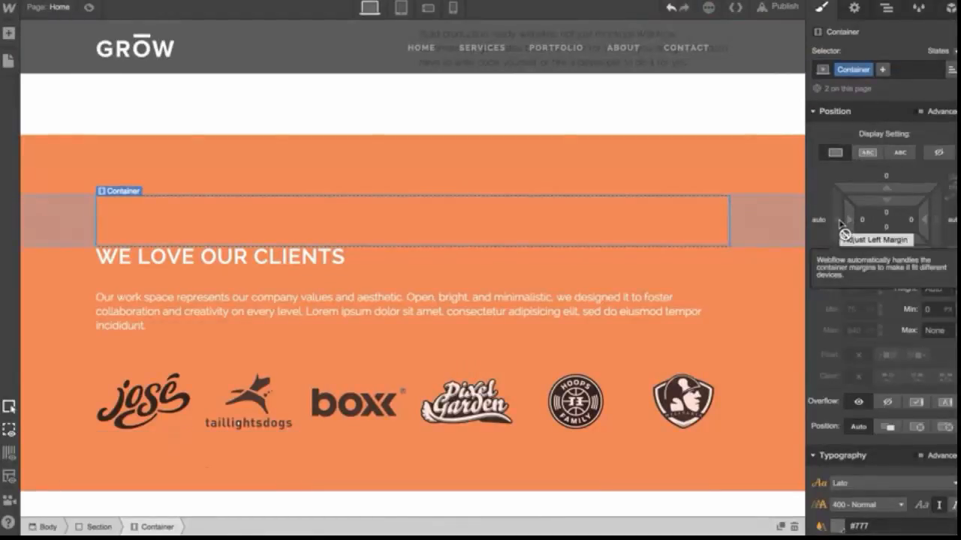
mouse_move(835, 287)
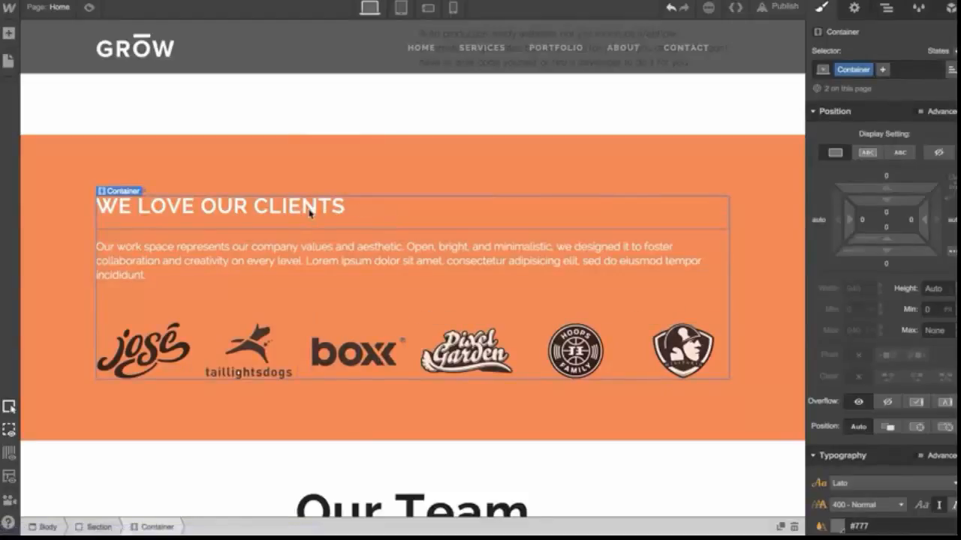
key(Escape)
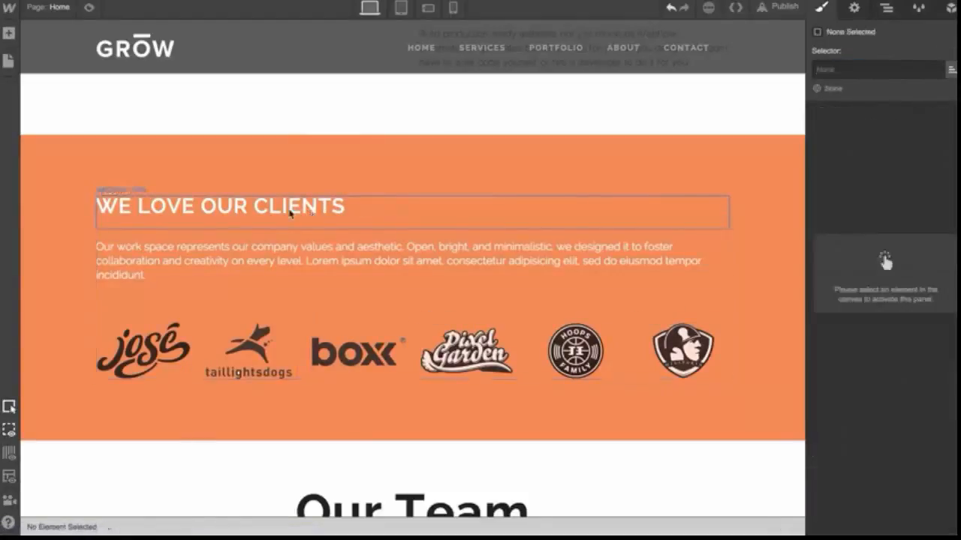
Move the clients title out of the new container and back inside it
key(z)
drag(296, 232, 314, 255)
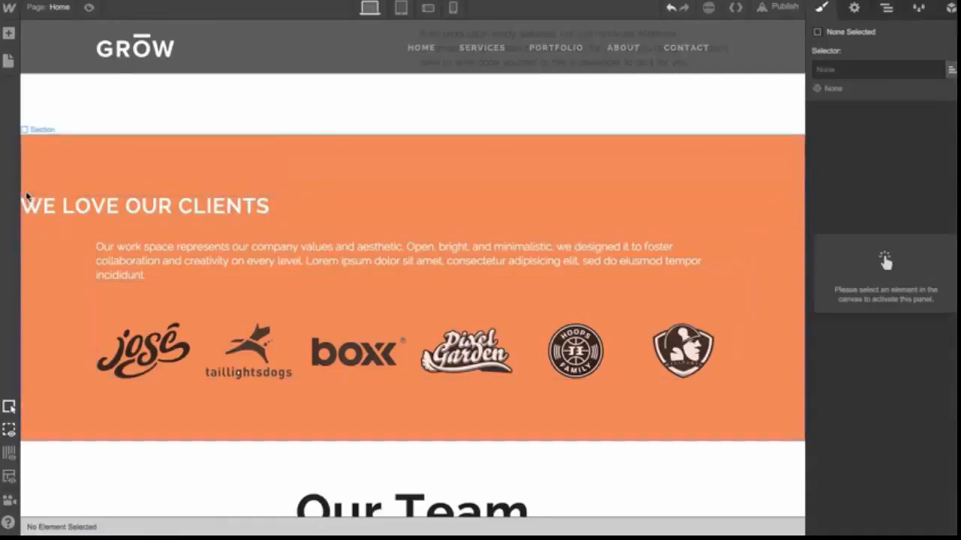
drag(33, 212, 128, 242)
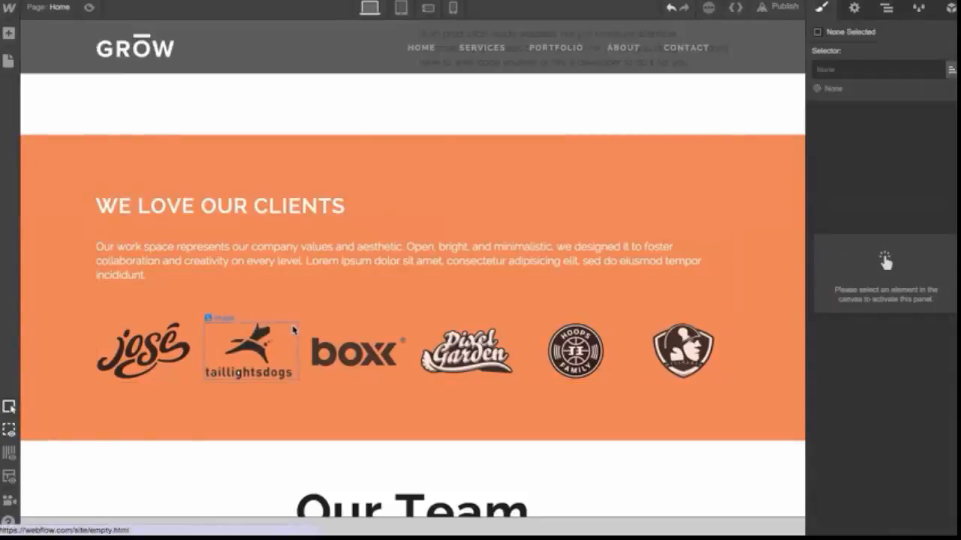
Select the third Services column and try a four-column desktop layout, then restore the three-column layout
click(276, 289)
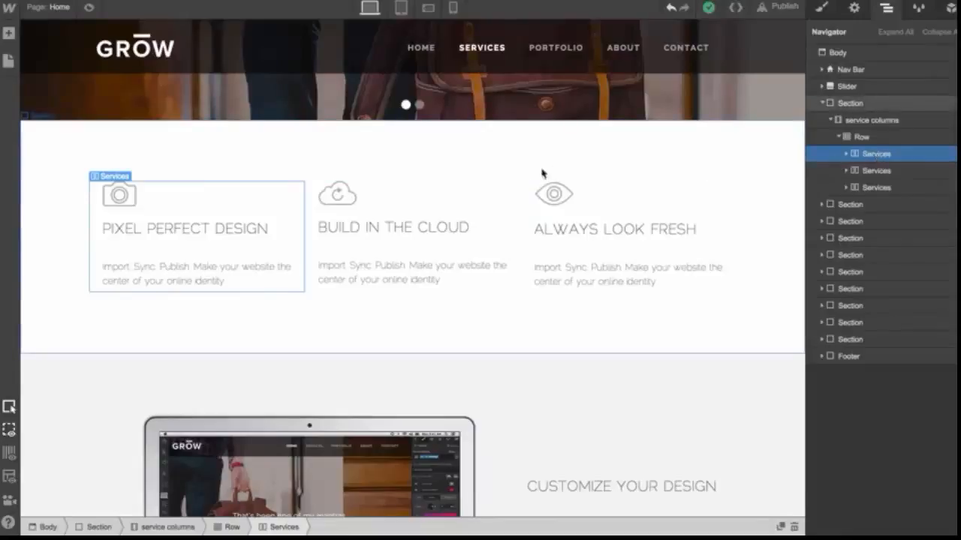
click(630, 210)
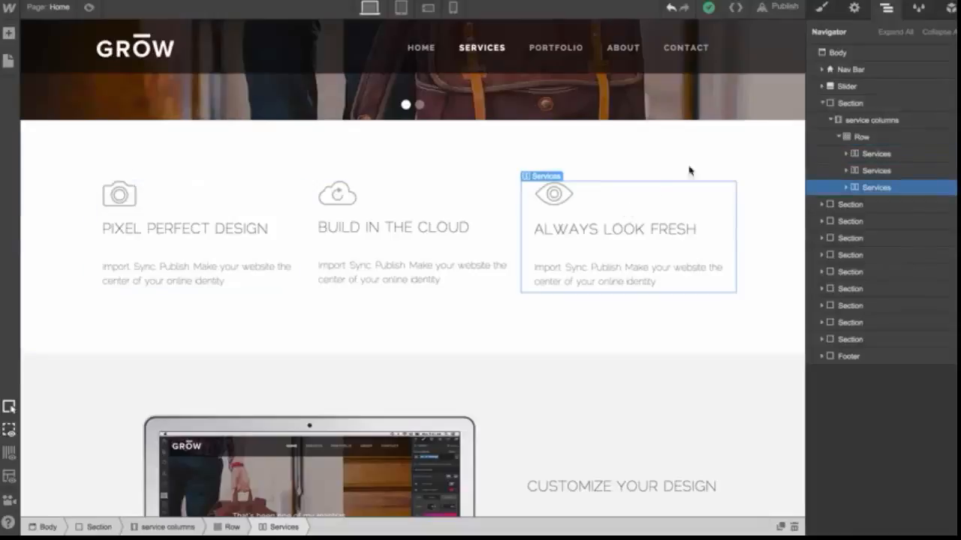
click(854, 7)
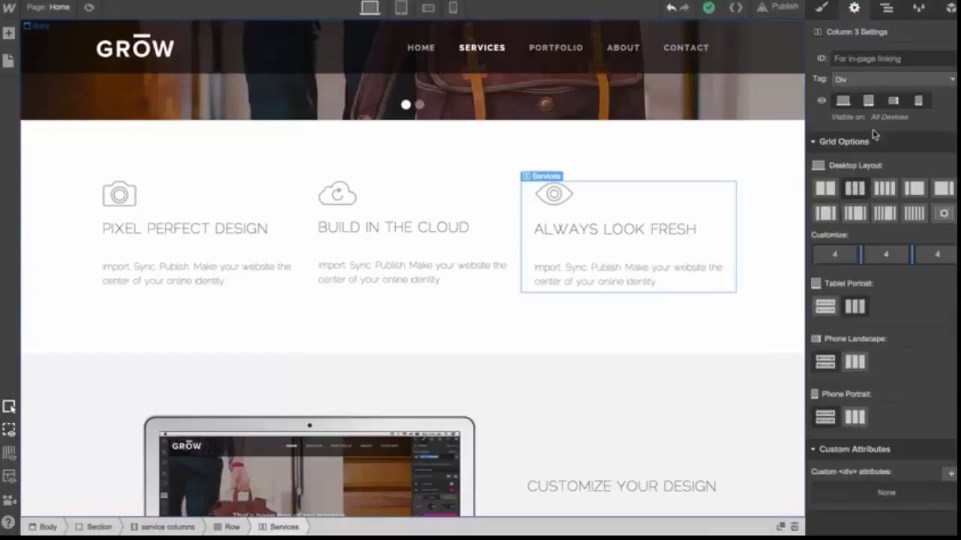
click(885, 189)
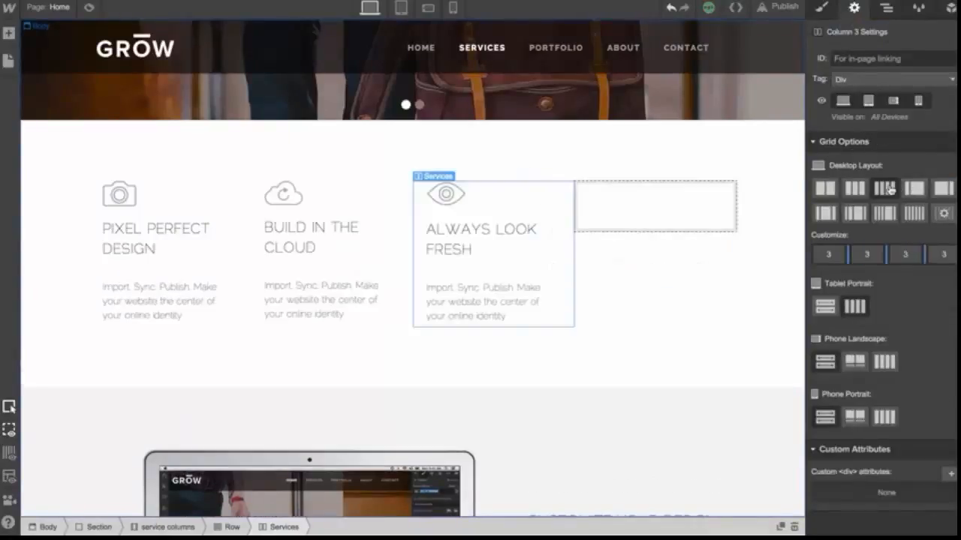
click(854, 189)
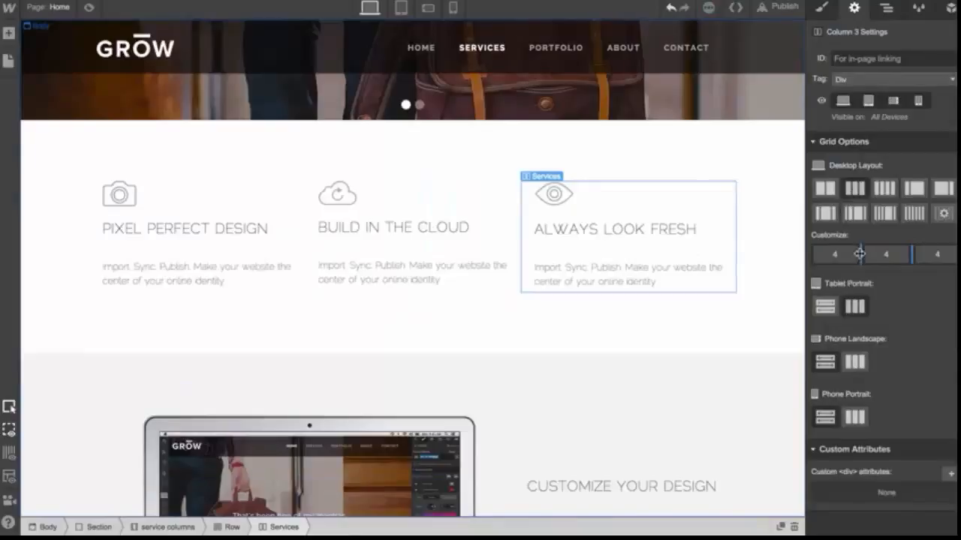
mouse_move(869, 255)
mouse_down()
mouse_move(882, 254)
mouse_move(862, 253)
mouse_up()
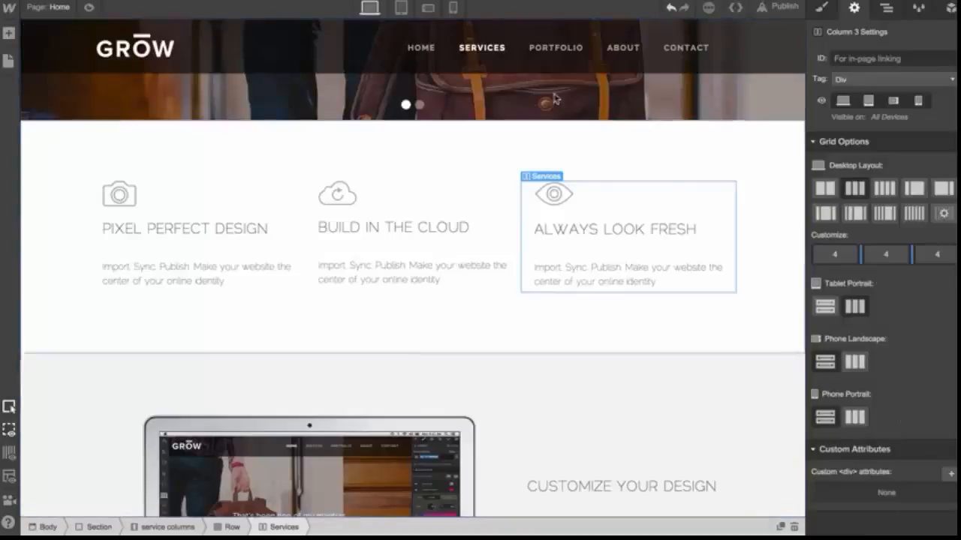
Switch to the tablet portrait view and try the stacked and side-by-side tablet layouts for the services row
click(401, 9)
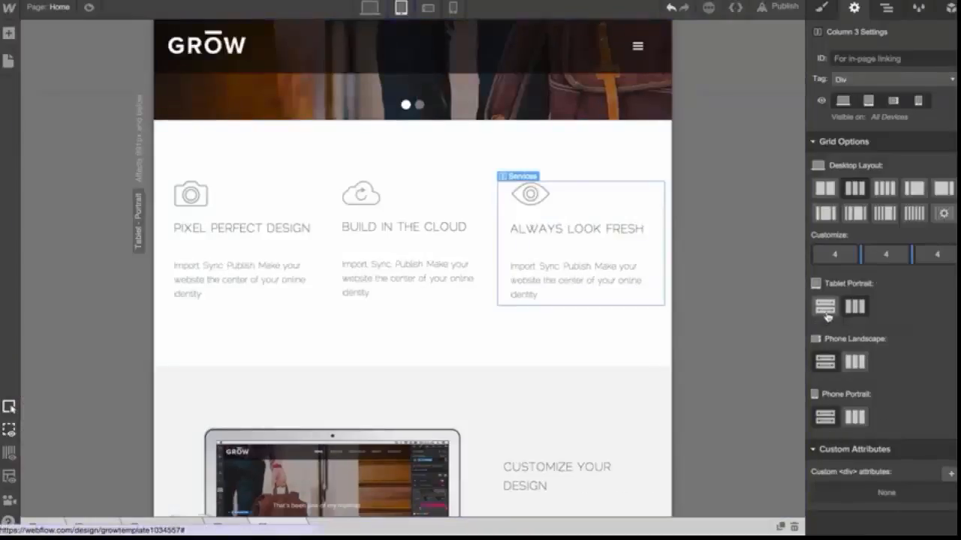
click(825, 312)
click(855, 307)
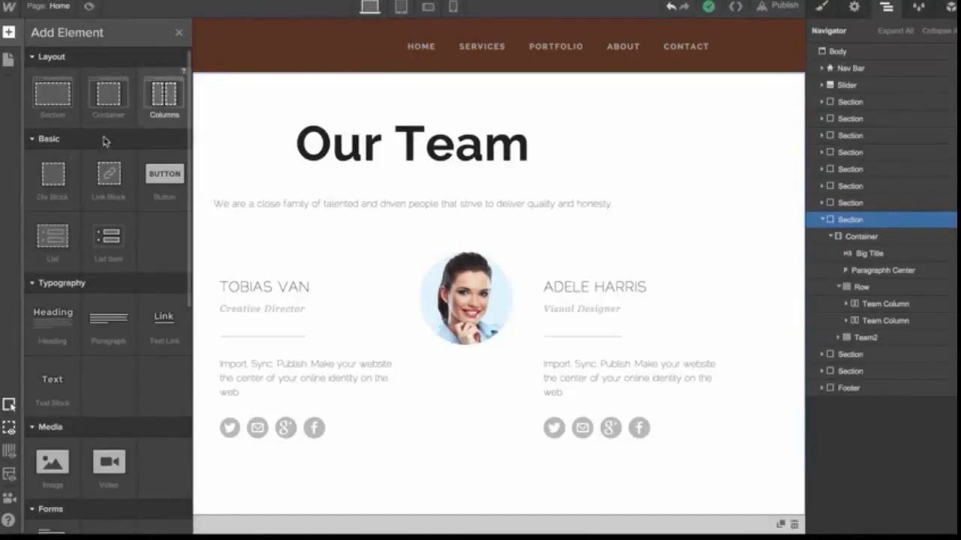
Select the first team member's elements and compare the Image Wrapper and Info Wrapper in the Navigator
click(314, 345)
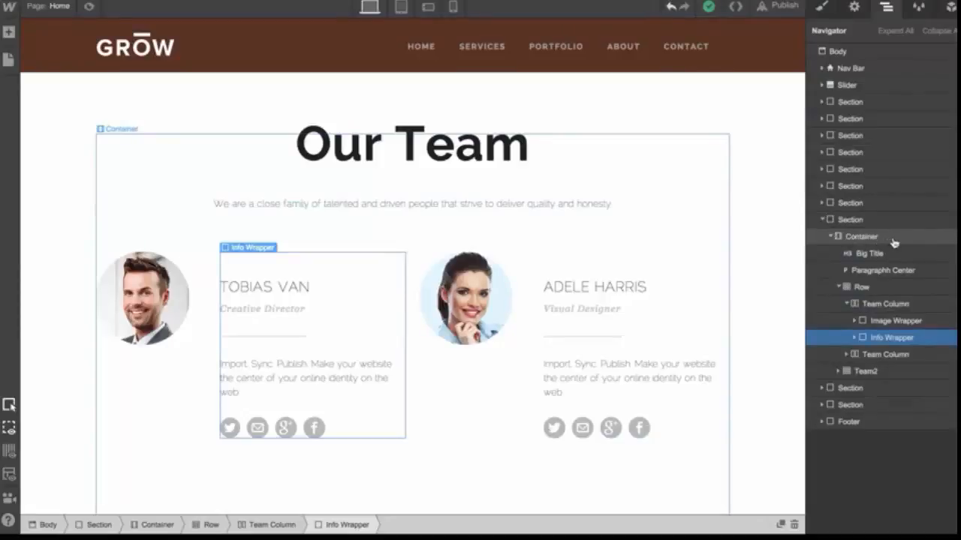
click(894, 321)
click(890, 337)
click(890, 322)
click(889, 339)
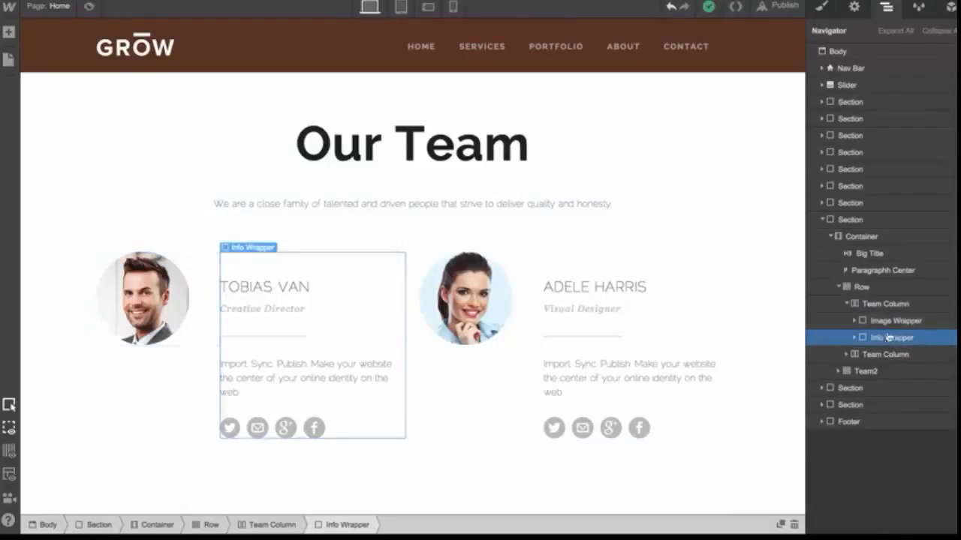
click(889, 323)
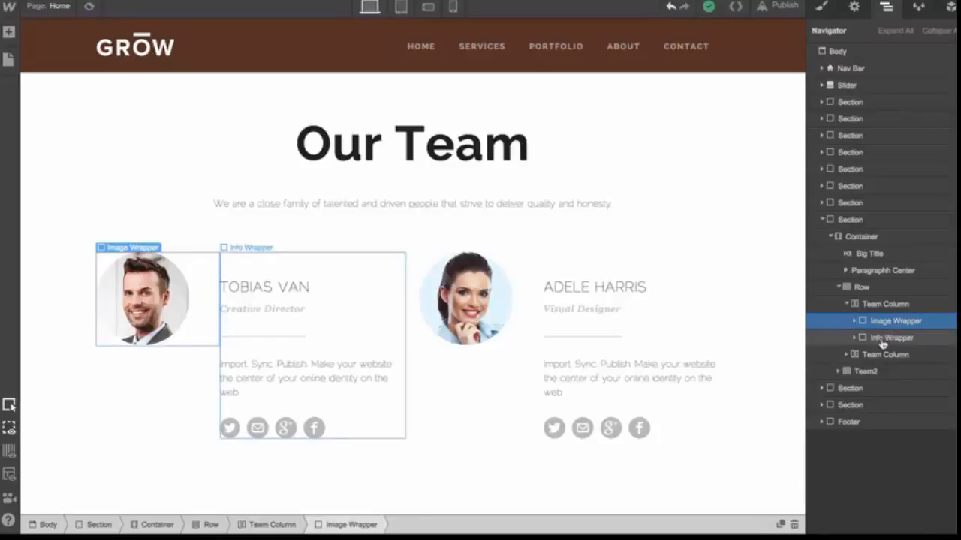
click(884, 341)
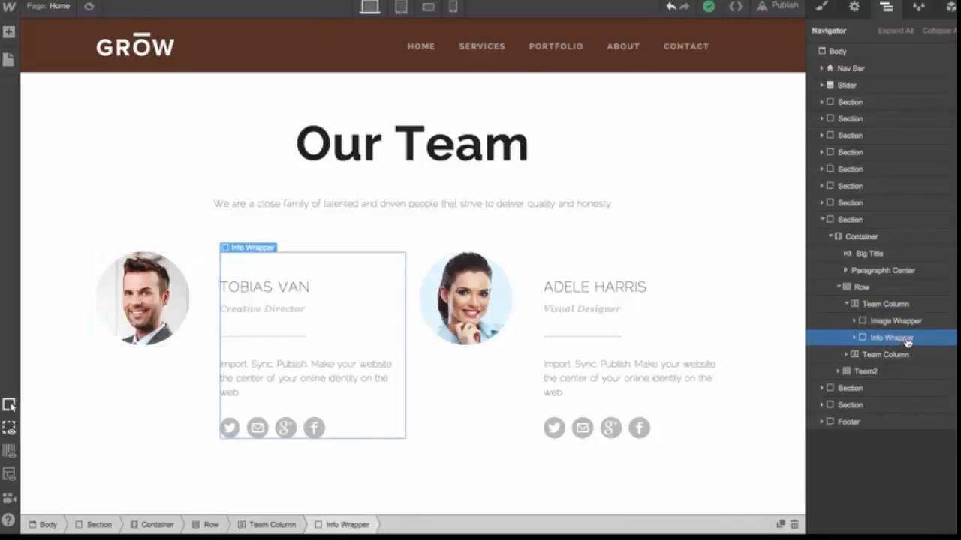
drag(908, 343, 928, 350)
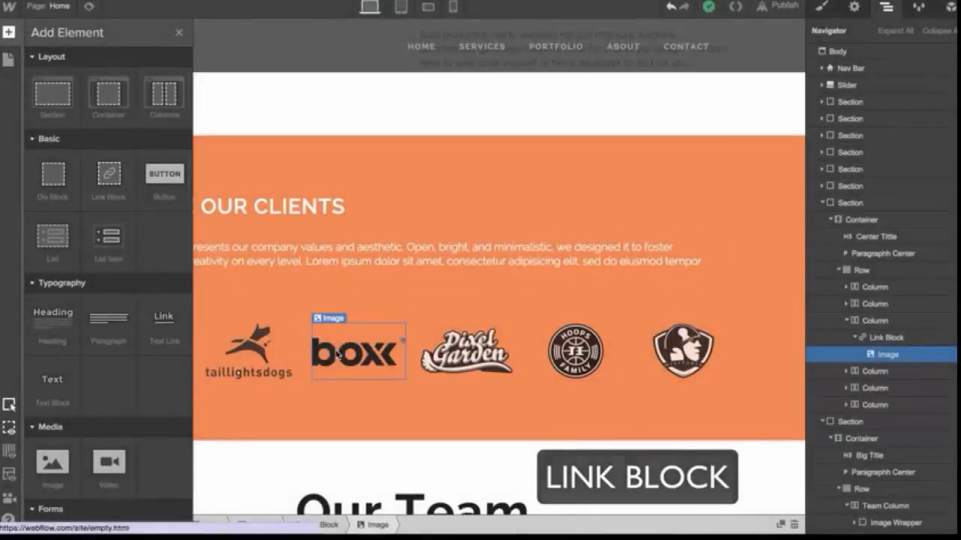
Inspect the client logos' columns, link blocks and images in the Navigator, and preview the page
key(a)
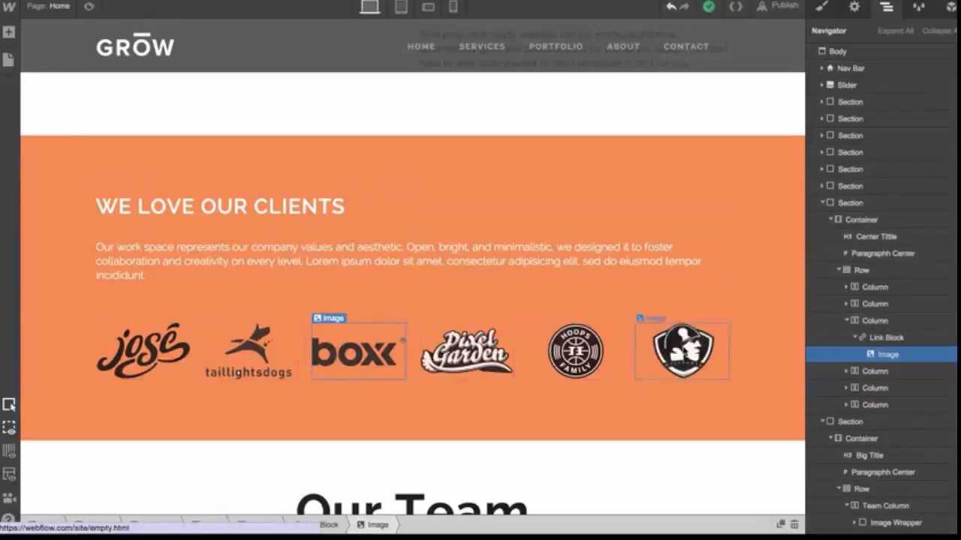
click(679, 353)
click(575, 351)
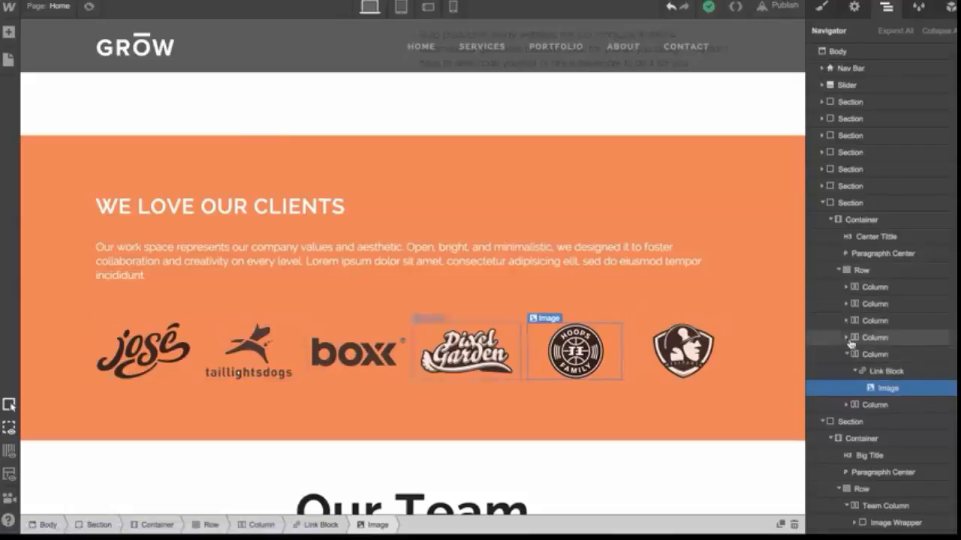
click(846, 287)
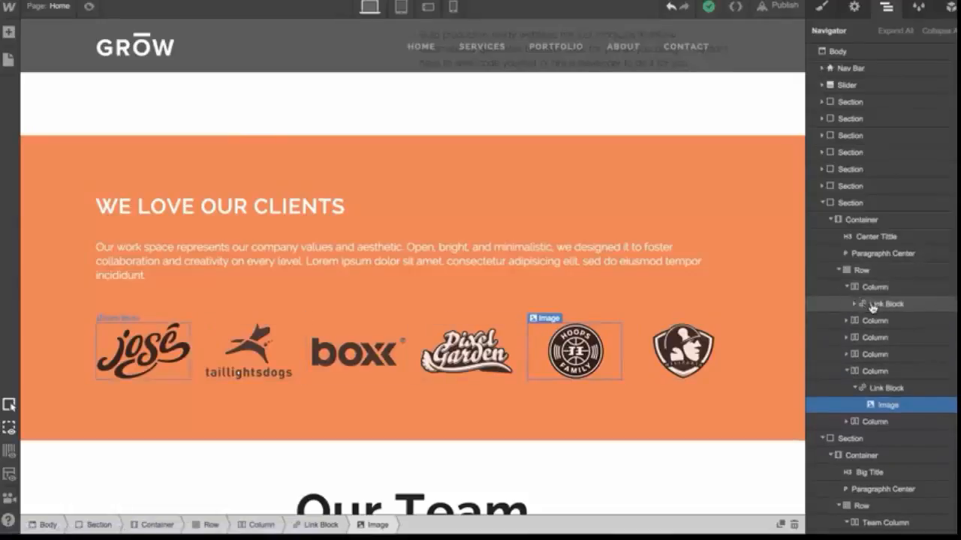
click(867, 304)
click(855, 304)
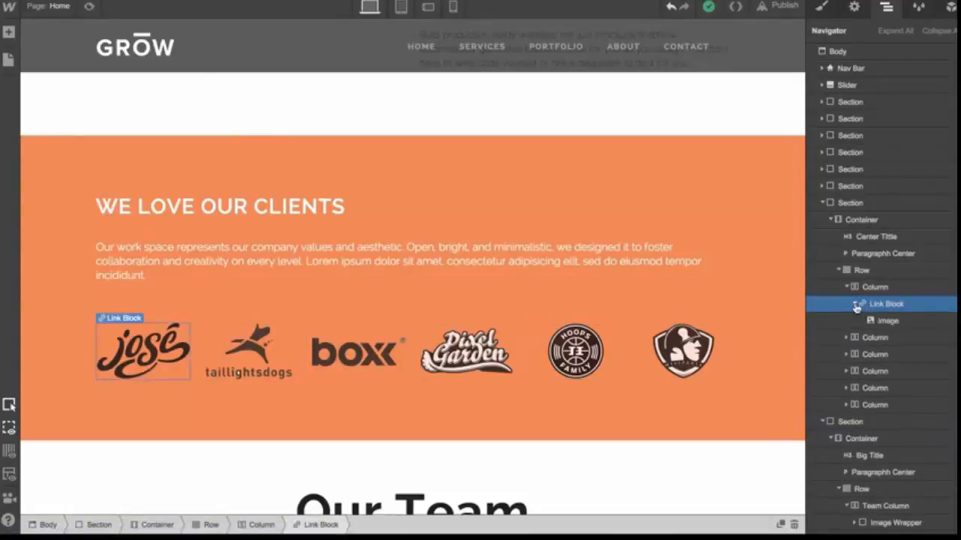
click(884, 321)
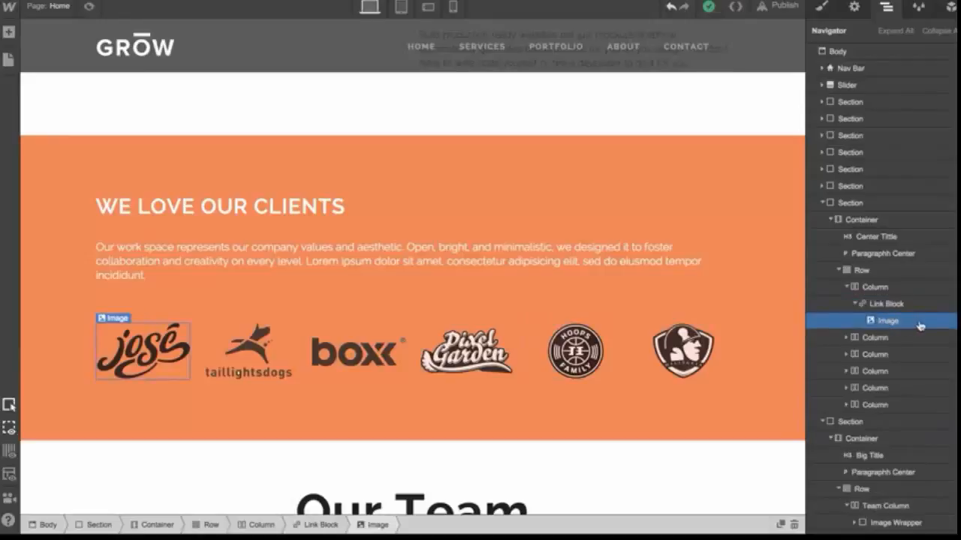
click(89, 7)
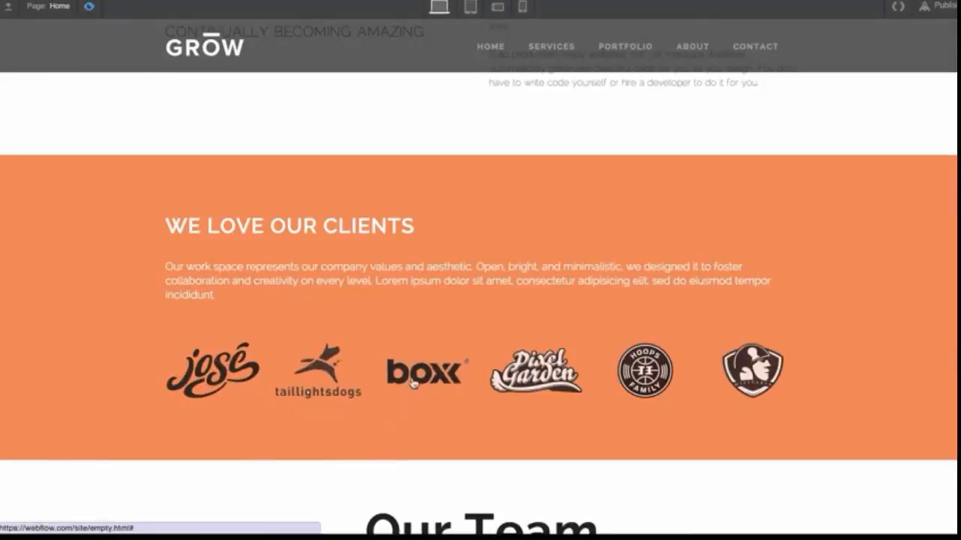
click(88, 6)
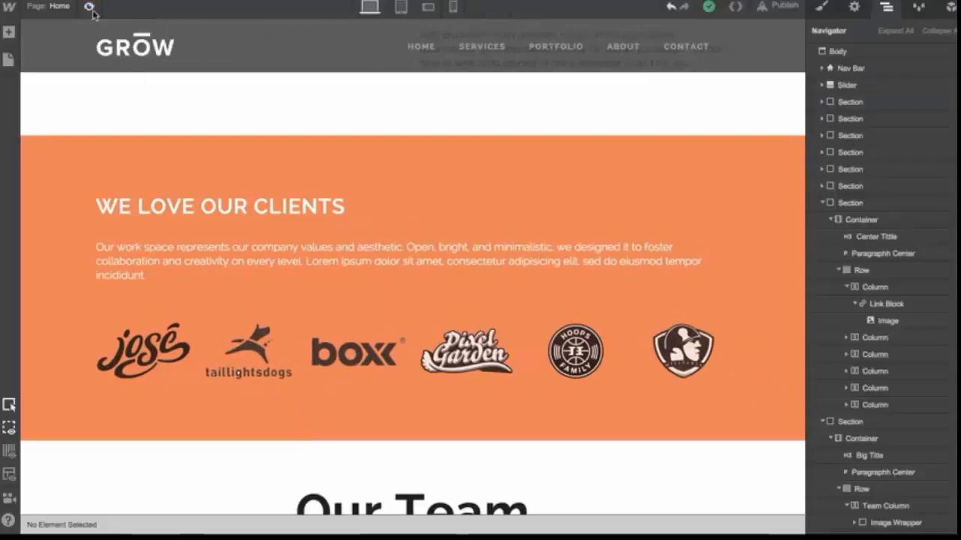
Examine the hoops logo's image settings and its parent link block's page and section link options
click(855, 9)
click(575, 352)
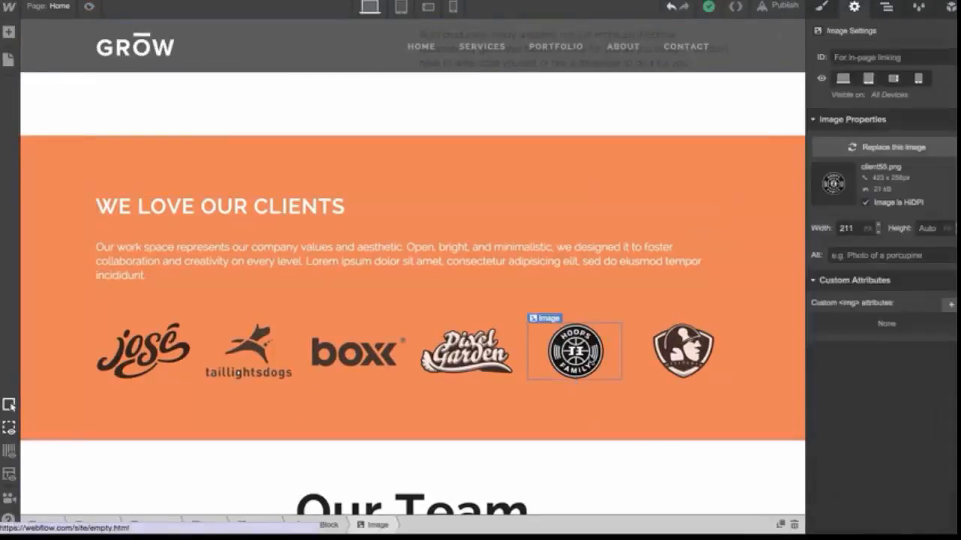
key(Up)
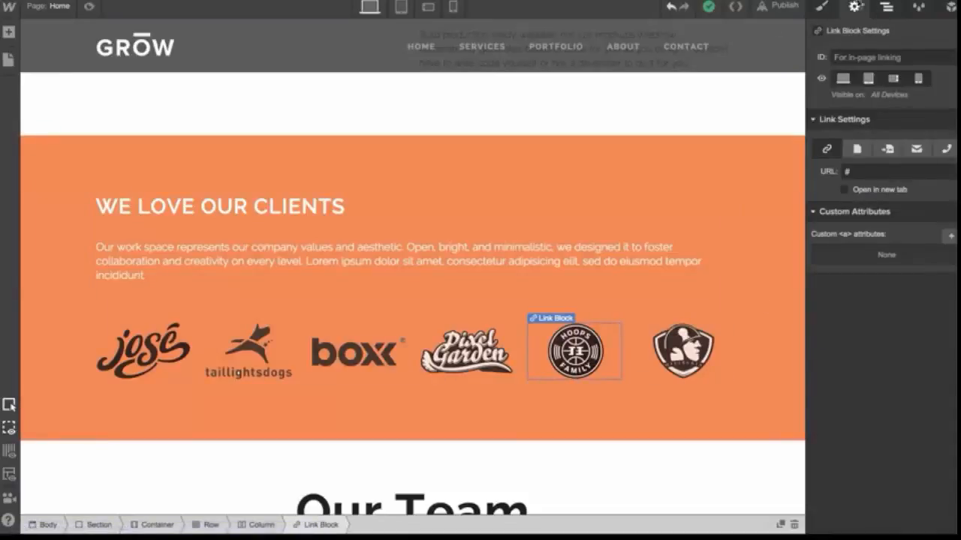
click(857, 149)
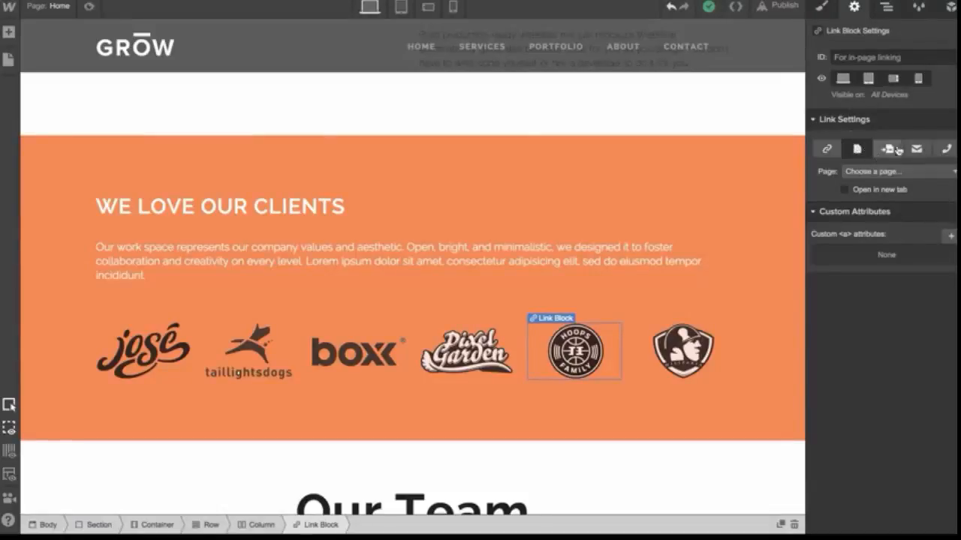
click(887, 149)
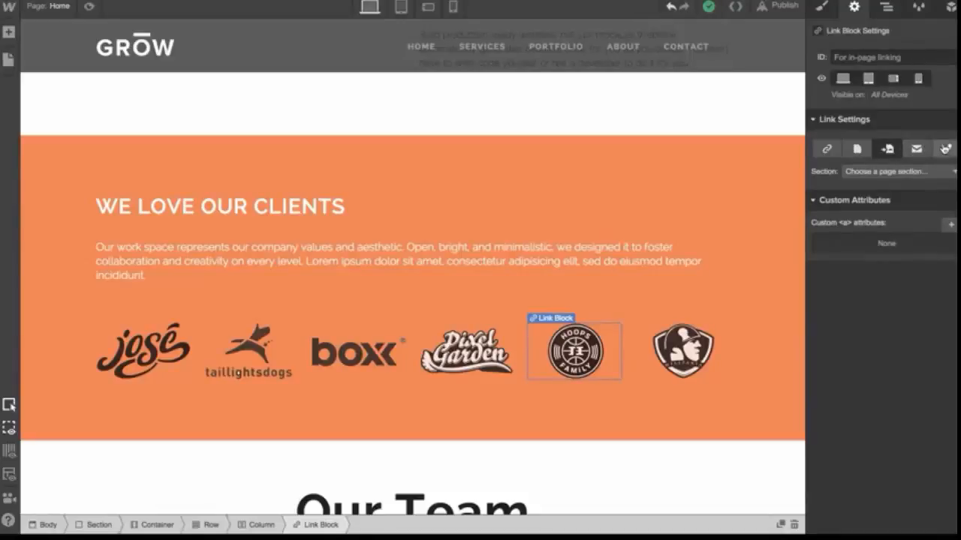
click(737, 148)
scroll(737, 148, up, 2)
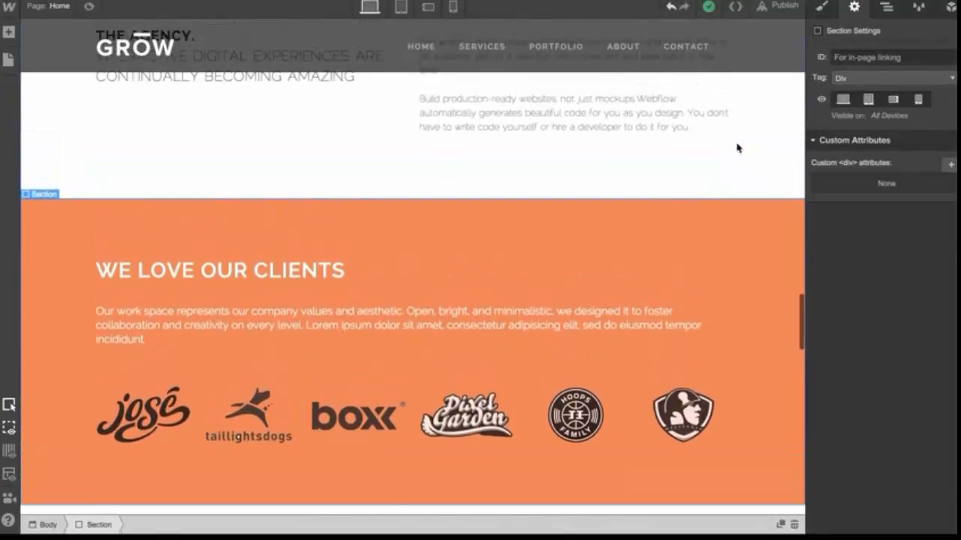
scroll(432, 284, down, 4)
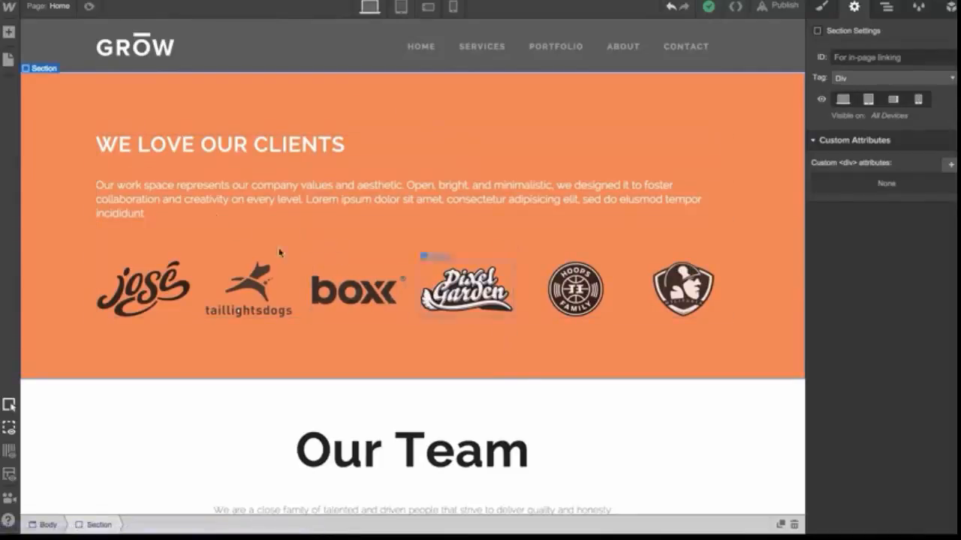
Add a new Section below the Our Team section
click(9, 33)
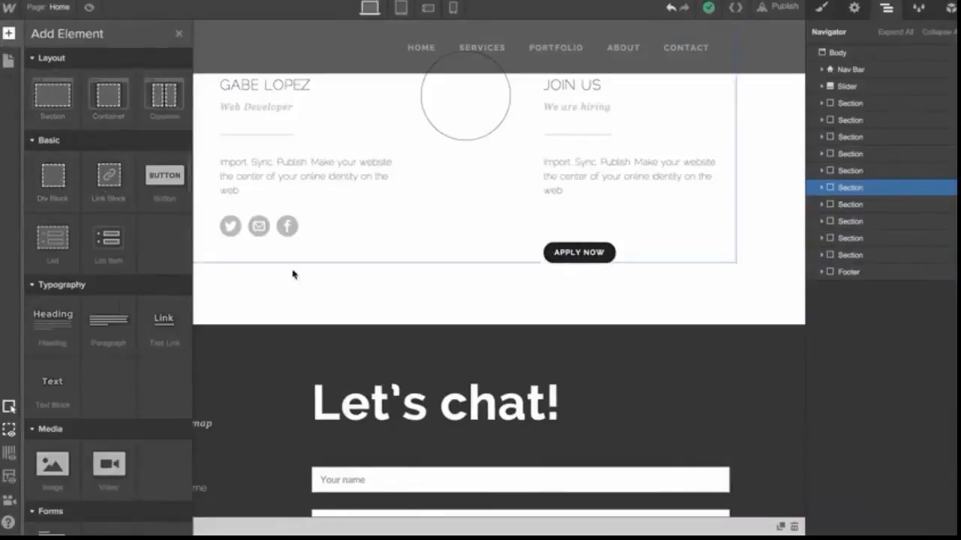
click(302, 298)
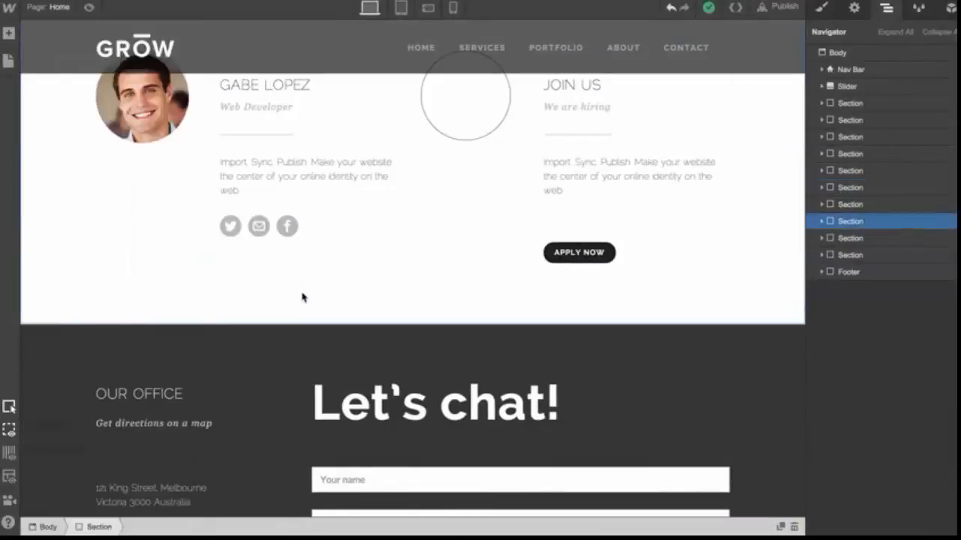
click(9, 34)
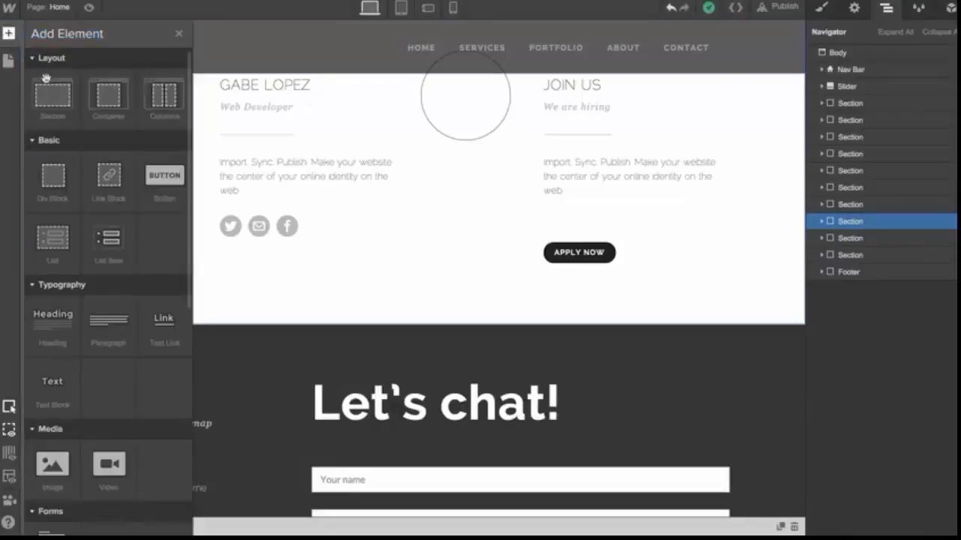
drag(47, 92, 199, 328)
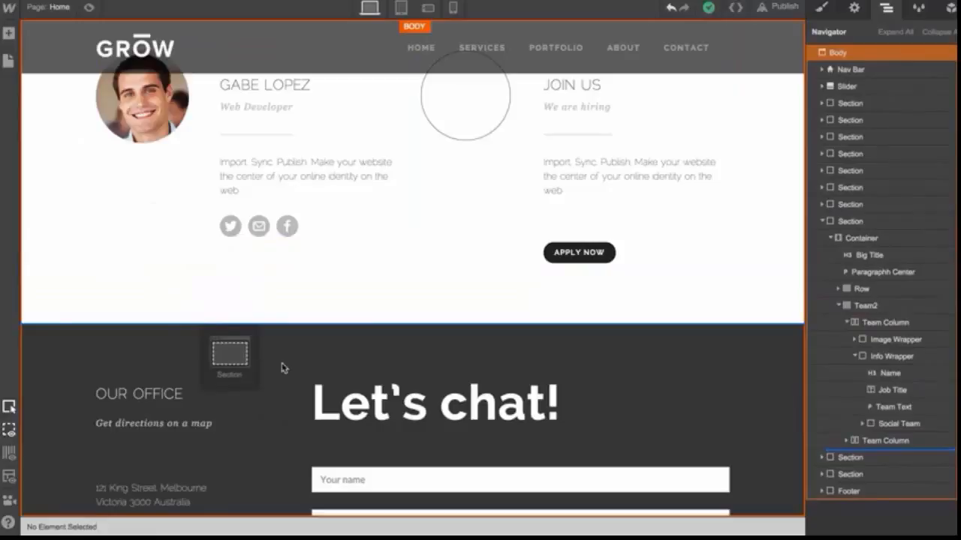
drag(283, 368, 285, 369)
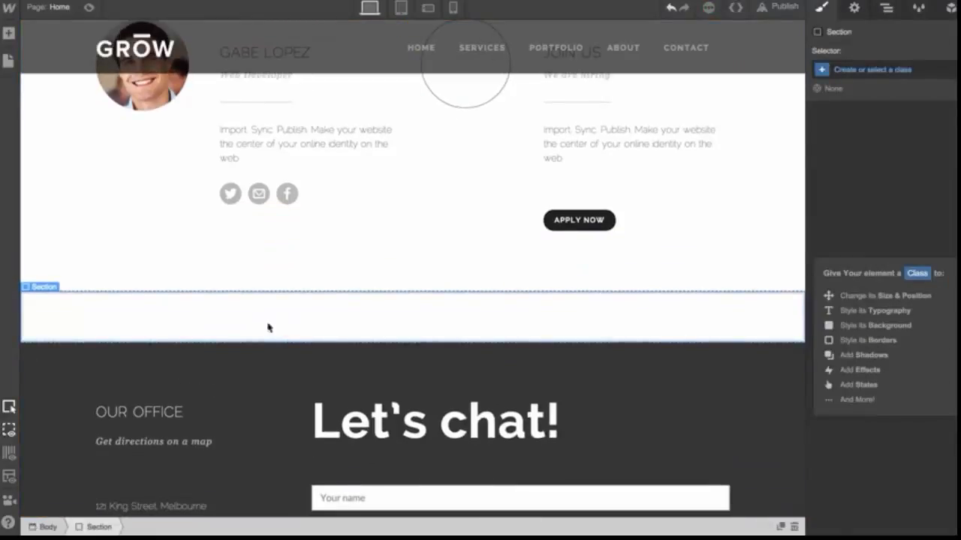
Add a Container inside the new section
click(8, 33)
drag(110, 99, 294, 321)
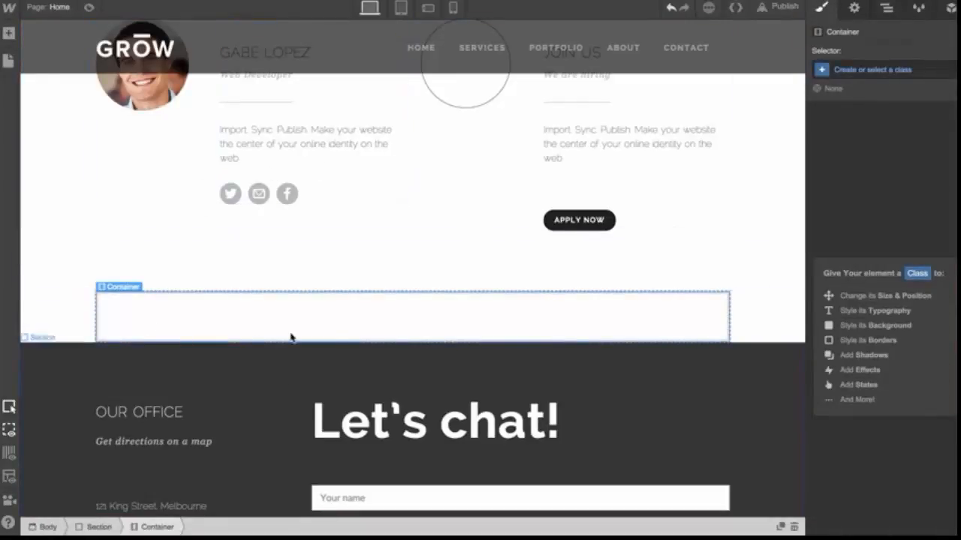
click(8, 33)
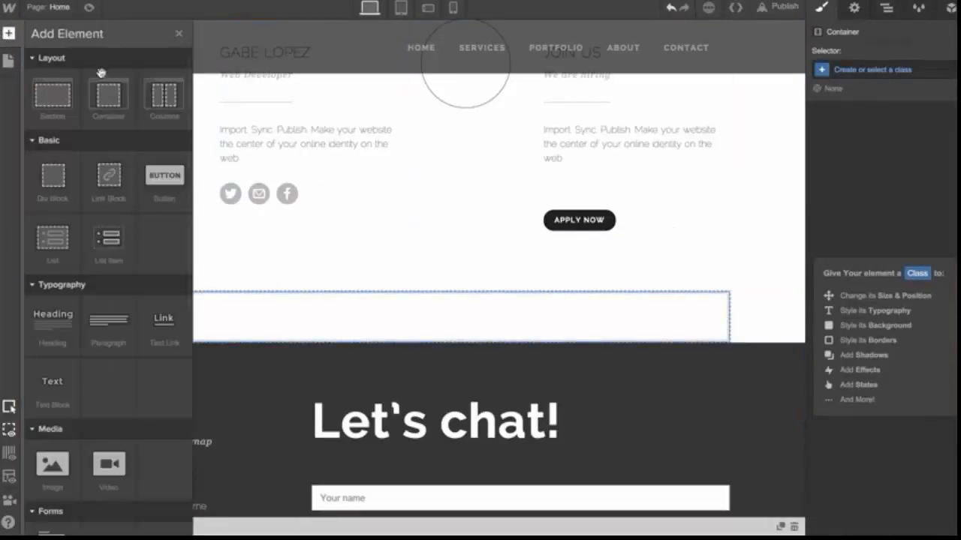
Add a Columns row to the new container and switch it to three equal columns
drag(163, 95, 330, 328)
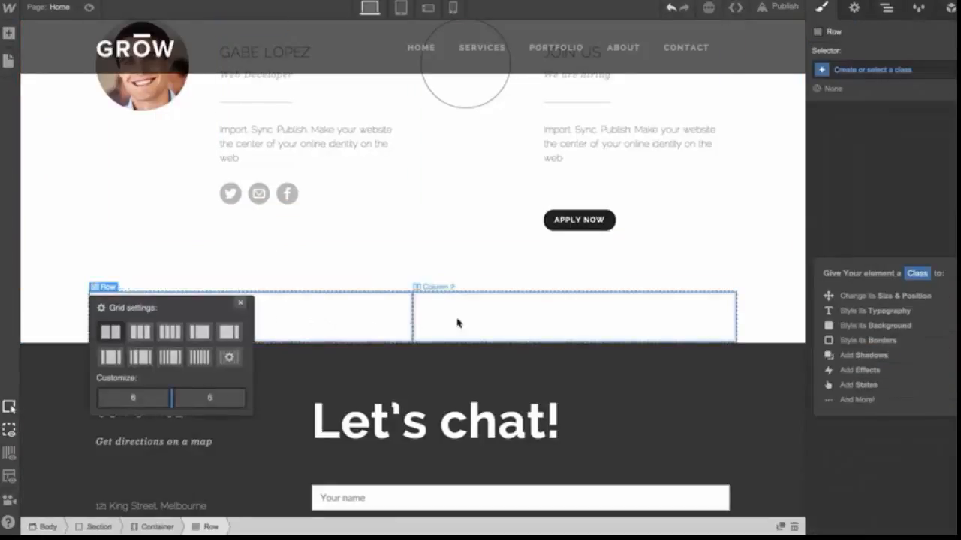
click(141, 331)
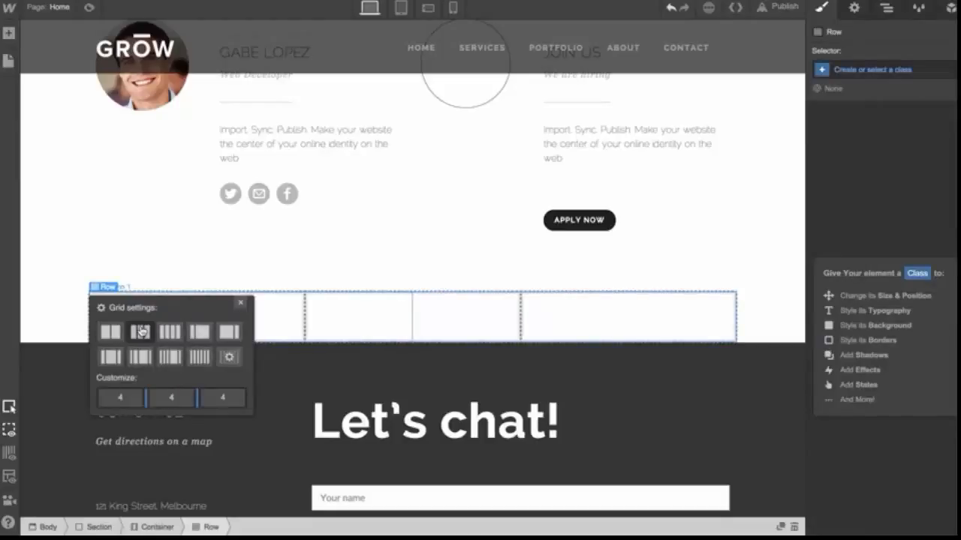
click(320, 326)
click(275, 323)
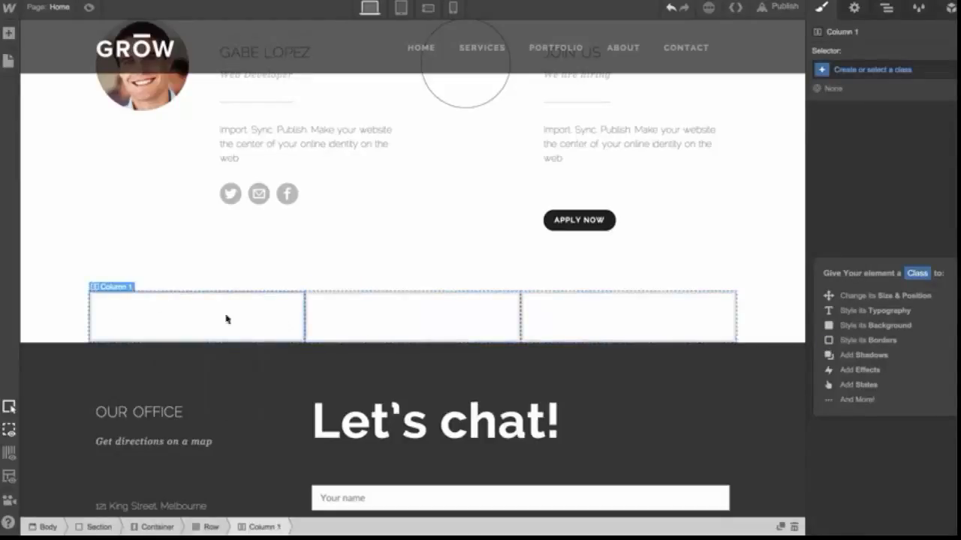
Inspect the new section's container, row and three columns in the Navigator and scroll through the page
click(79, 314)
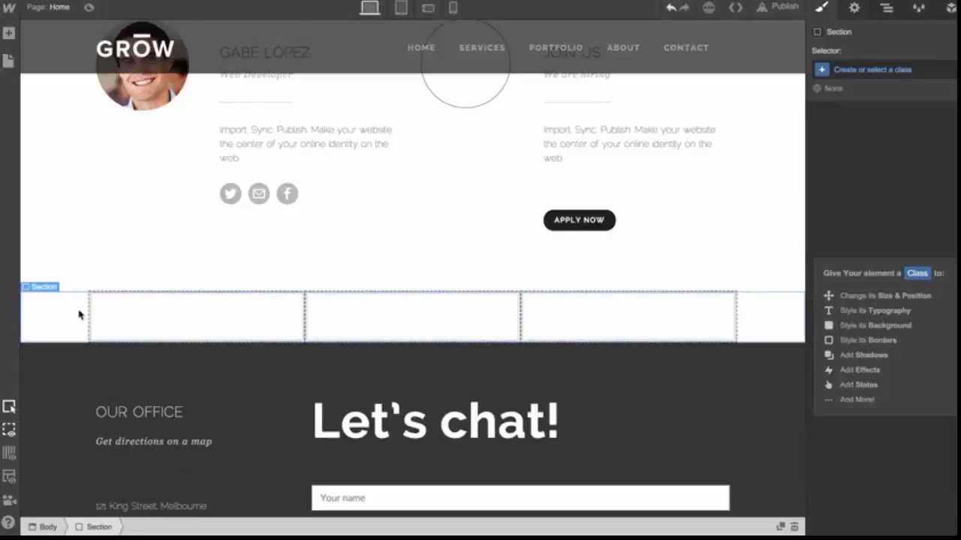
click(887, 7)
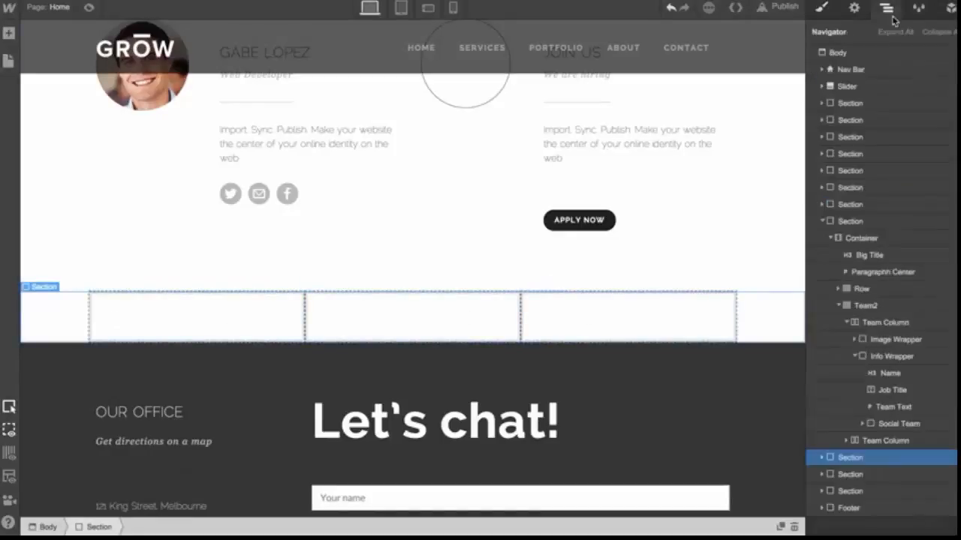
click(823, 458)
click(831, 474)
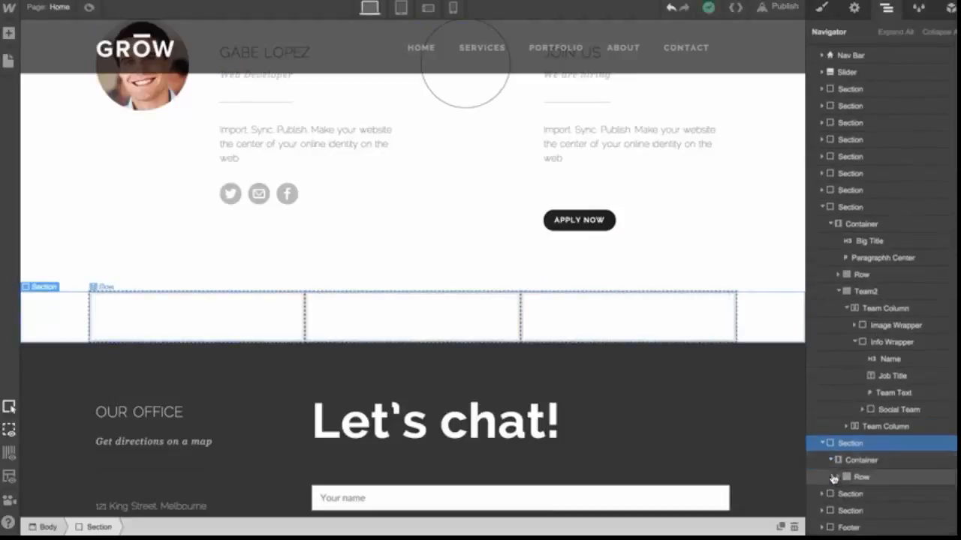
click(845, 477)
click(839, 477)
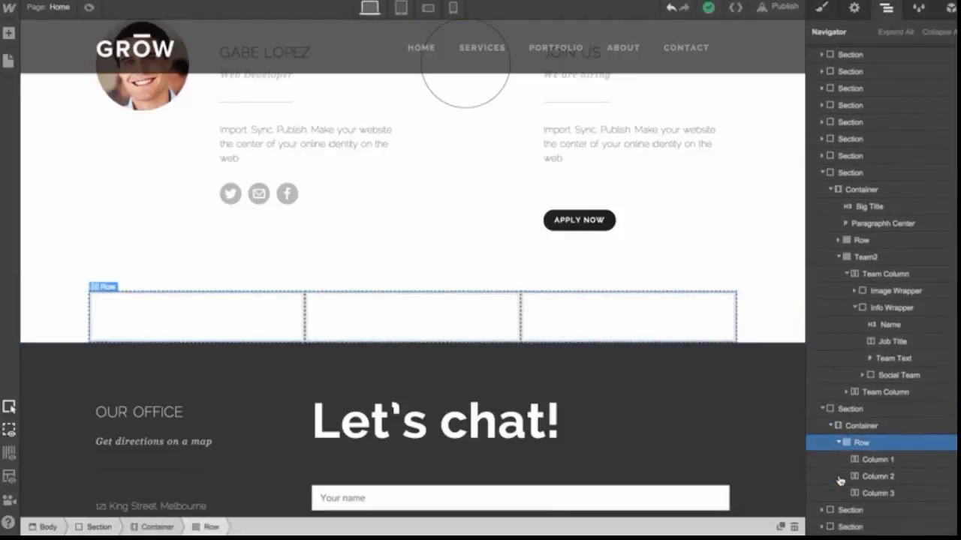
click(848, 409)
scroll(729, 321, up, 10)
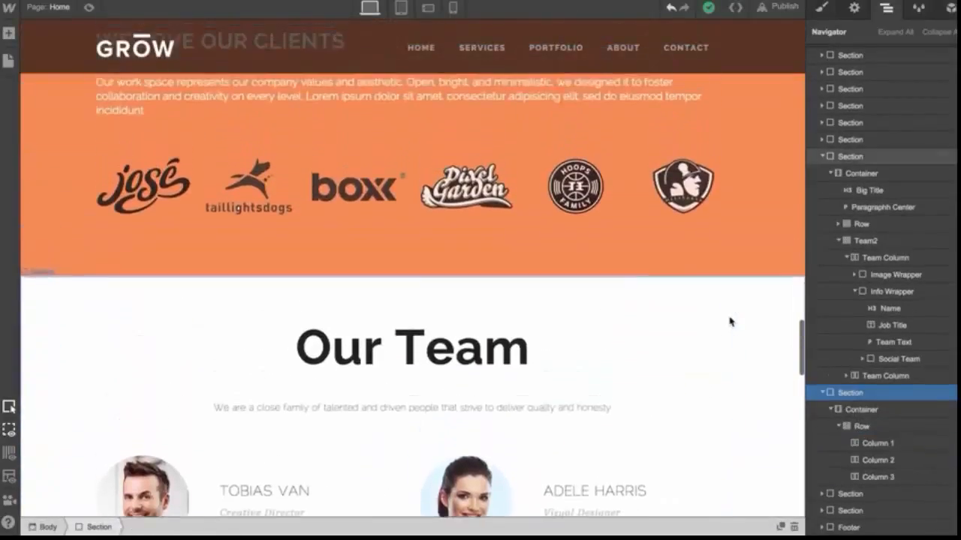
scroll(729, 220, up, 8)
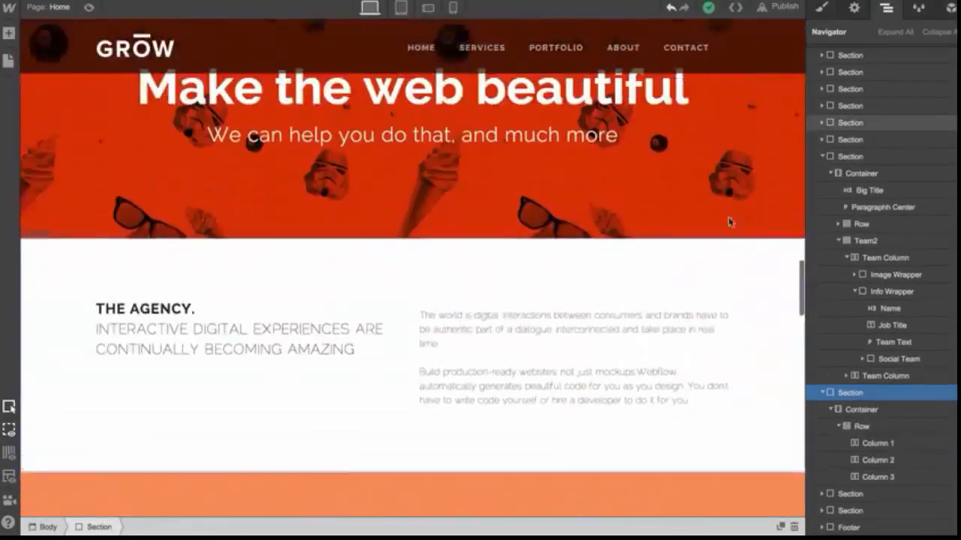
scroll(732, 262, down, 15)
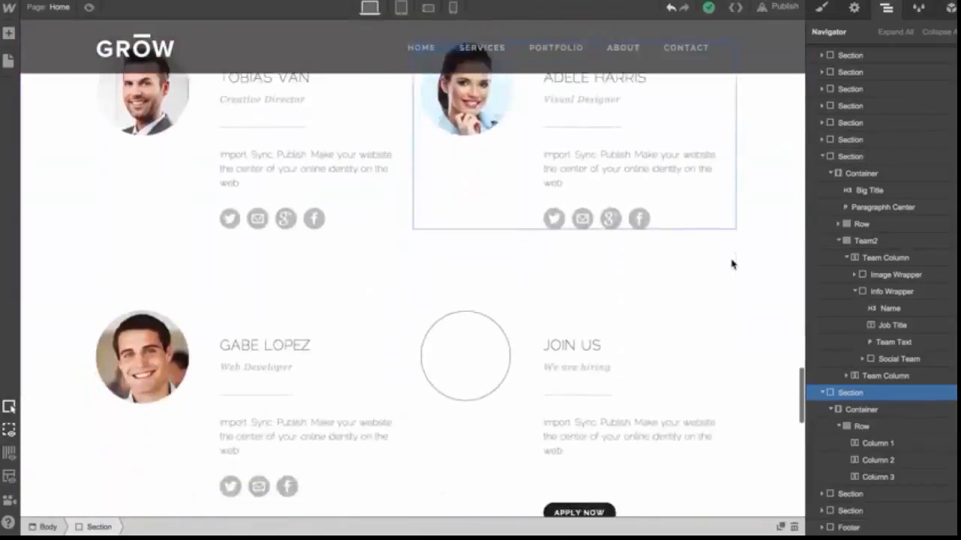
scroll(732, 263, up, 2)
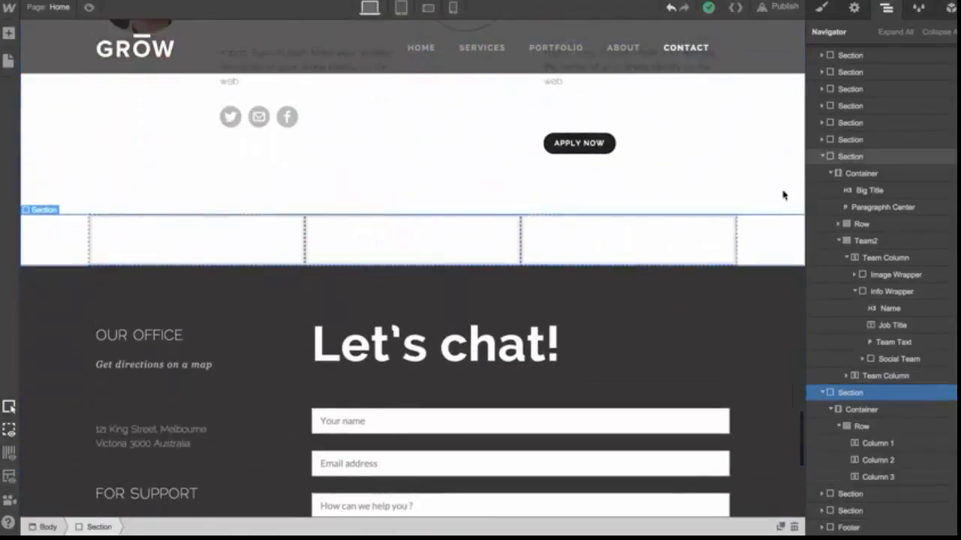
Select the new section and give it a new class named Testimonial Section
click(776, 214)
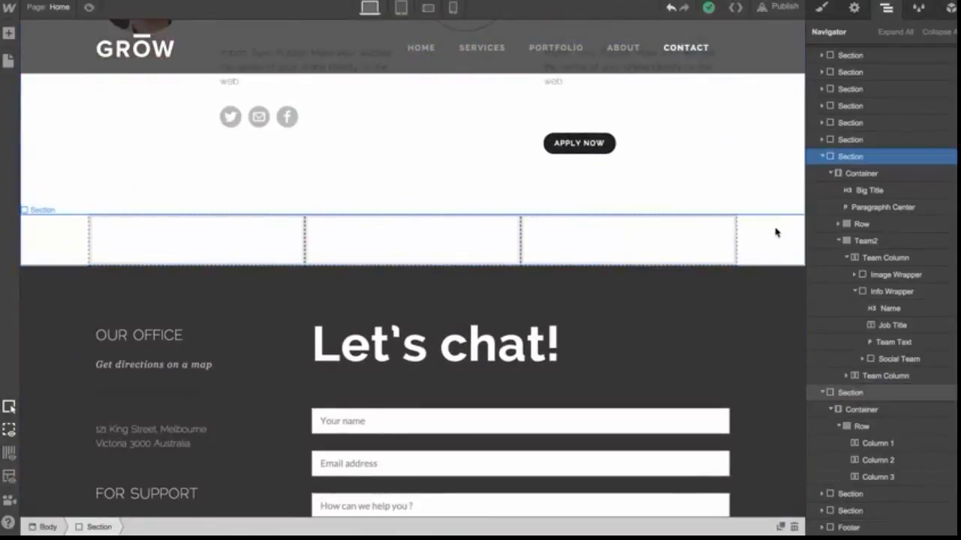
click(776, 233)
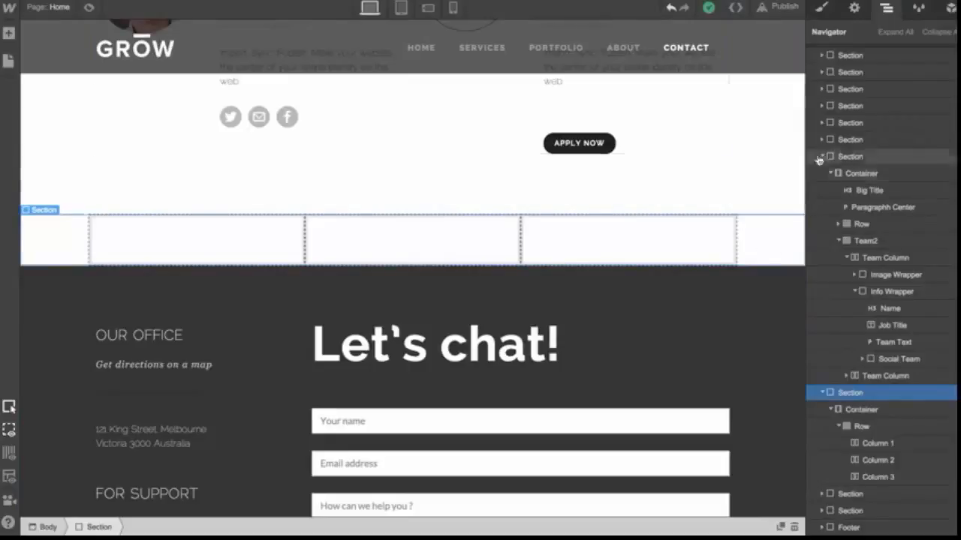
click(824, 9)
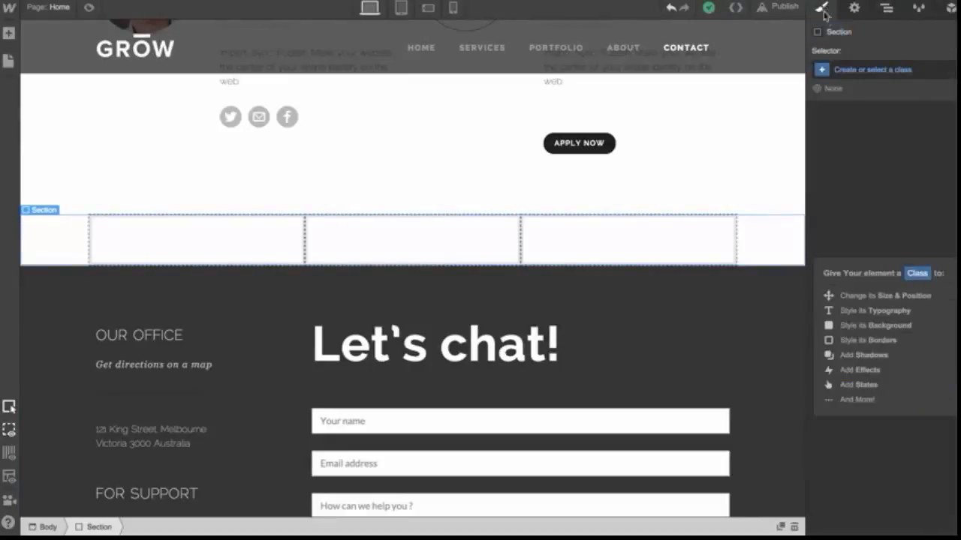
click(865, 72)
text(Testim)
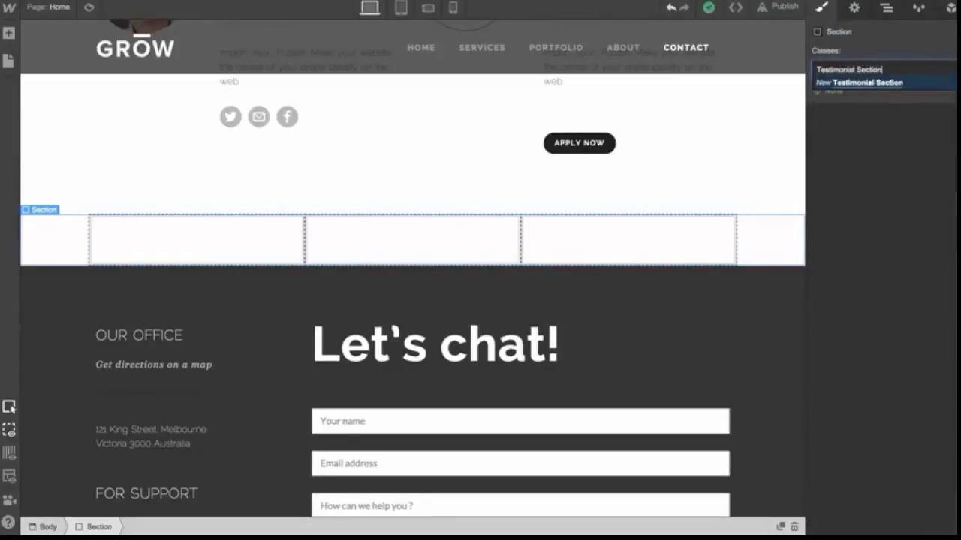
text(onial Section)
key(Return)
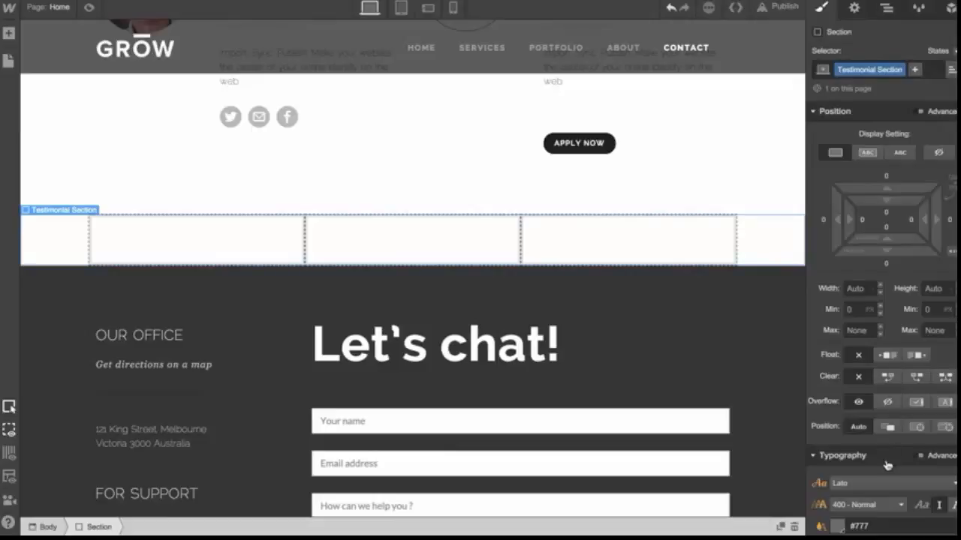
Drag the section's top padding and margin to add about 41 px padding and 45 px margin
scroll(887, 466, down, 5)
scroll(887, 466, up, 5)
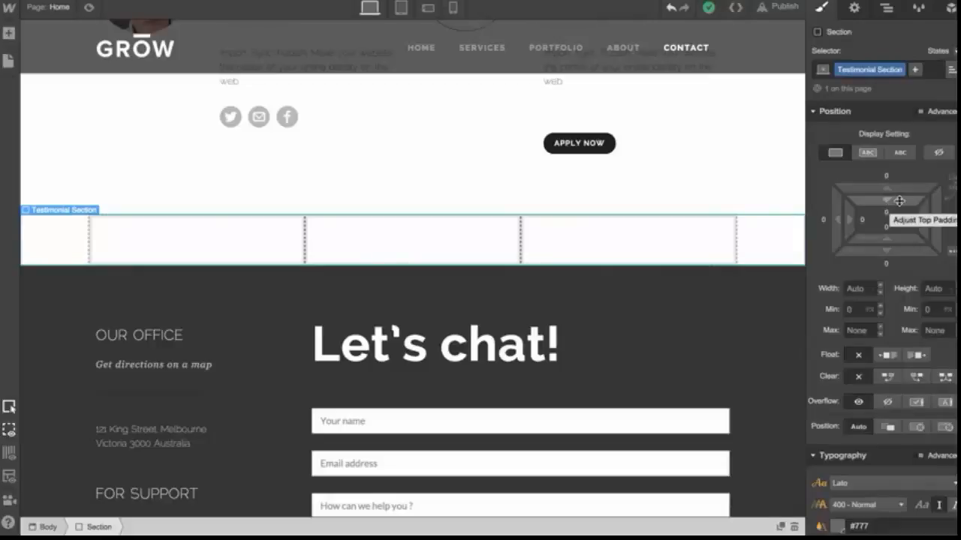
drag(899, 202, 891, 222)
drag(894, 179, 884, 222)
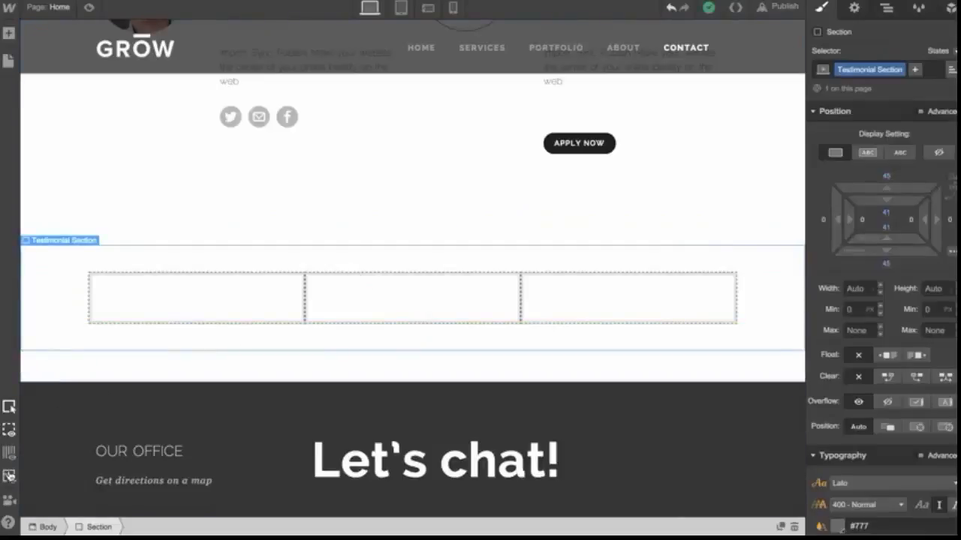
Reselect the Testimonial Section and remove its bottom and top margin styles
click(115, 371)
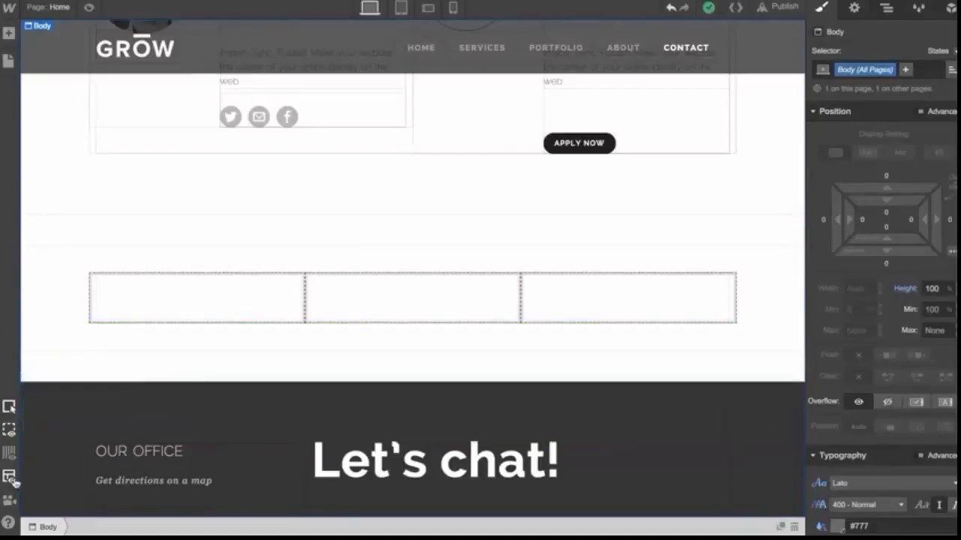
click(698, 278)
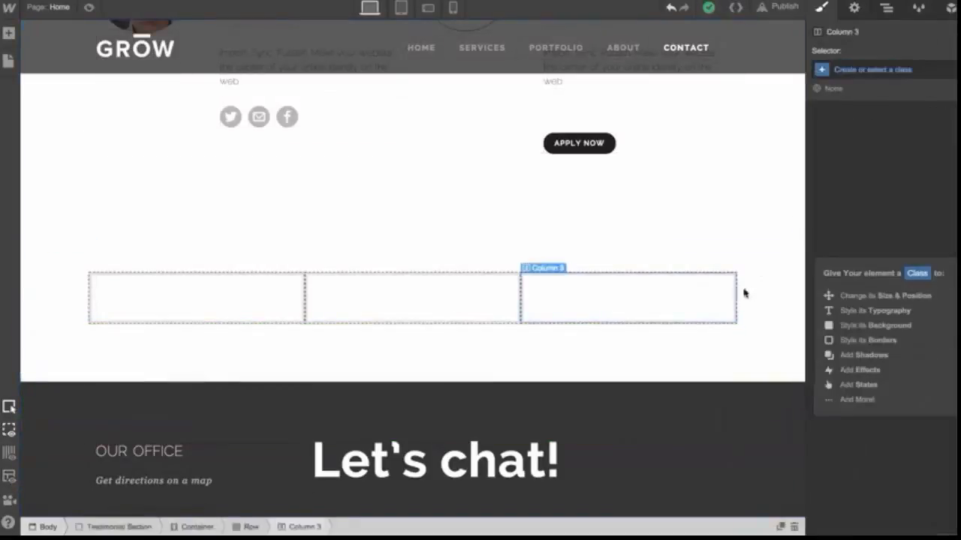
click(761, 291)
click(885, 264)
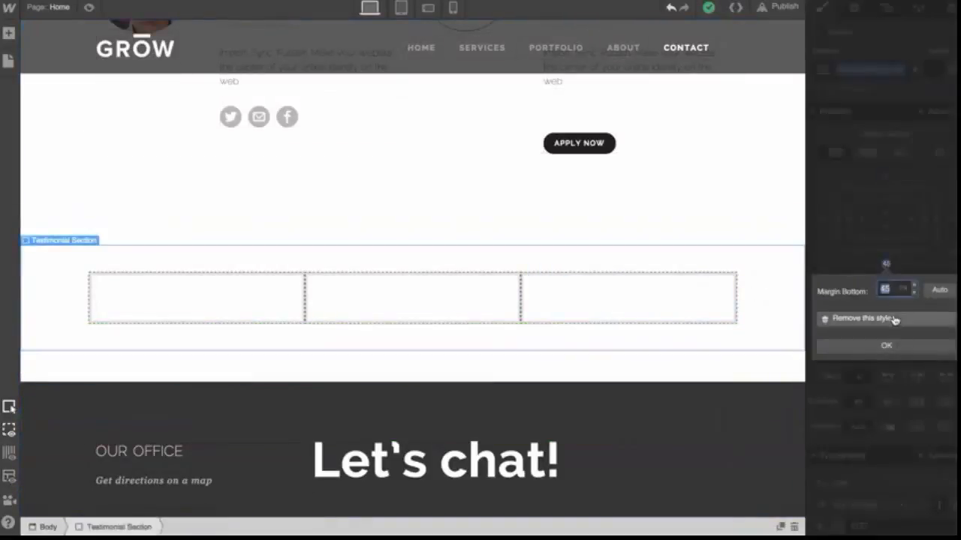
click(893, 319)
click(885, 180)
click(893, 235)
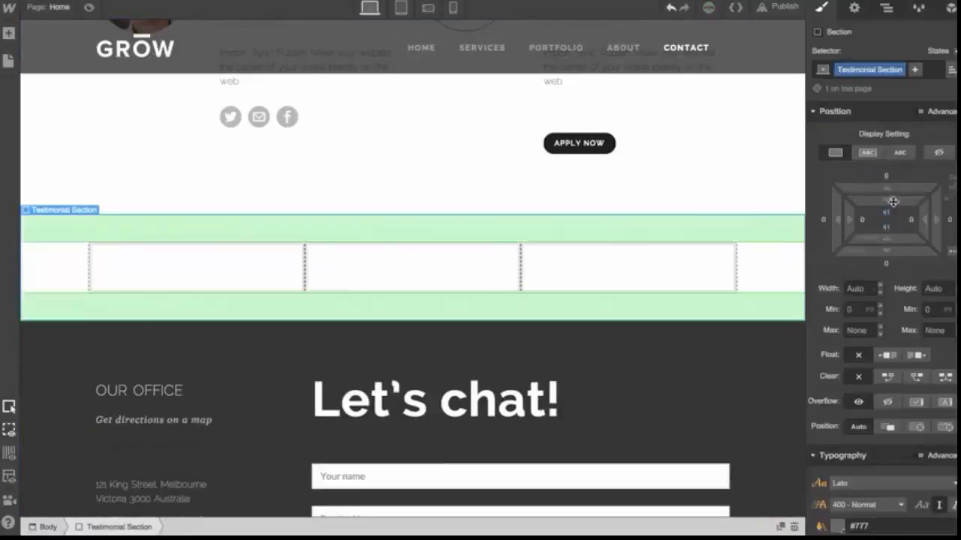
Set the Testimonial Section's top and bottom padding to 60 px and its background fill to #ededed
drag(893, 201, 916, 238)
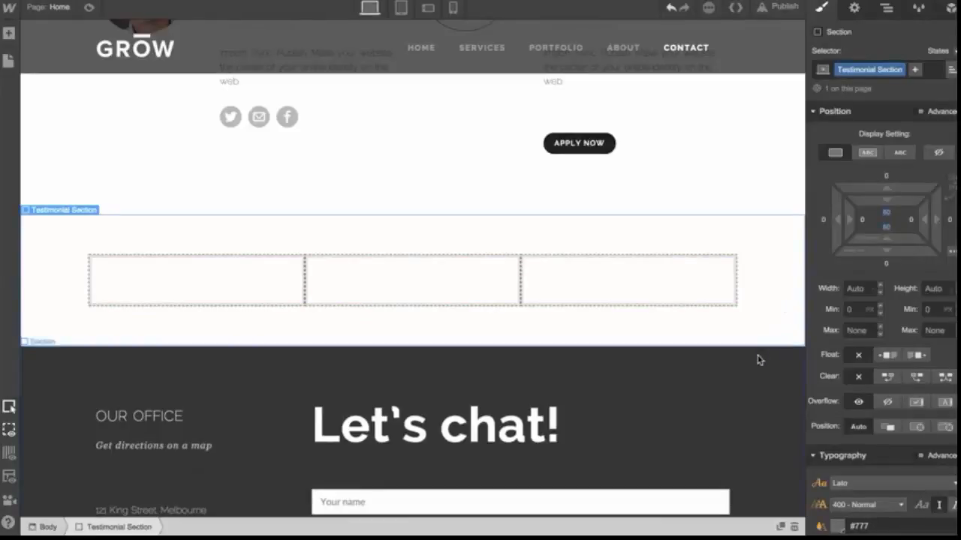
scroll(889, 338, down, 5)
click(855, 352)
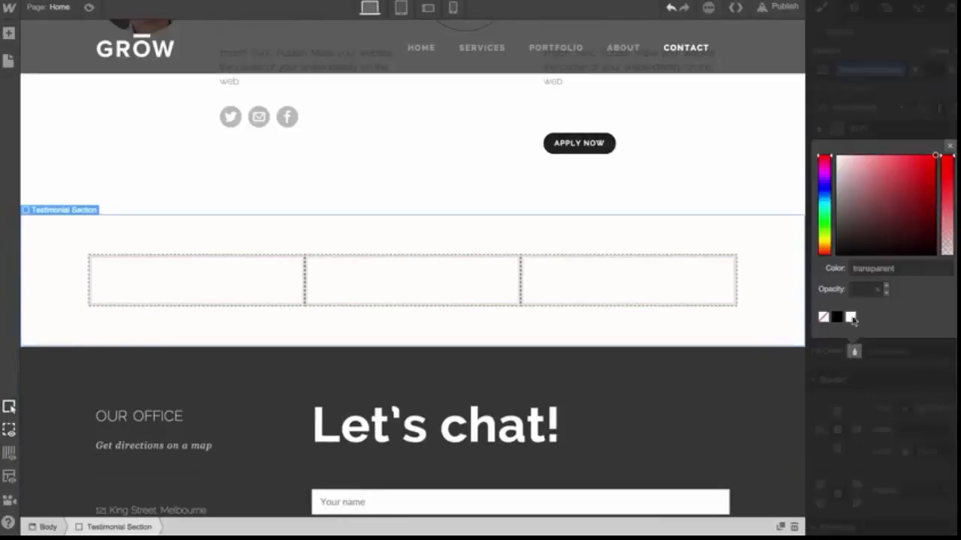
drag(842, 171, 831, 162)
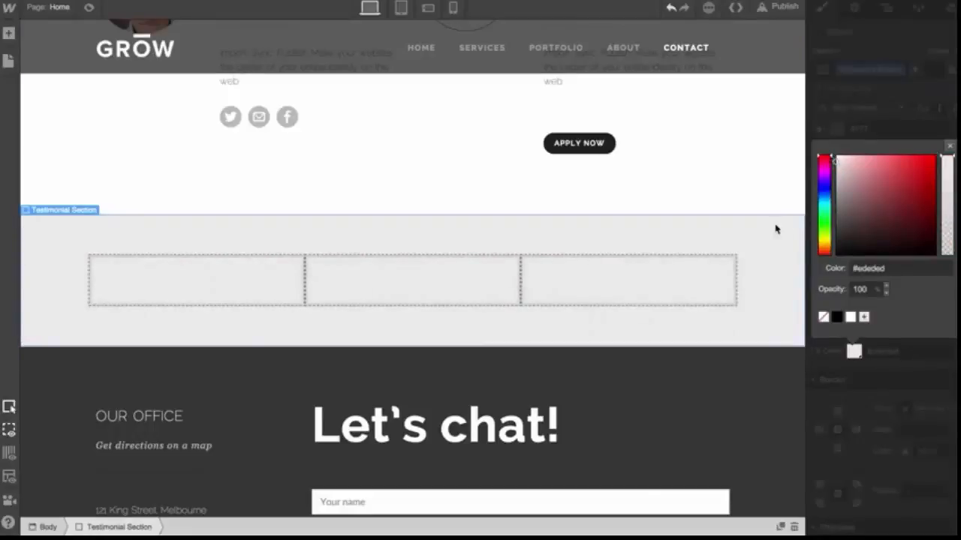
click(949, 148)
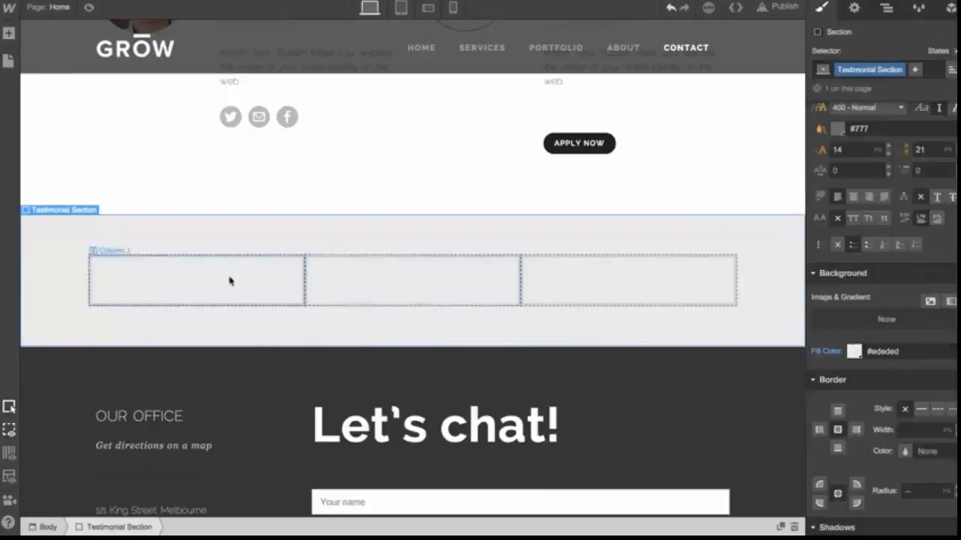
Add a Div Block inside the first column and place an Image inside it
click(7, 34)
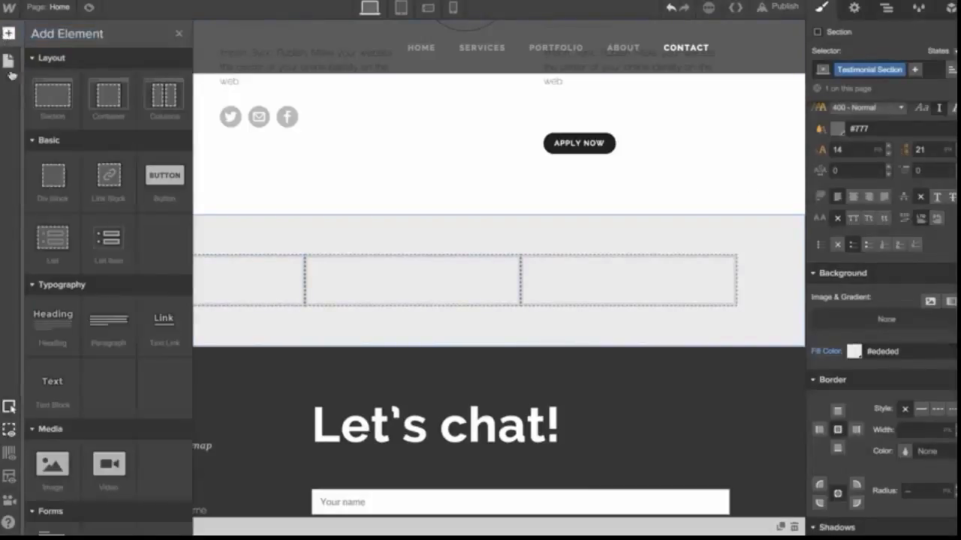
drag(53, 178, 231, 299)
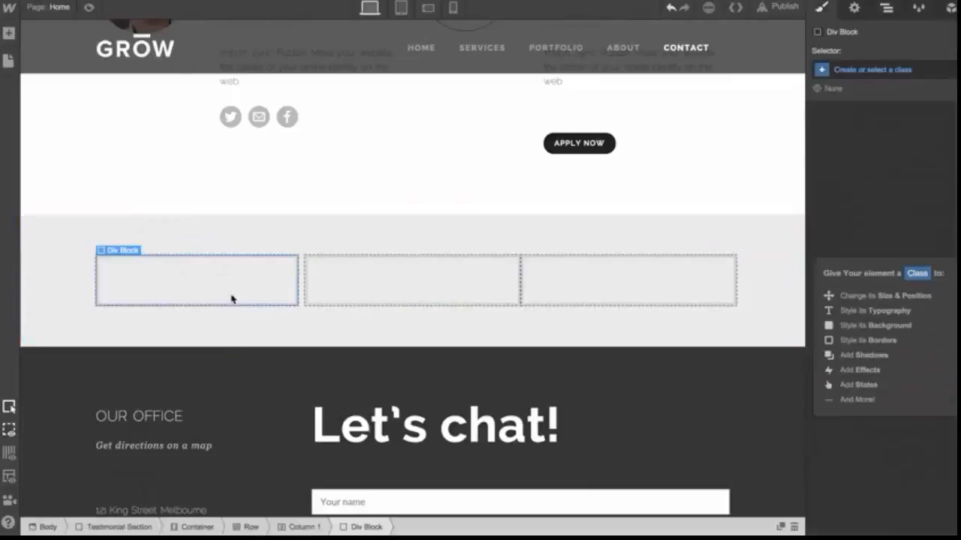
click(8, 34)
drag(52, 470, 281, 293)
scroll(266, 298, down, 1)
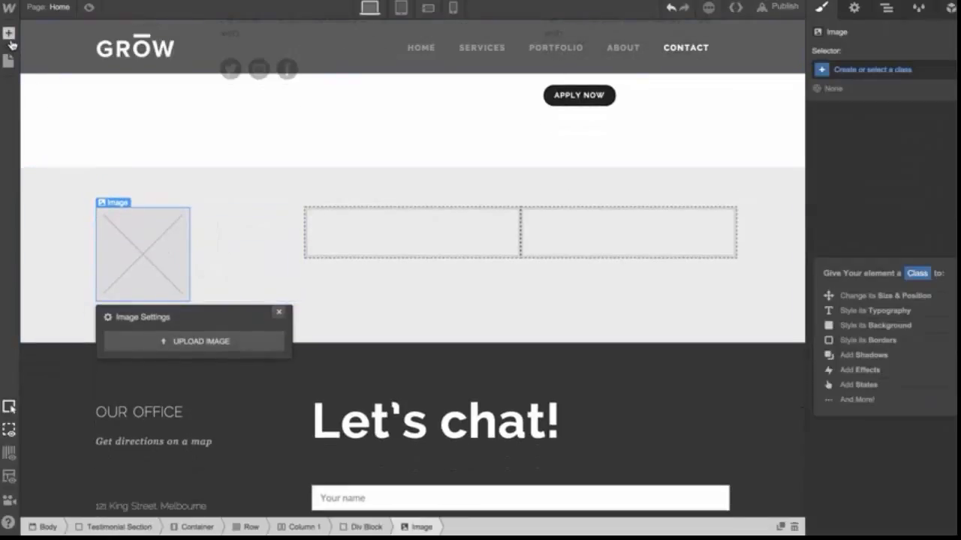
Add a Link Block to the div block and move the image into it
click(9, 34)
drag(116, 191, 253, 274)
drag(216, 234, 230, 248)
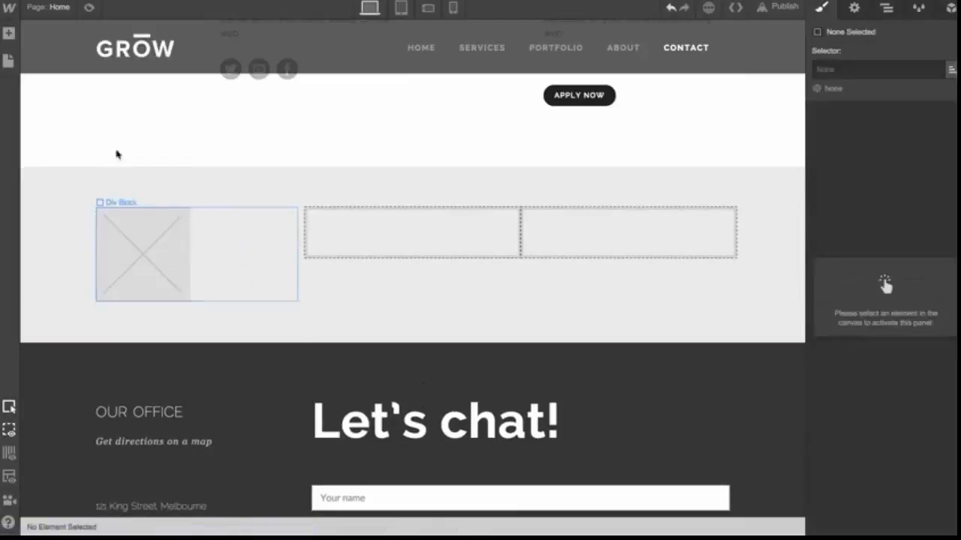
Add a Paragraph below the image inside the div block
click(8, 33)
drag(112, 338, 255, 312)
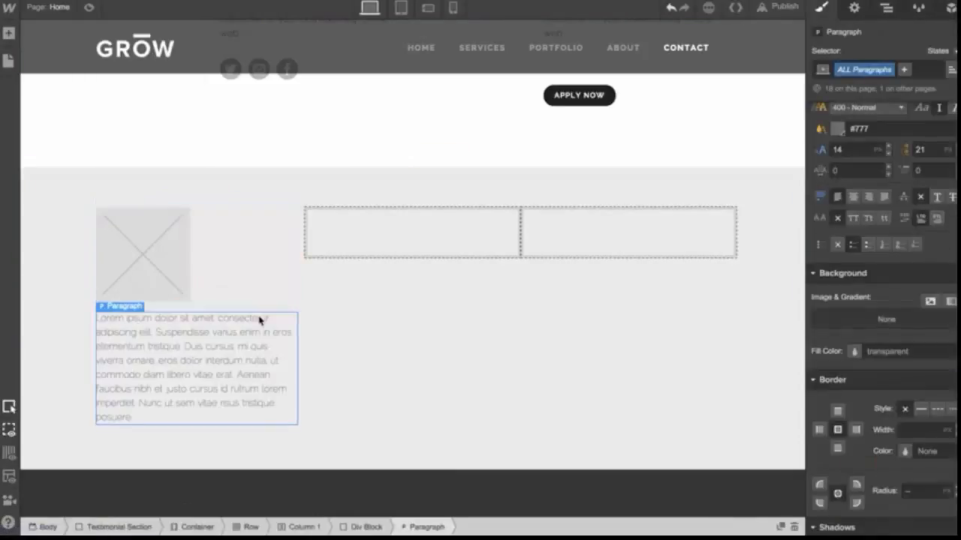
Add a Text Block below the div block in the first column
scroll(251, 313, down, 3)
click(8, 33)
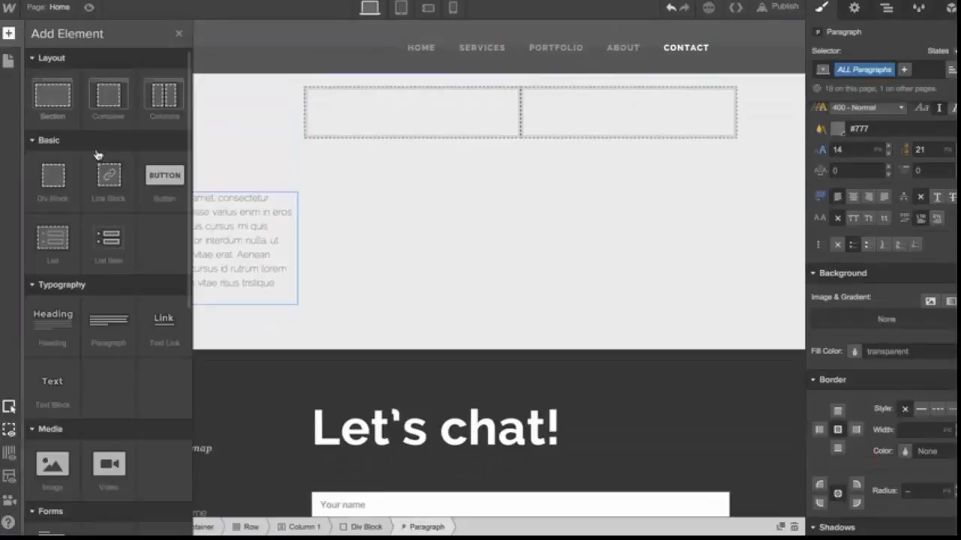
drag(50, 384, 255, 303)
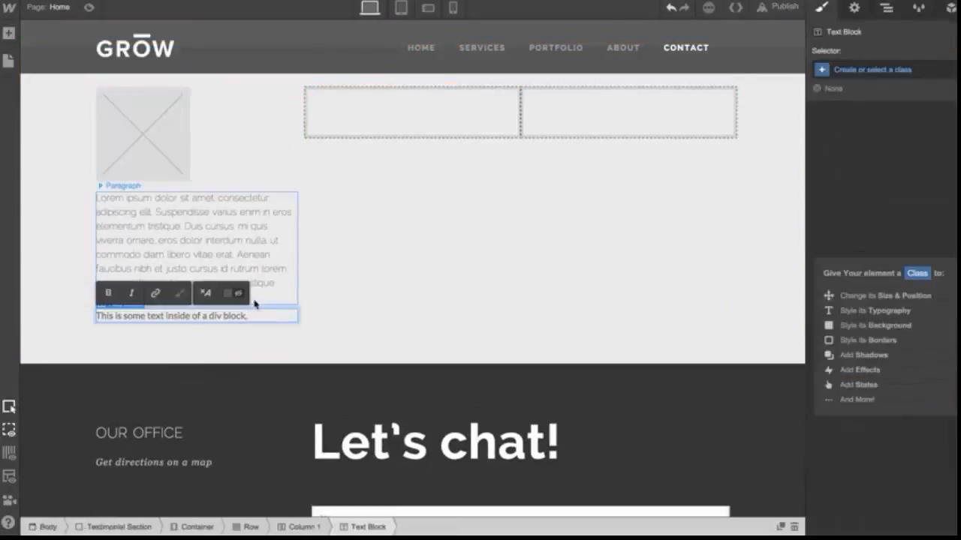
Select the div block and then its image to check how they are nested
scroll(259, 226, up, 2)
click(259, 226)
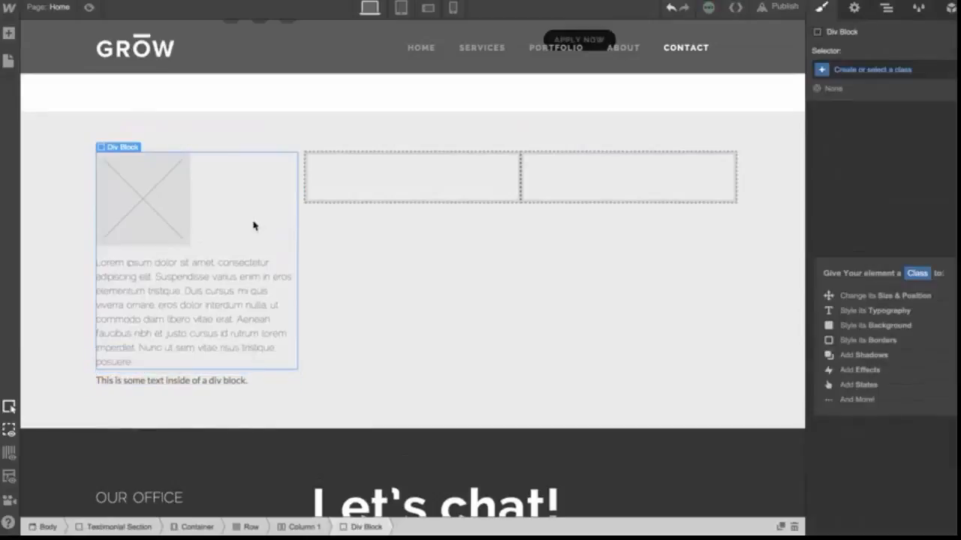
click(171, 217)
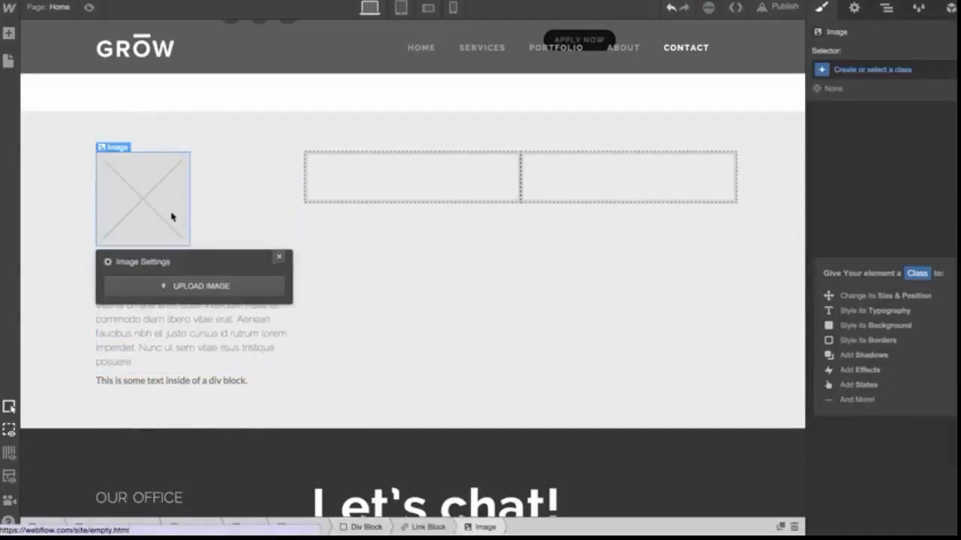
Upload john-smith.jpg from the Desktop as the source of the image in the link block
click(229, 288)
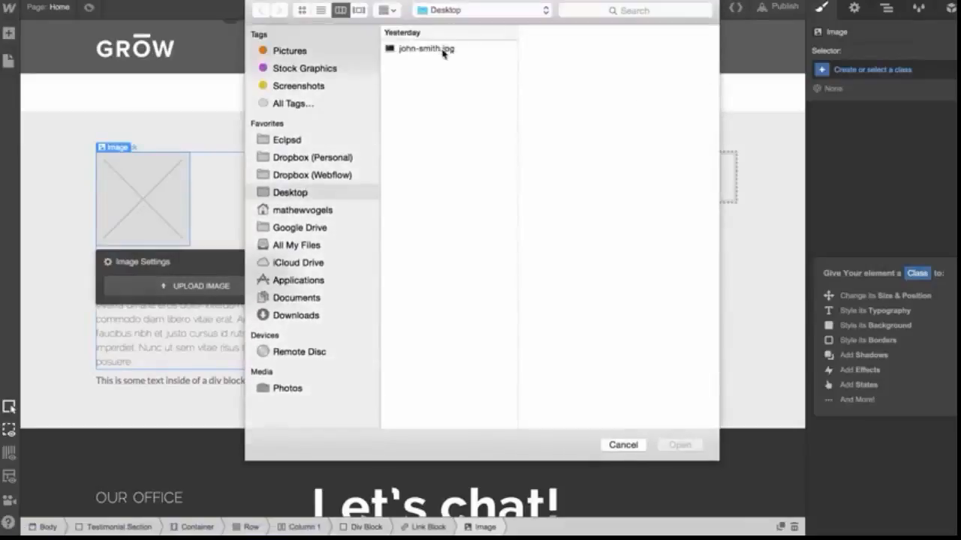
double_click(442, 49)
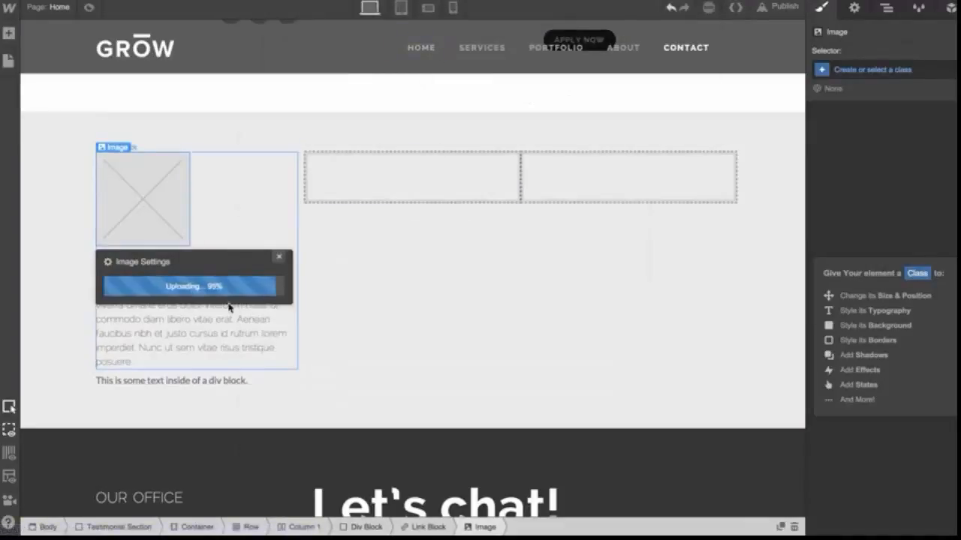
Replace the paragraph's placeholder text with the pasted testimonial quote
click(175, 376)
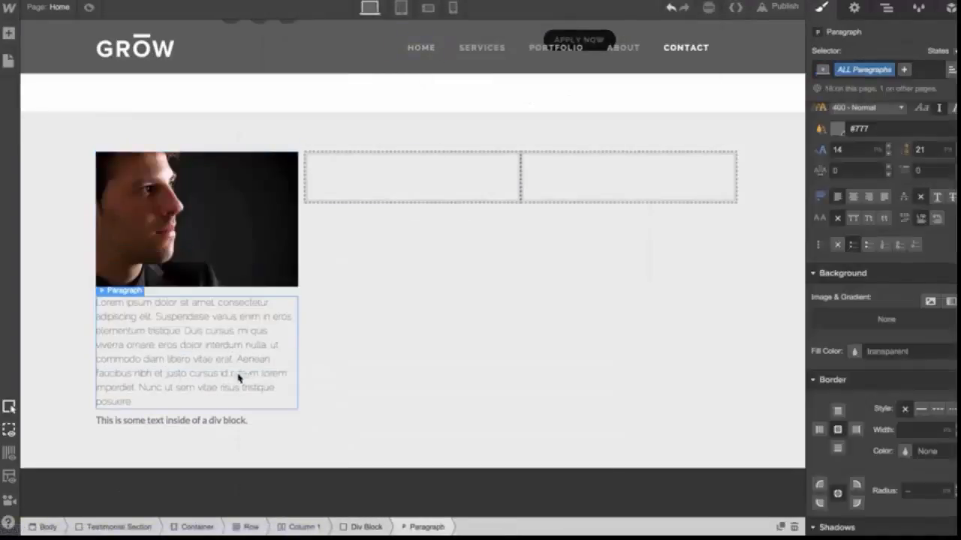
scroll(199, 384, down, 2)
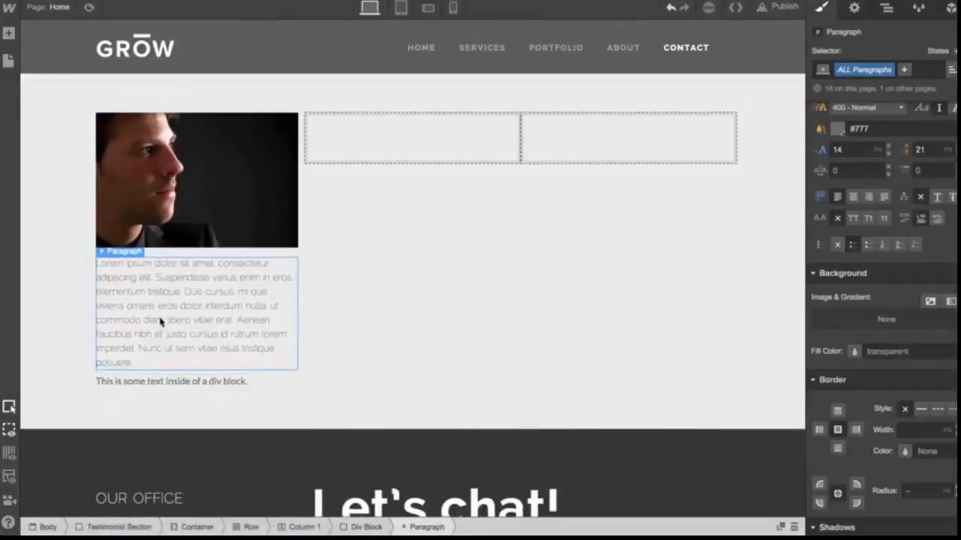
double_click(155, 320)
key(ctrl+a)
text(I am so happy that we selected The Best Design Company to help with our rebrand. The experience was top notch, and we can't wait to work with them on an ongoing basis. Thank you!)
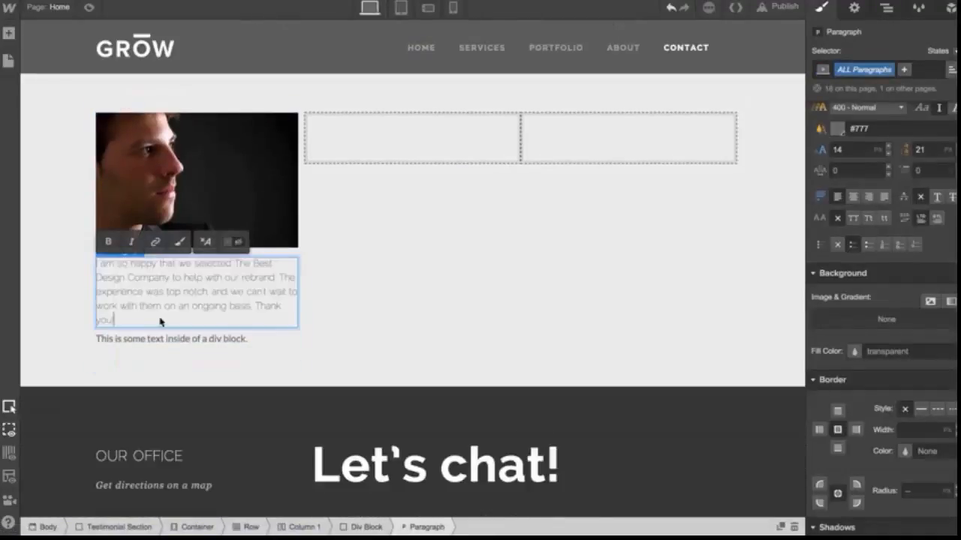
Replace the text block below the div block with the testimonial author's name
double_click(161, 338)
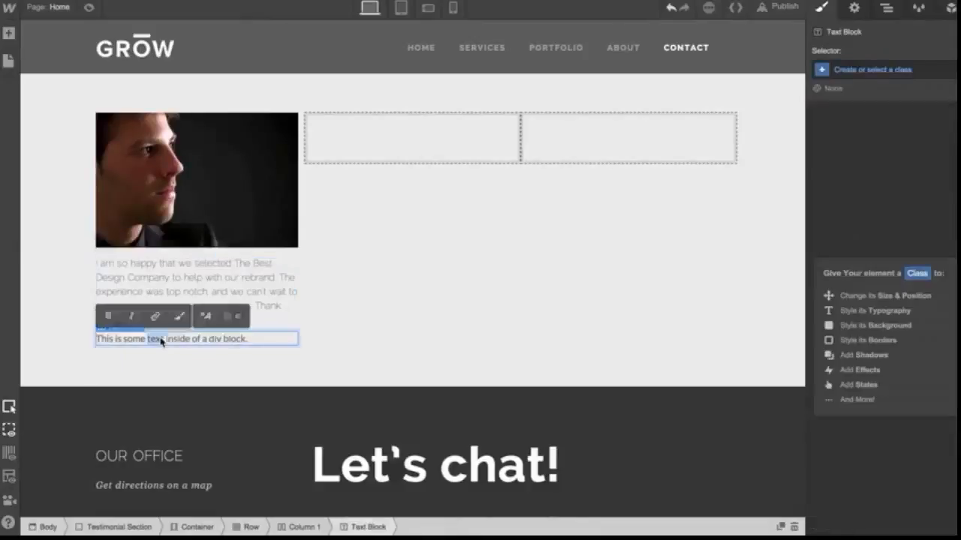
key(ctrl+a)
text(Jo)
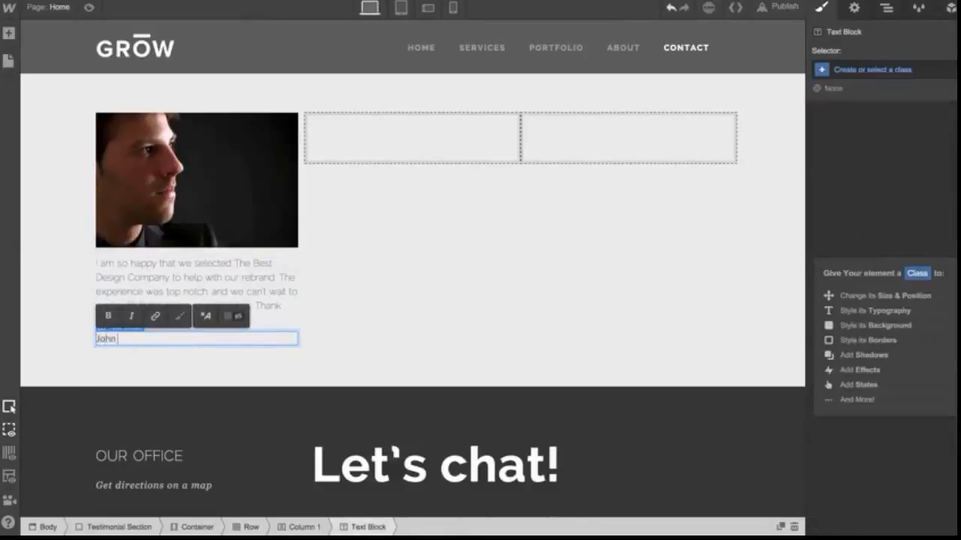
click(354, 349)
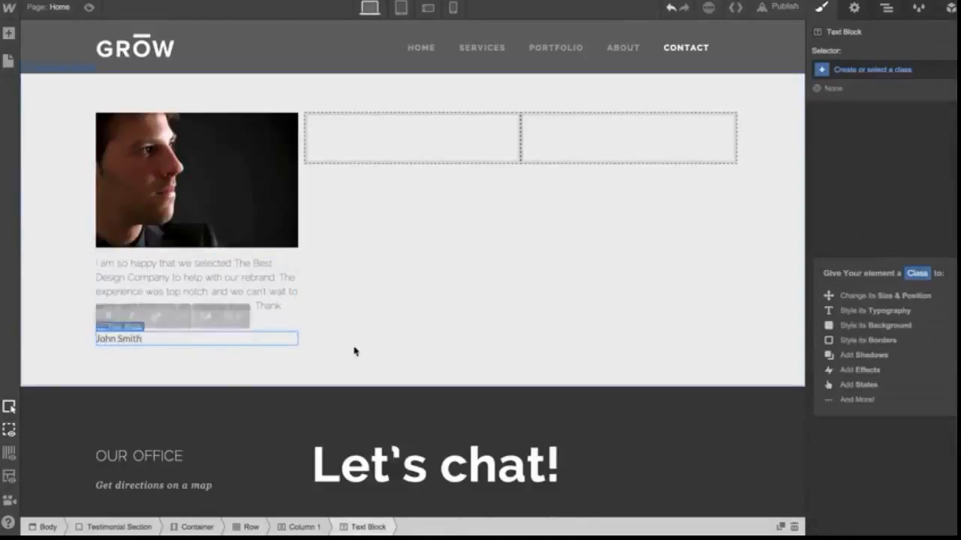
Select the div block in Column 1 and give it a new class named Testimonial Block
click(284, 258)
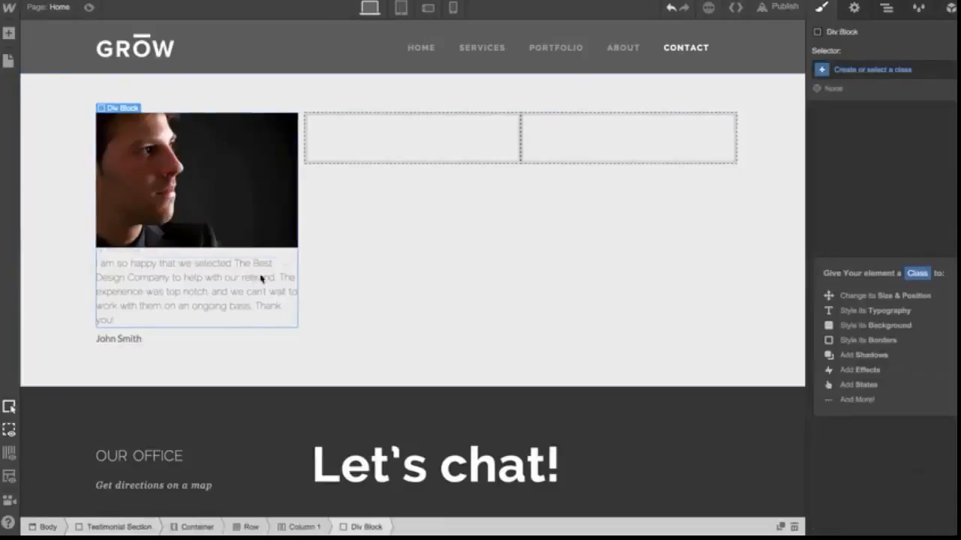
key(z)
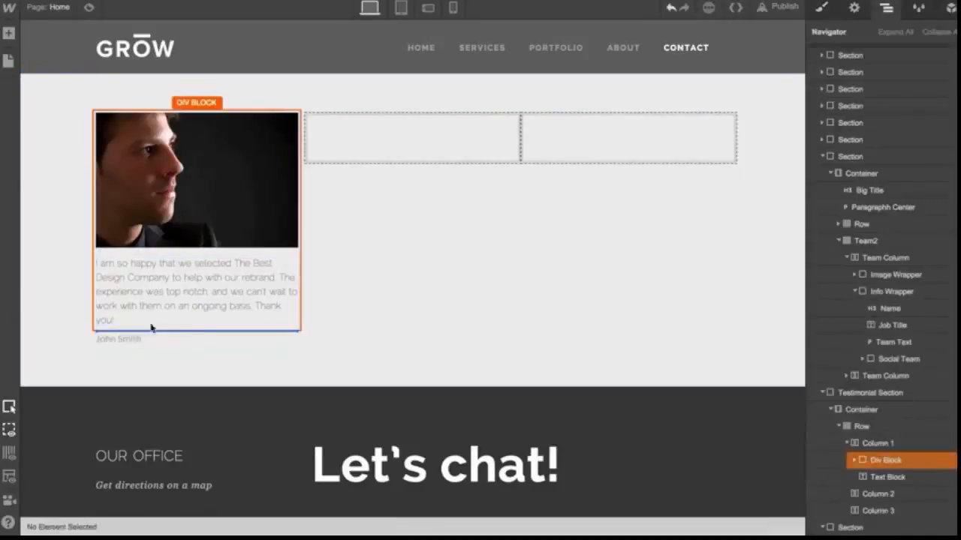
drag(152, 328, 152, 329)
click(225, 258)
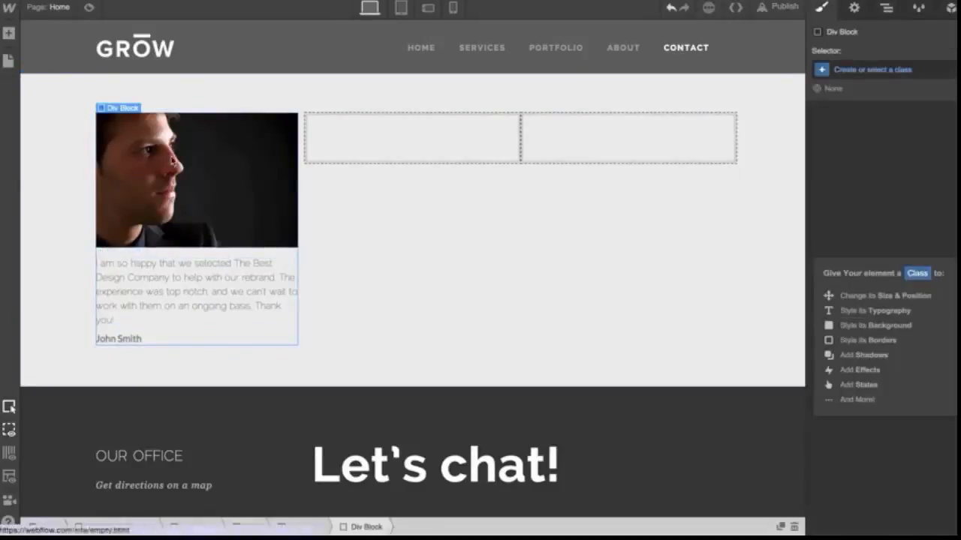
scroll(271, 295, up, 2)
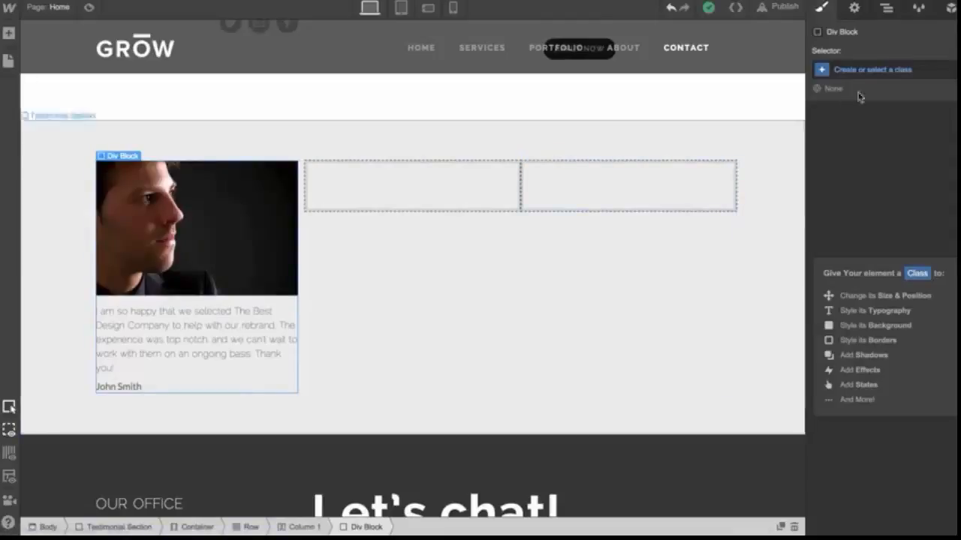
click(821, 13)
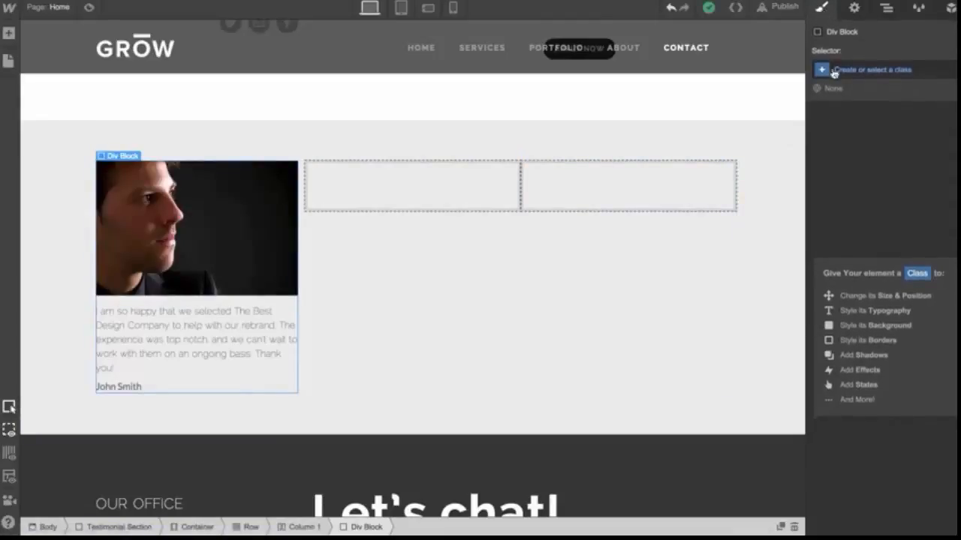
click(874, 70)
text(T)
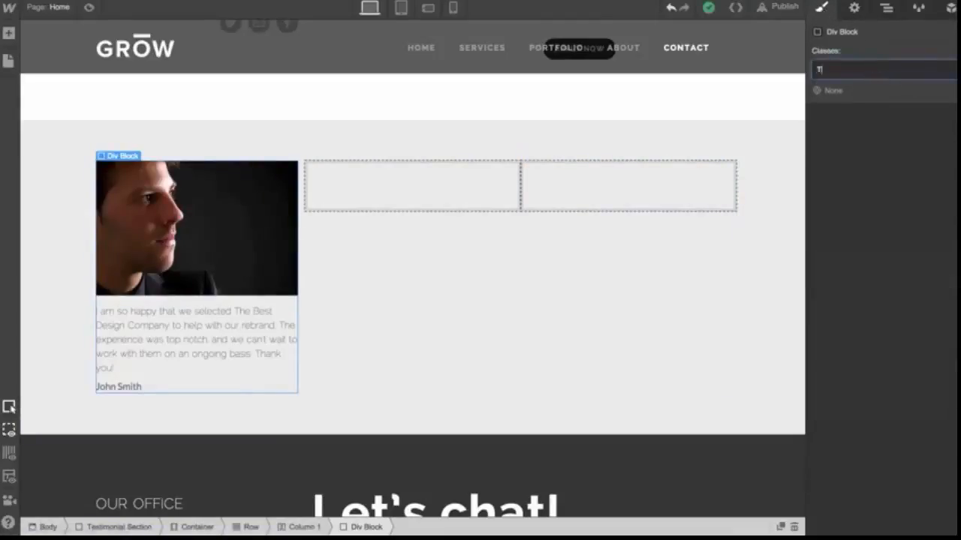
text(estimonial )
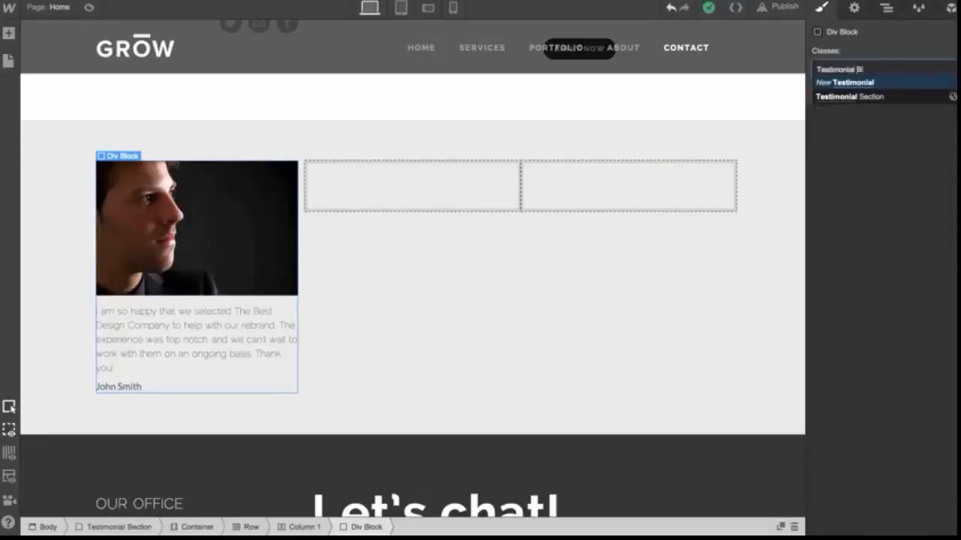
text(Block)
key(Return)
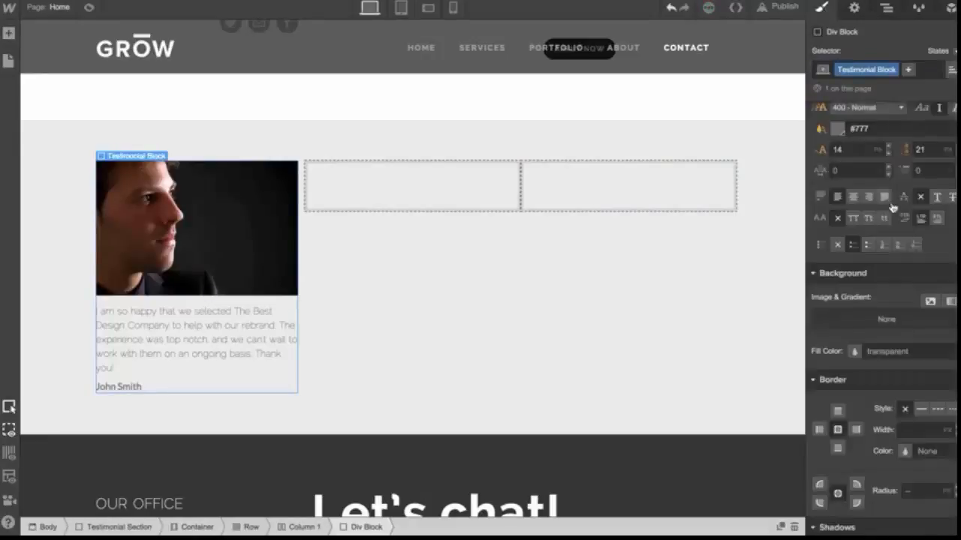
Set the Testimonial Block's padding to 20 on all four sides
scroll(892, 207, up, 5)
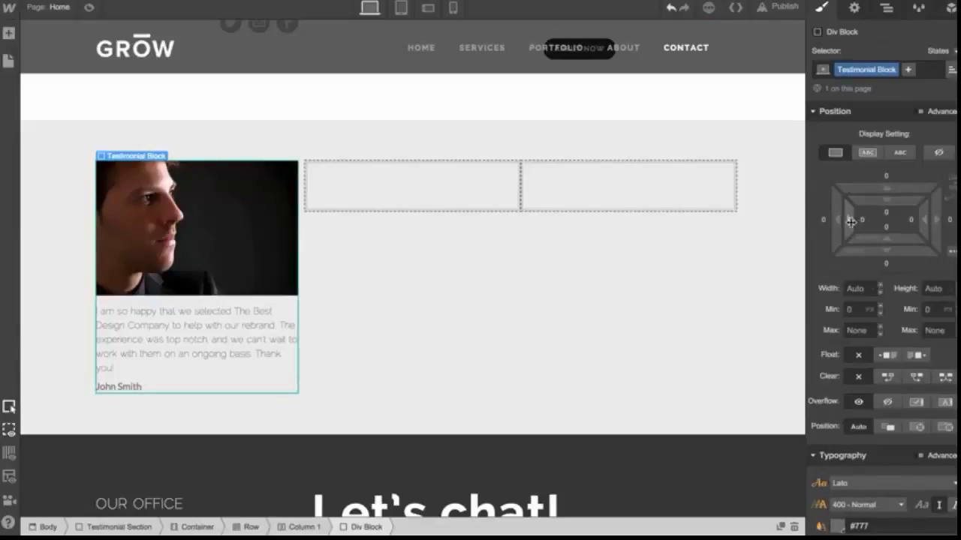
drag(850, 221, 892, 227)
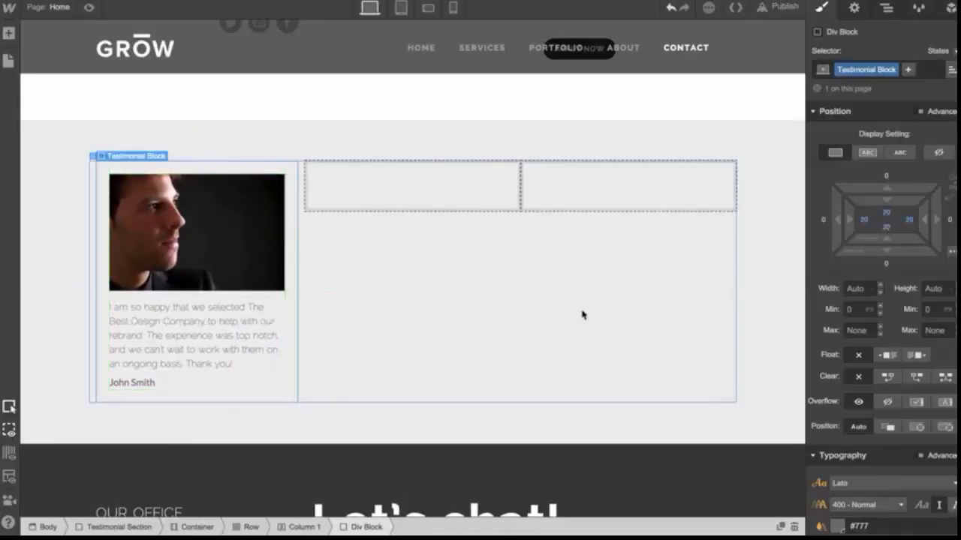
click(583, 315)
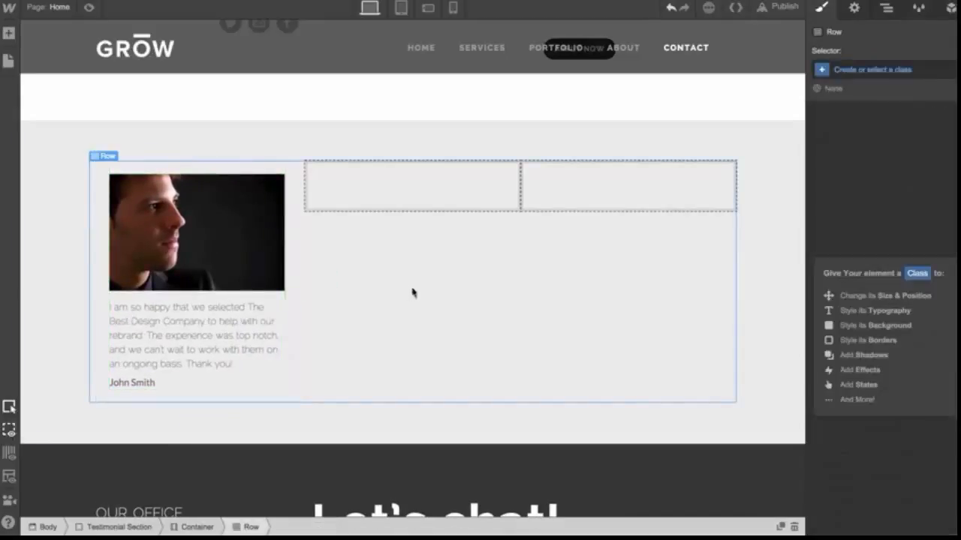
Paste copies of the Testimonial Block into Column 2 and Column 3
click(295, 254)
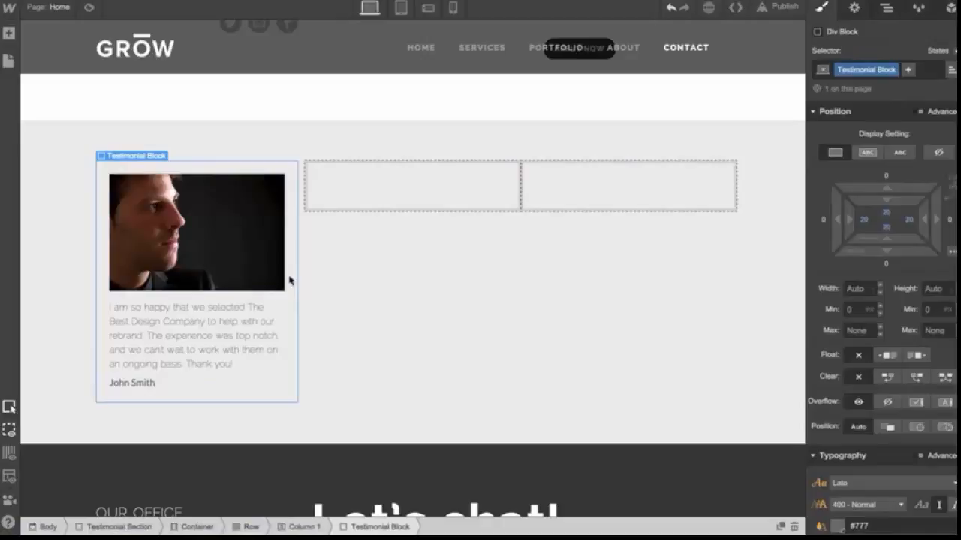
click(355, 193)
key(ctrl+v)
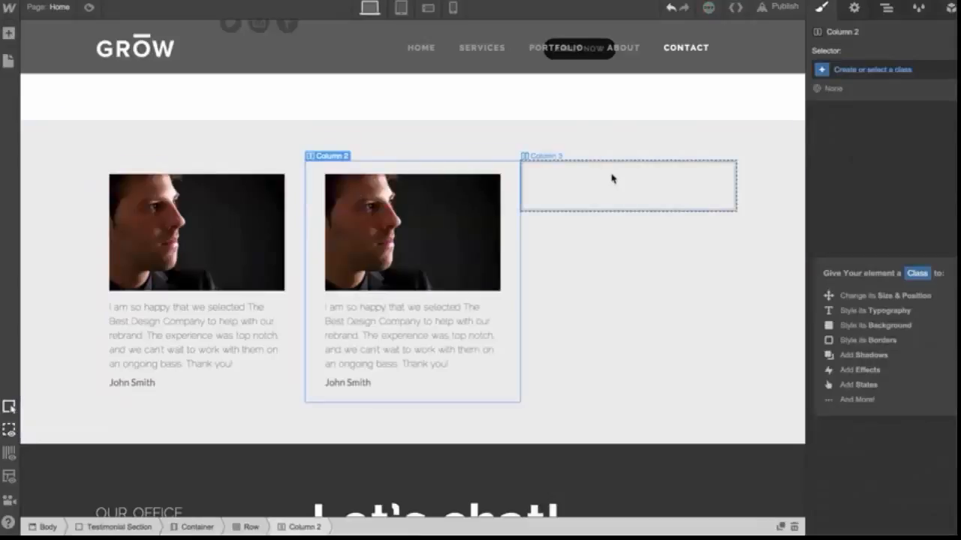
click(612, 179)
key(ctrl+v)
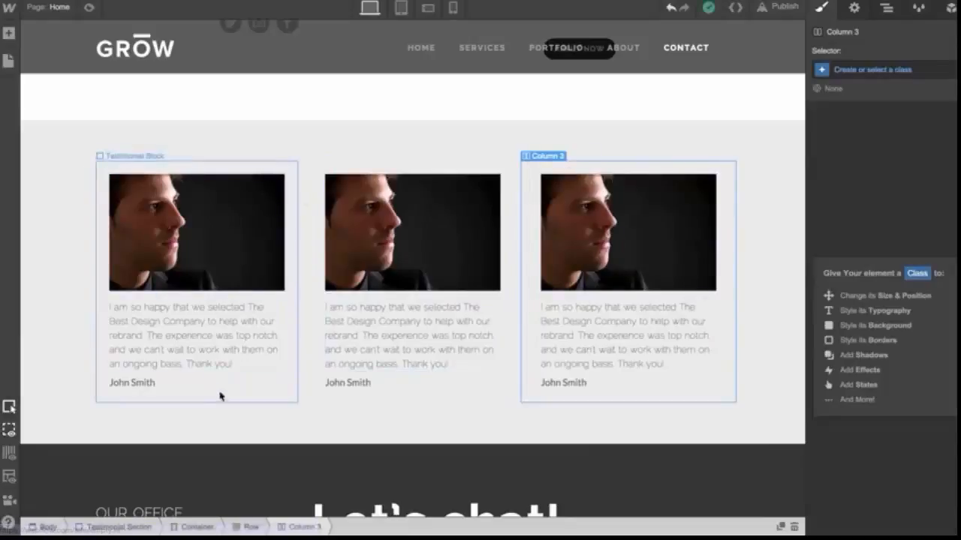
Review the pasted testimonials, then scroll up through the page's other sections
double_click(396, 328)
double_click(353, 386)
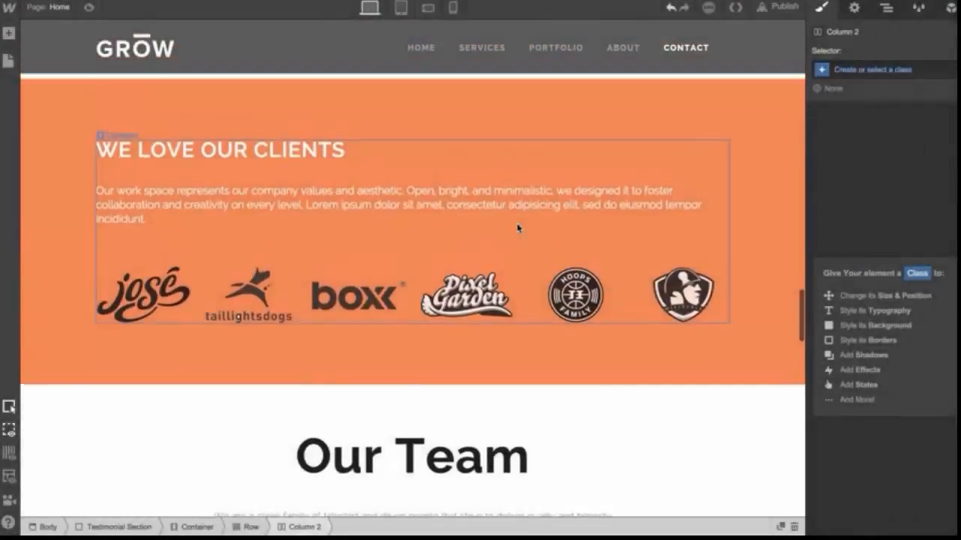
scroll(518, 229, up, 6)
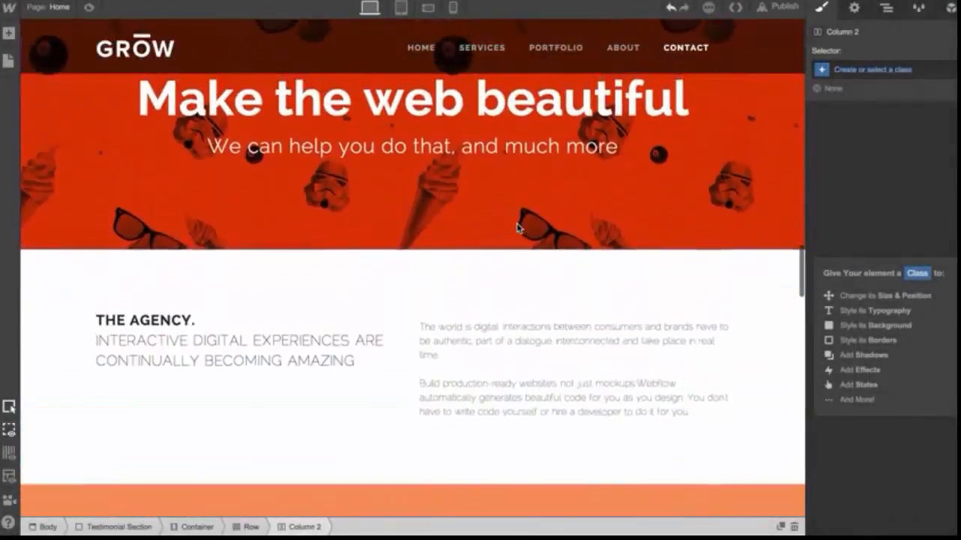
scroll(518, 228, up, 5)
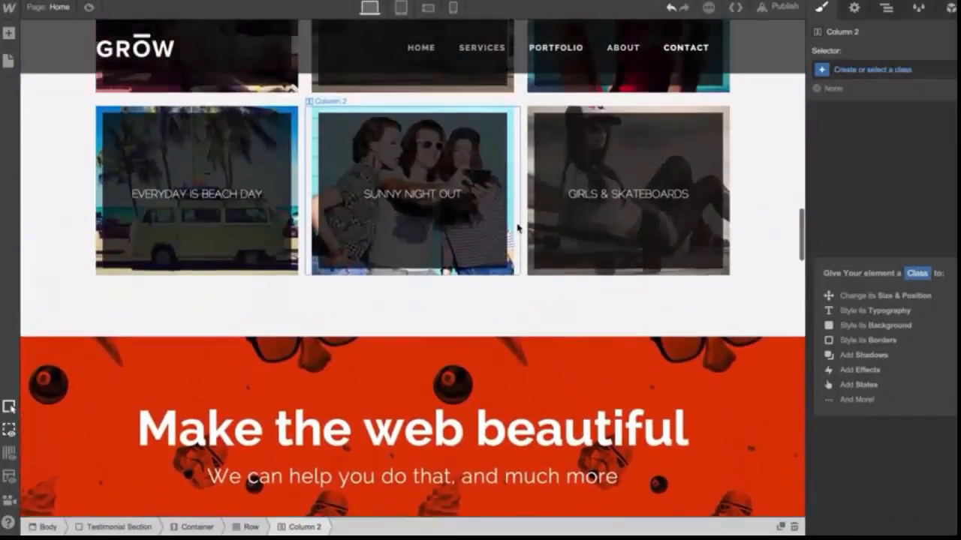
scroll(517, 228, up, 5)
scroll(518, 228, up, 5)
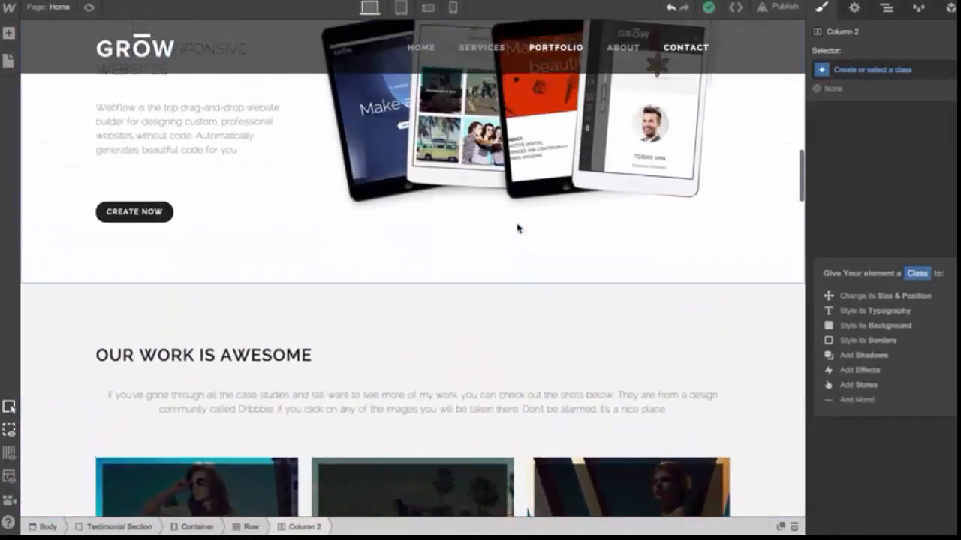
scroll(517, 228, up, 3)
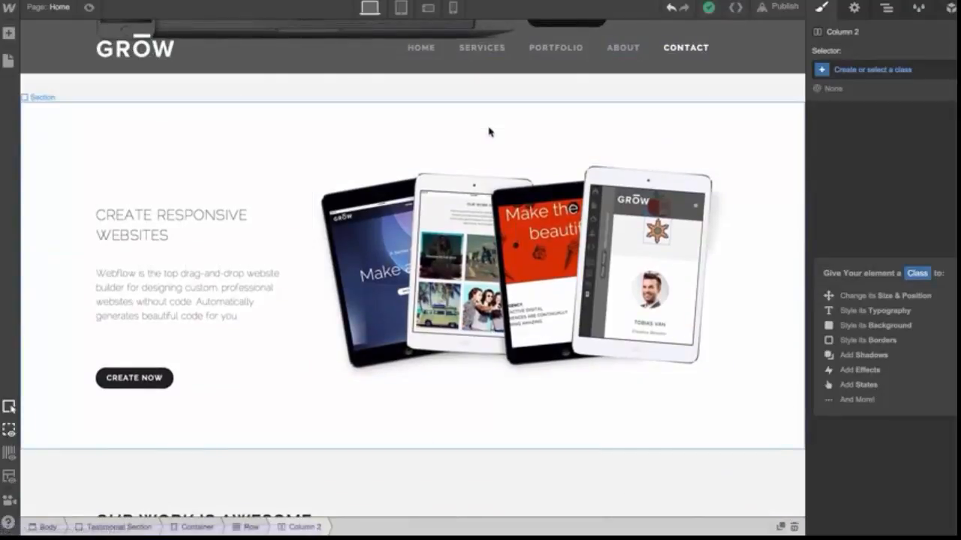
scroll(488, 132, up, 5)
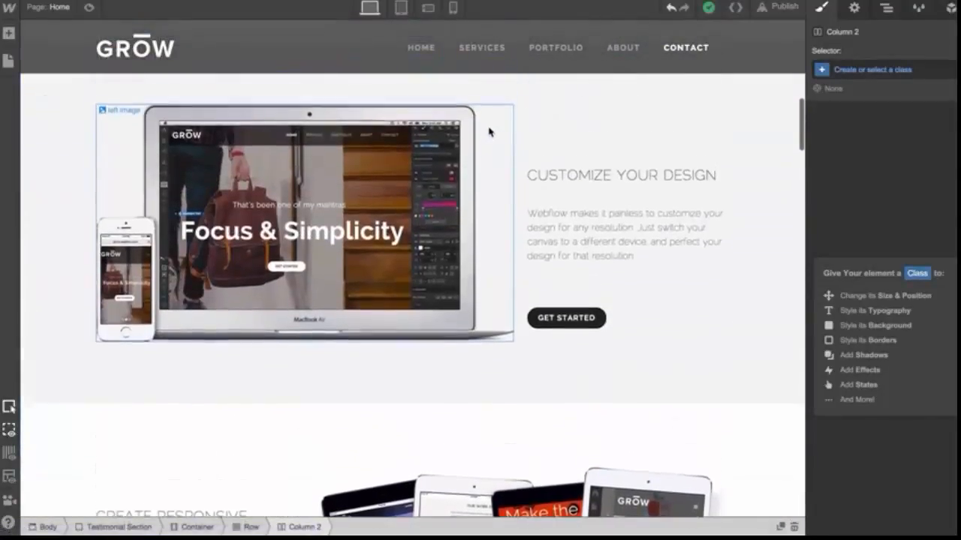
scroll(489, 132, up, 1)
scroll(489, 132, up, 6)
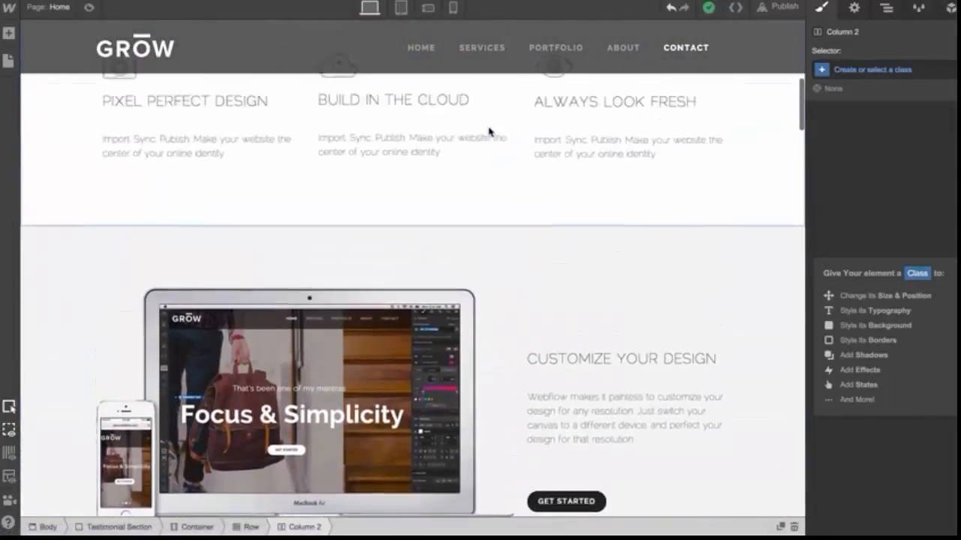
scroll(489, 132, up, 5)
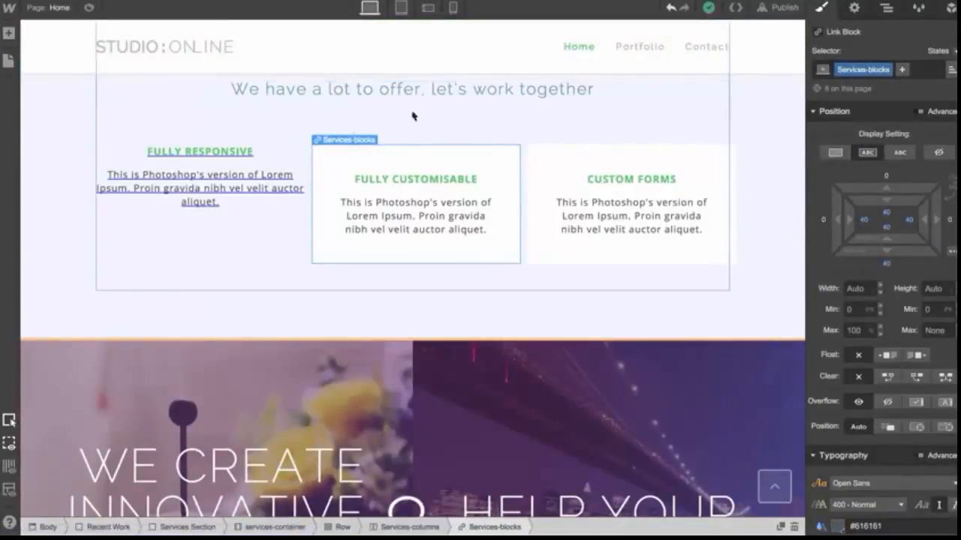
In the STUDIO:ONLINE site, select the first service's link block and give it a new class named Service Block
click(284, 169)
click(242, 155)
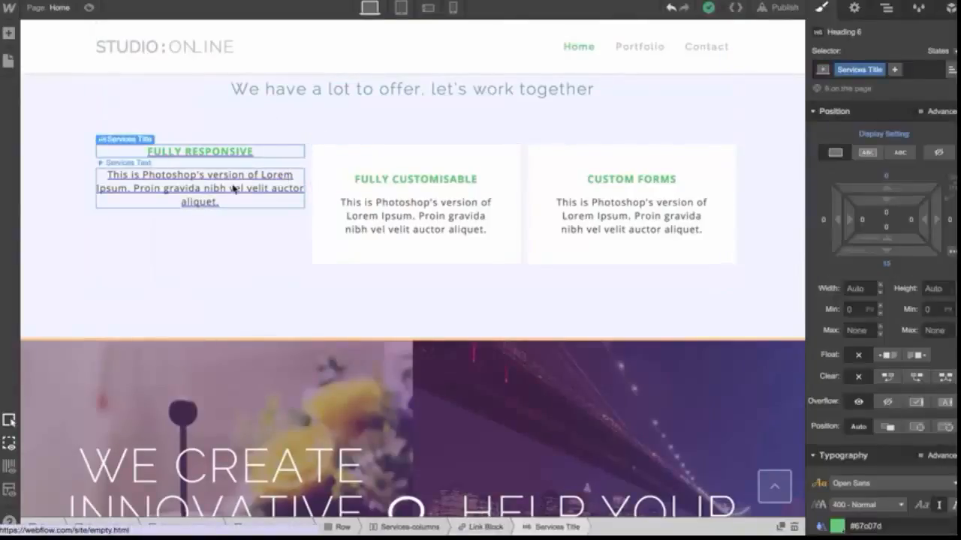
click(234, 186)
click(264, 169)
click(890, 69)
text(Service Block)
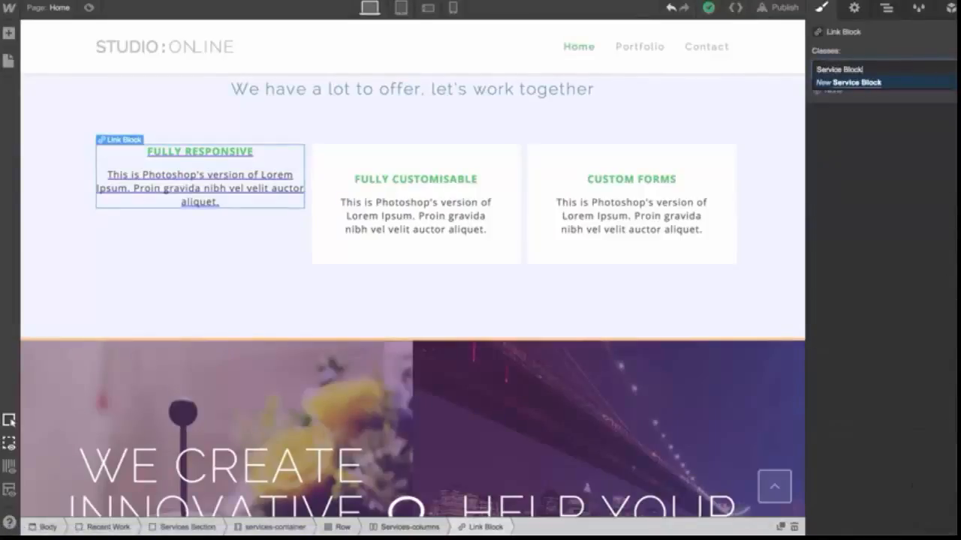
key(Return)
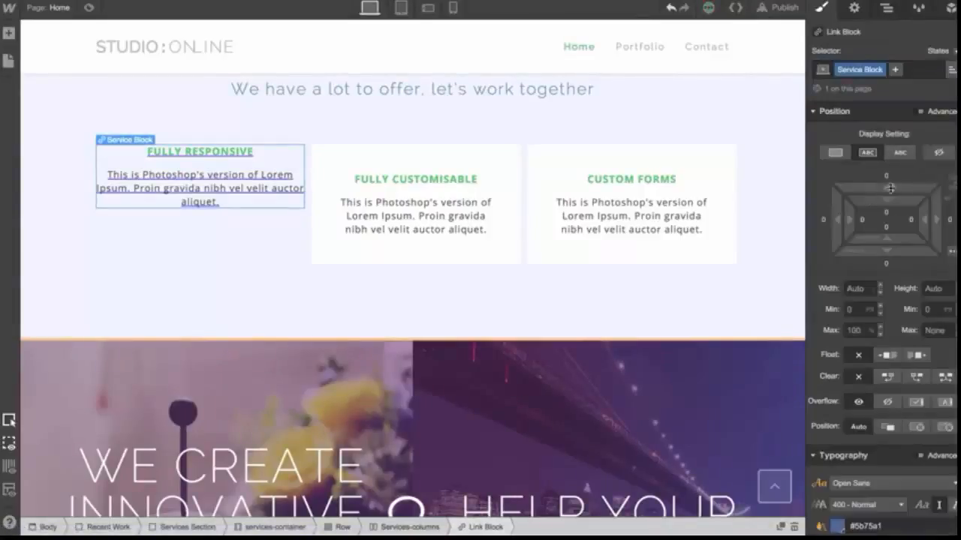
Add padding to the Service Block and remove its text underline decoration
drag(847, 215, 928, 228)
scroll(923, 291, down, 10)
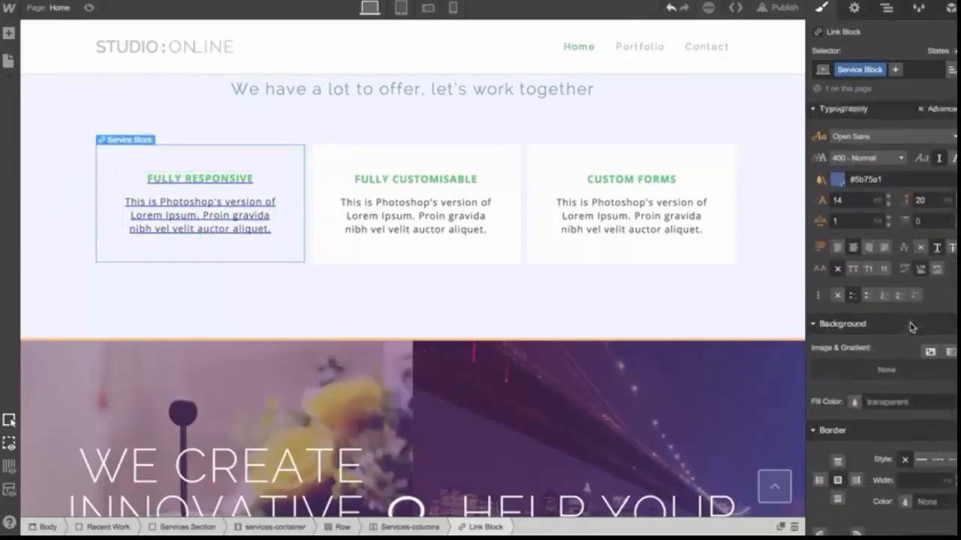
click(921, 242)
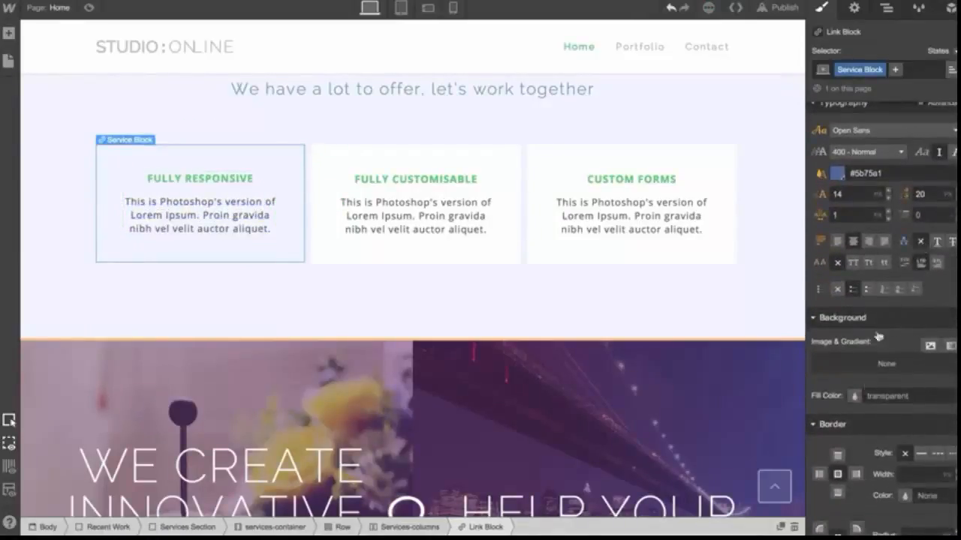
Set the Service Block's background fill color to white
click(854, 396)
mouse_move(869, 261)
mouse_down()
mouse_move(807, 218)
mouse_move(790, 184)
mouse_up()
drag(774, 150, 776, 154)
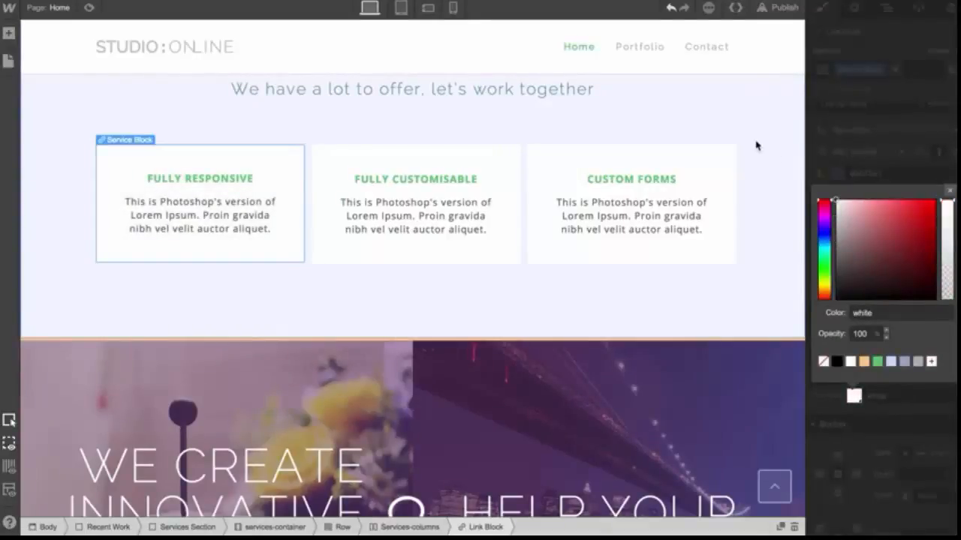
click(756, 145)
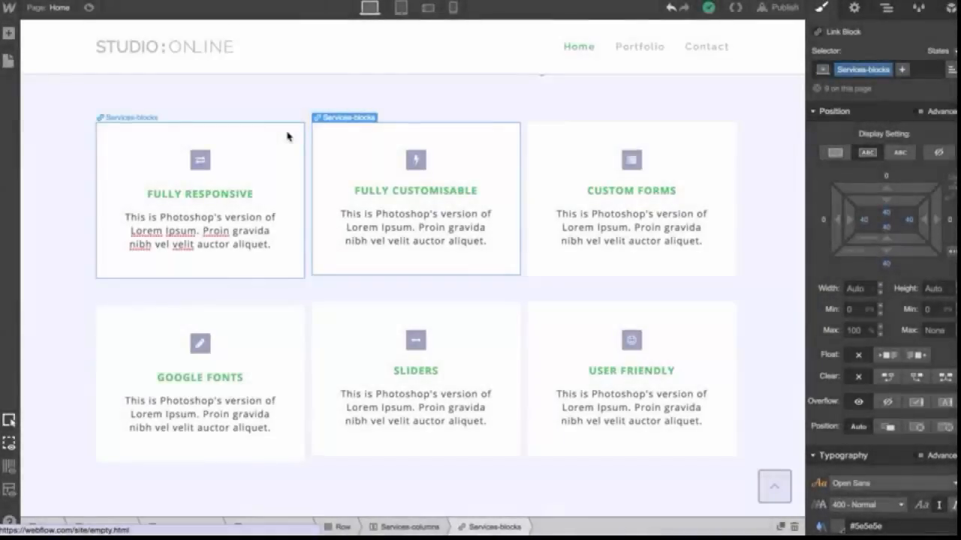
Examine the original template's services blocks, inspecting their fill color and outer glow shadow settings
click(287, 136)
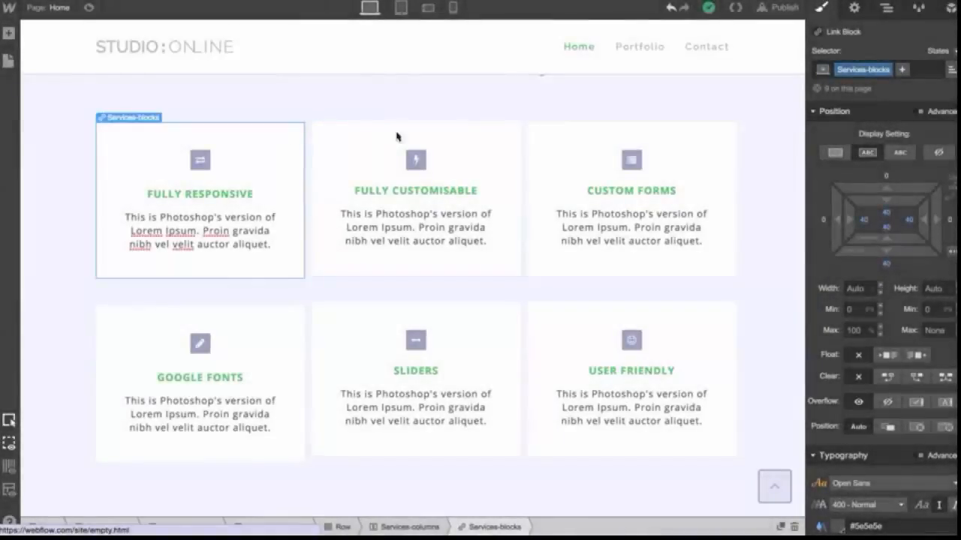
click(549, 142)
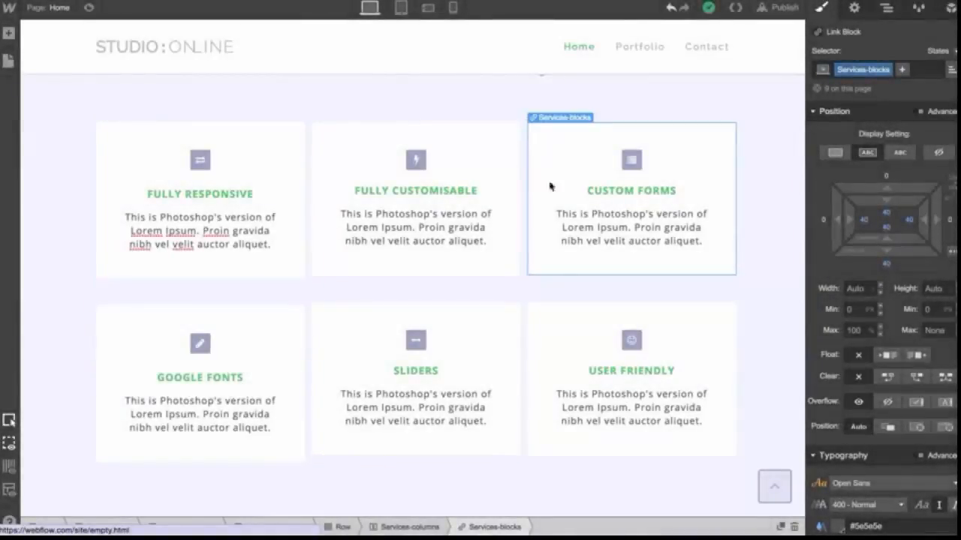
click(556, 323)
scroll(890, 365, down, 5)
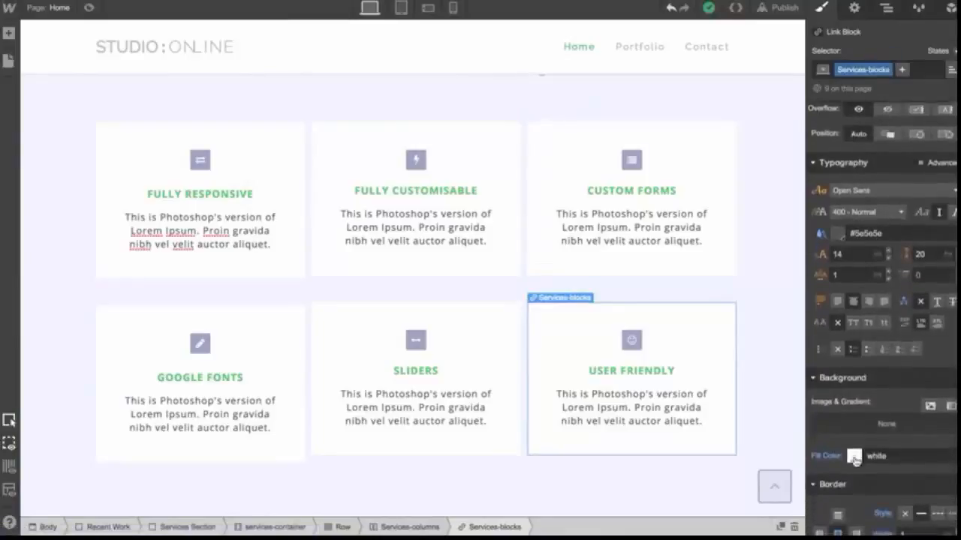
click(854, 457)
drag(850, 298, 813, 241)
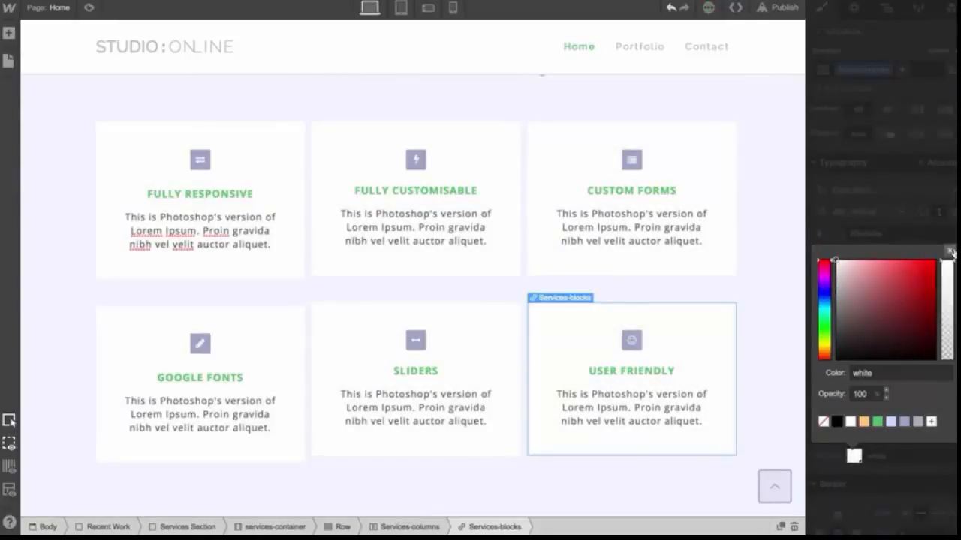
click(951, 253)
scroll(927, 390, down, 5)
click(912, 373)
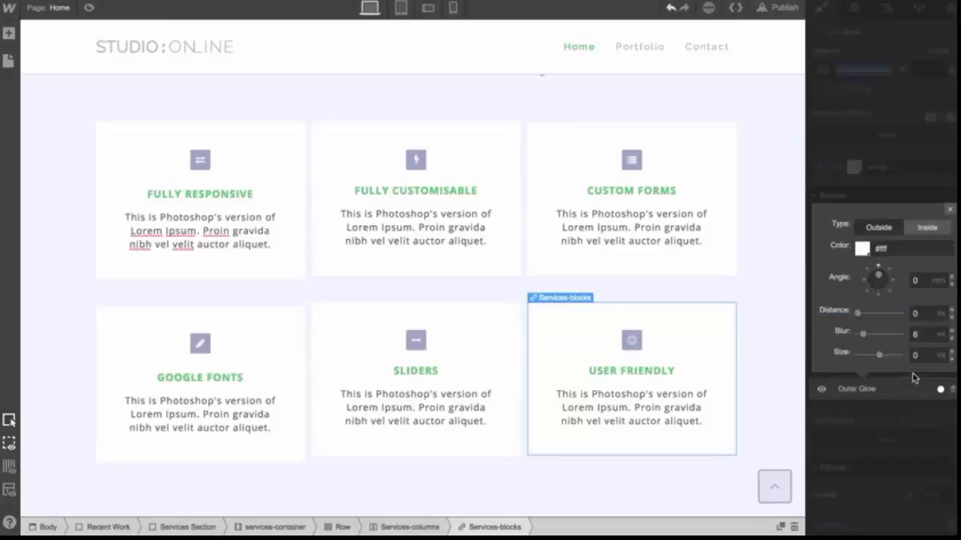
click(862, 248)
drag(836, 278, 815, 338)
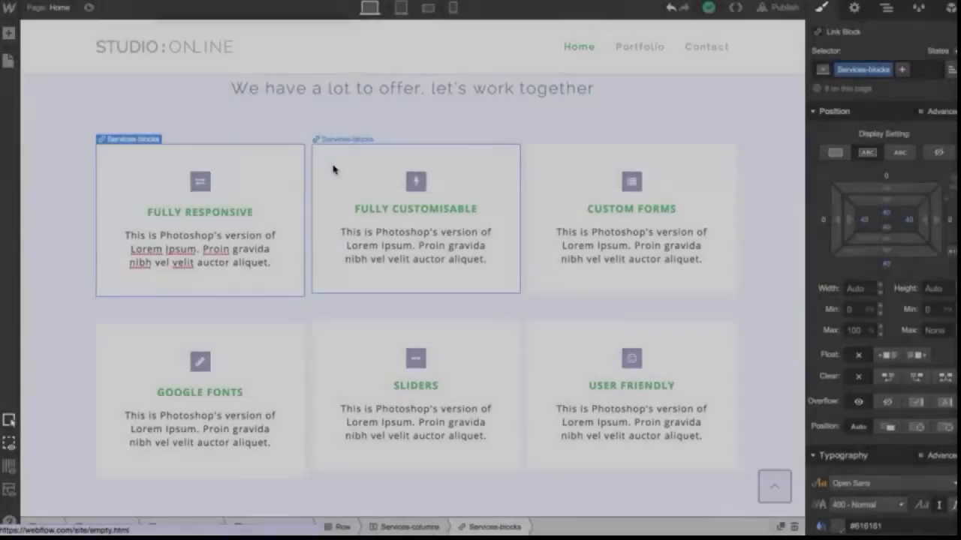
Switch to tablet view and set the services blocks' fill color to black
click(334, 170)
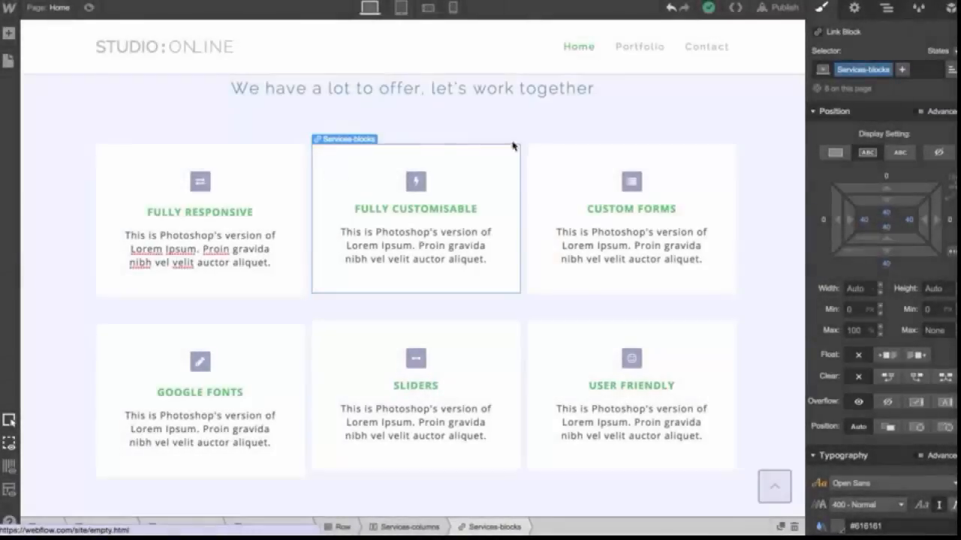
click(551, 156)
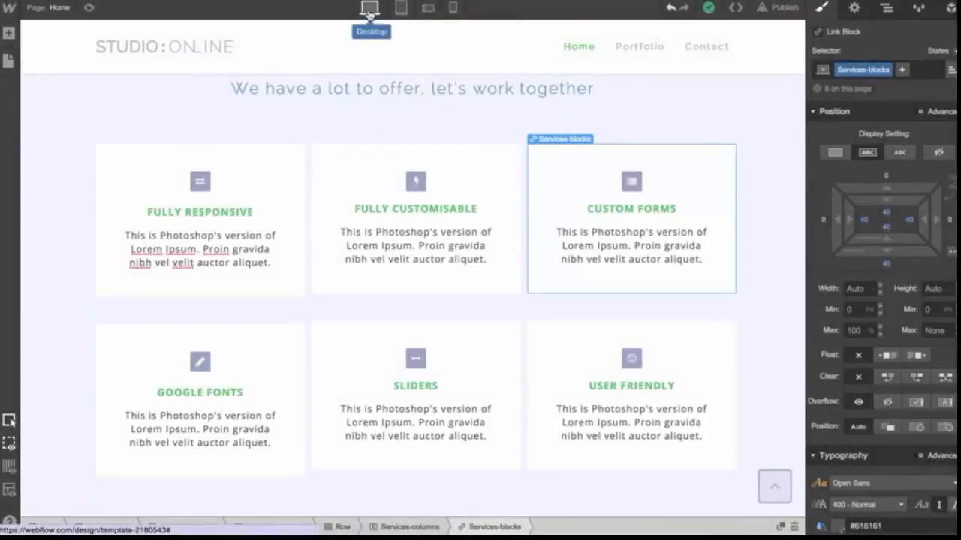
click(403, 9)
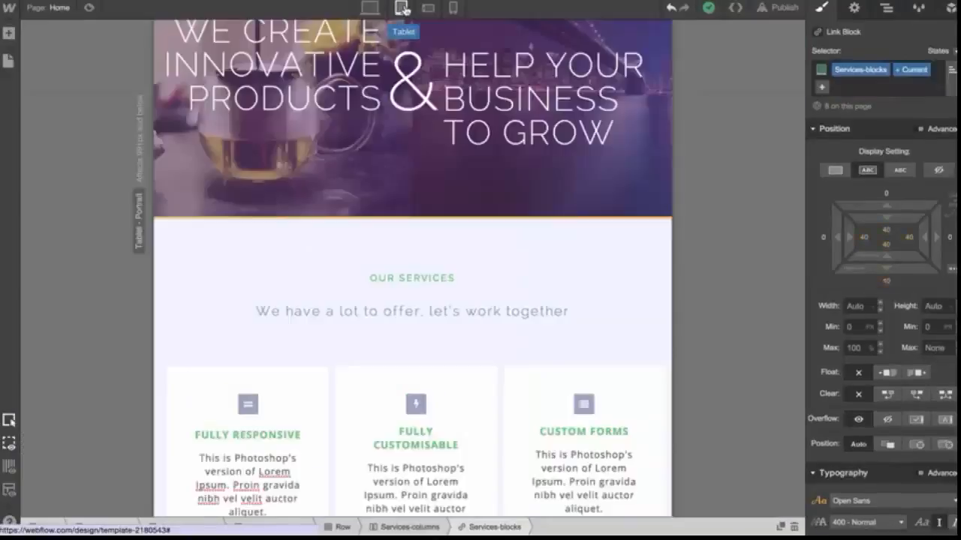
scroll(460, 262, down, 4)
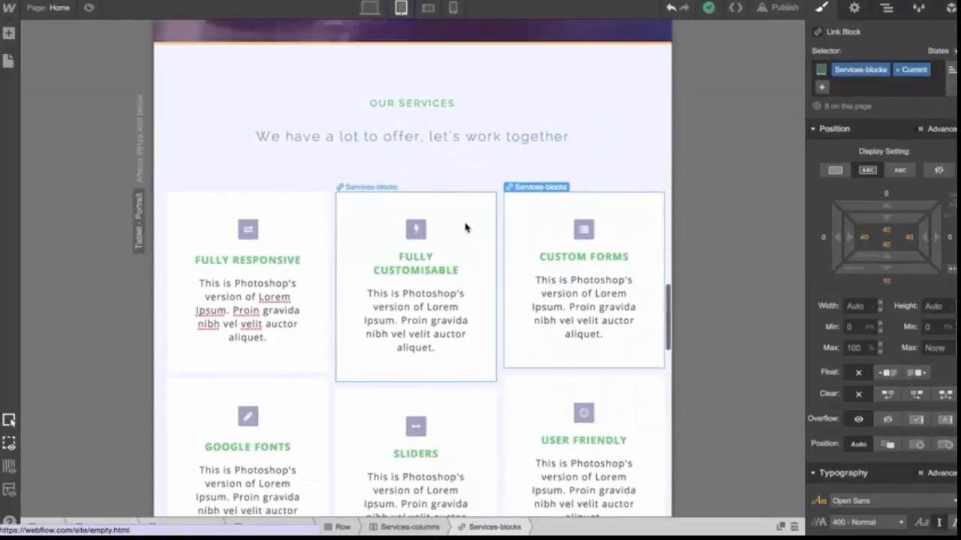
click(467, 229)
scroll(846, 403, down, 5)
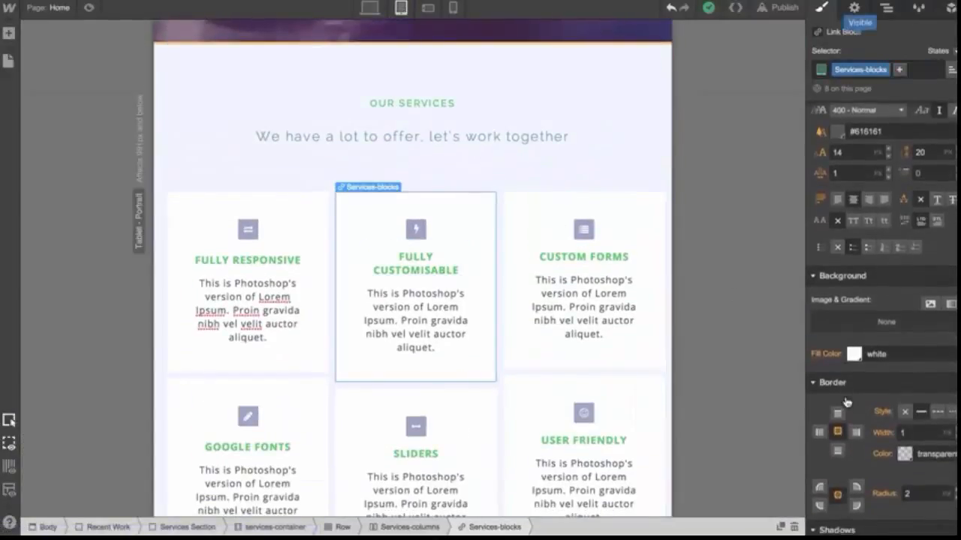
click(854, 354)
click(855, 225)
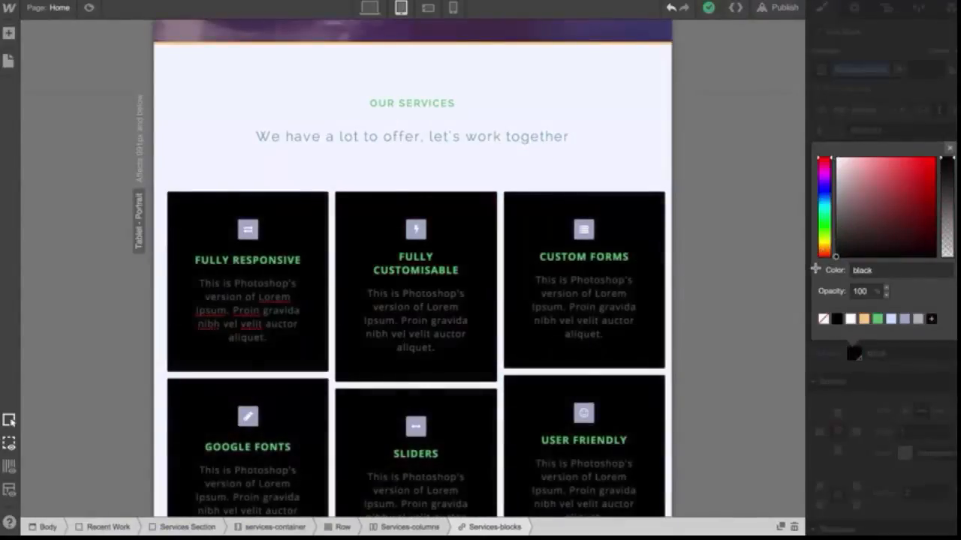
Compare the services blocks' appearance between desktop and tablet views
click(369, 9)
scroll(409, 120, up, 3)
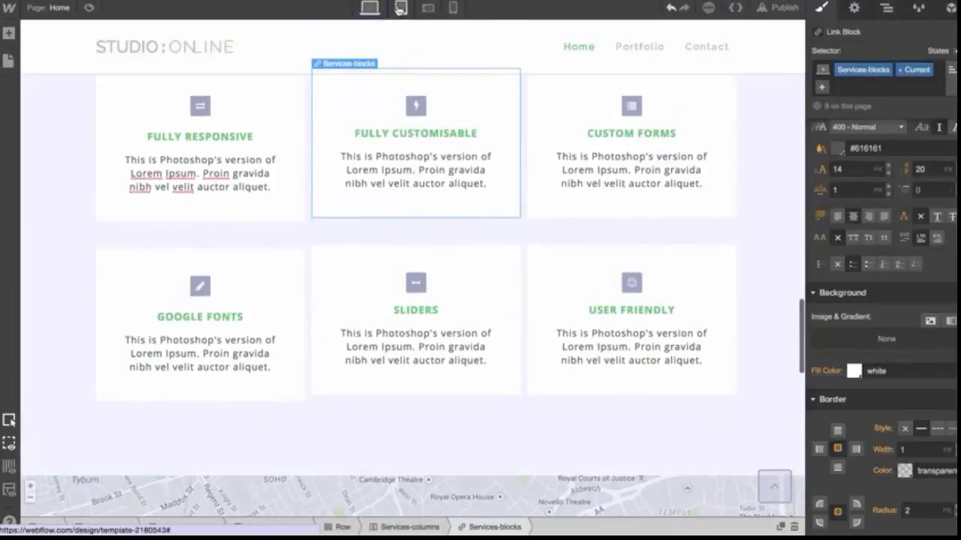
click(401, 10)
click(372, 11)
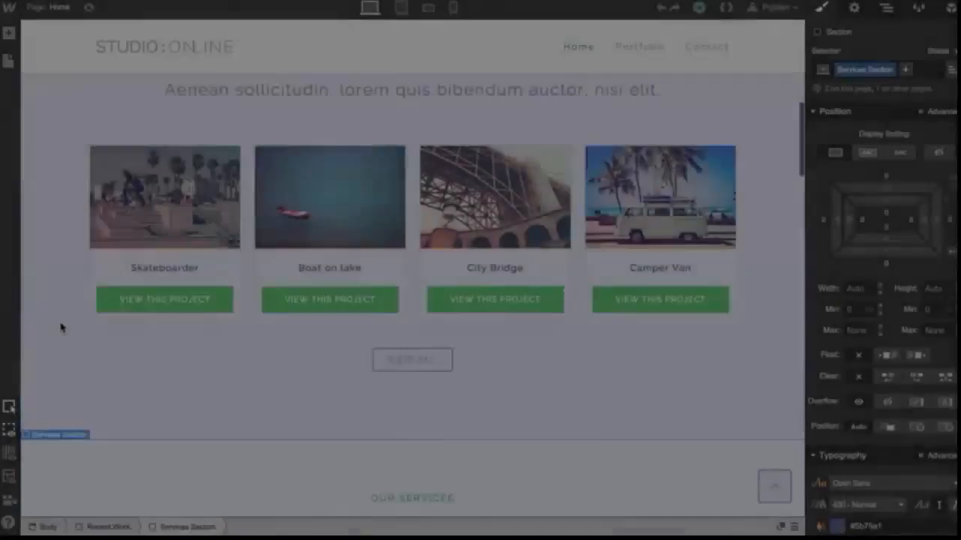
Select the OUR SERVICES heading and give it a new class named Section Title
scroll(60, 325, down, 5)
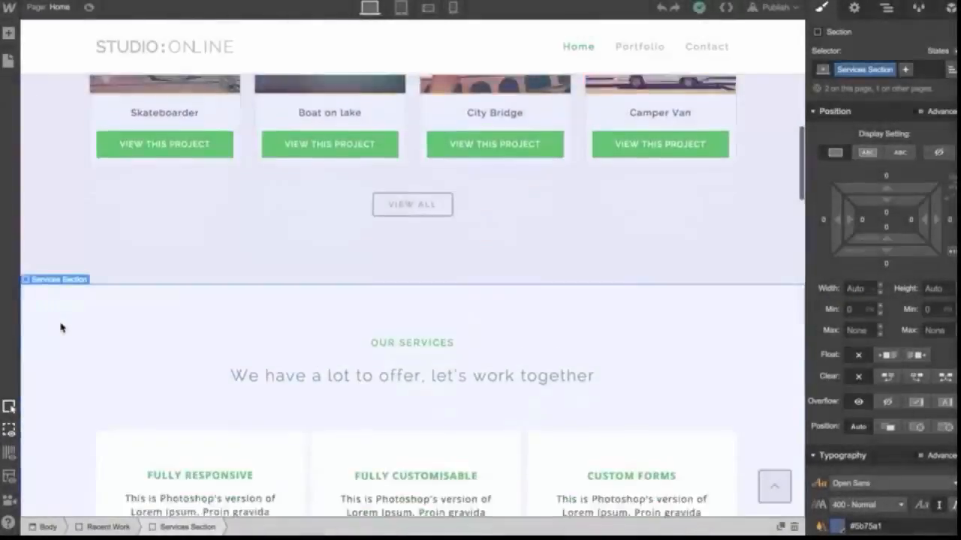
click(412, 201)
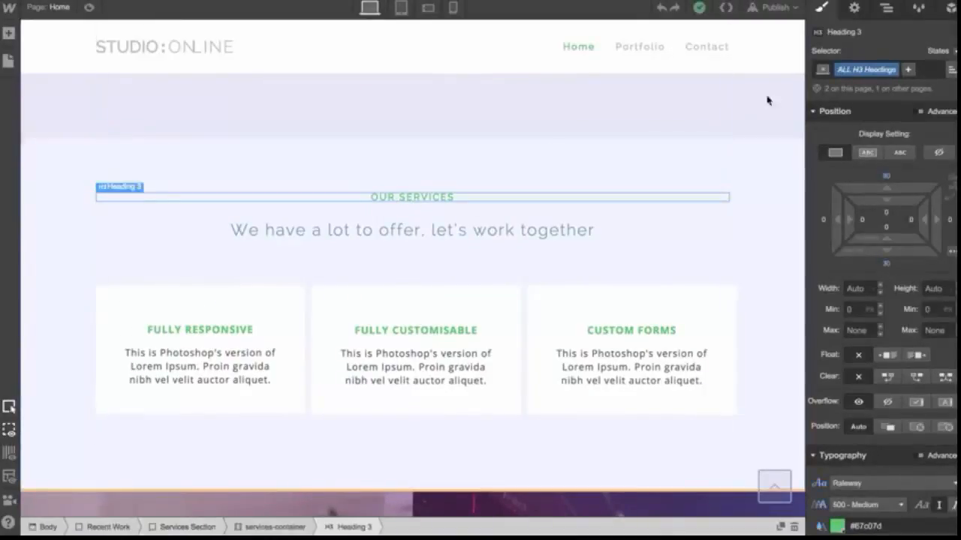
click(925, 73)
text(This is my clas)
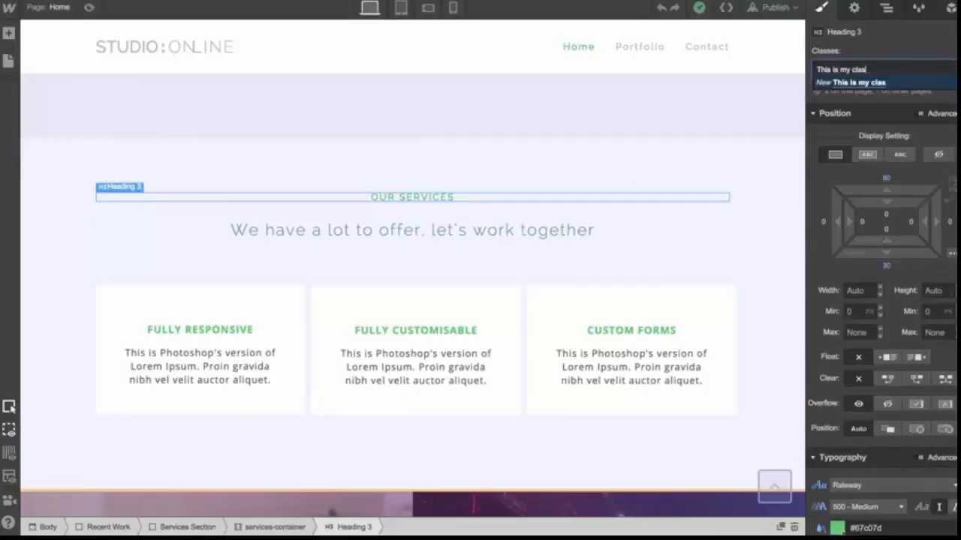
key(BackSpace)
key(BackSpace)
key(BackSpace)
key(BackSpace)
key(BackSpace)
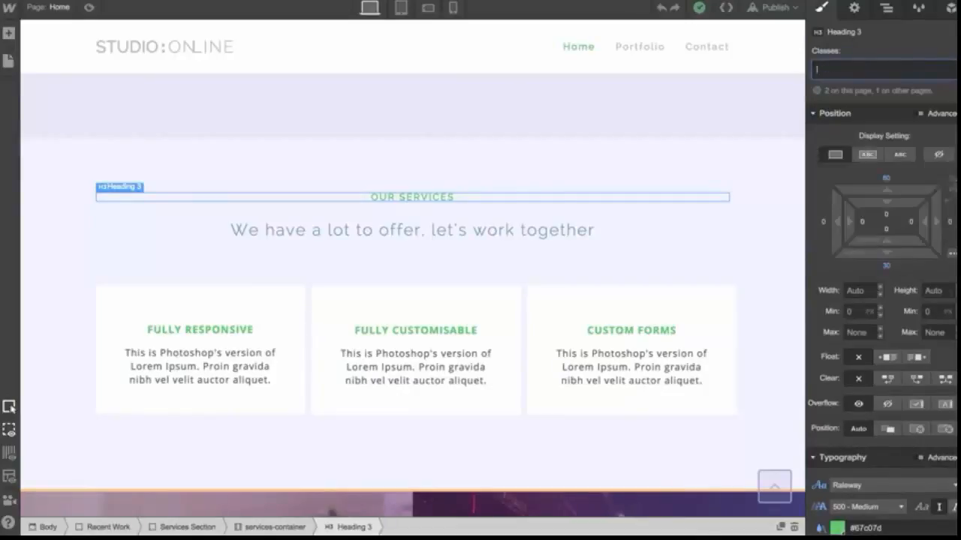
text(Section Ti)
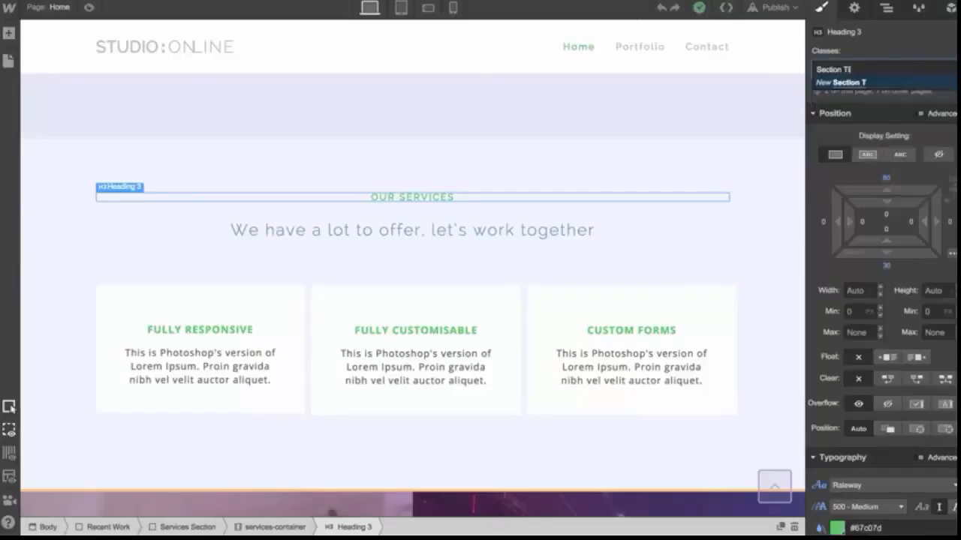
text(tle)
key(Return)
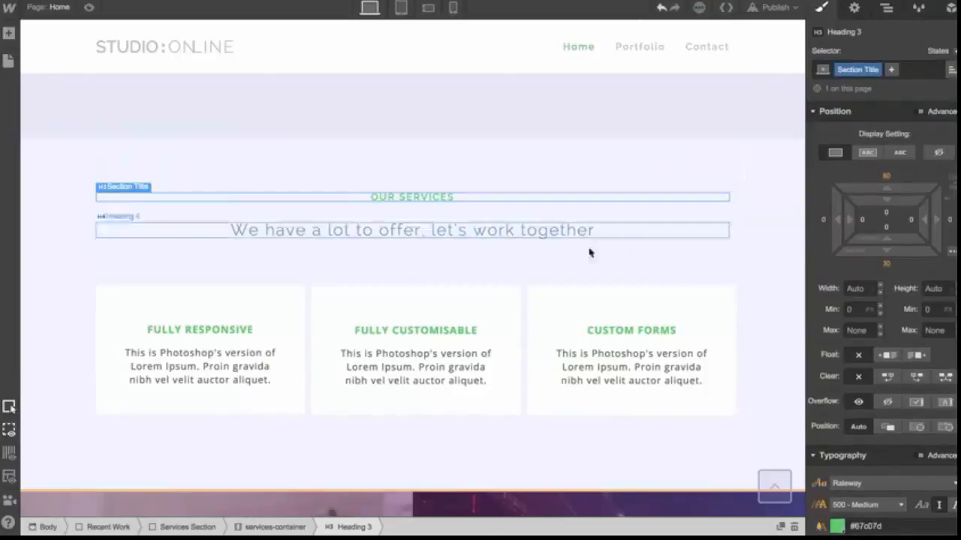
Remove the Section Title class from the OUR SERVICES heading
click(548, 238)
click(412, 199)
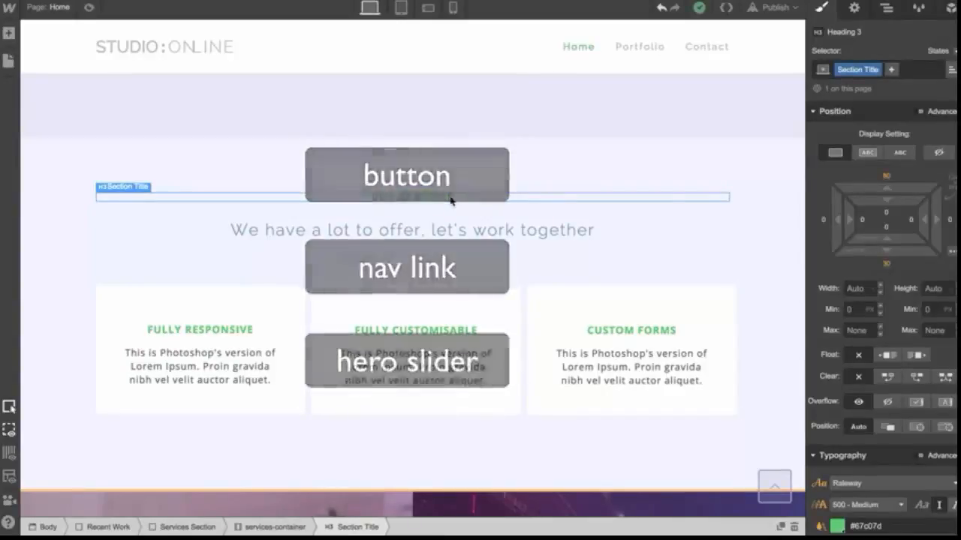
click(921, 73)
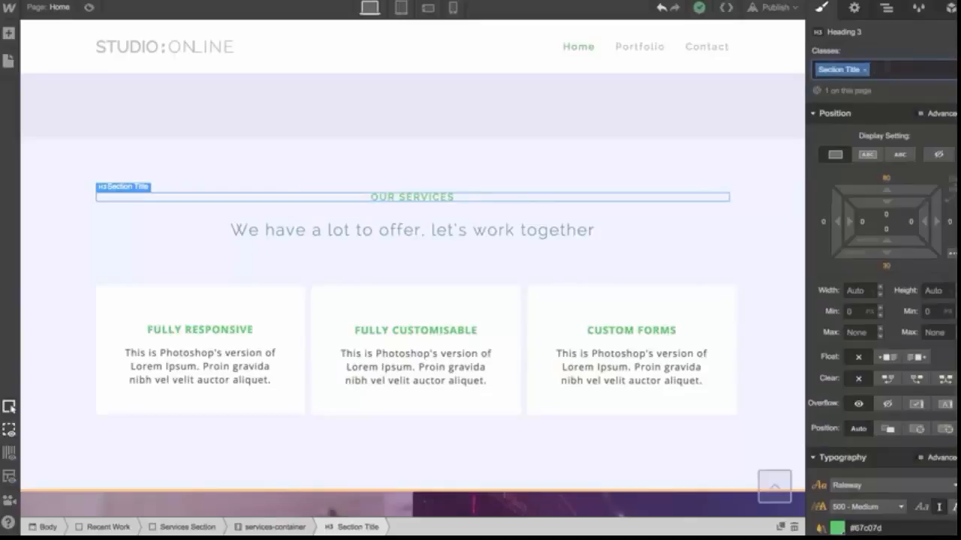
key(BackSpace)
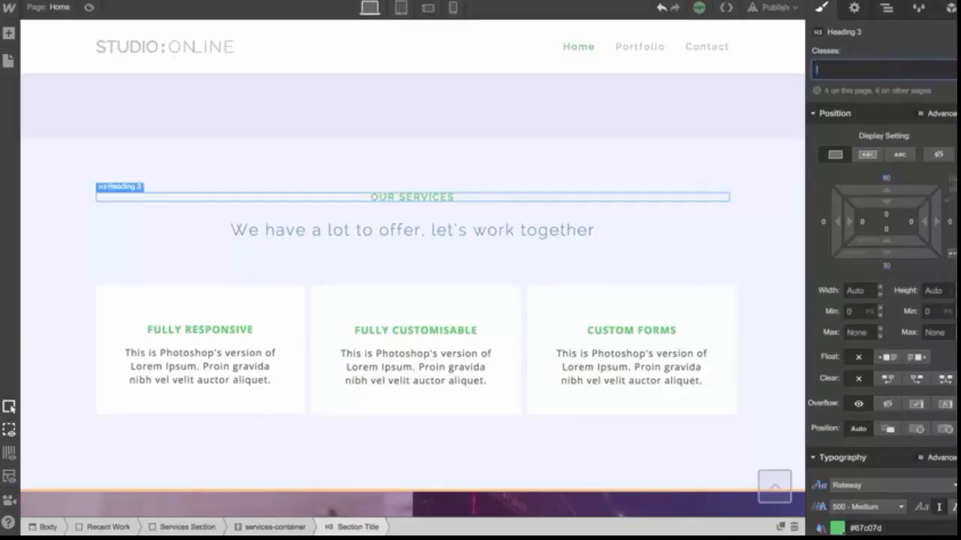
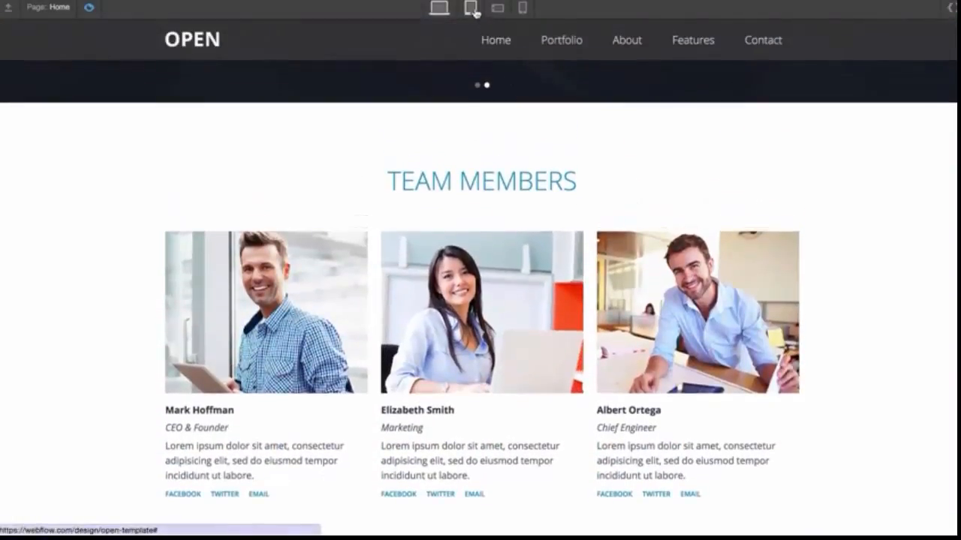
Preview the page at tablet, phone landscape and phone portrait breakpoints, scrolling through sections and toggling the menu
click(470, 9)
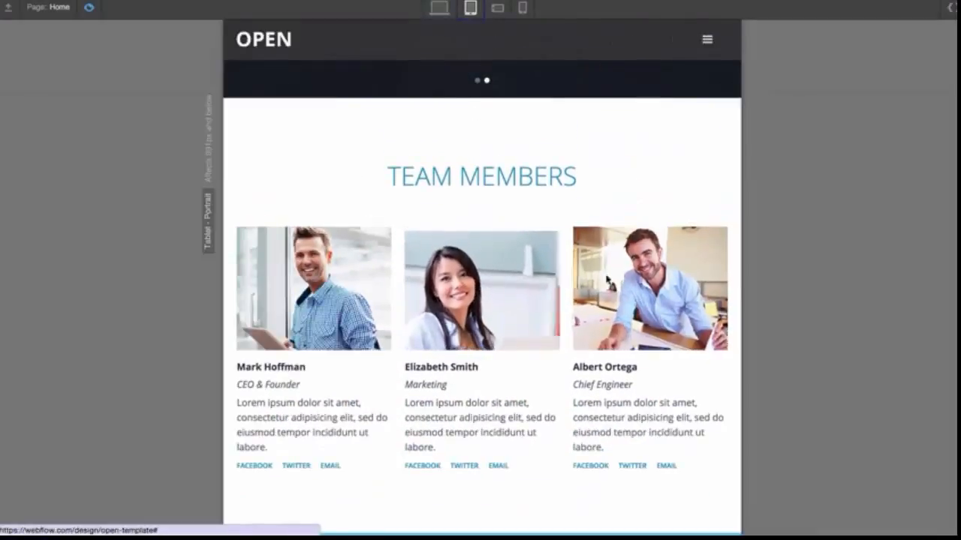
scroll(614, 277, up, 3)
scroll(614, 277, up, 10)
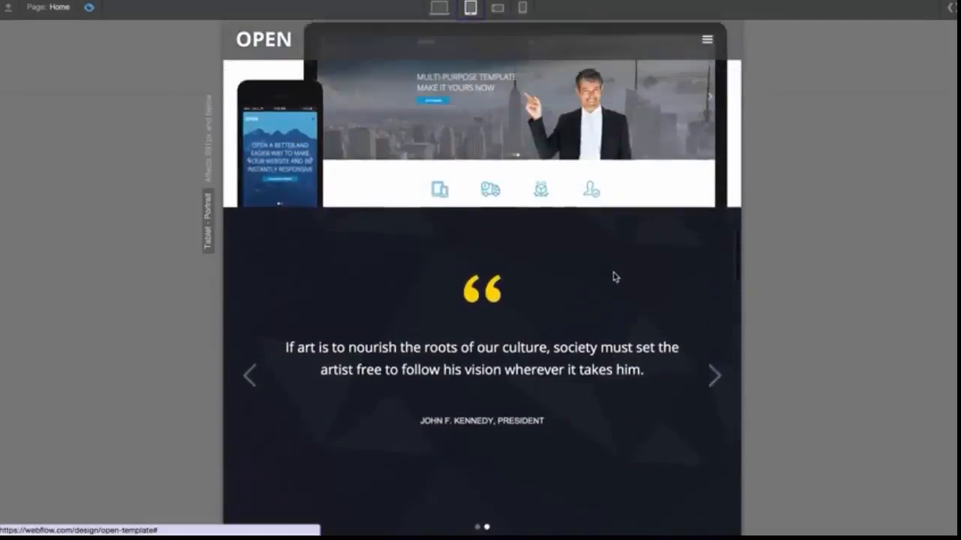
scroll(613, 277, up, 10)
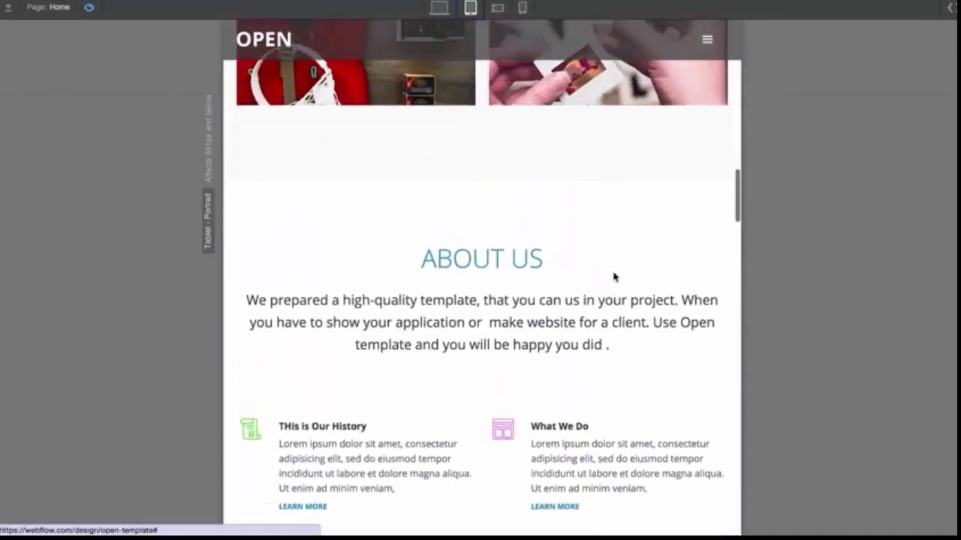
scroll(614, 277, up, 1)
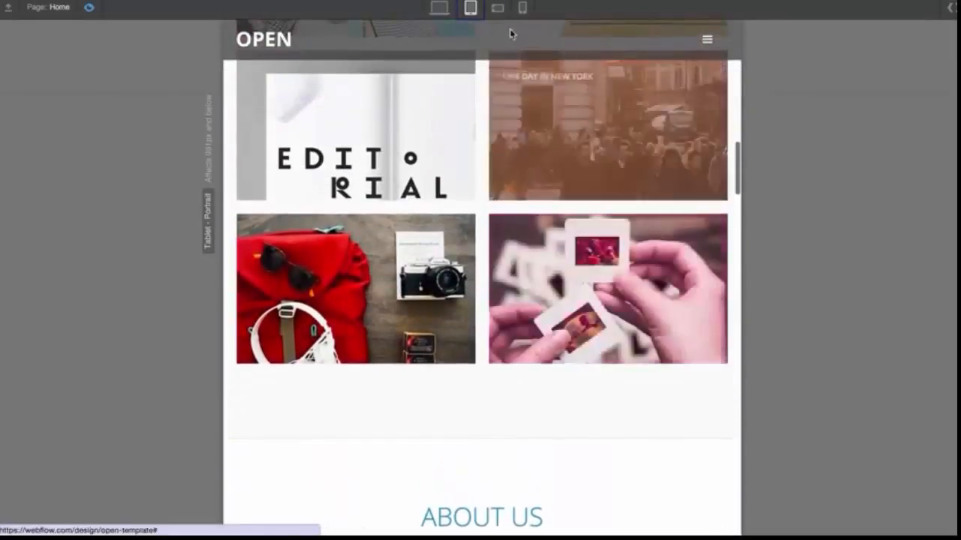
click(498, 10)
scroll(526, 163, down, 5)
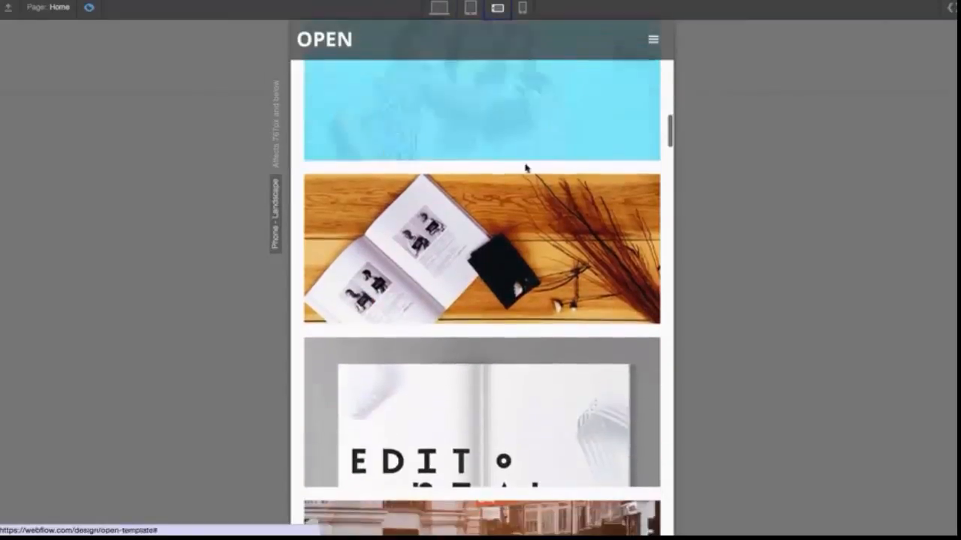
scroll(518, 274, up, 2)
scroll(522, 291, up, 8)
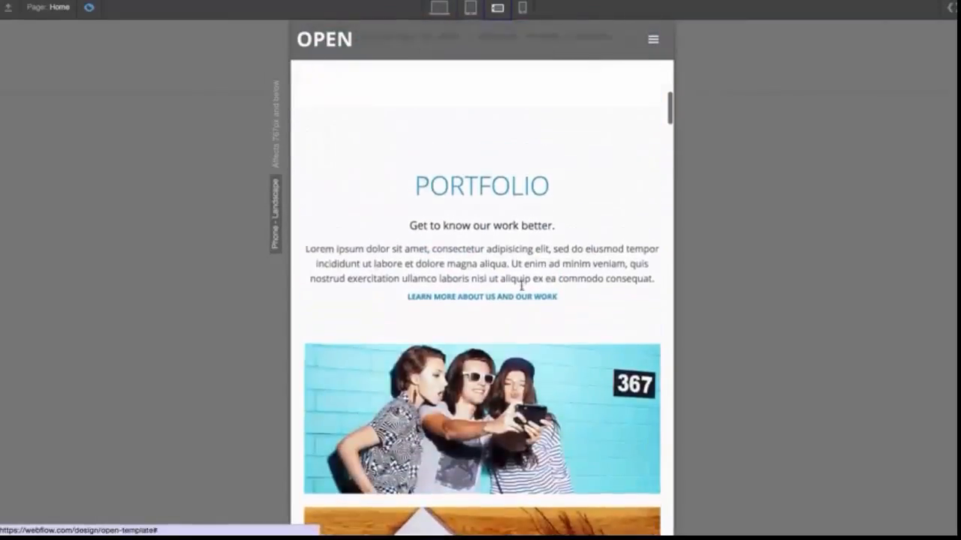
click(522, 8)
scroll(525, 228, up, 5)
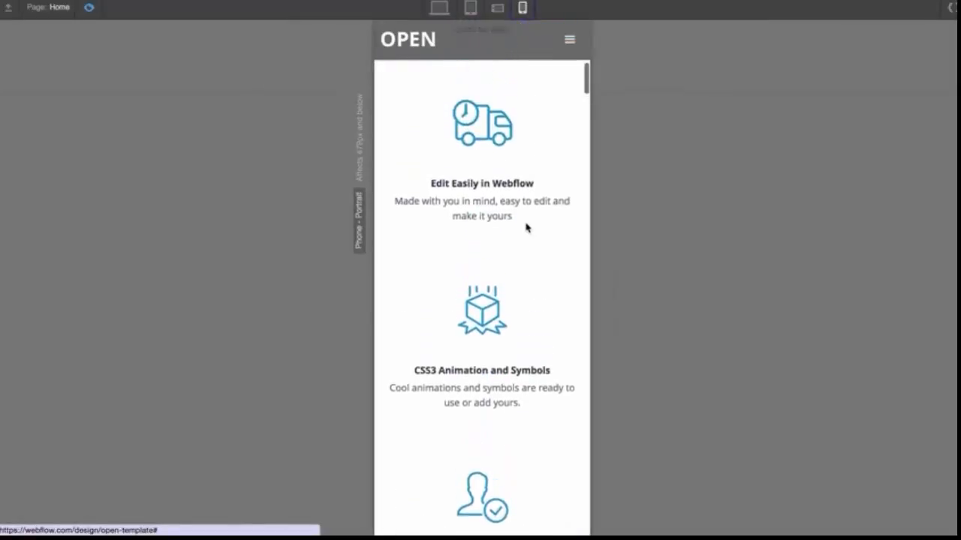
scroll(525, 227, up, 4)
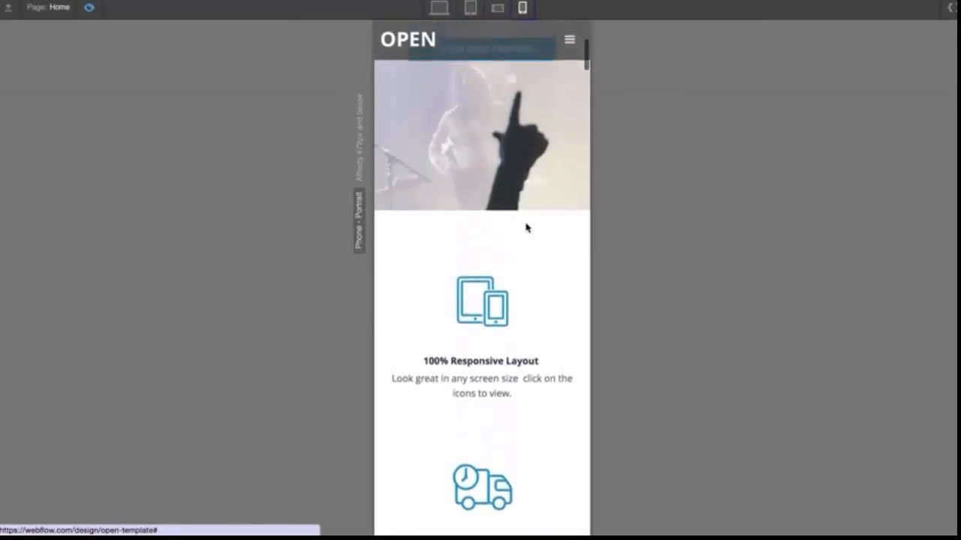
click(570, 36)
click(570, 36)
scroll(529, 286, down, 3)
scroll(529, 286, down, 4)
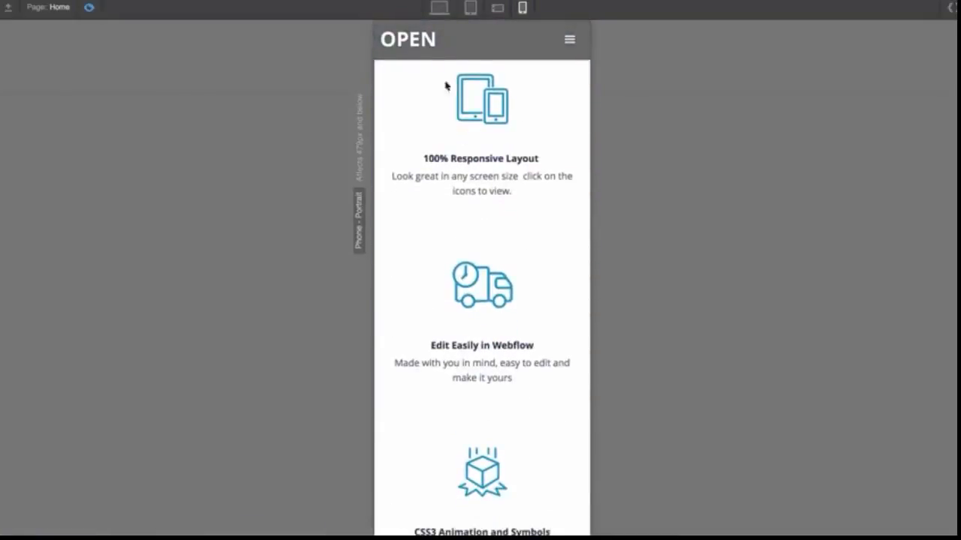
click(439, 9)
scroll(406, 148, up, 5)
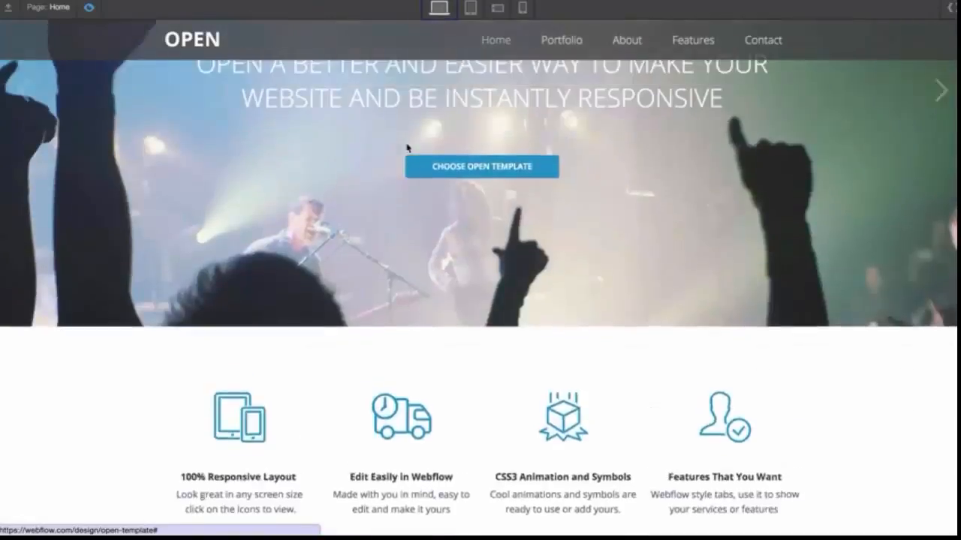
Leave preview and cycle through the tablet, phone landscape and phone portrait breakpoints in the Designer
click(92, 7)
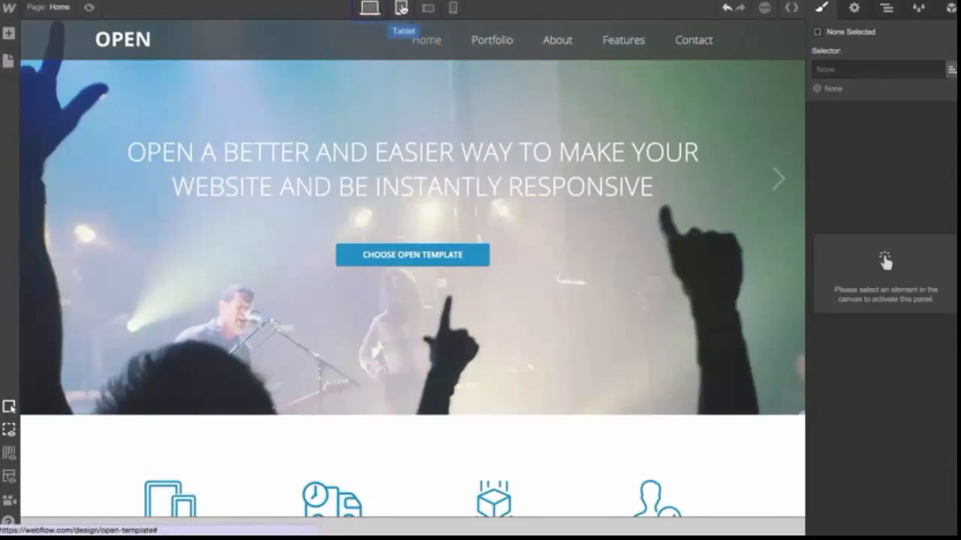
click(402, 8)
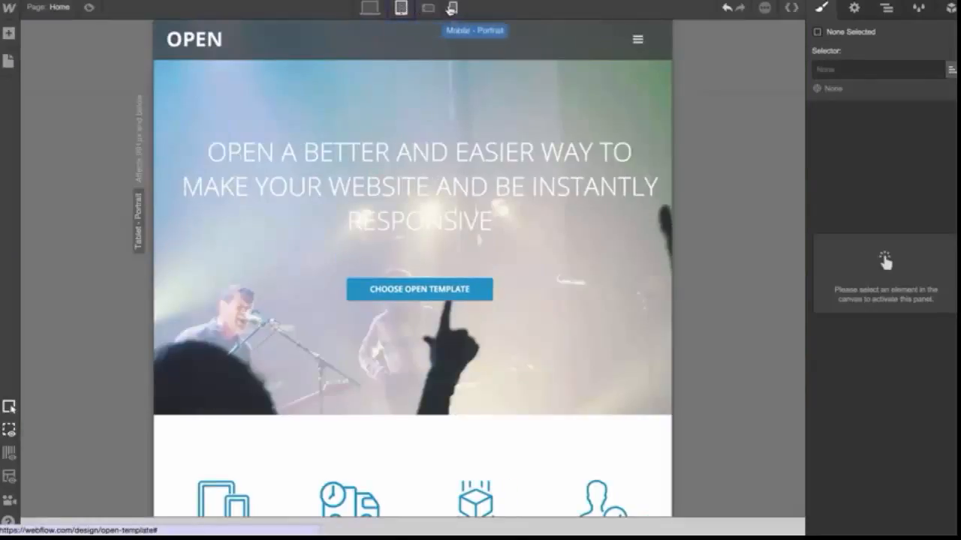
click(430, 9)
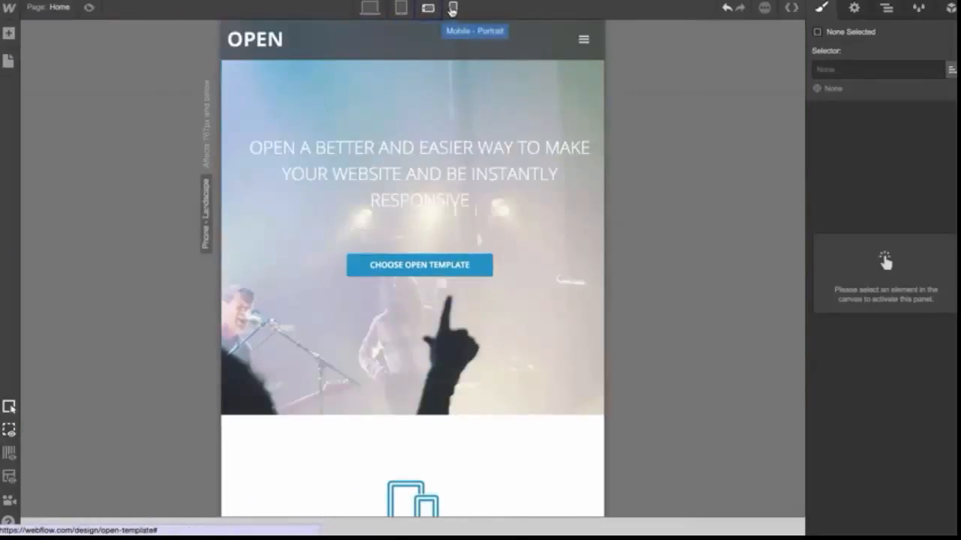
click(453, 9)
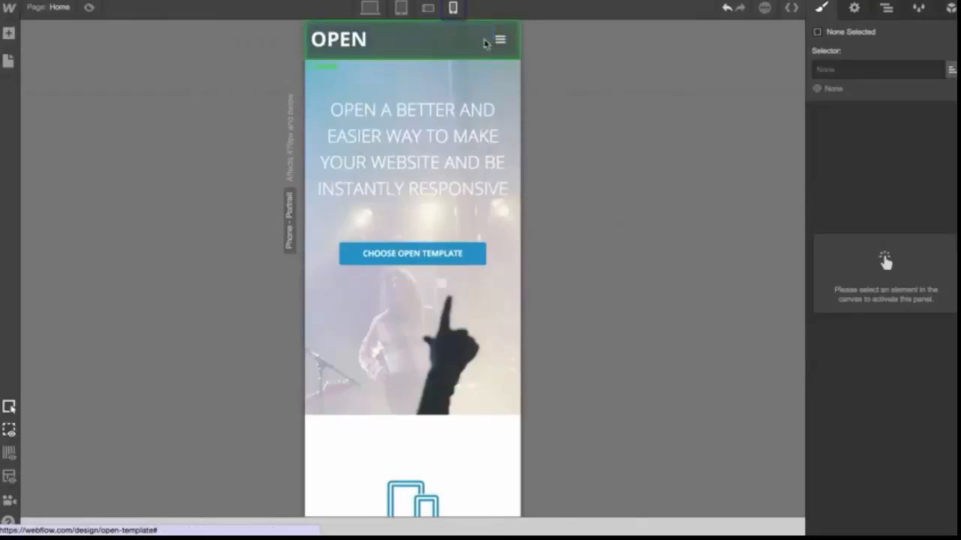
Preview the page again, comparing the services icon row and navigation menu across all breakpoints
click(89, 7)
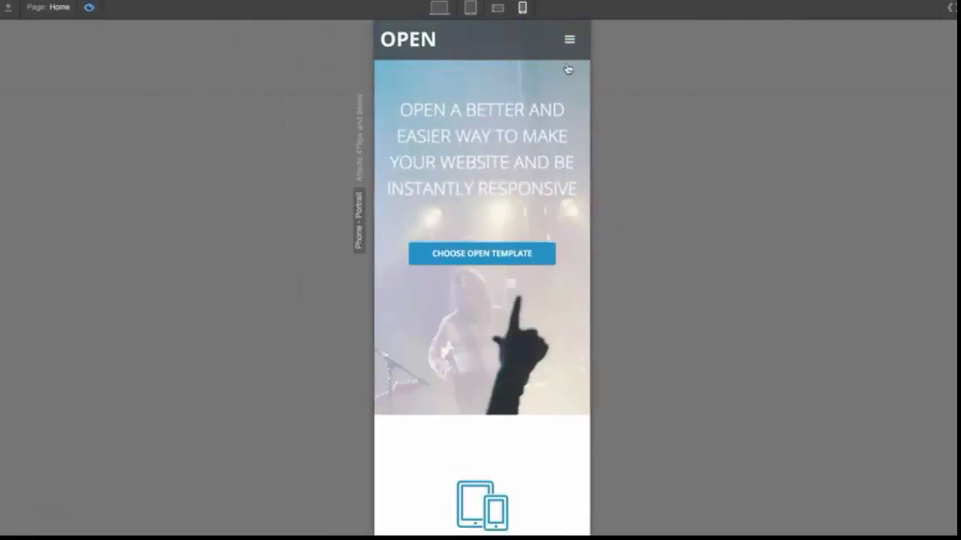
click(571, 41)
click(525, 160)
click(496, 8)
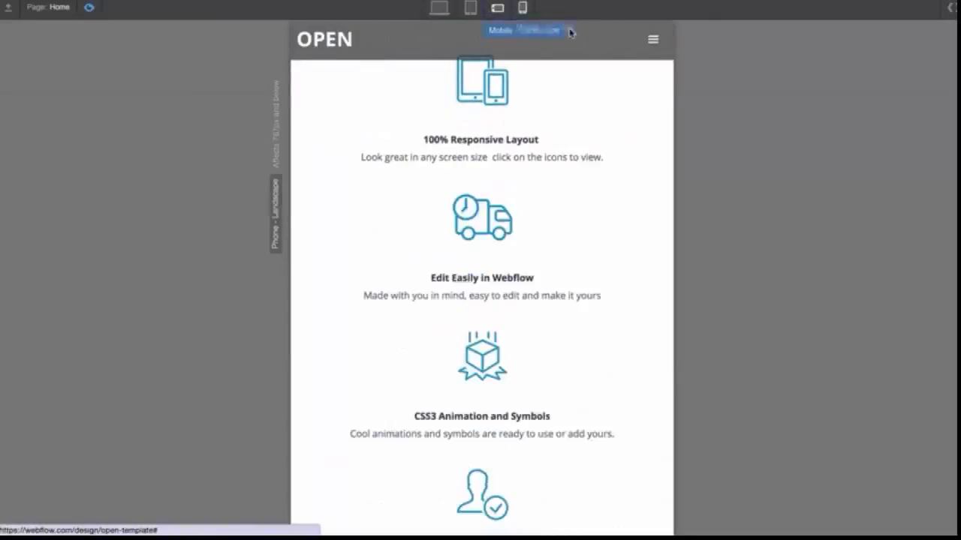
click(651, 46)
click(650, 44)
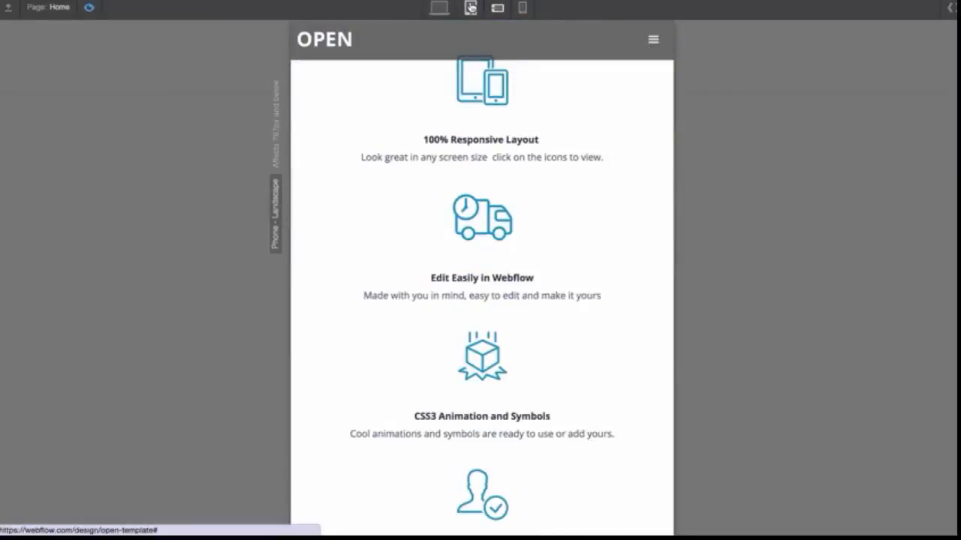
click(471, 8)
click(706, 45)
click(705, 46)
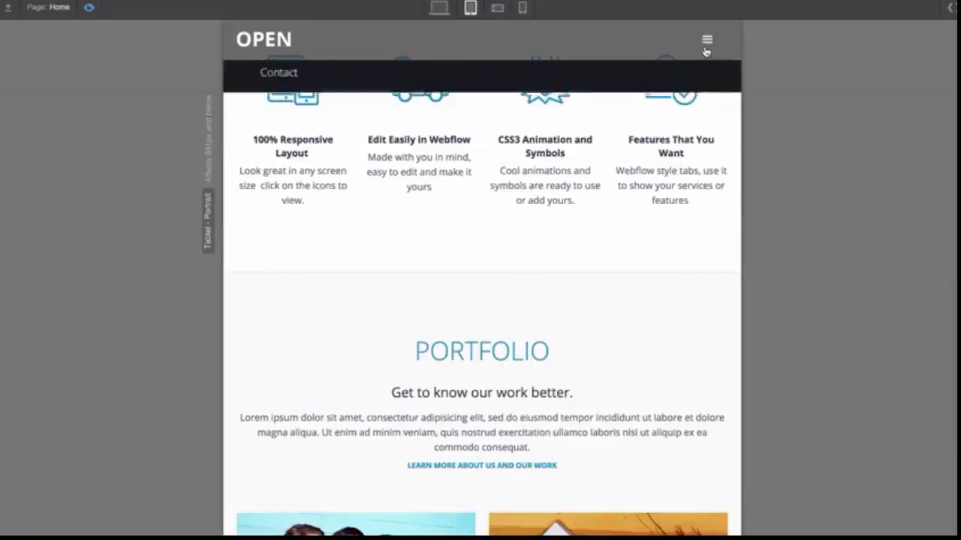
click(440, 8)
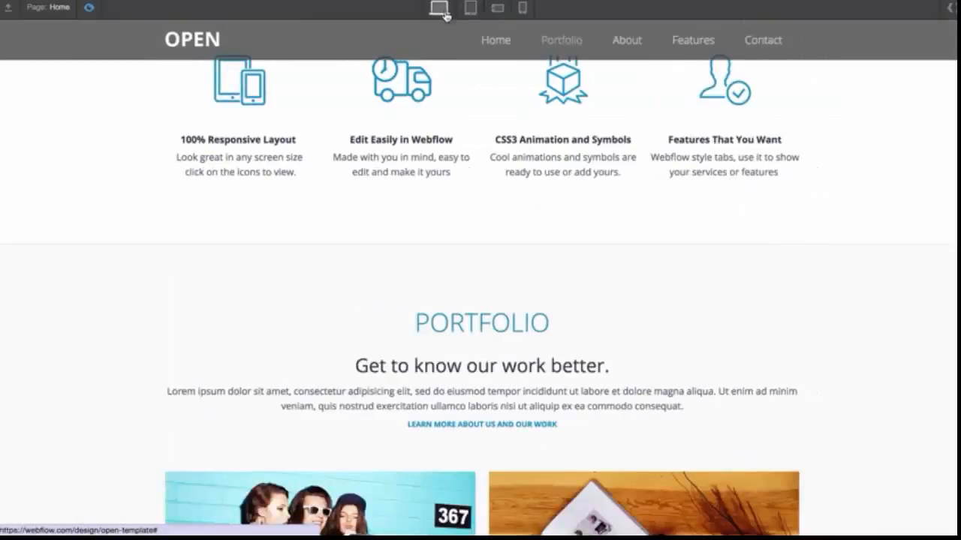
scroll(449, 96, up, 5)
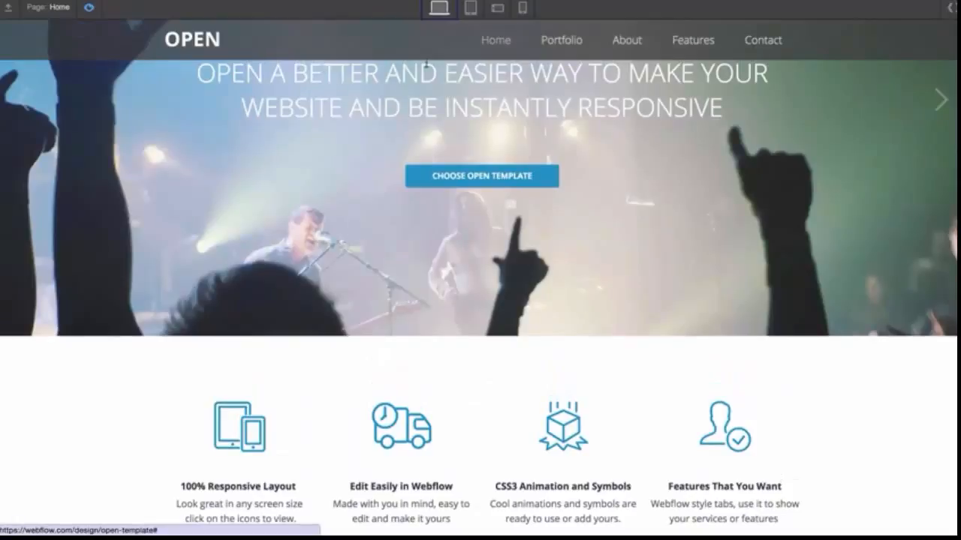
click(470, 8)
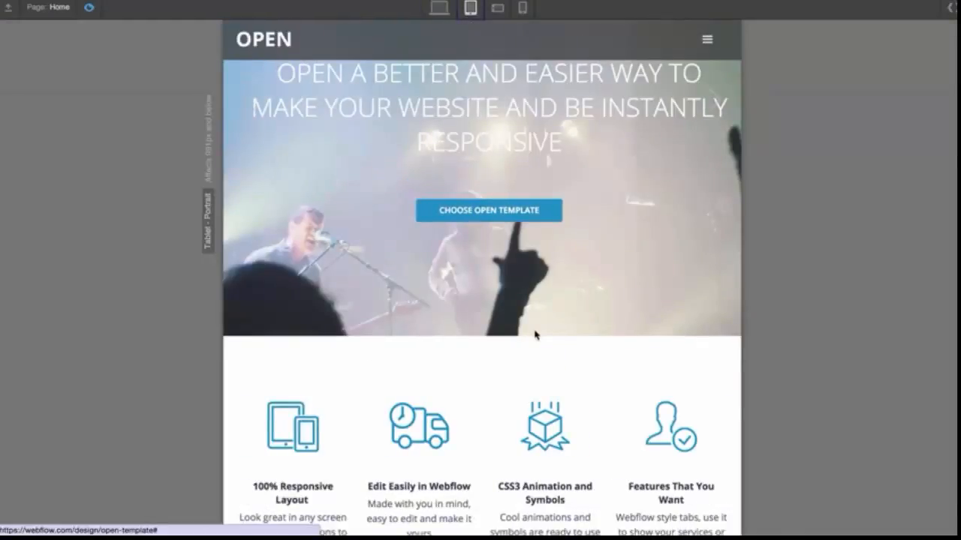
scroll(535, 334, down, 4)
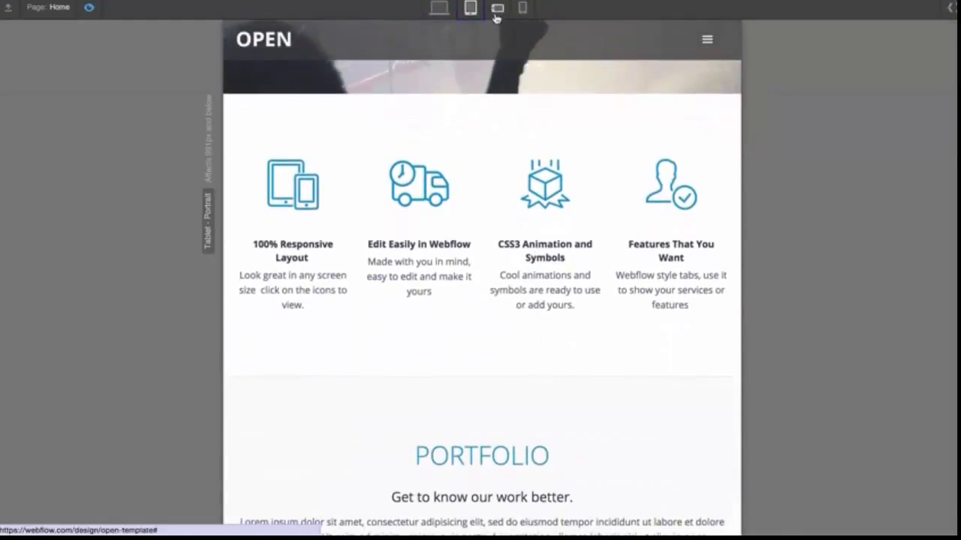
click(497, 8)
scroll(573, 185, up, 5)
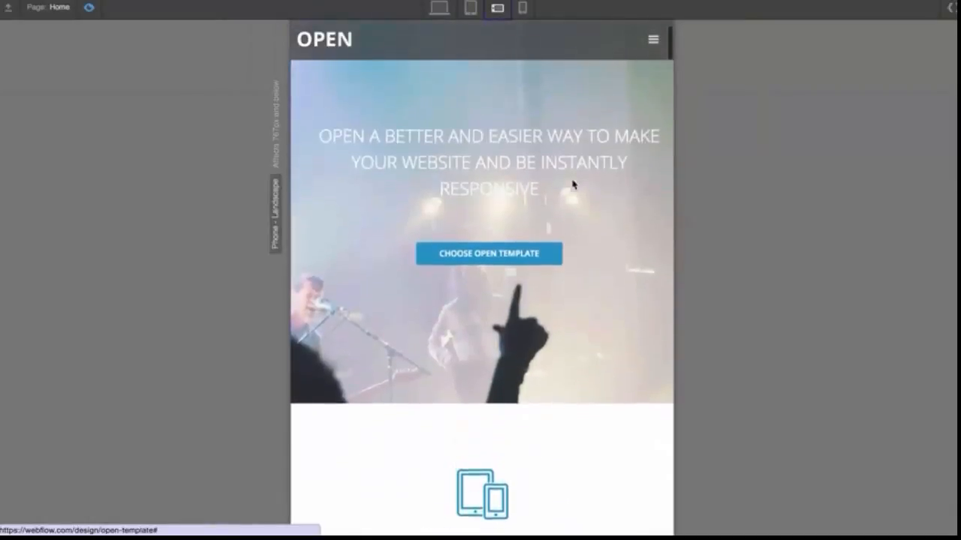
click(523, 8)
scroll(575, 300, down, 5)
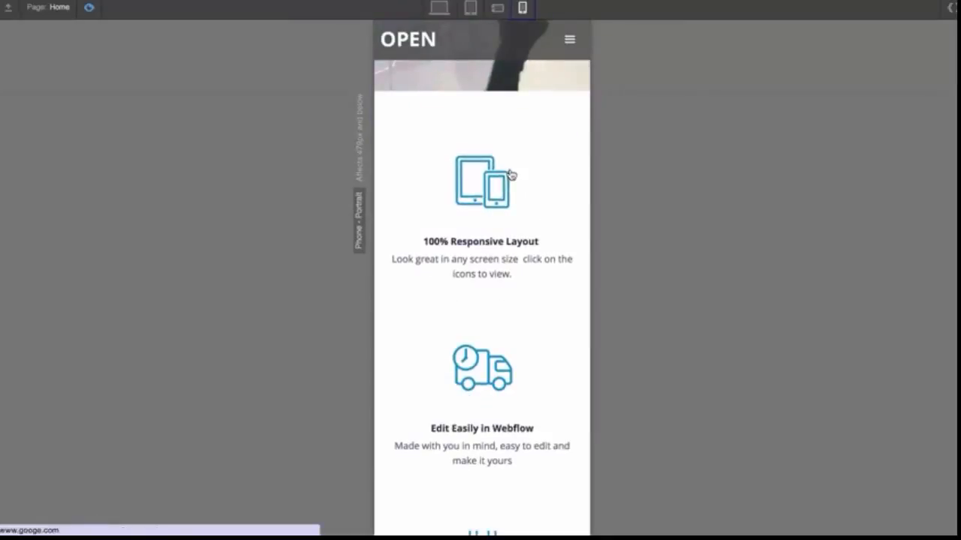
click(568, 42)
click(569, 41)
click(439, 8)
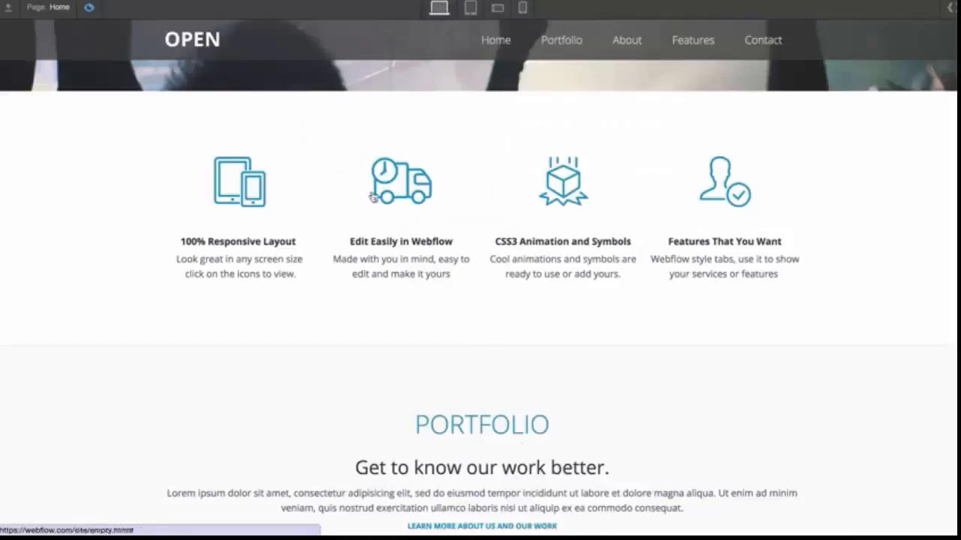
click(524, 7)
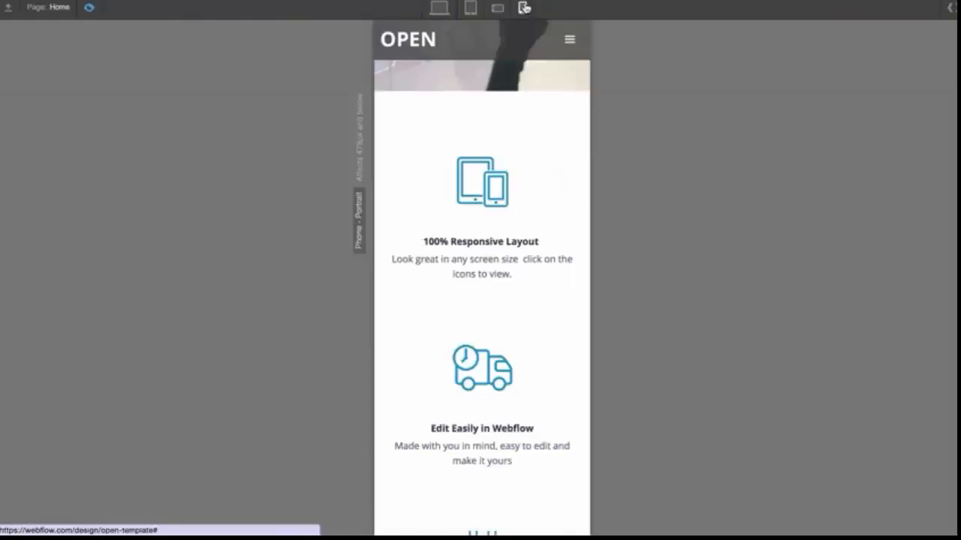
scroll(500, 221, down, 3)
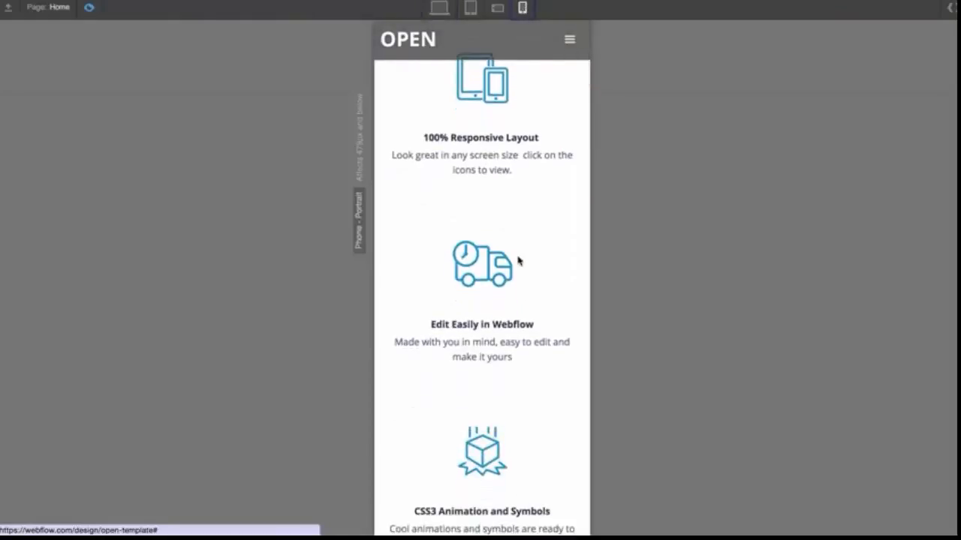
scroll(518, 260, down, 5)
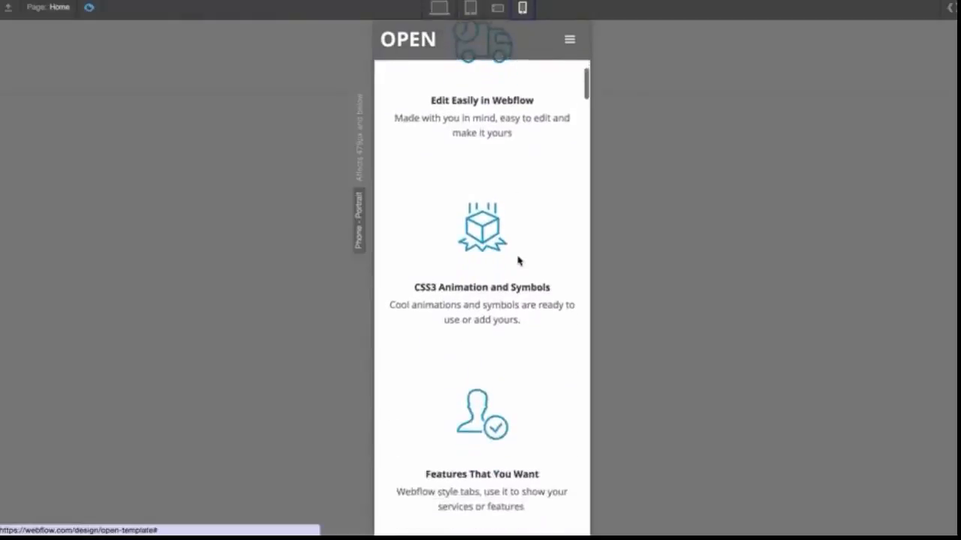
Select the first services icon column and set its phone portrait grid layout to two columns
click(89, 6)
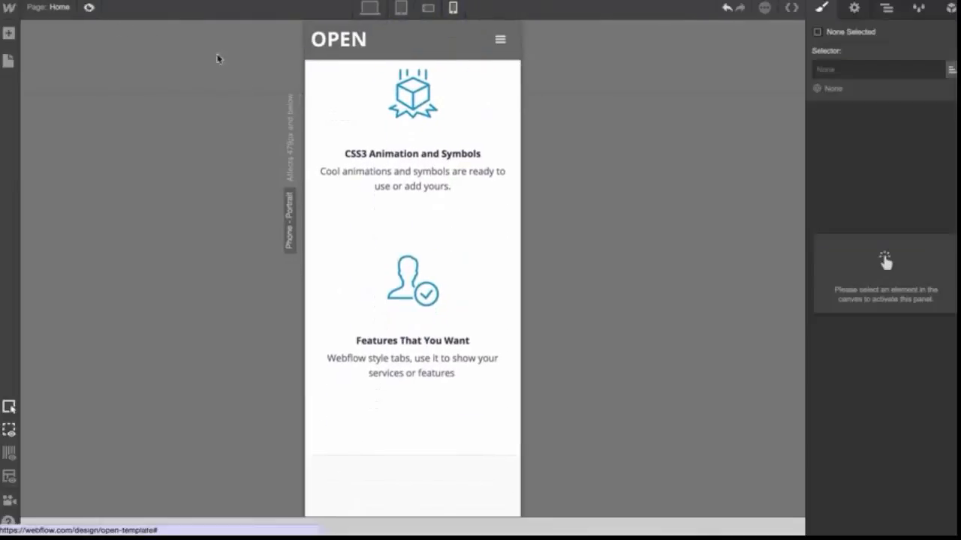
scroll(481, 217, up, 6)
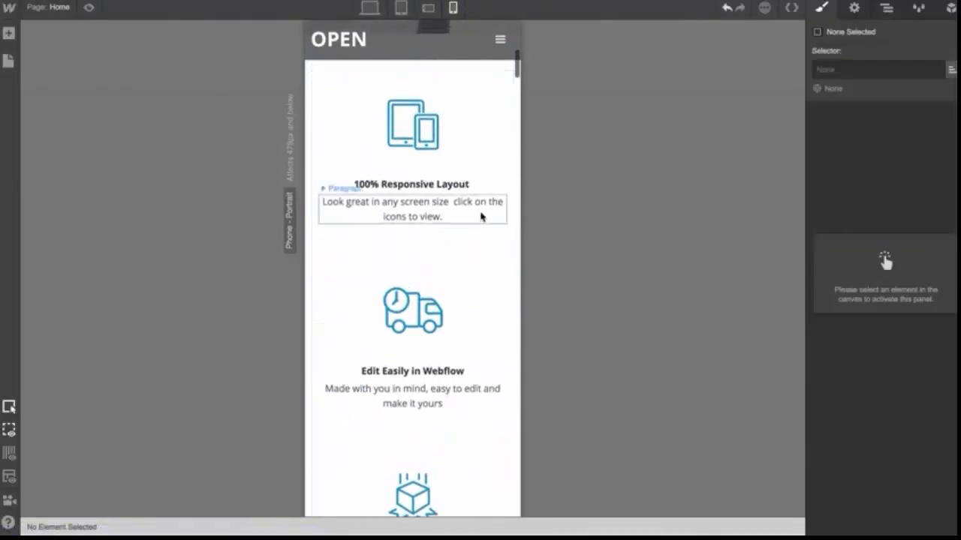
click(496, 167)
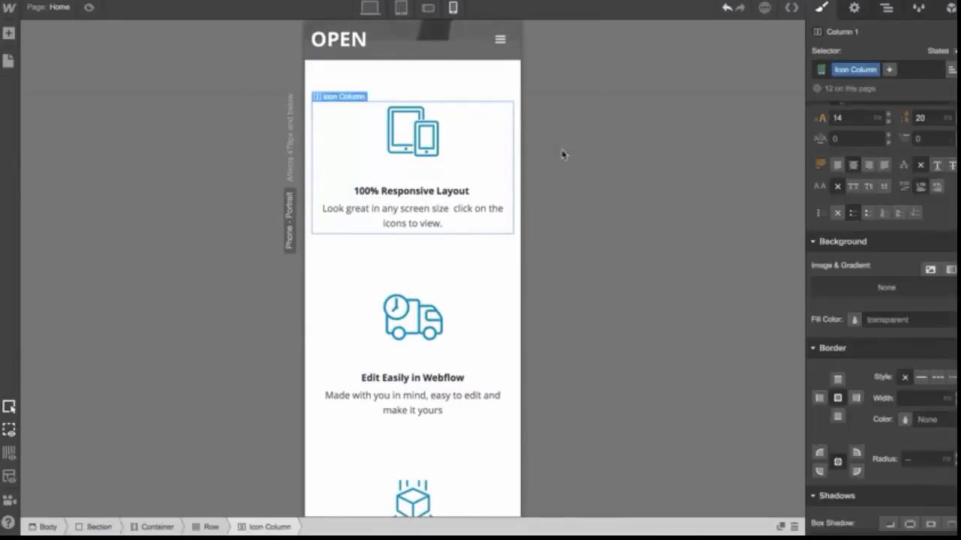
click(854, 7)
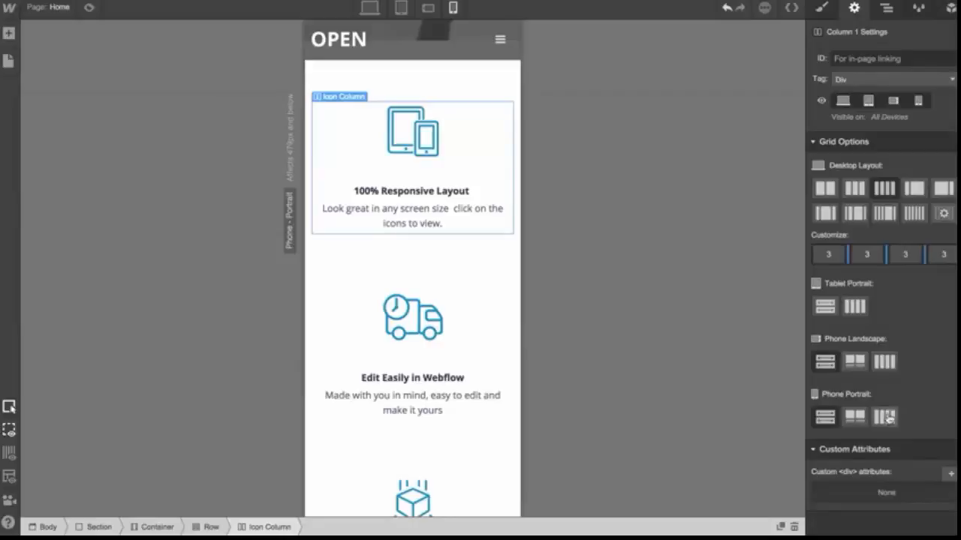
click(888, 419)
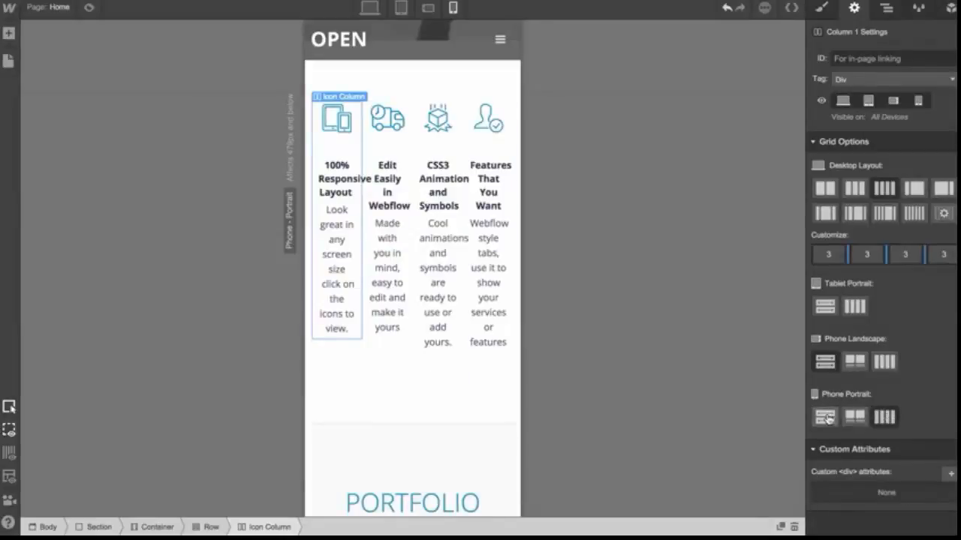
click(826, 418)
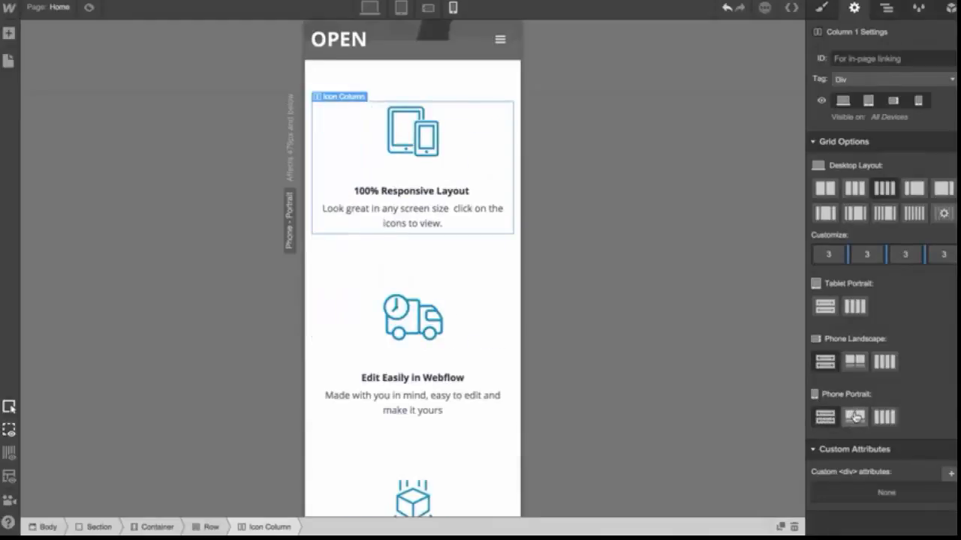
click(855, 418)
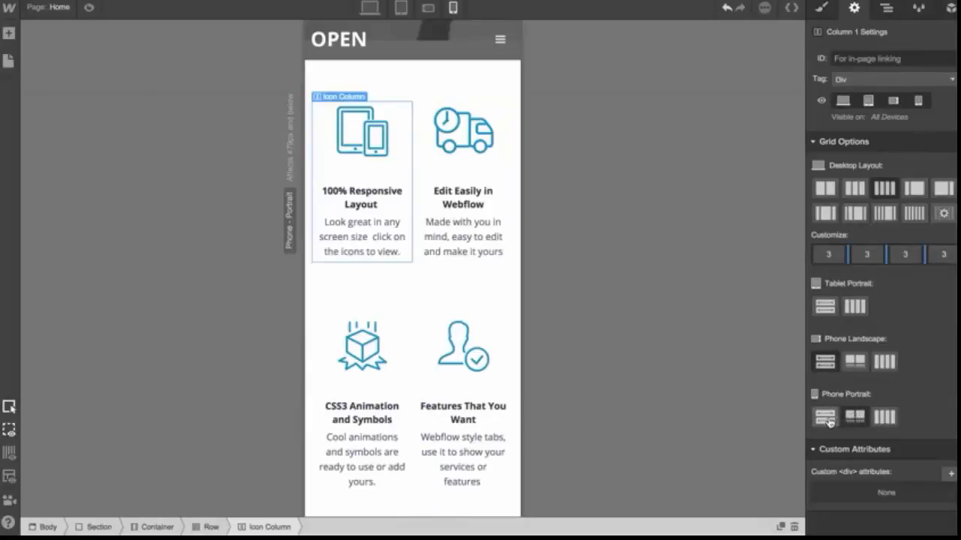
Set the first services icon column's phone portrait layout to a single stacked column
click(825, 418)
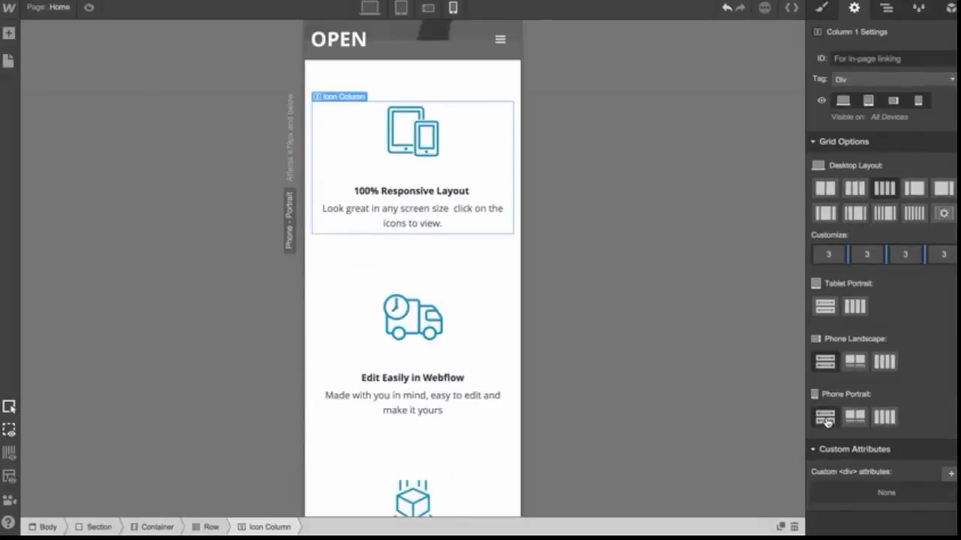
scroll(435, 321, up, 2)
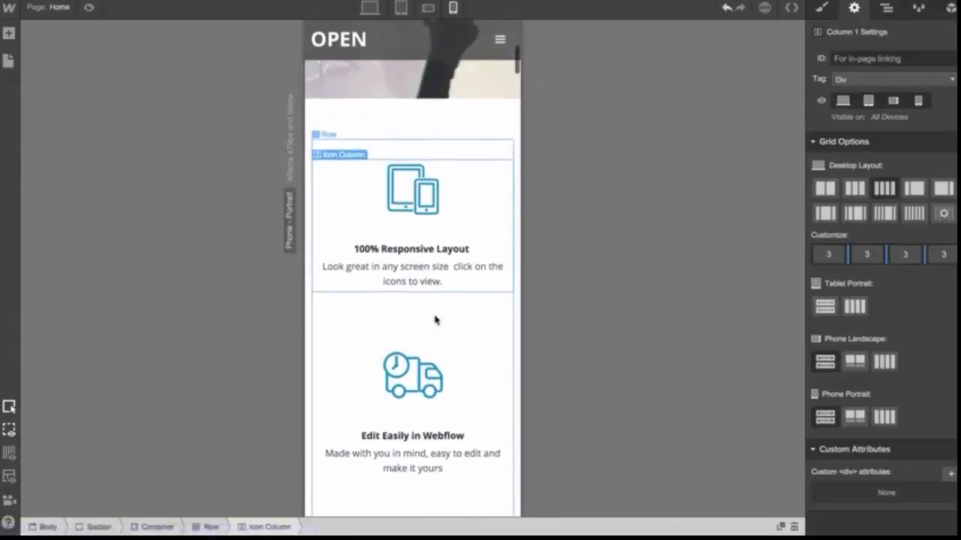
scroll(455, 360, down, 3)
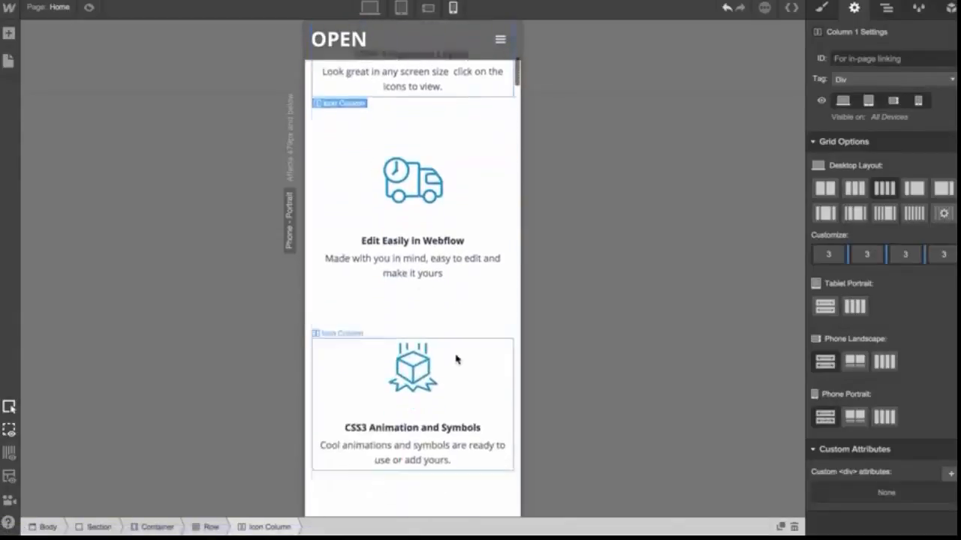
At the tablet breakpoint, select the third icon column and set its tablet portrait layout to four columns
click(401, 8)
click(424, 141)
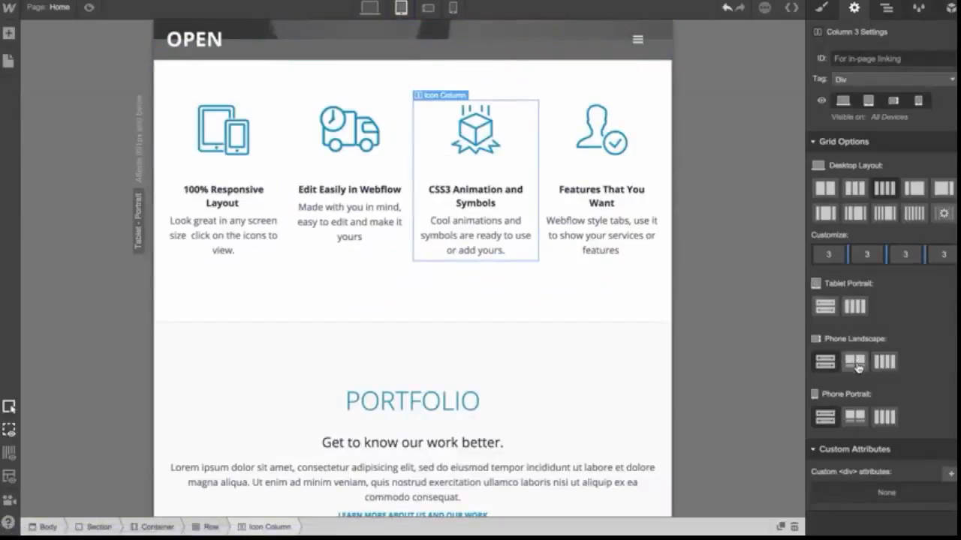
click(825, 306)
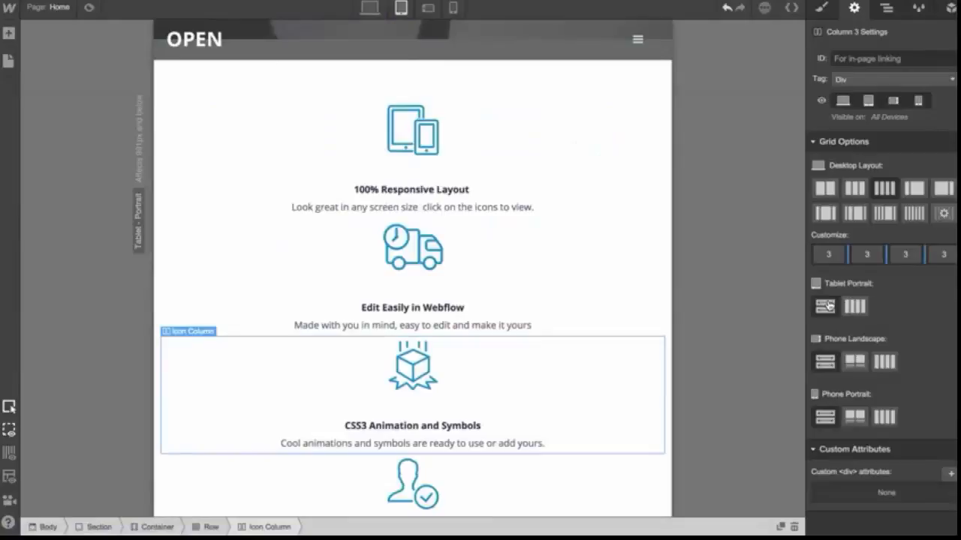
click(854, 306)
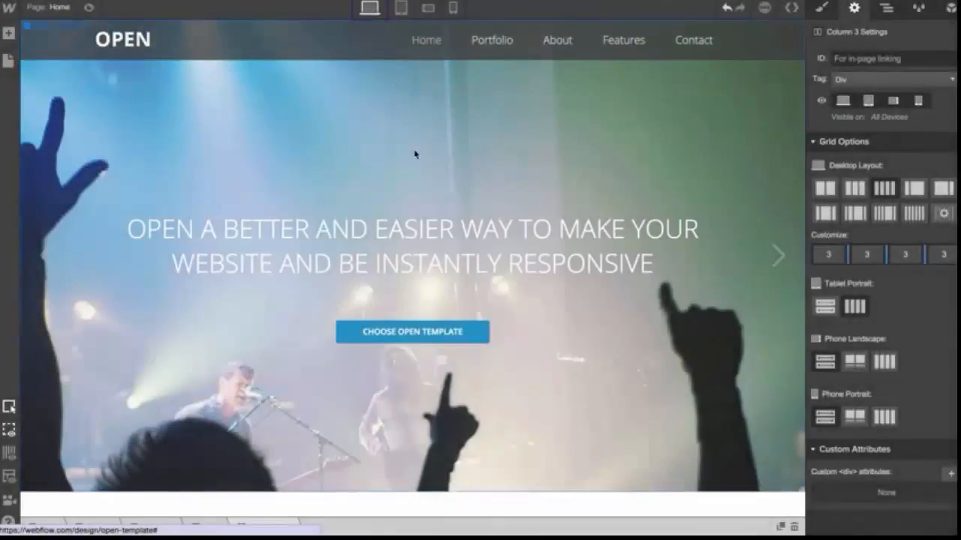
At desktop, select the hero slide and hide its hero3.jpg background image
scroll(435, 285, down, 1)
scroll(436, 289, down, 2)
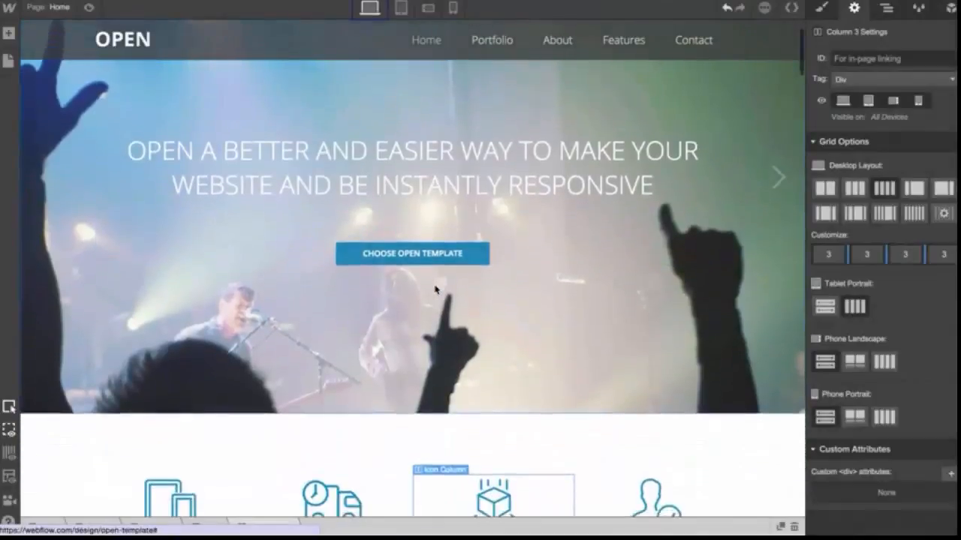
scroll(435, 290, up, 1)
scroll(435, 289, up, 2)
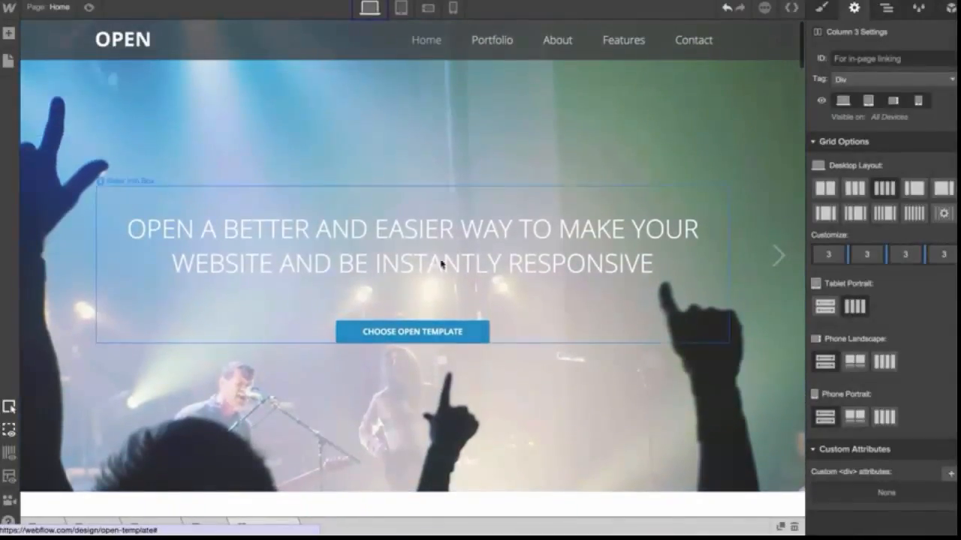
click(532, 123)
click(822, 9)
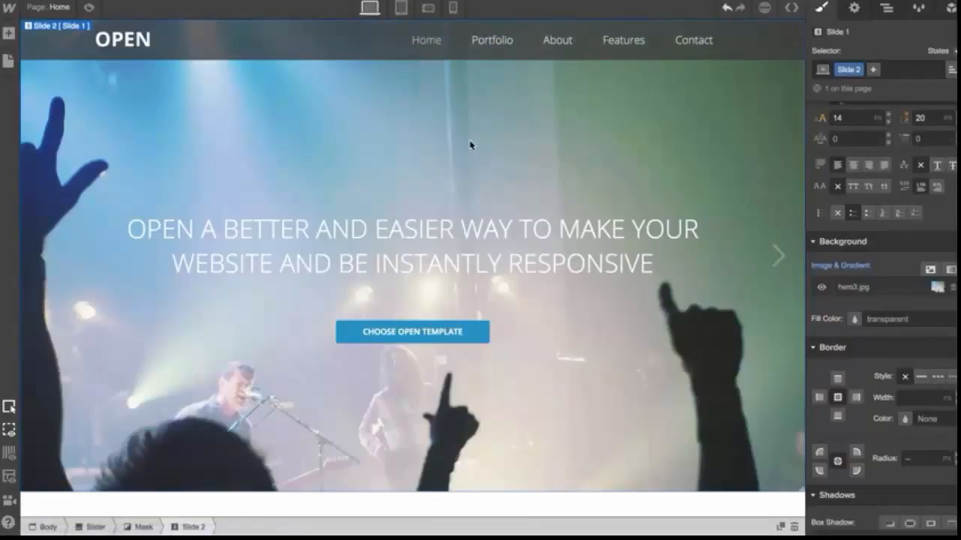
click(821, 289)
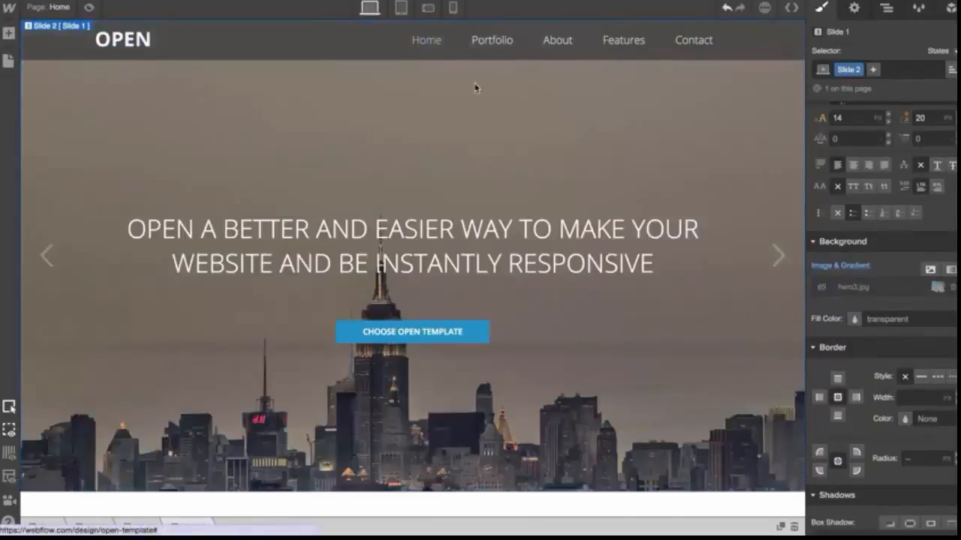
Check the hero slide across phone, tablet and desktop breakpoints, then show the hero3.jpg background image again
click(427, 8)
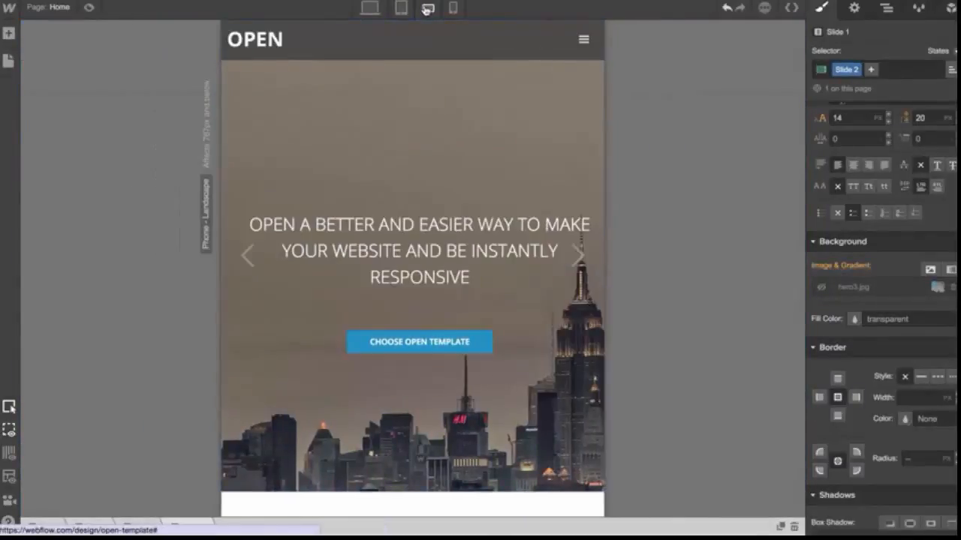
click(452, 9)
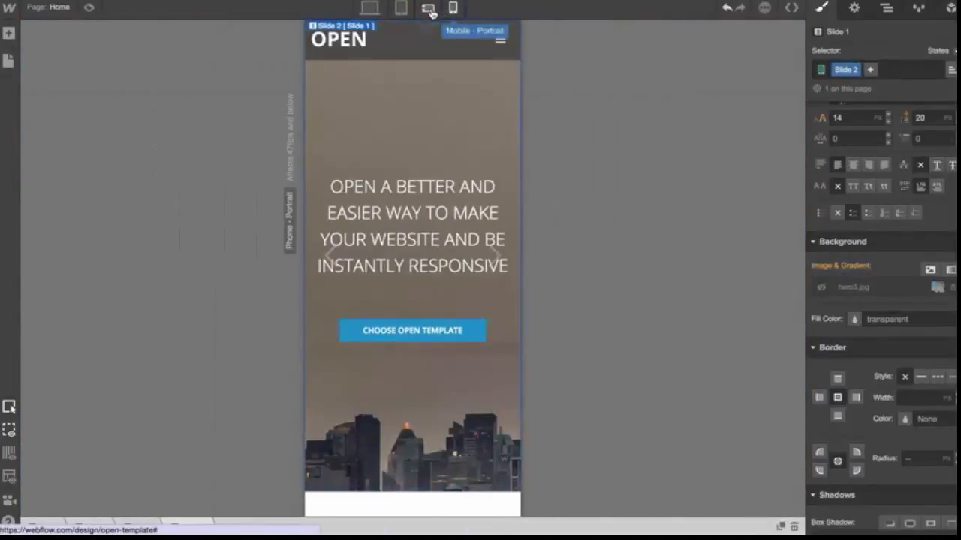
click(428, 8)
click(400, 8)
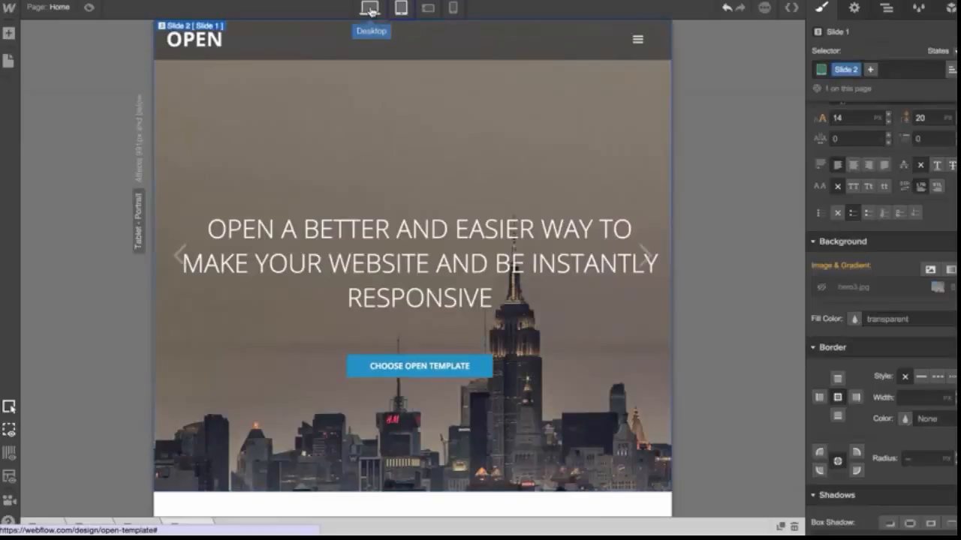
click(370, 8)
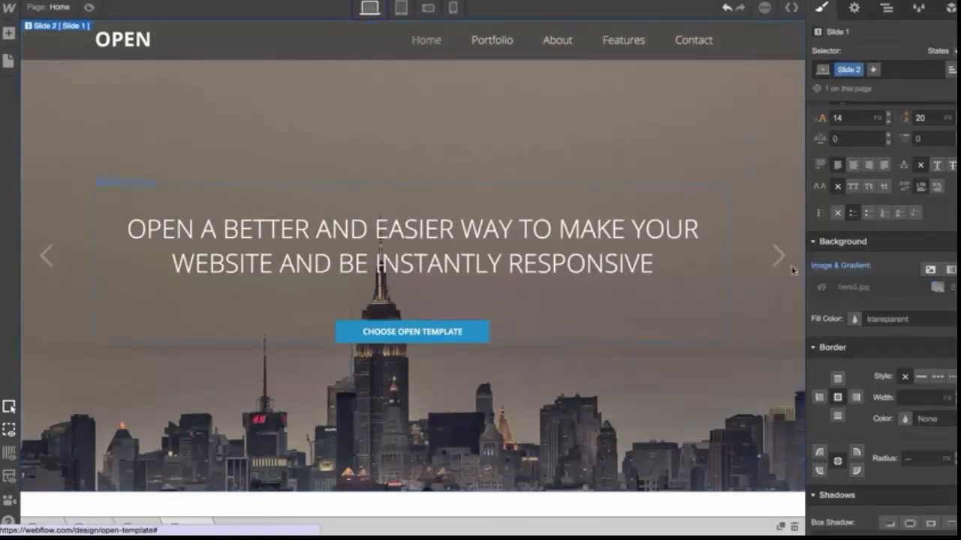
click(821, 288)
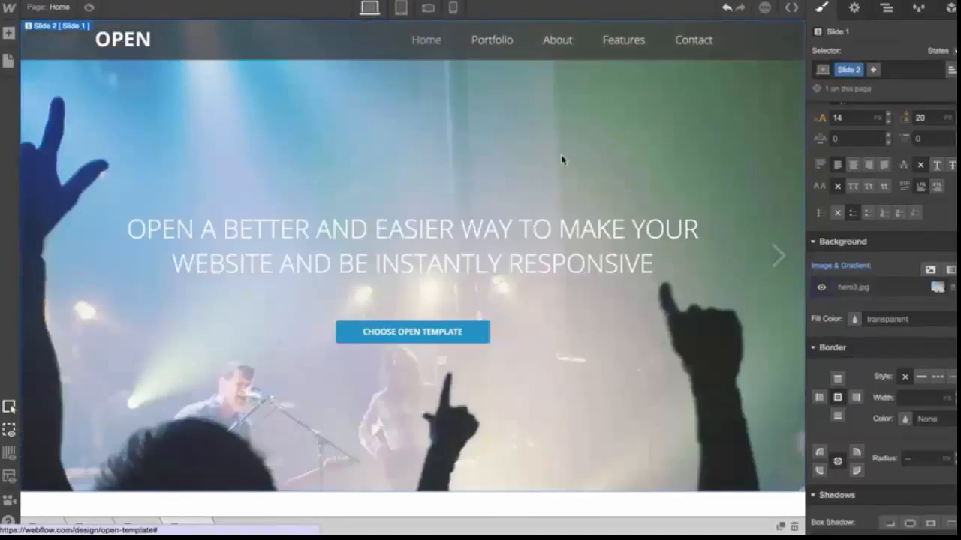
At phone portrait, select the hero title text and set its font size to 46 and color to #363636
click(452, 9)
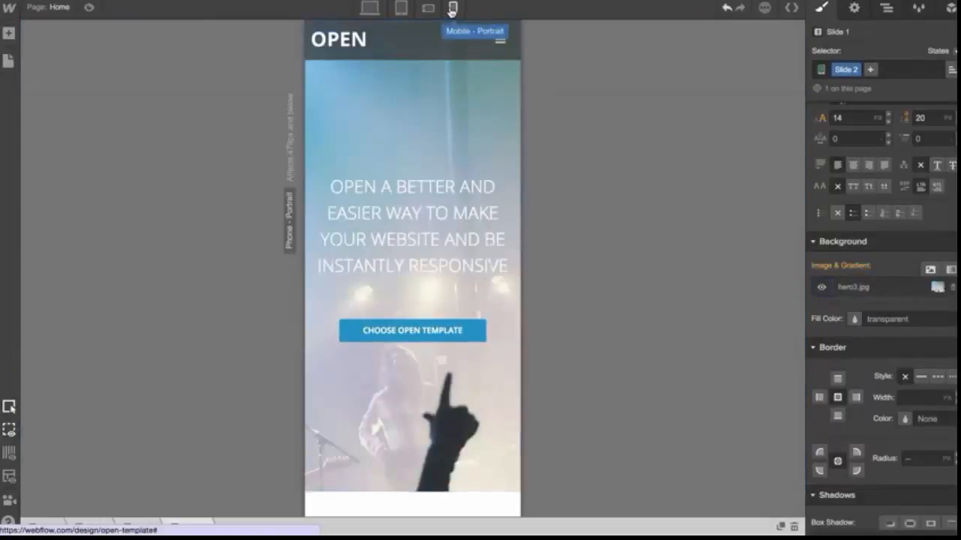
click(429, 208)
scroll(924, 216, up, 10)
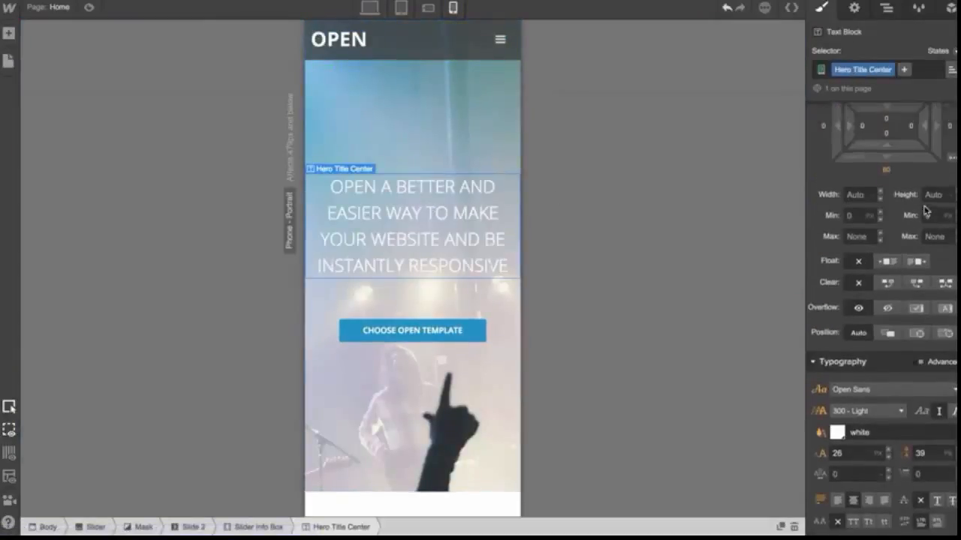
scroll(925, 216, down, 3)
drag(889, 339, 884, 338)
click(838, 318)
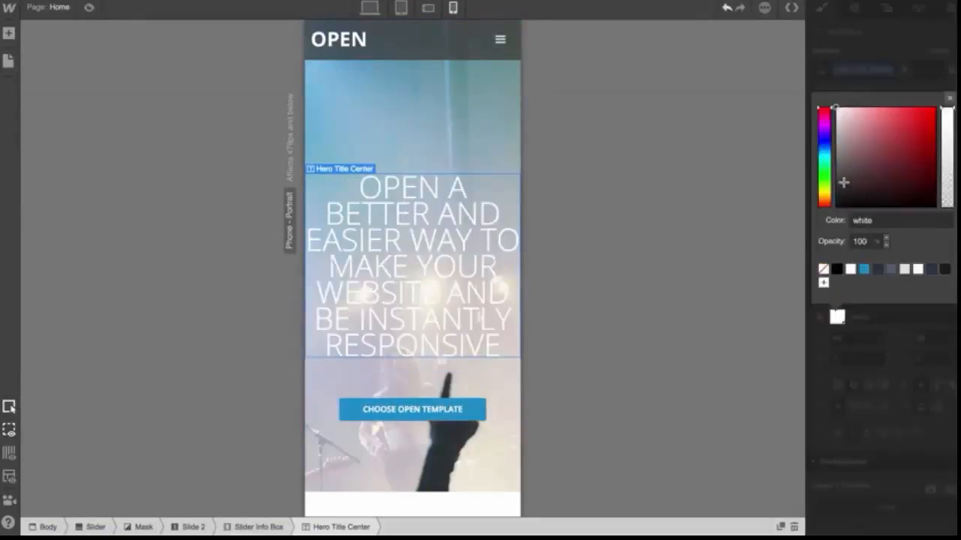
click(836, 186)
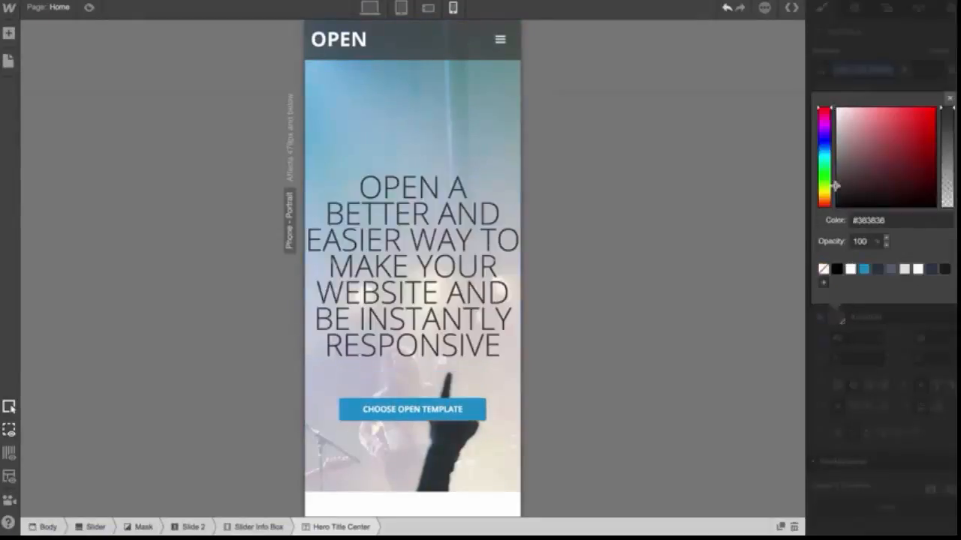
Switch through phone landscape, tablet, desktop and phone portrait breakpoints to compare the hero title
click(427, 7)
click(402, 8)
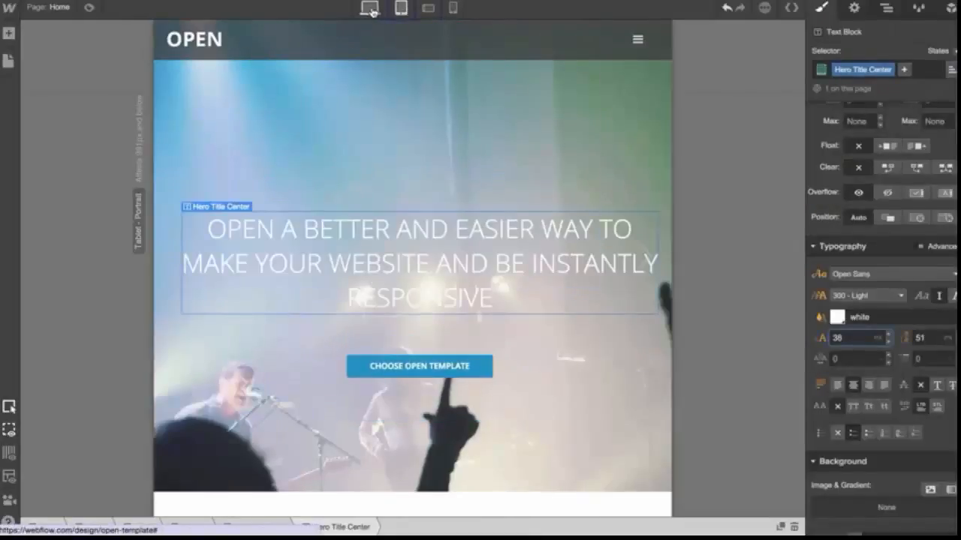
click(369, 7)
click(454, 8)
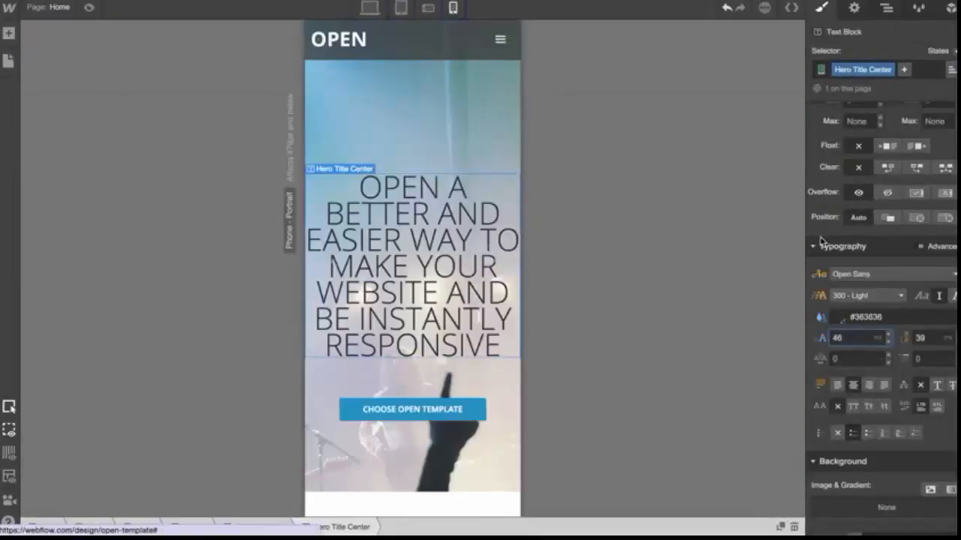
Raise the hero title's phone portrait line height to 45 and compare it with phone landscape
click(957, 336)
click(957, 335)
click(957, 335)
click(957, 335)
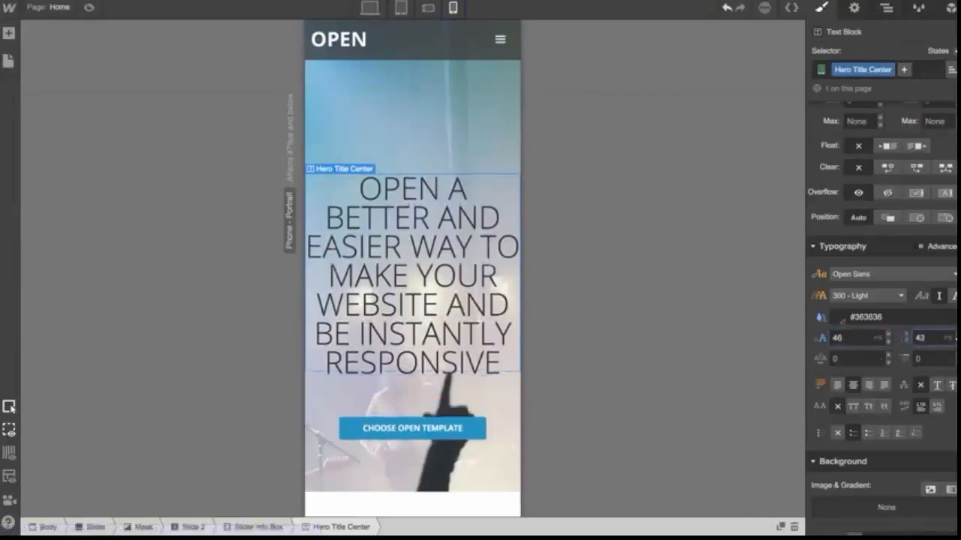
click(957, 336)
click(957, 335)
click(427, 9)
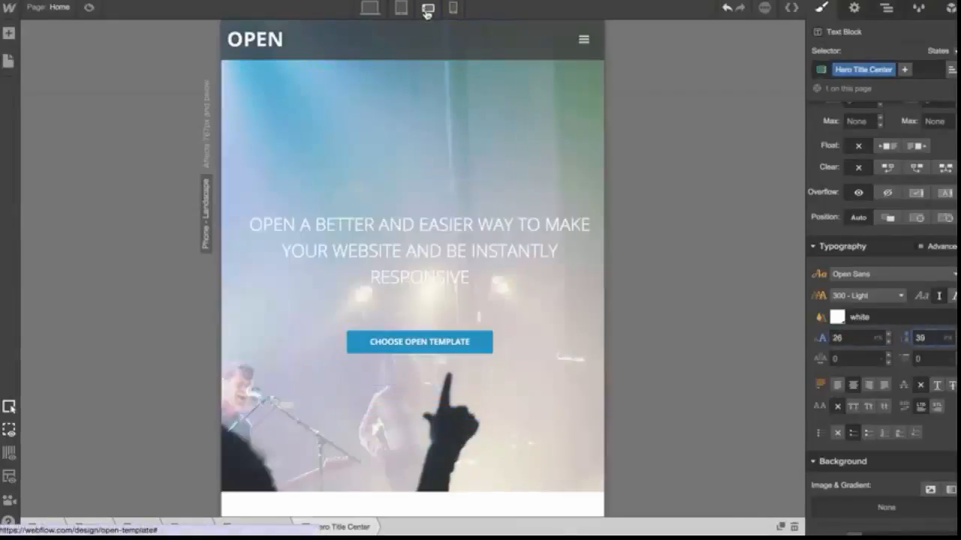
click(452, 9)
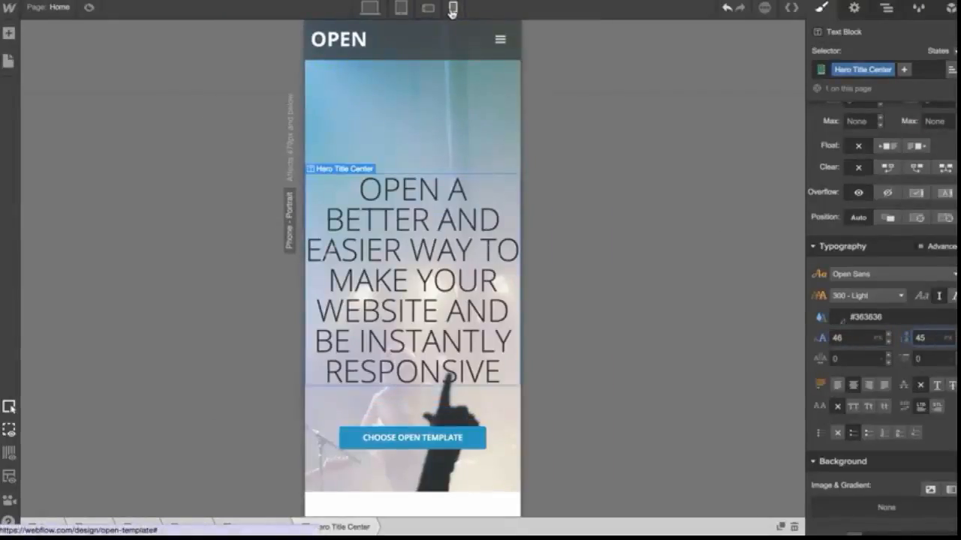
Adjust the hero title's top margin at phone portrait
scroll(855, 218, up, 5)
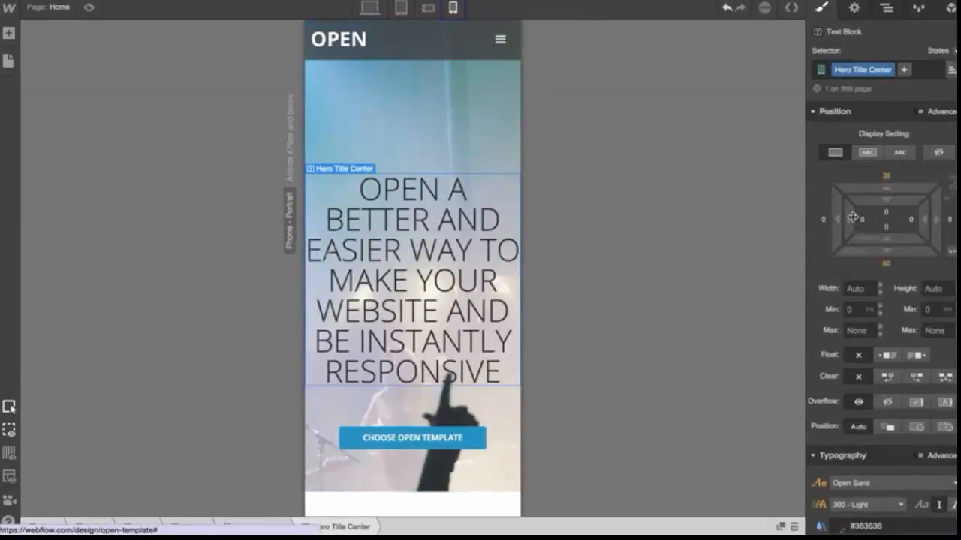
drag(894, 191, 900, 266)
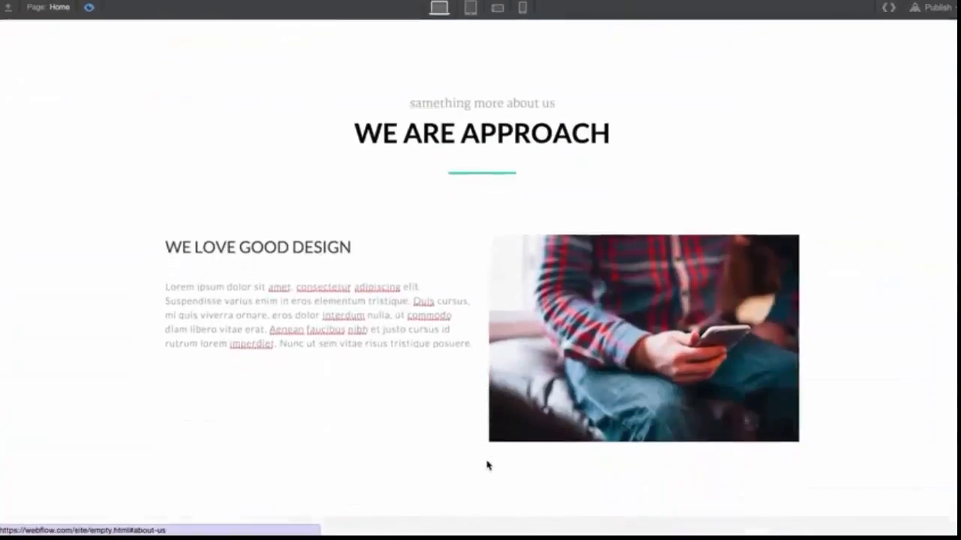
Add a Button element below the paragraph in the 'WE LOVE GOOD DESIGN' column
click(88, 8)
click(9, 34)
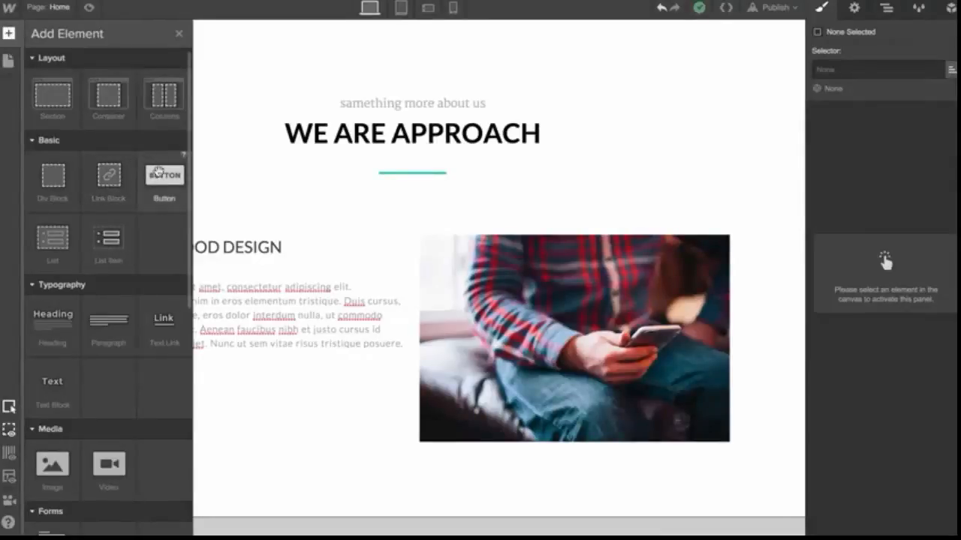
click(179, 33)
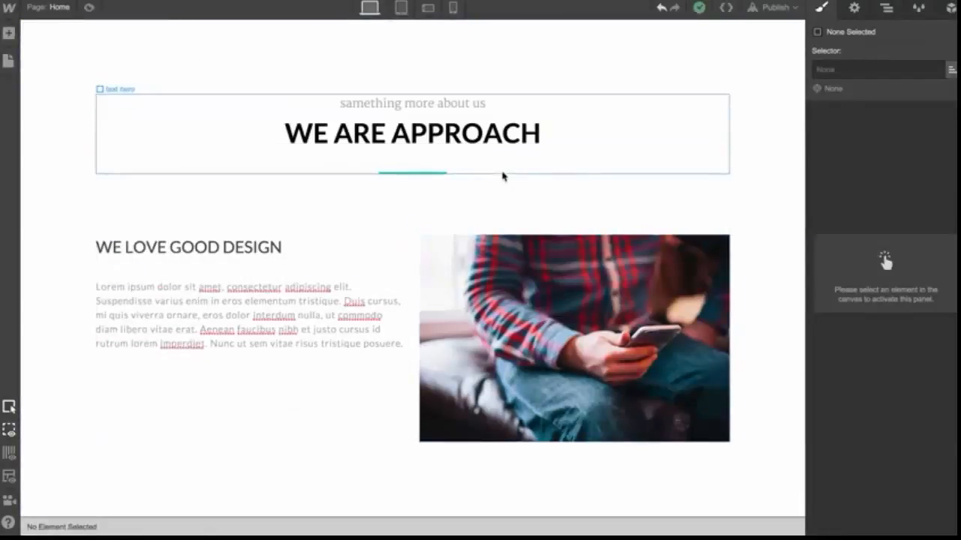
click(9, 35)
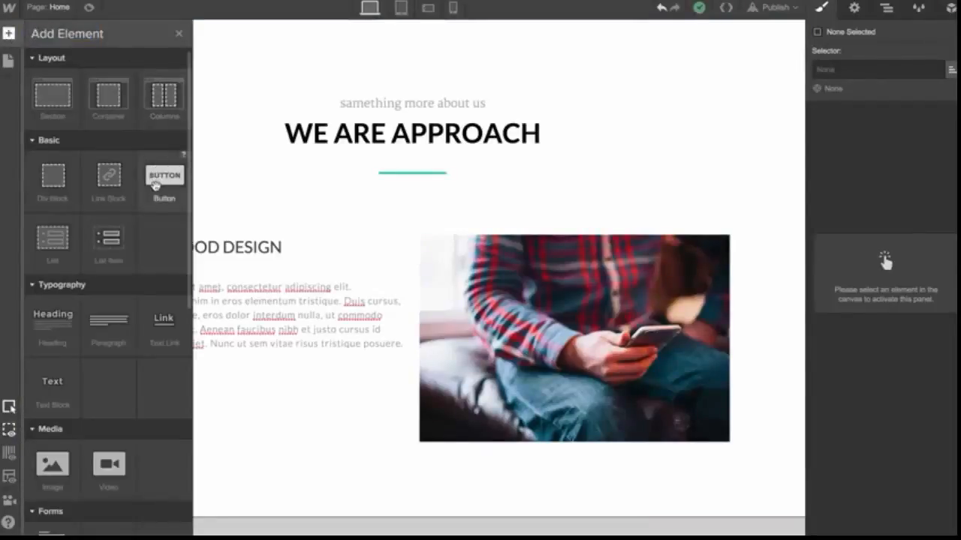
drag(156, 185, 264, 427)
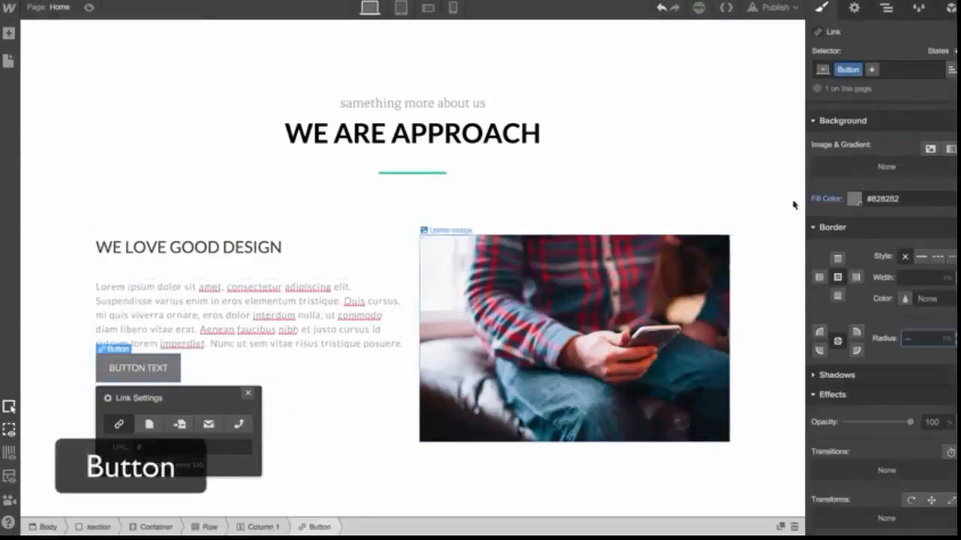
Give the new button the existing Green combo class alongside Button
click(900, 70)
text(g)
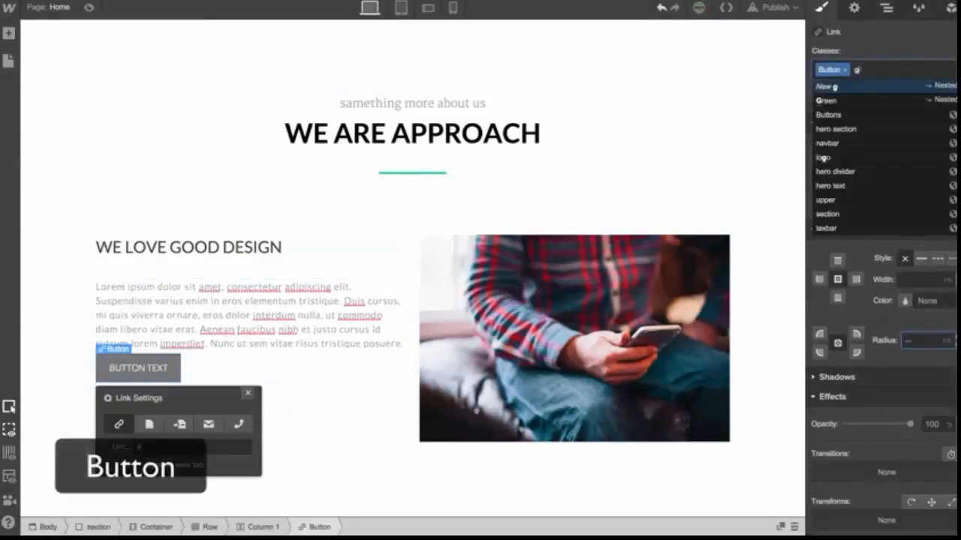
text(reen)
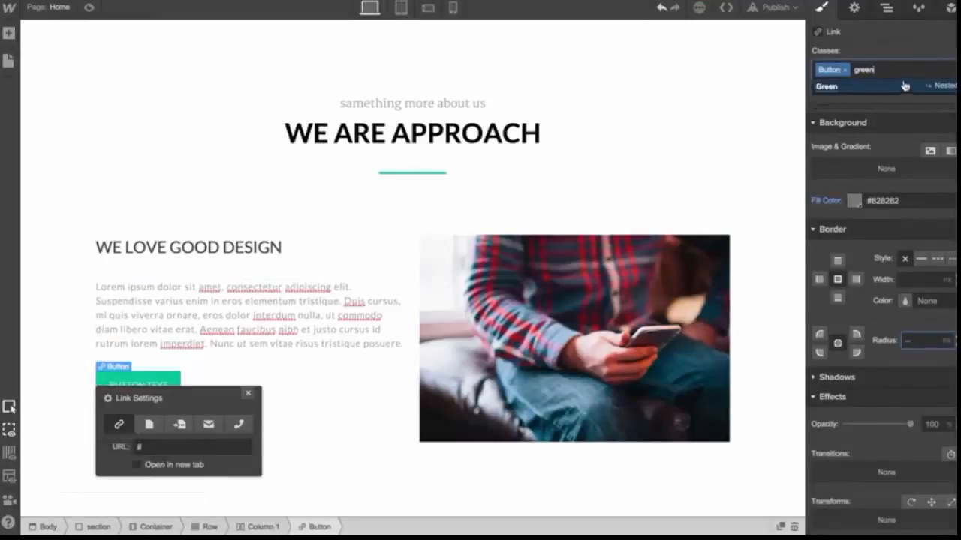
click(905, 89)
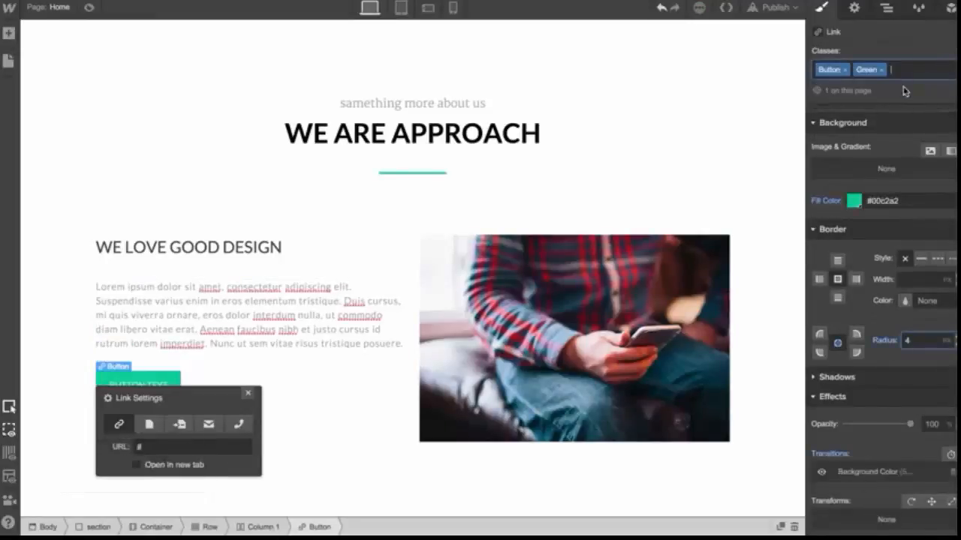
Deselect the button and preview the page to check the green button
click(364, 387)
scroll(364, 388, down, 2)
scroll(365, 388, down, 1)
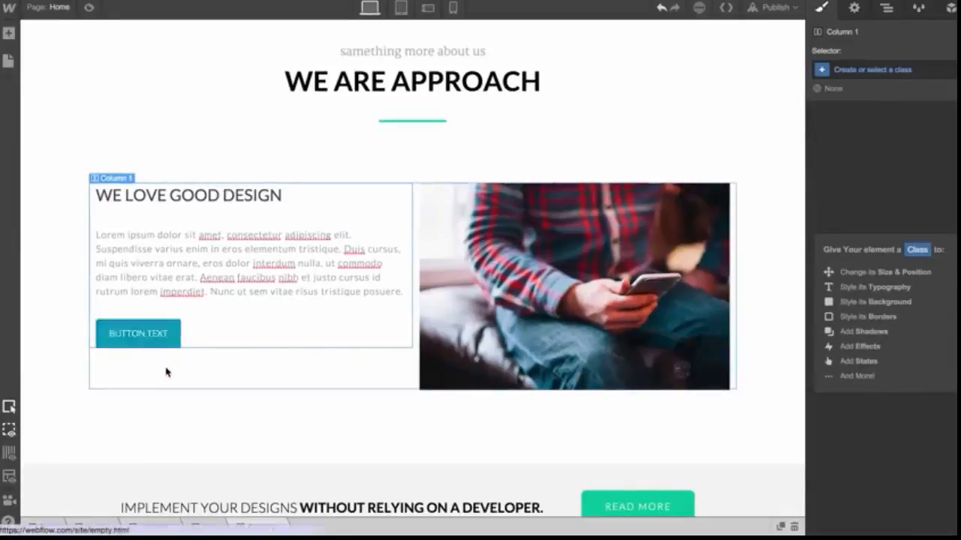
click(88, 7)
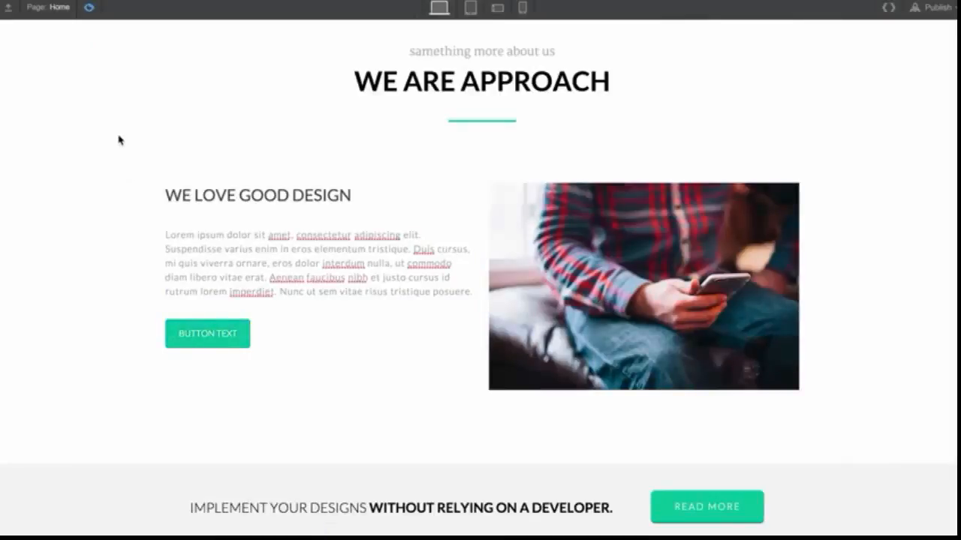
Add a Text Link element beside the green button, then delete it
click(89, 8)
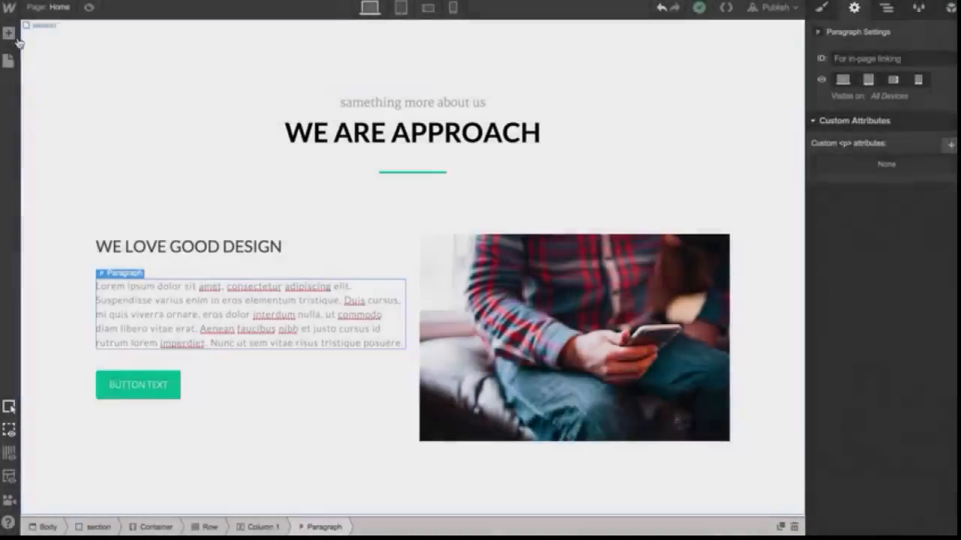
click(8, 33)
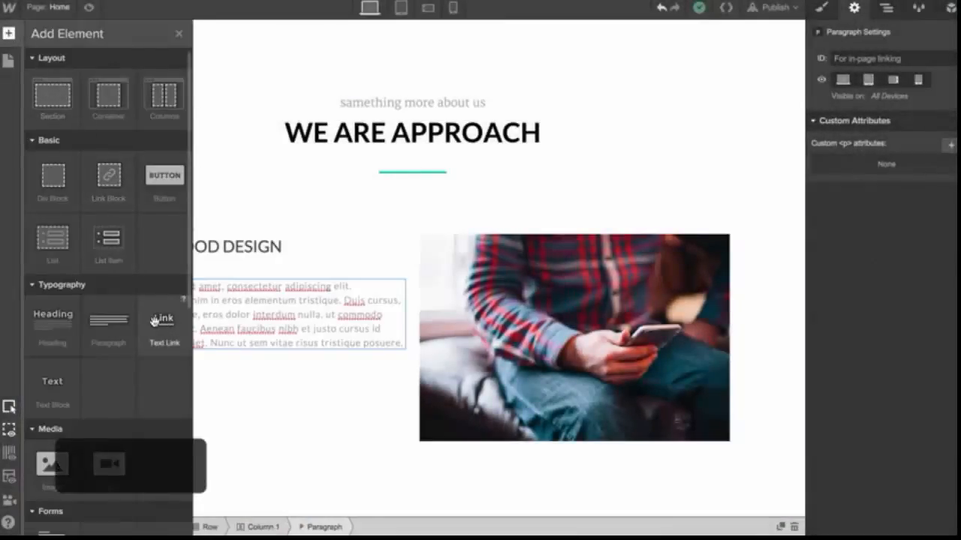
drag(154, 316, 301, 403)
click(315, 429)
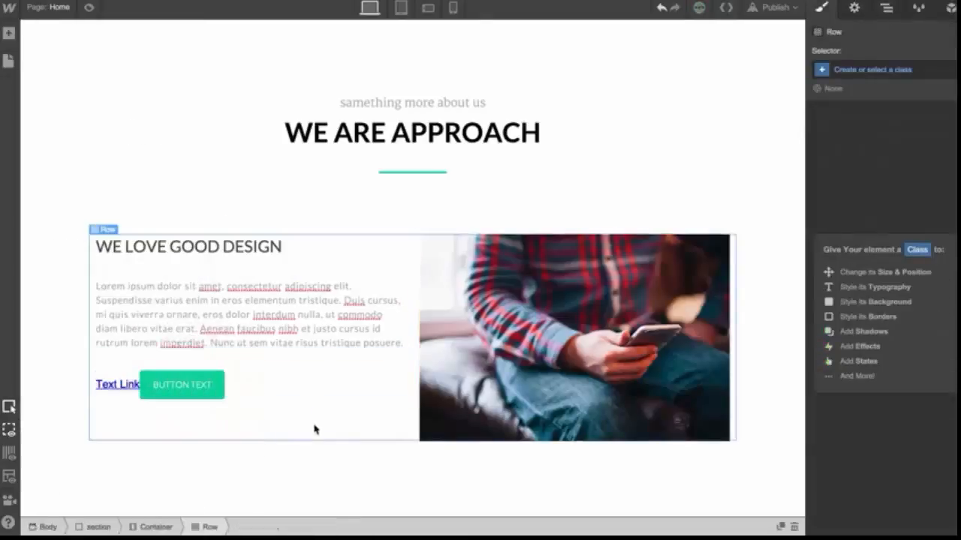
click(120, 384)
key(Delete)
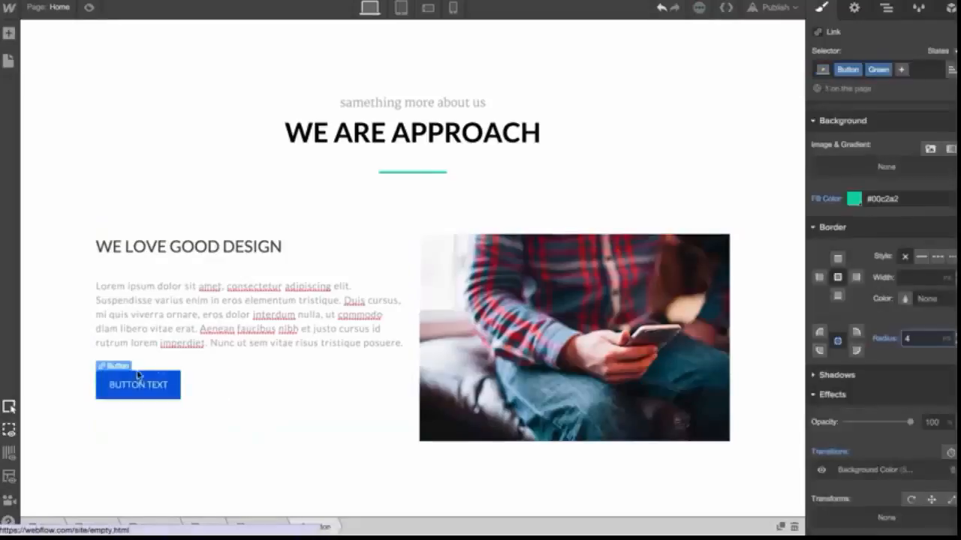
Turn the selected sentence of the paragraph into a link, then undo it
click(233, 333)
double_click(231, 331)
click(201, 332)
drag(201, 334, 204, 347)
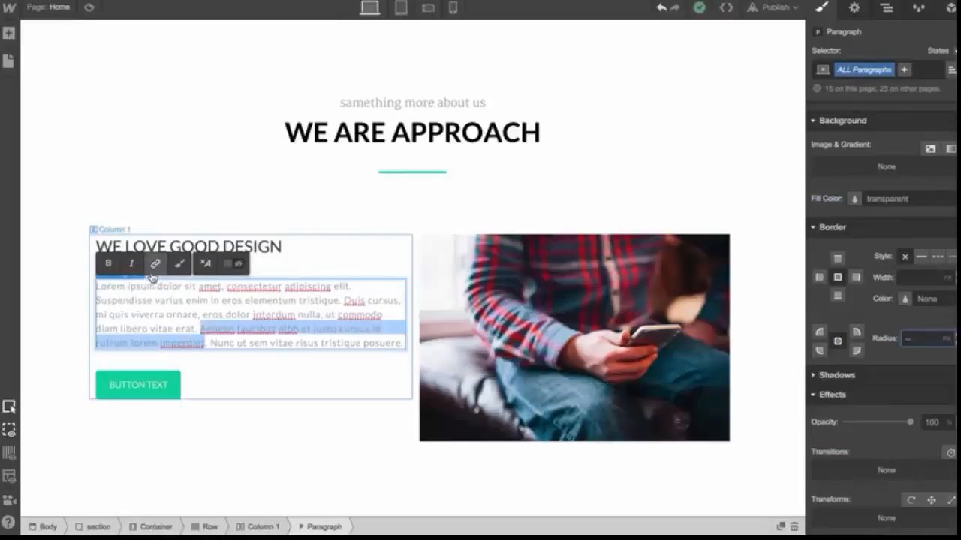
click(155, 264)
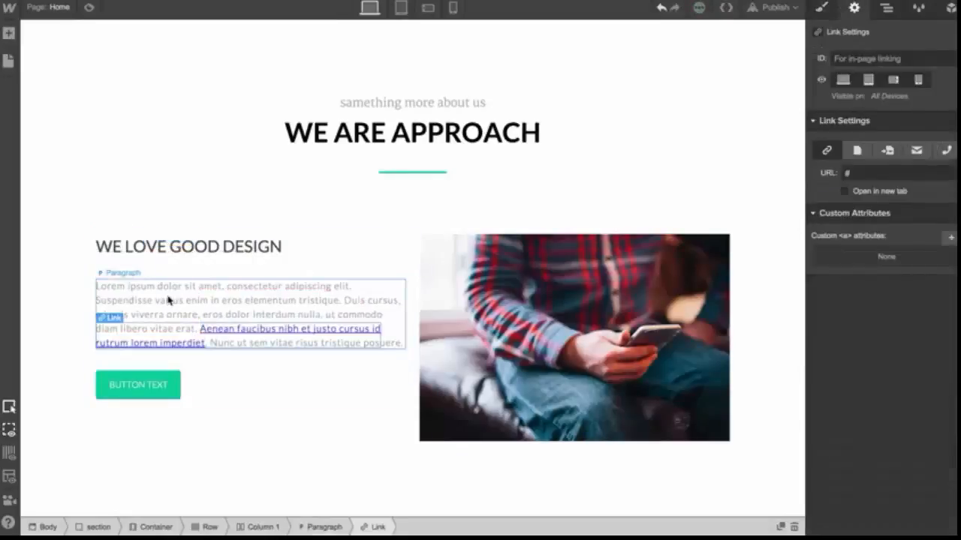
key(ctrl+z)
Select the sentence 'Aenean faucibus nibh et justo cursus id rutrum lorem imperdiet' and make it a text link
double_click(205, 330)
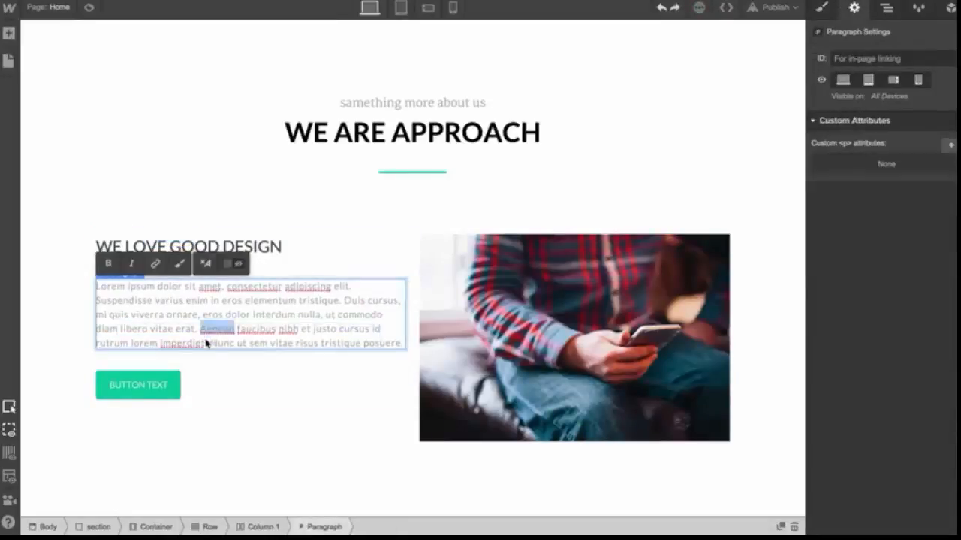
shift+click(203, 345)
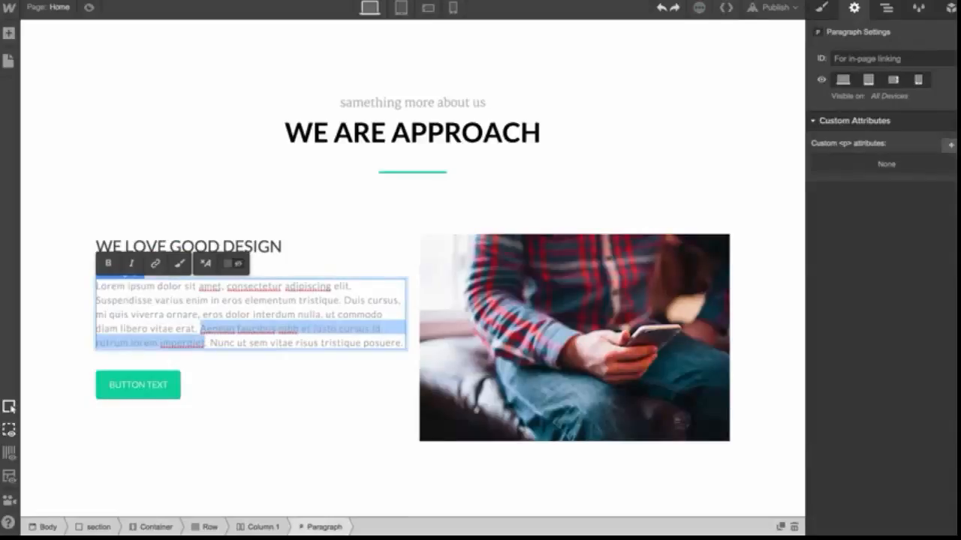
key(ctrl+k)
click(249, 369)
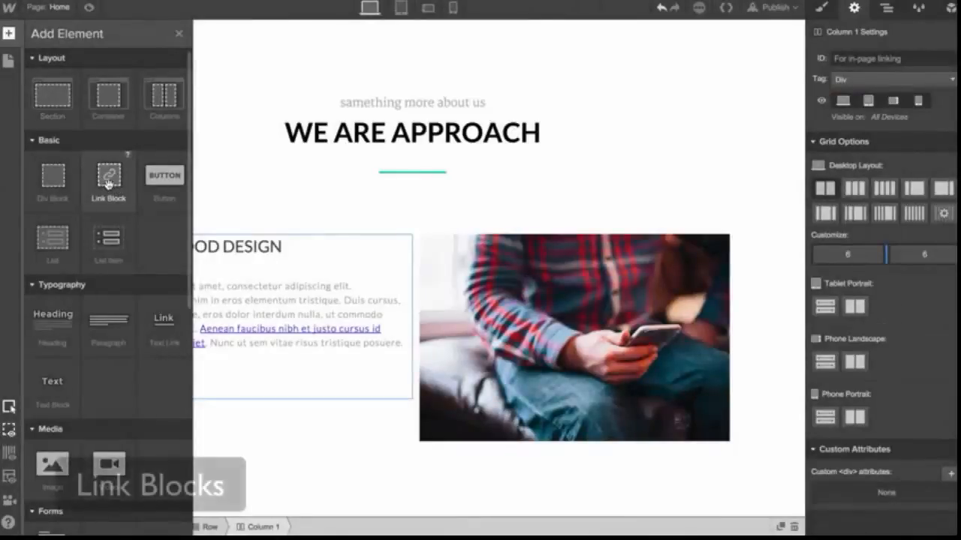
Add a Link Block to the image column and move the demo image inside it
drag(111, 183, 544, 319)
scroll(543, 321, down, 1)
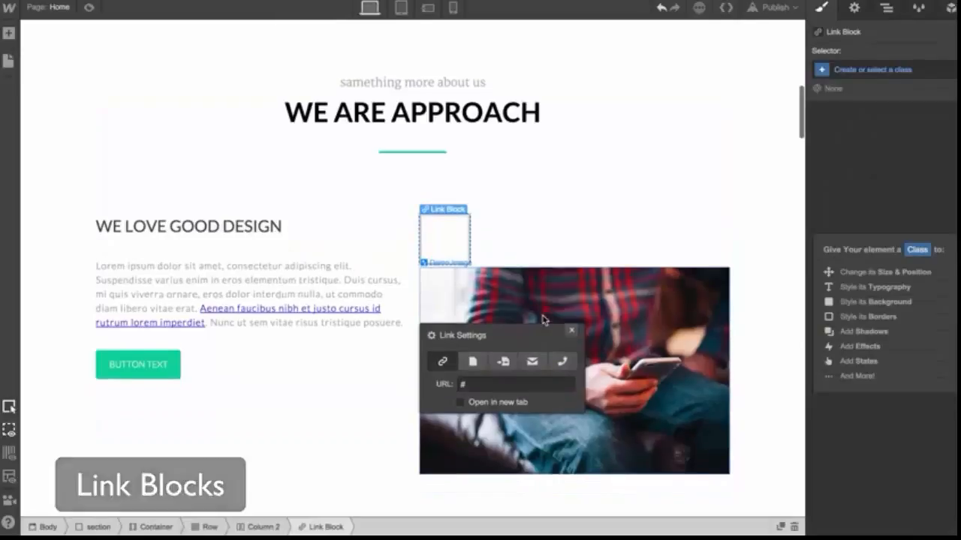
click(579, 255)
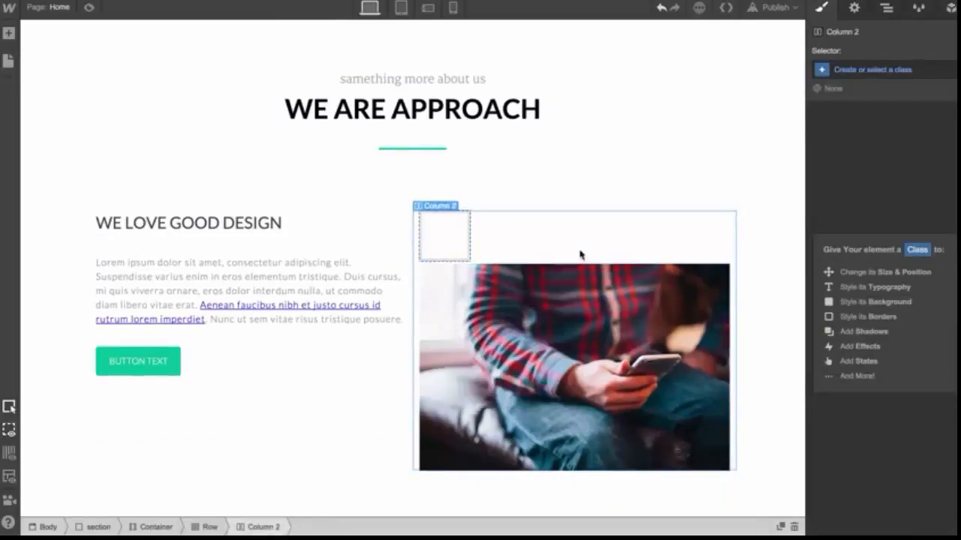
click(562, 326)
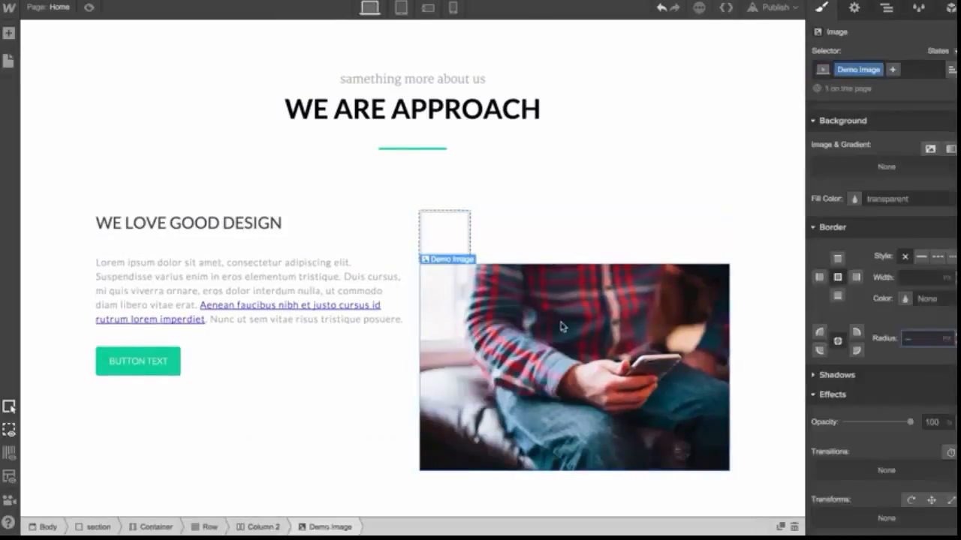
click(90, 8)
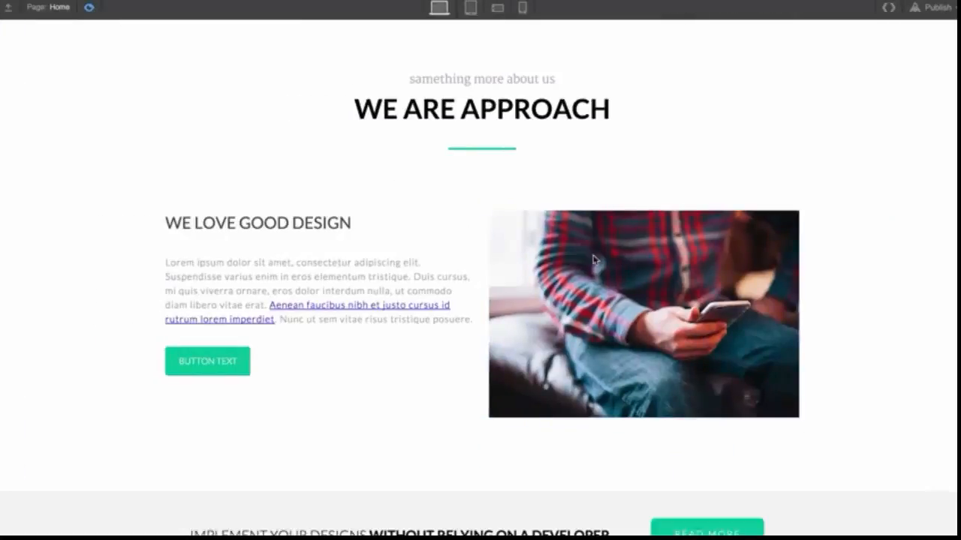
click(90, 9)
drag(496, 316, 452, 258)
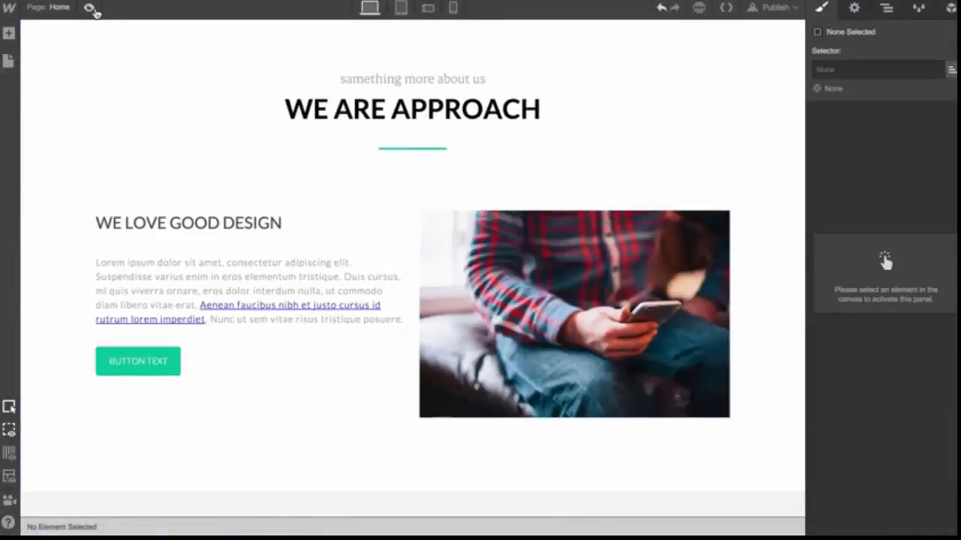
click(90, 8)
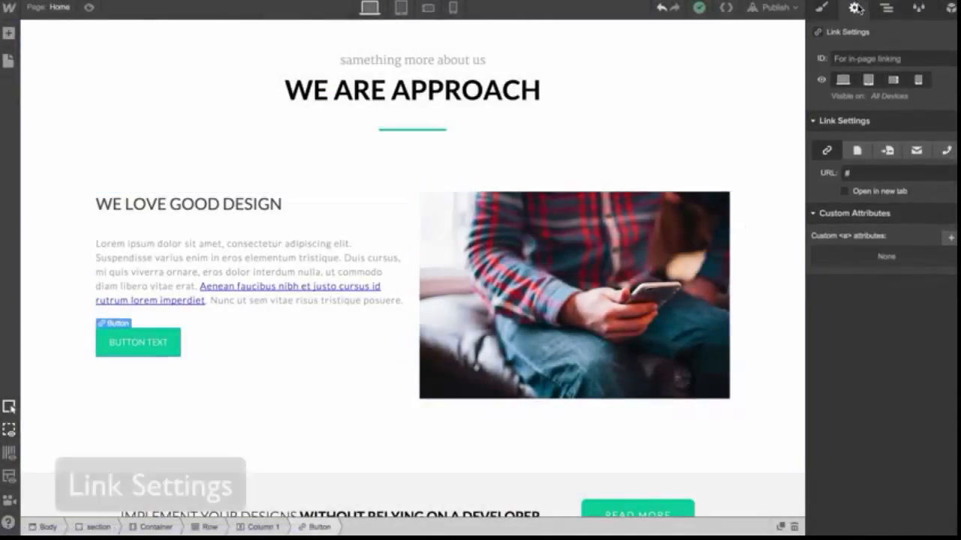
Examine the button's link type options for page, page section, email and phone links
click(854, 153)
click(864, 173)
click(864, 173)
click(887, 151)
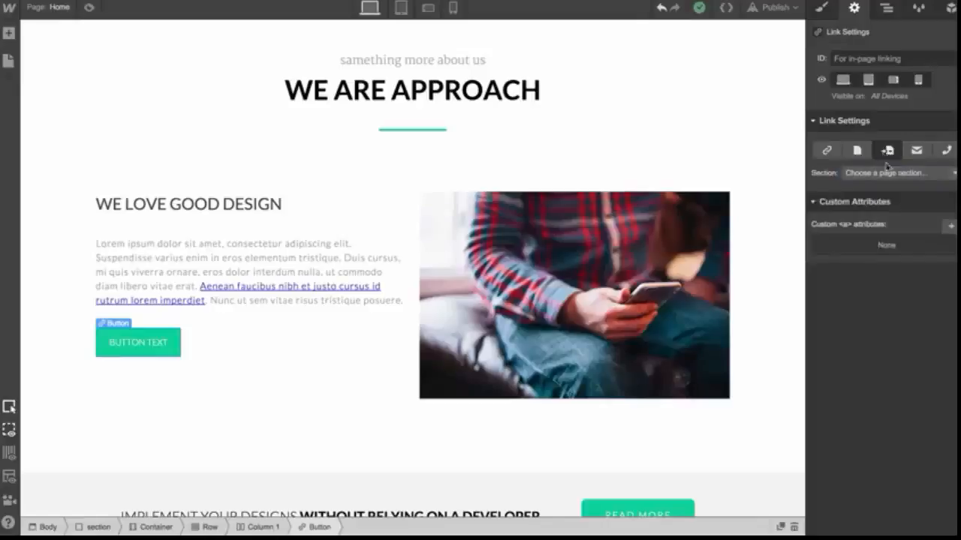
click(888, 172)
click(888, 173)
click(916, 151)
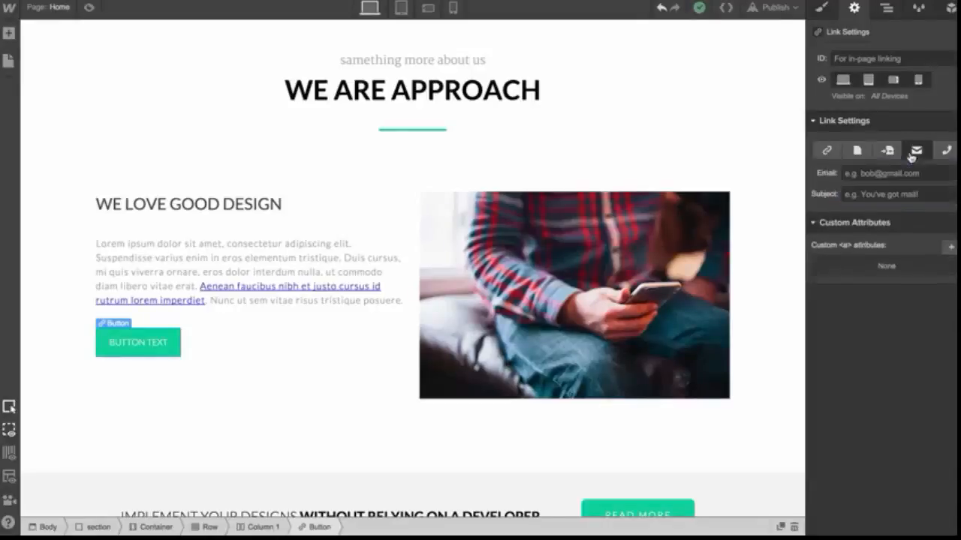
click(944, 153)
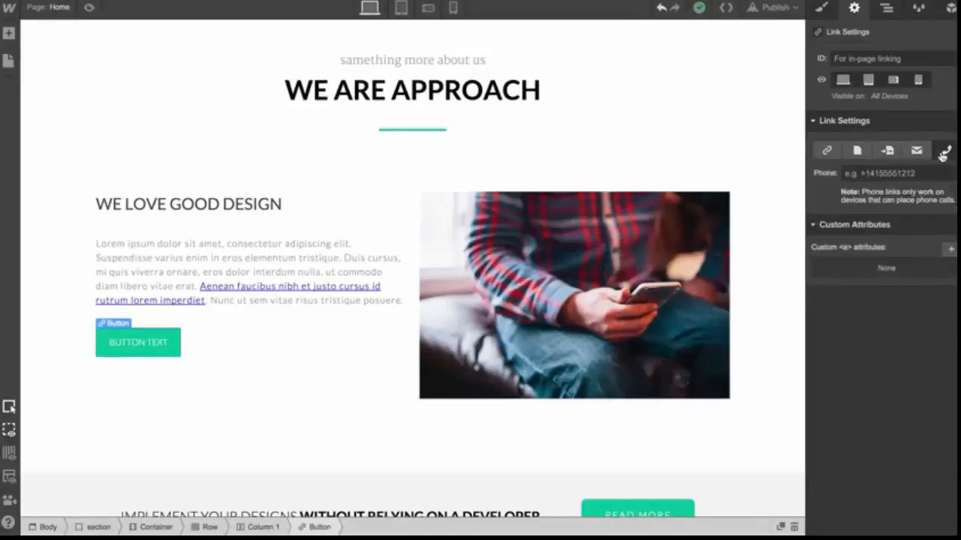
click(828, 152)
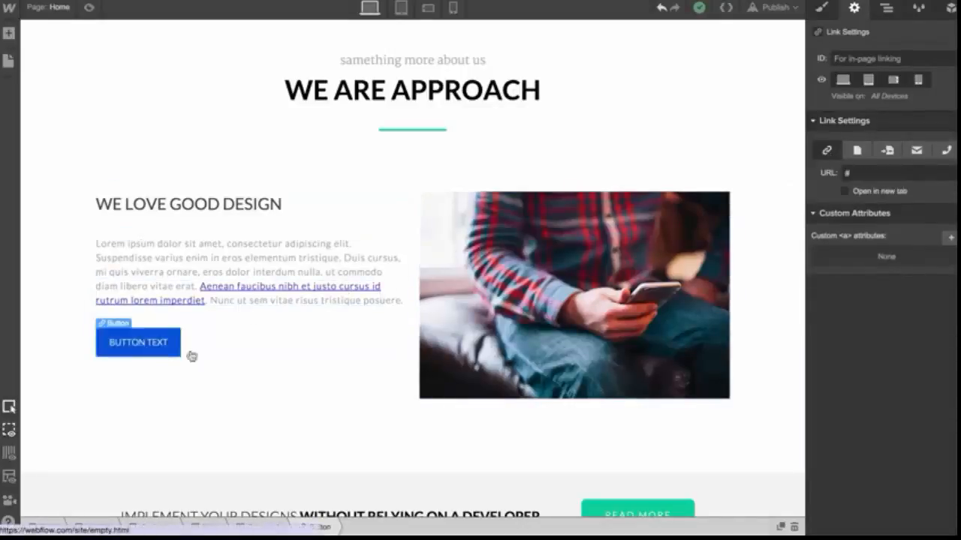
click(863, 173)
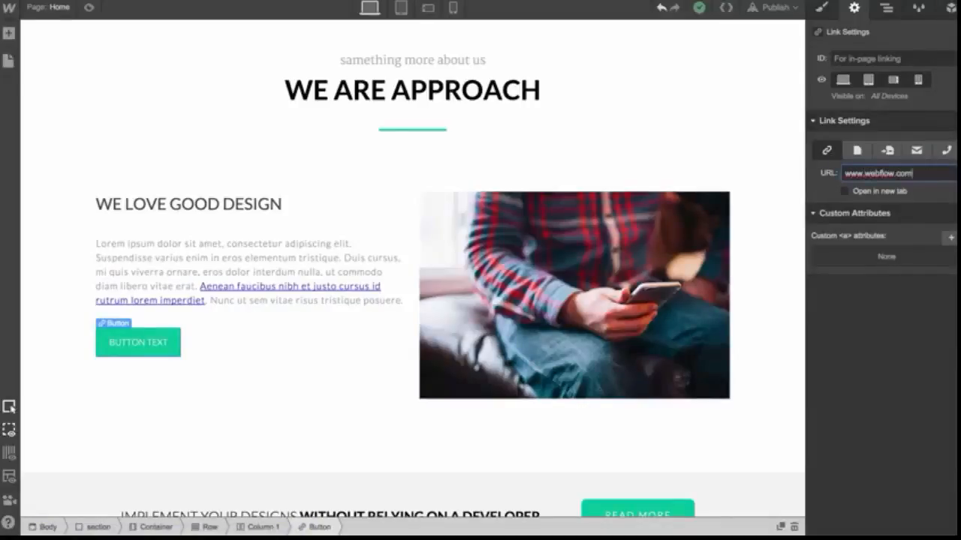
click(878, 192)
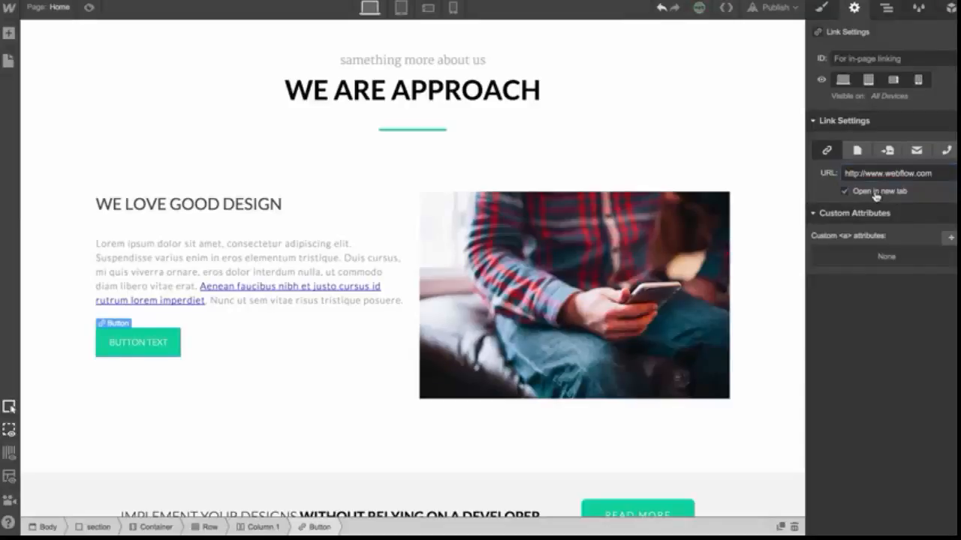
Preview the page and test the button's link
click(89, 8)
click(193, 335)
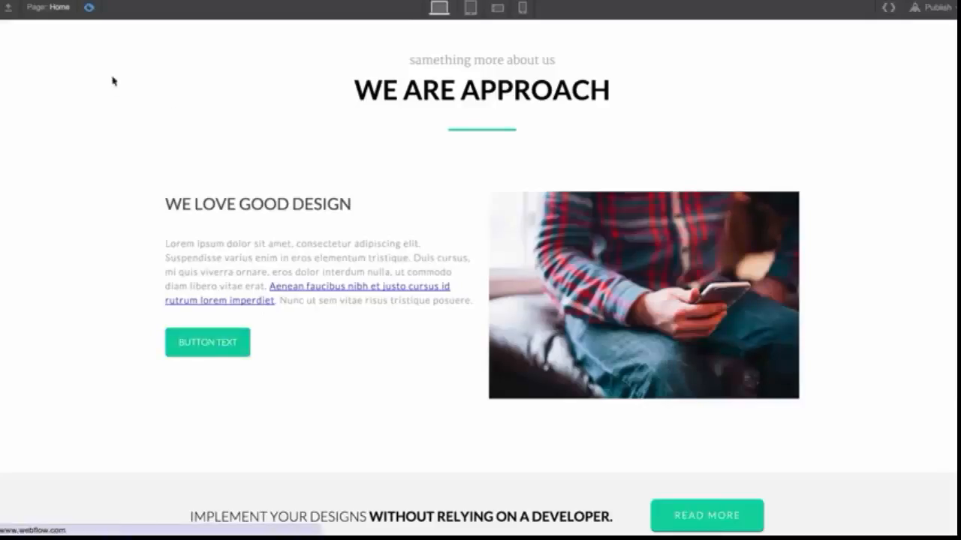
click(88, 9)
Link the paragraph's text link to the Portfolio page
click(225, 288)
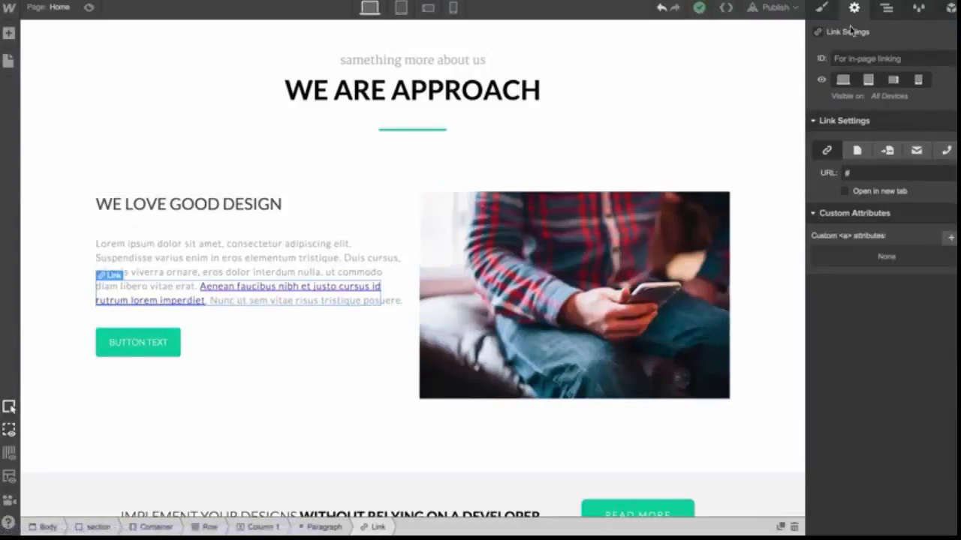
click(859, 150)
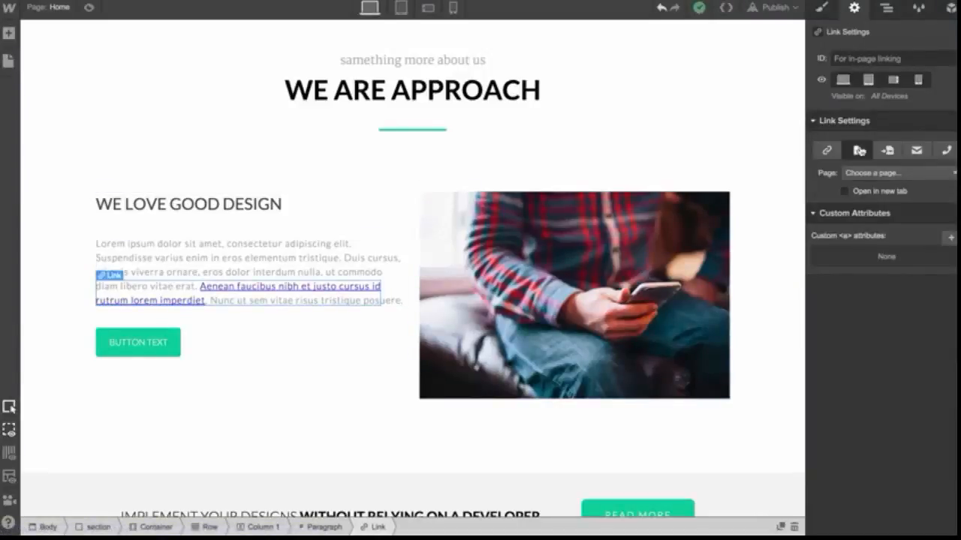
click(860, 173)
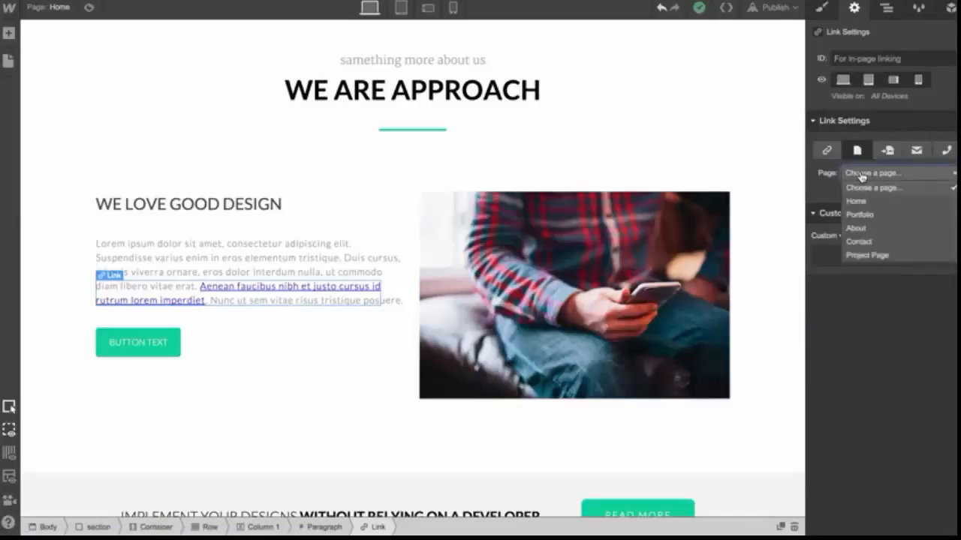
click(881, 215)
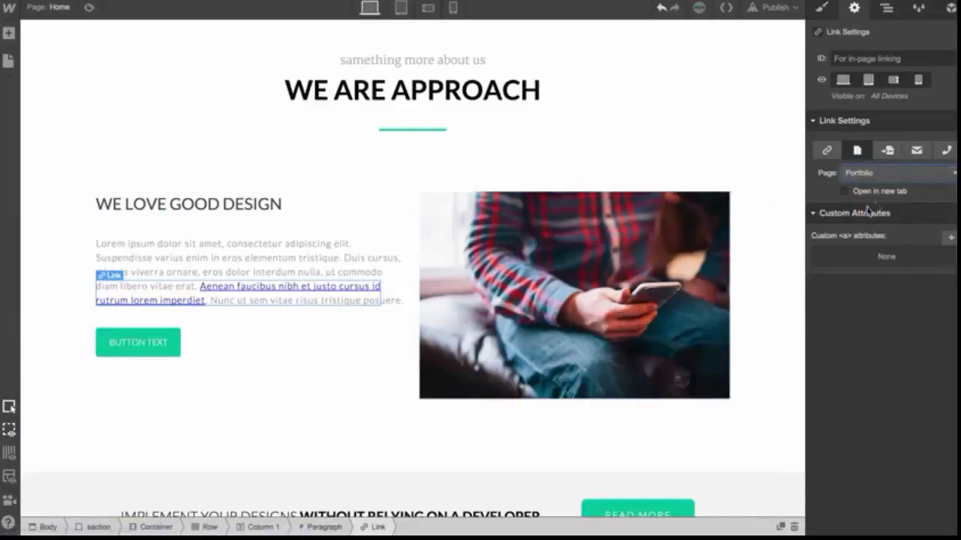
Preview the page and follow the text link to the Portfolio page
click(89, 7)
click(315, 290)
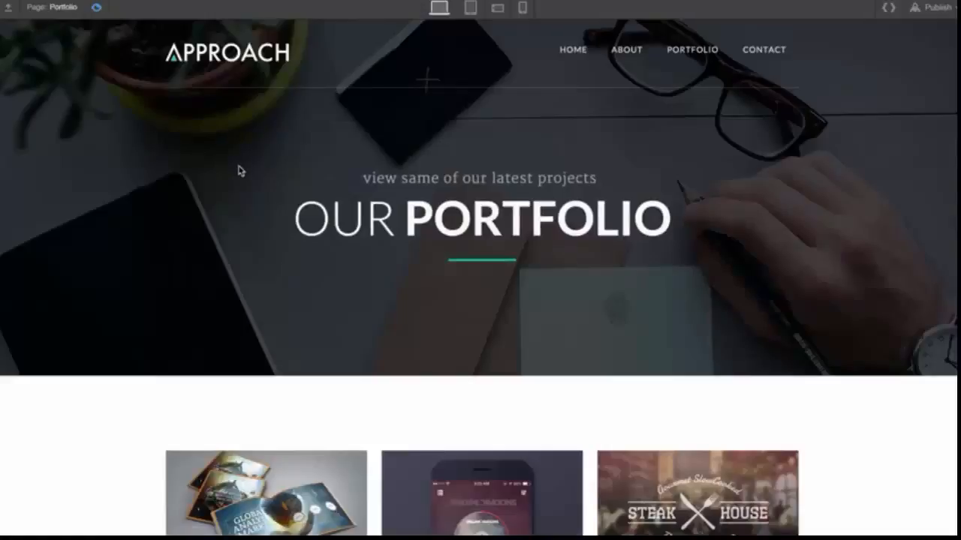
scroll(216, 221, down, 3)
scroll(214, 220, up, 3)
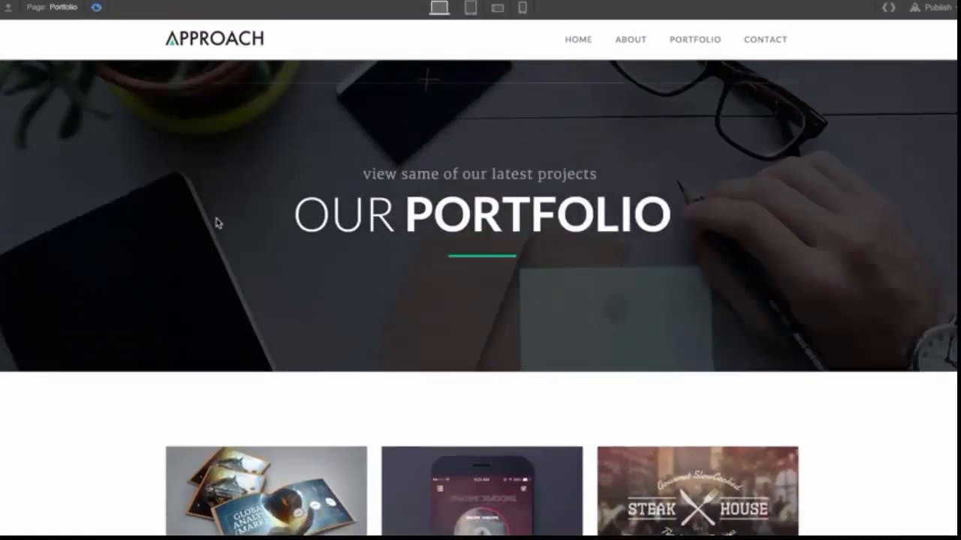
click(98, 9)
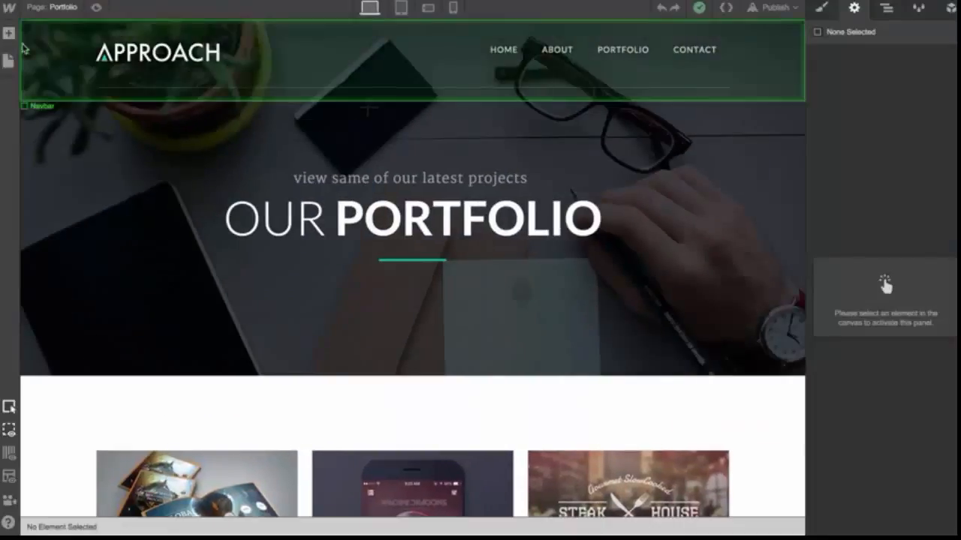
Open the Home page and link the image's link block to the portfolio section of the page
click(8, 60)
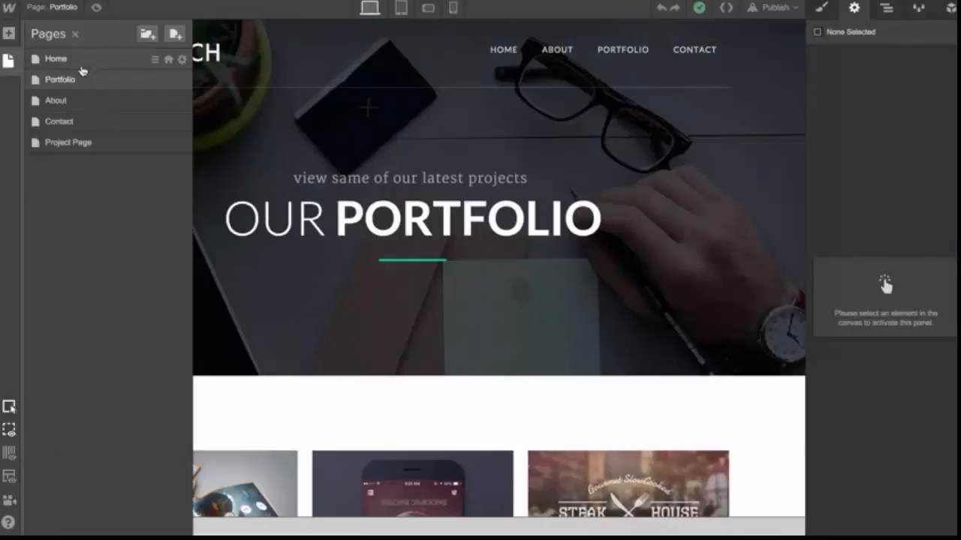
click(107, 62)
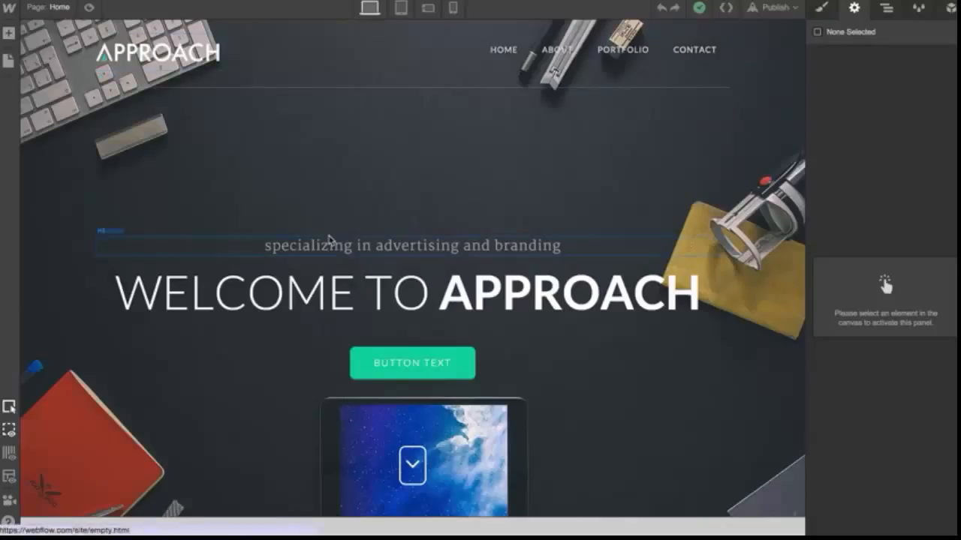
scroll(326, 241, down, 5)
scroll(329, 240, down, 1)
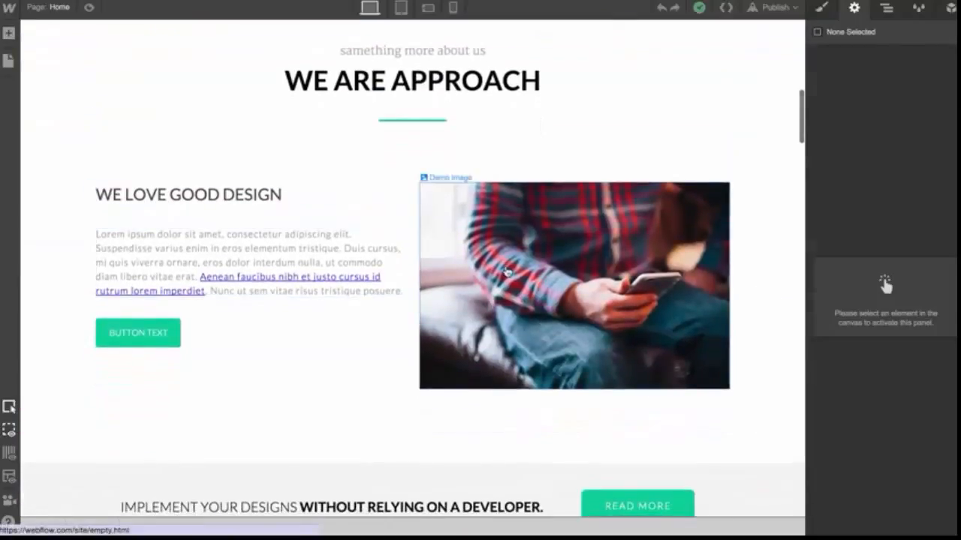
click(526, 266)
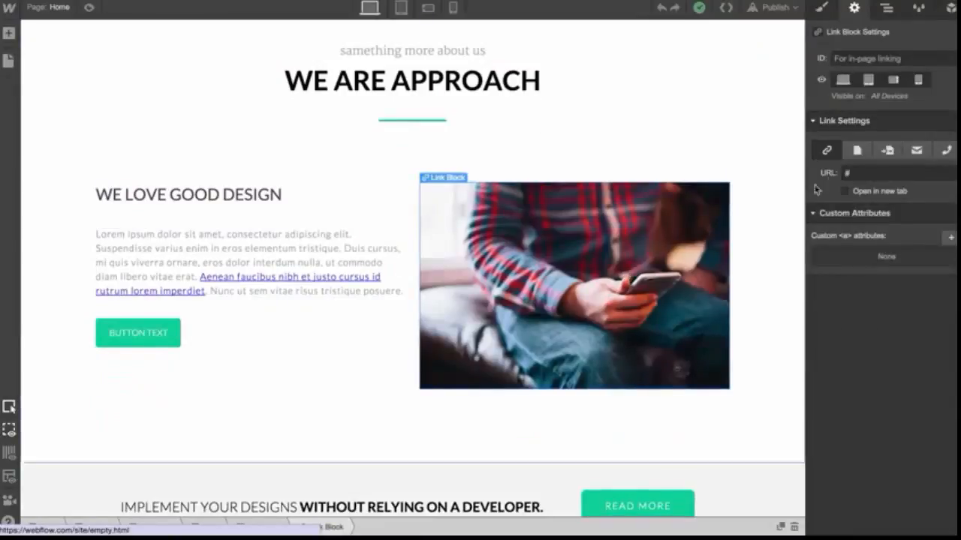
click(888, 153)
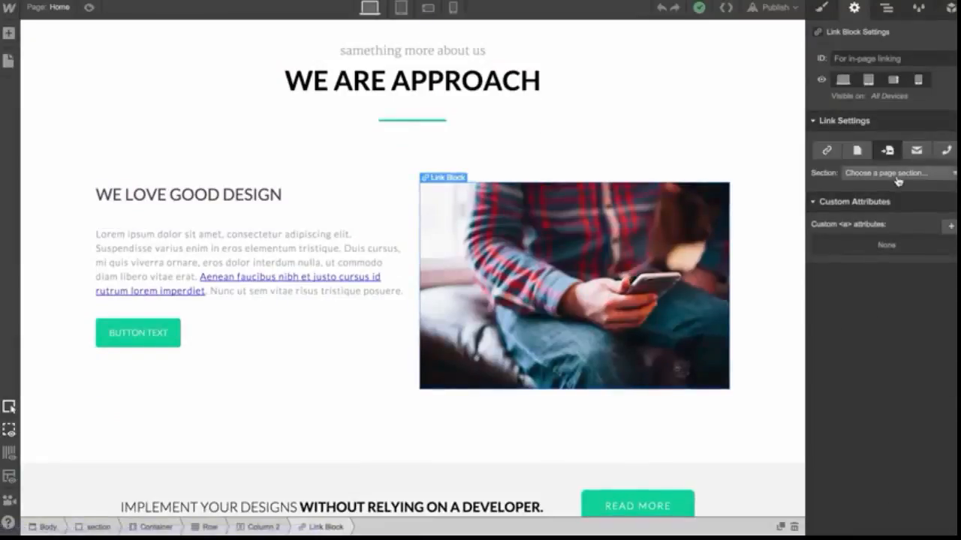
click(897, 174)
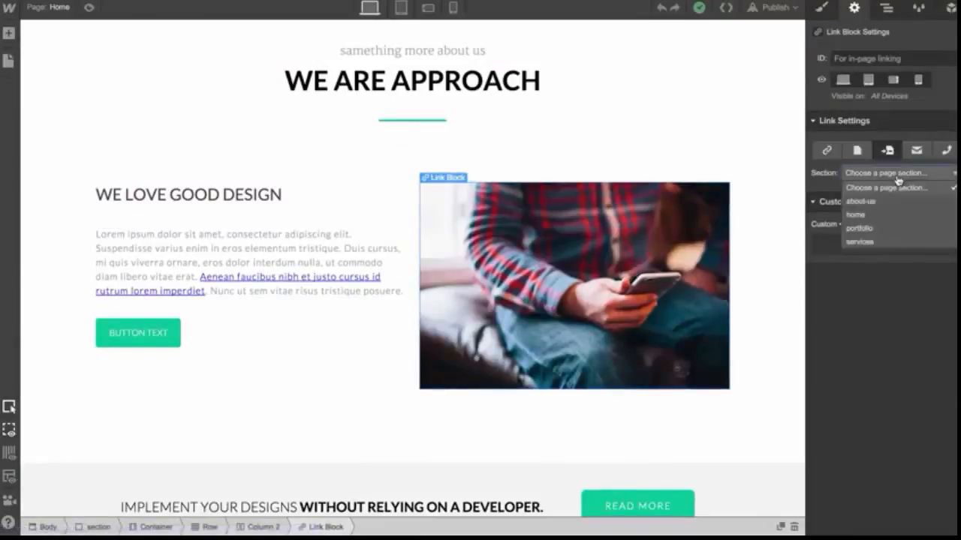
click(860, 229)
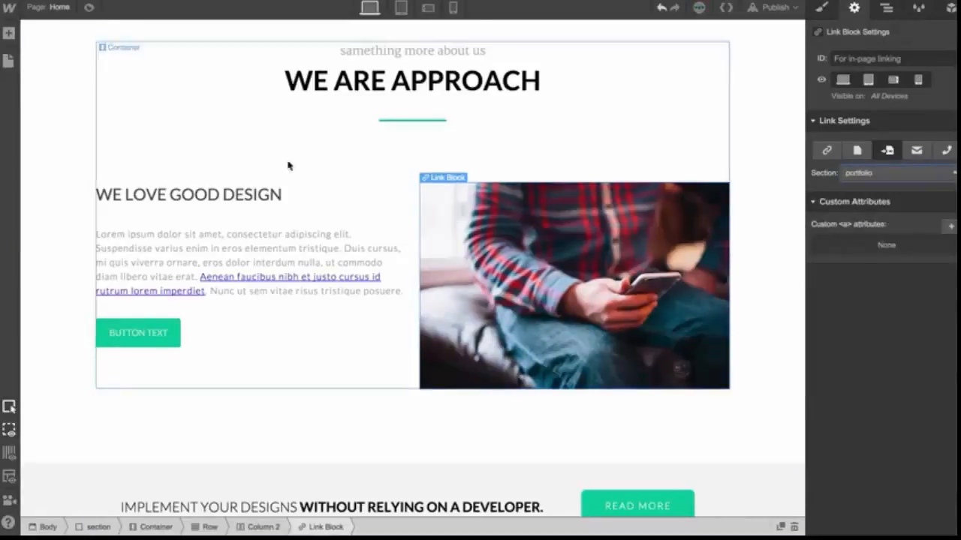
Preview the page and test the image link's jump to the portfolio section
click(87, 8)
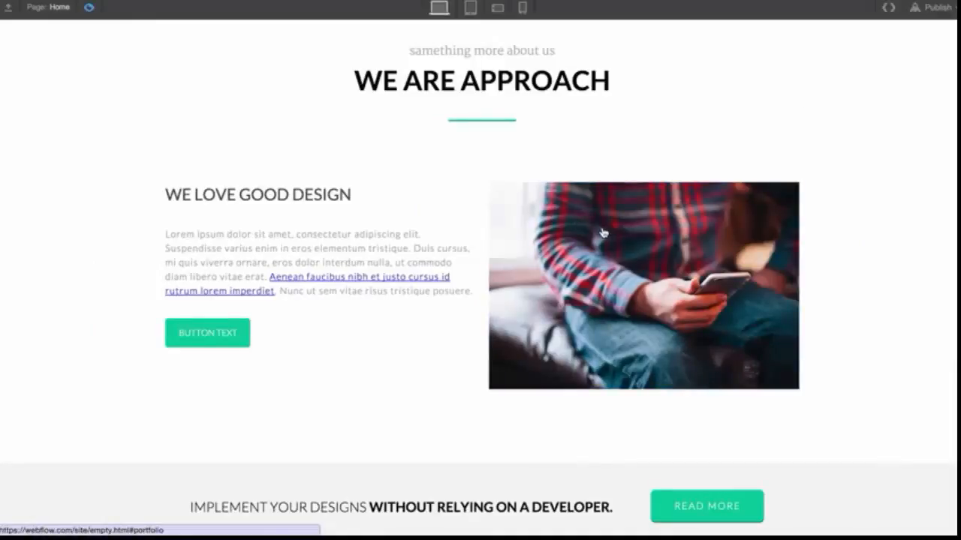
click(694, 250)
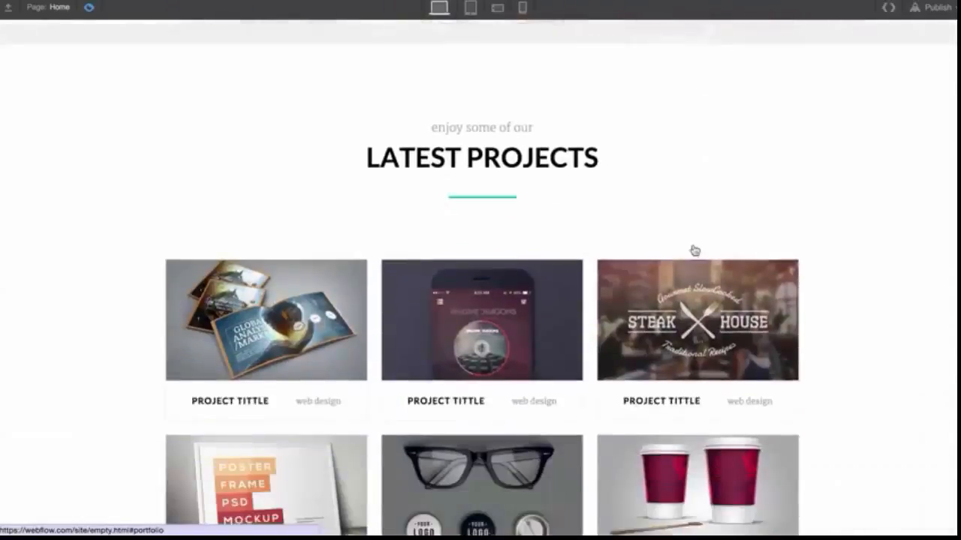
scroll(694, 249, down, 15)
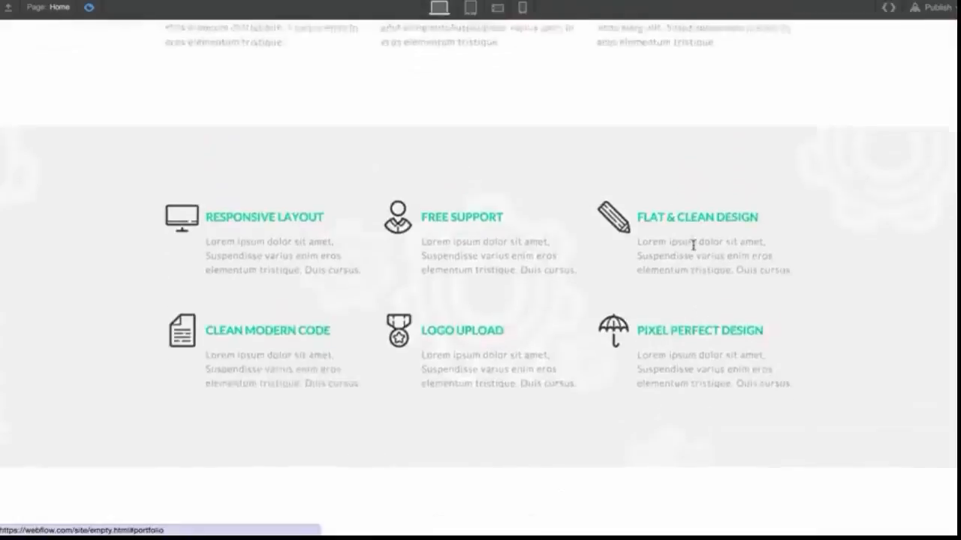
scroll(695, 250, up, 5)
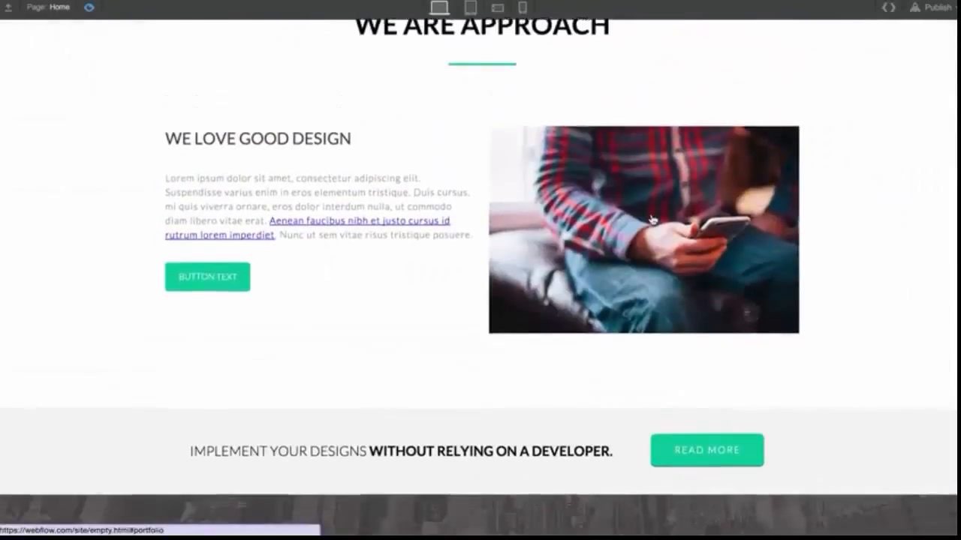
scroll(651, 218, down, 4)
scroll(652, 218, down, 15)
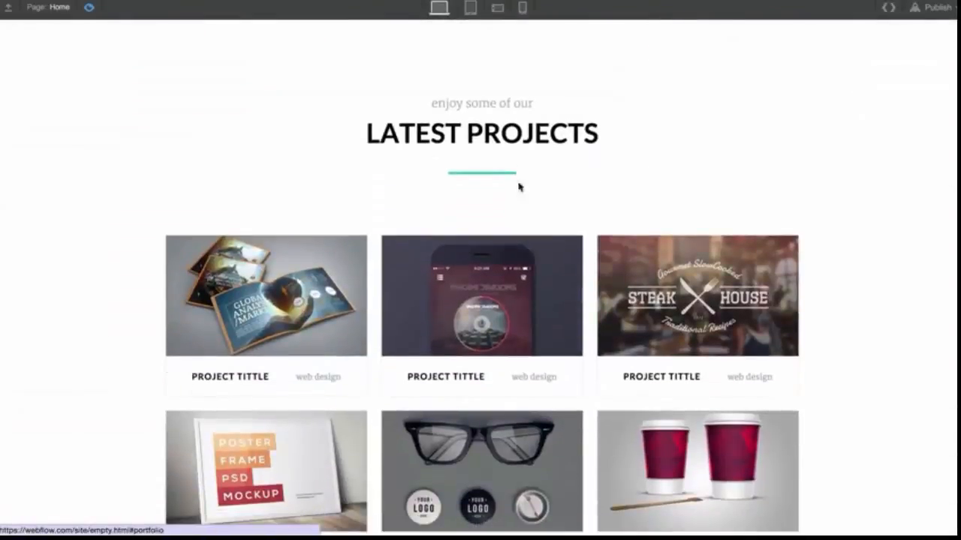
click(88, 6)
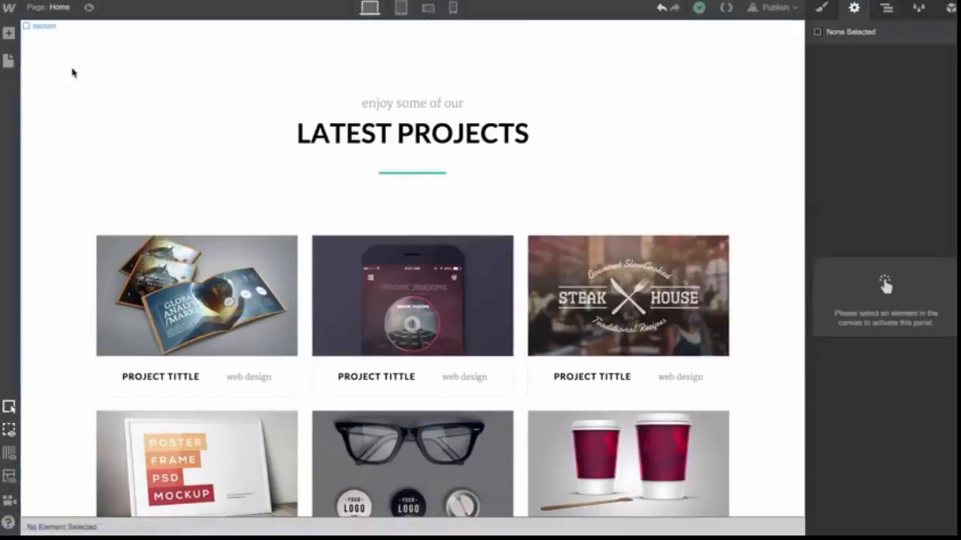
Select the Latest Projects section and inspect its ID setting
click(72, 96)
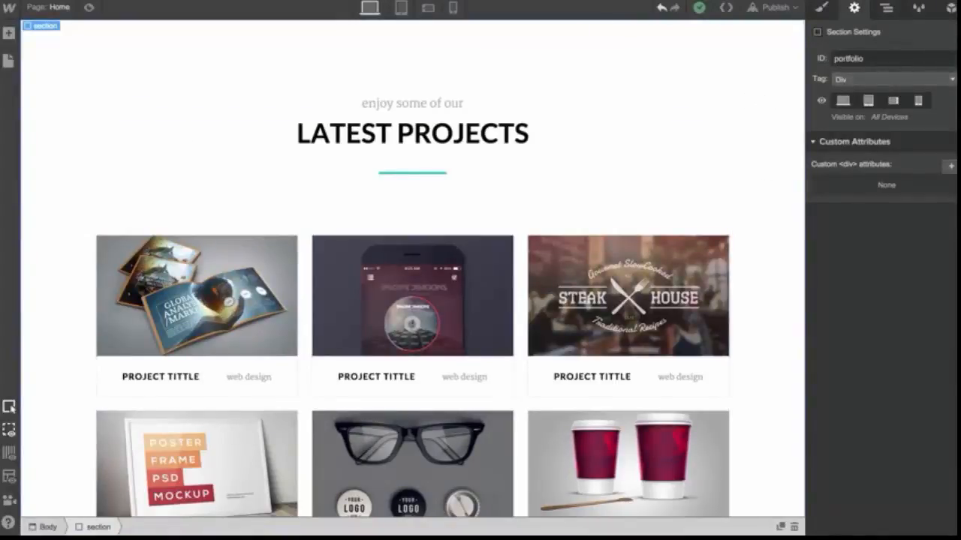
click(864, 59)
double_click(864, 59)
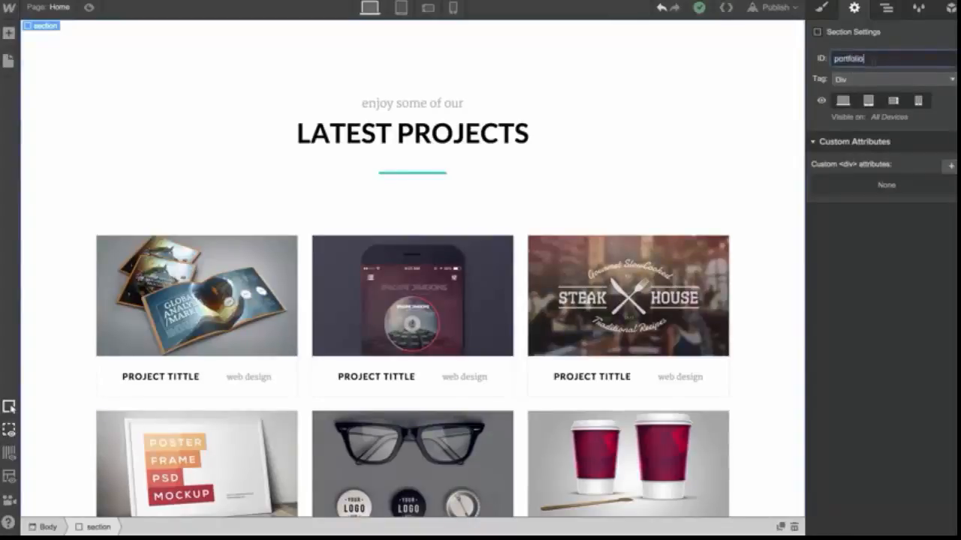
double_click(872, 60)
click(873, 60)
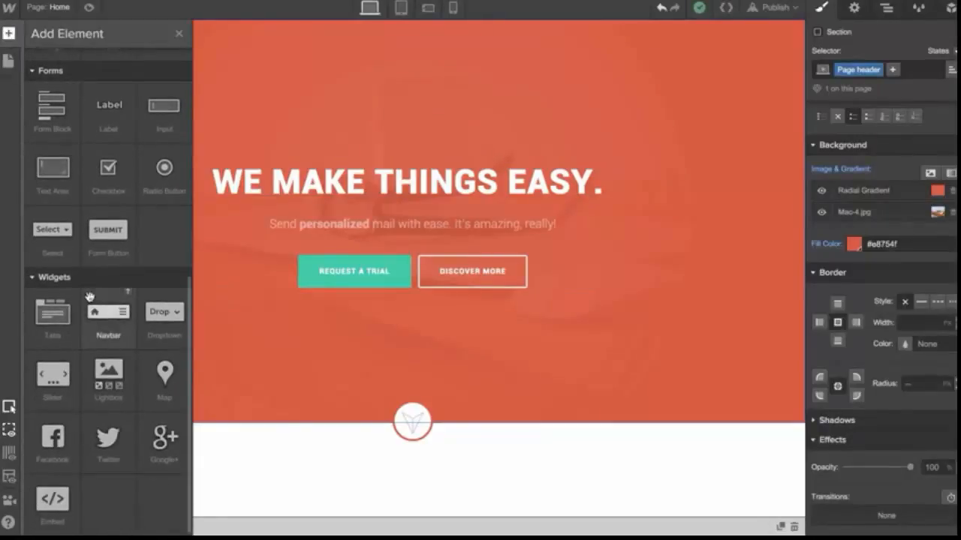
Add a Navbar element to the top of the page
drag(107, 331, 402, 26)
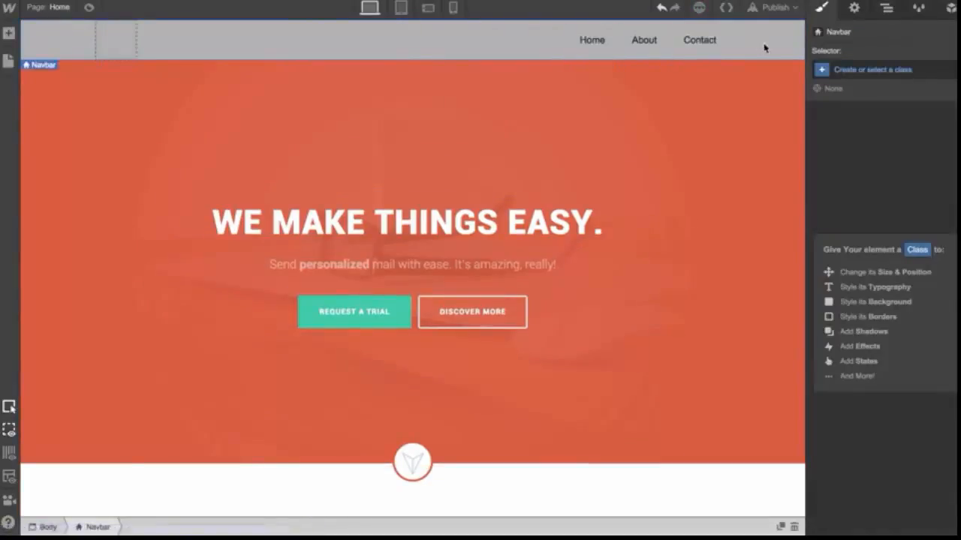
click(887, 8)
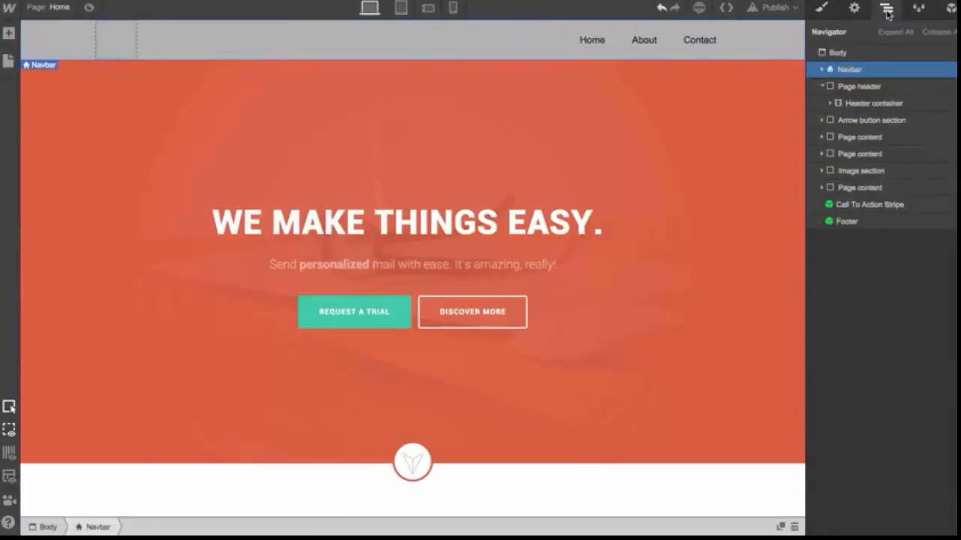
Expand the Navbar in the Navigator to examine its container, brand, nav menu, links and menu button
click(822, 70)
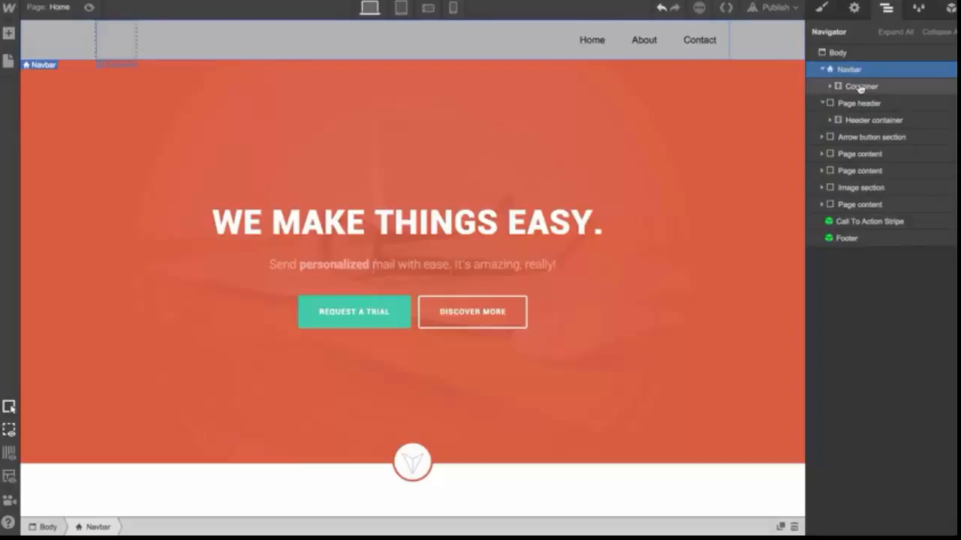
click(832, 87)
click(856, 105)
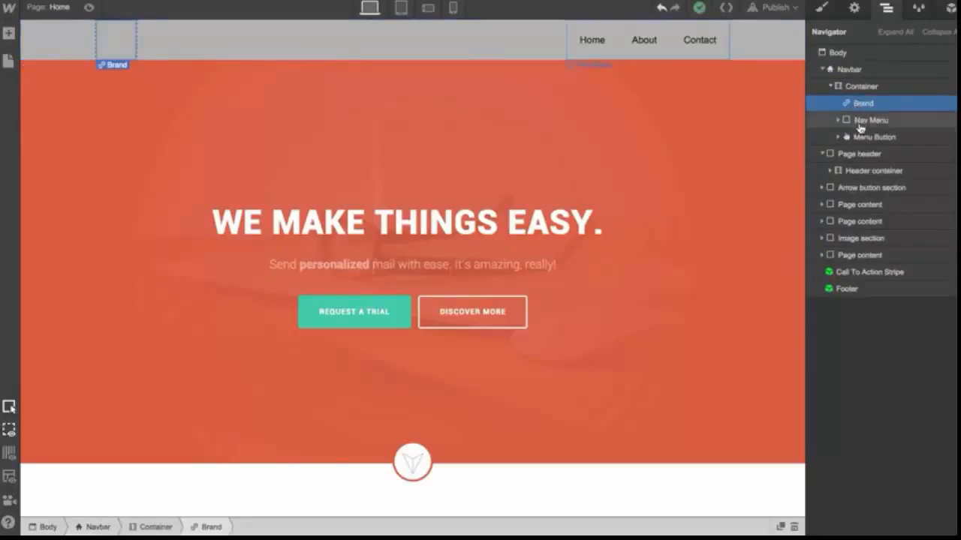
click(856, 121)
click(838, 121)
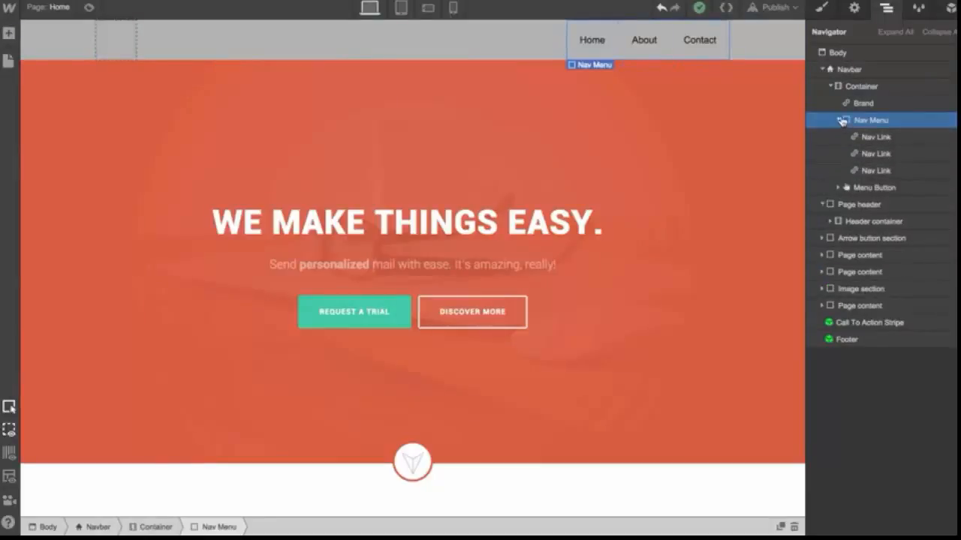
click(839, 120)
click(847, 138)
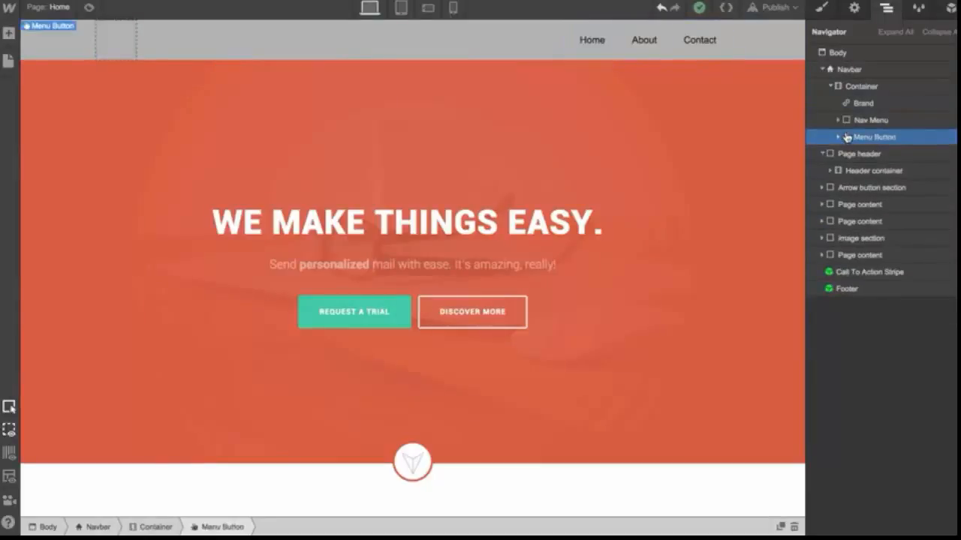
click(792, 43)
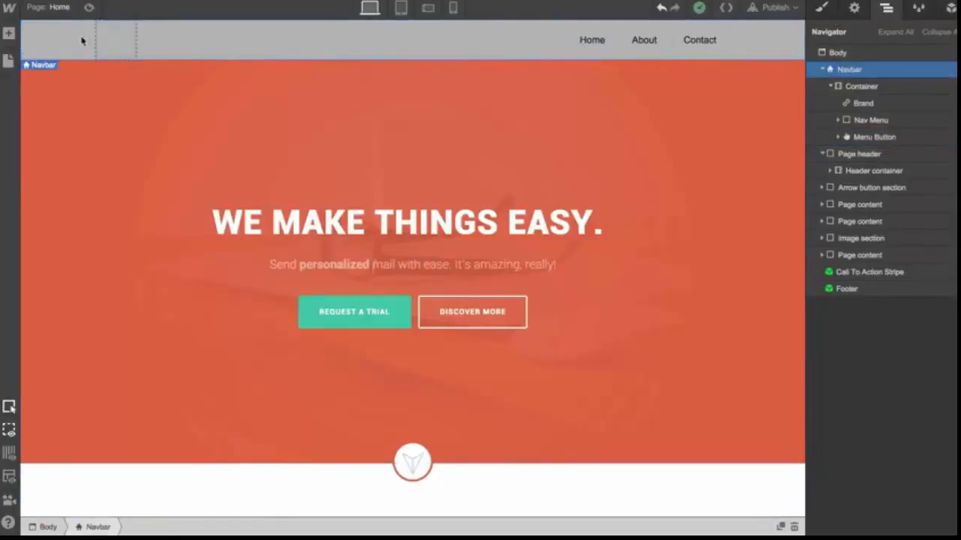
Place an image inside the navbar's brand link, upload company-logo.png, and enable HiDPI sizing
click(8, 33)
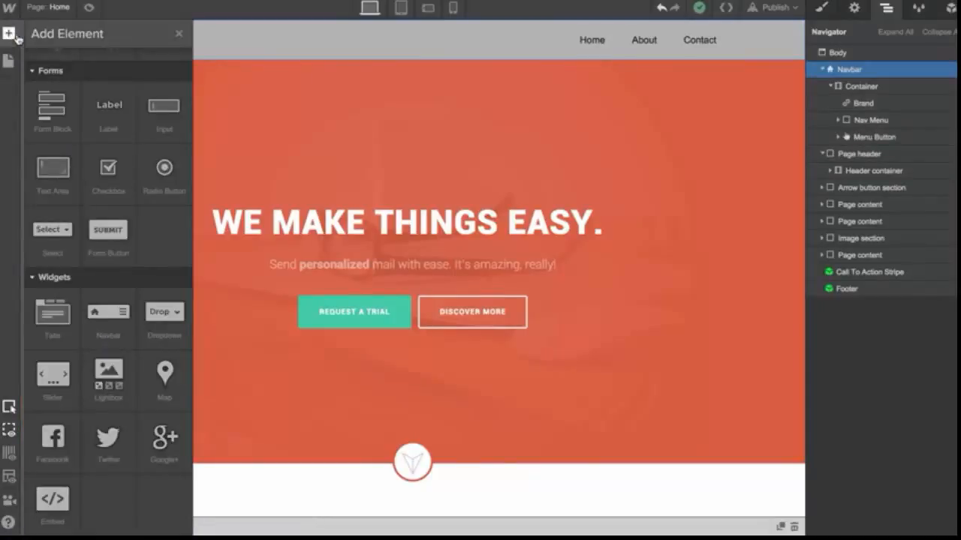
scroll(44, 207, up, 4)
scroll(45, 207, up, 1)
drag(49, 308, 169, 90)
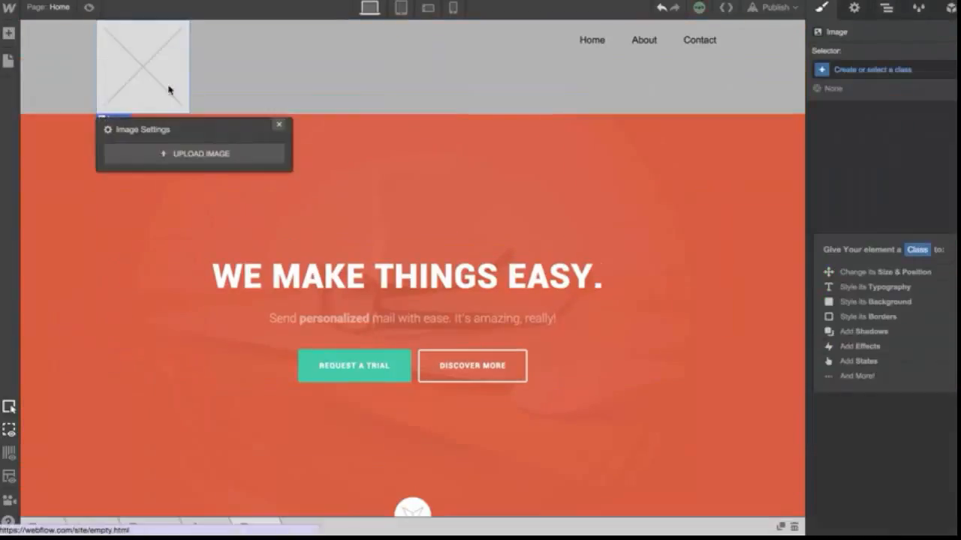
click(192, 154)
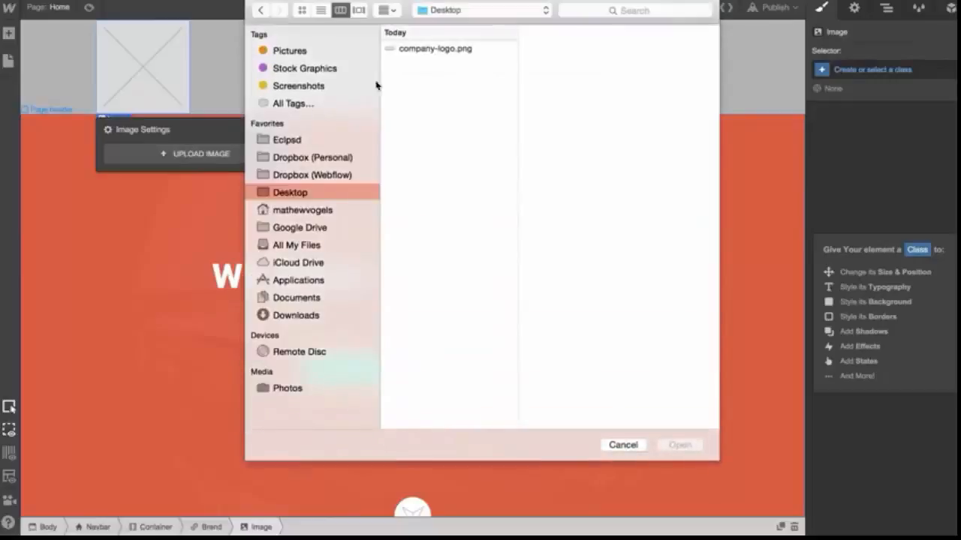
double_click(427, 48)
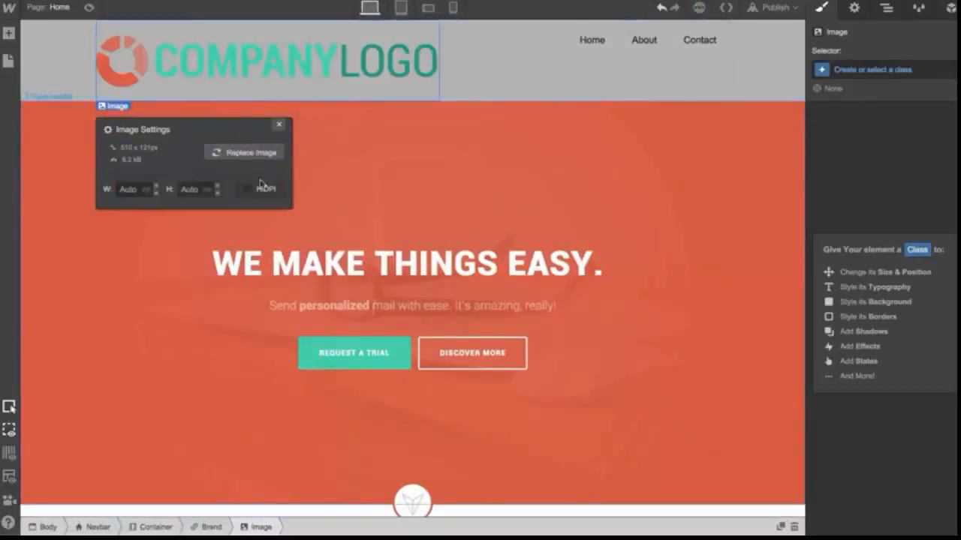
click(251, 191)
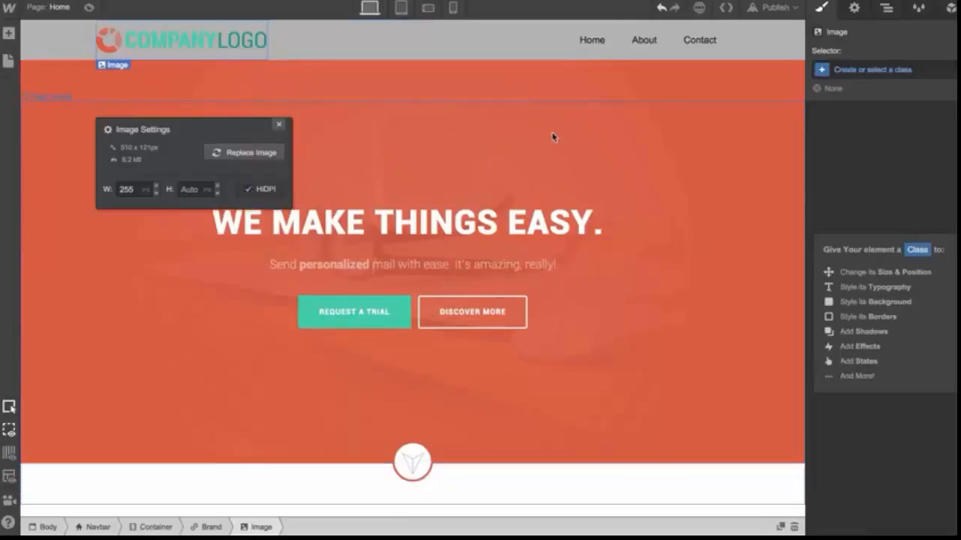
Give the navbar a new class named Nav Bar
click(767, 51)
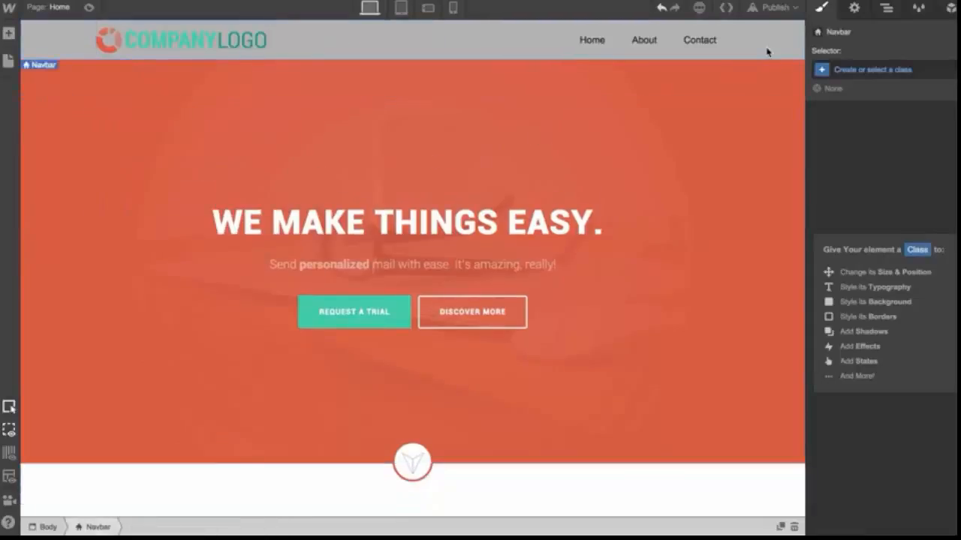
click(862, 72)
text(Na)
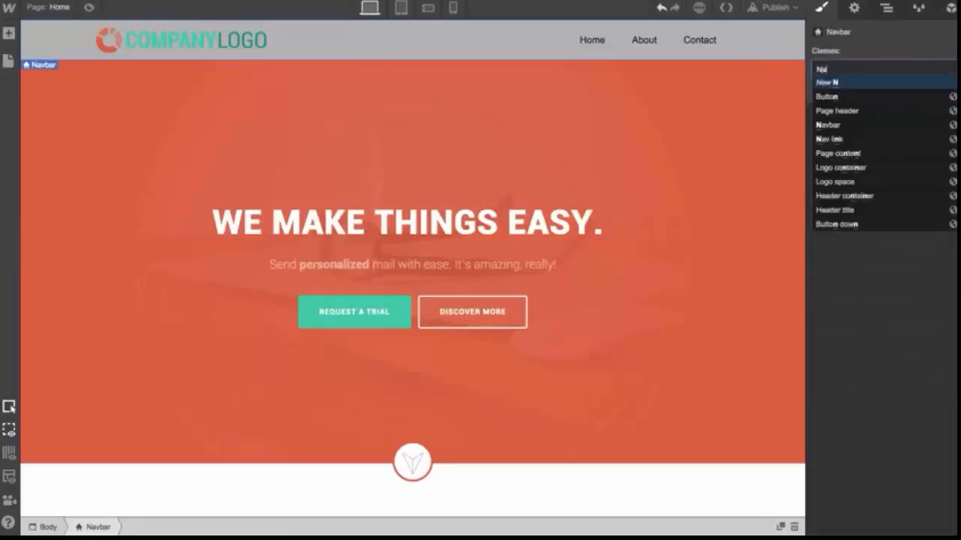
text(v Bar)
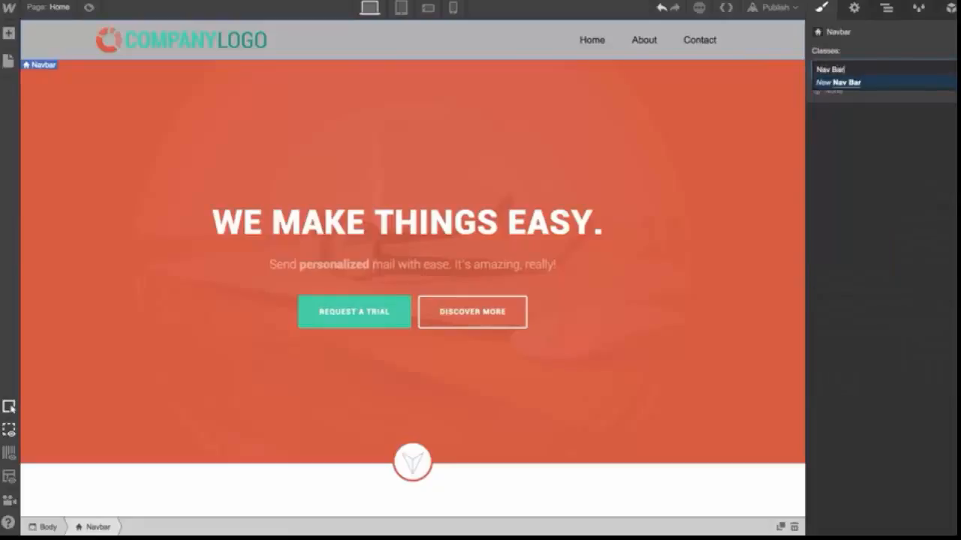
key(Return)
Set the Nav Bar's top and bottom padding to 11 px and its background color to white
scroll(892, 200, up, 6)
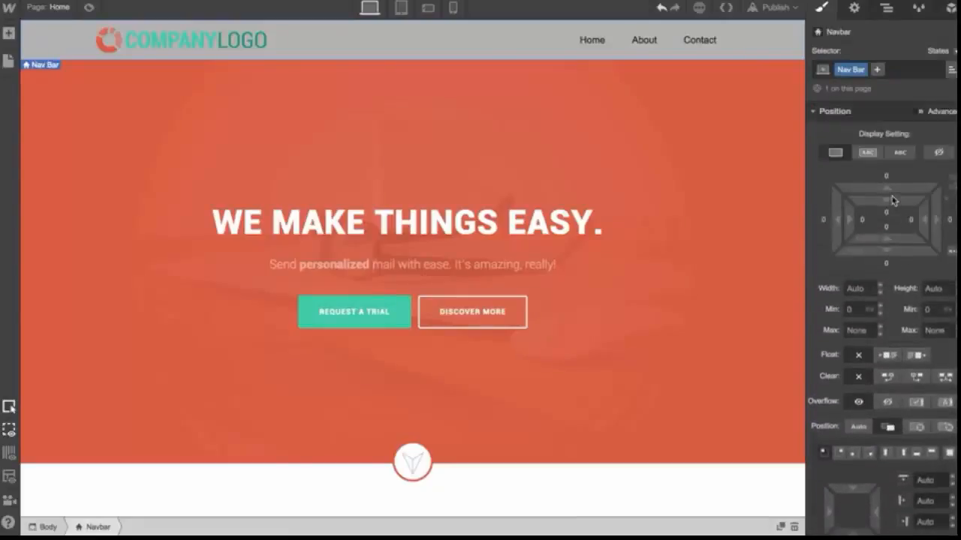
drag(891, 201, 895, 355)
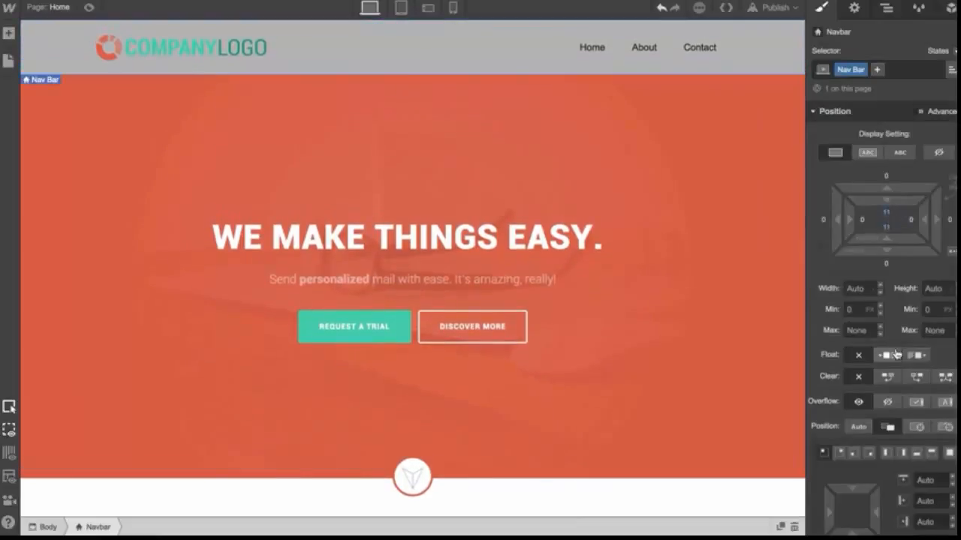
scroll(896, 353, down, 6)
click(855, 433)
drag(854, 312, 811, 204)
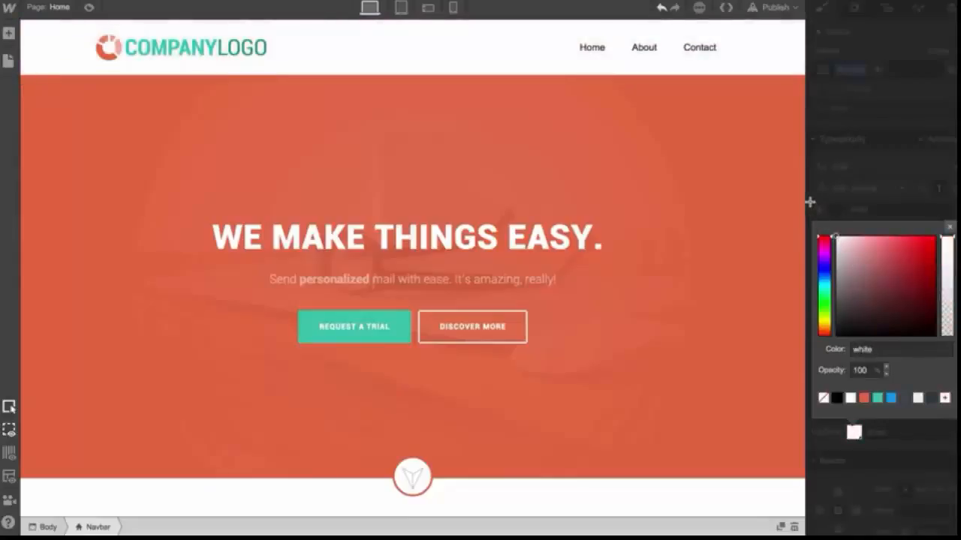
click(606, 65)
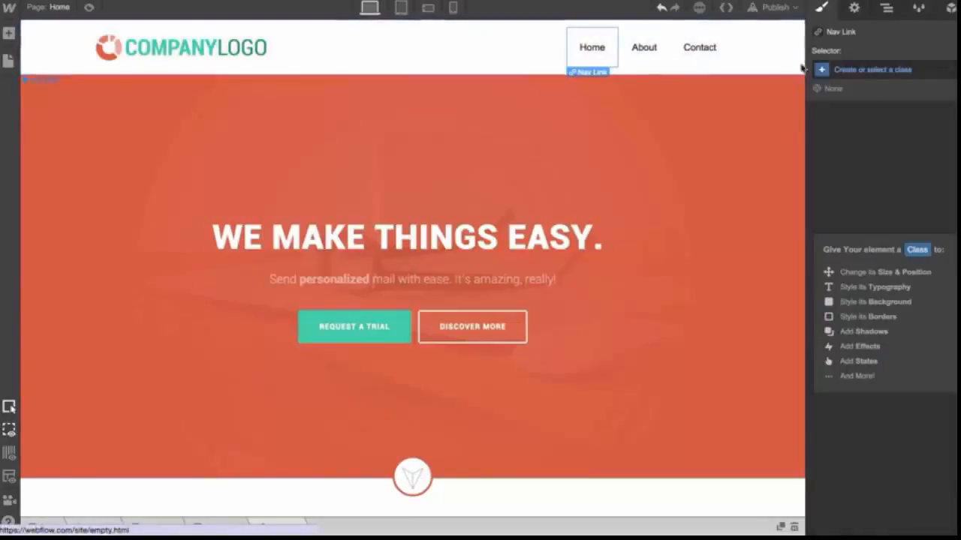
Apply the existing Nav link class to the Home navigation link
click(863, 69)
text(Na)
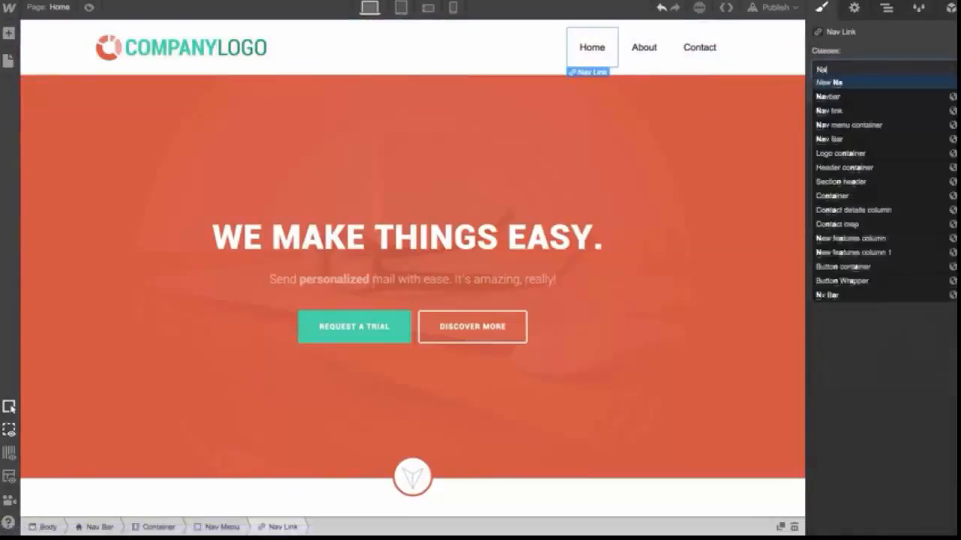
click(837, 112)
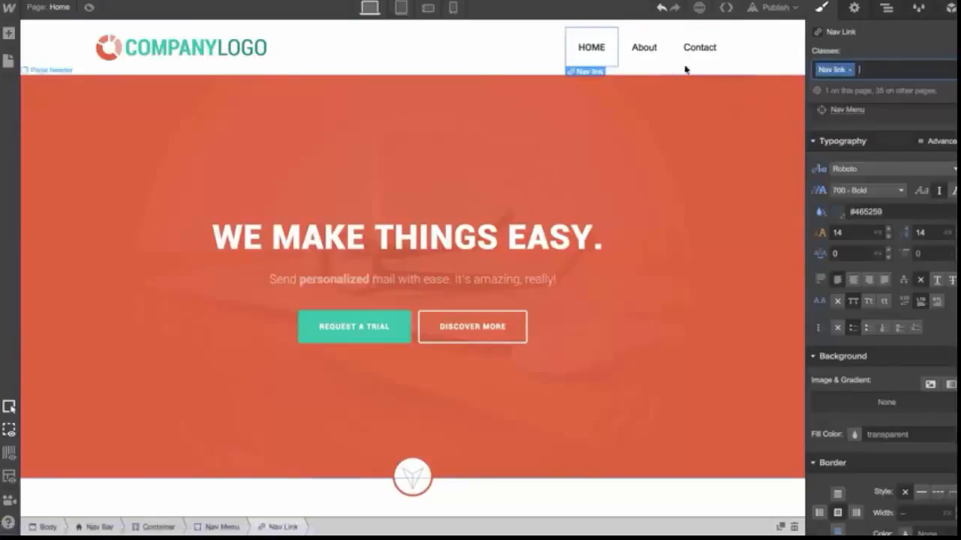
Select the navbar container and compare the navbar across the Tablet, Mobile Landscape and Desktop views
click(510, 49)
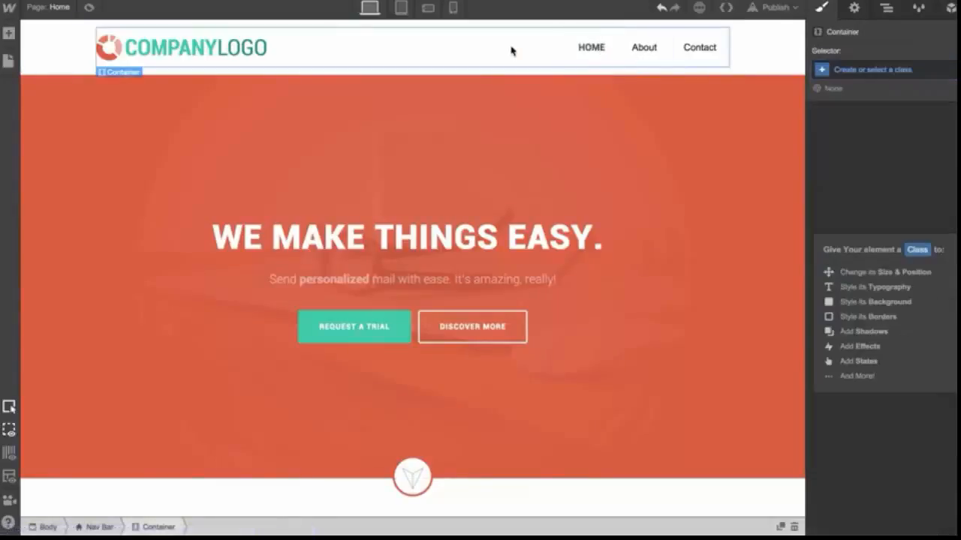
click(401, 8)
click(425, 7)
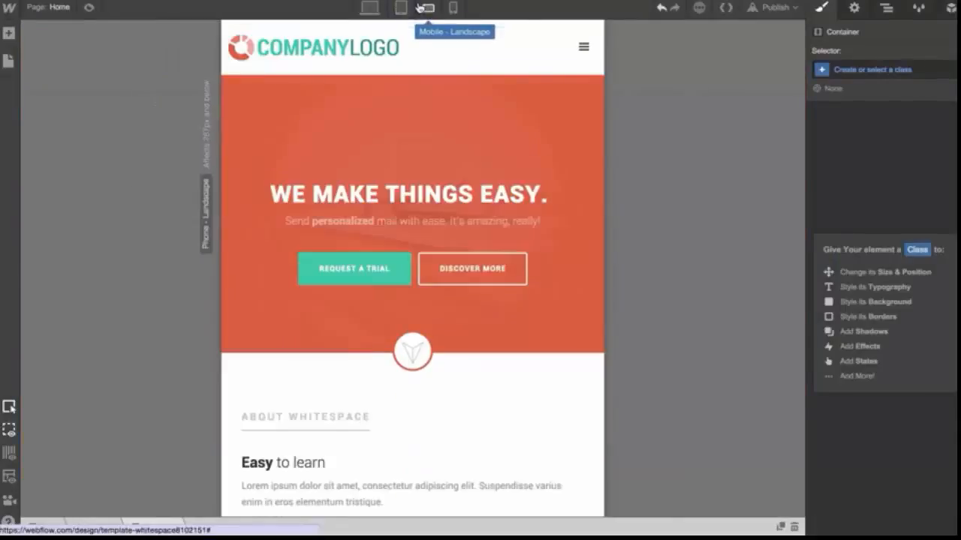
click(400, 11)
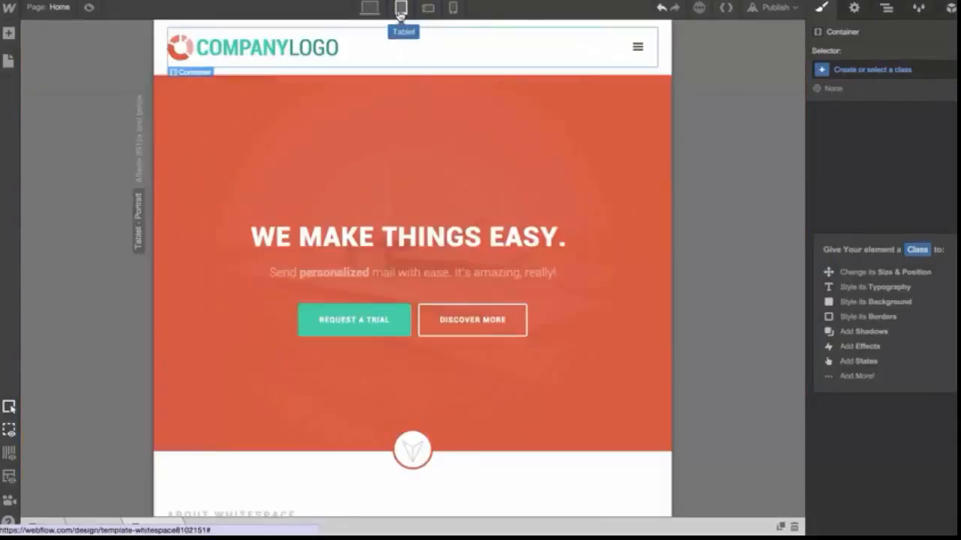
click(371, 11)
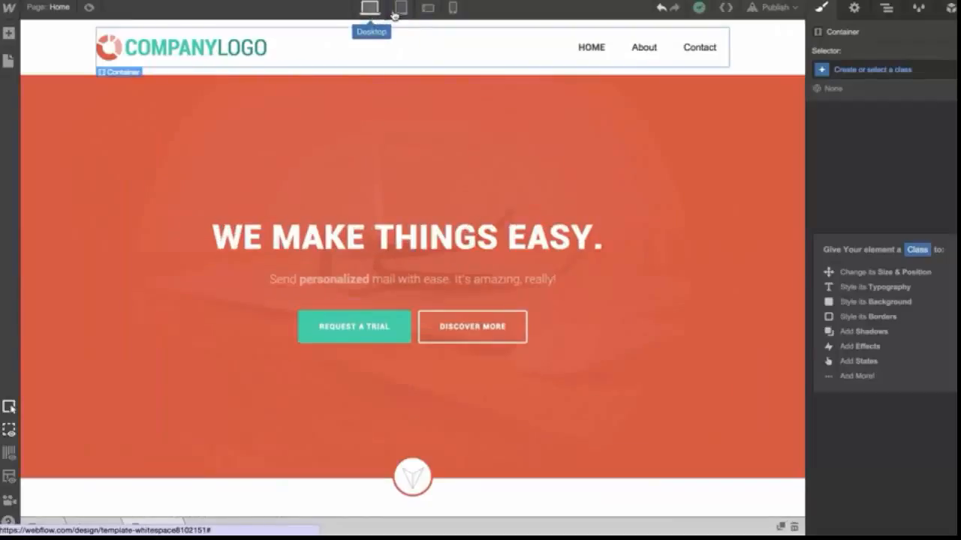
click(401, 9)
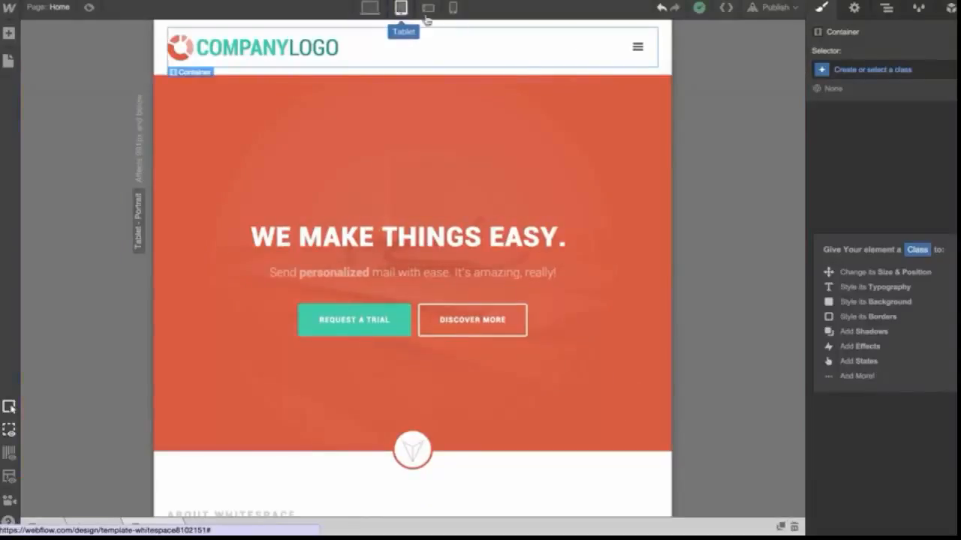
Select the menu button, open its settings and toggle the menu open to preview it
click(634, 64)
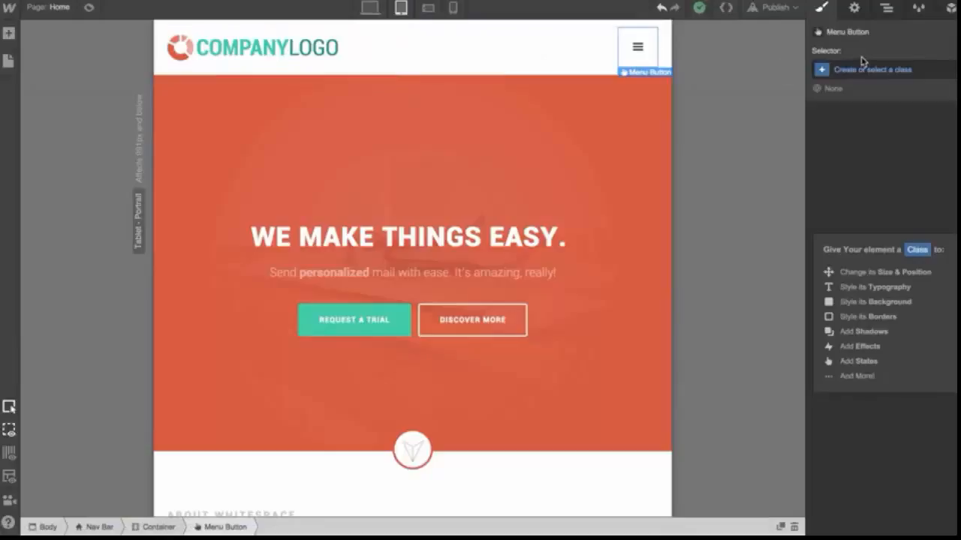
click(853, 9)
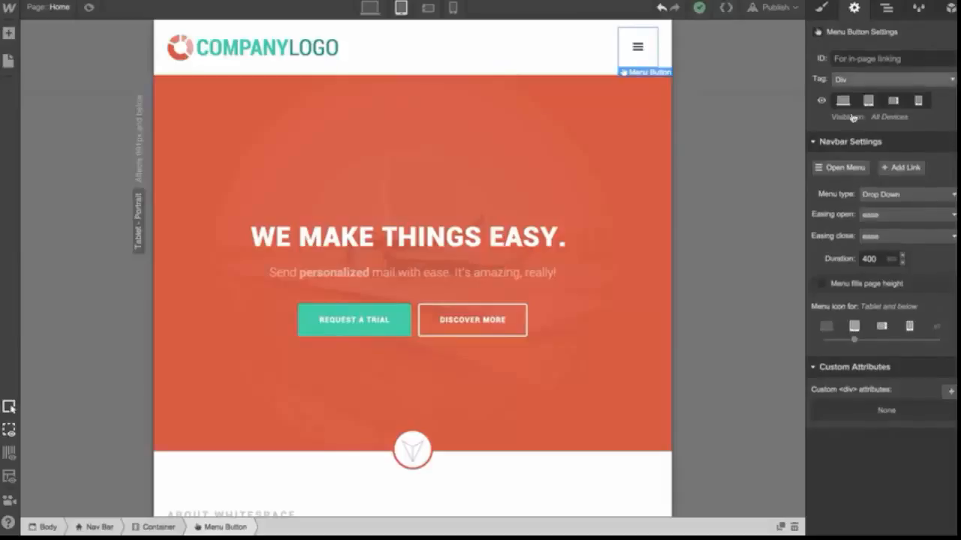
click(847, 169)
click(849, 171)
click(851, 172)
click(850, 172)
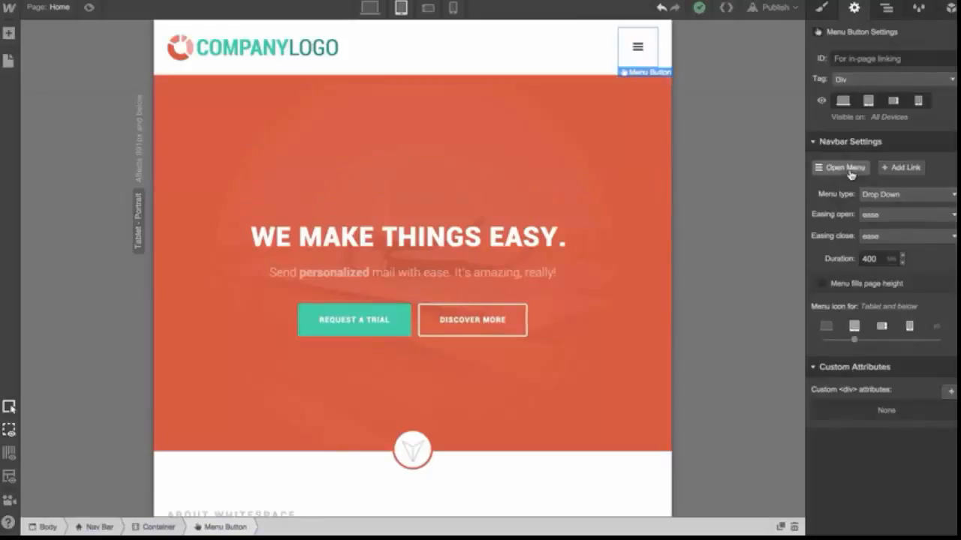
Try the Over Left and Over Right menu types, opening the menu to preview each one
click(876, 194)
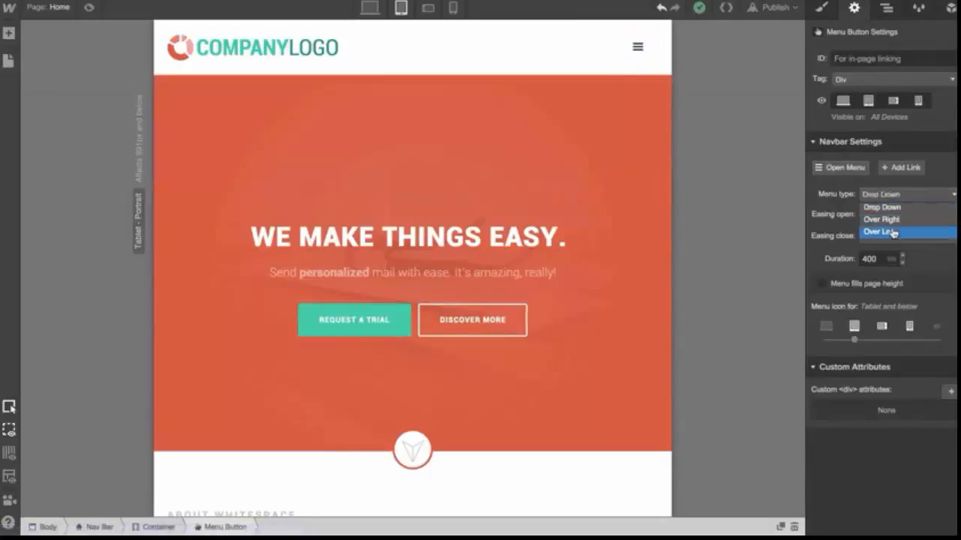
click(875, 231)
click(850, 168)
click(851, 167)
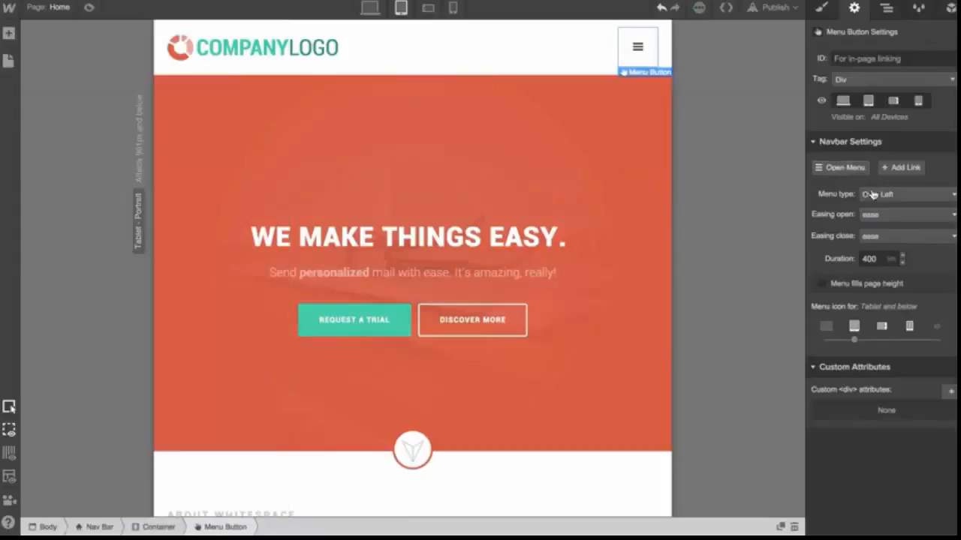
click(876, 194)
click(882, 219)
click(852, 170)
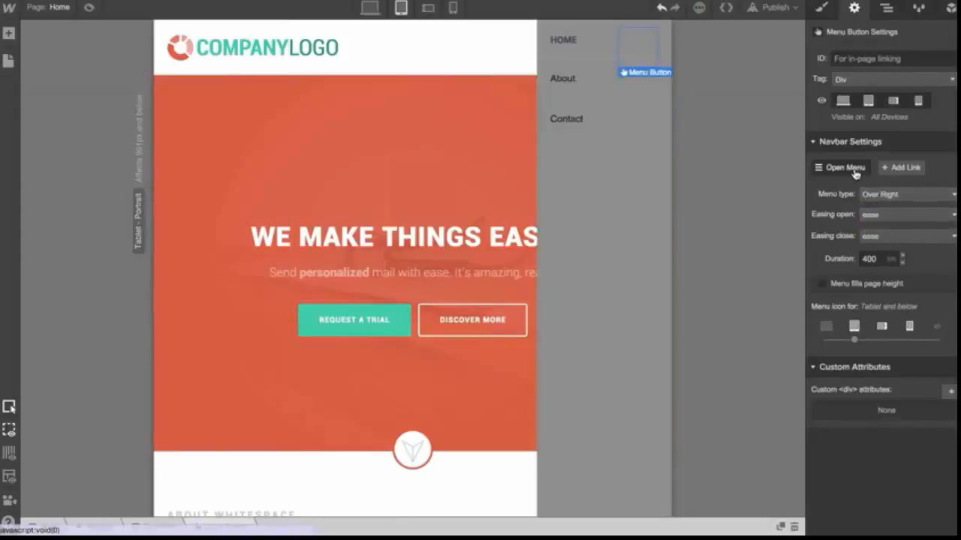
click(854, 172)
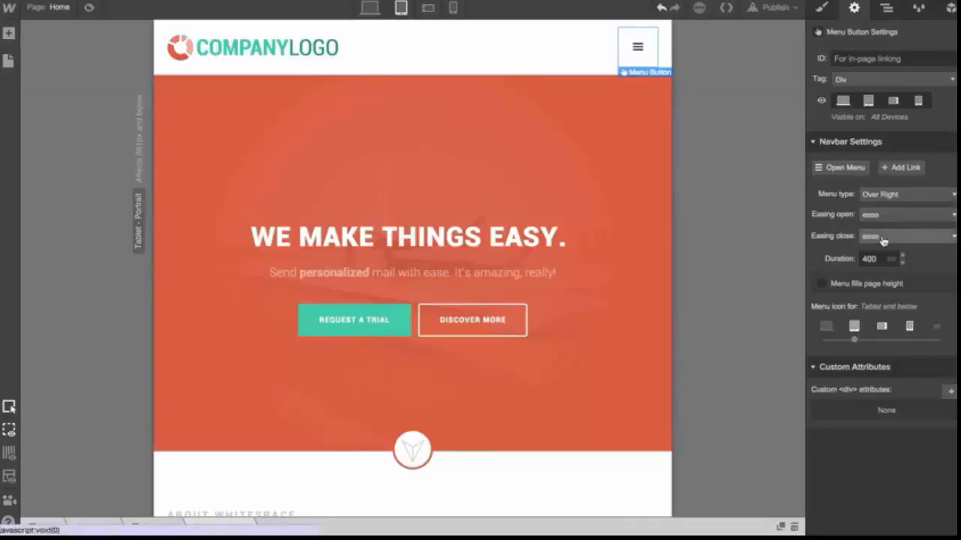
Set the menu icon to appear on Desktop and below
double_click(869, 258)
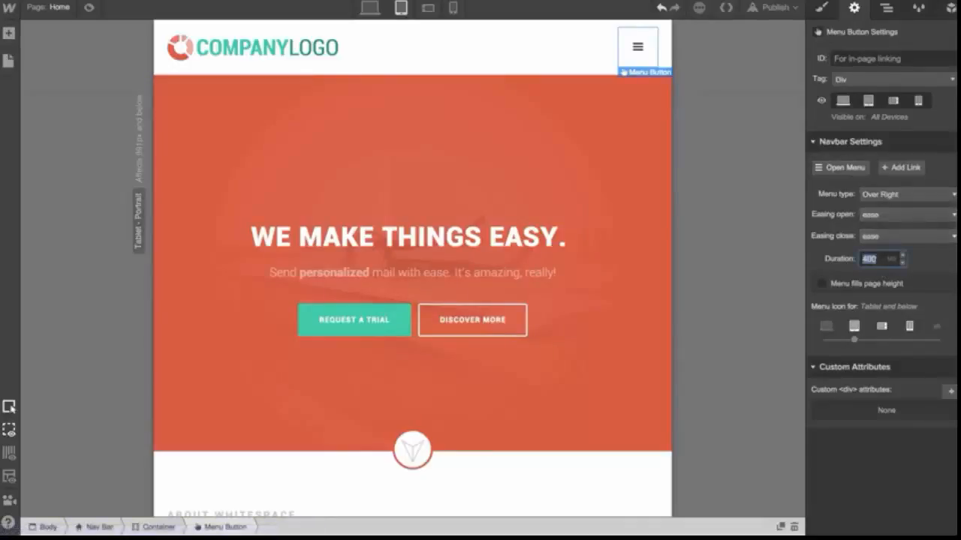
key(Return)
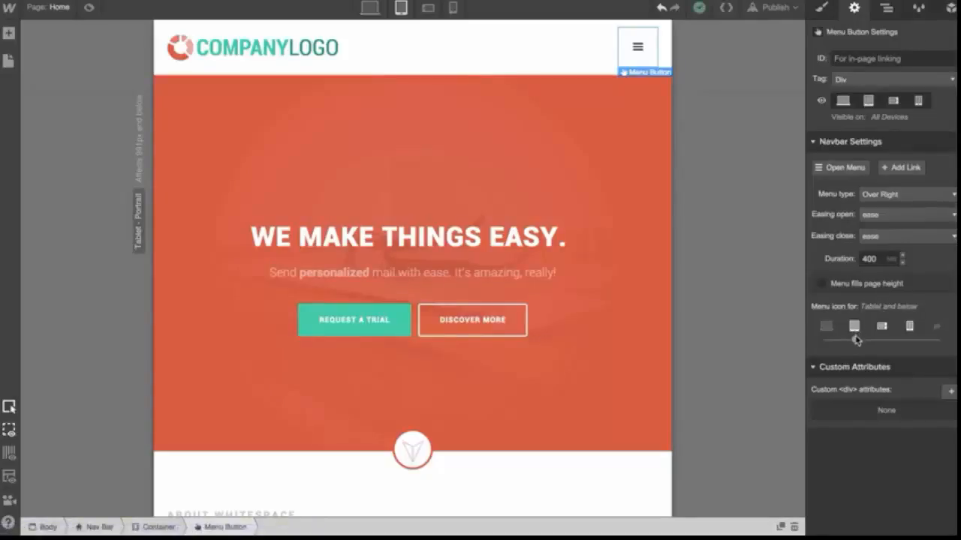
drag(854, 340, 855, 340)
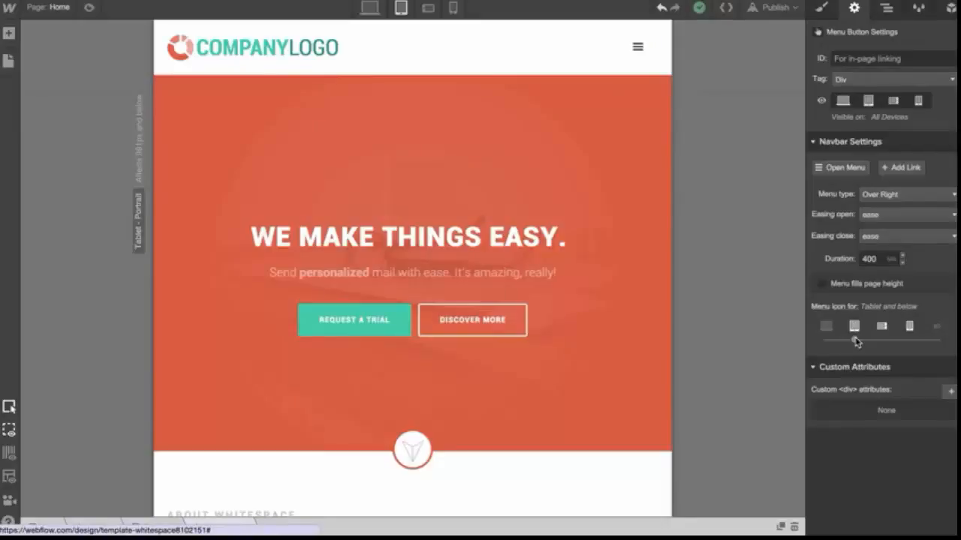
drag(858, 341, 825, 339)
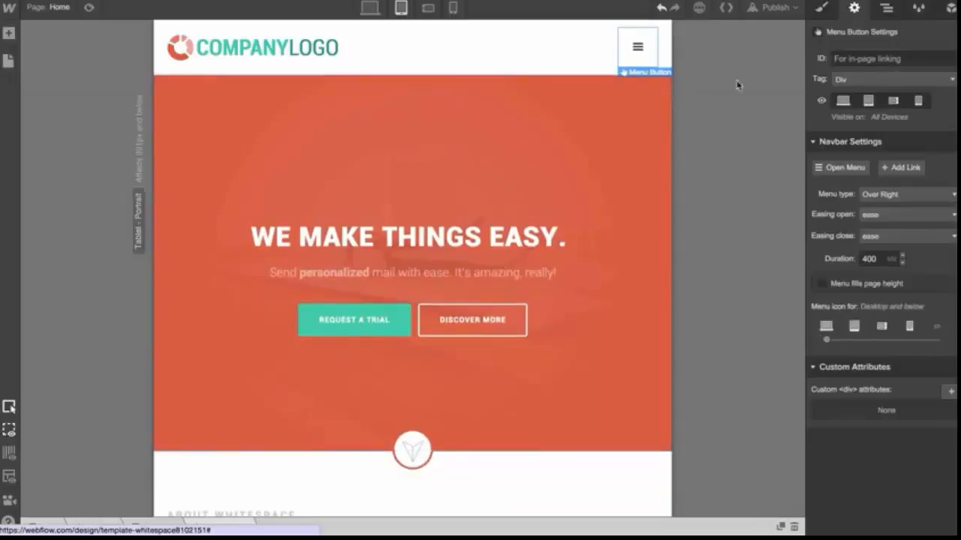
Set the menu type to Over Left and open the menu to preview it
click(854, 171)
click(854, 172)
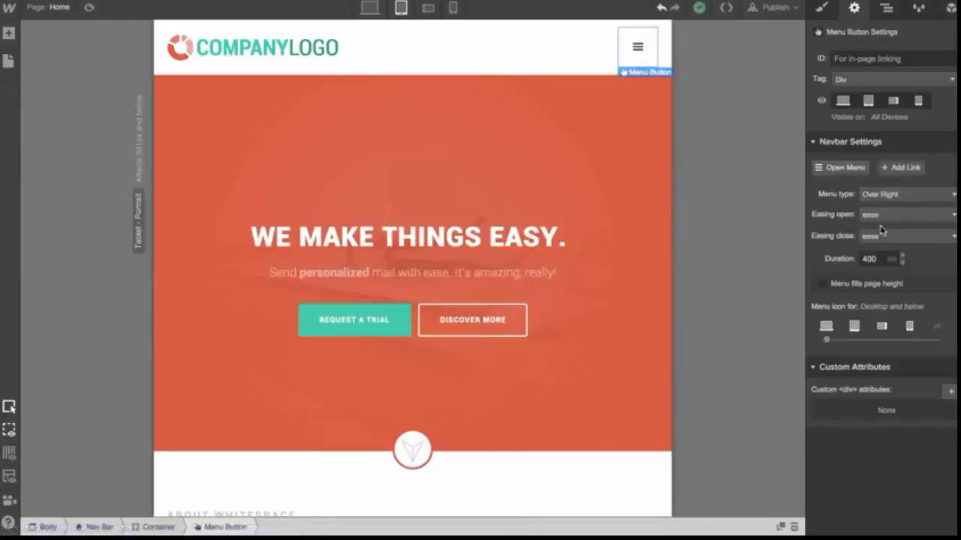
click(889, 194)
click(898, 234)
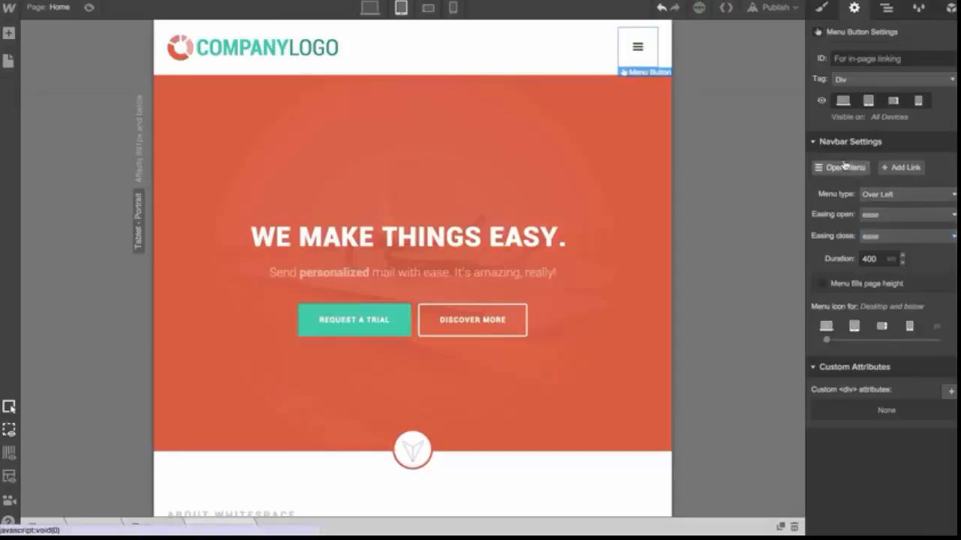
click(841, 167)
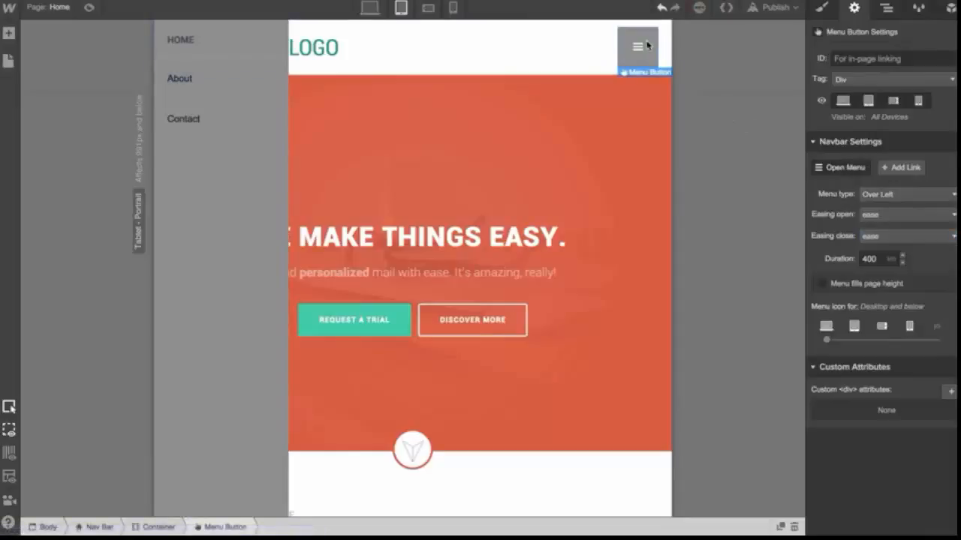
Give the menu button a new class named Menu but
click(821, 8)
click(857, 72)
text(Menu but)
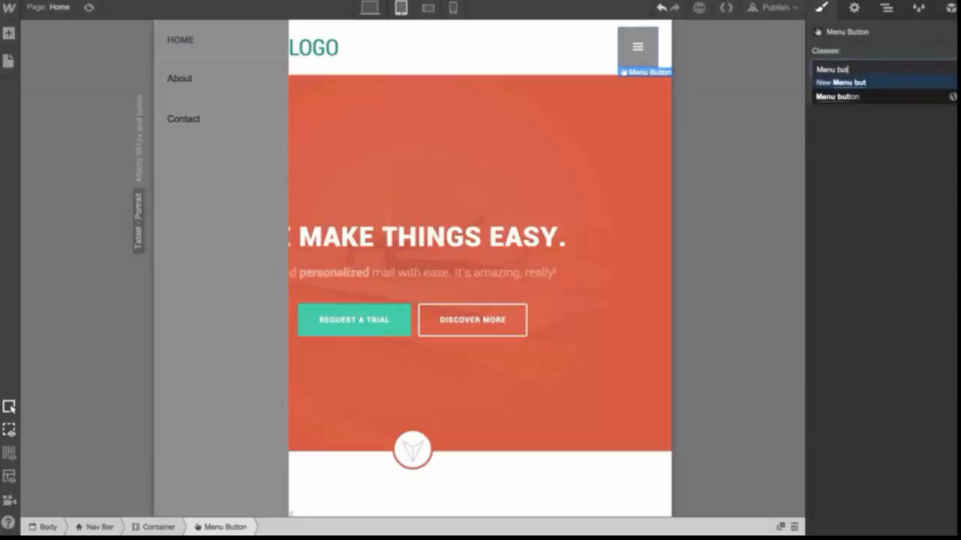
key(Return)
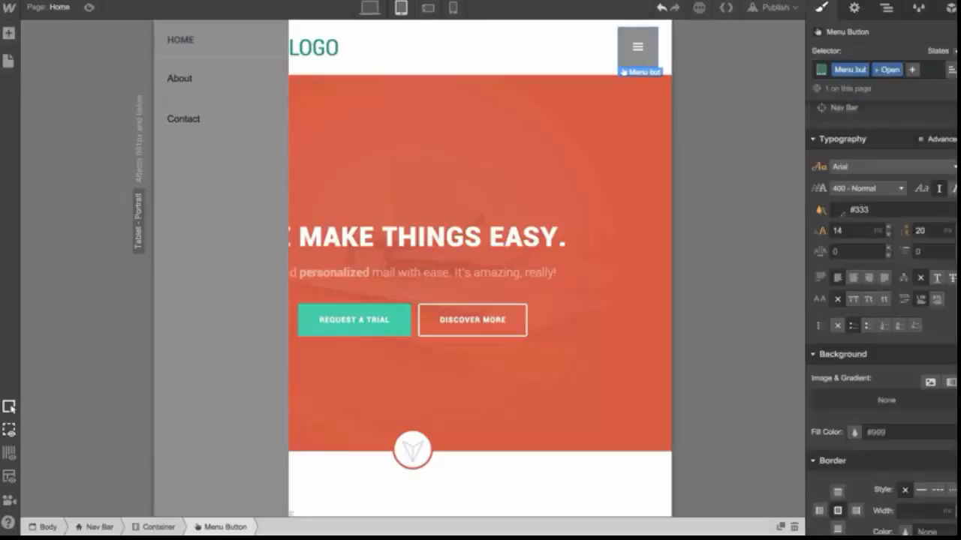
Set the Menu but class's fill color to #e8754f and its text color to #465259
click(855, 433)
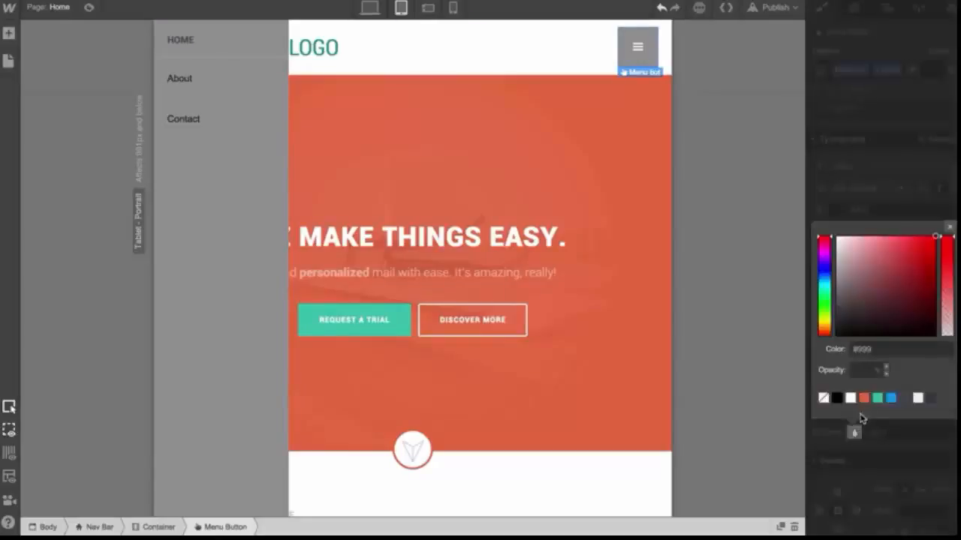
click(863, 398)
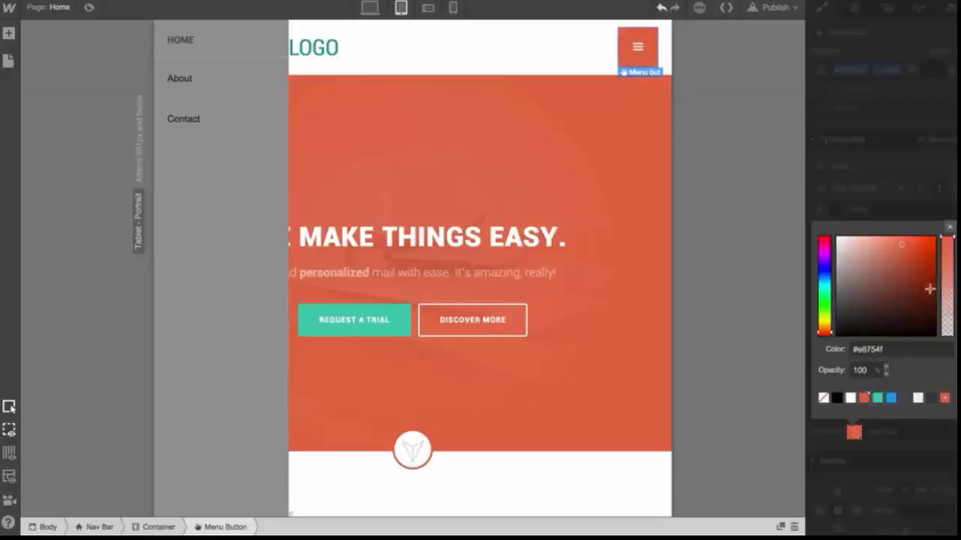
click(950, 225)
click(837, 211)
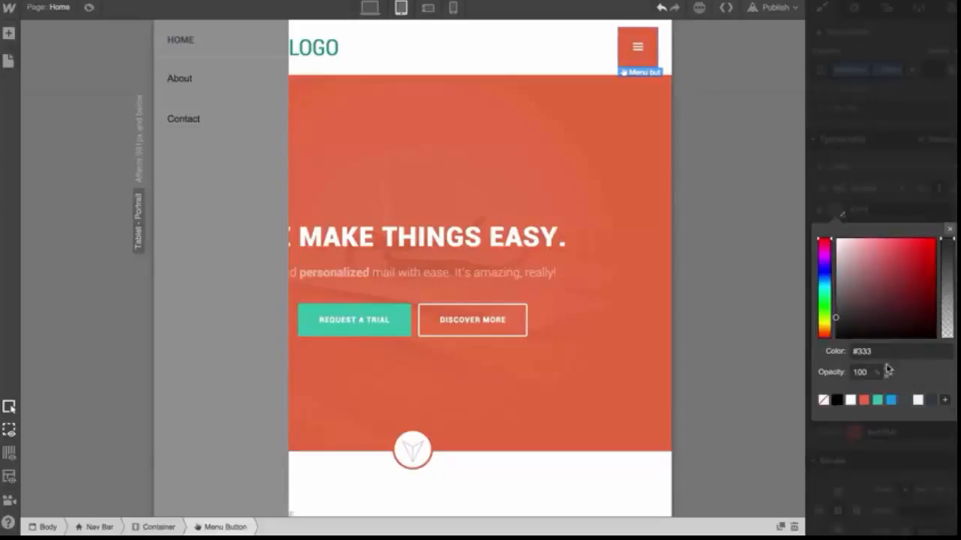
click(890, 400)
click(903, 400)
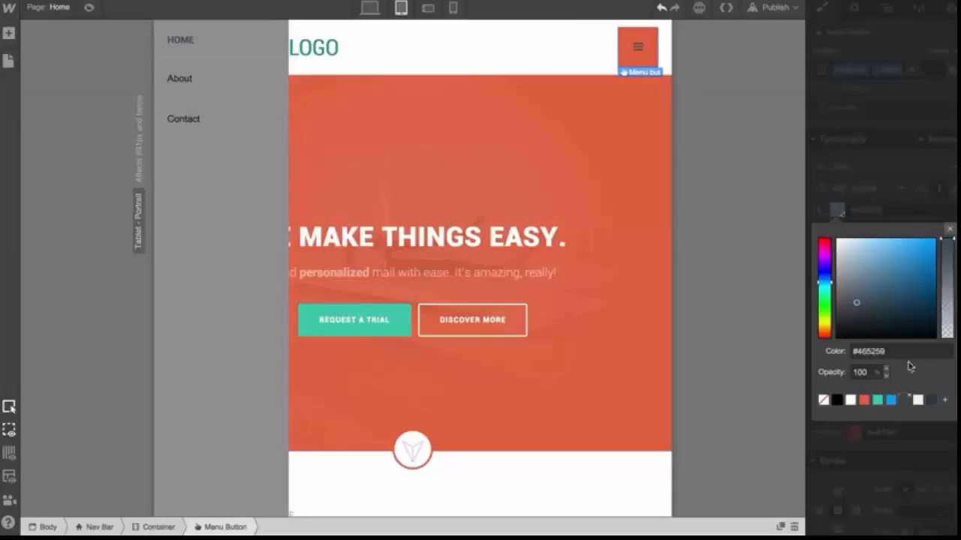
click(950, 228)
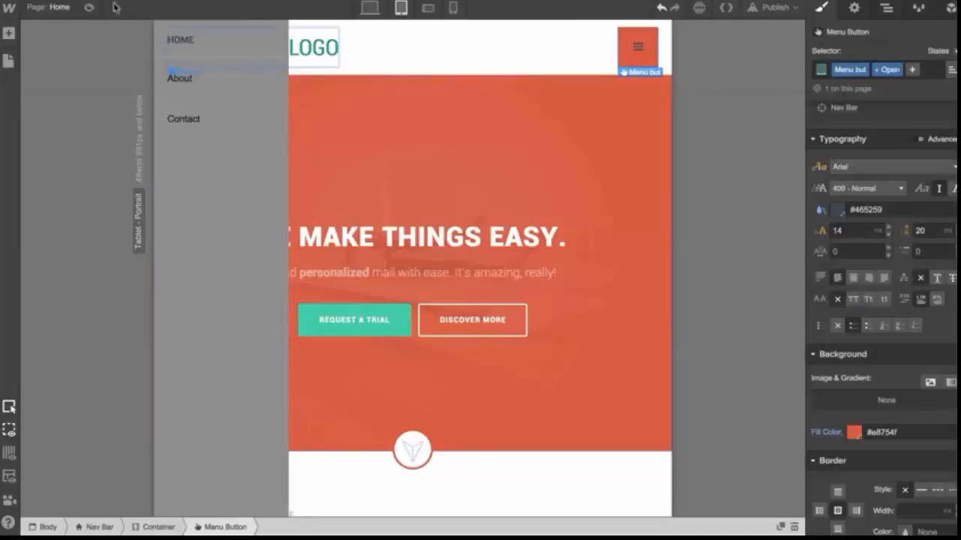
Preview the page and toggle the menu button to open and close the menu
click(88, 6)
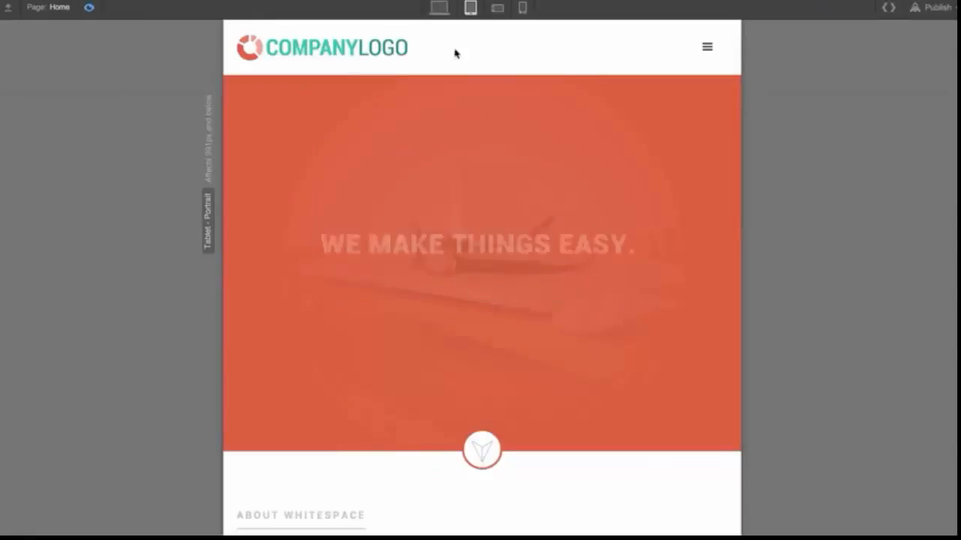
click(707, 47)
click(707, 47)
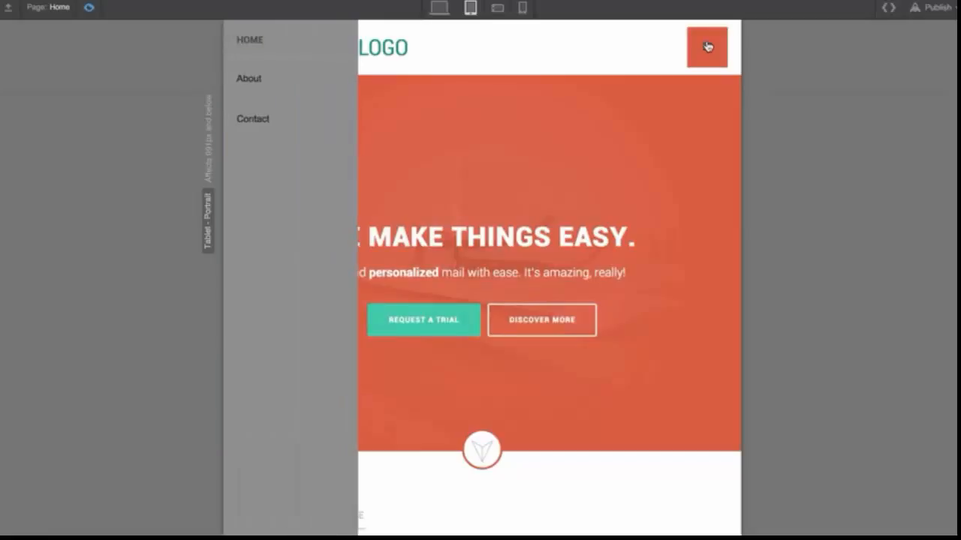
click(707, 46)
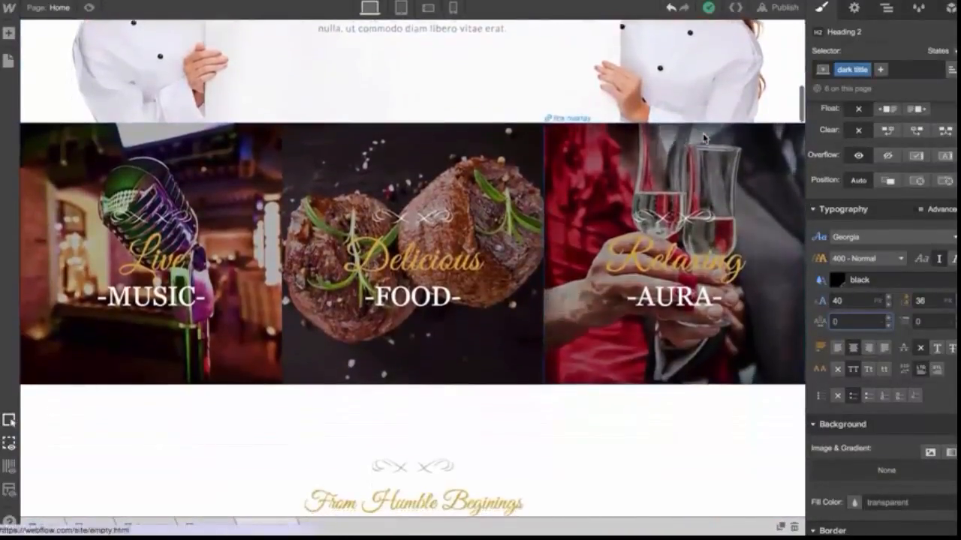
Select the -OUR GREAT MENU- heading and browse the available font families
scroll(553, 190, down, 2)
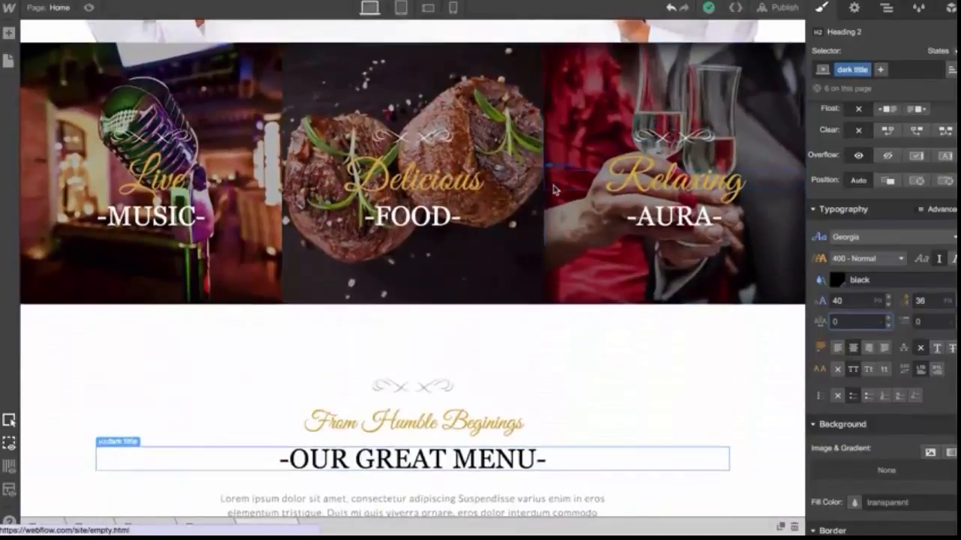
scroll(470, 196, down, 6)
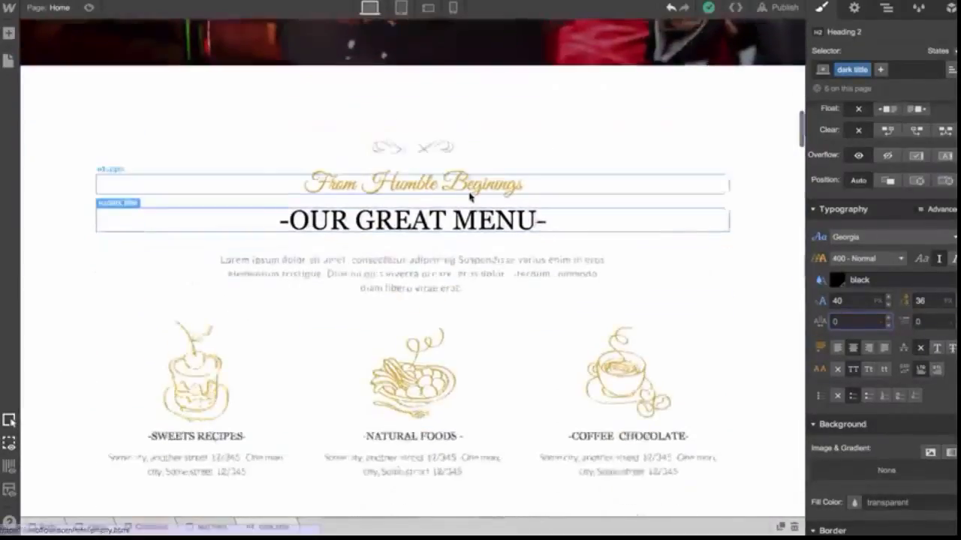
scroll(471, 197, down, 2)
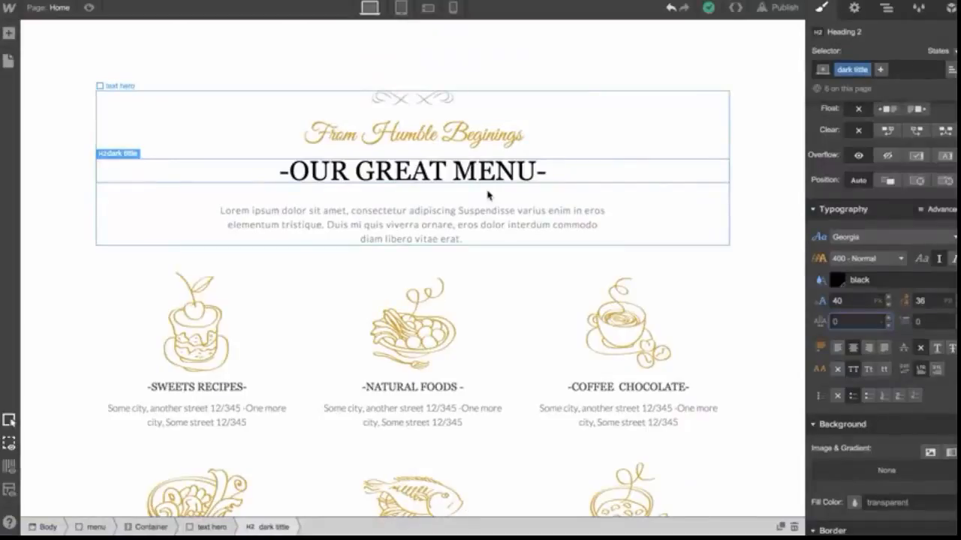
click(425, 136)
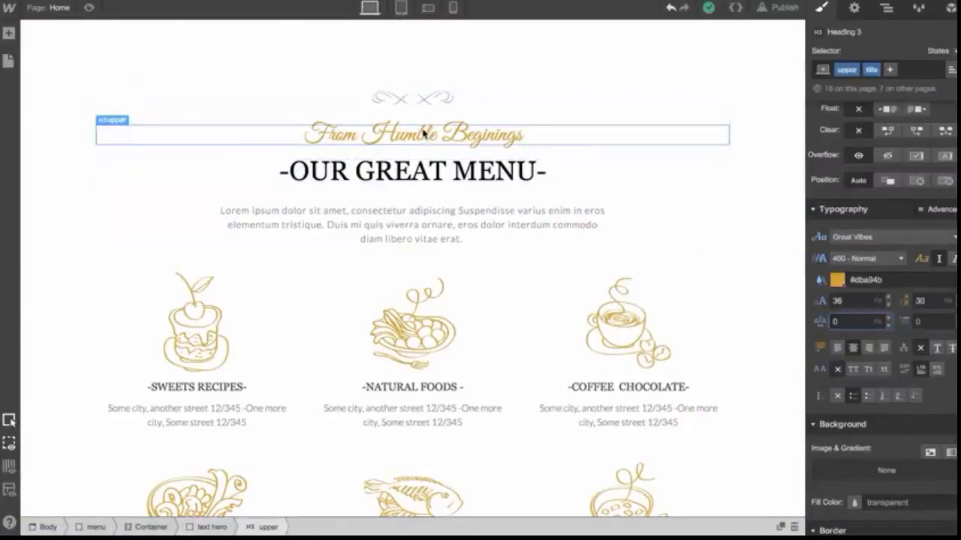
click(421, 169)
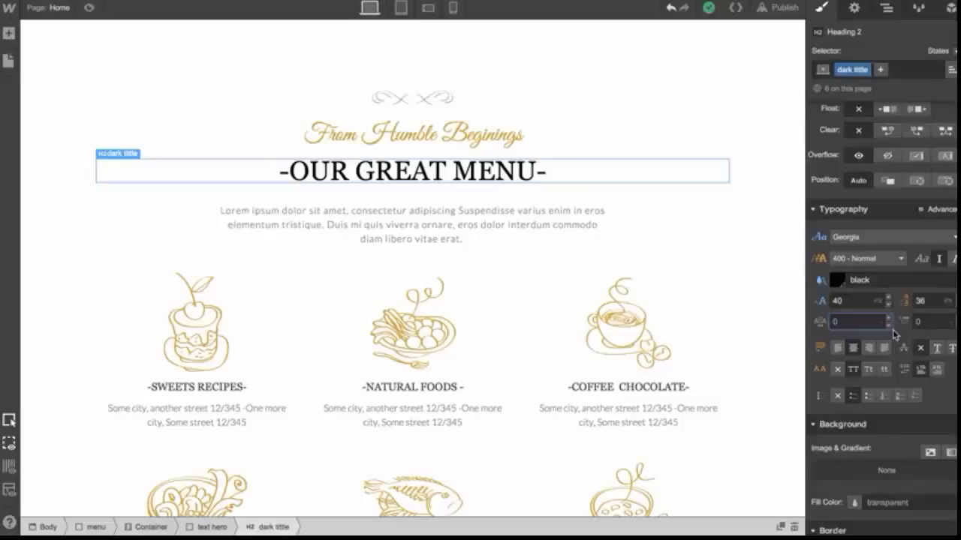
click(862, 240)
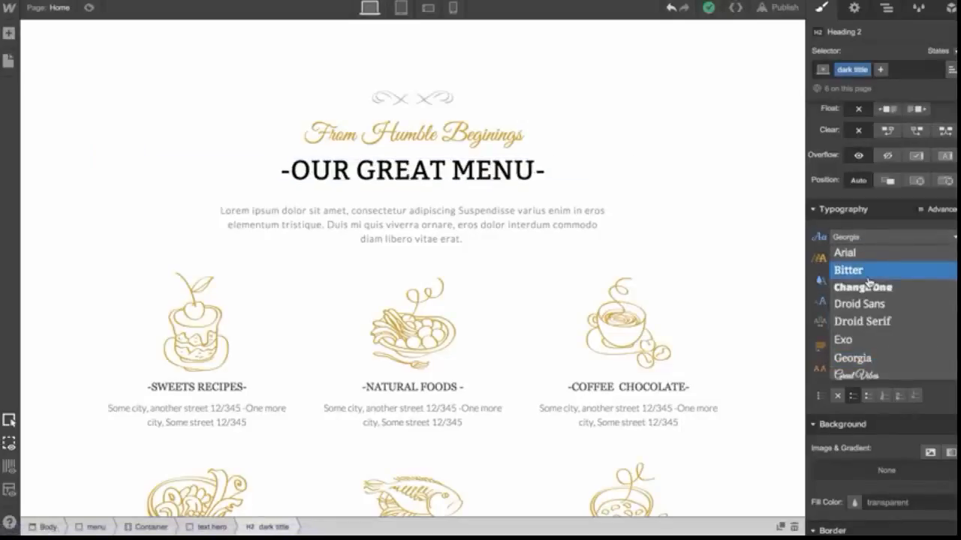
scroll(868, 282, down, 1)
scroll(868, 281, down, 5)
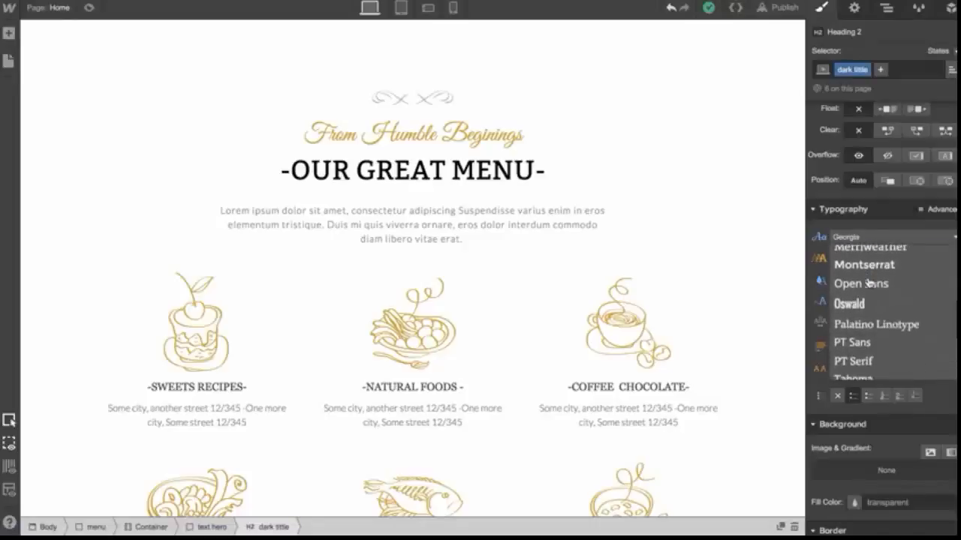
scroll(876, 330, up, 6)
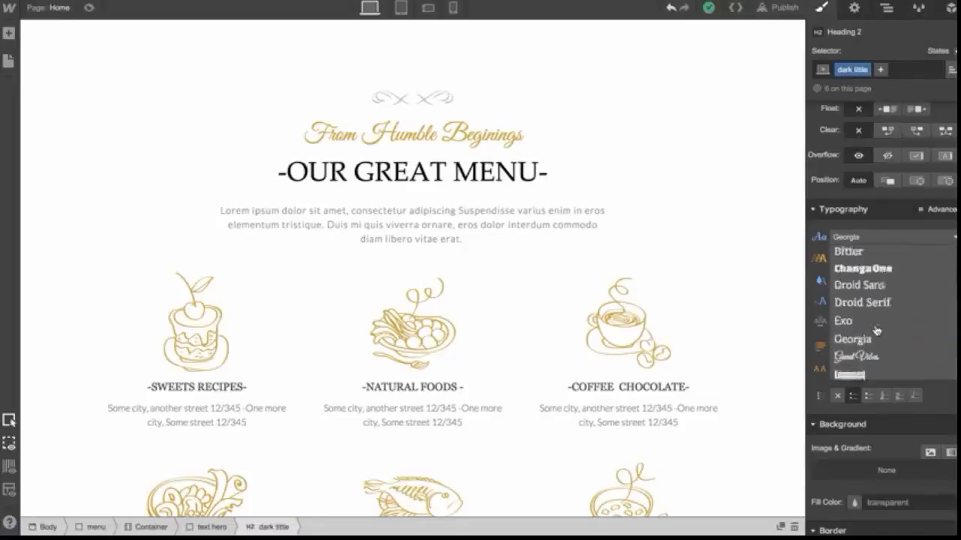
click(868, 240)
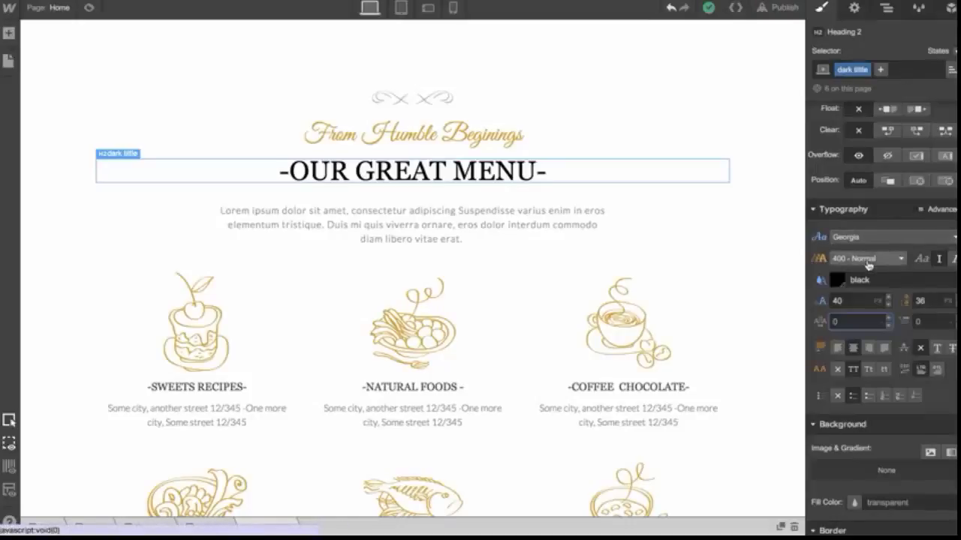
Set the heading's font weight to 700 - Bold and its text color to #c72222
click(868, 264)
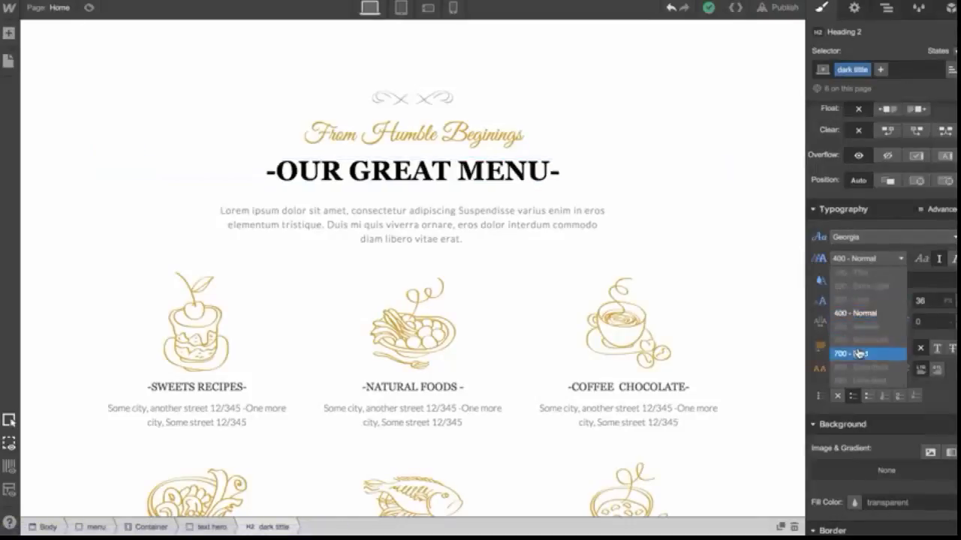
click(860, 353)
click(839, 282)
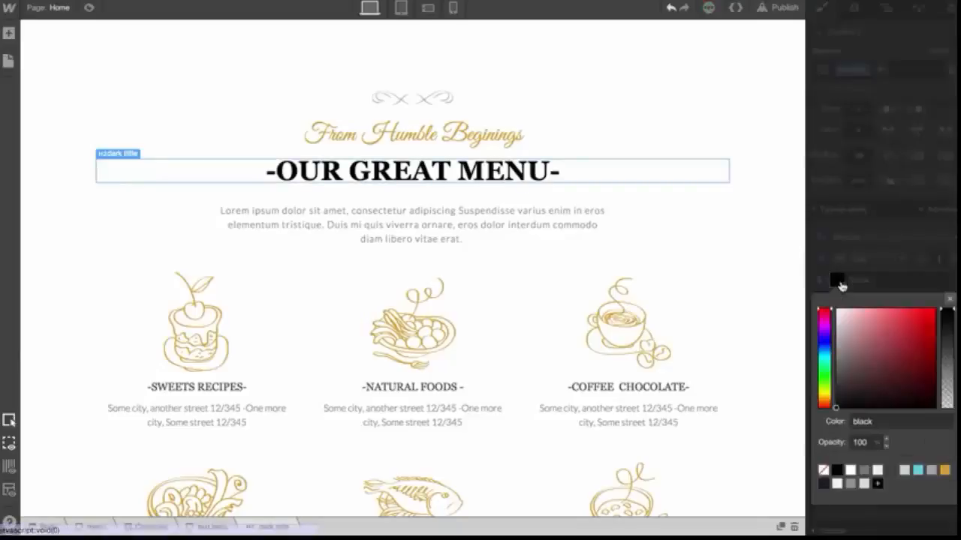
mouse_move(931, 343)
mouse_down()
mouse_move(926, 326)
mouse_move(917, 328)
mouse_up()
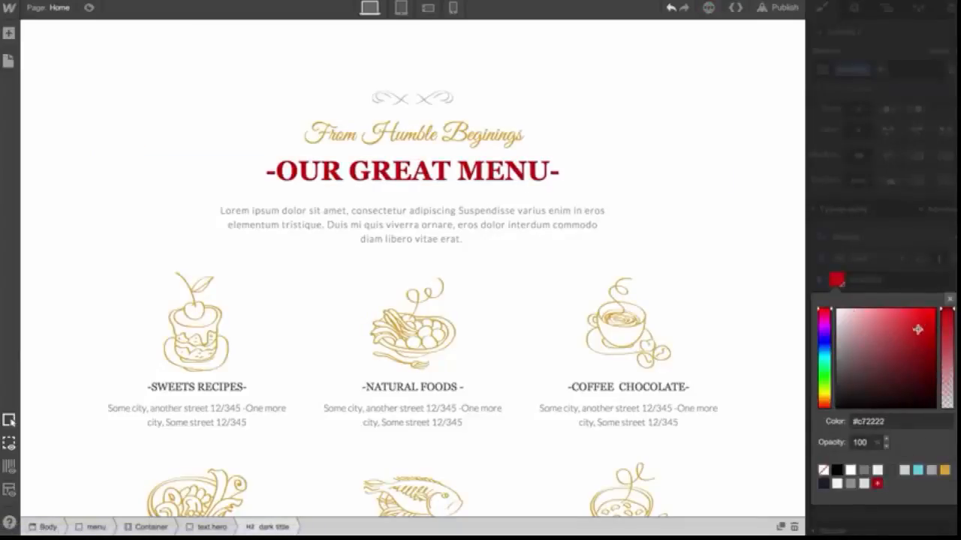
click(949, 299)
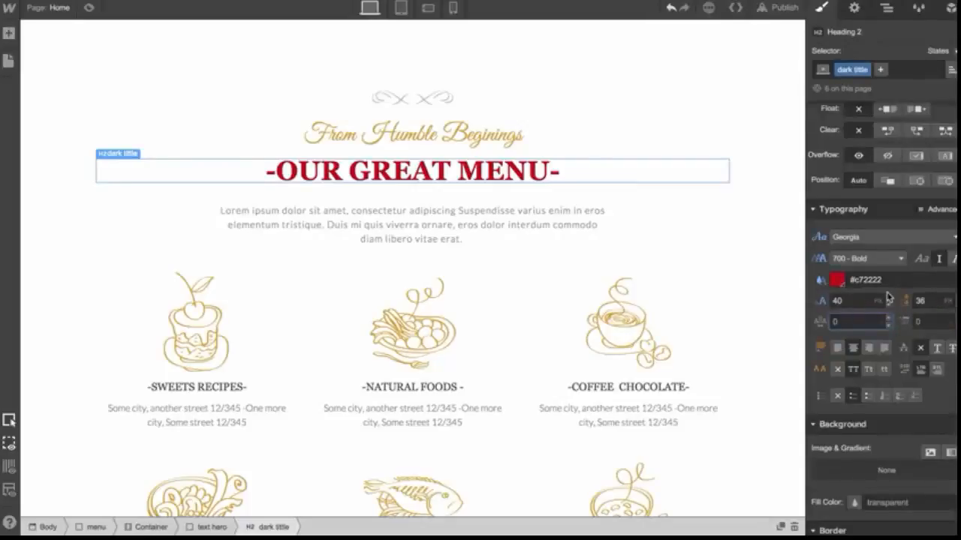
Set the heading's font size to 43 px and its letter spacing to 10 px
drag(888, 301, 888, 292)
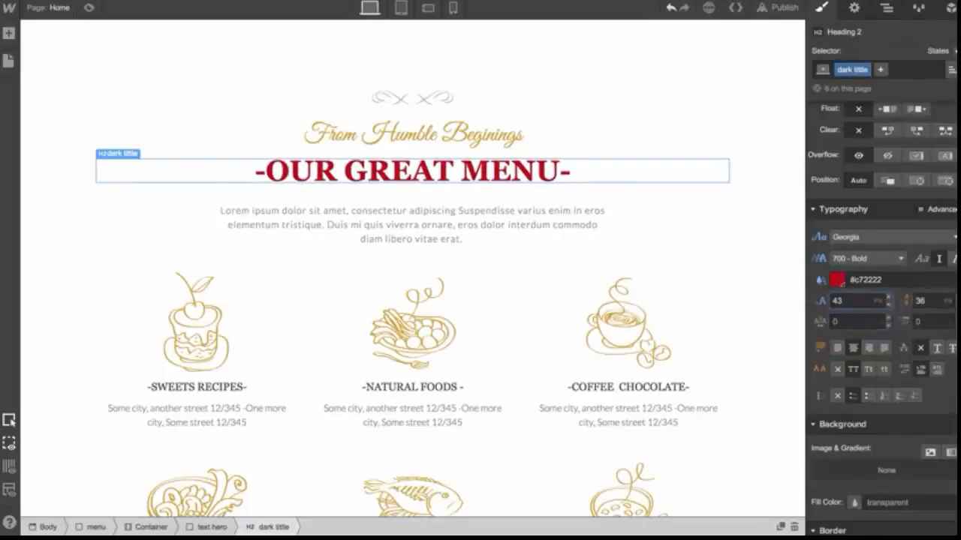
drag(888, 322, 887, 317)
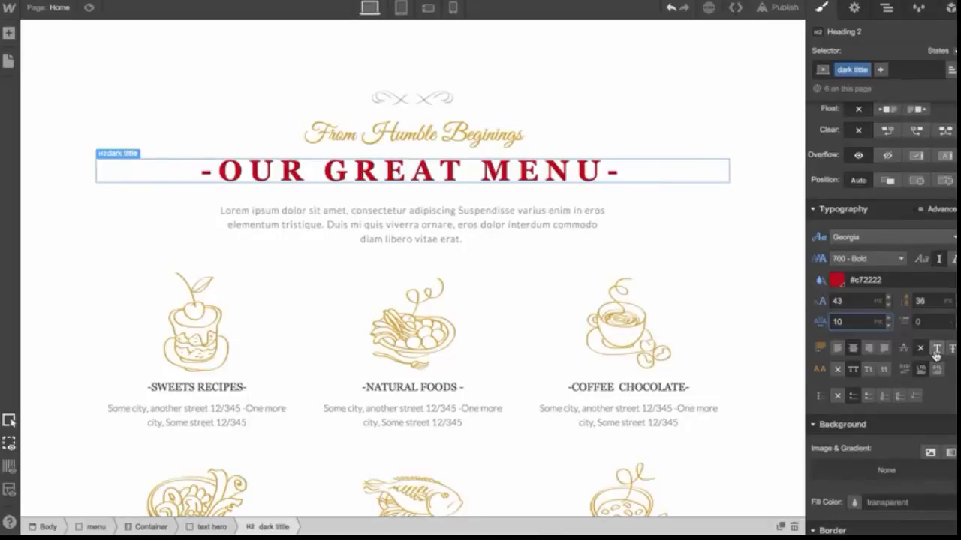
Add a text drop shadow to the heading with color rgba(0,0,0,0.32)
scroll(935, 355, down, 10)
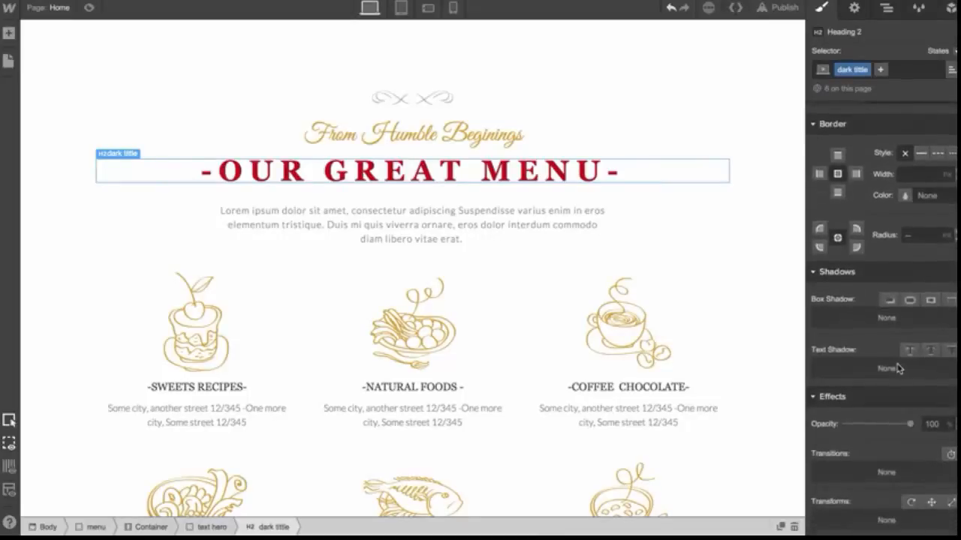
click(912, 352)
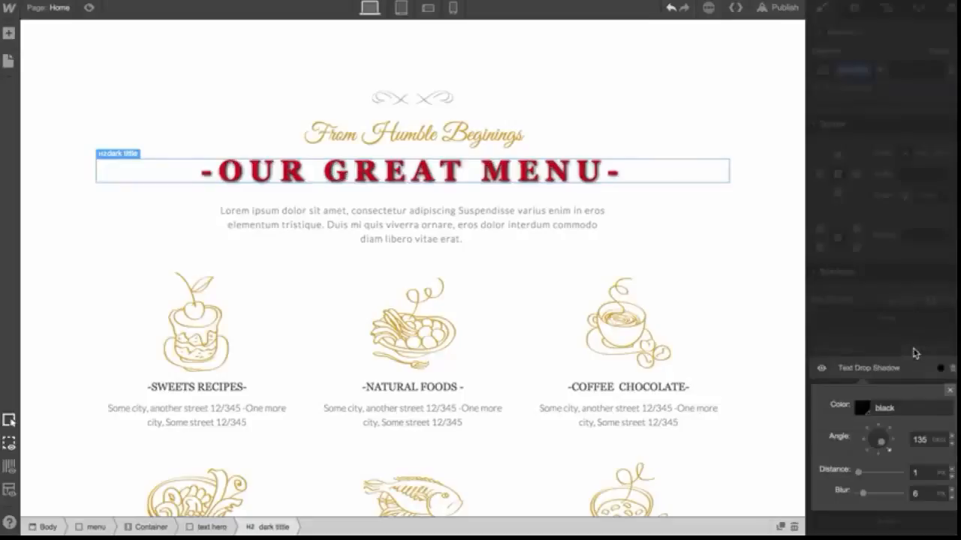
click(862, 408)
drag(947, 225, 947, 265)
click(949, 190)
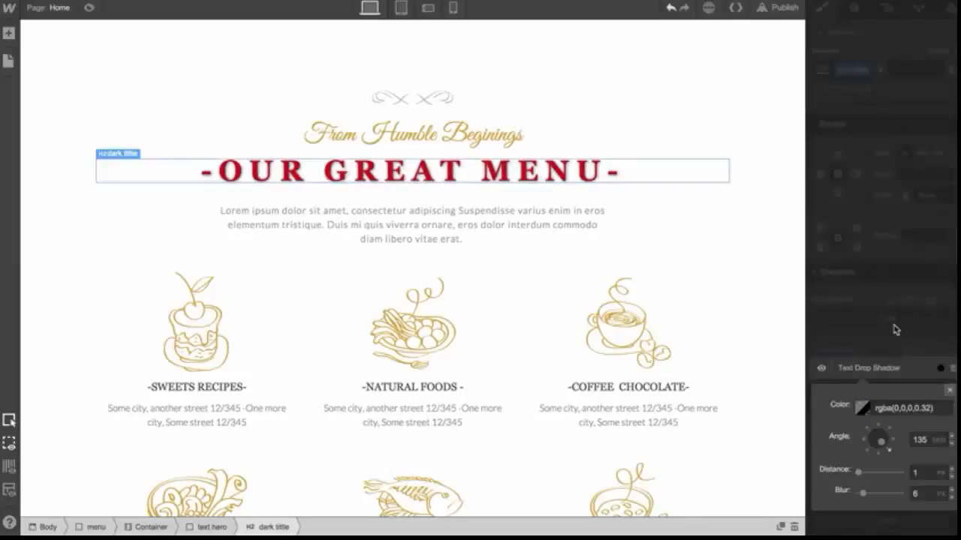
click(950, 390)
Browse alternative font families for the 'Welcome to our bistro' heading
scroll(884, 359, up, 5)
scroll(884, 359, up, 5)
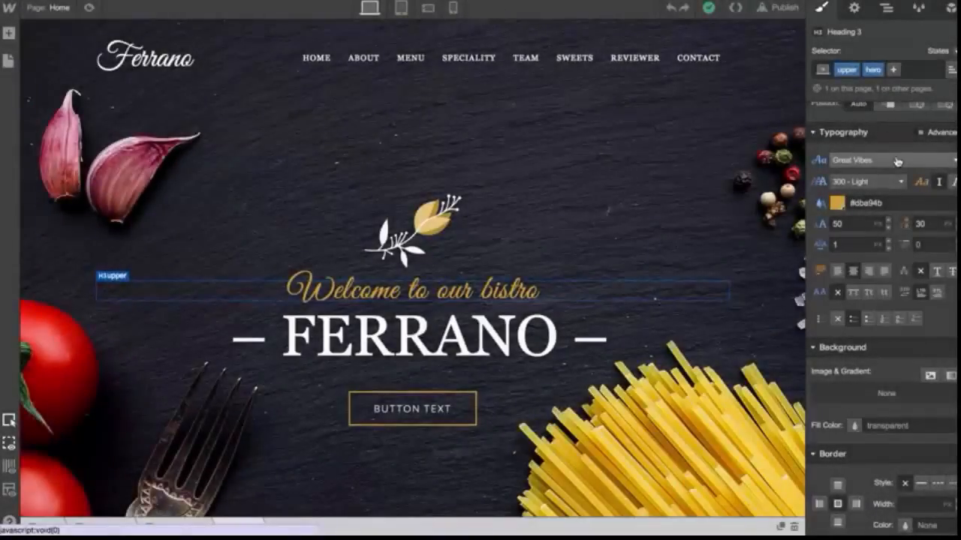
click(897, 162)
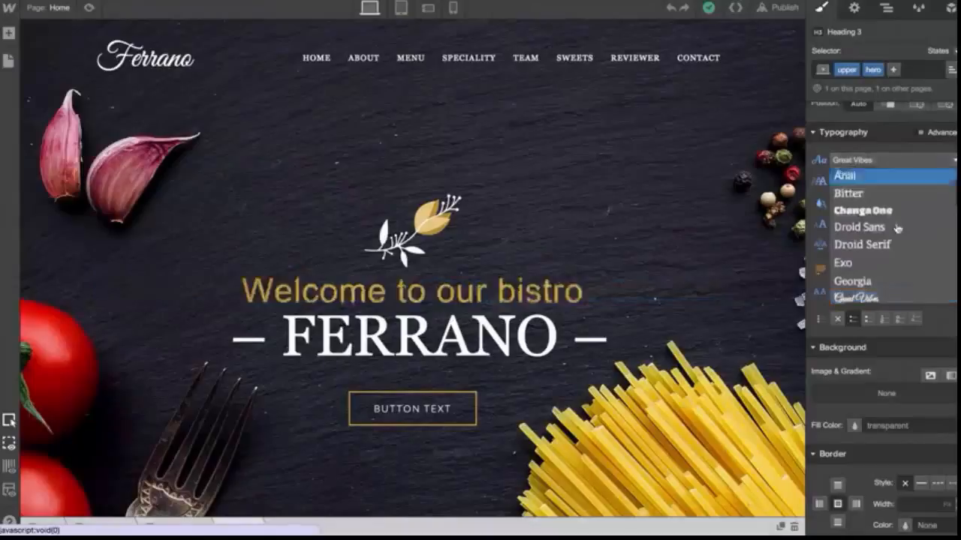
scroll(897, 228, down, 5)
scroll(897, 229, up, 5)
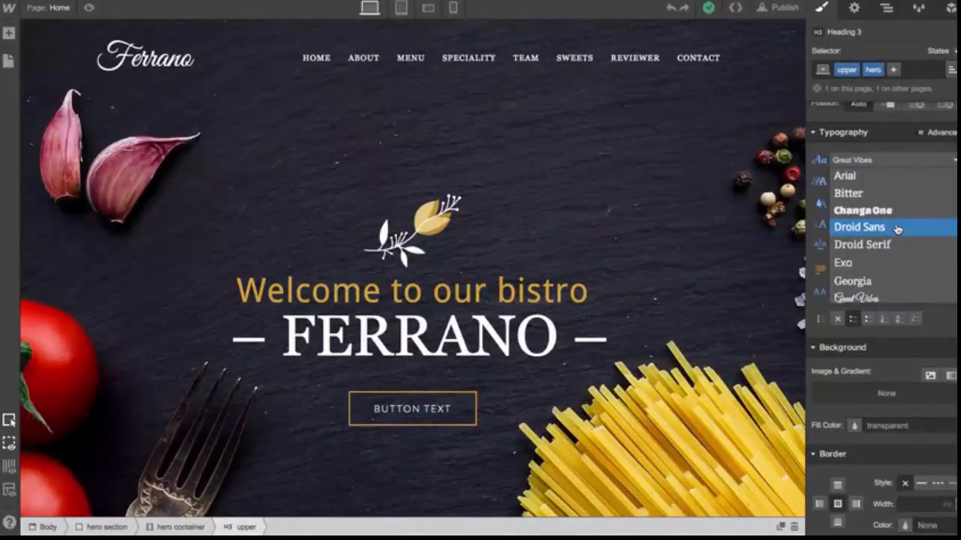
click(667, 267)
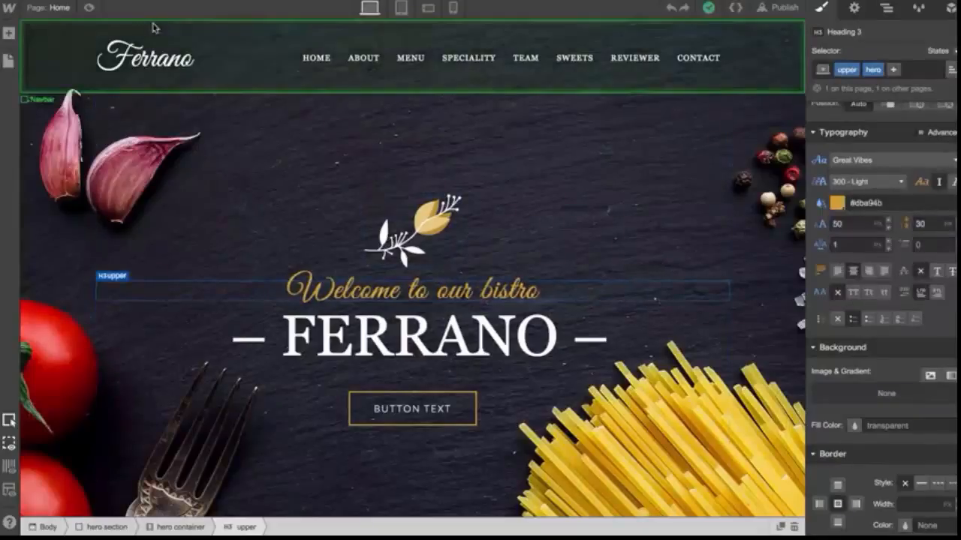
Open the project's Fonts settings in the dashboard and review its sections
click(8, 9)
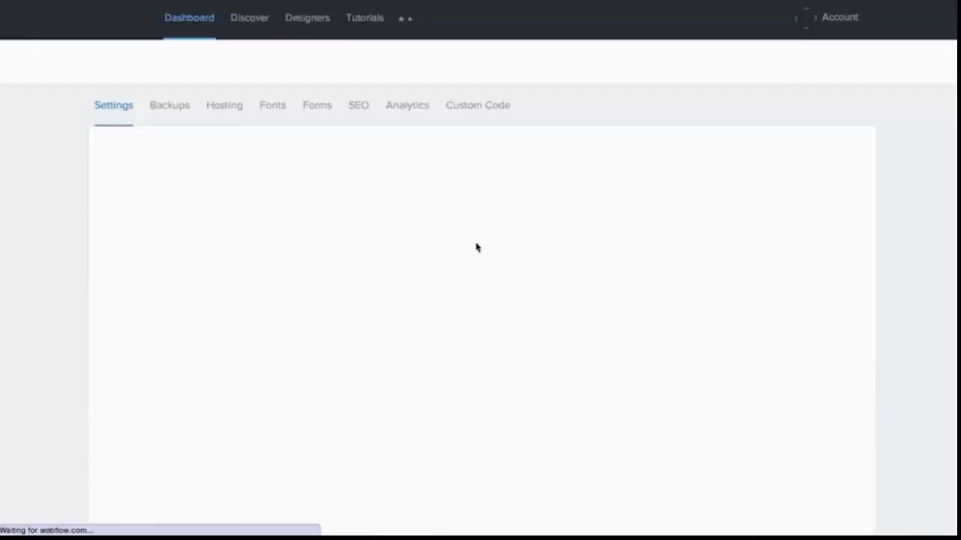
click(274, 105)
scroll(342, 222, down, 2)
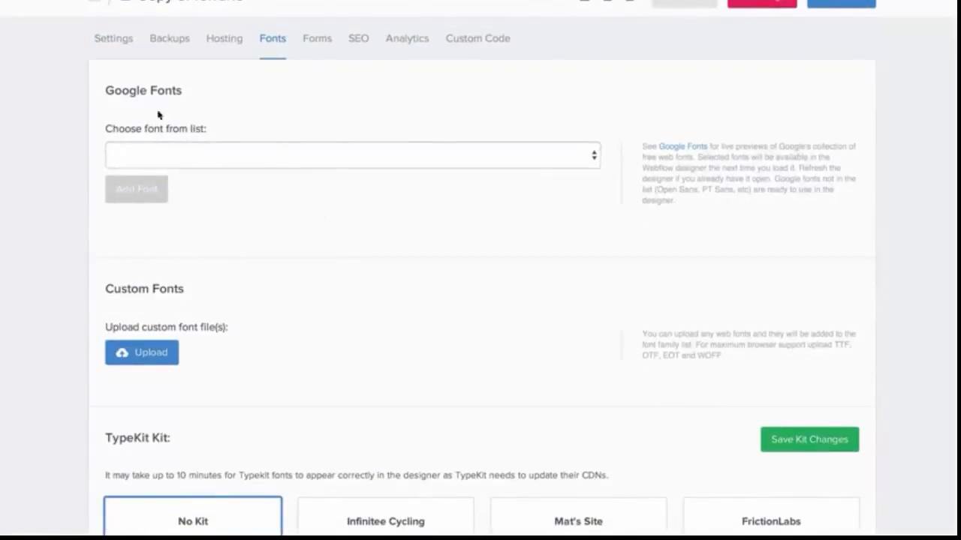
scroll(265, 292, down, 3)
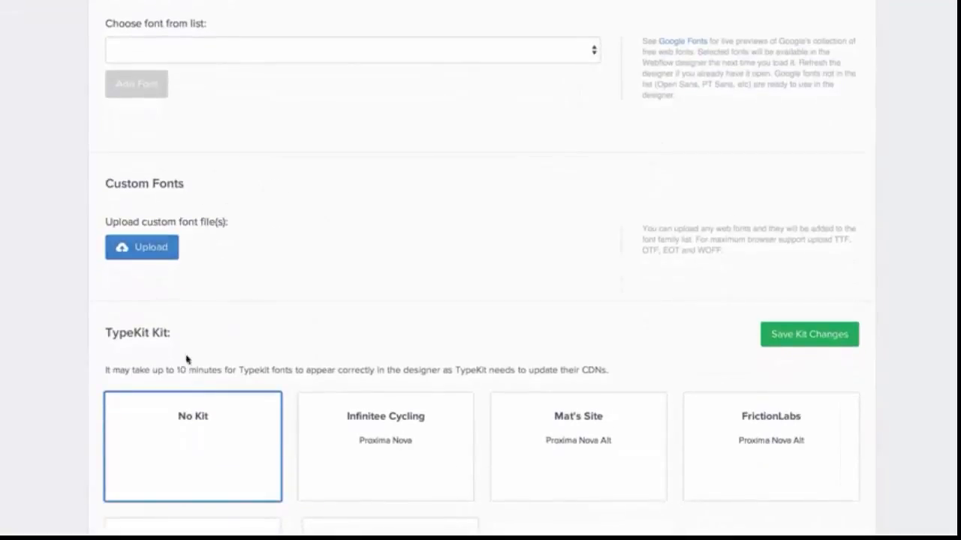
scroll(231, 329, up, 5)
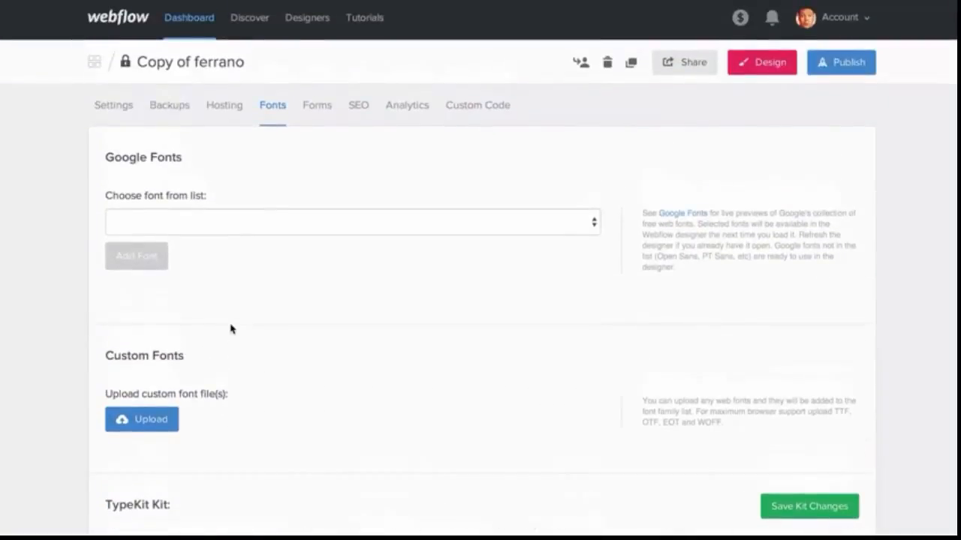
Choose Advent Pro from the Google Fonts list and tick additional weights
click(231, 229)
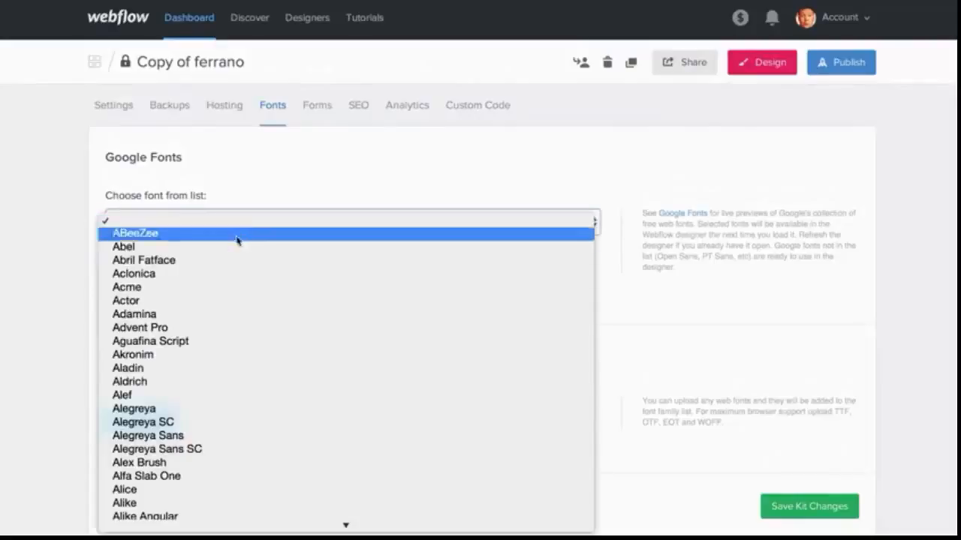
click(174, 292)
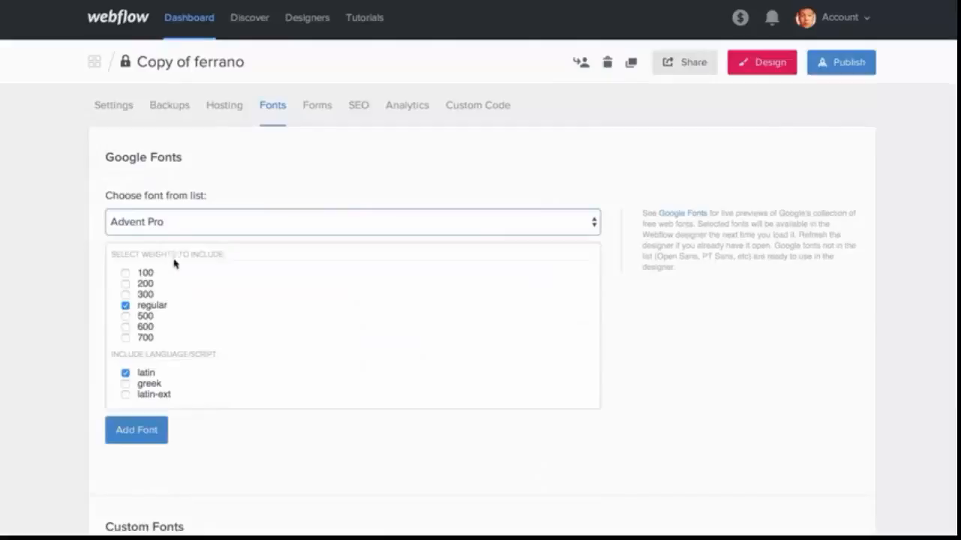
click(125, 273)
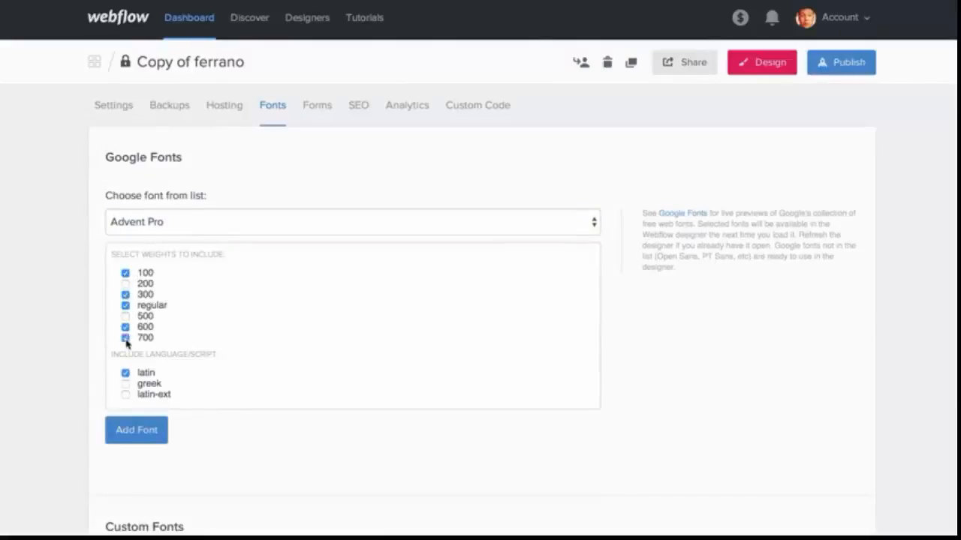
Open the Google Fonts website to browse available fonts
click(682, 215)
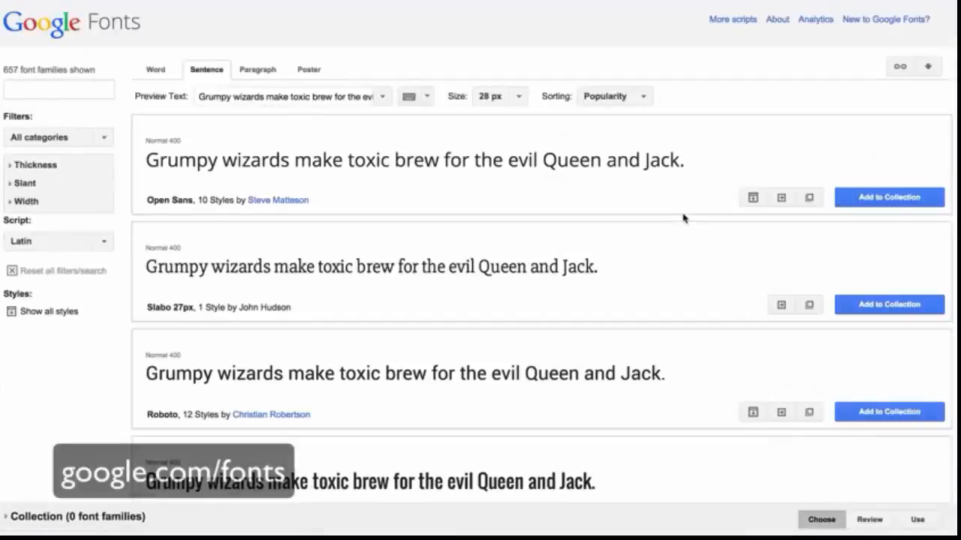
scroll(478, 300, down, 7)
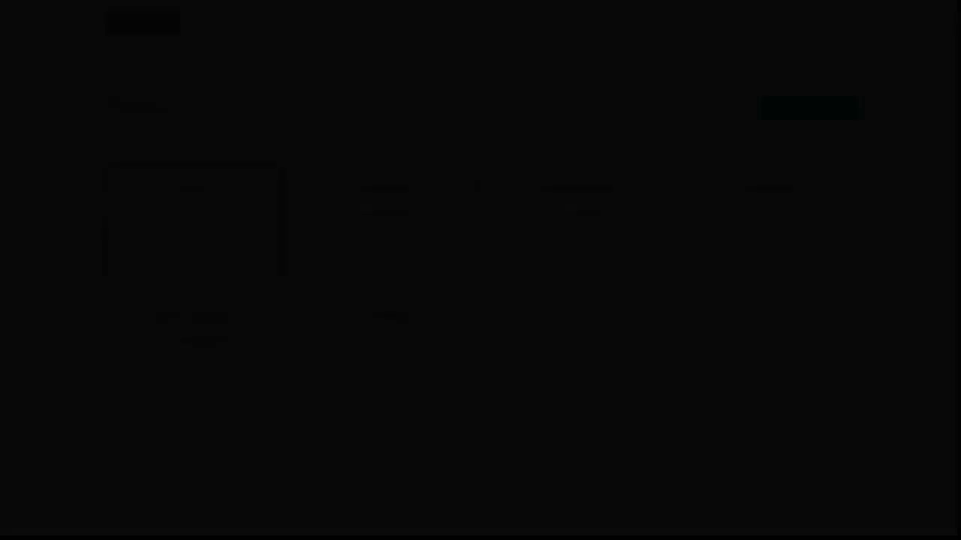
scroll(476, 184, up, 5)
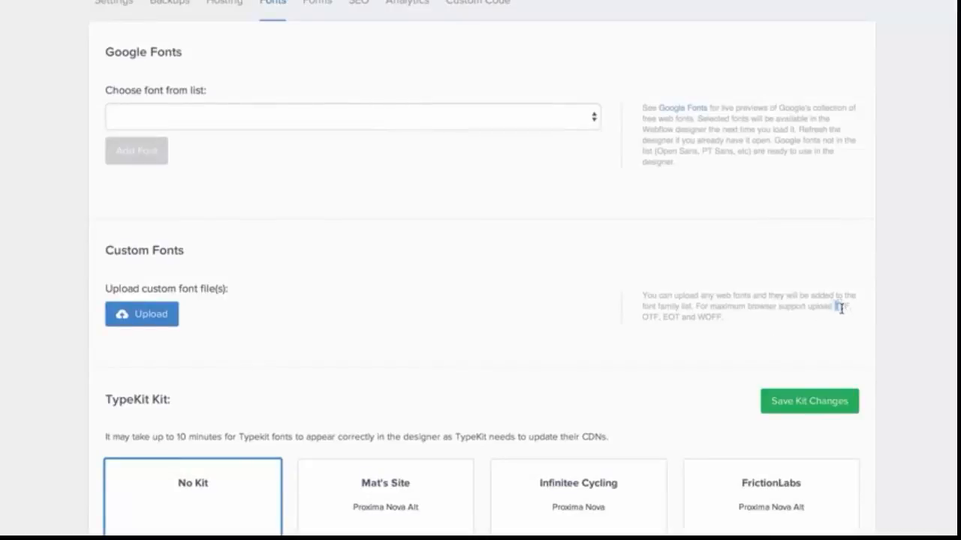
Upload Nexa_Thin.otf as a custom font in the Nexa family with weight 300 (Thin) and add it
drag(841, 308, 845, 316)
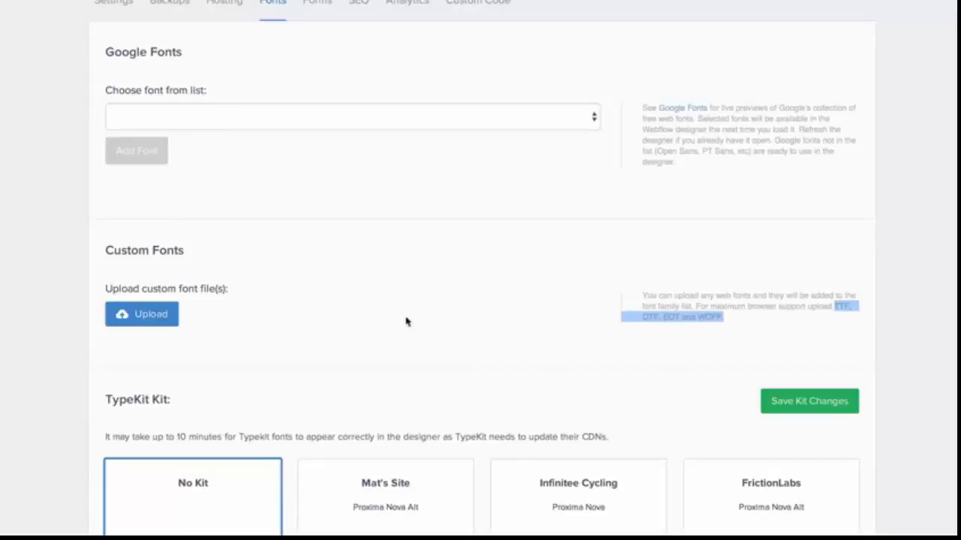
click(158, 314)
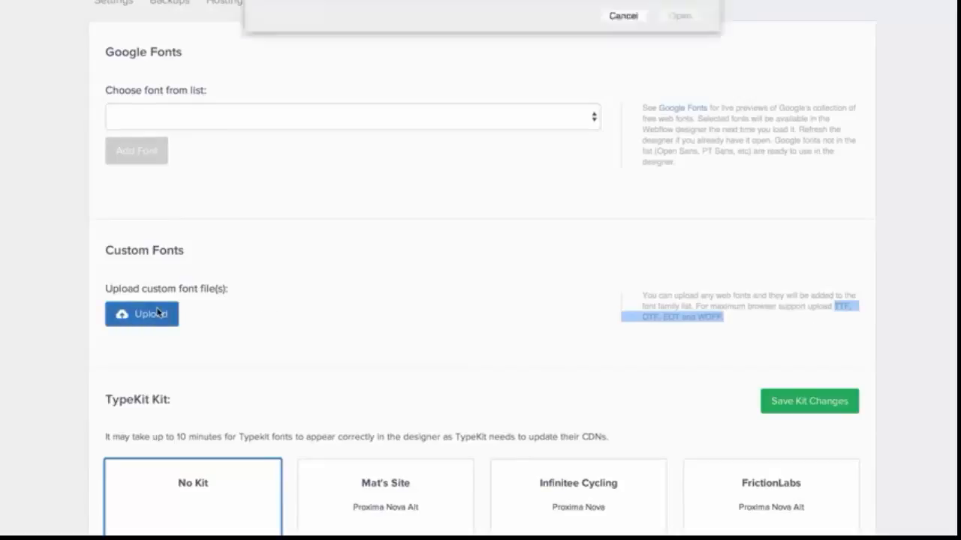
click(644, 10)
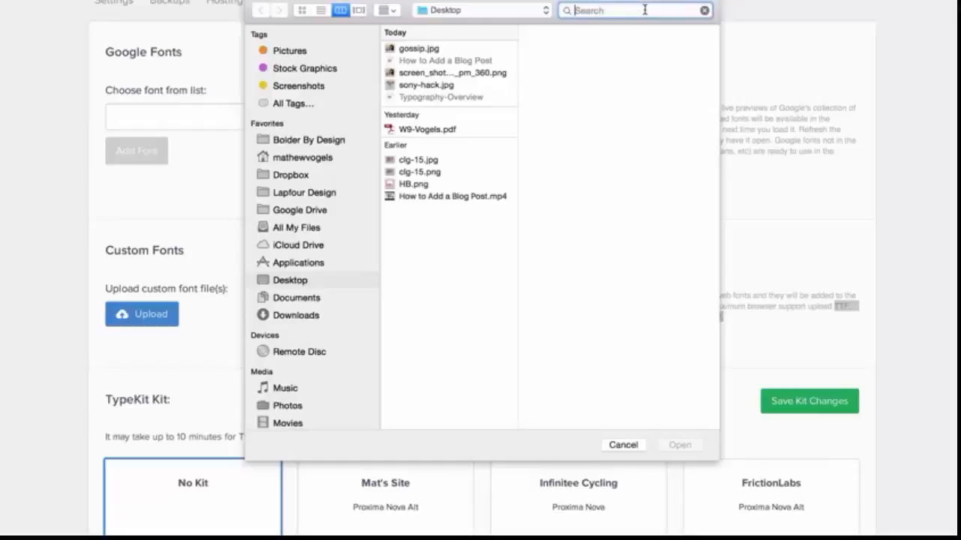
text(nexa)
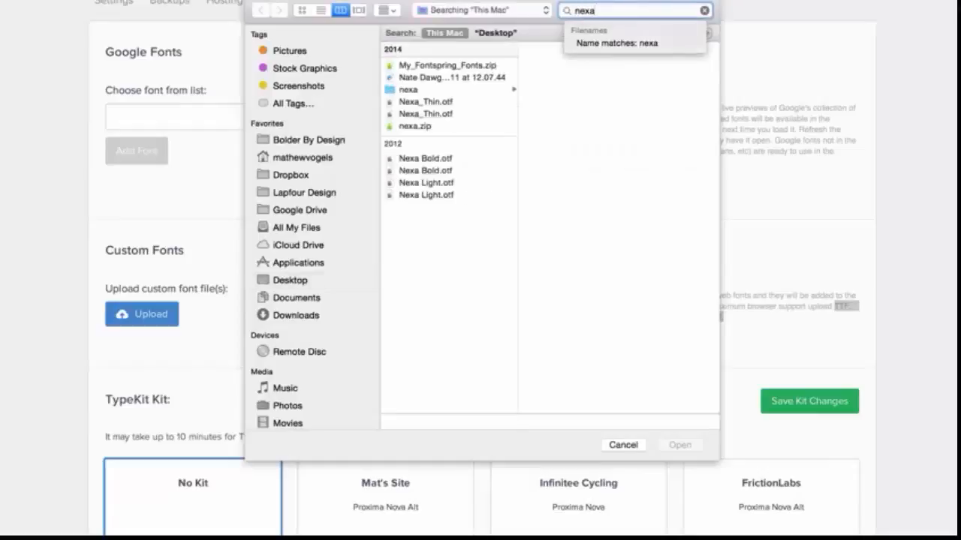
click(439, 103)
double_click(439, 103)
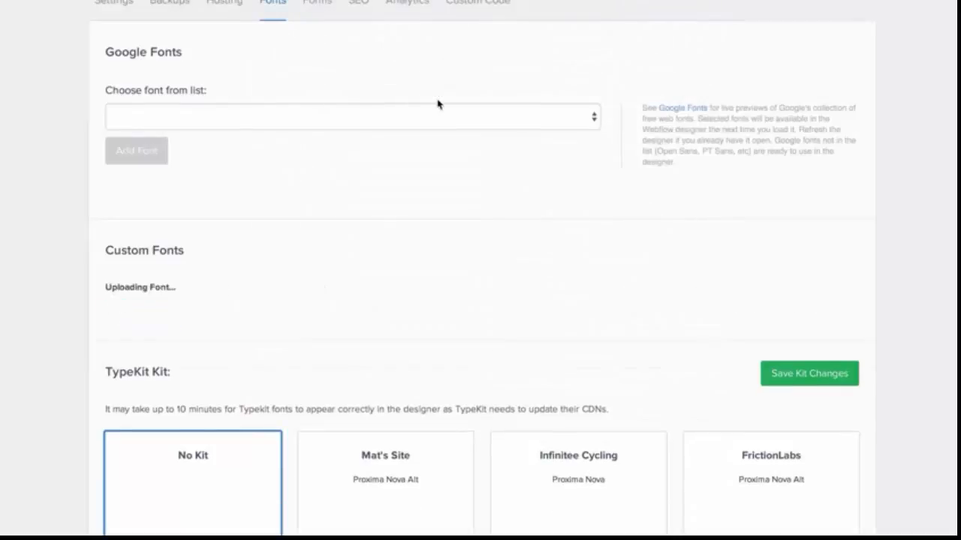
scroll(424, 203, down, 3)
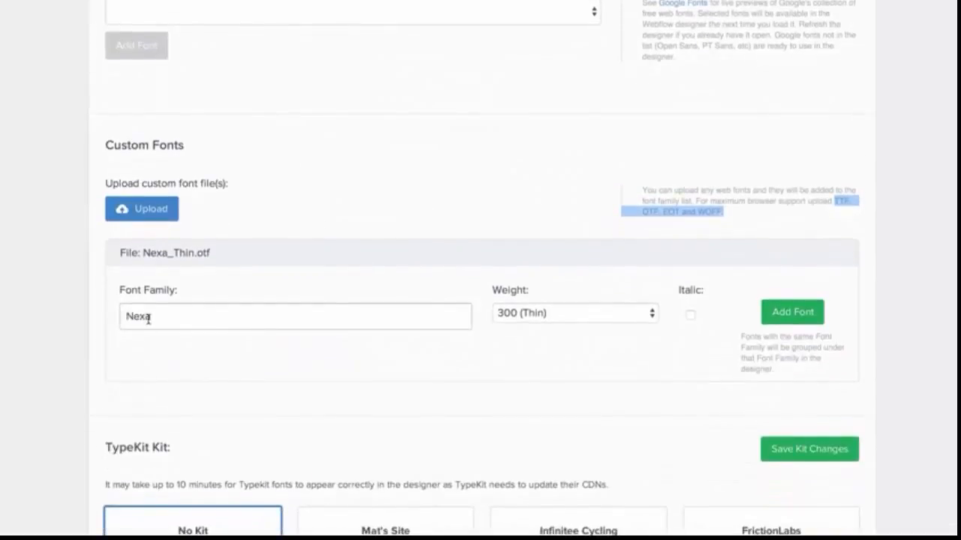
click(152, 318)
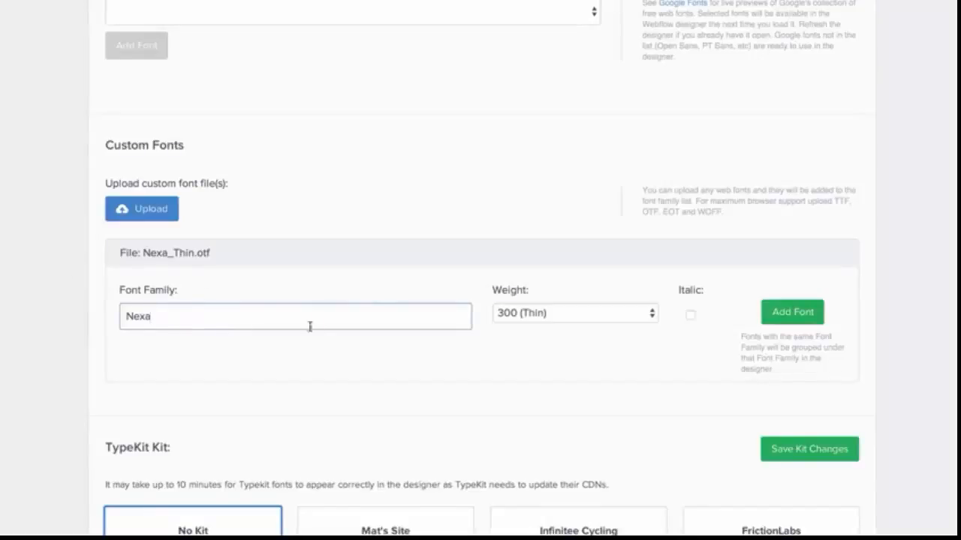
click(631, 315)
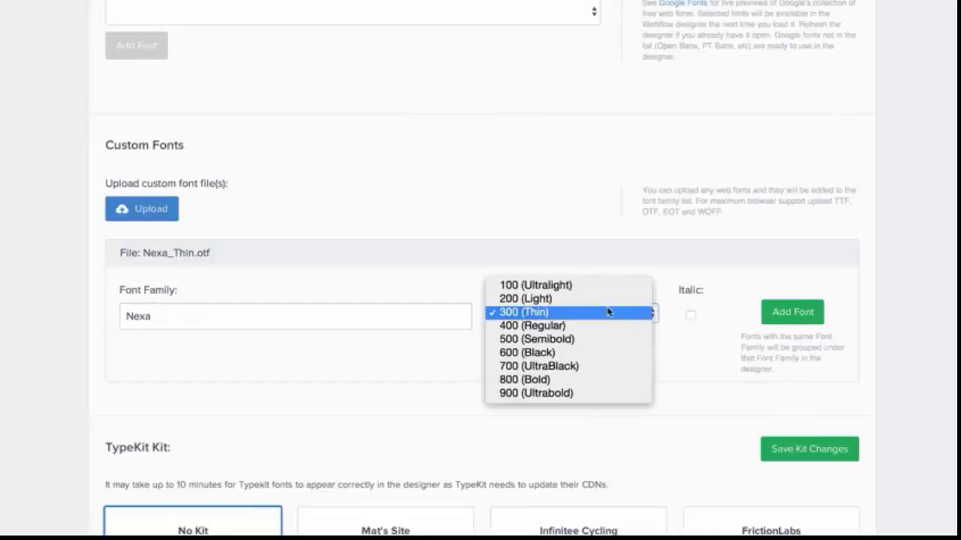
click(452, 346)
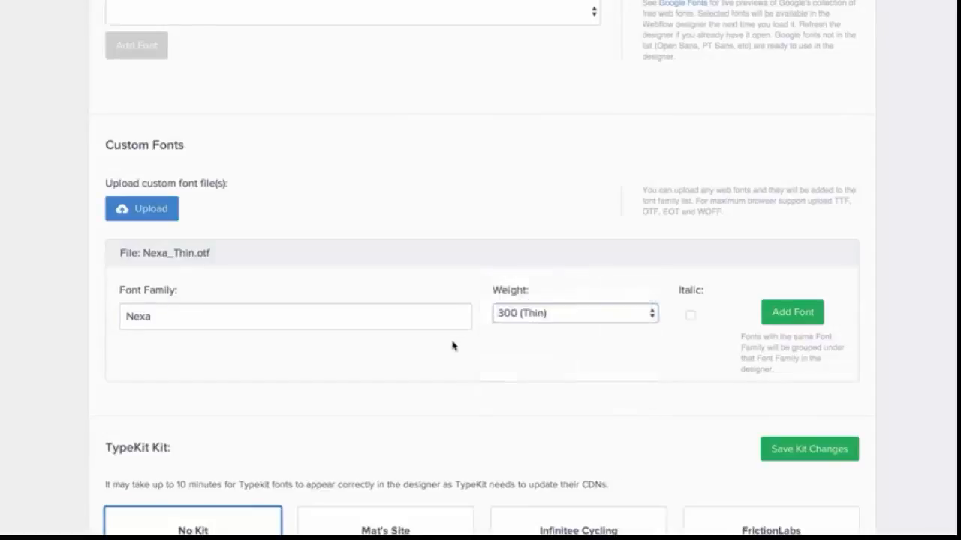
click(806, 312)
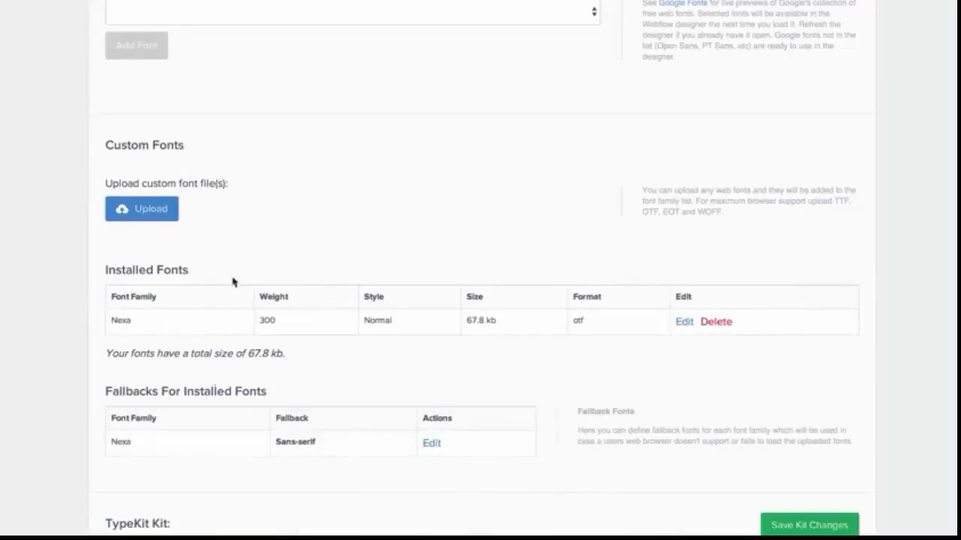
Upload Nexa Bold.otf as a custom font in the Nexa family with weight 800 (Bold) and add it
click(151, 216)
click(654, 11)
text(nre)
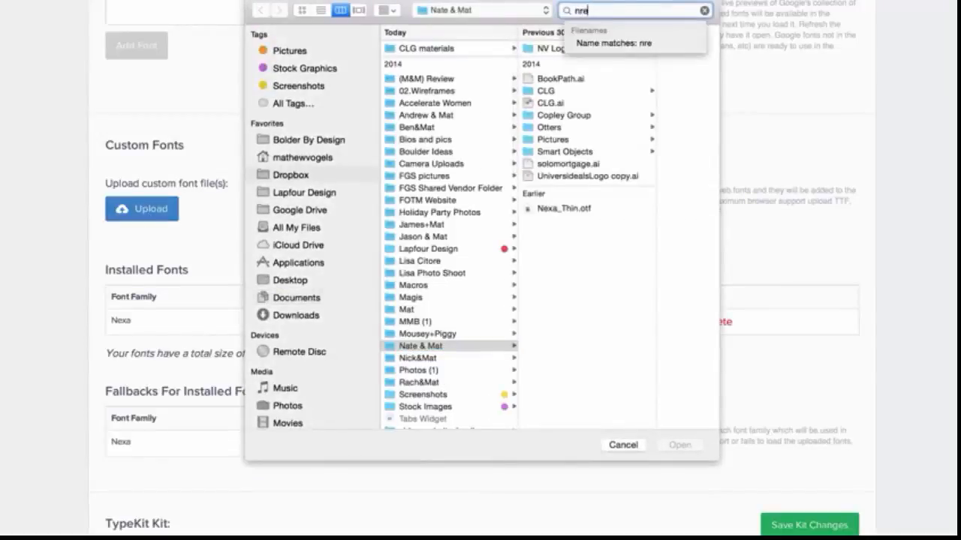
text(xa)
key(BackSpace)
key(BackSpace)
text(exa)
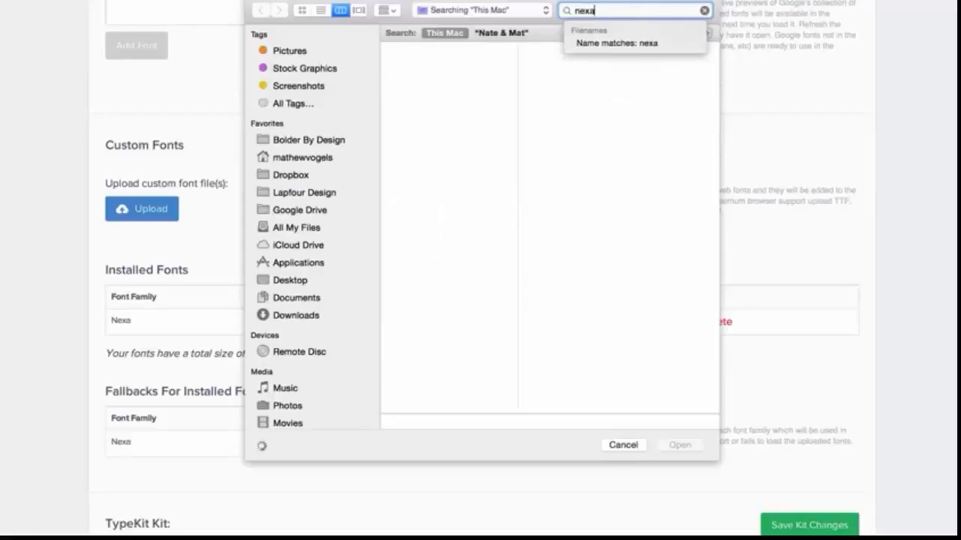
key(Return)
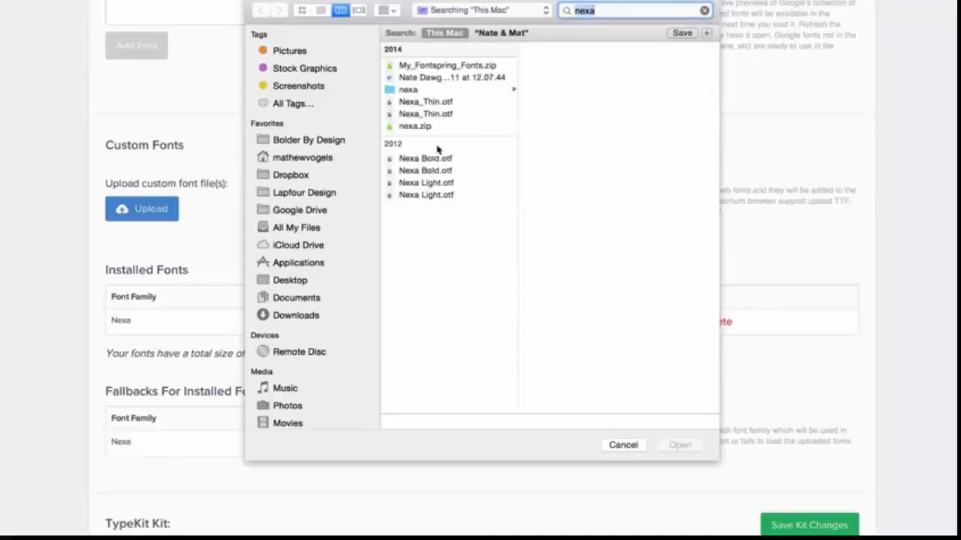
double_click(436, 163)
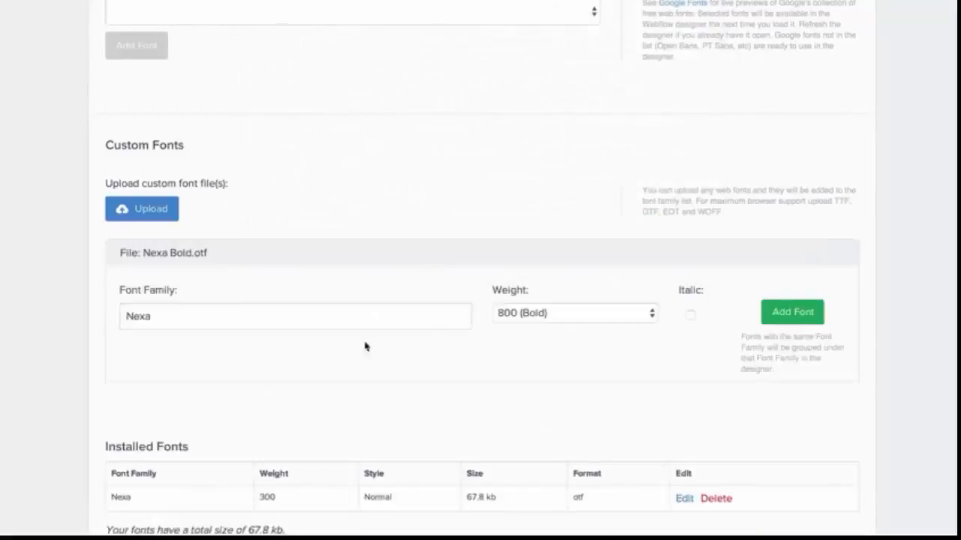
scroll(202, 317, down, 1)
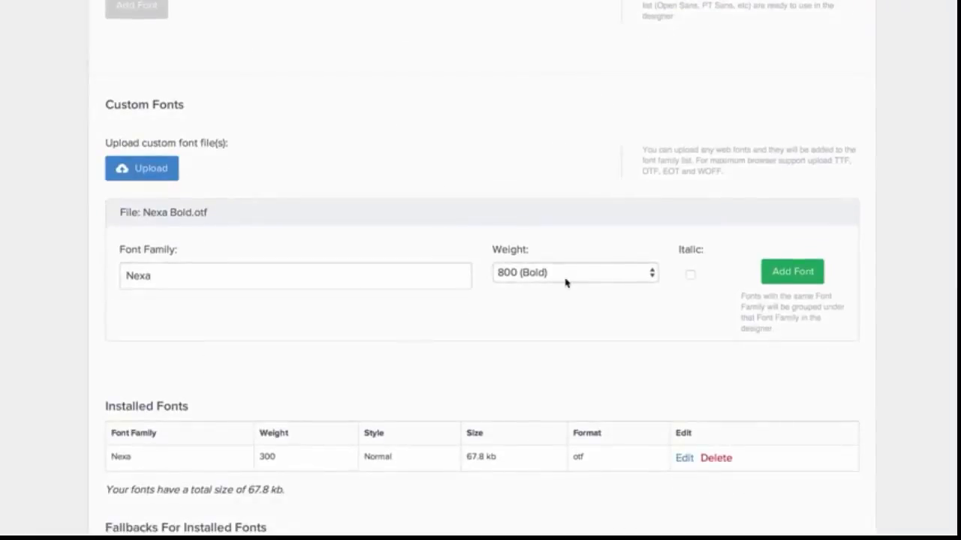
click(799, 275)
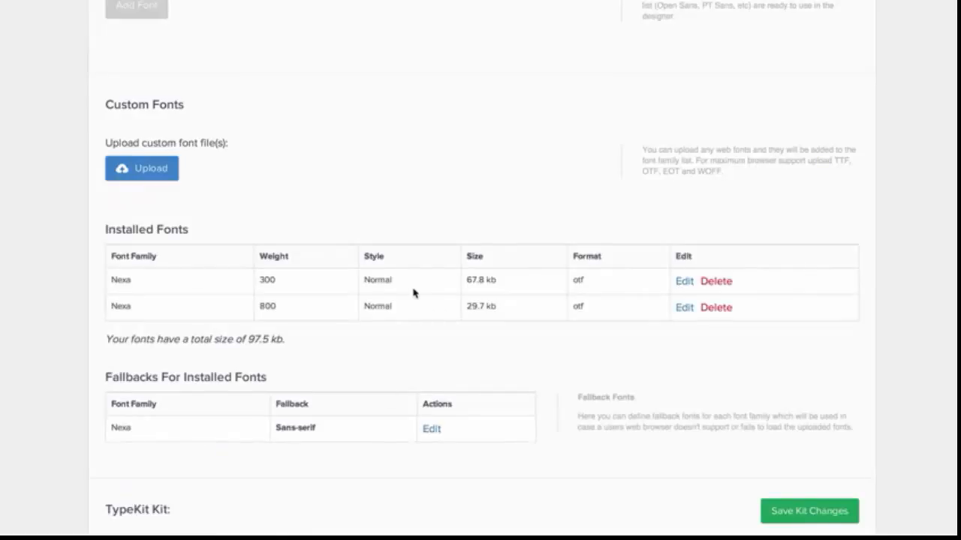
Open the Designer and set the 'Welcome to our bistro' heading's font family to Nexa
scroll(412, 293, up, 5)
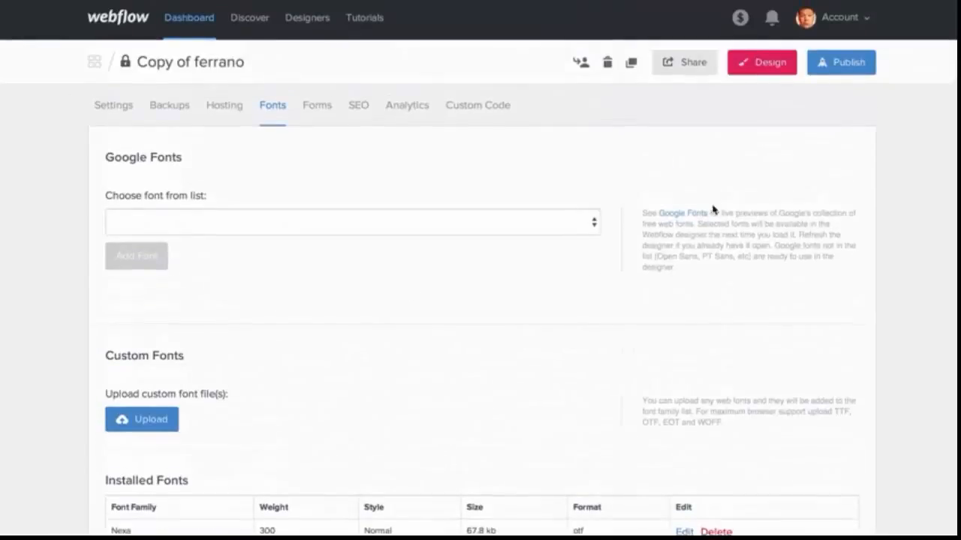
click(763, 64)
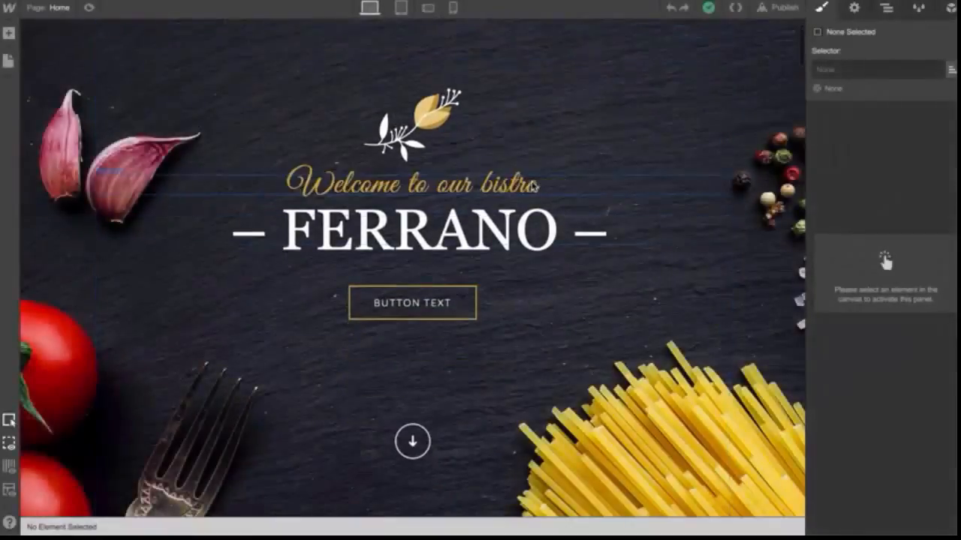
click(534, 186)
scroll(900, 338, down, 5)
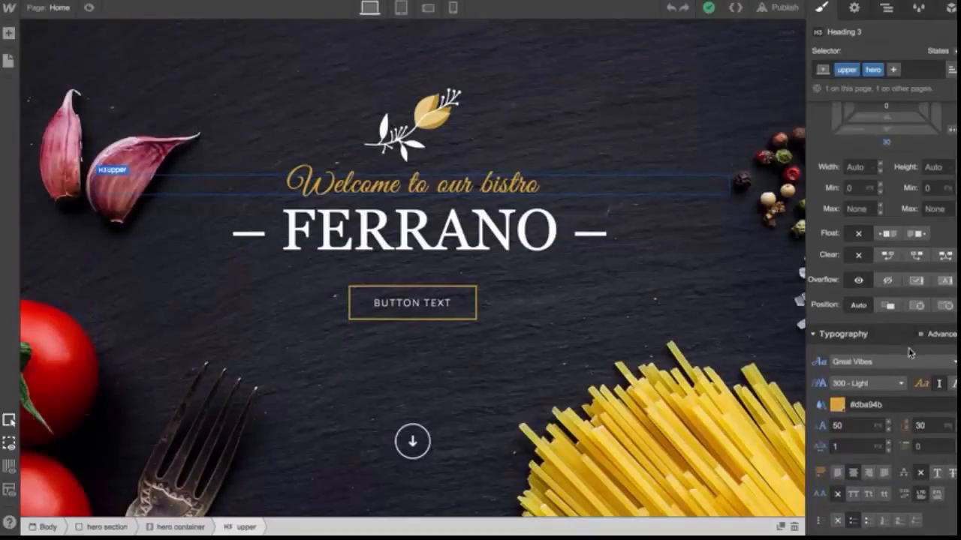
click(901, 361)
scroll(900, 446, down, 3)
scroll(900, 445, down, 2)
scroll(899, 446, up, 3)
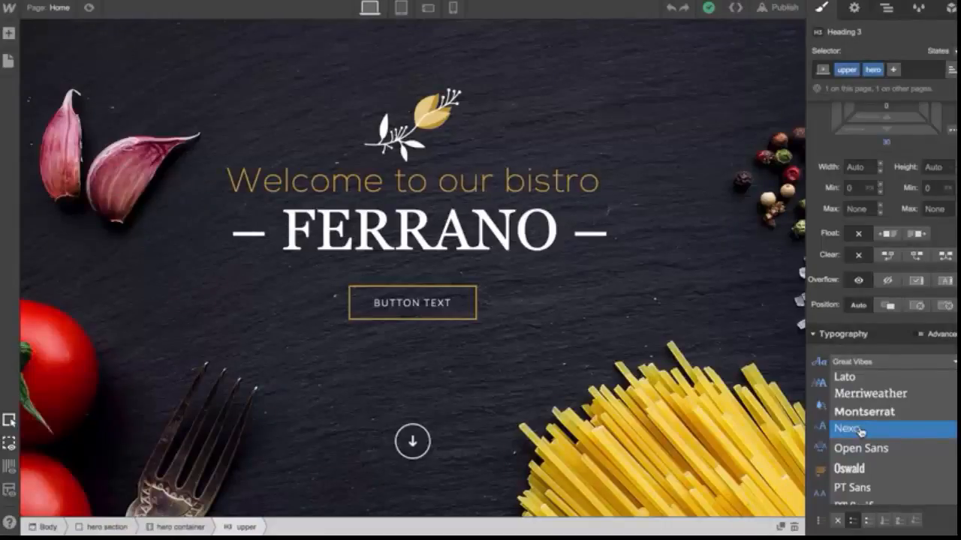
click(860, 430)
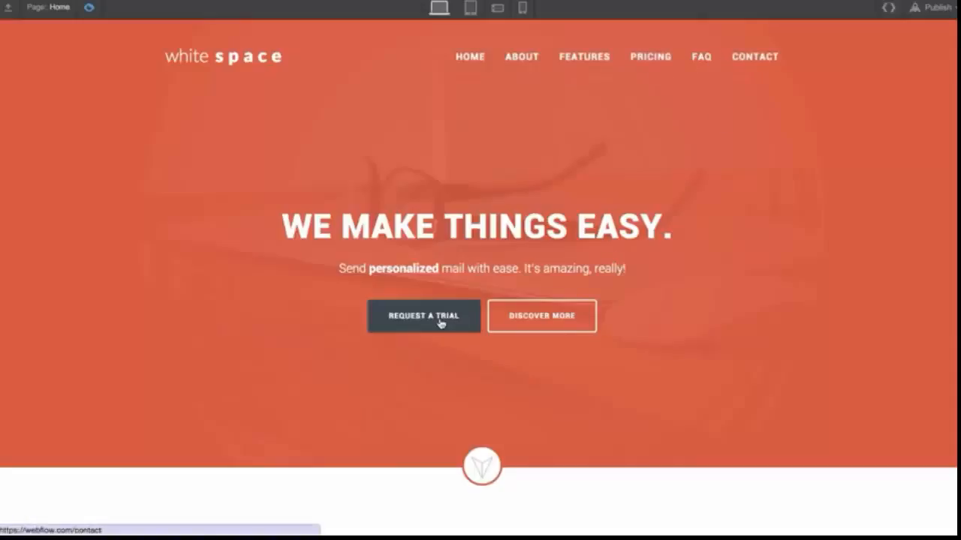
Leave preview, select the BUTTON TEXT button in the About section and switch its style to the Hover state
click(92, 9)
scroll(183, 285, down, 6)
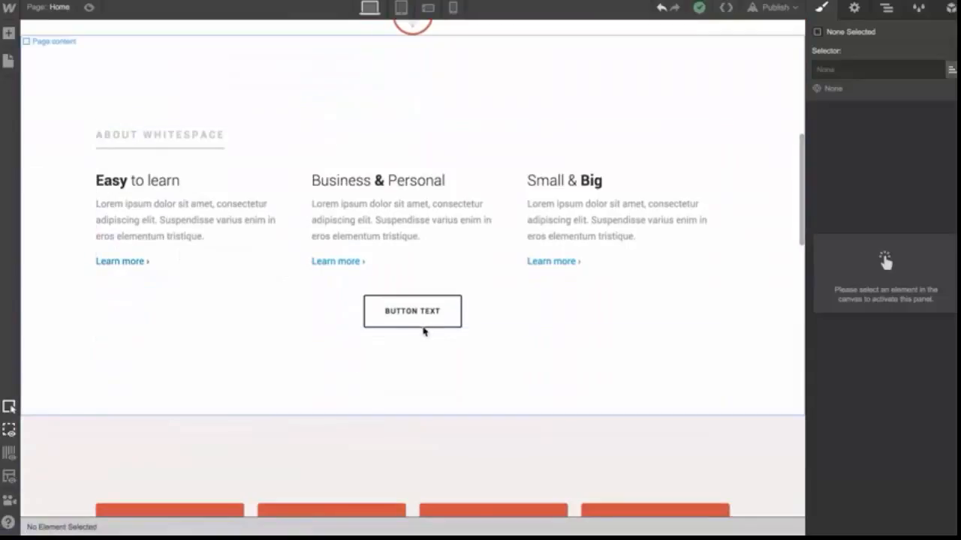
click(448, 316)
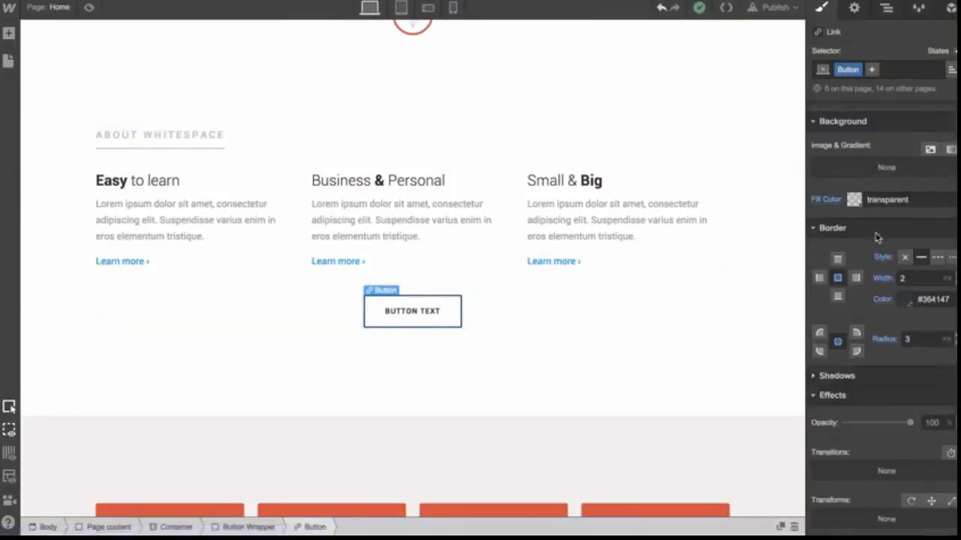
scroll(871, 180, up, 5)
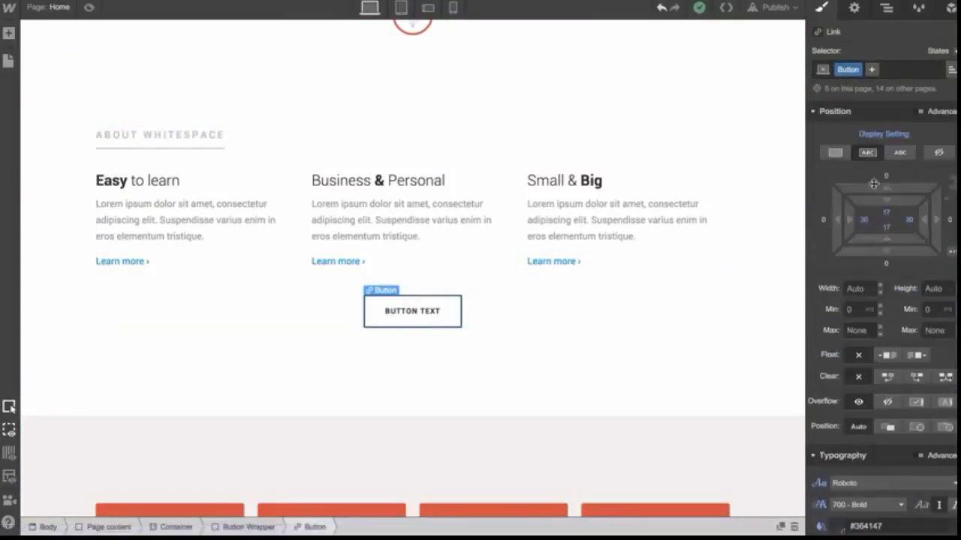
click(906, 72)
click(886, 47)
click(946, 55)
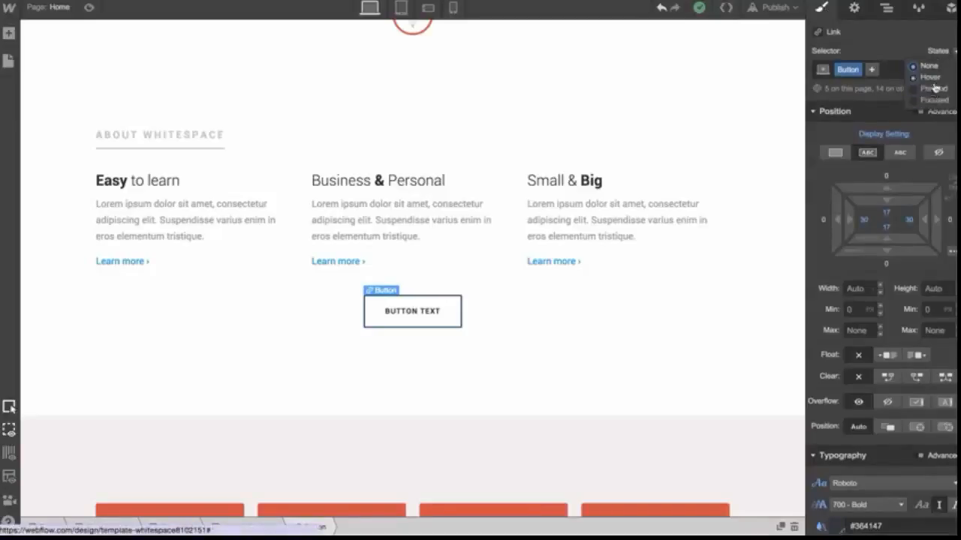
click(931, 78)
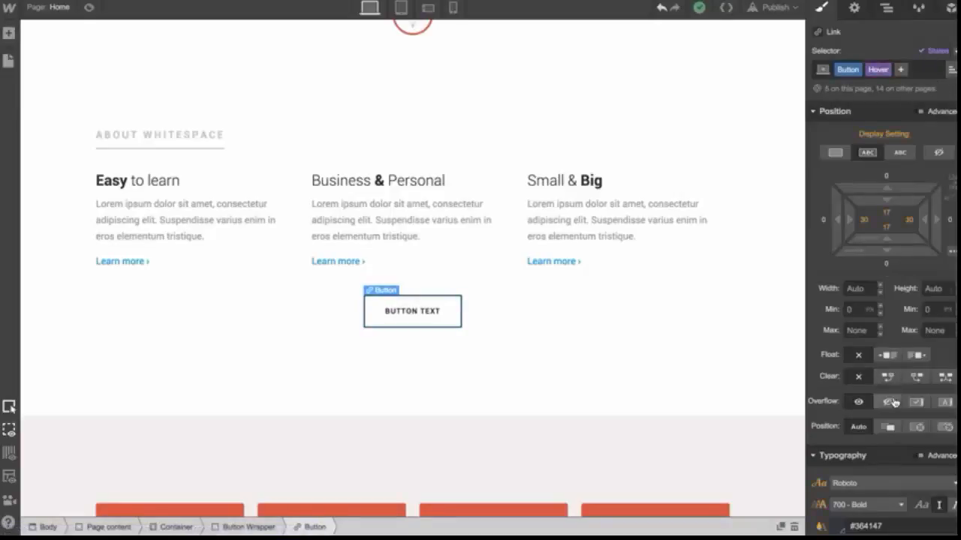
Set the button's hover background fill color to the blue swatch #229ee6
scroll(893, 403, down, 5)
scroll(893, 403, down, 6)
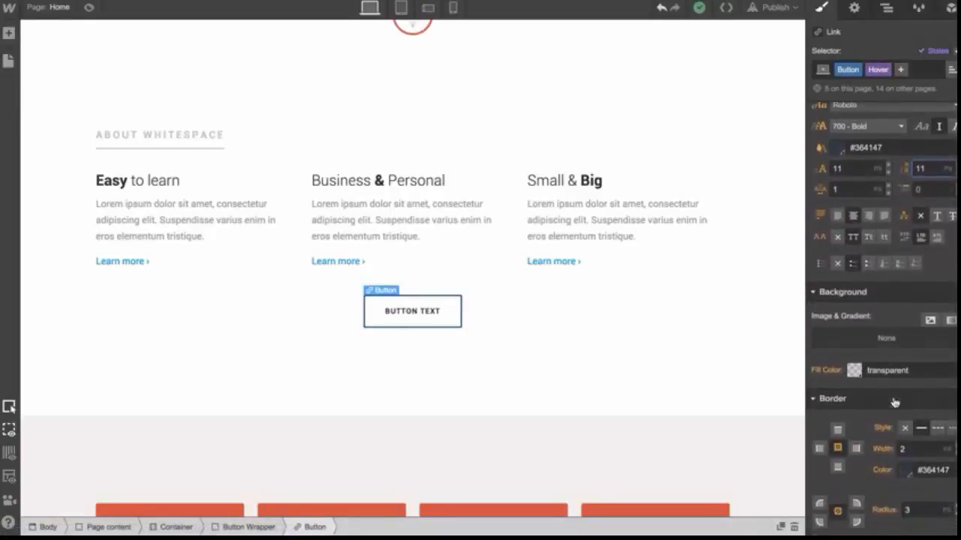
scroll(893, 403, up, 5)
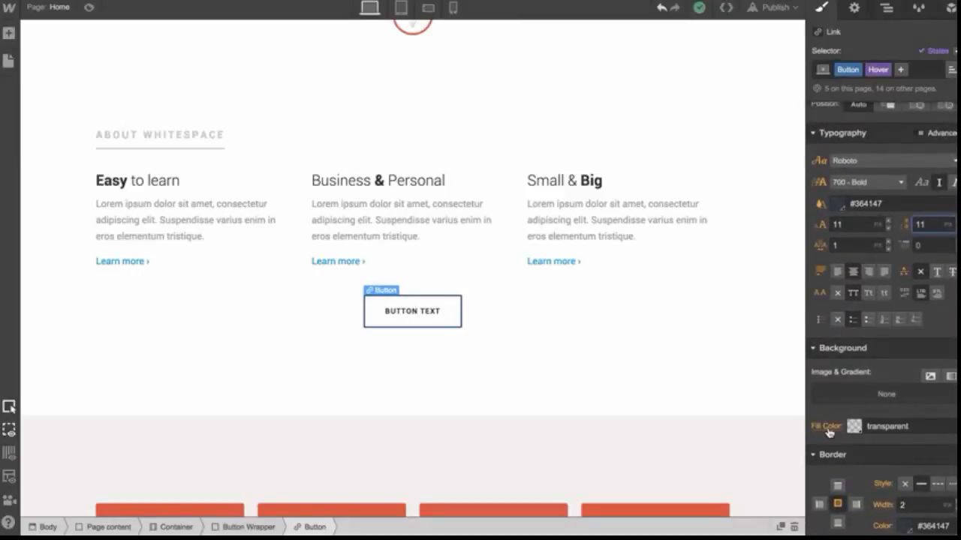
click(828, 427)
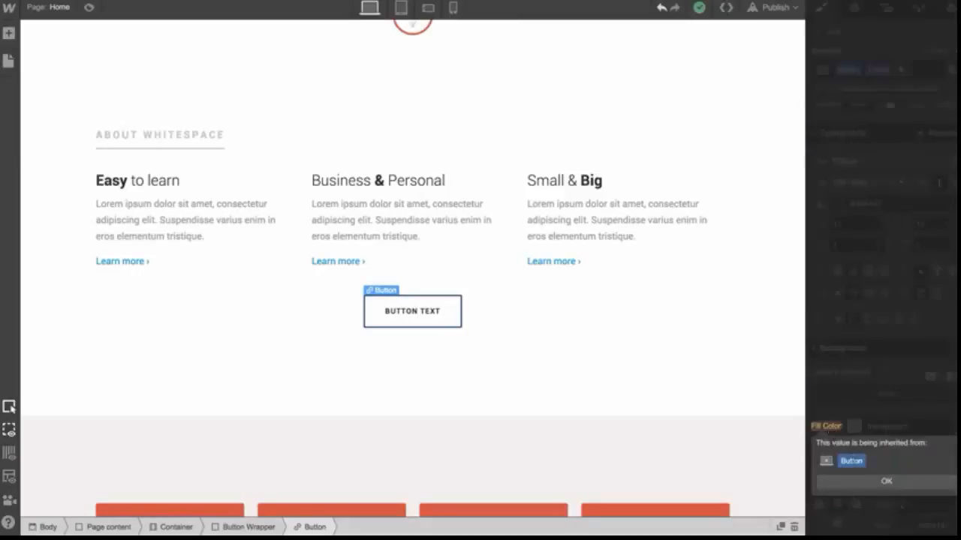
click(863, 481)
click(854, 426)
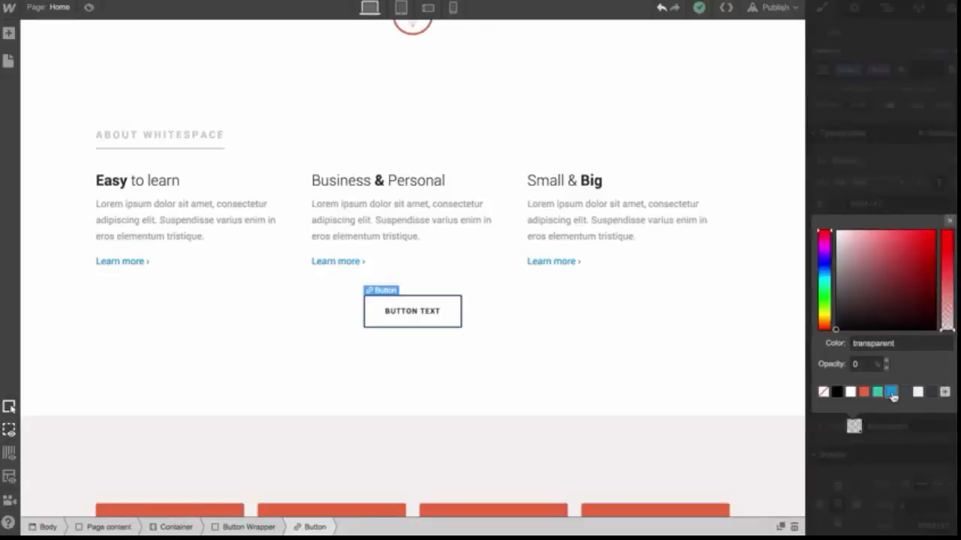
click(891, 392)
click(890, 443)
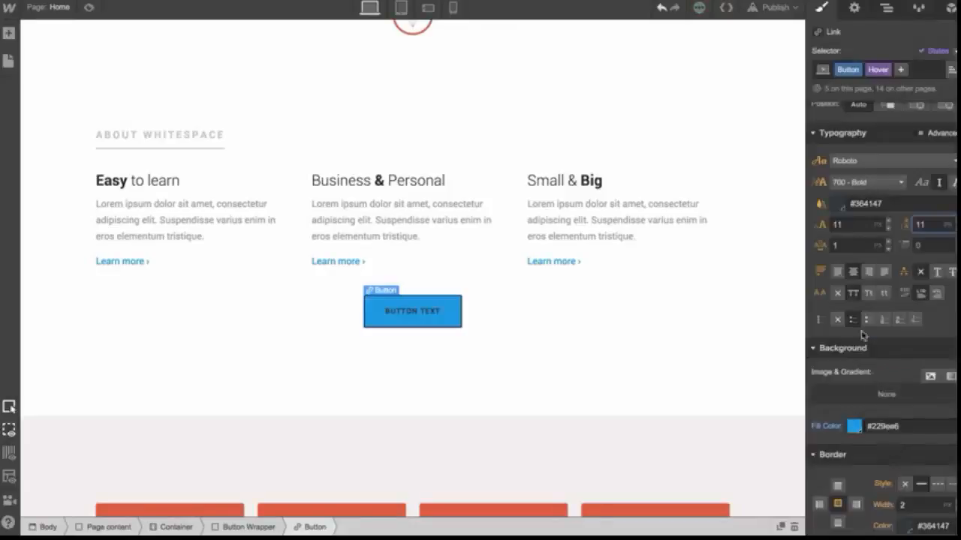
Set the button's hover text color to white
click(838, 206)
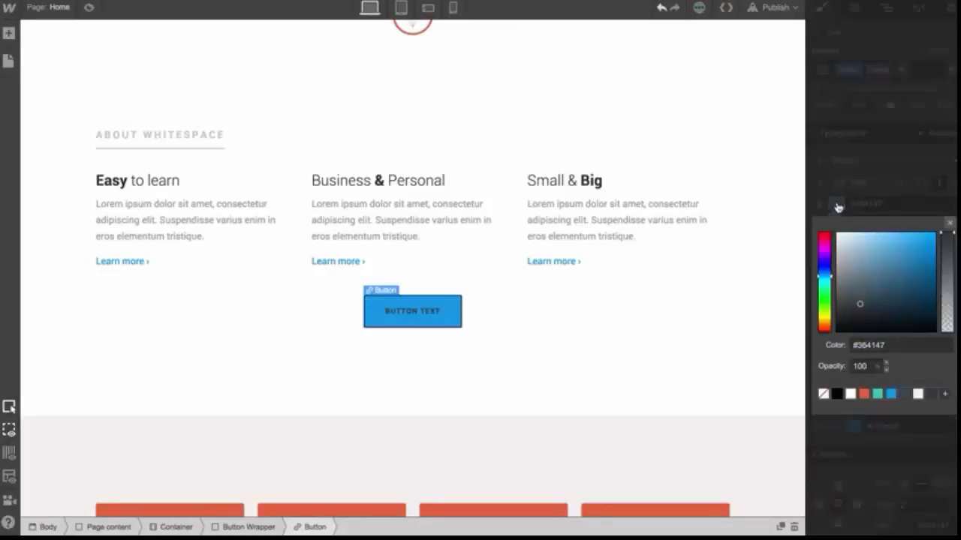
click(917, 394)
click(911, 449)
scroll(907, 450, down, 3)
scroll(907, 449, down, 1)
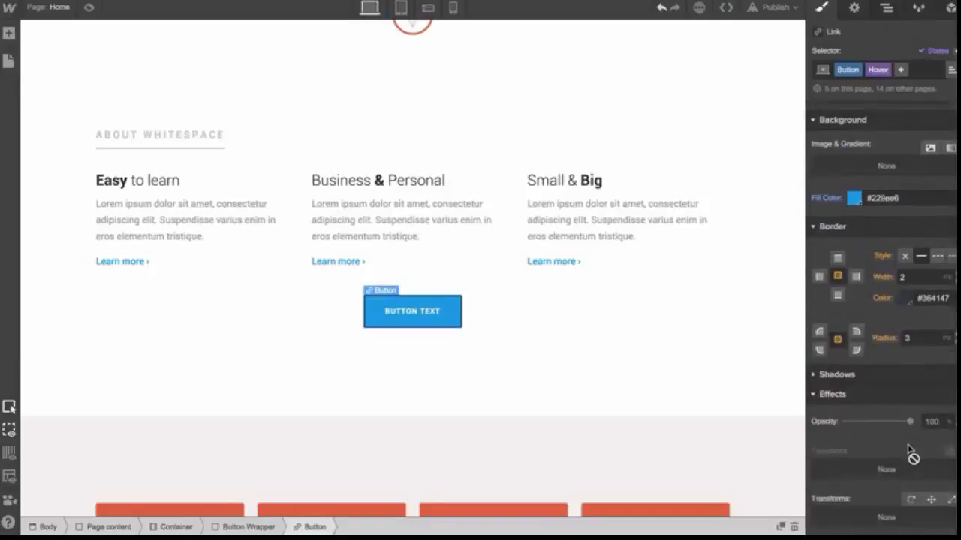
Deselect the button and preview the page to test the hover effect
click(930, 500)
click(680, 367)
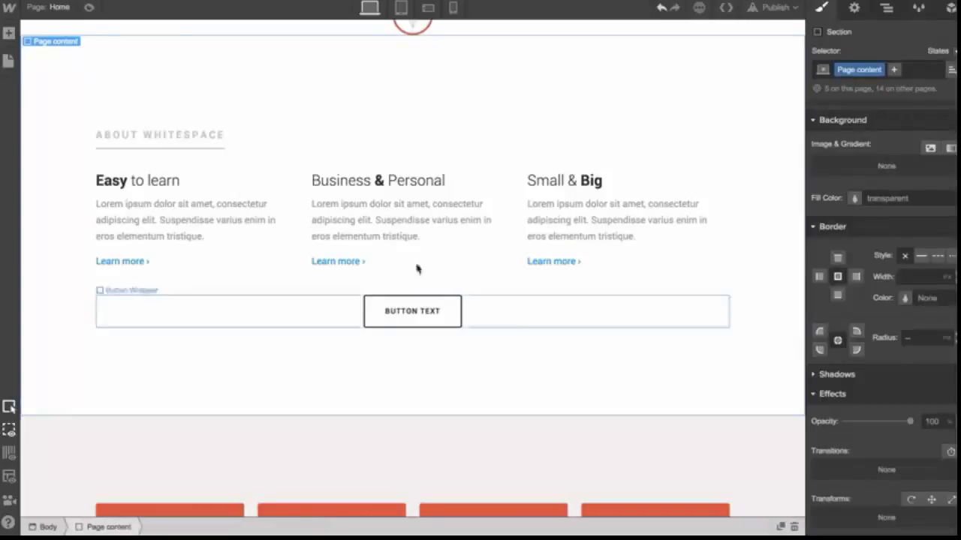
click(89, 8)
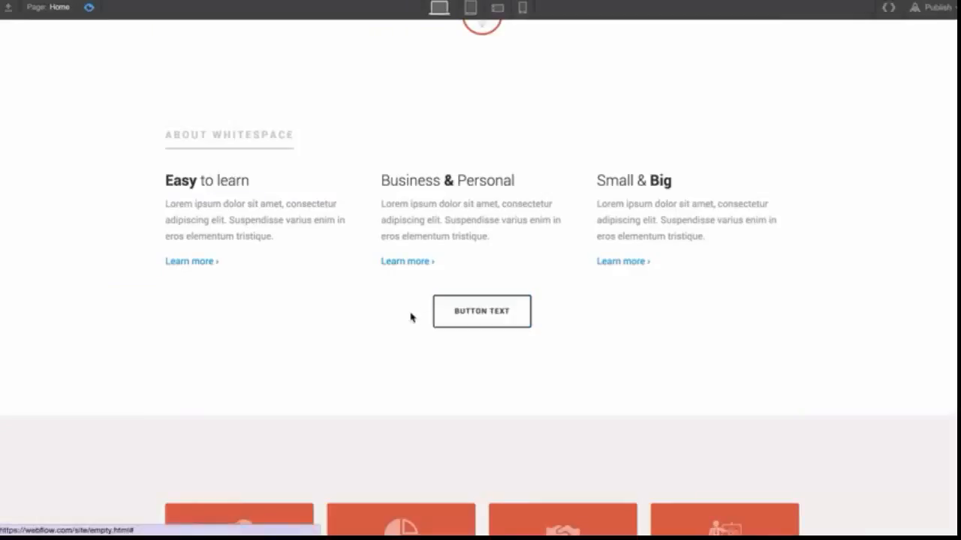
Leave preview, select the BUTTON TEXT button and add a Background Color transition of 500 ms
click(87, 9)
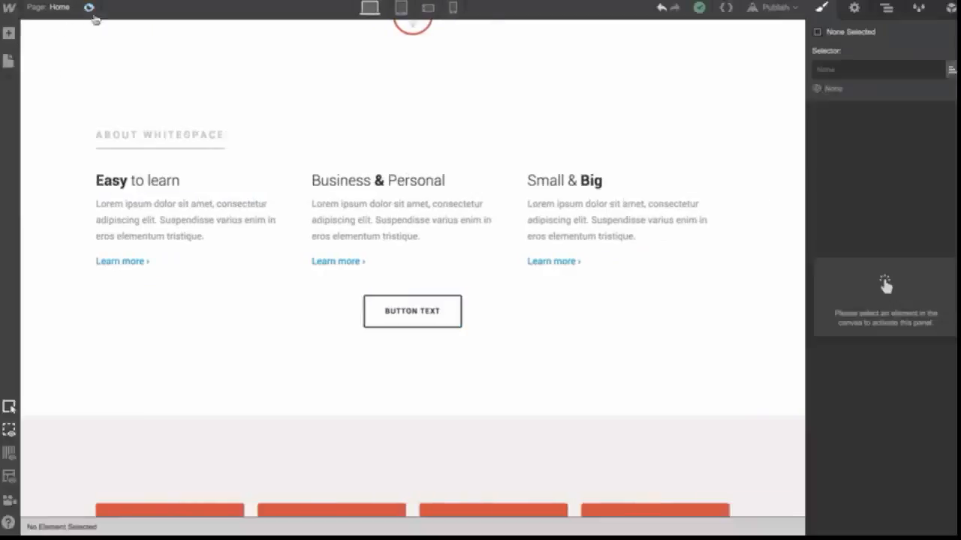
click(401, 318)
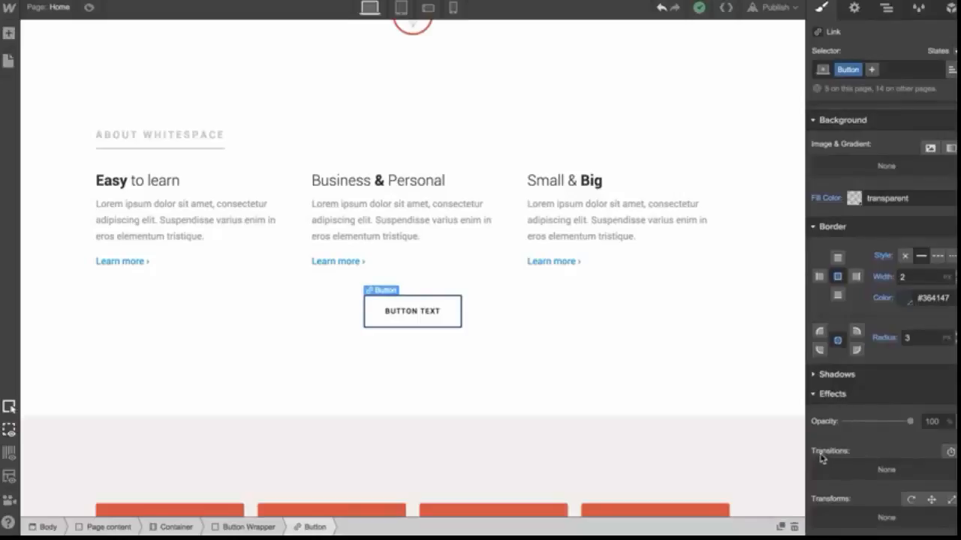
click(950, 453)
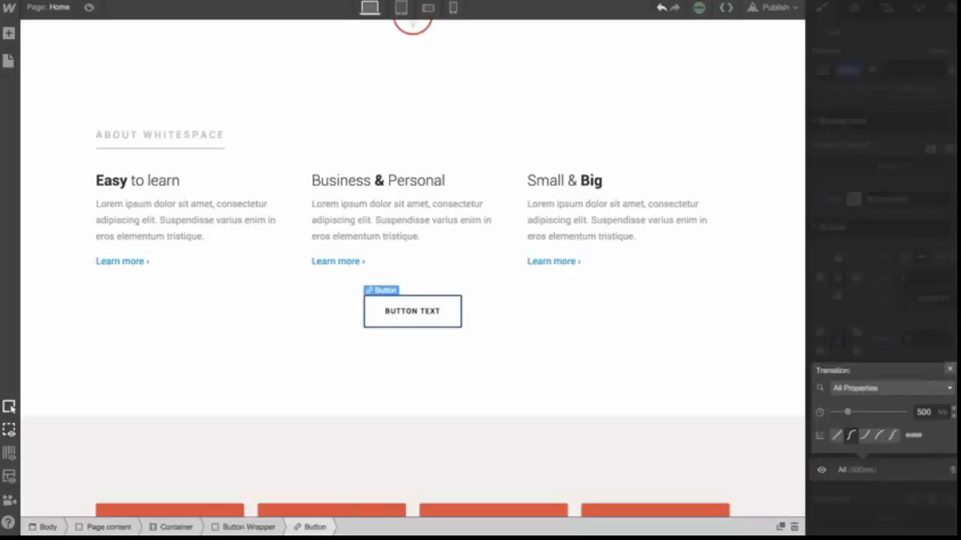
click(915, 388)
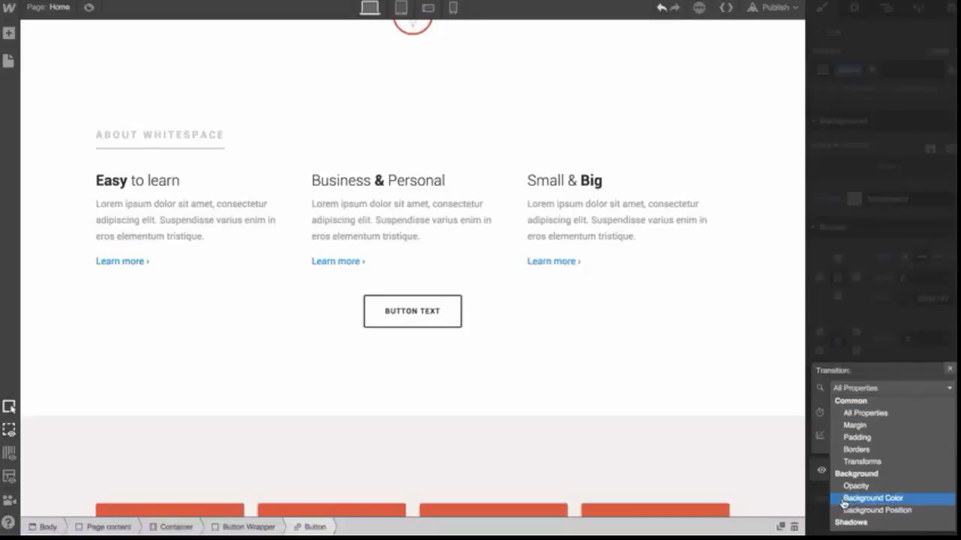
click(896, 499)
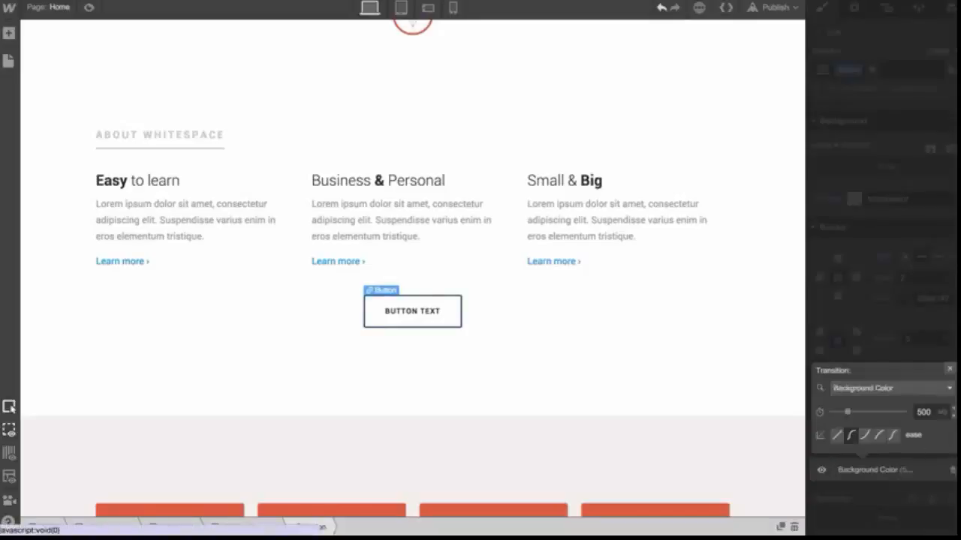
click(950, 370)
Add a Font Color transition to the button
click(946, 454)
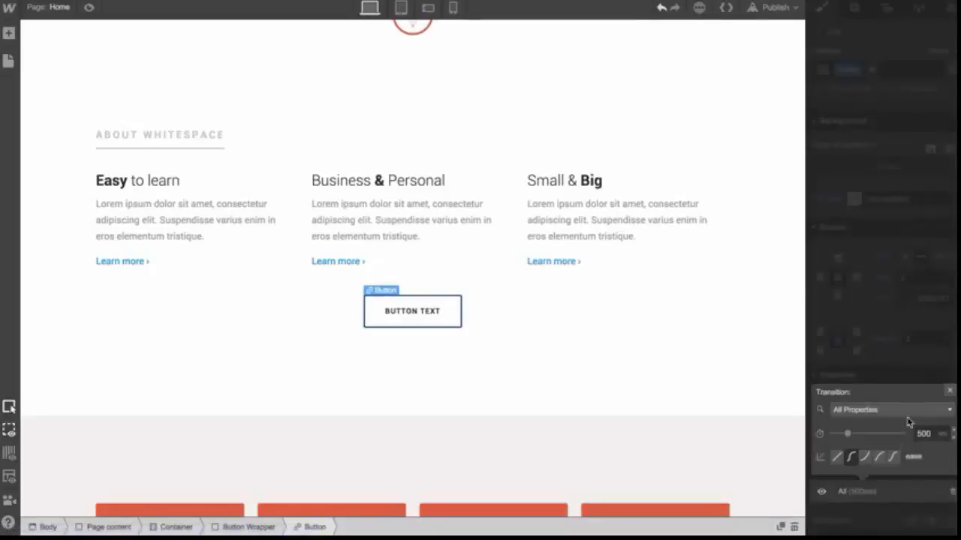
click(915, 411)
scroll(900, 386, down, 5)
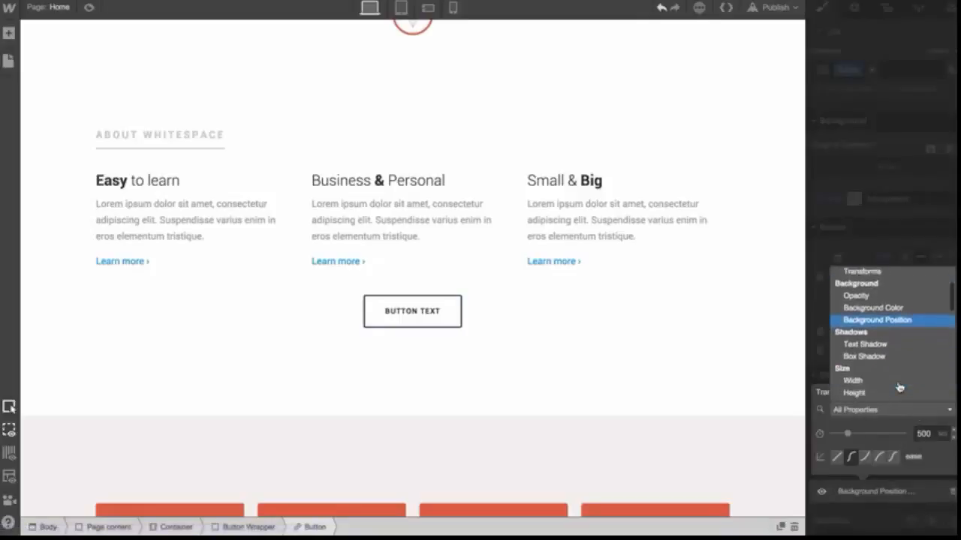
scroll(899, 386, down, 3)
click(875, 359)
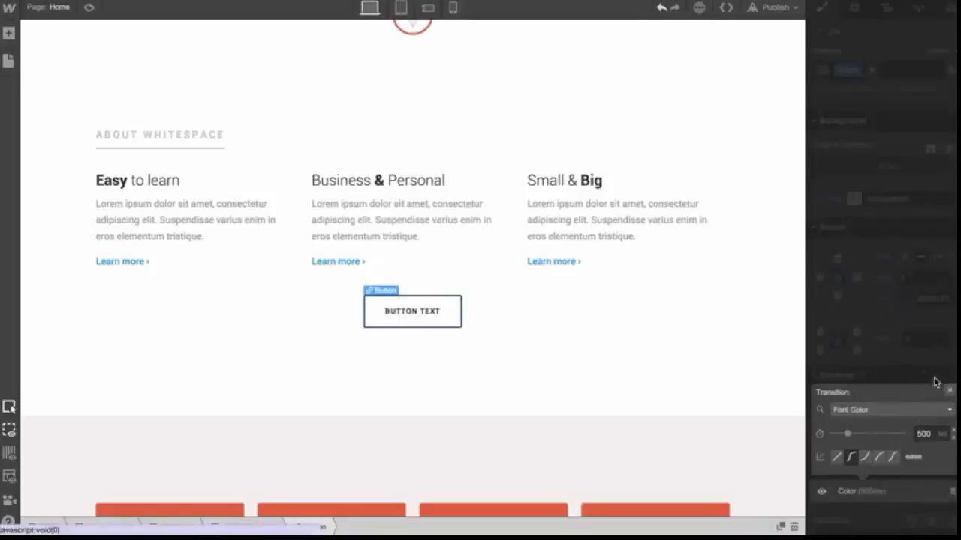
click(949, 393)
Add a Transform transition to the button
click(950, 454)
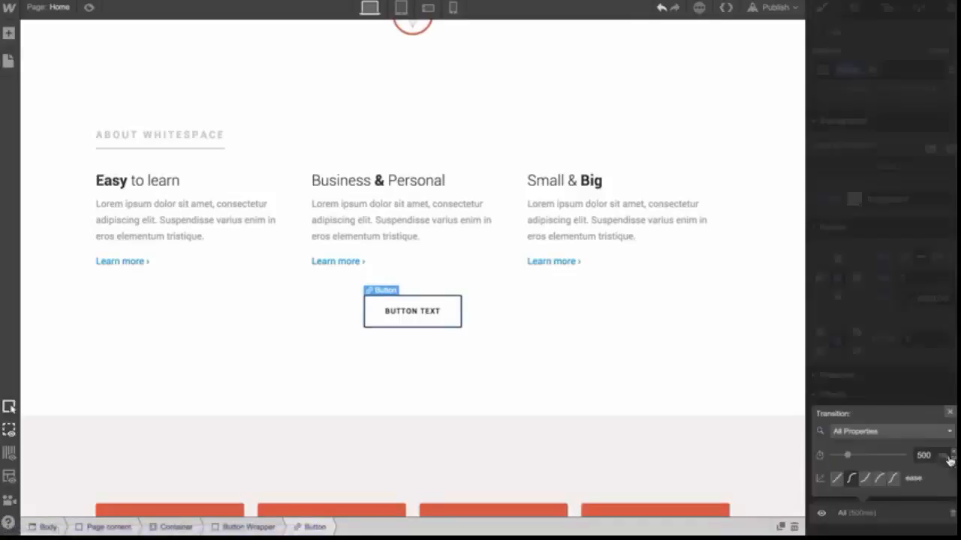
click(913, 432)
scroll(890, 368, down, 3)
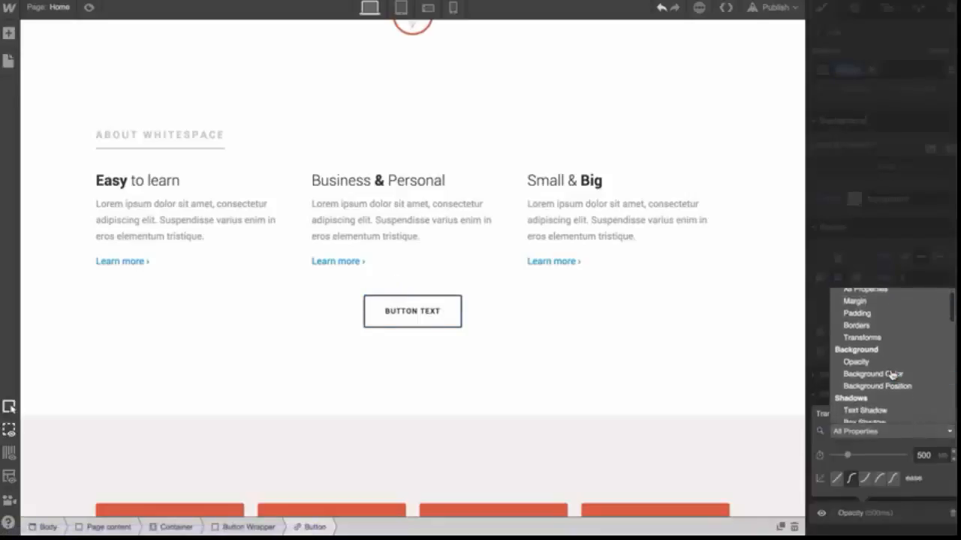
click(882, 318)
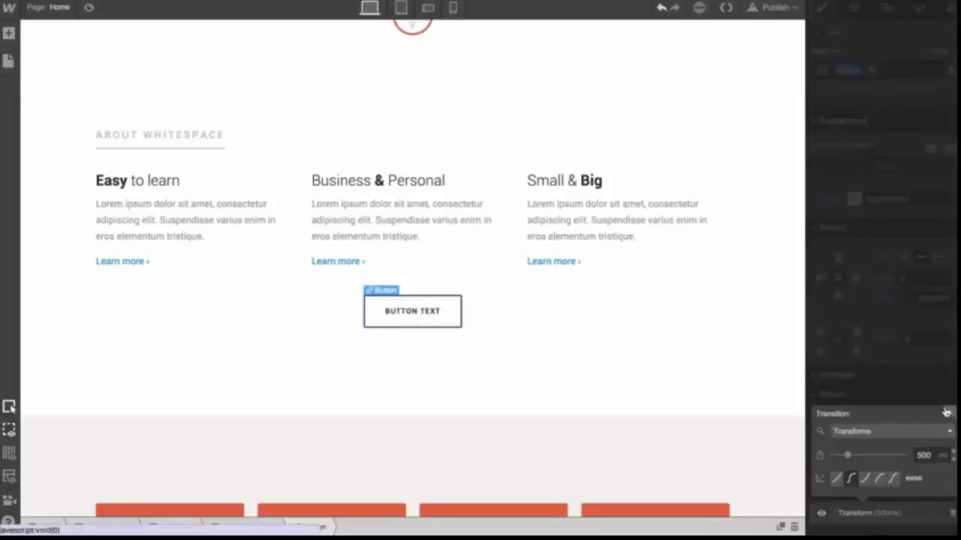
click(946, 412)
scroll(916, 481, down, 1)
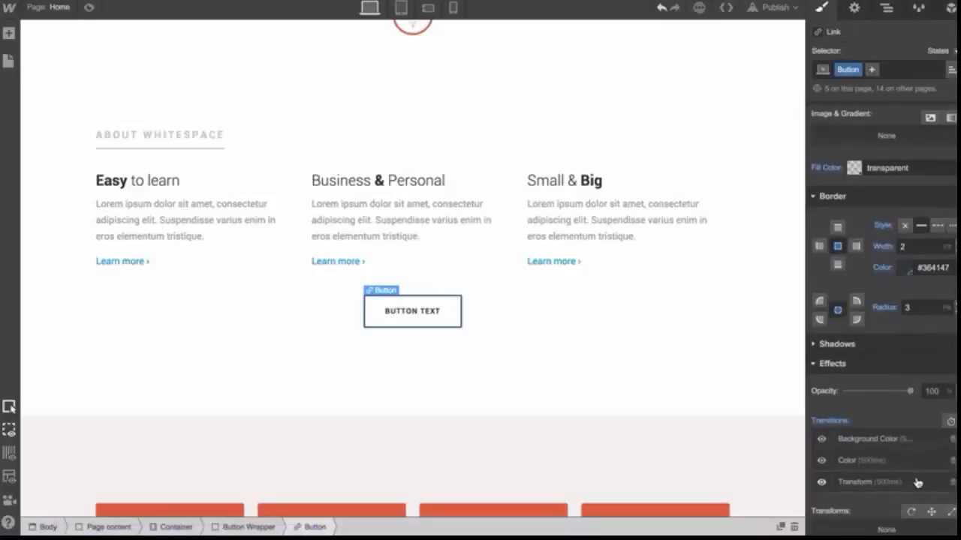
Preview the page and test the button's hover transition
click(89, 7)
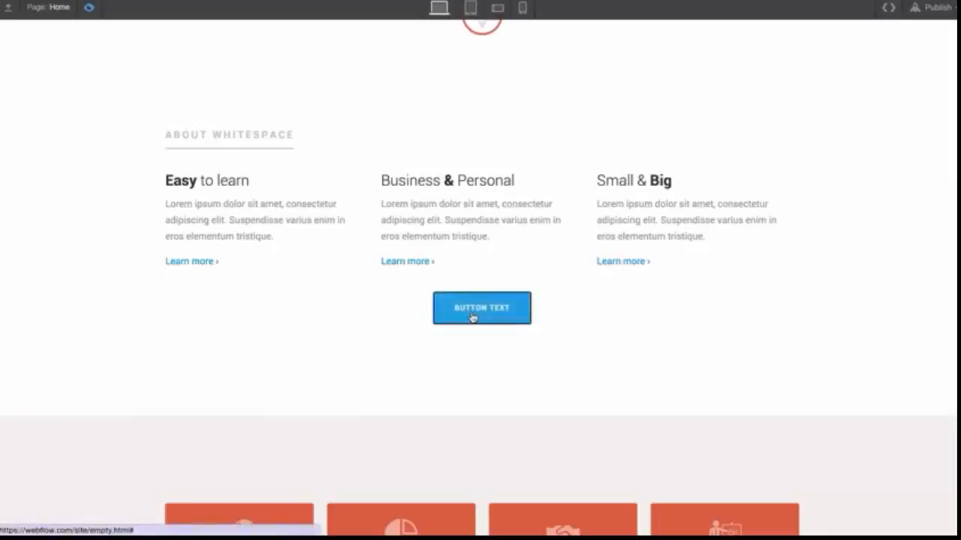
scroll(386, 312, up, 5)
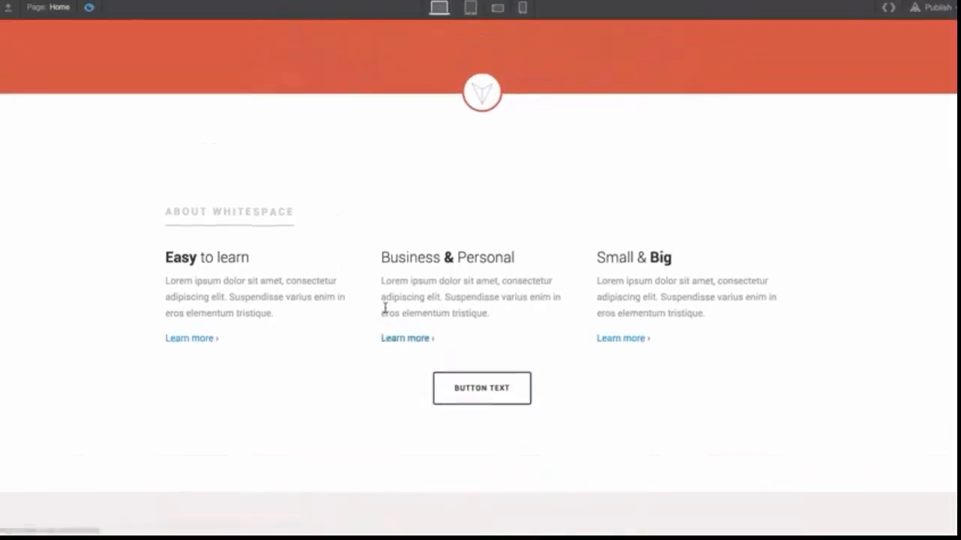
scroll(386, 312, down, 8)
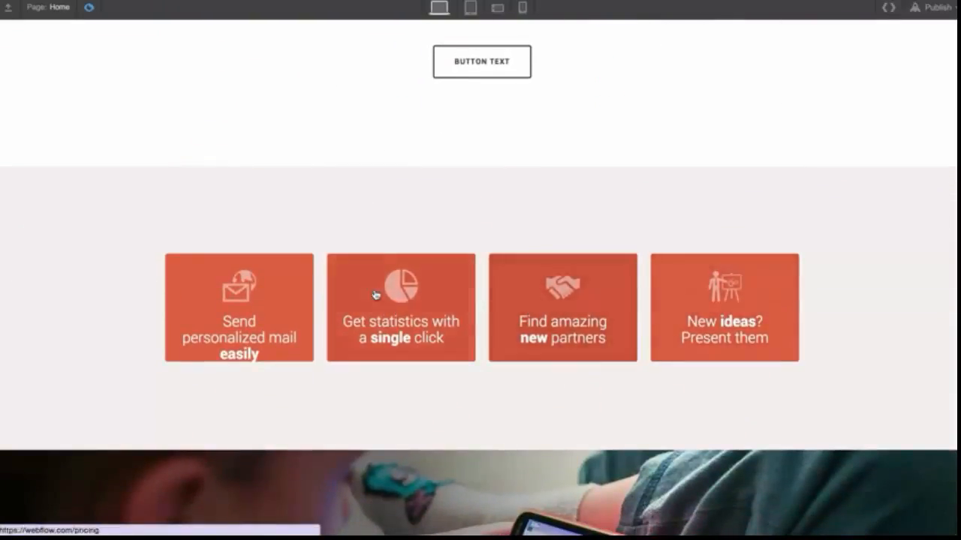
scroll(134, 219, up, 3)
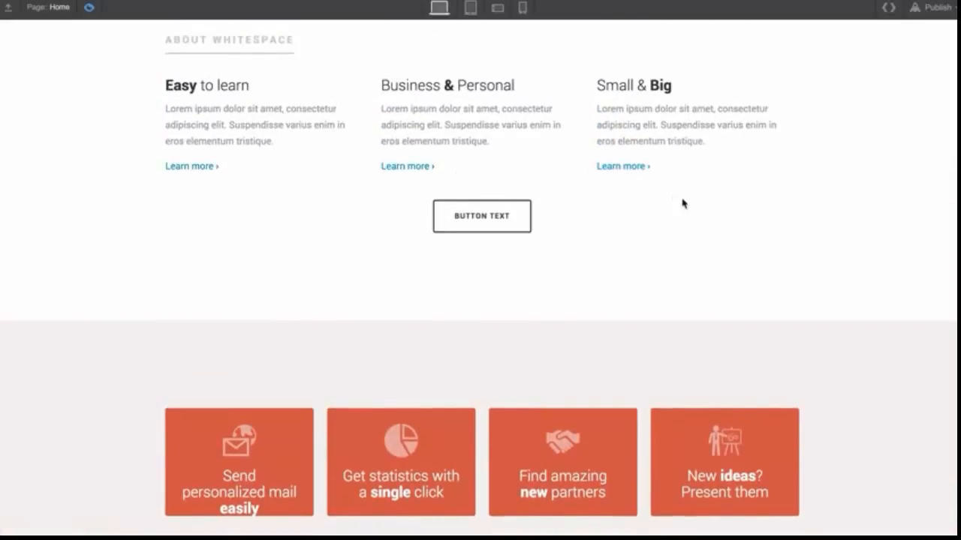
scroll(682, 203, up, 10)
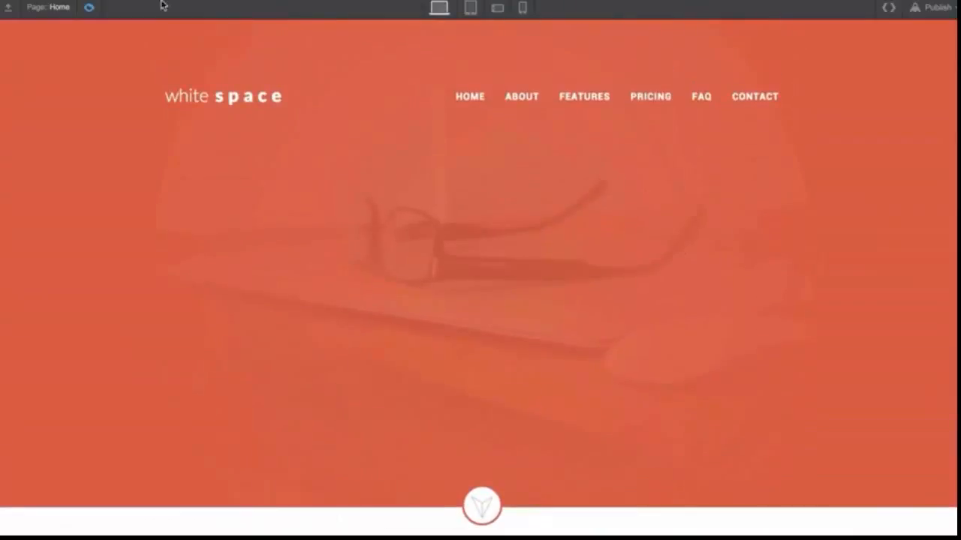
Switch to interactions.webflow.com and browse its scroll and click interaction examples
click(92, 7)
click(92, 7)
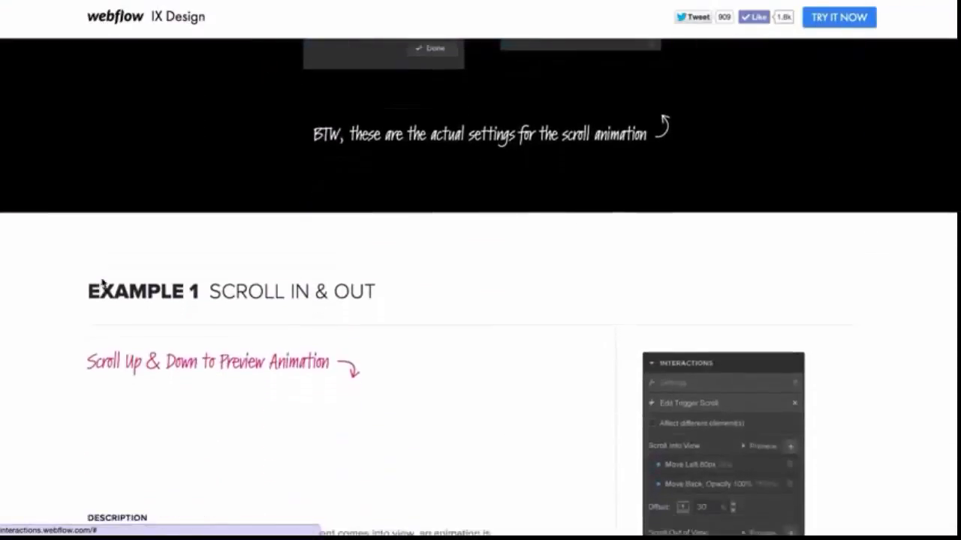
scroll(102, 278, down, 6)
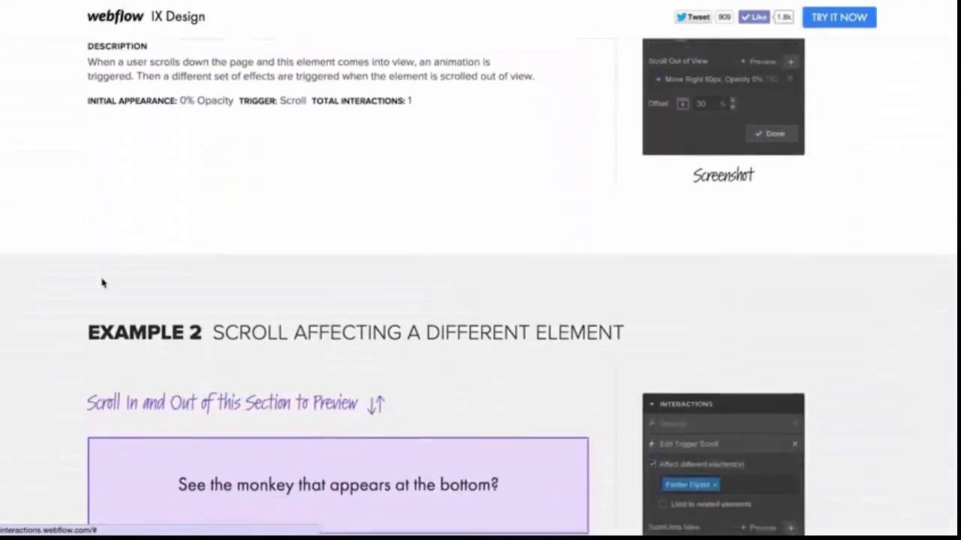
scroll(101, 278, down, 5)
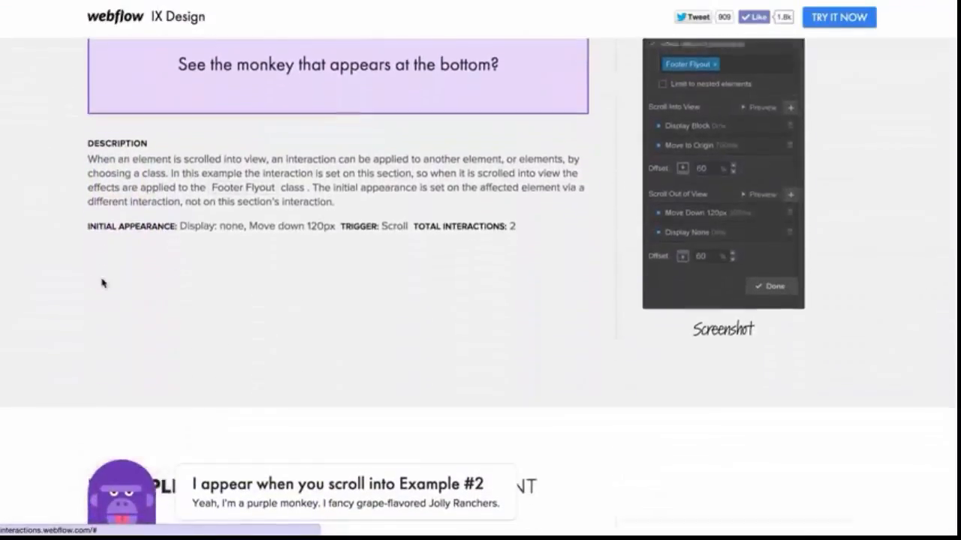
scroll(260, 480, down, 6)
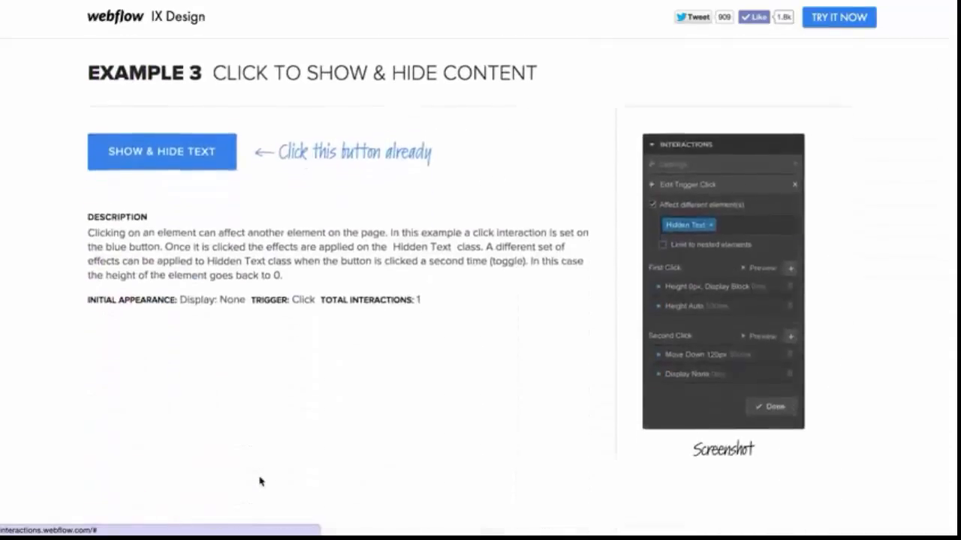
click(201, 126)
click(201, 126)
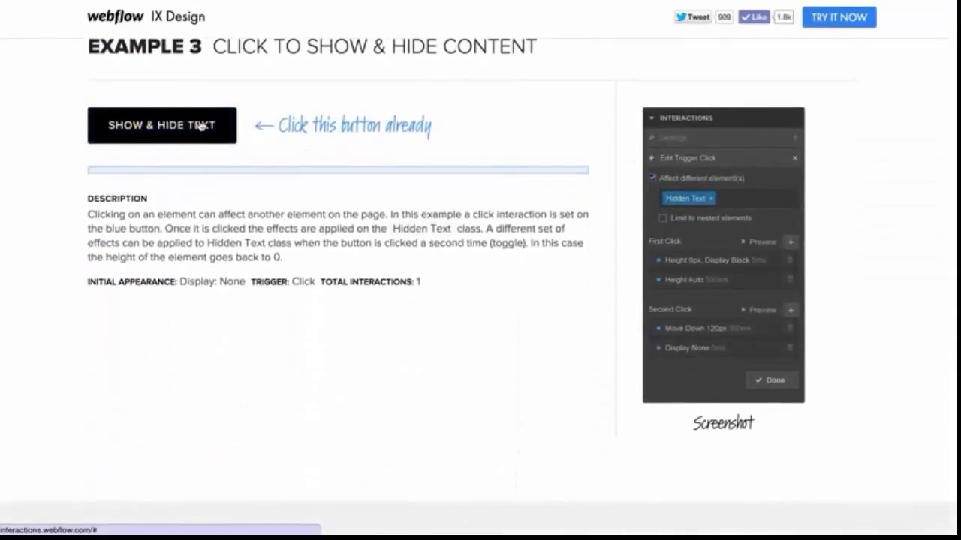
scroll(199, 121, up, 1)
scroll(200, 122, up, 14)
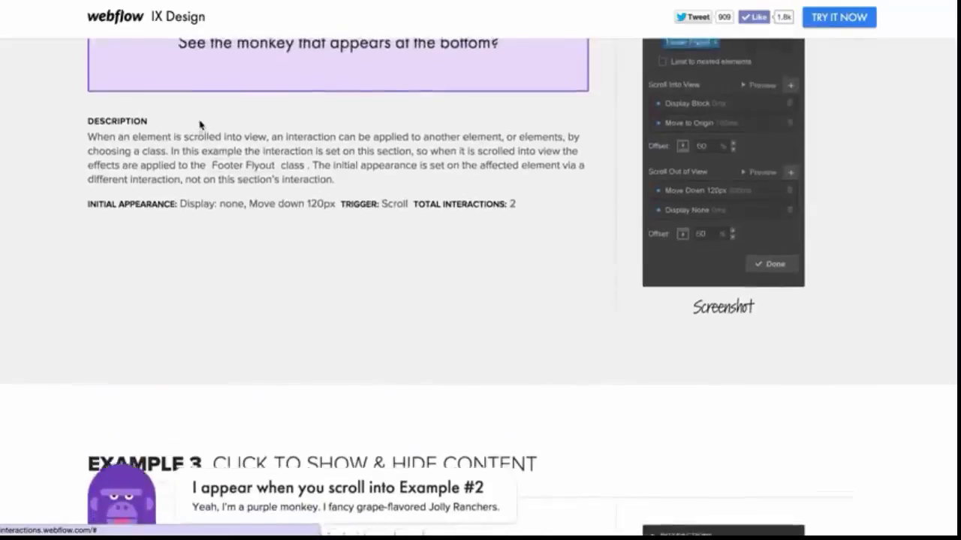
scroll(200, 122, up, 9)
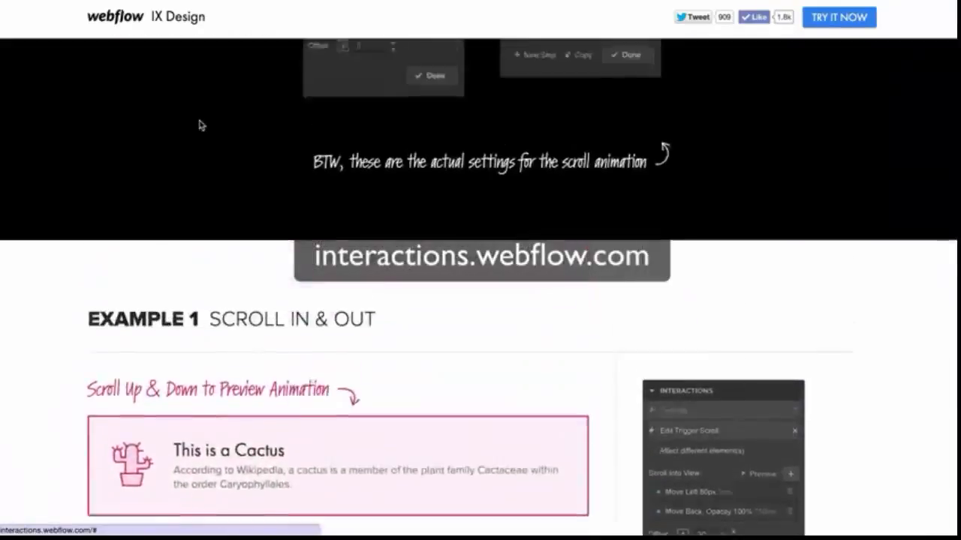
scroll(199, 122, up, 5)
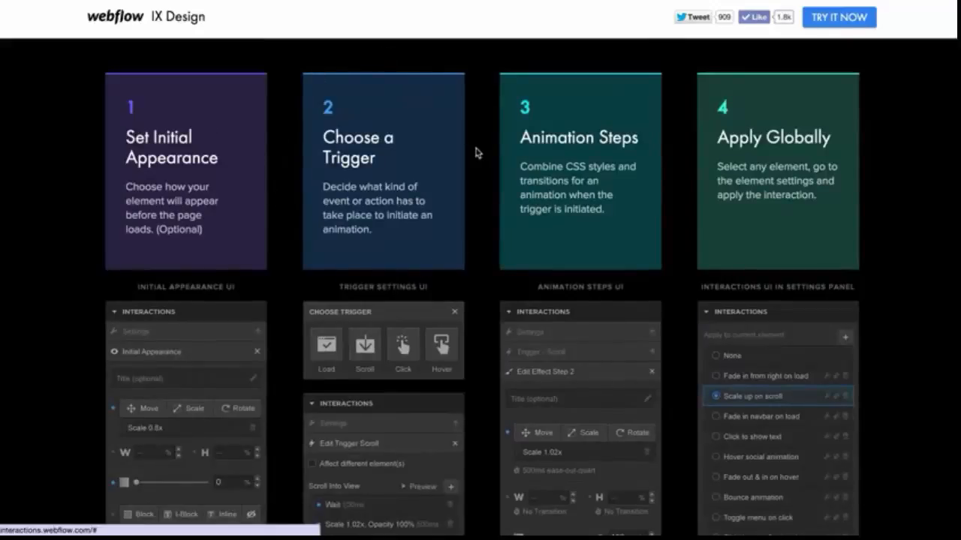
Read the four interaction-building steps described on the page and return to its top
drag(322, 186, 349, 216)
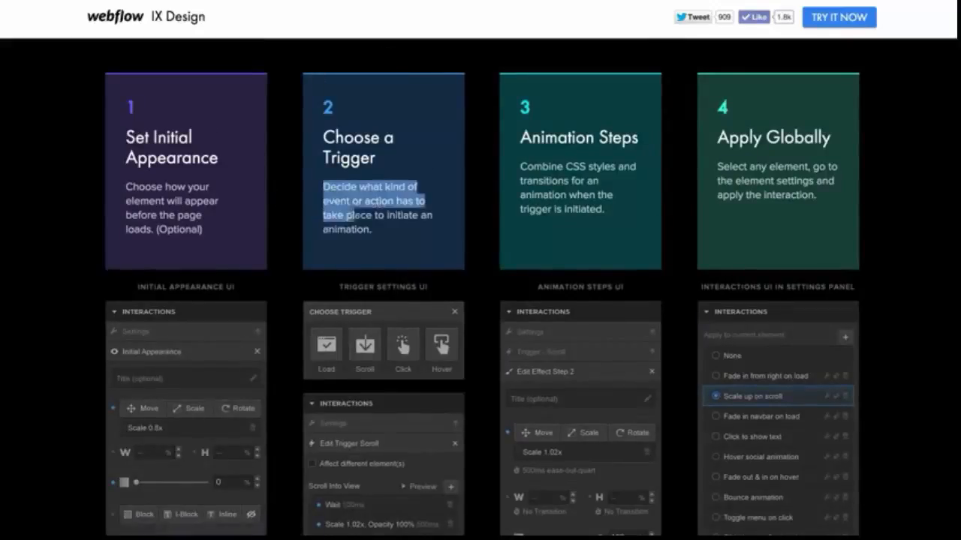
click(473, 240)
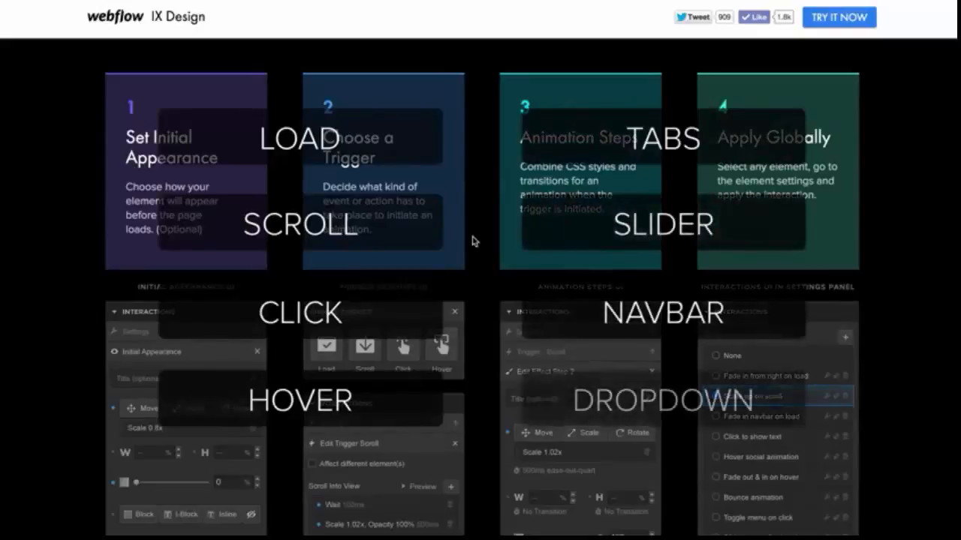
scroll(475, 242, up, 4)
scroll(472, 241, up, 5)
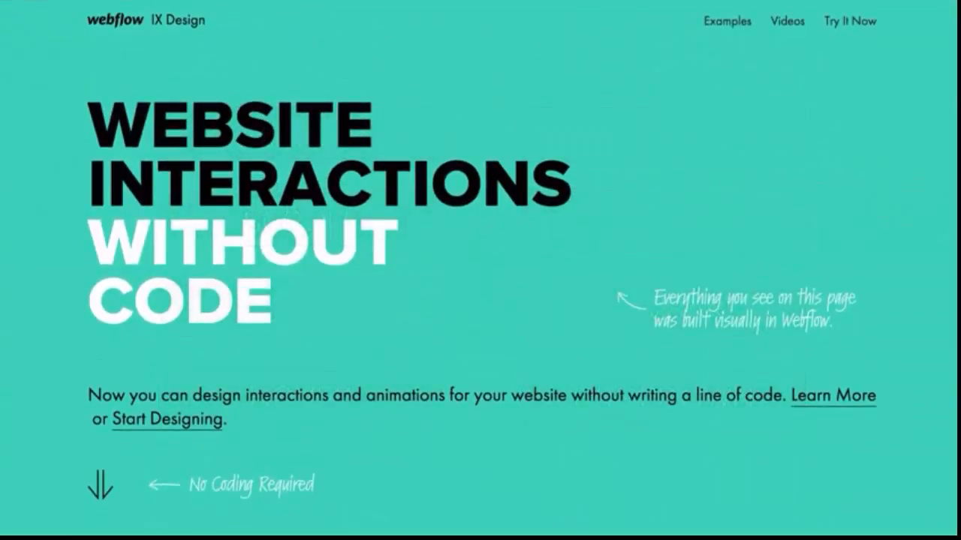
click(49, 0)
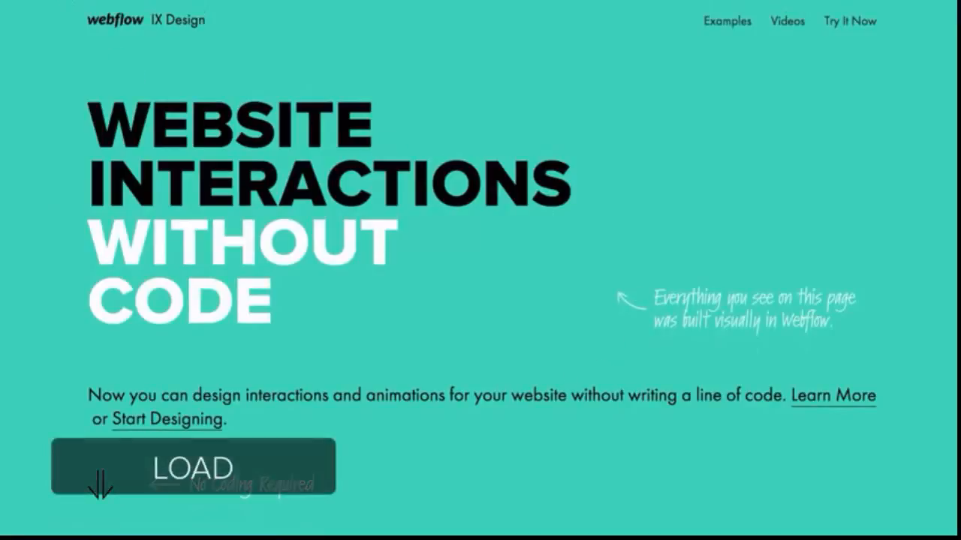
click(49, 0)
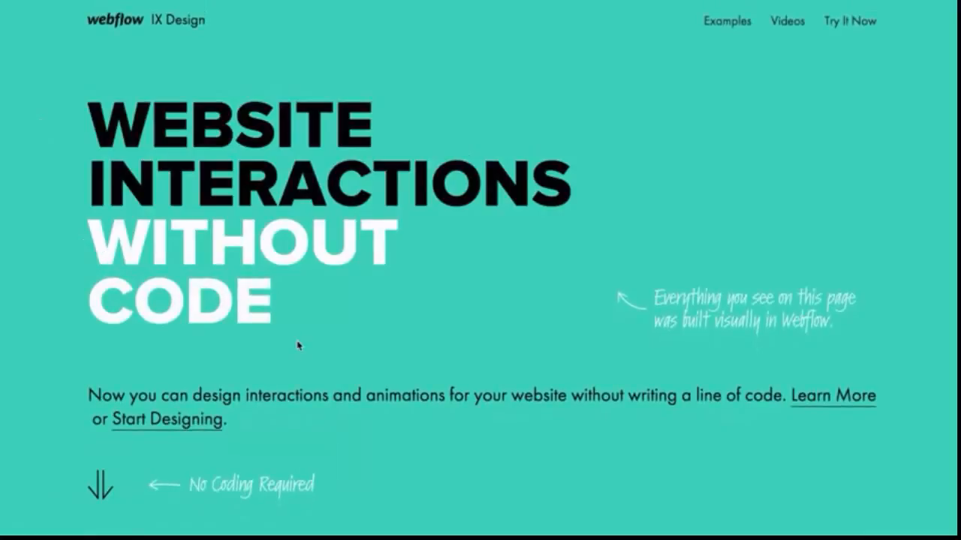
Scroll to Example 4 and try the Show Sidebar and Hide Sidebar demo
scroll(424, 359, down, 7)
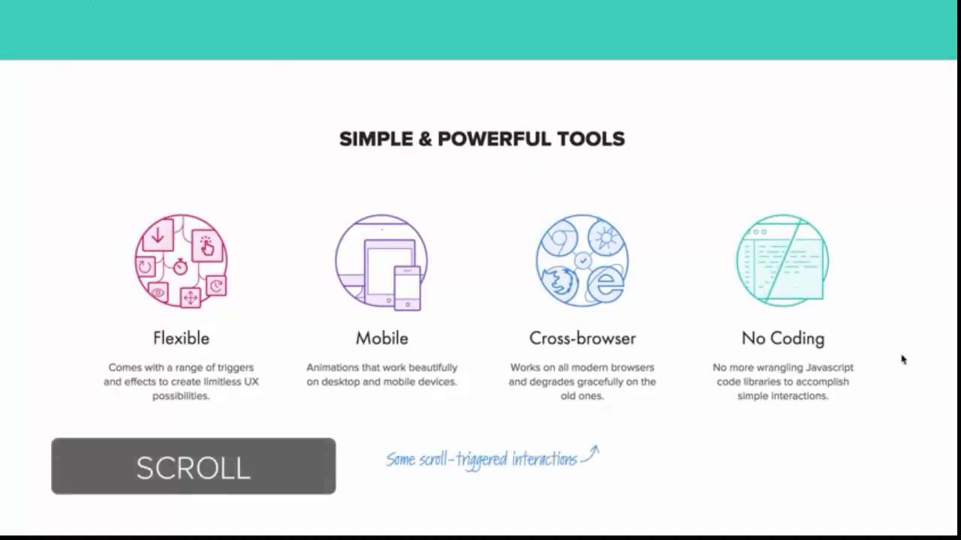
scroll(902, 361, down, 2)
scroll(903, 360, down, 1)
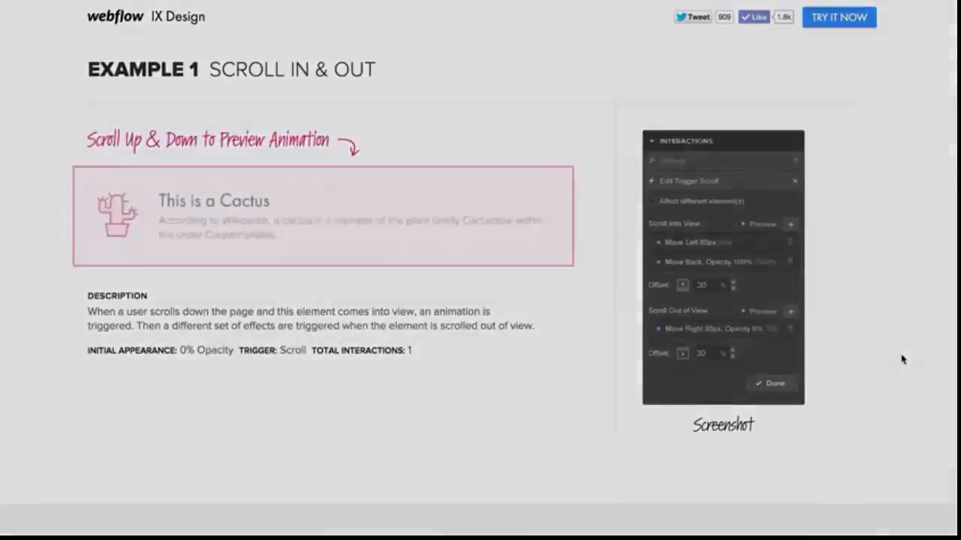
scroll(902, 360, down, 3)
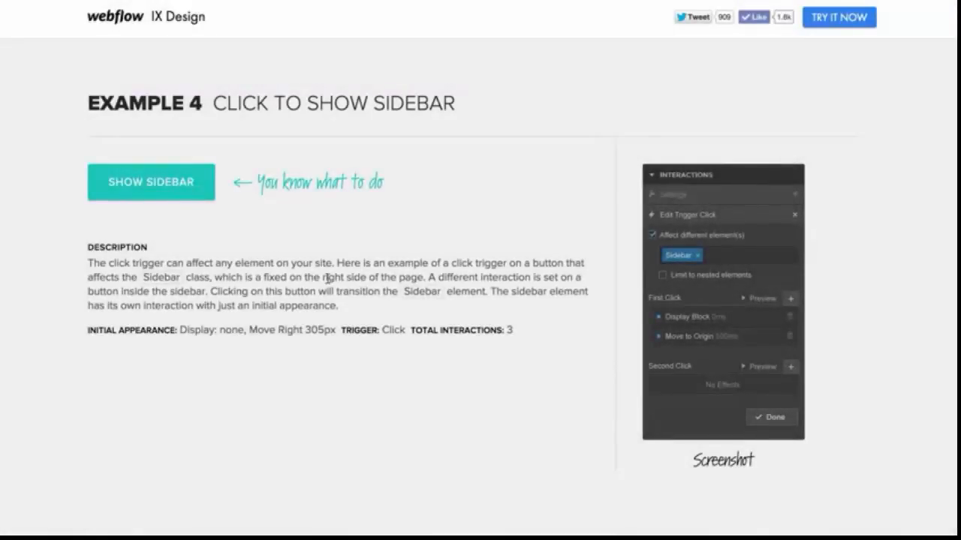
click(184, 183)
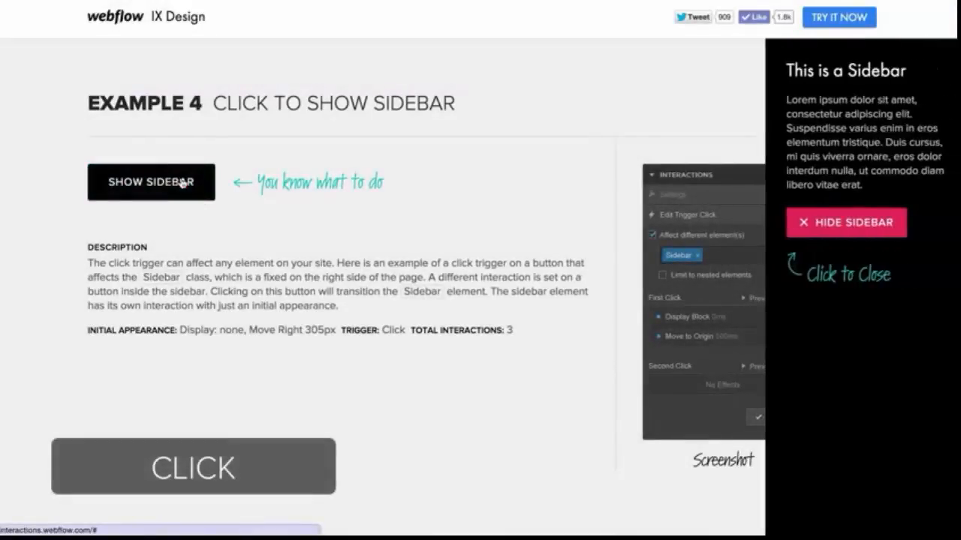
click(803, 226)
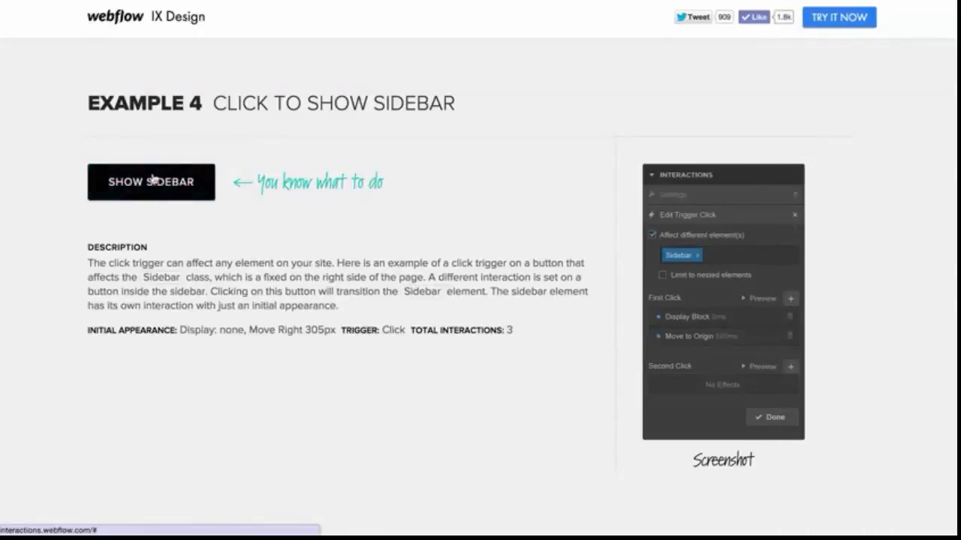
click(153, 179)
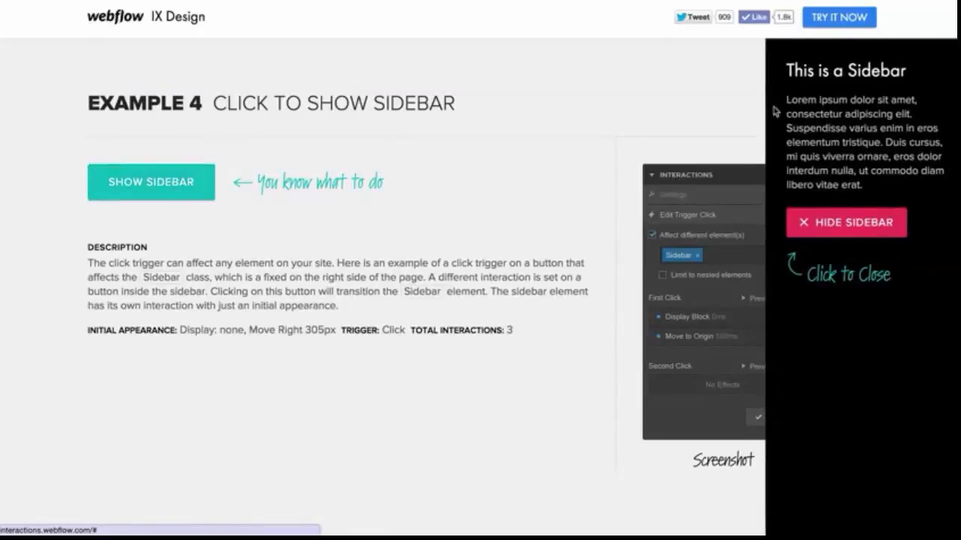
Close the sidebar demo and scroll through the hover reveal example, available triggers and effects, and how-to videos
click(834, 219)
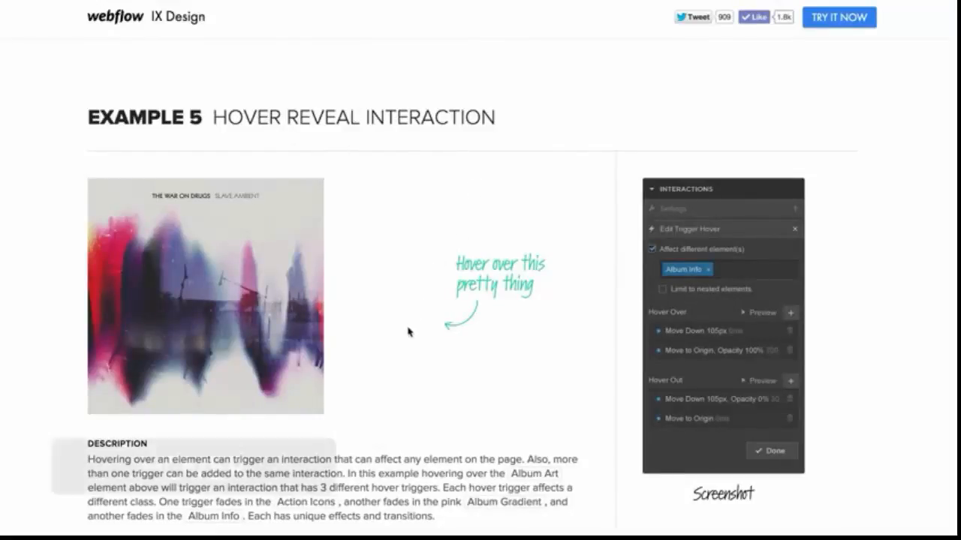
scroll(395, 407, down, 1)
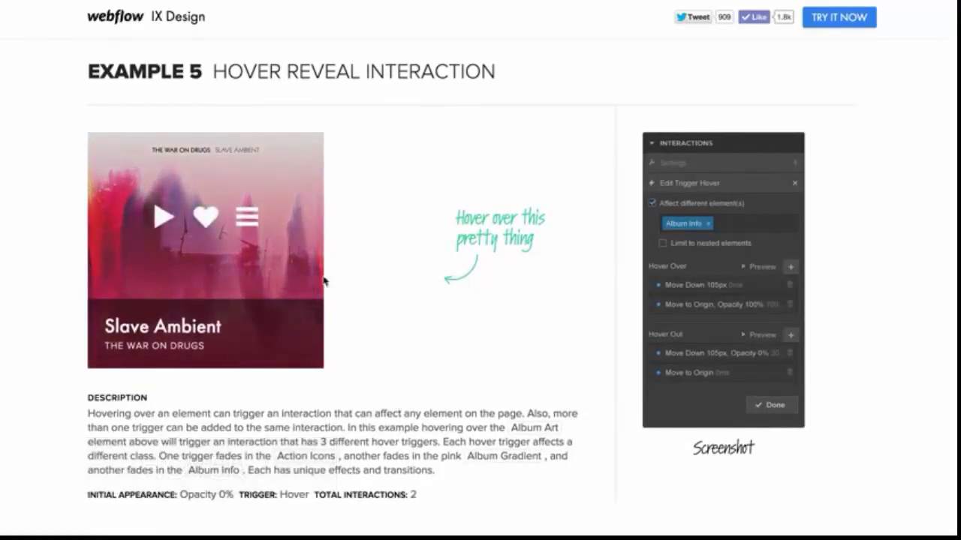
mouse_move(264, 246)
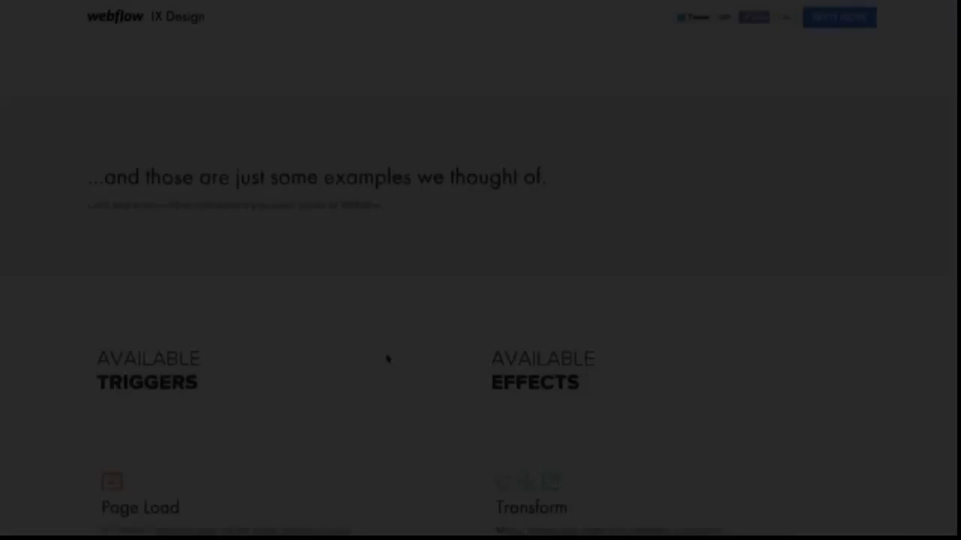
scroll(386, 359, down, 5)
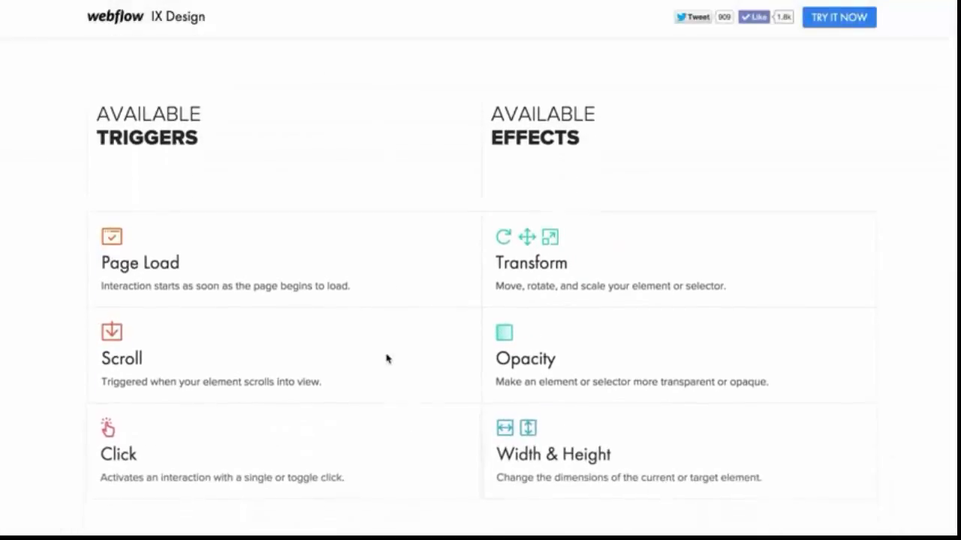
scroll(387, 359, down, 4)
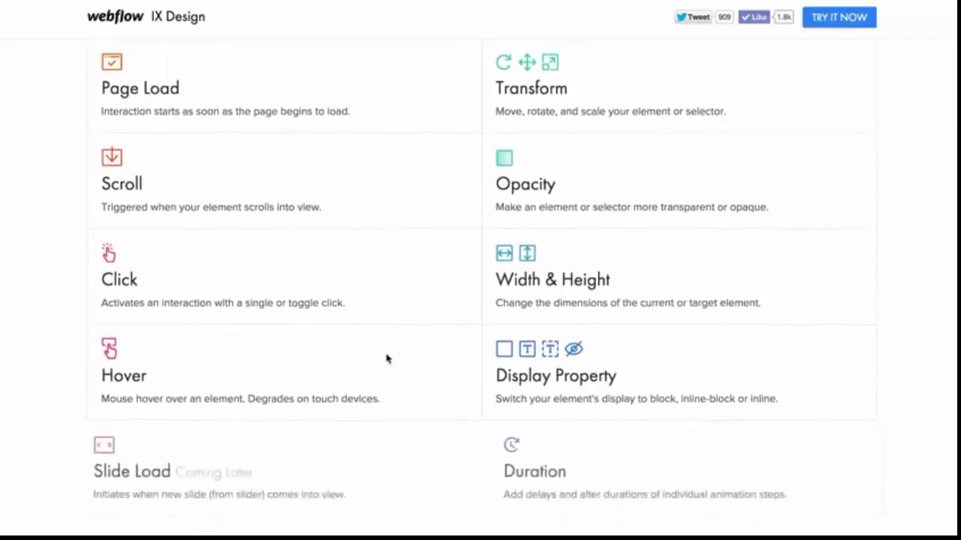
scroll(386, 358, down, 6)
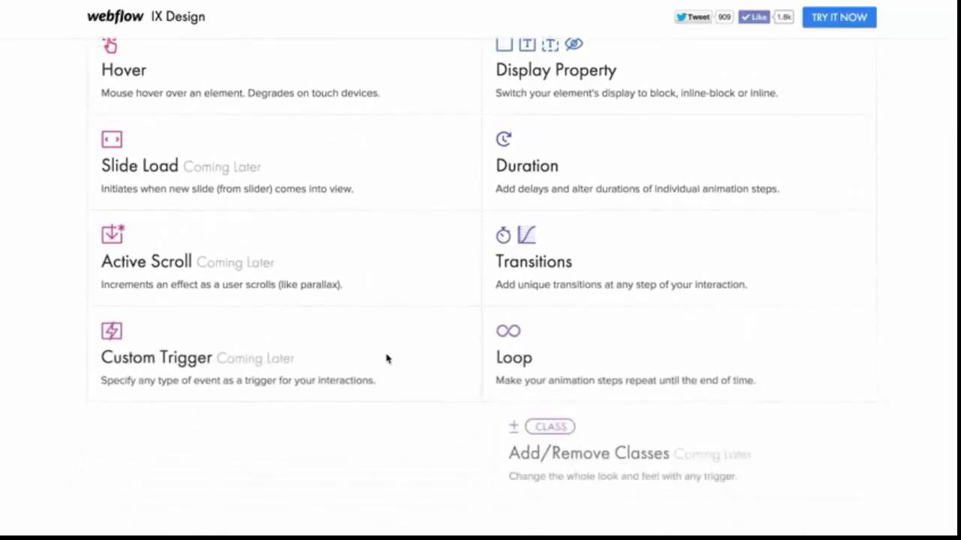
scroll(387, 359, down, 6)
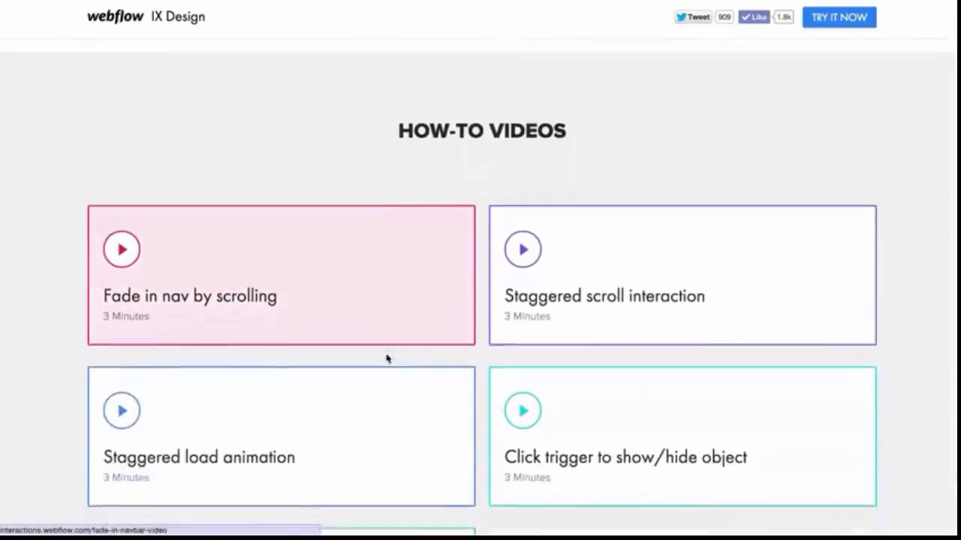
scroll(386, 358, down, 4)
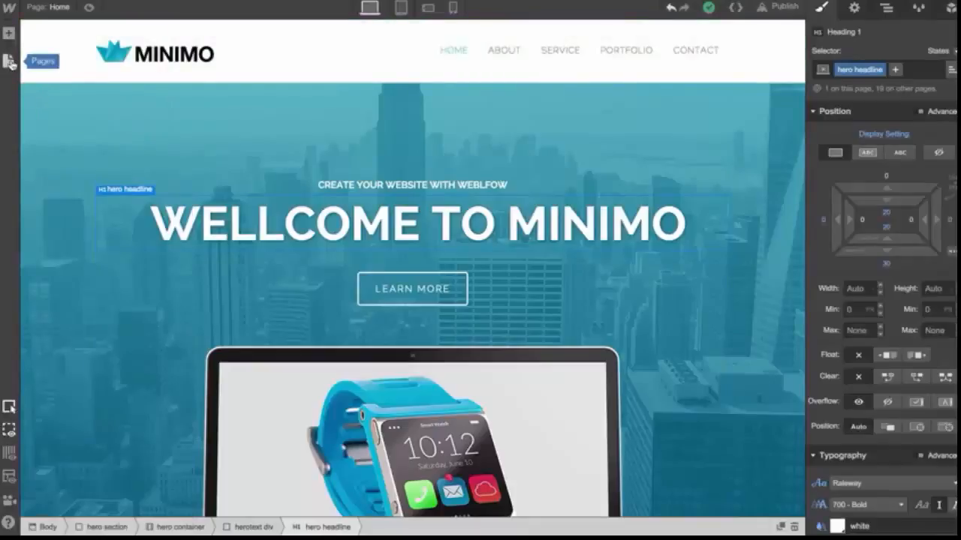
Open the pages list and reorder the about page to sit directly below Home
click(10, 62)
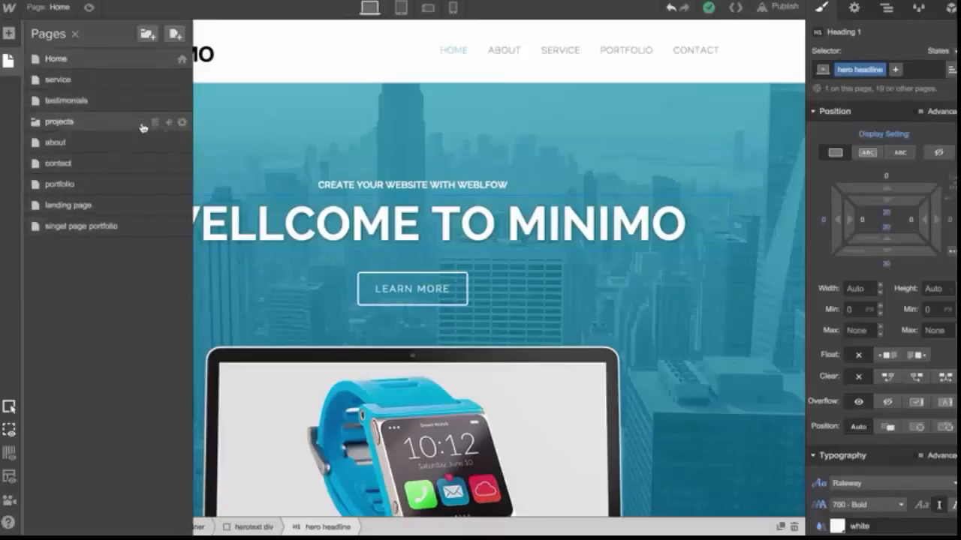
drag(168, 122, 167, 80)
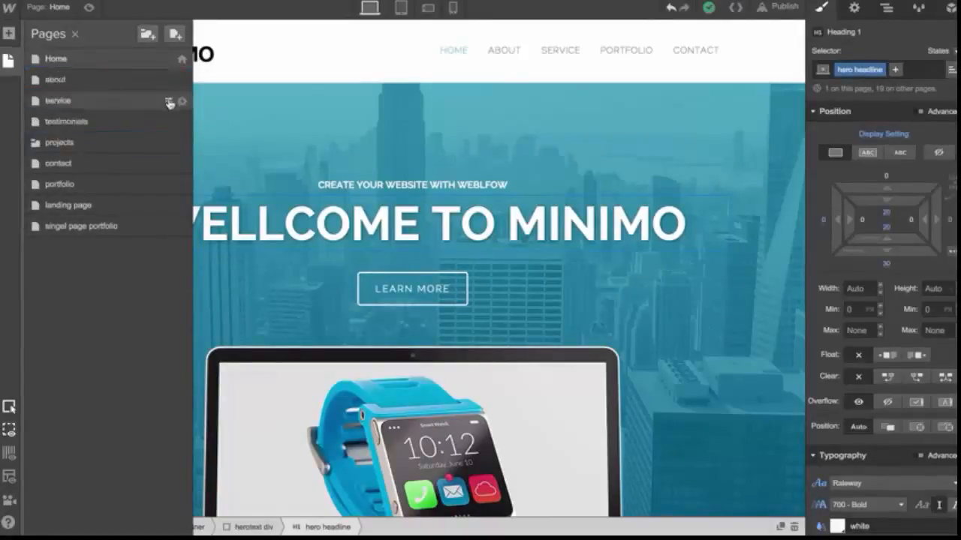
Look at the new page settings without creating a page, then open the about page's settings
click(176, 34)
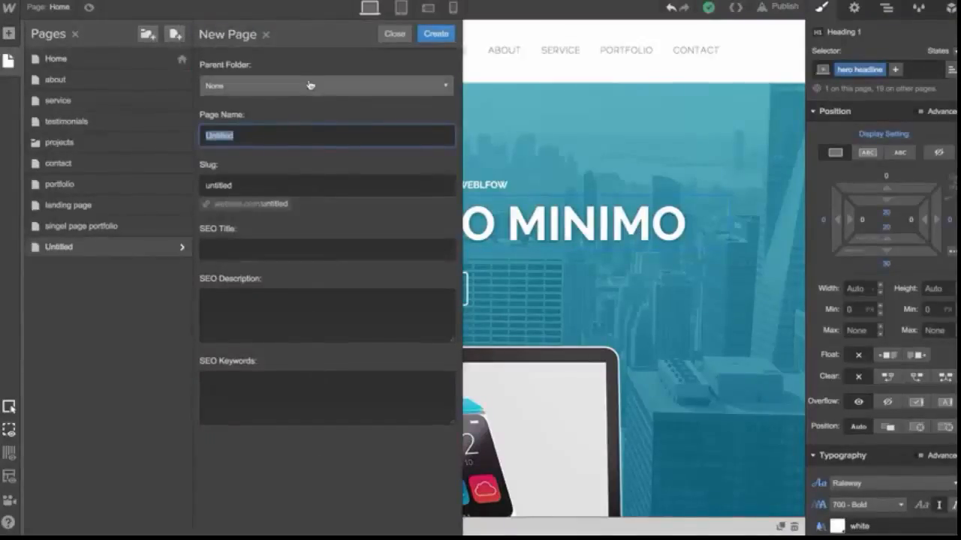
click(394, 34)
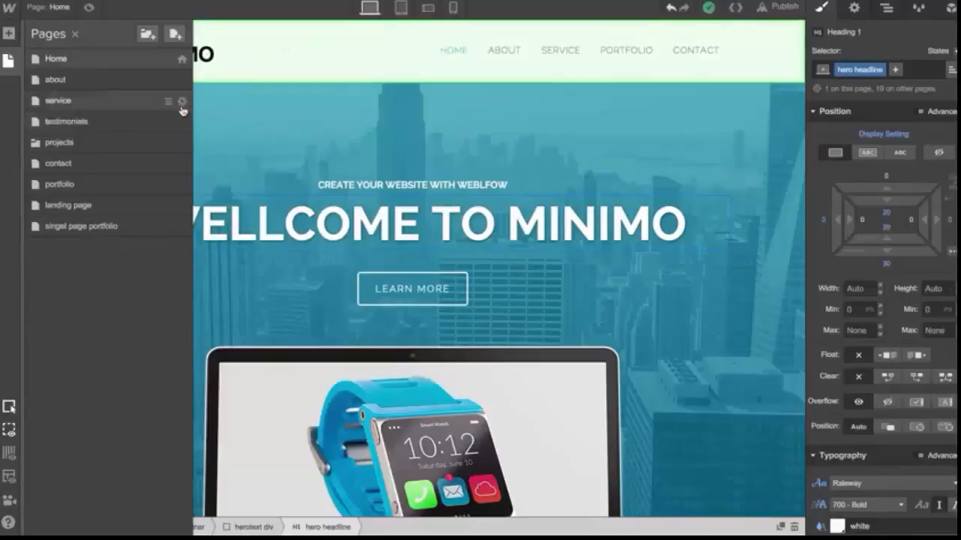
click(181, 81)
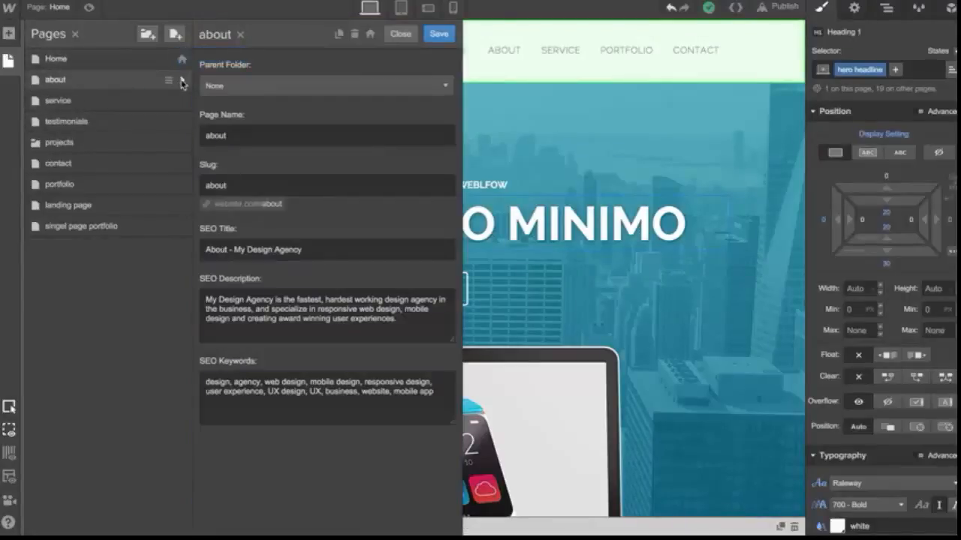
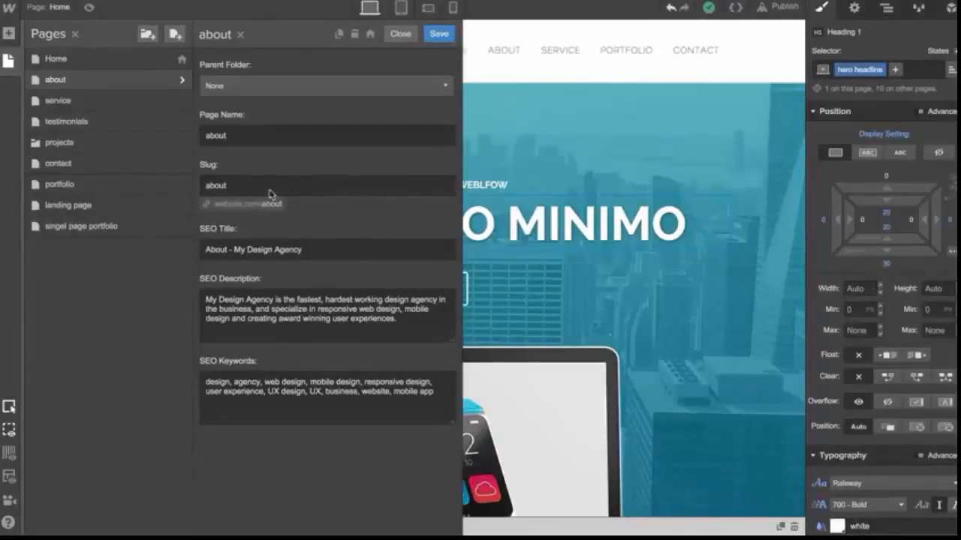
Try extending the about page's slug to about-team, then remove the added text again
double_click(222, 187)
double_click(225, 137)
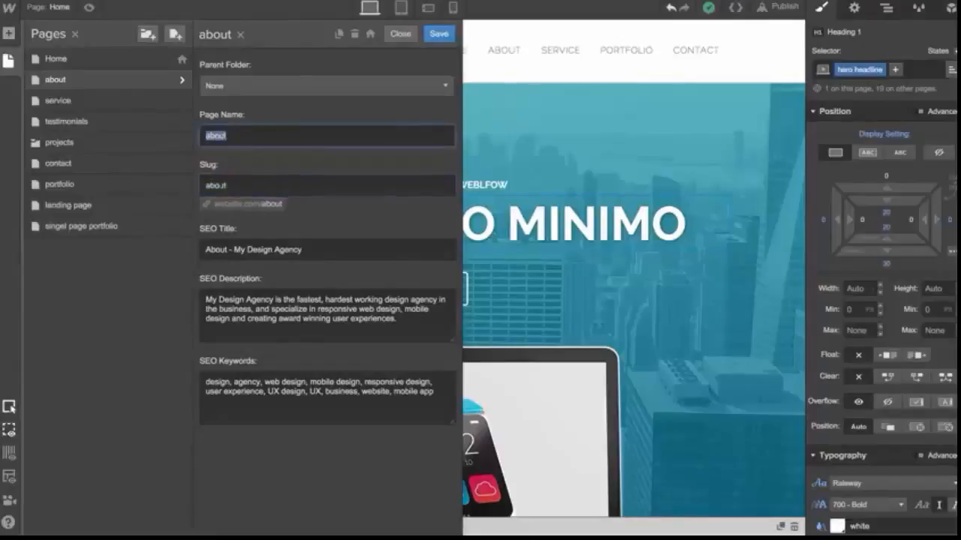
double_click(222, 188)
click(242, 189)
text(-team)
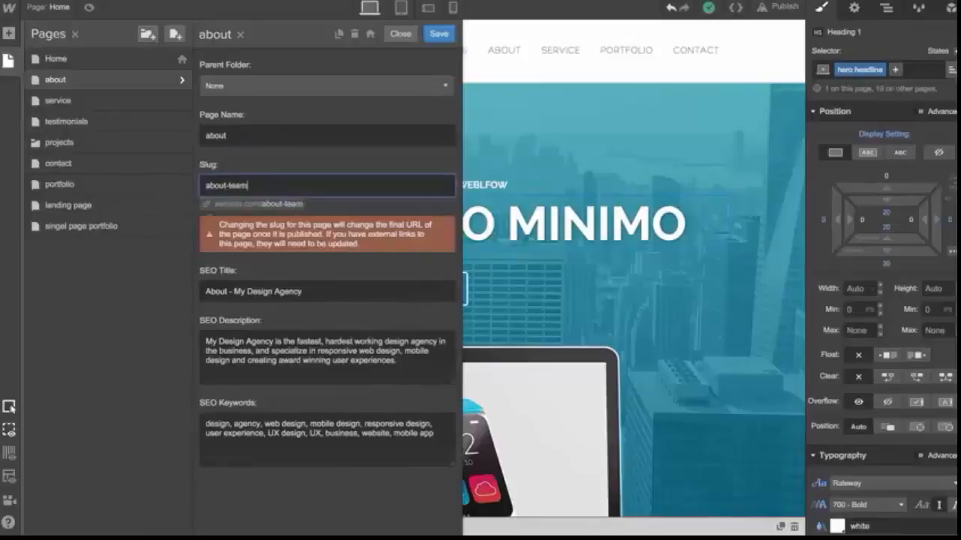
key(BackSpace)
key(BackSpace)
key(BackSpace)
key(BackSpace)
key(BackSpace)
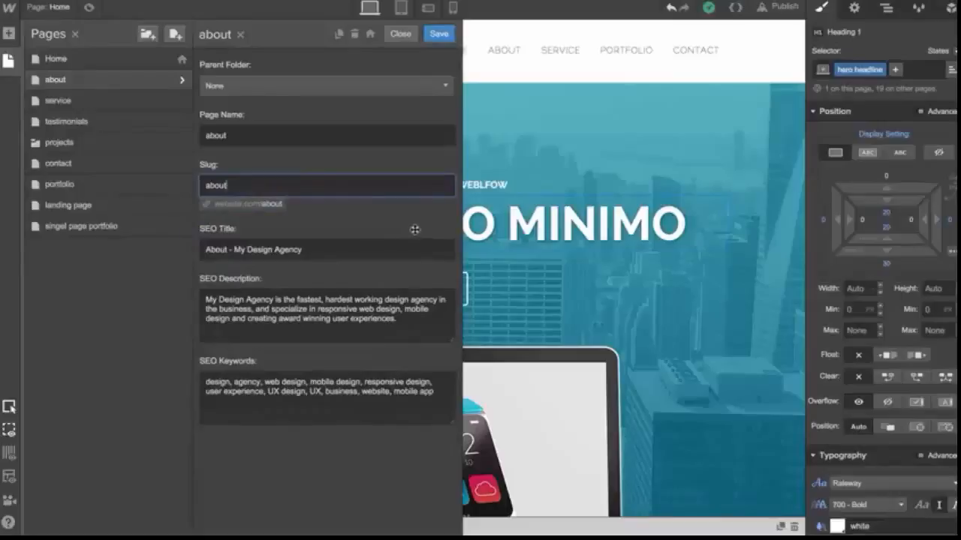
Examine the about page's SEO title, description and keywords fields, then close the page settings
double_click(324, 246)
triple_click(324, 246)
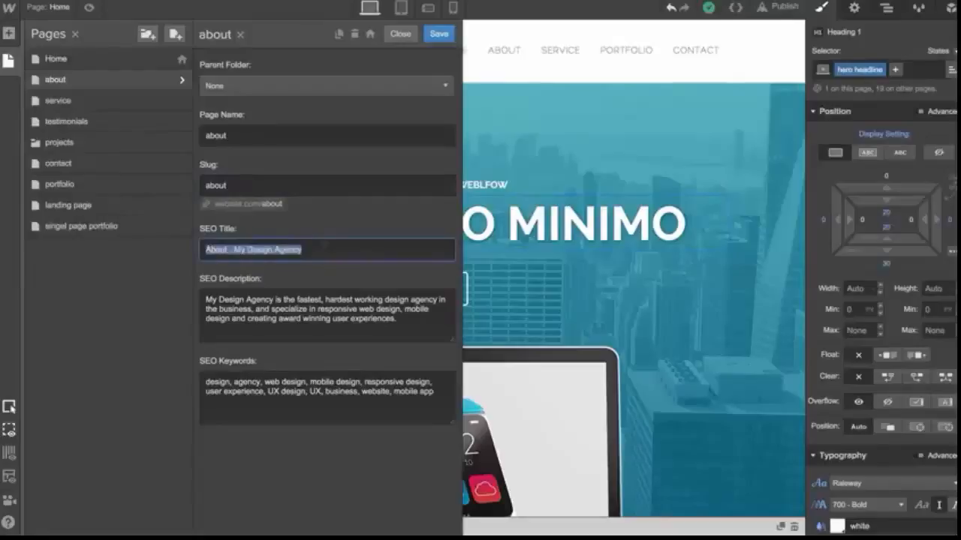
click(324, 246)
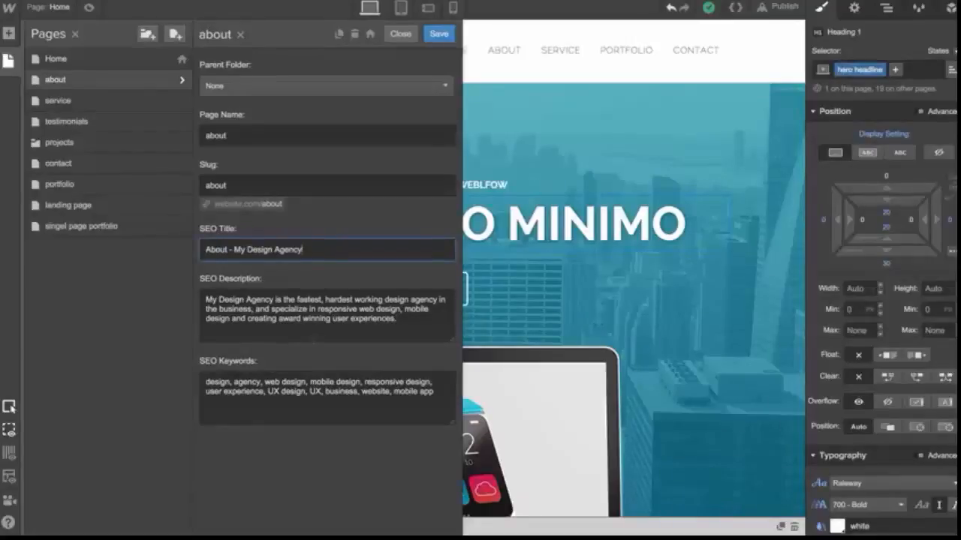
key(Tab)
triple_click(296, 317)
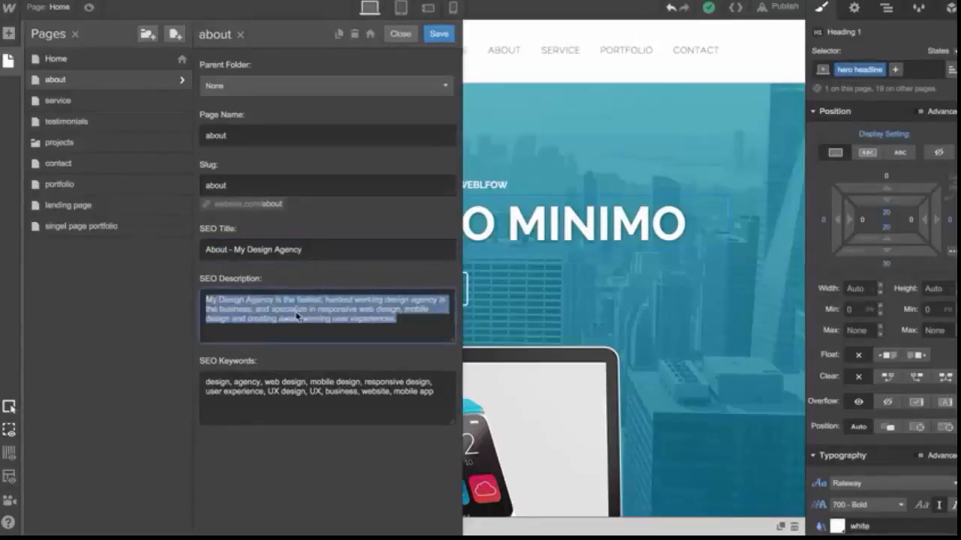
click(409, 323)
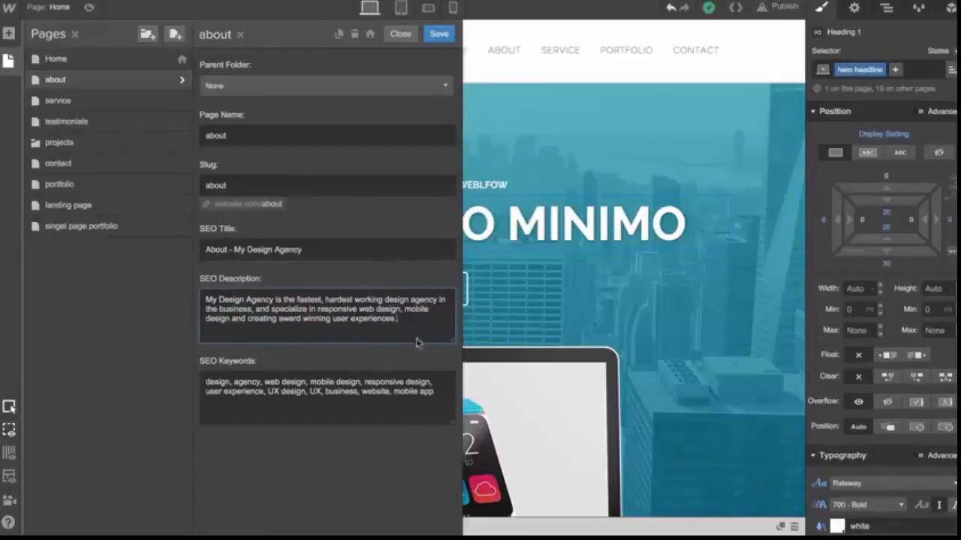
double_click(437, 384)
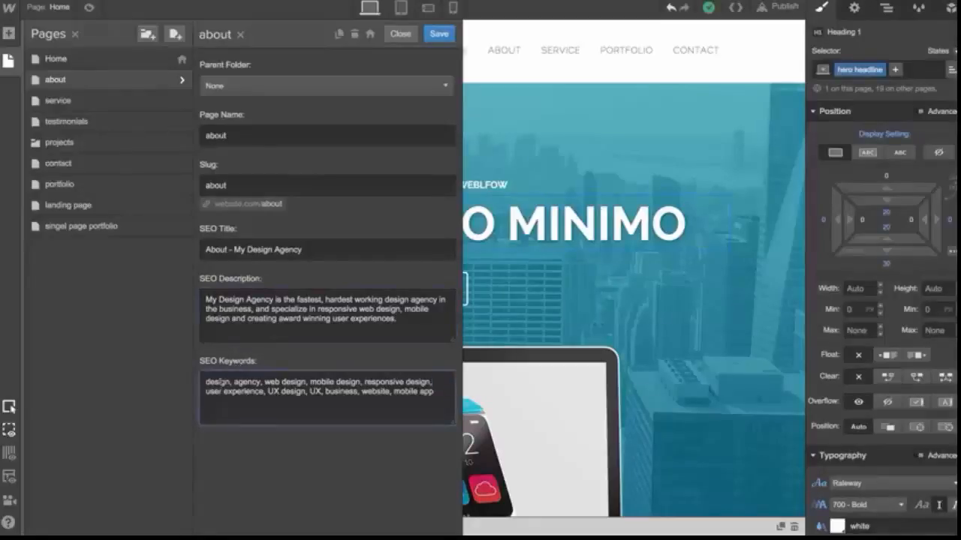
double_click(217, 382)
double_click(260, 390)
double_click(330, 391)
click(437, 392)
click(403, 36)
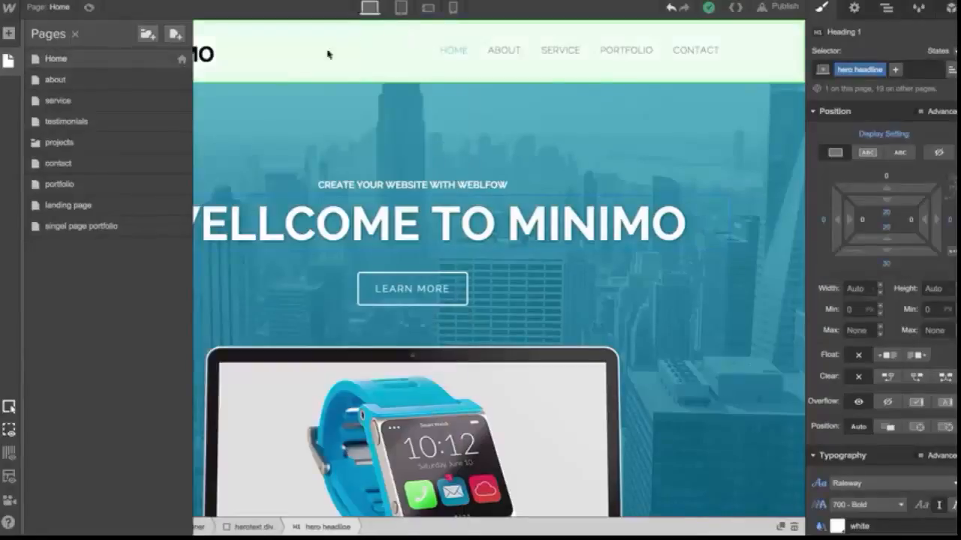
Expand the projects folder, open its folder settings and set the folder slug to projects
click(34, 142)
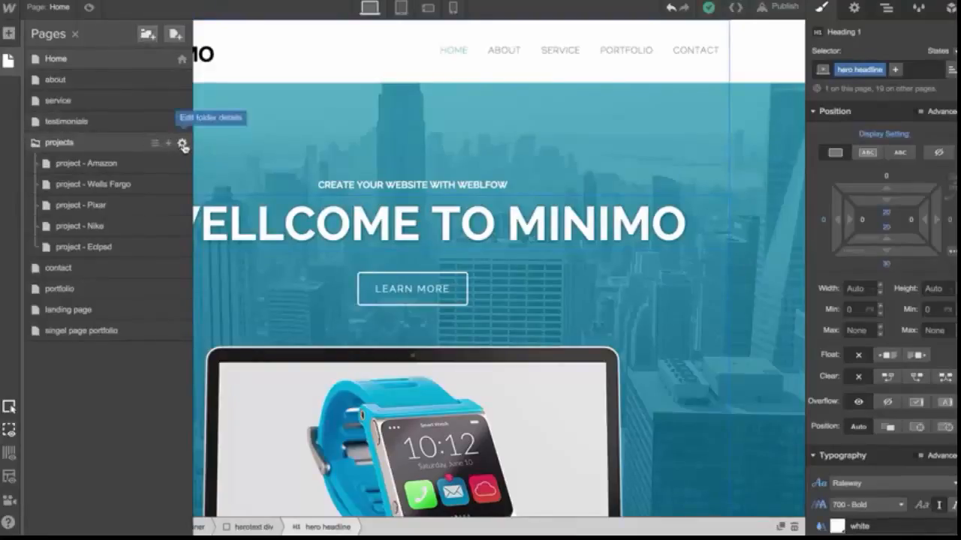
click(182, 145)
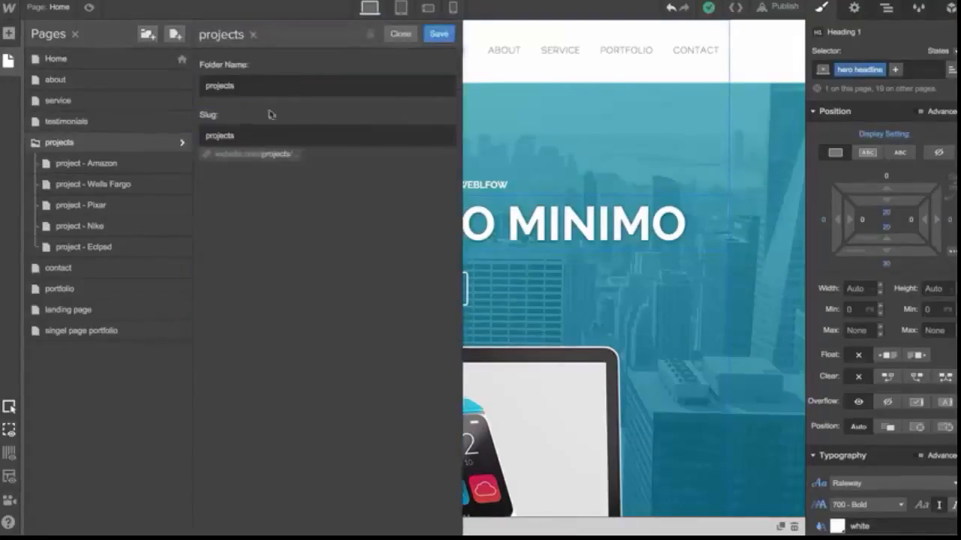
double_click(211, 87)
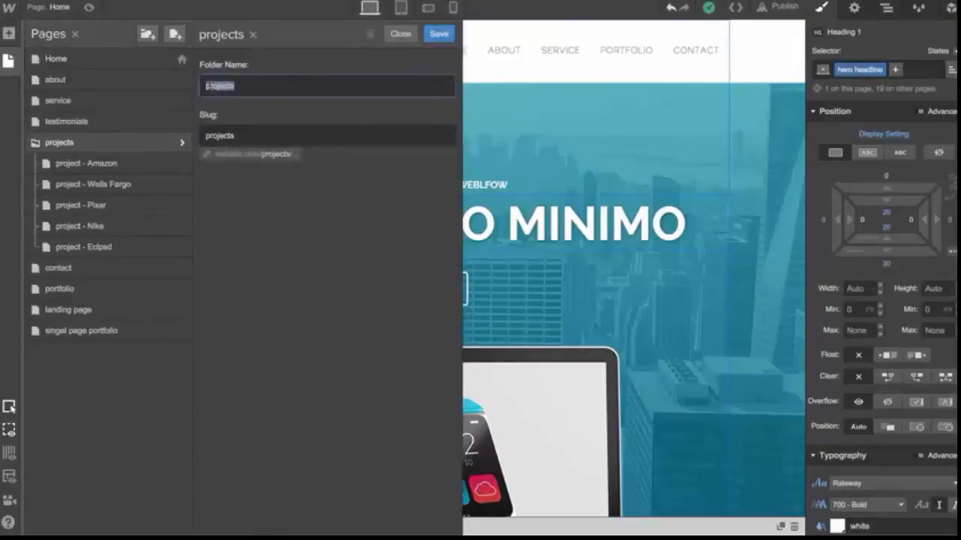
click(236, 87)
double_click(224, 138)
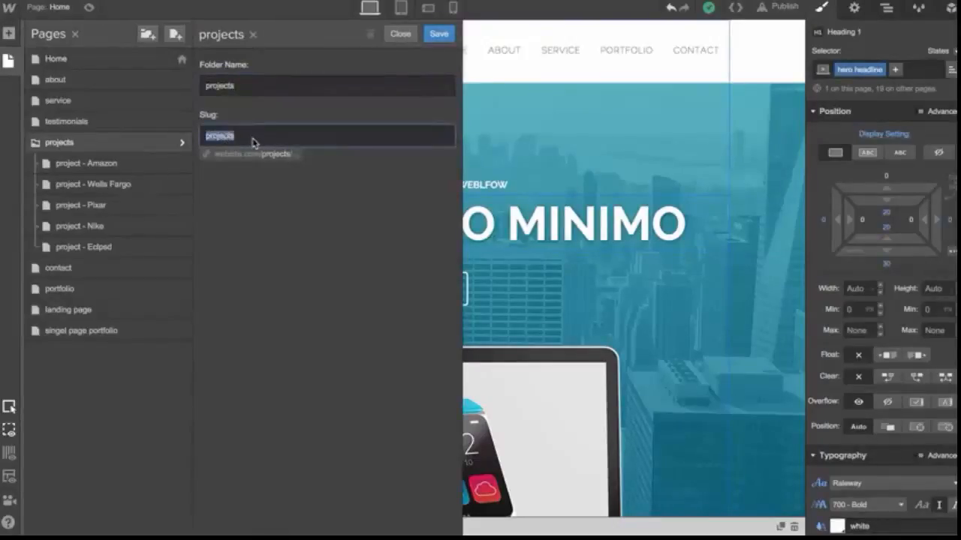
click(253, 143)
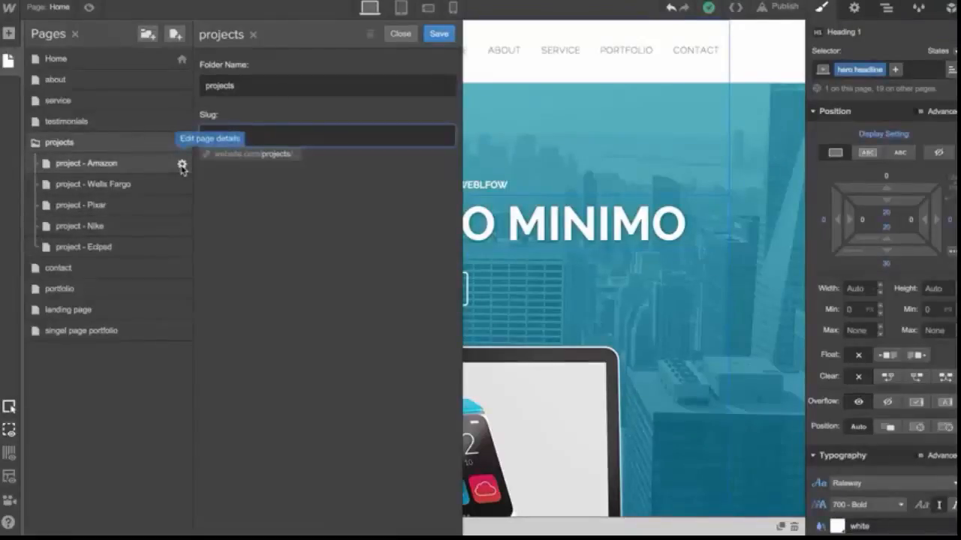
text(projects)
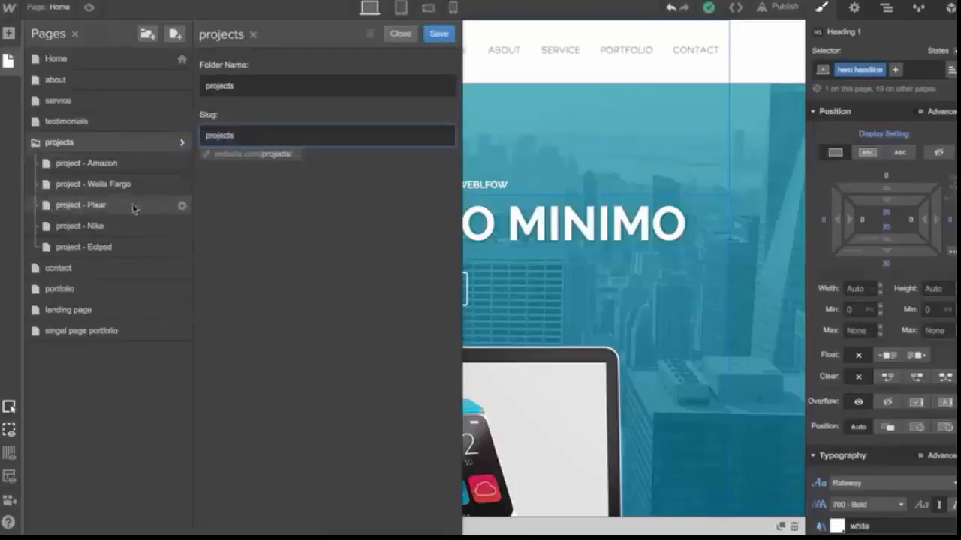
Open the project - Amazon page's settings to view its parent folder and slug, then close them
click(181, 164)
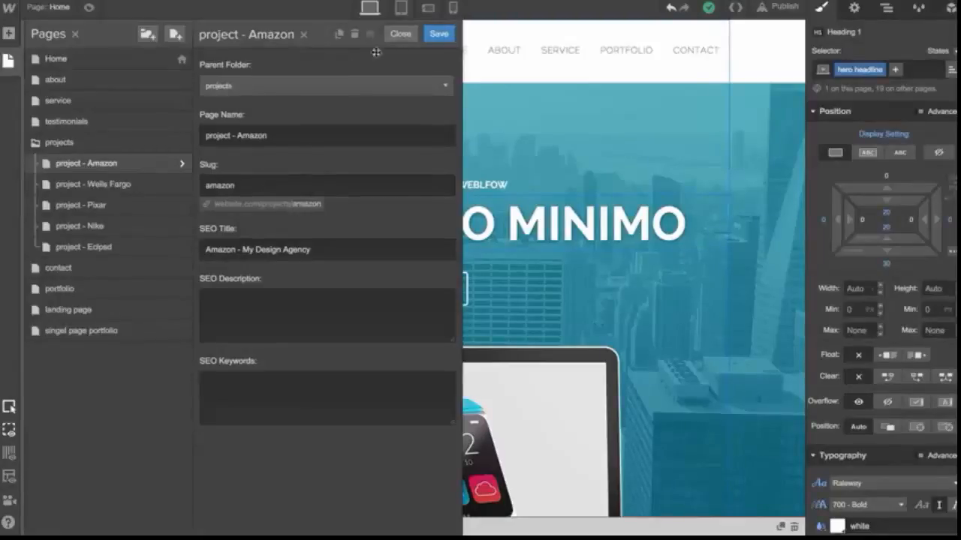
click(400, 34)
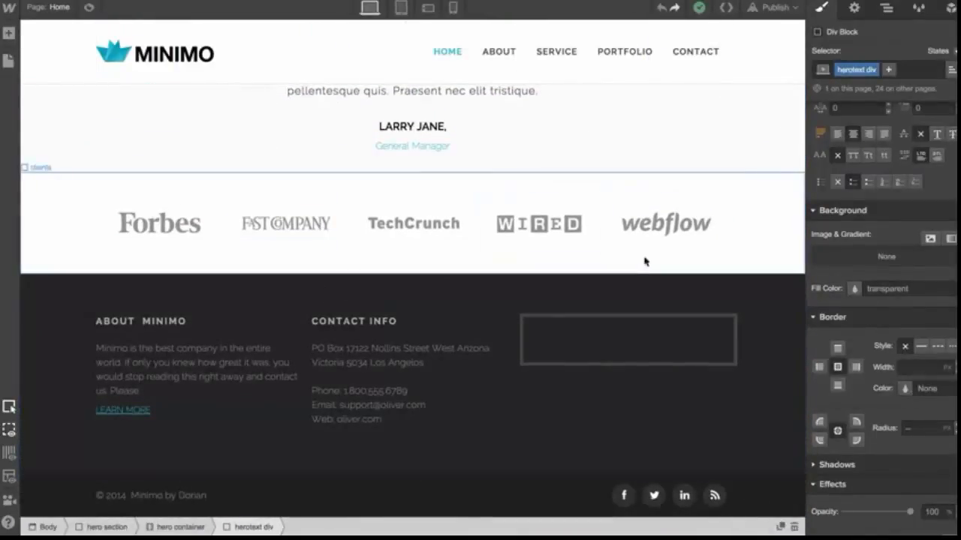
Open the global objects panel and change the e-mail address in the footer's contact info text
click(949, 8)
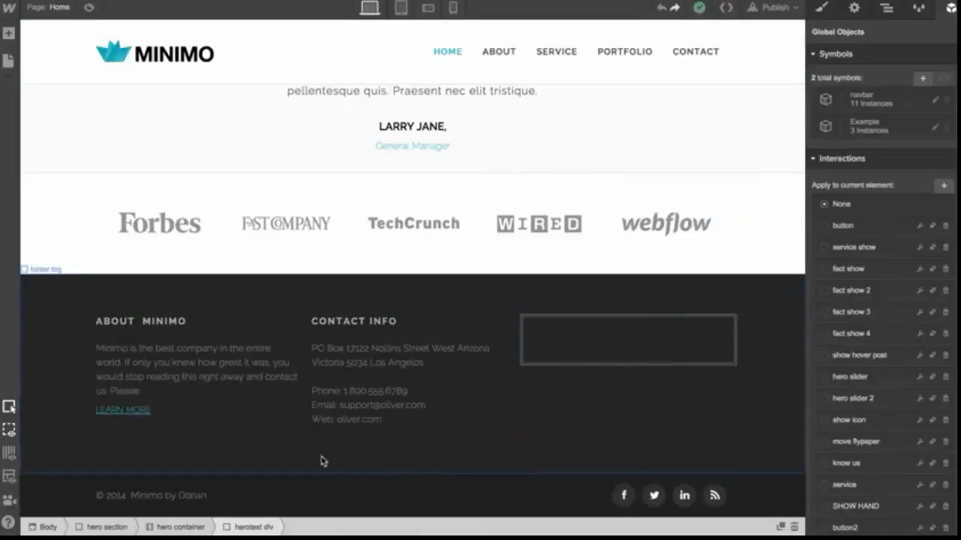
double_click(353, 409)
text(hel)
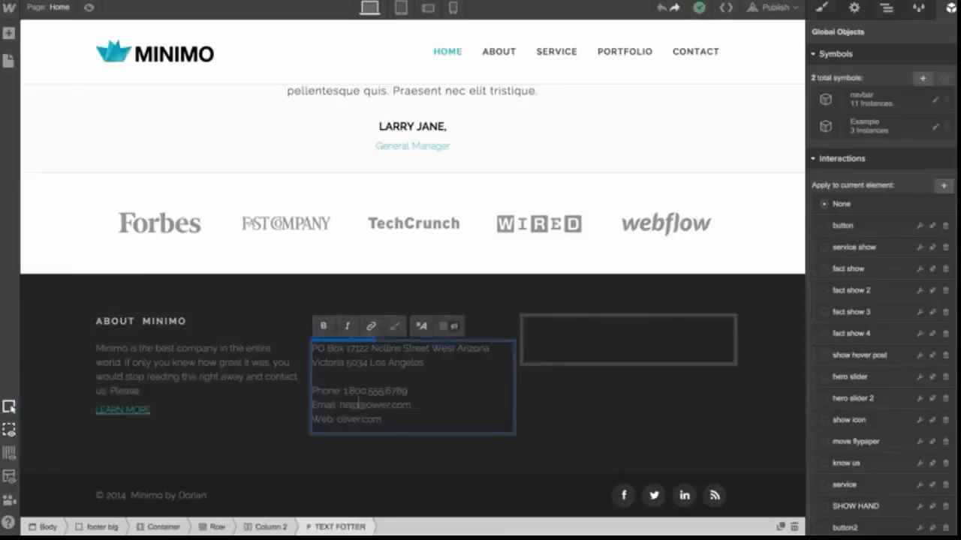
click(388, 446)
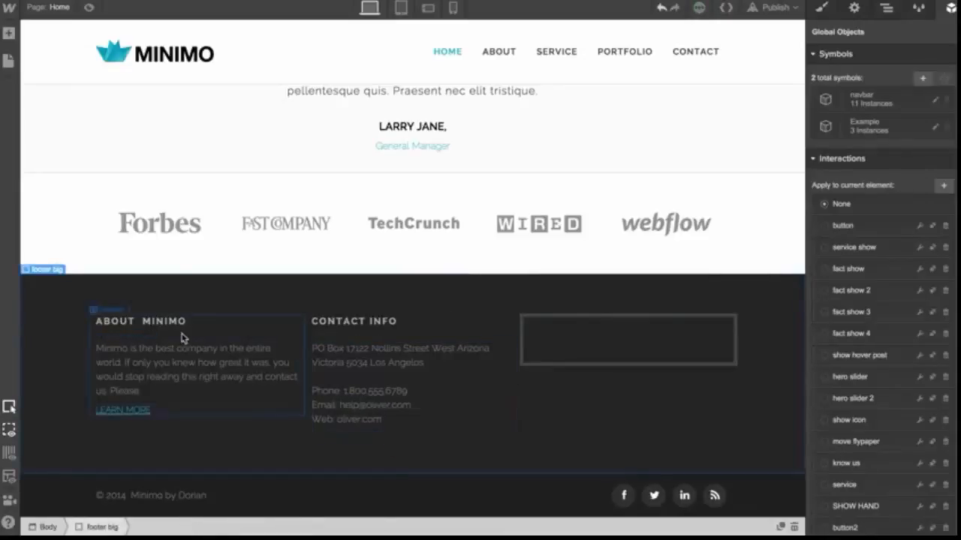
Select the footer section and save it as a new symbol named Footer
click(8, 60)
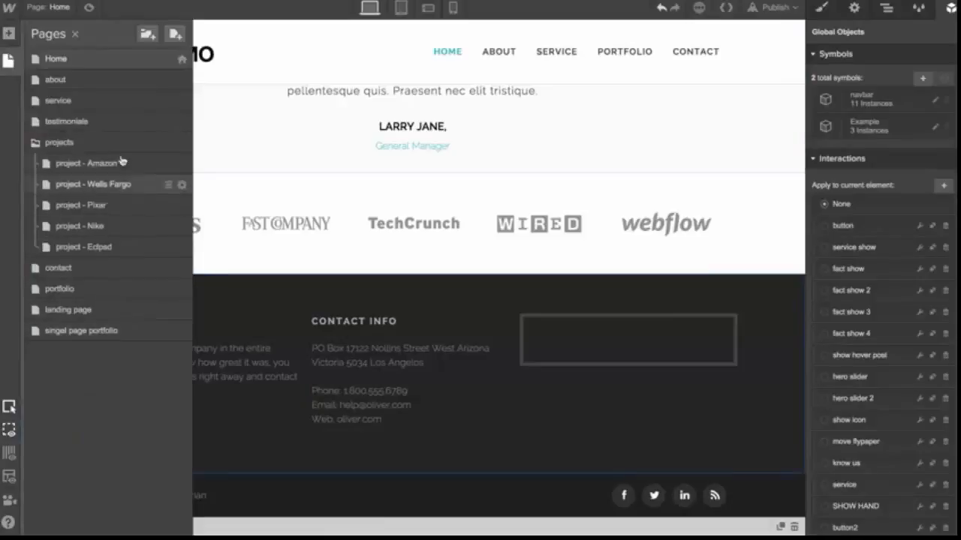
click(328, 290)
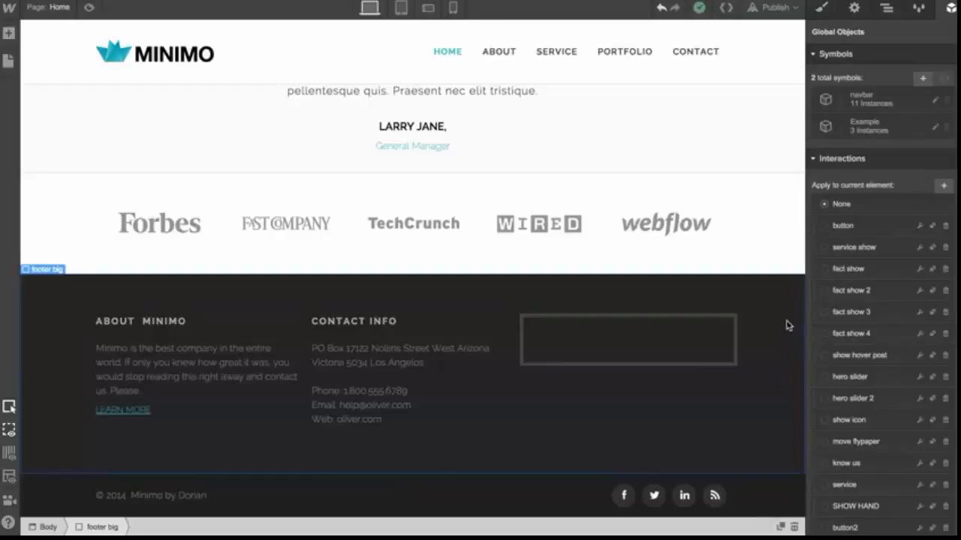
click(923, 79)
text(Footer)
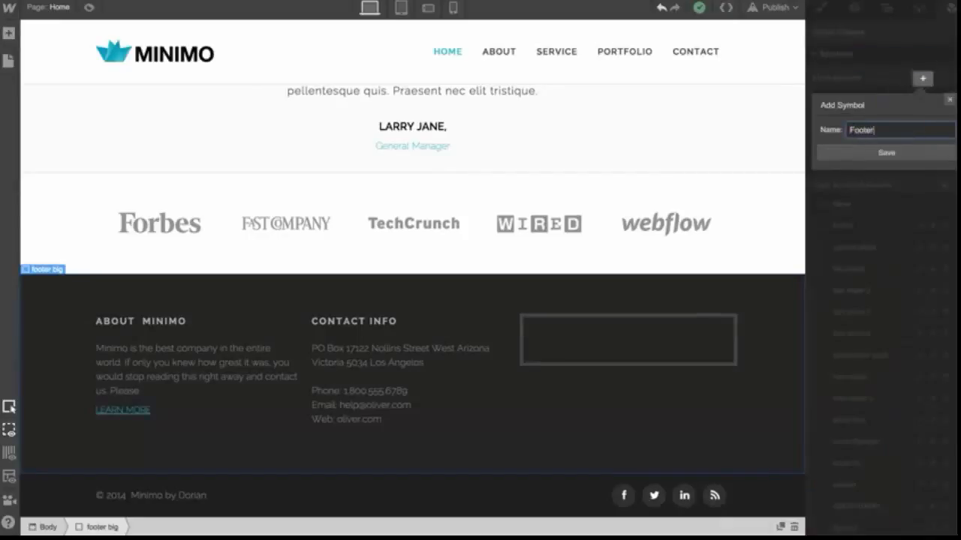
key(Return)
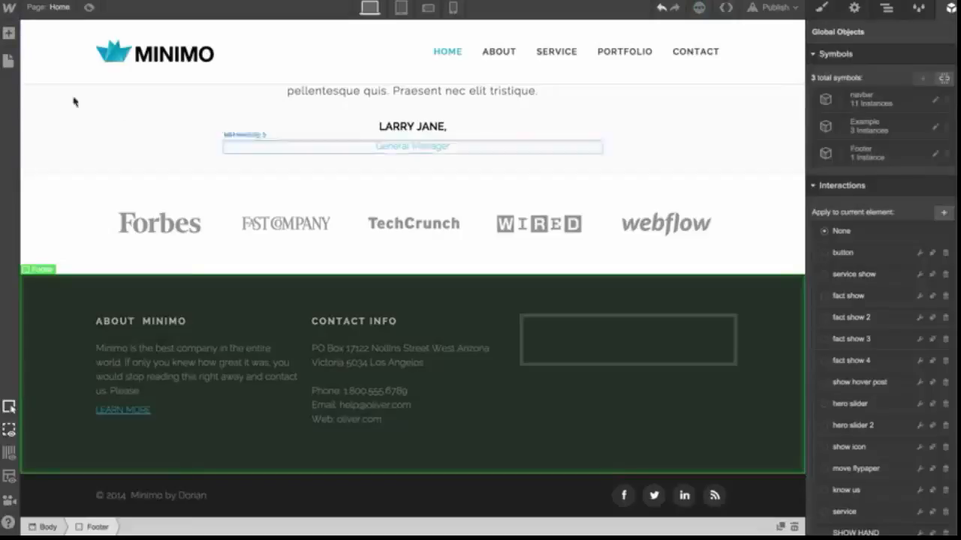
Open the about page and drag the Footer symbol onto the bottom of the page
click(8, 60)
click(55, 86)
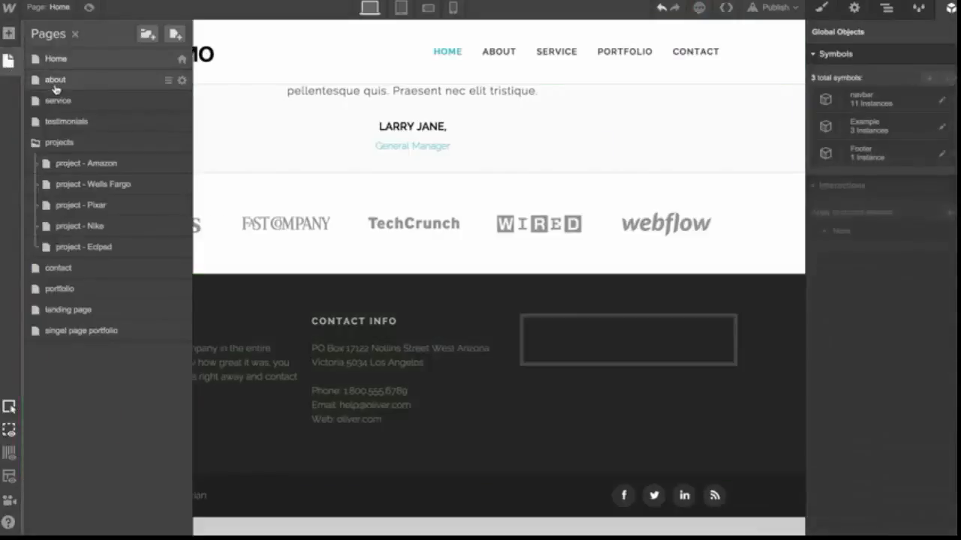
scroll(444, 264, down, 10)
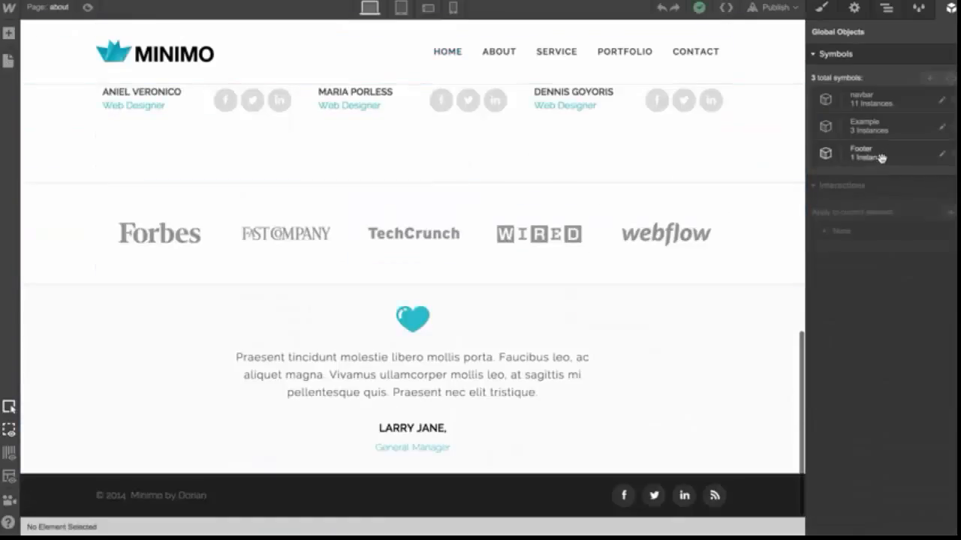
drag(883, 156, 755, 478)
scroll(713, 402, down, 3)
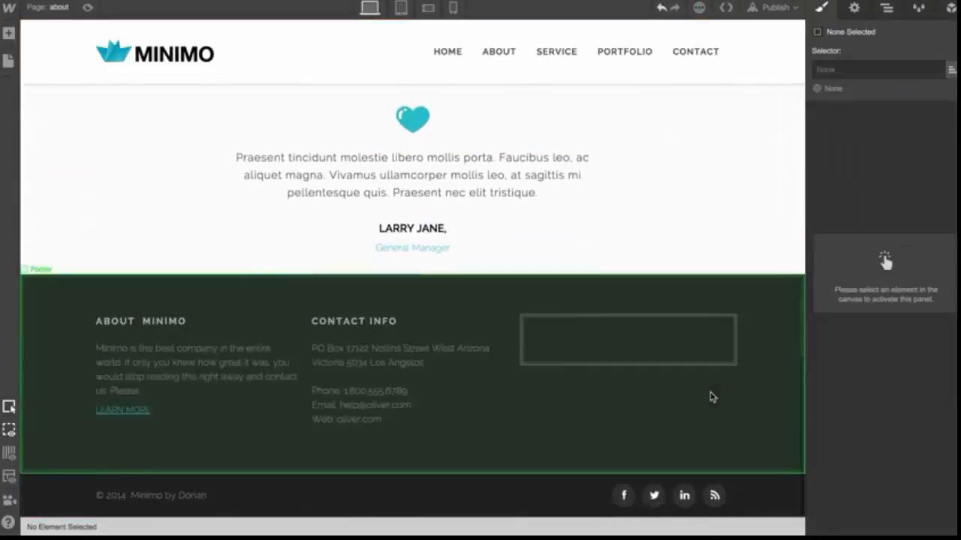
Edit the Footer symbol and paste the newsletter subscribe block into its empty third column
double_click(639, 348)
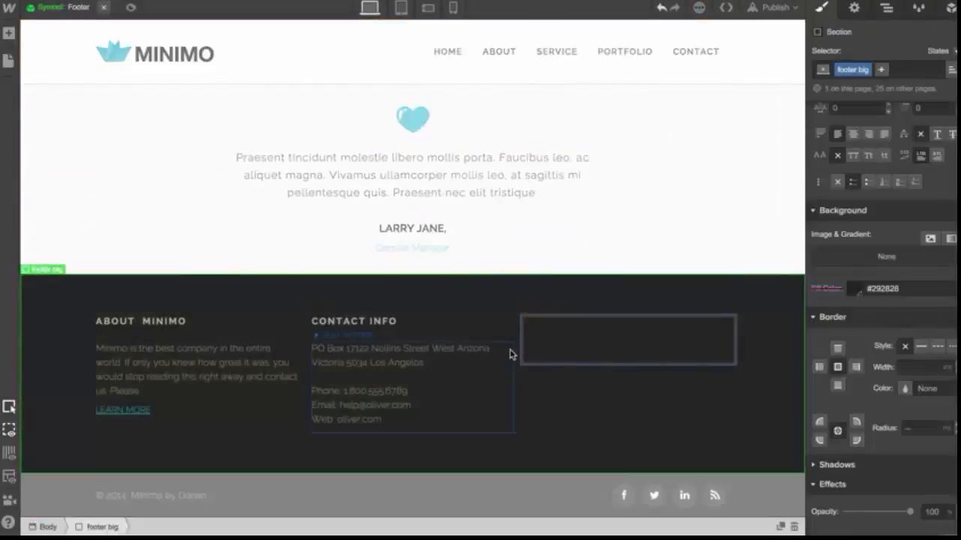
click(633, 346)
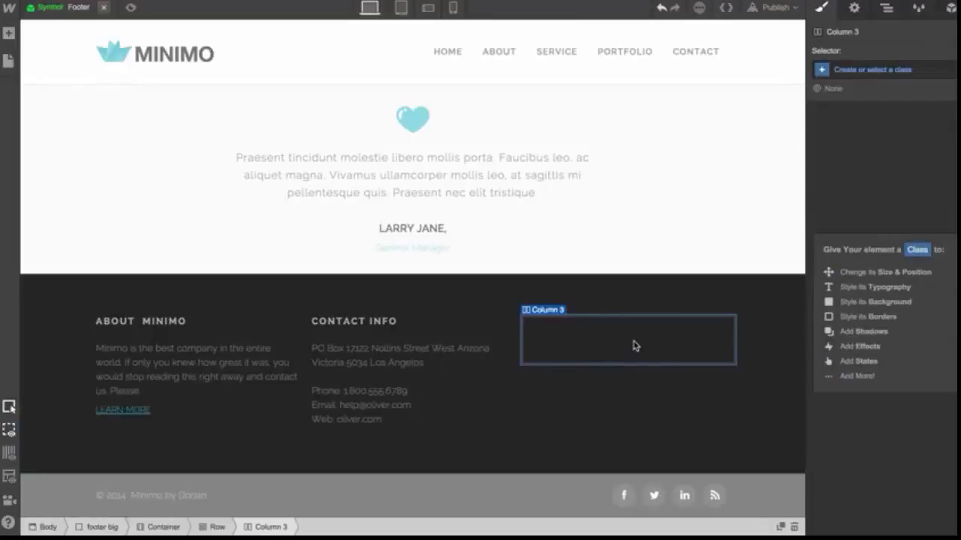
key(ctrl+v)
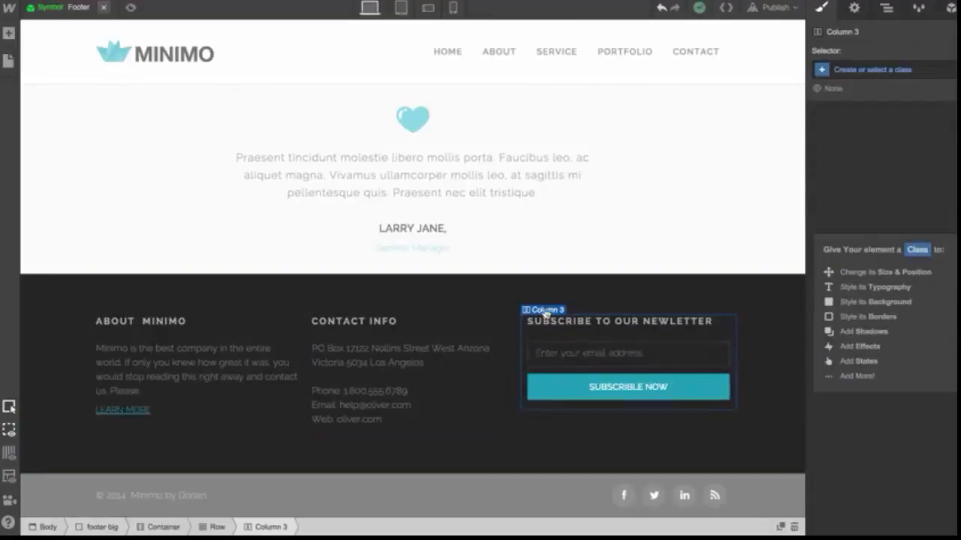
Switch to the Home page and check its footer
click(8, 60)
click(63, 60)
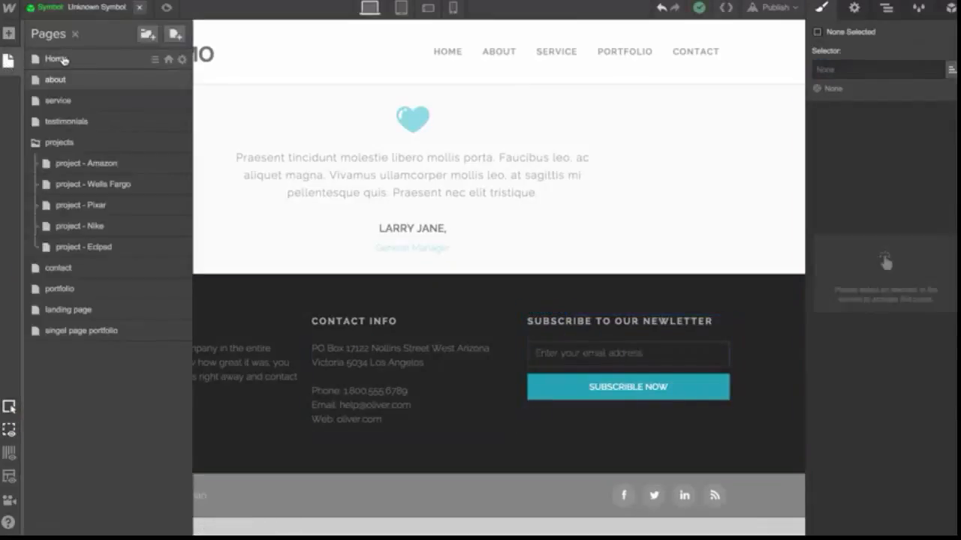
scroll(313, 255, down, 20)
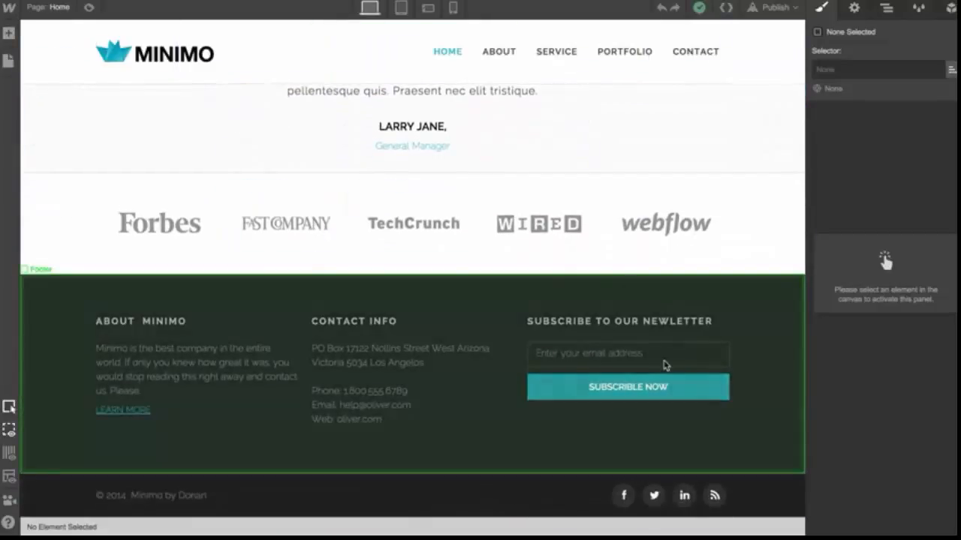
Edit the Example team symbol and replace the first team member's photo with maria.jpg
scroll(663, 366, up, 8)
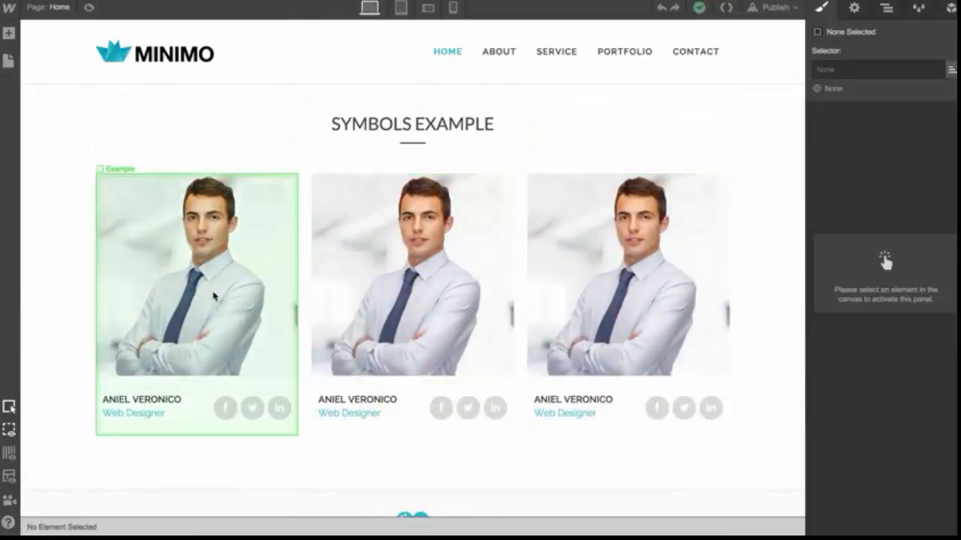
double_click(199, 291)
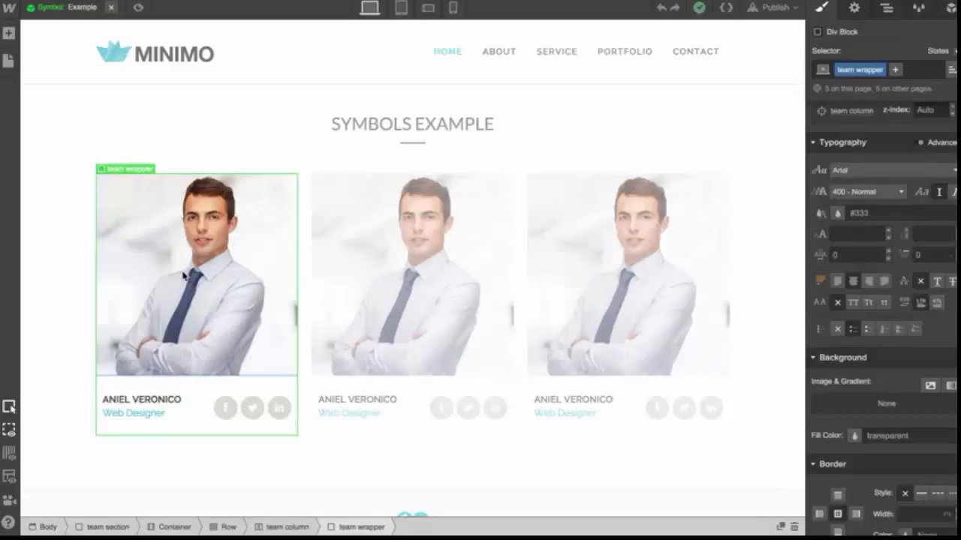
click(184, 278)
click(244, 413)
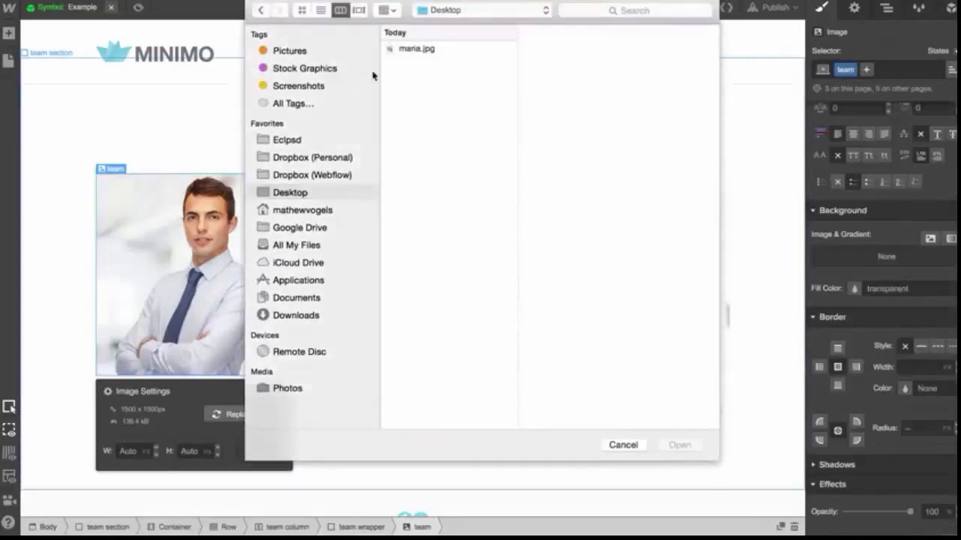
double_click(418, 50)
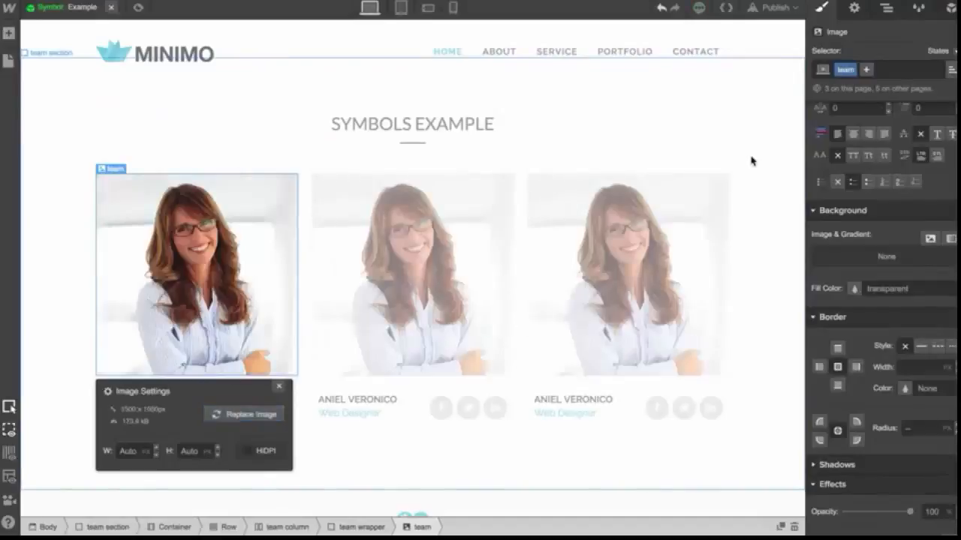
click(753, 160)
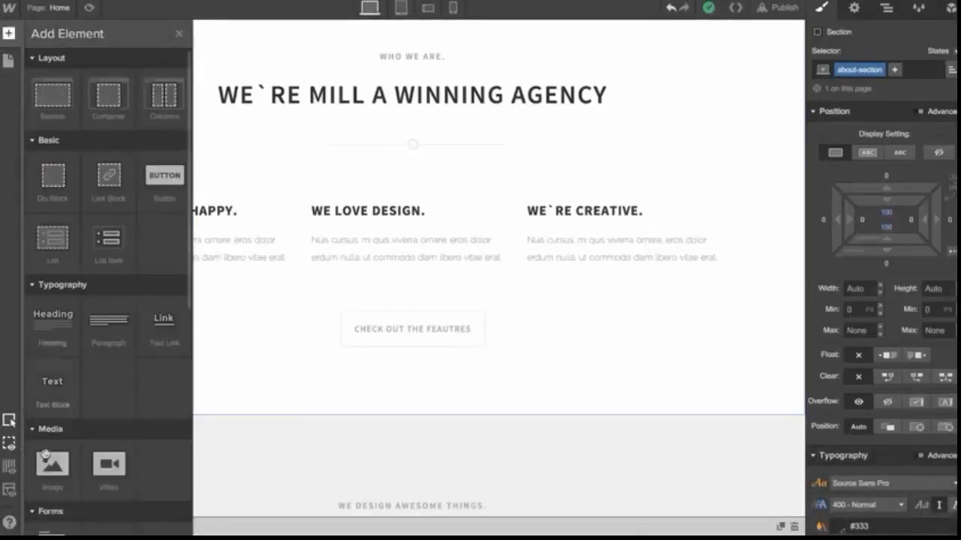
Place an image with the balloon picture in the first feature column and give it the class Photo
drag(45, 454, 199, 221)
click(184, 336)
double_click(403, 166)
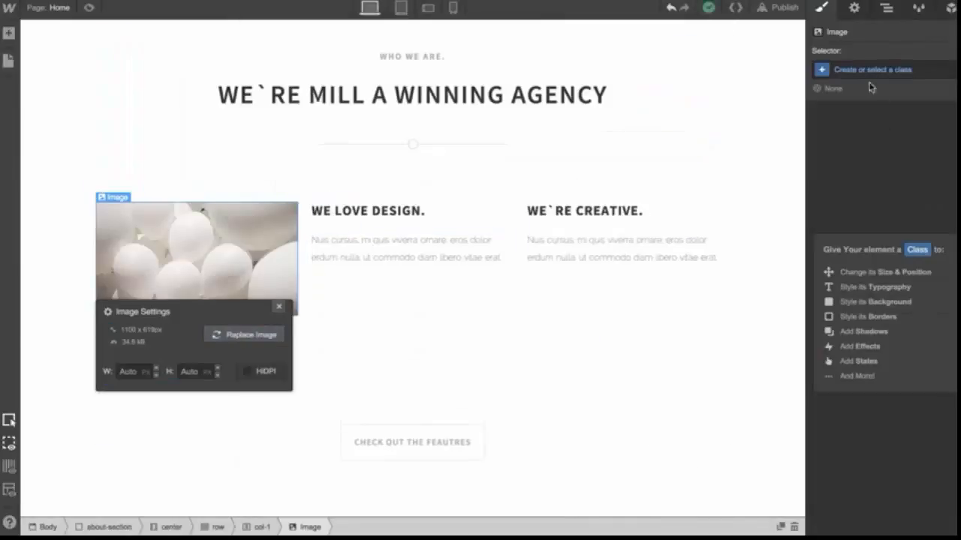
click(869, 71)
text(Photo)
key(Return)
Copy the Photo image into the second and third feature columns above their headings
scroll(189, 264, down, 1)
key(super+c)
key(super+v)
drag(259, 404, 394, 236)
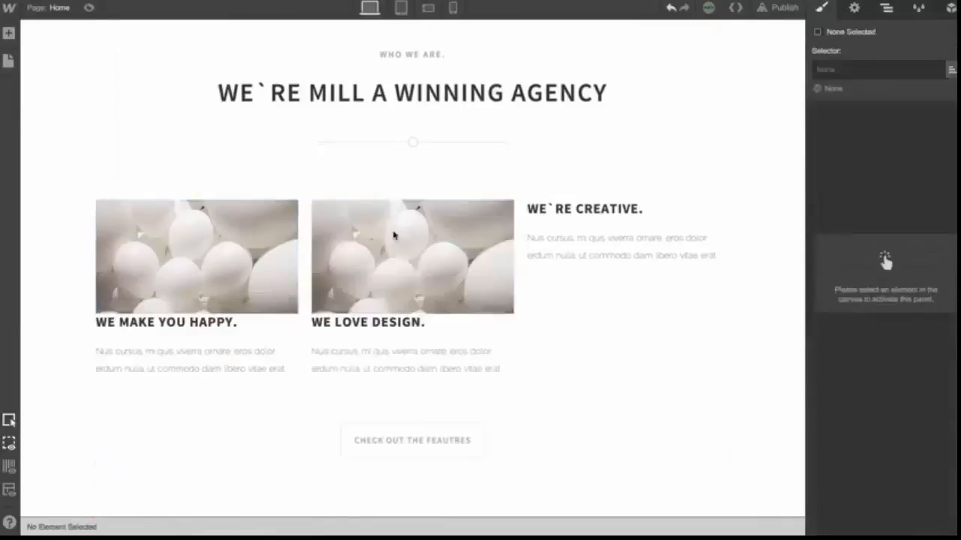
click(394, 237)
key(super+c)
key(super+v)
drag(450, 360, 604, 234)
Add bottom spacing and a border colour to the Photo images
click(180, 219)
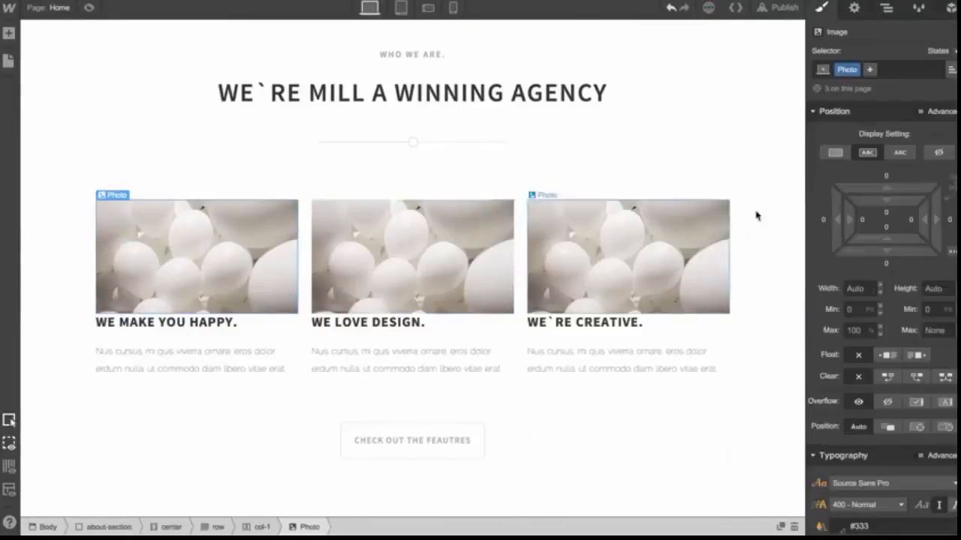
drag(903, 252, 902, 290)
scroll(897, 312, down, 5)
scroll(894, 319, down, 5)
click(942, 420)
click(863, 295)
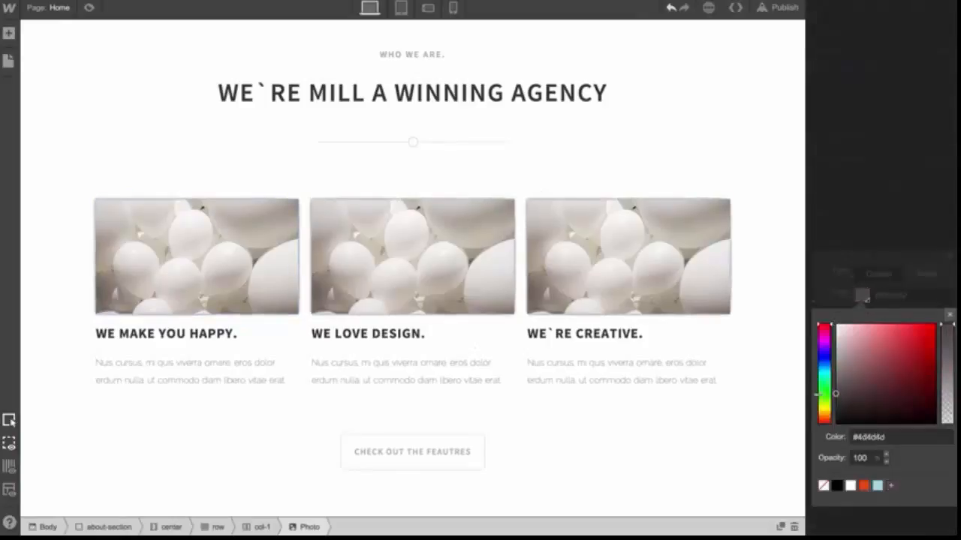
click(949, 314)
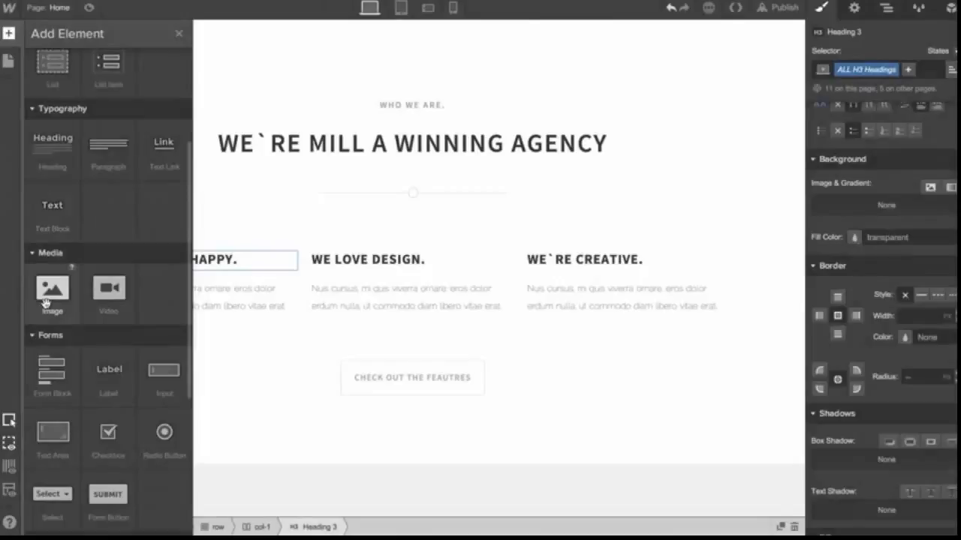
Add an image element to the first feature column and upload the balloon picture into it
drag(46, 303, 197, 259)
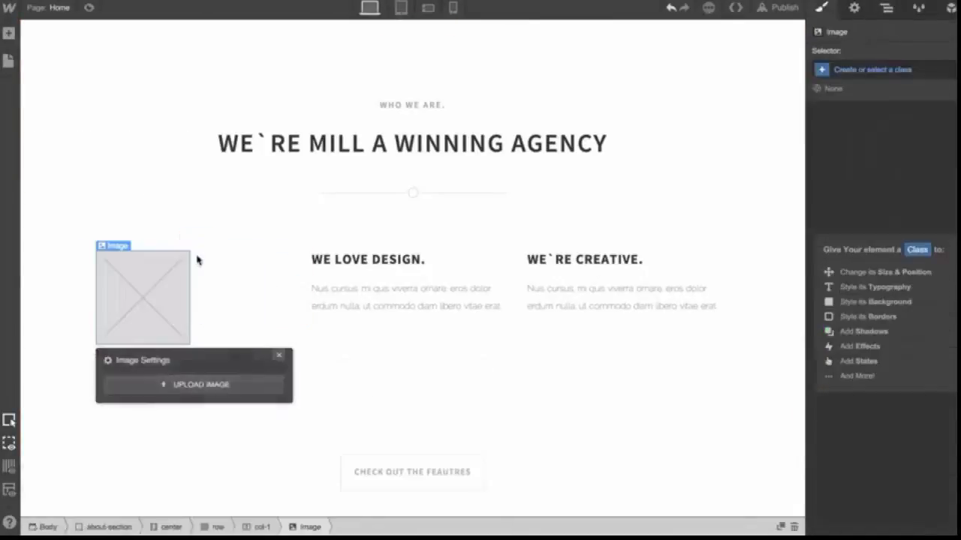
click(202, 385)
double_click(448, 168)
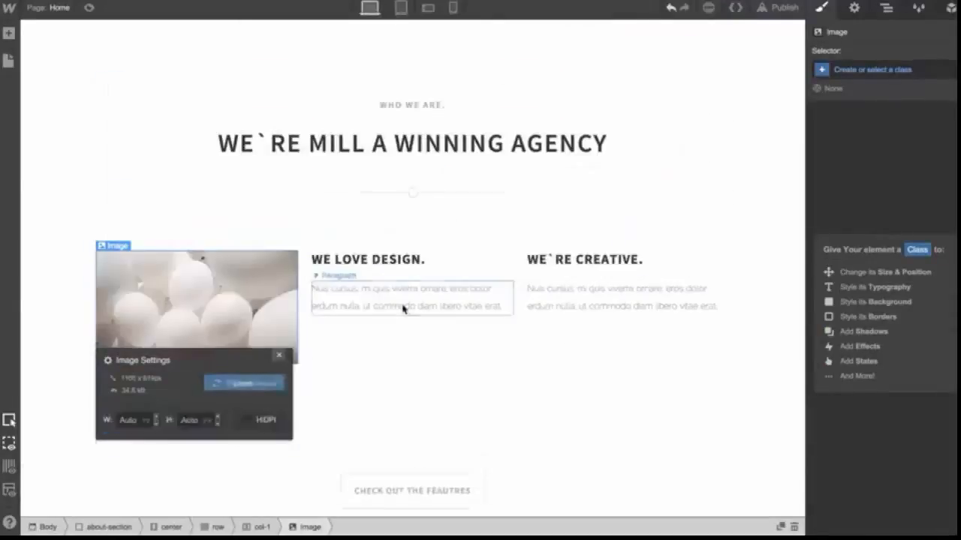
Give the first column's image a new class named Photo
scroll(402, 309, down, 1)
click(379, 325)
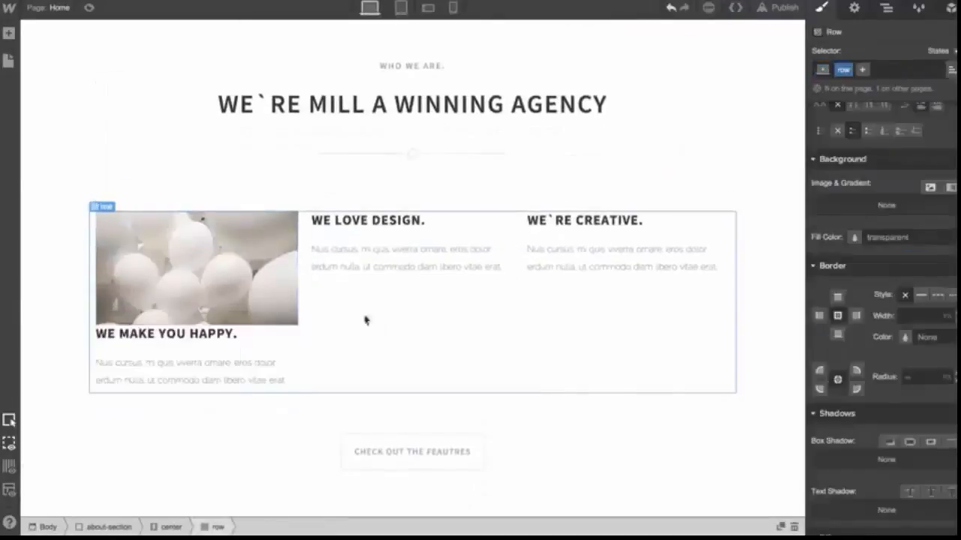
click(255, 270)
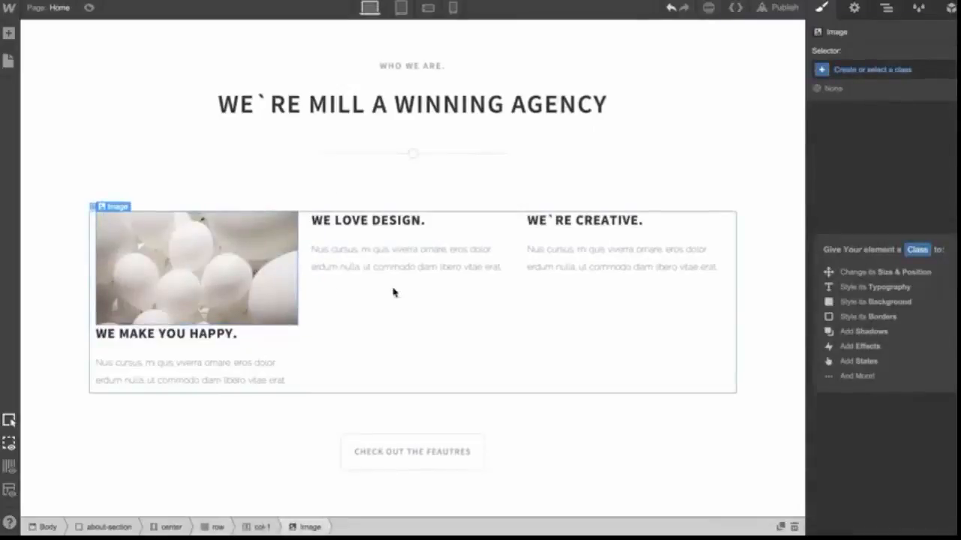
click(871, 71)
text(Photo)
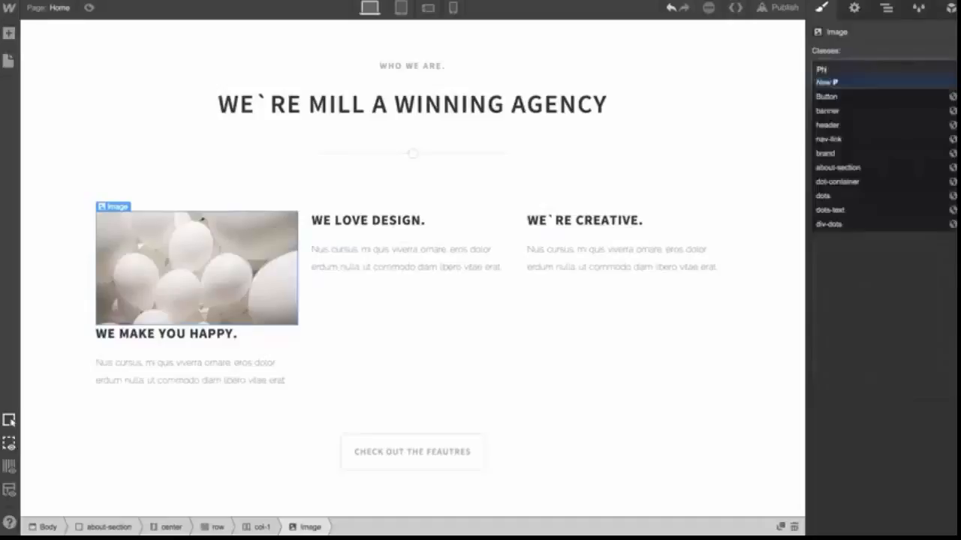
key(Return)
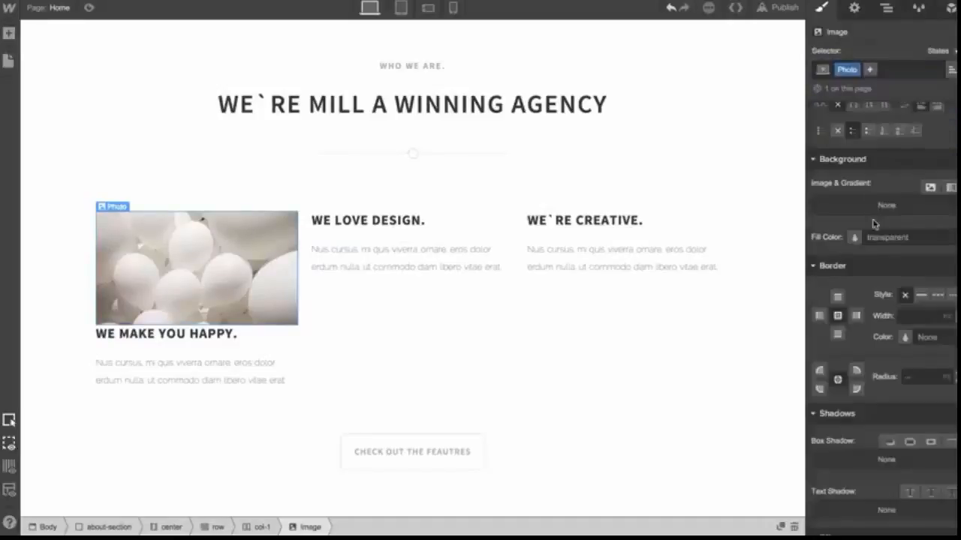
Add bottom margin to the Photo image and set its corner radius to 4 px
scroll(874, 224, up, 4)
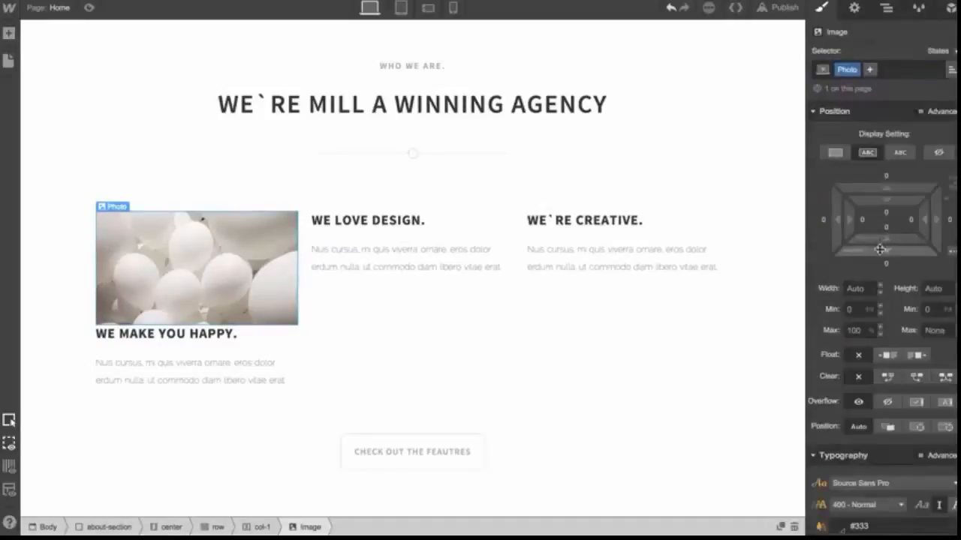
drag(880, 249, 880, 290)
scroll(883, 424, down, 6)
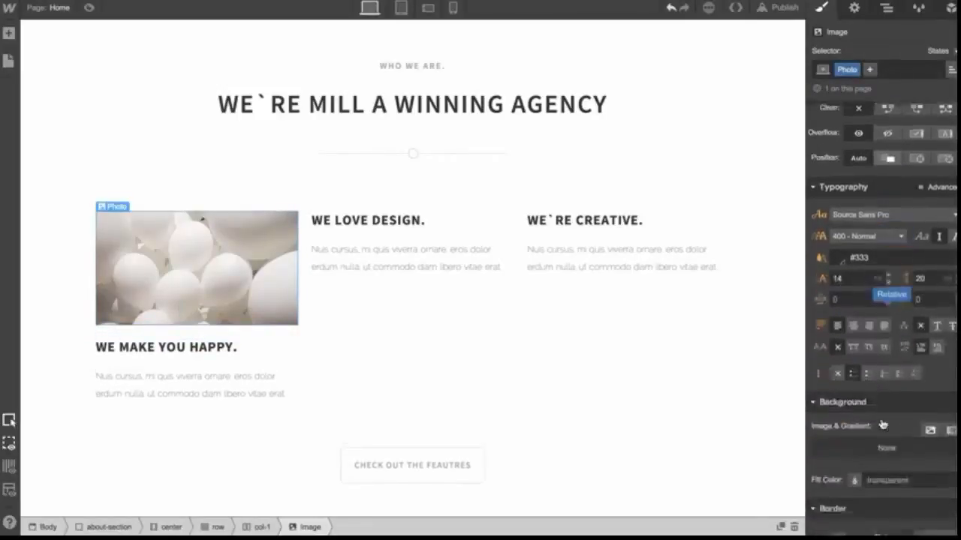
scroll(883, 424, down, 5)
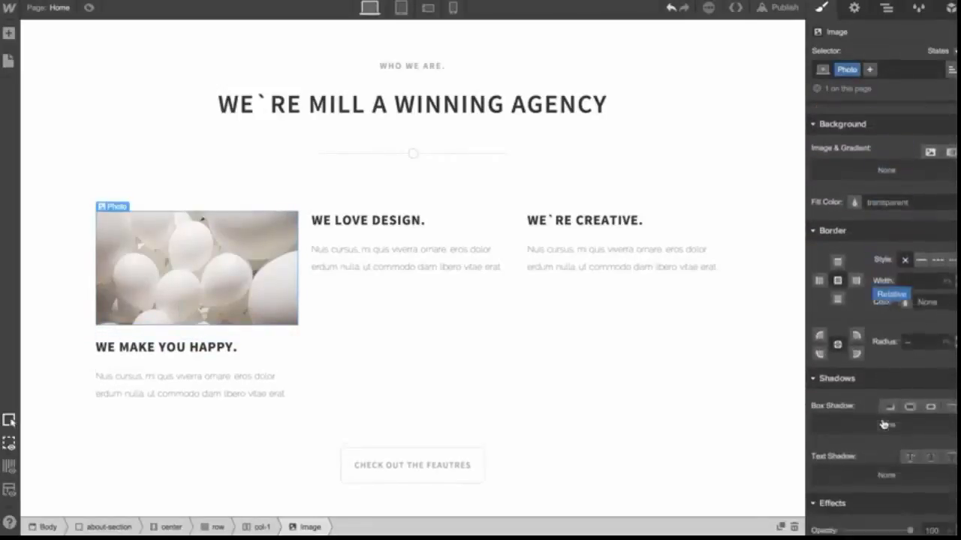
click(953, 335)
text(1)
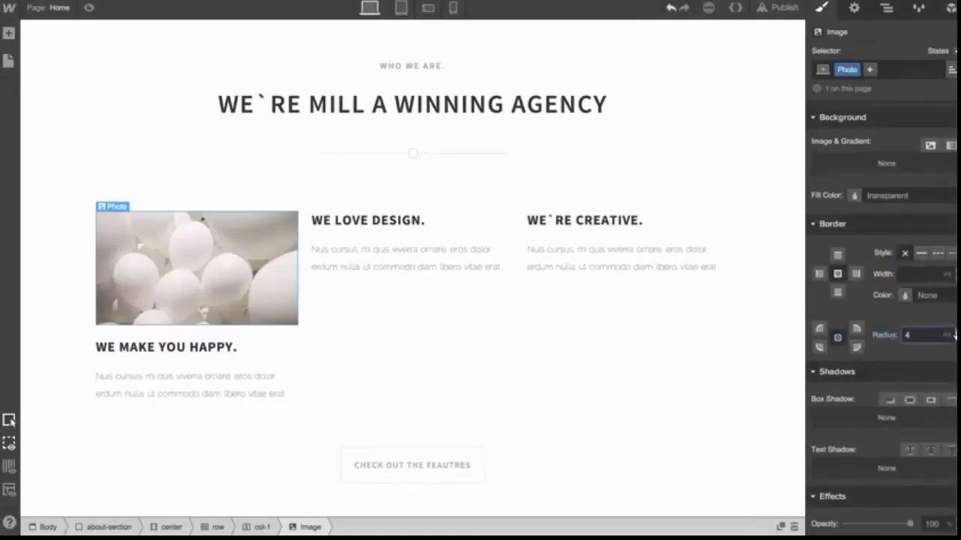
Give the Photo image a 1 px solid white border
click(918, 253)
click(904, 295)
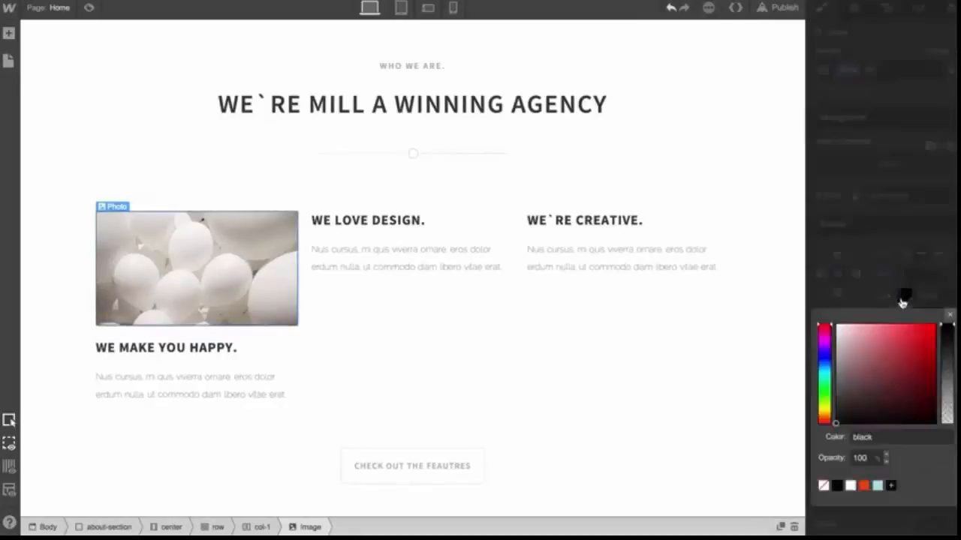
drag(809, 319, 806, 313)
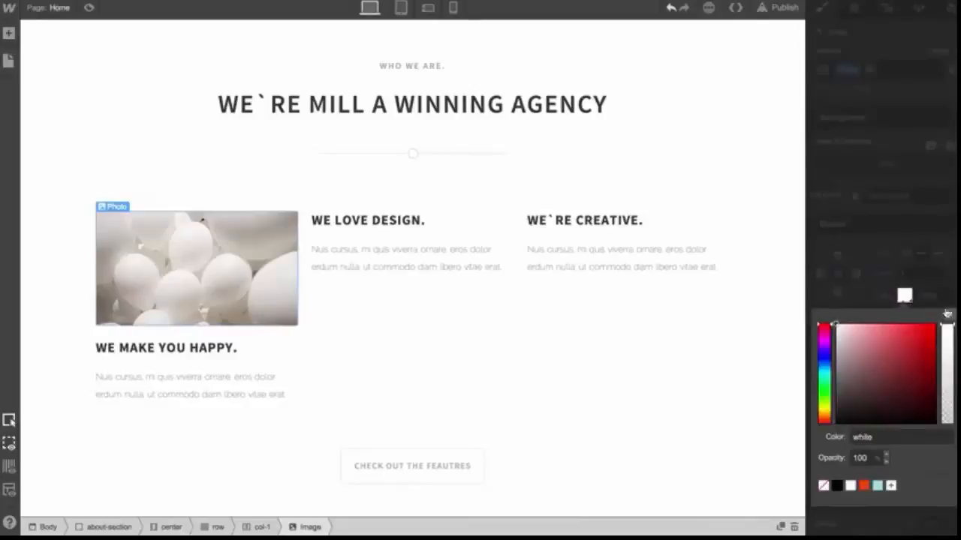
click(949, 316)
Add an outer glow box shadow coloured rgba(51,51,51,0.56) to the Photo image
scroll(908, 381, down, 3)
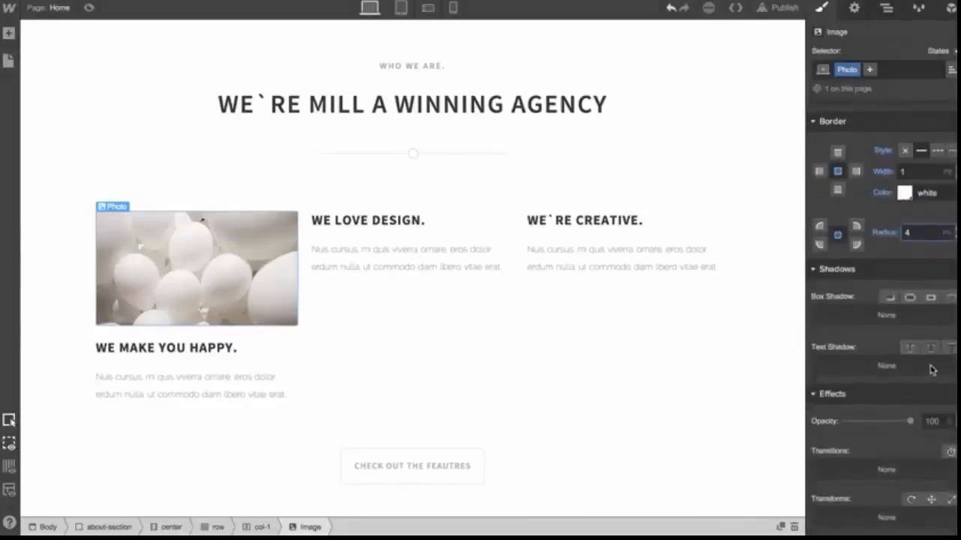
click(910, 298)
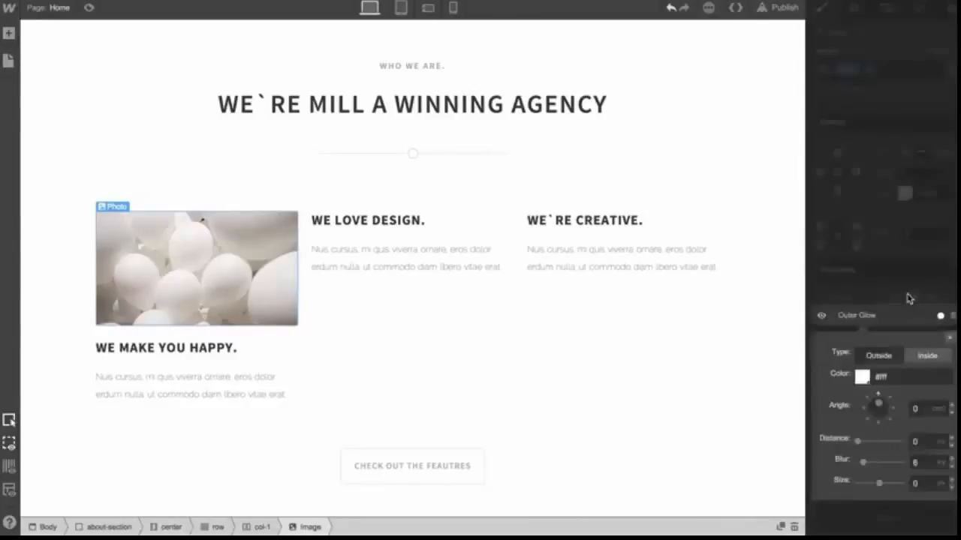
click(860, 377)
drag(843, 243, 816, 259)
drag(947, 195, 938, 222)
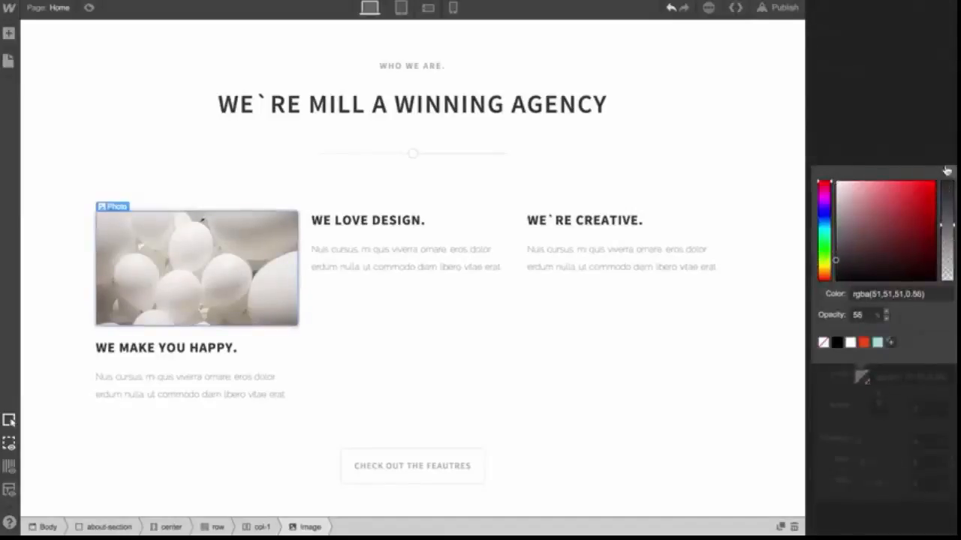
click(947, 171)
Paste copies of the Photo image into the second and third feature columns above their headings
click(443, 299)
click(251, 276)
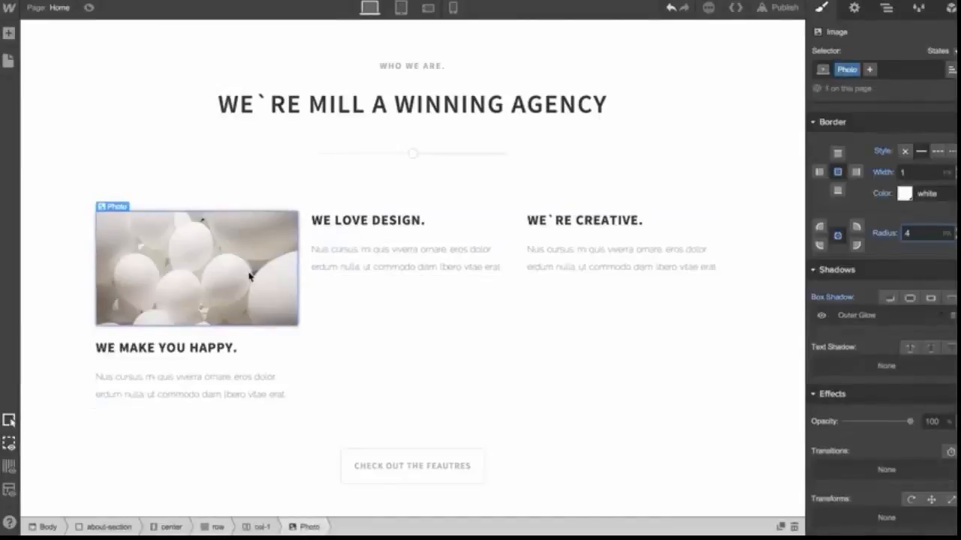
key(super+v)
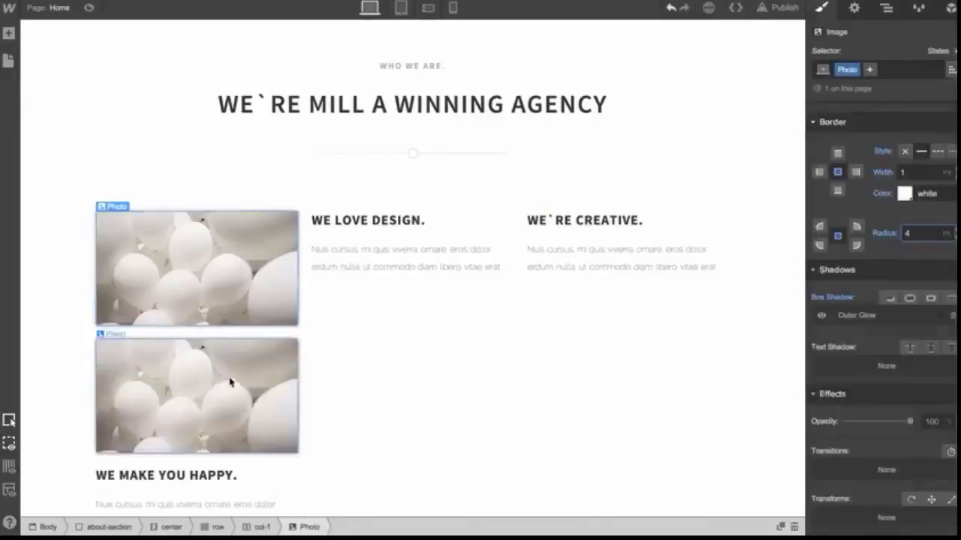
drag(230, 383, 234, 382)
drag(316, 347, 347, 227)
drag(381, 285, 364, 251)
click(364, 251)
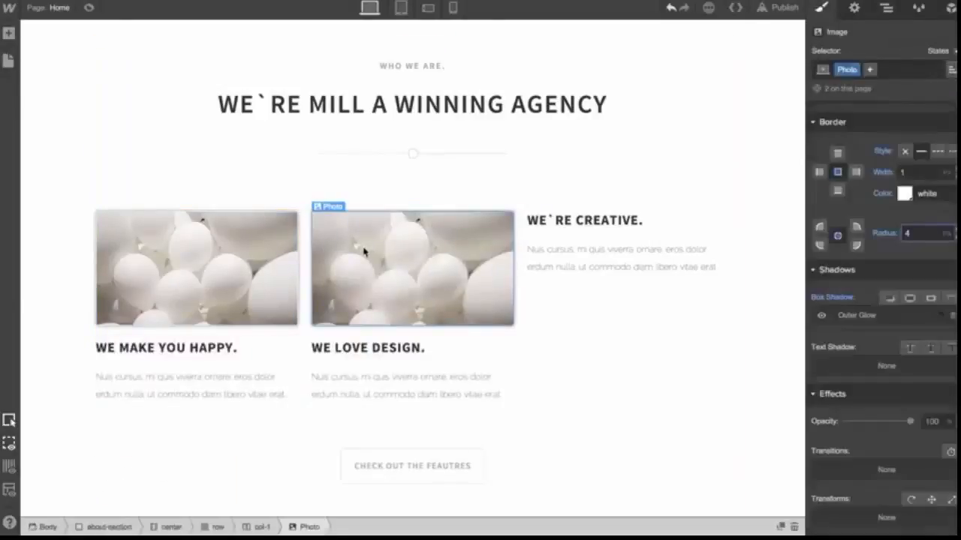
key(super+v)
drag(388, 374, 609, 262)
Replace the banner section's background image with background.jpg
click(735, 270)
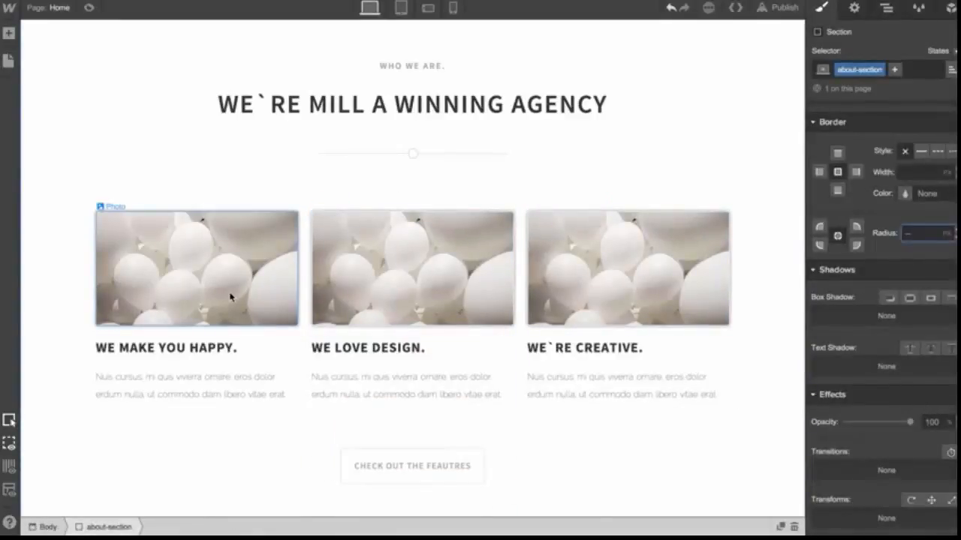
scroll(230, 297, up, 10)
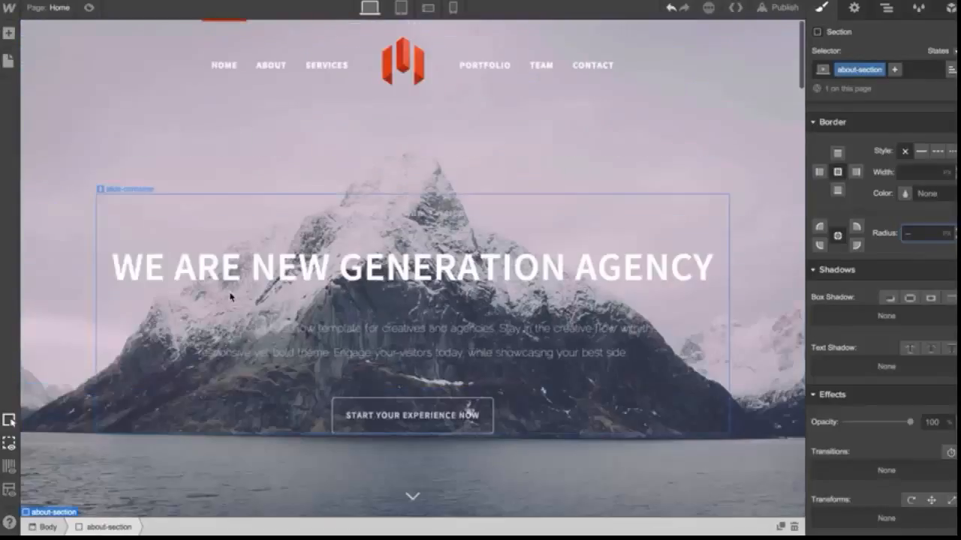
click(47, 165)
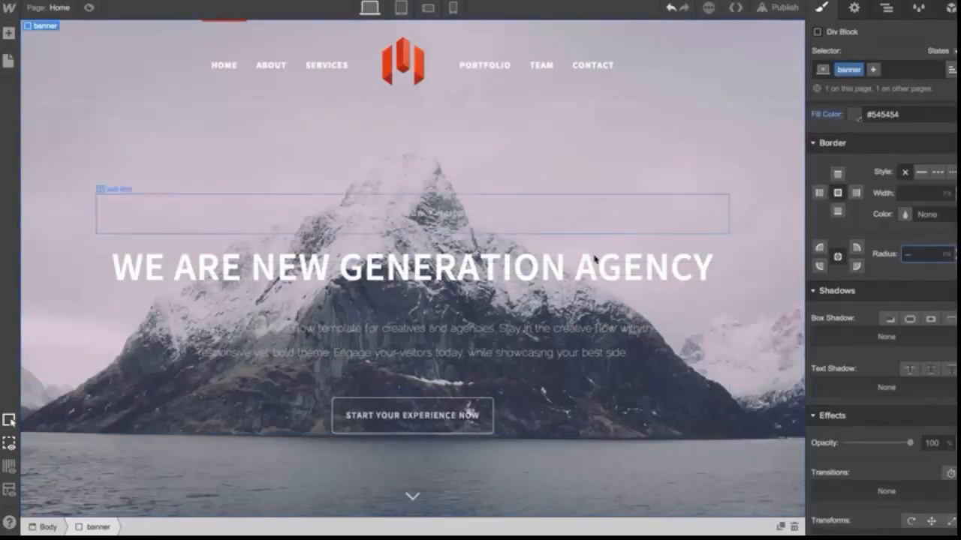
scroll(858, 246, up, 6)
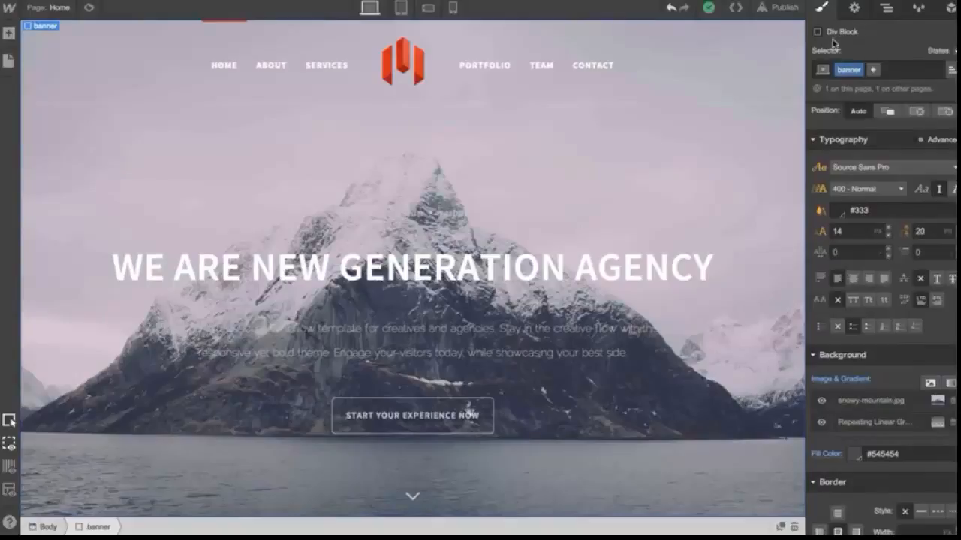
click(929, 384)
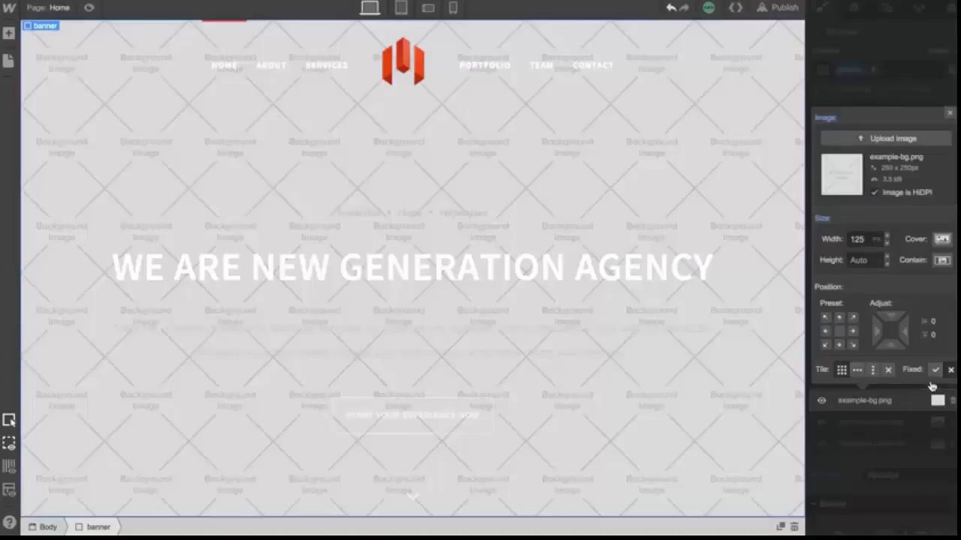
click(901, 141)
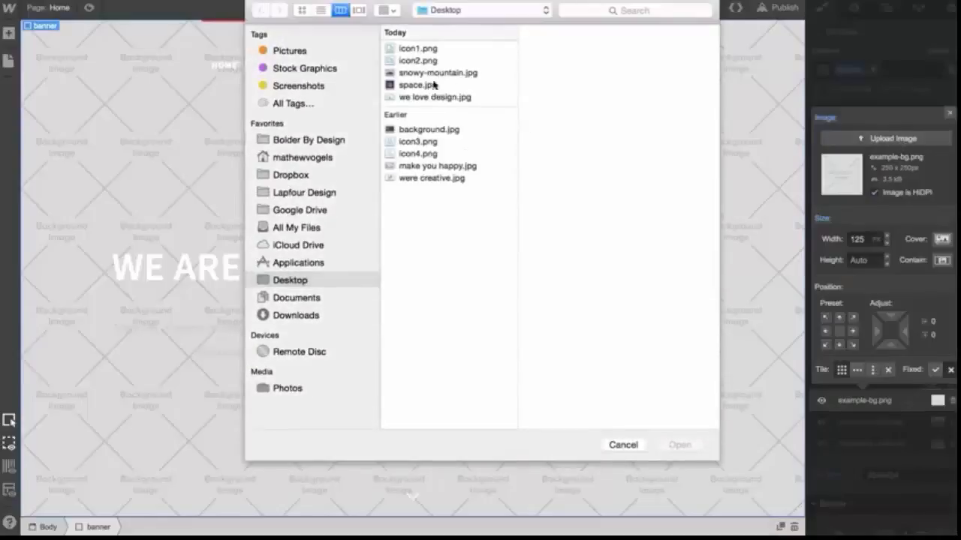
double_click(424, 132)
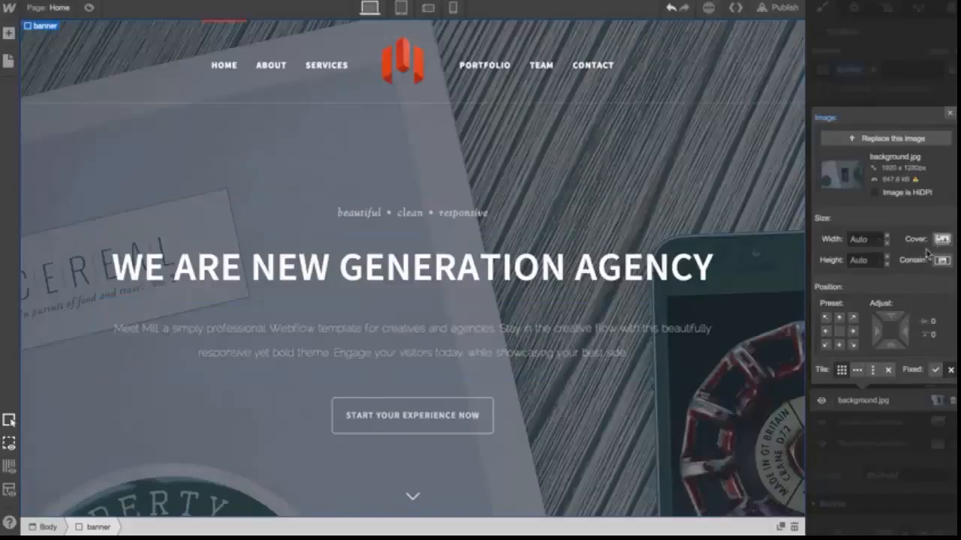
Set the banner background image to Cover size, centred position and no tiling
click(939, 241)
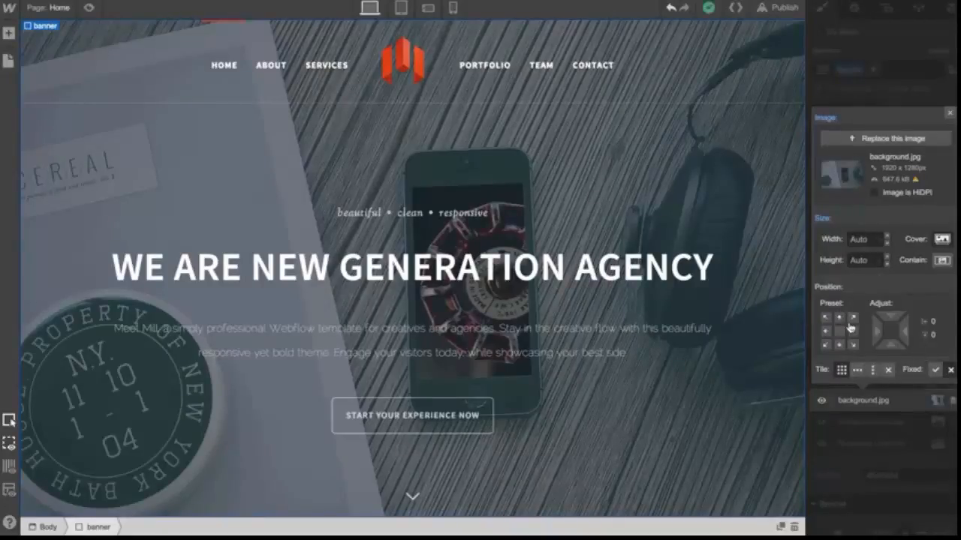
click(827, 331)
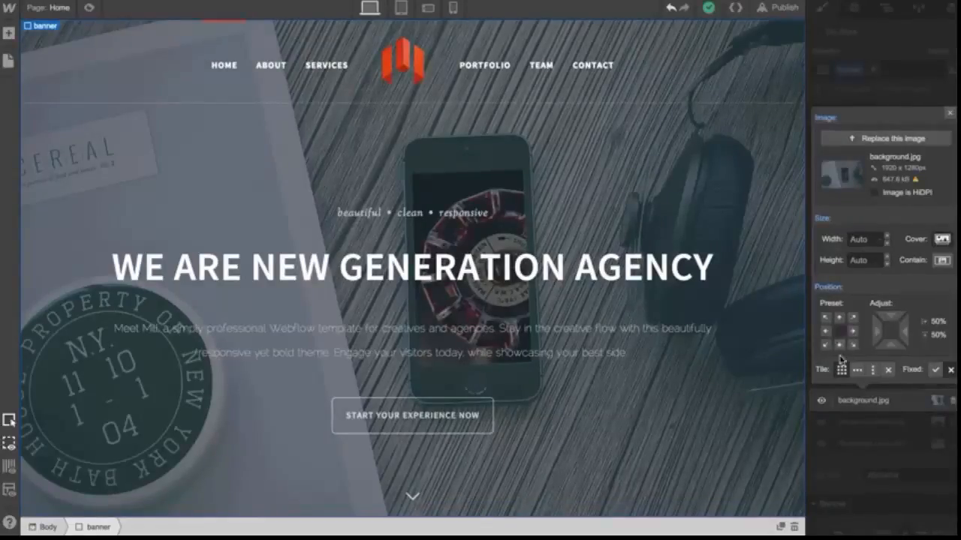
click(891, 379)
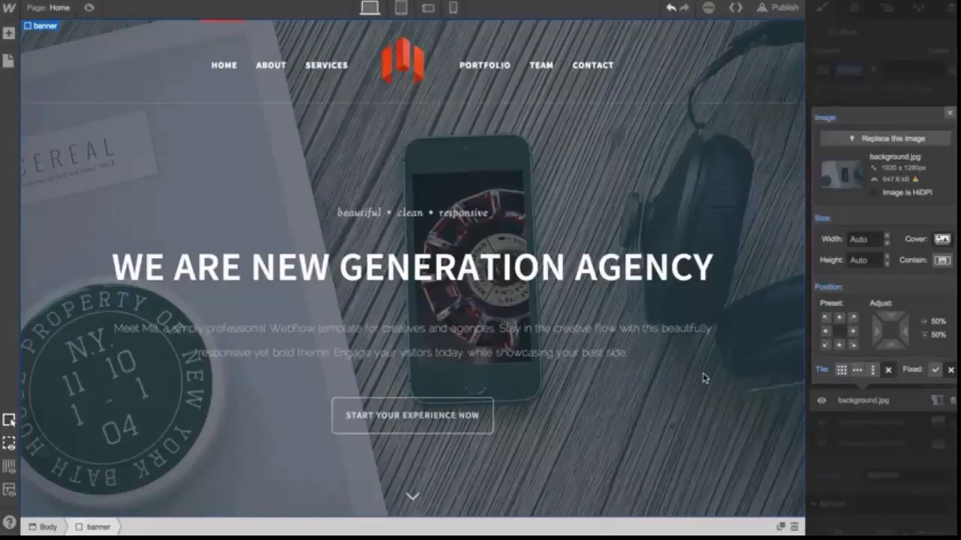
scroll(704, 378, down, 3)
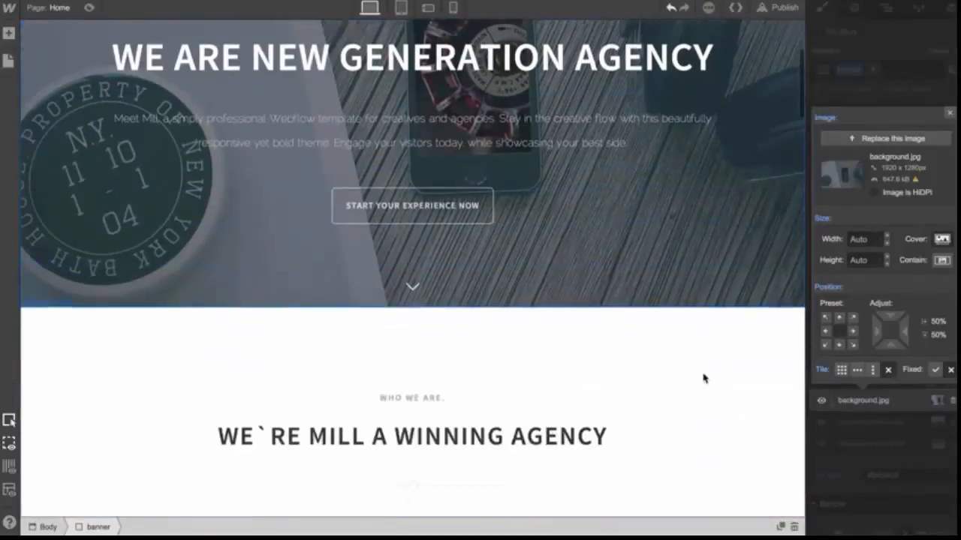
scroll(703, 377, up, 3)
scroll(703, 377, down, 4)
scroll(703, 377, up, 5)
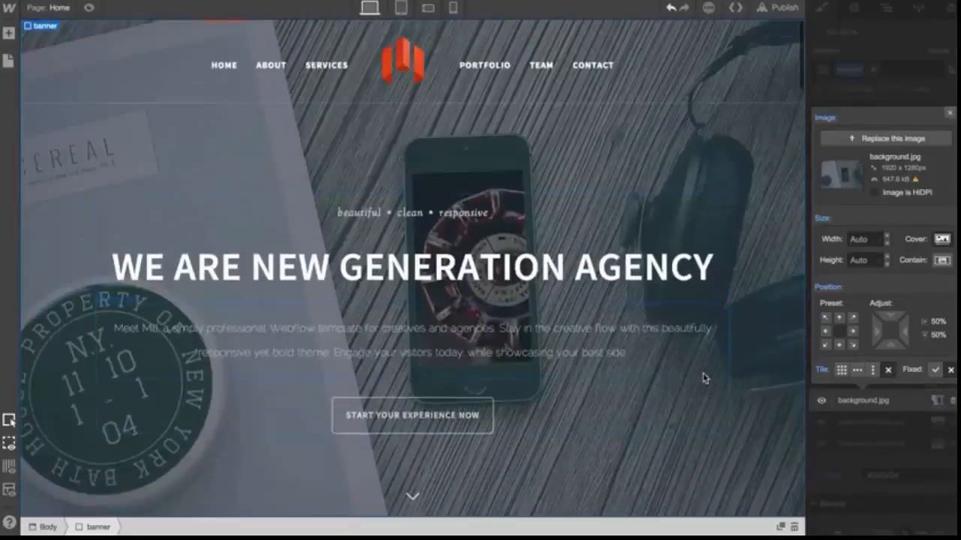
Make the banner background image fixed and close the image settings
click(936, 371)
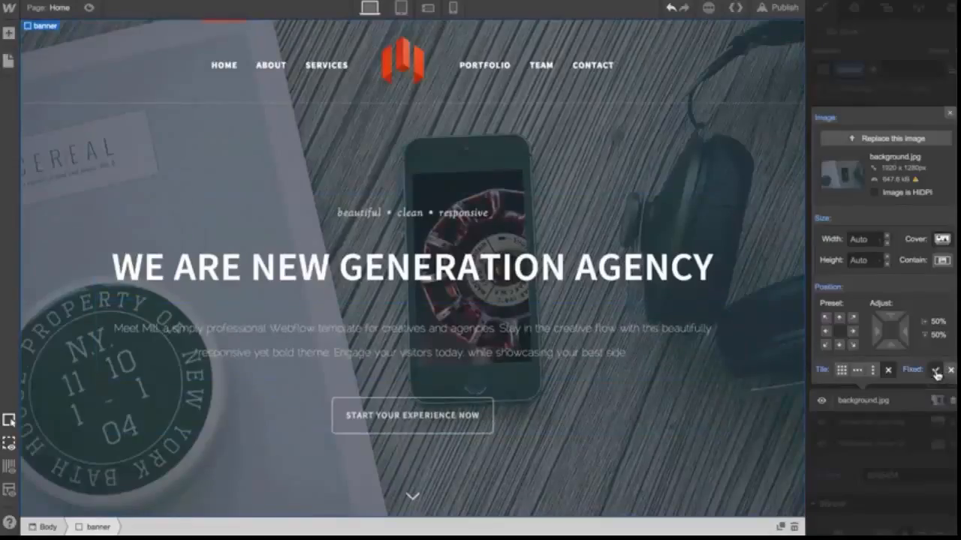
scroll(759, 319, down, 5)
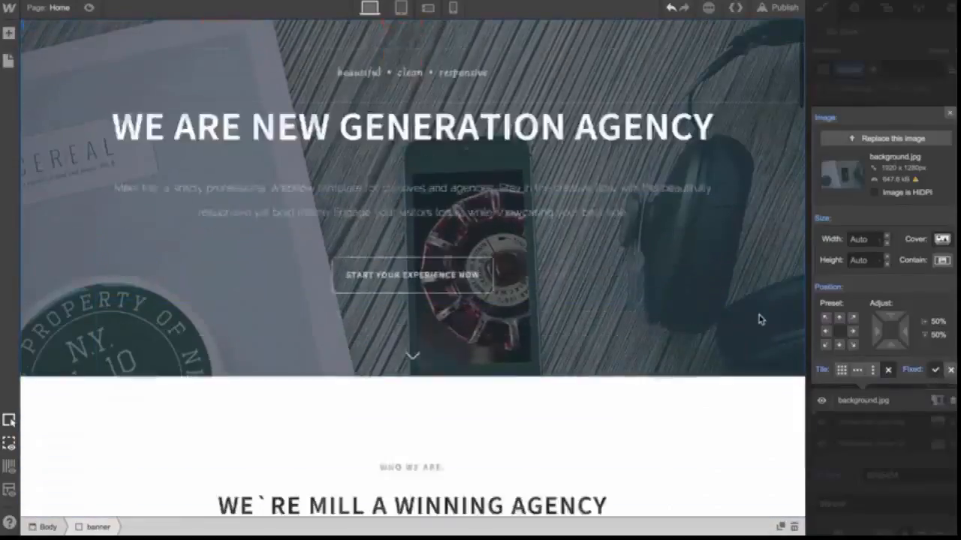
scroll(759, 320, up, 5)
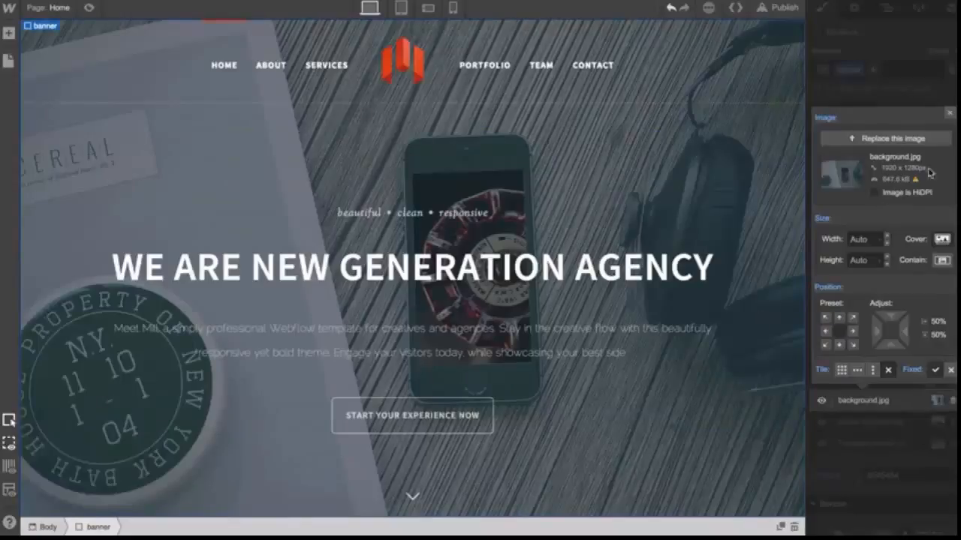
click(951, 113)
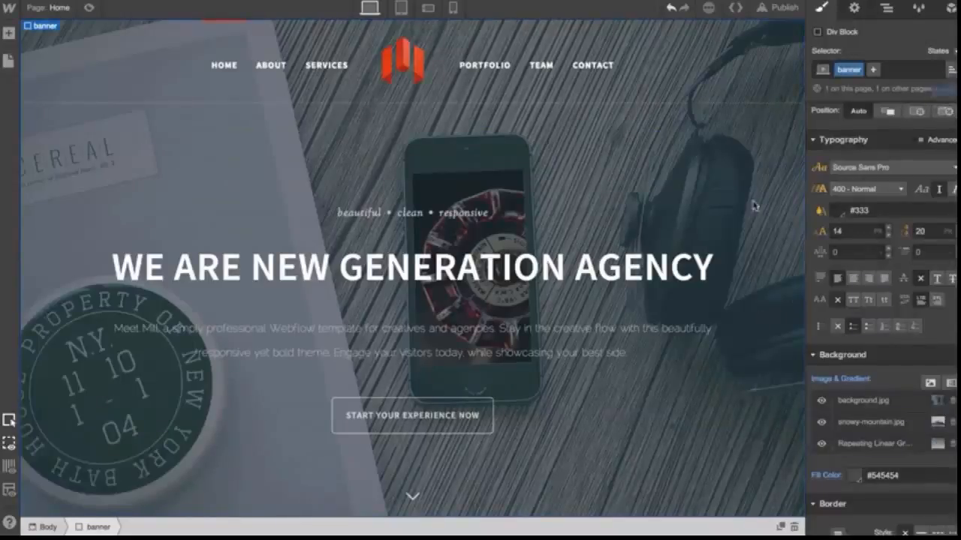
scroll(744, 221, down, 5)
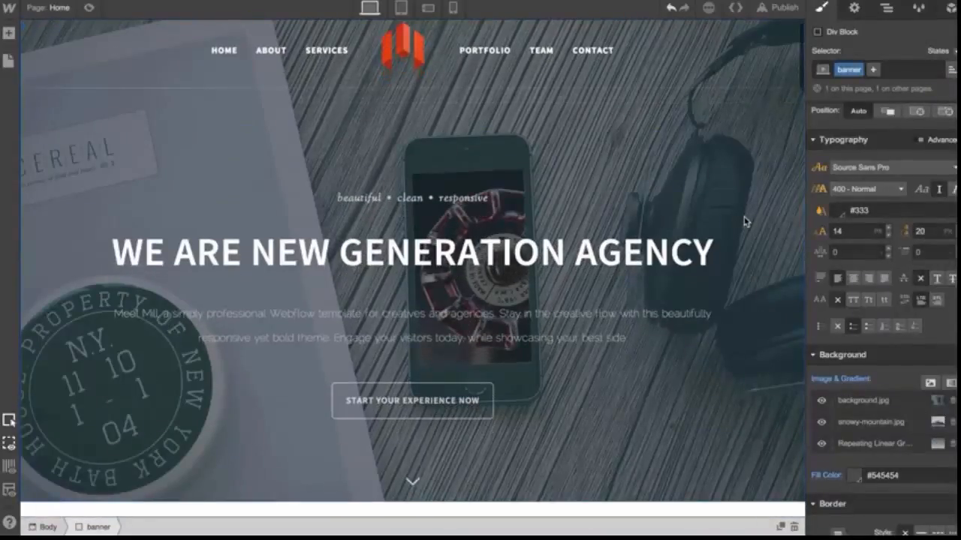
scroll(658, 339, down, 5)
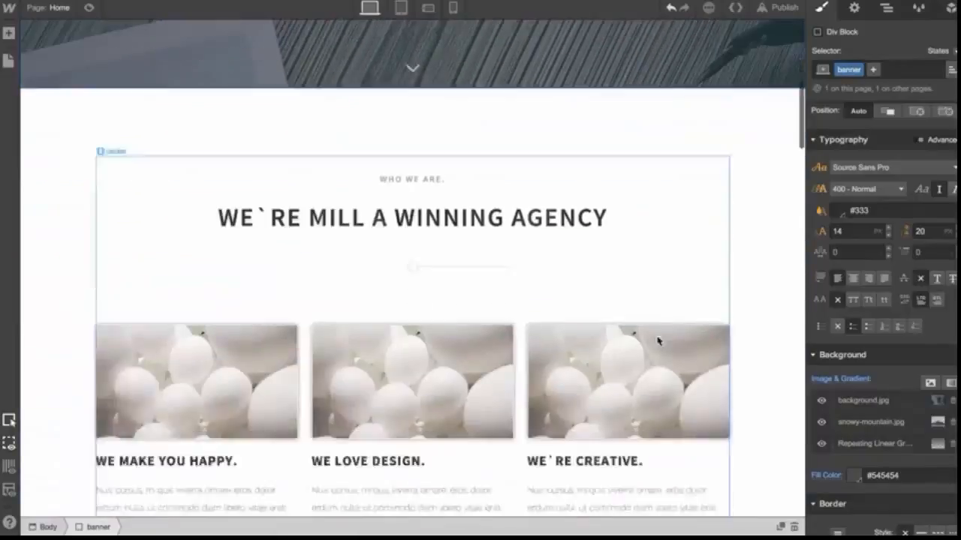
scroll(541, 307, up, 10)
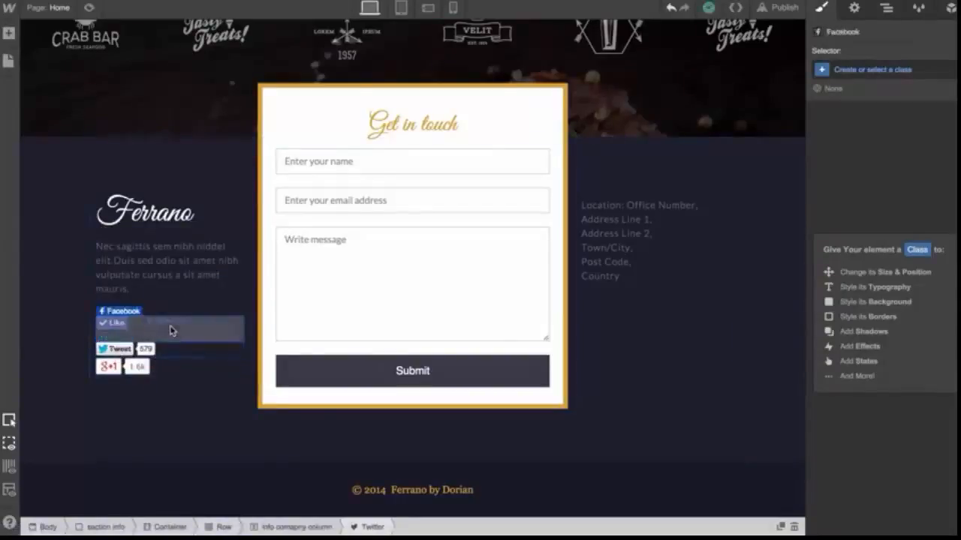
Inspect the settings of the Facebook and Twitter social widgets in the footer's company column
click(170, 331)
click(196, 414)
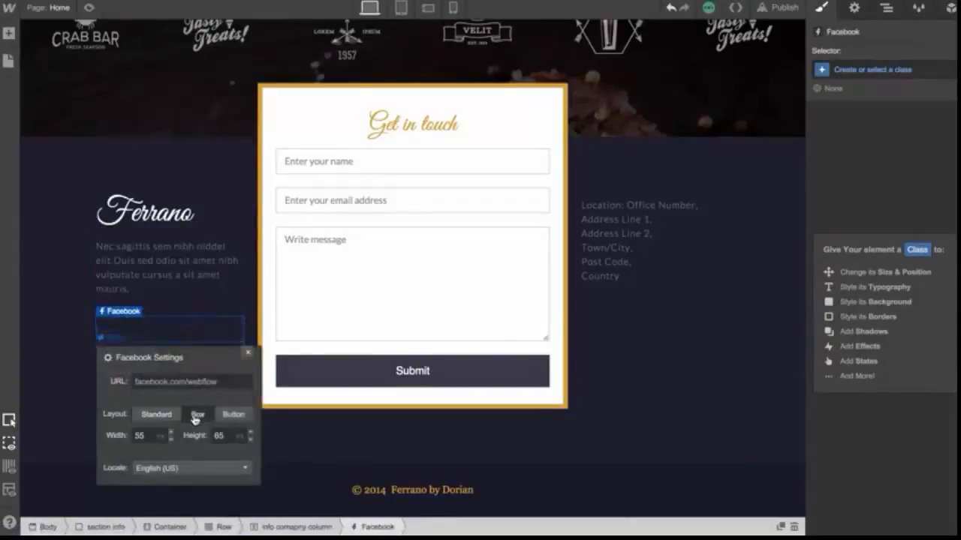
click(244, 356)
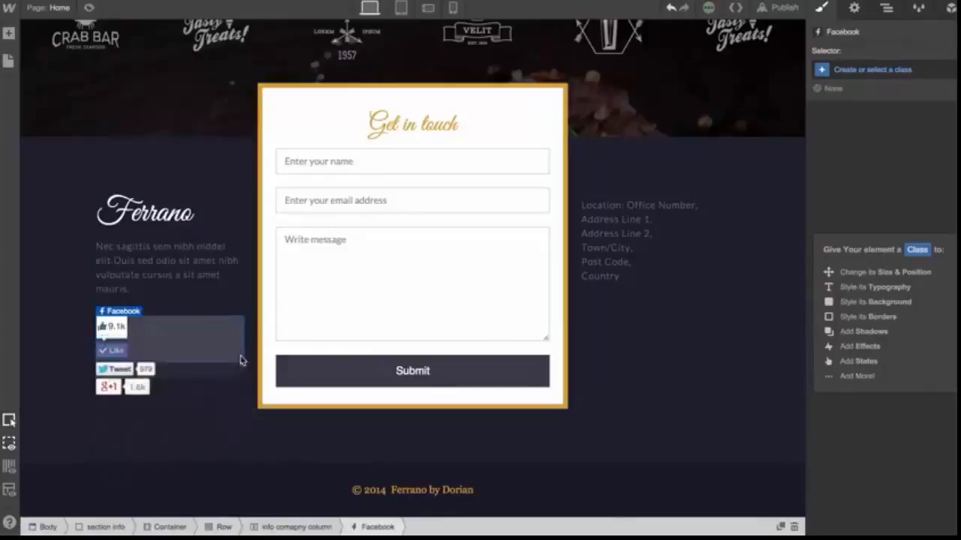
click(196, 340)
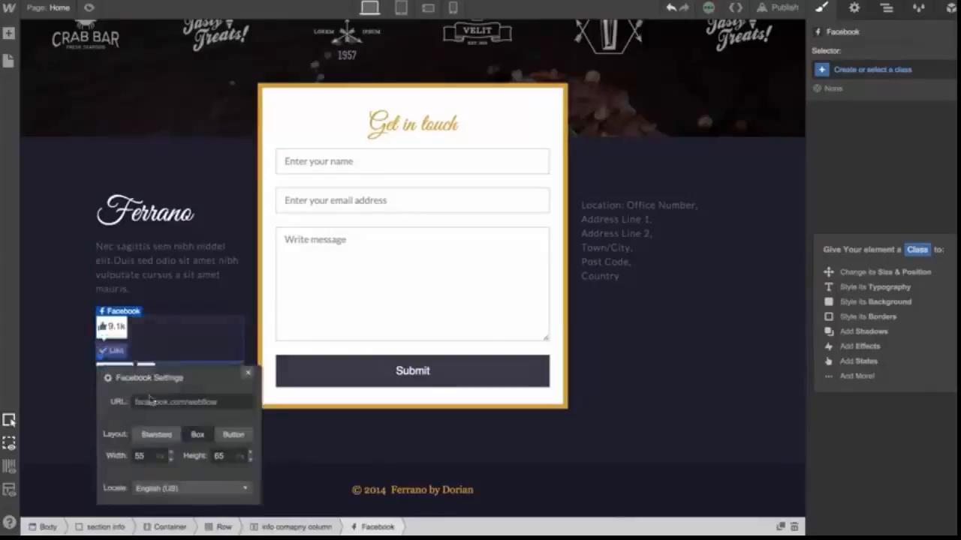
click(246, 375)
click(193, 373)
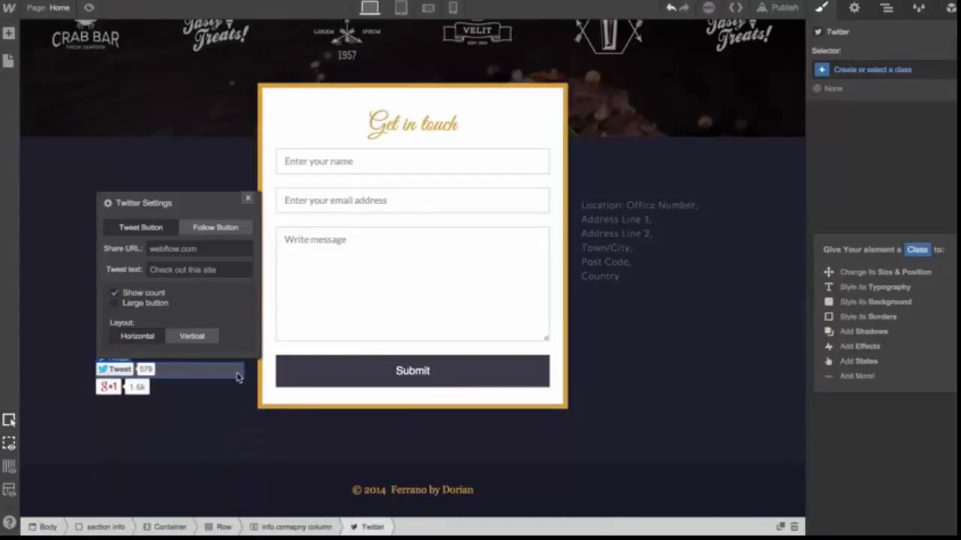
click(248, 201)
scroll(218, 340, up, 6)
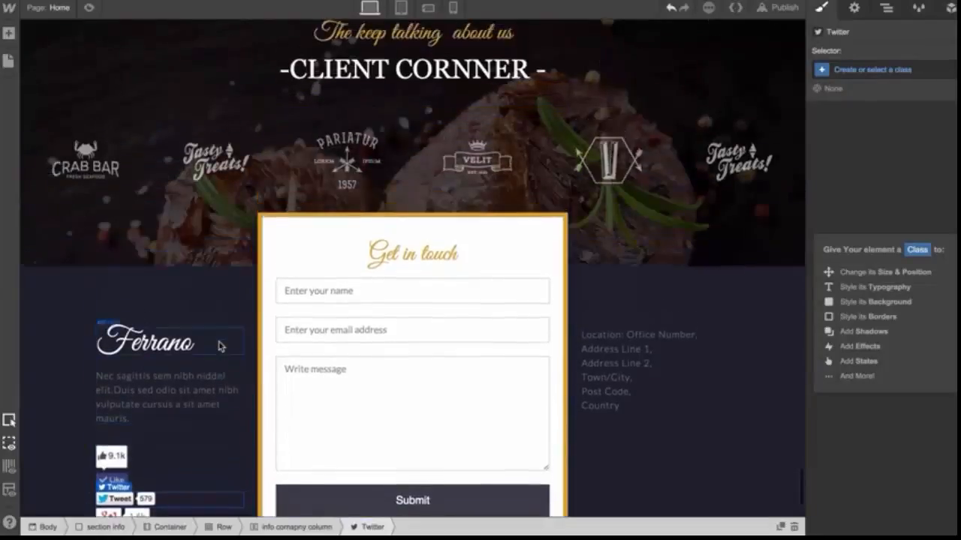
scroll(219, 341, down, 6)
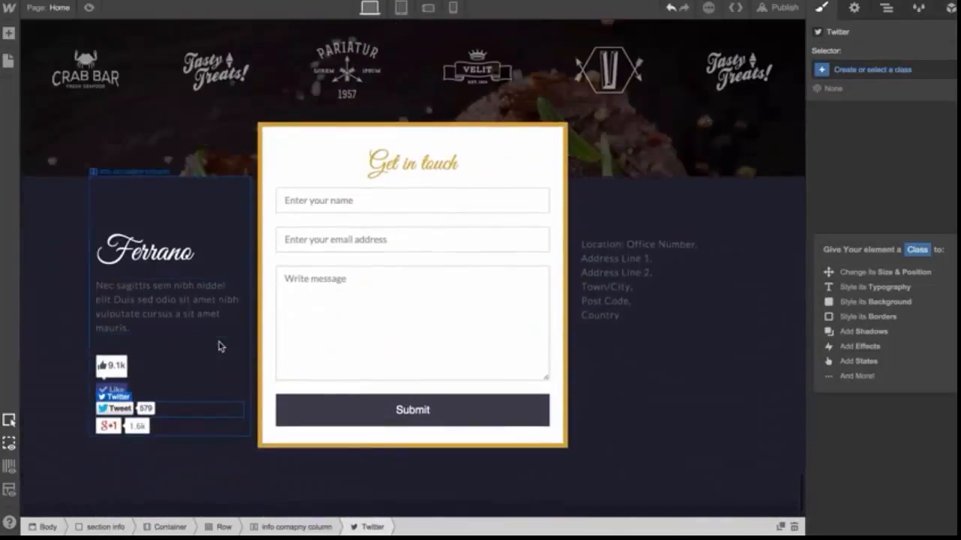
Add a Map widget above the contact section and paste a street address into its address field
click(8, 33)
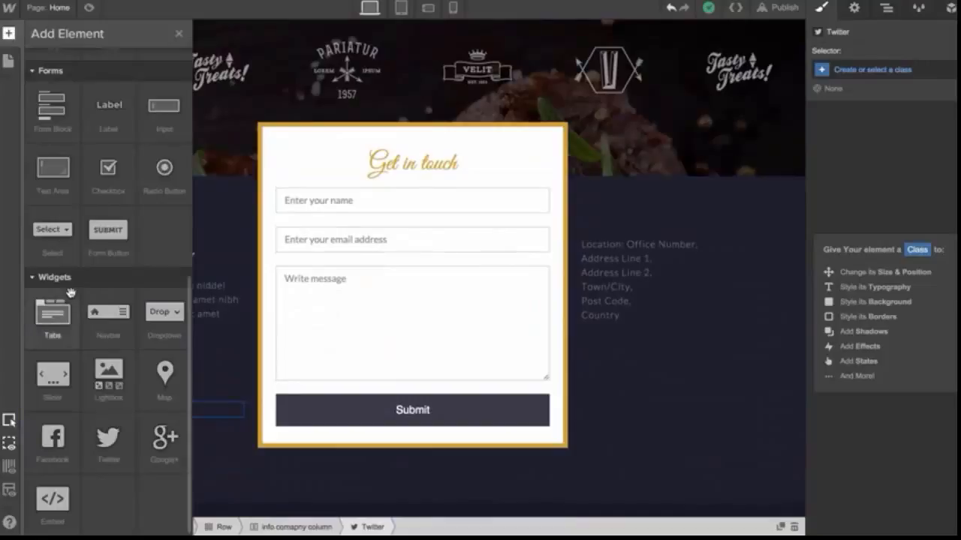
drag(164, 379, 231, 179)
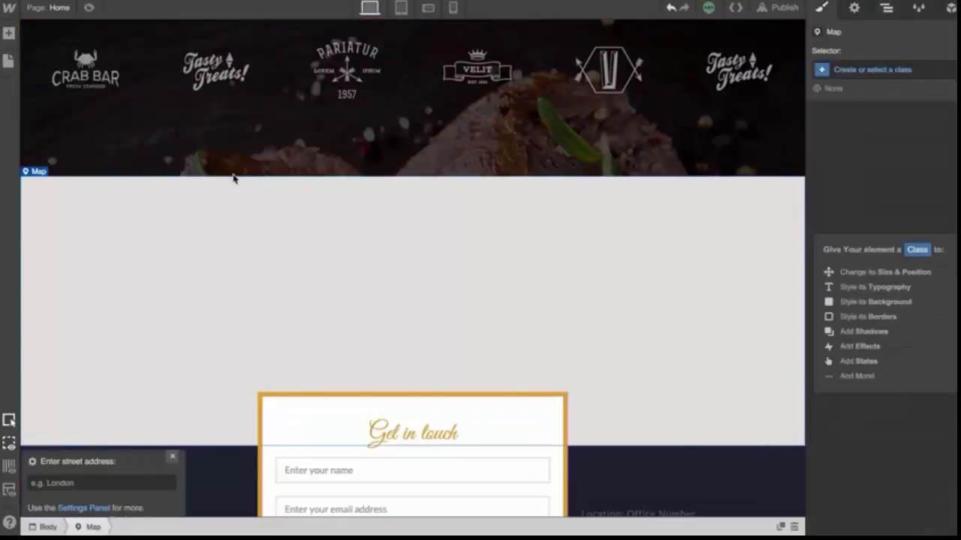
click(133, 485)
text(East Colfax Avenue, Denver, CO 80206)
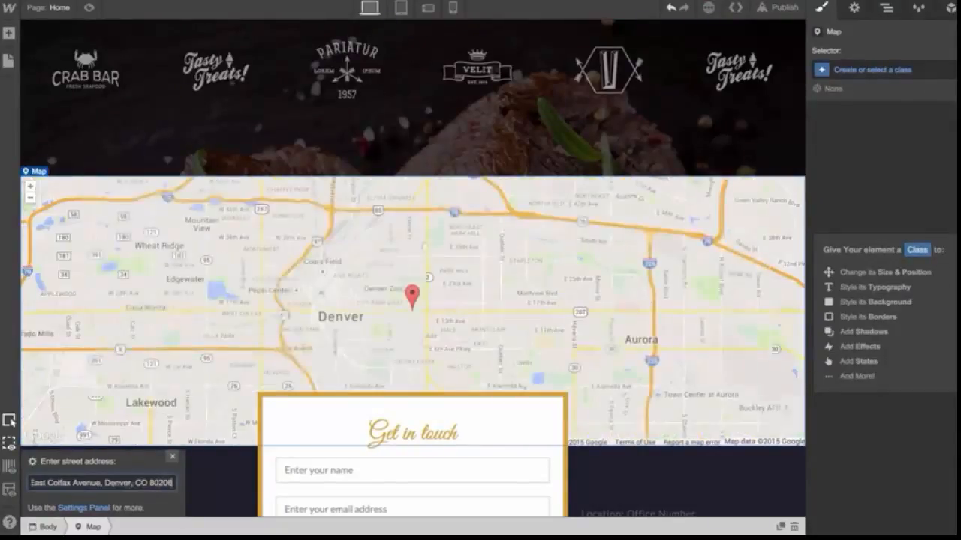
click(513, 331)
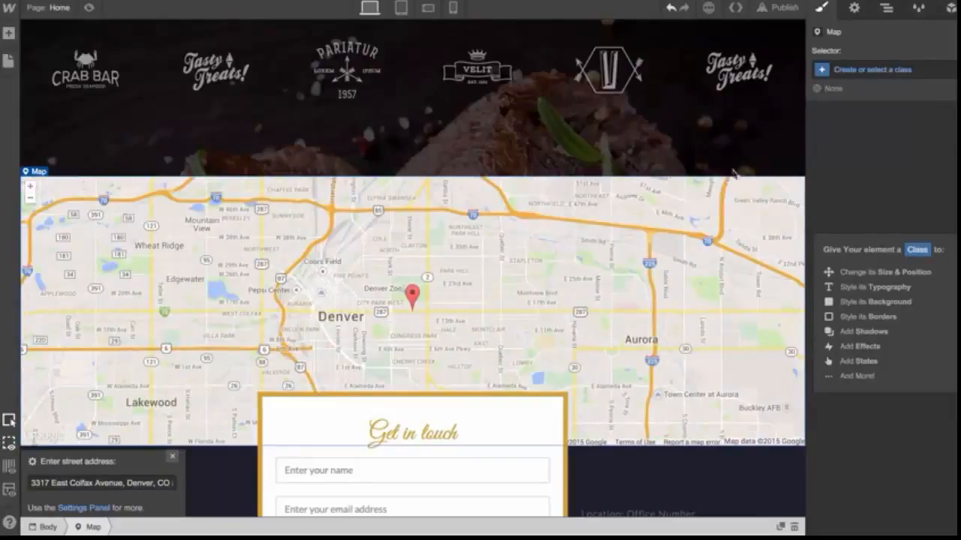
Set the map's zoom level to 13 and its map type to Road
click(853, 9)
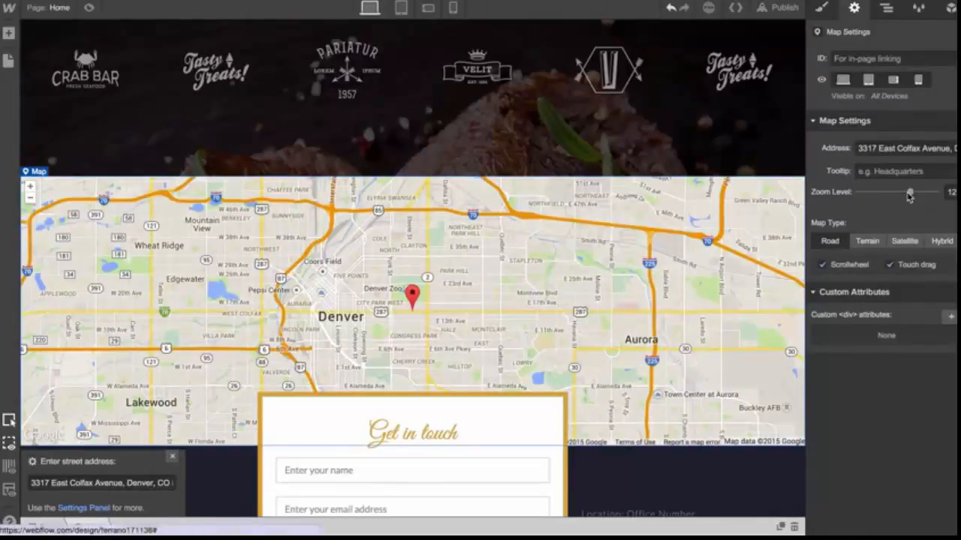
drag(909, 196, 914, 192)
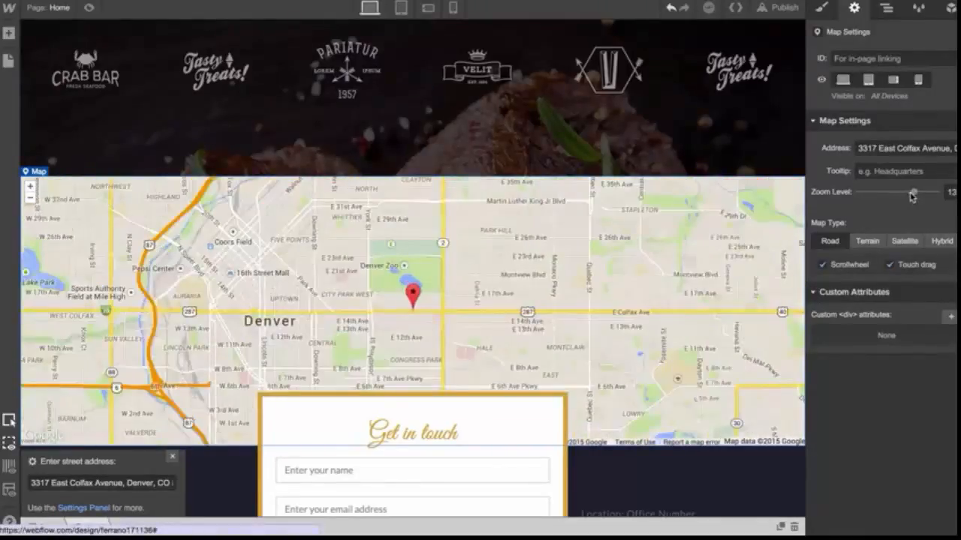
click(900, 240)
click(869, 240)
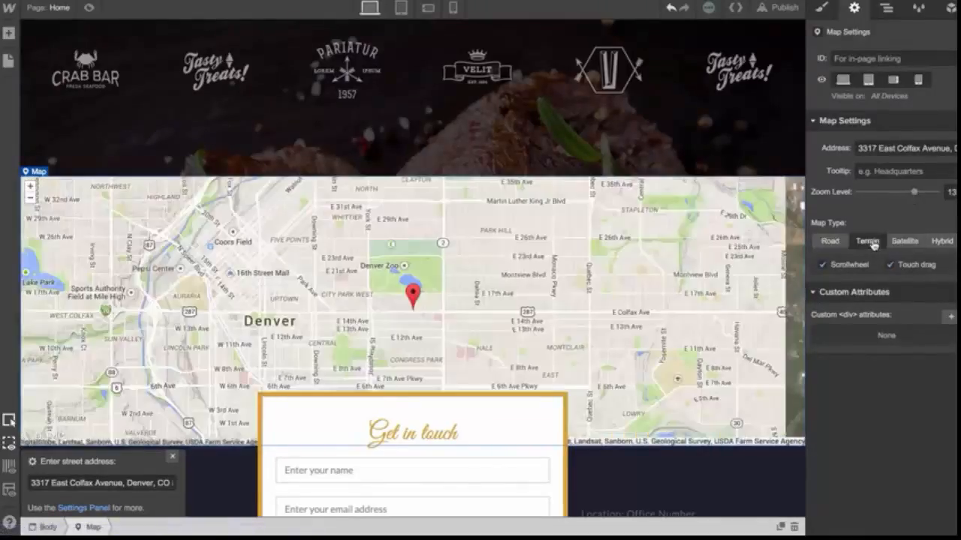
click(933, 240)
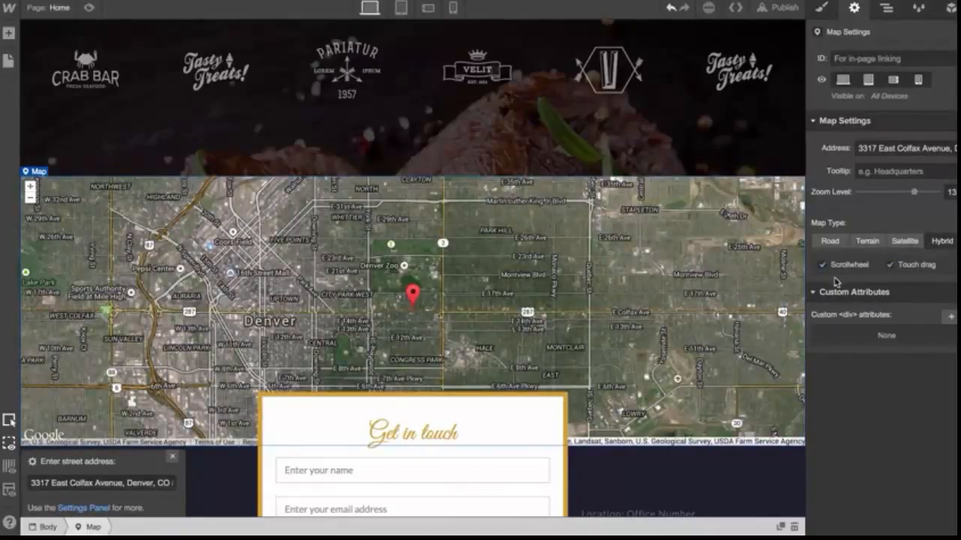
click(829, 242)
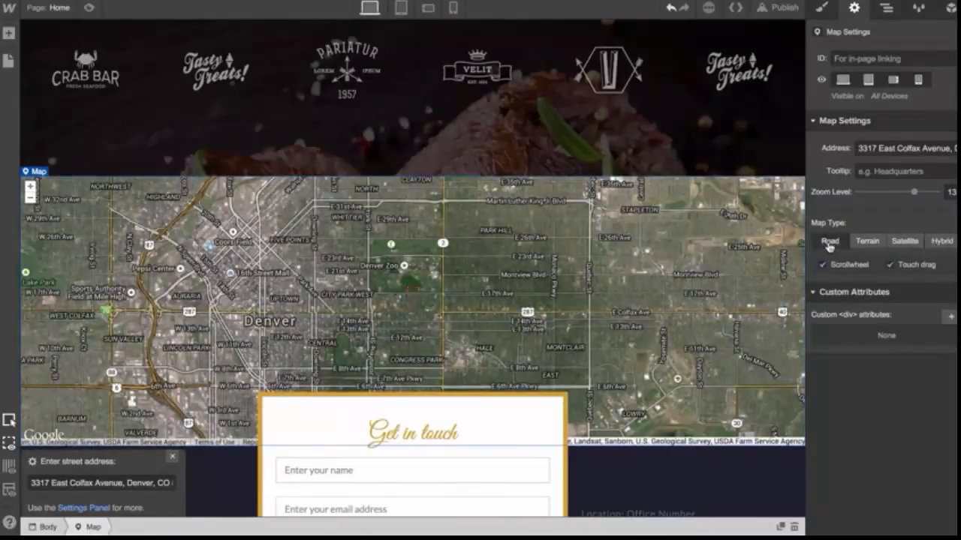
scroll(657, 319, down, 2)
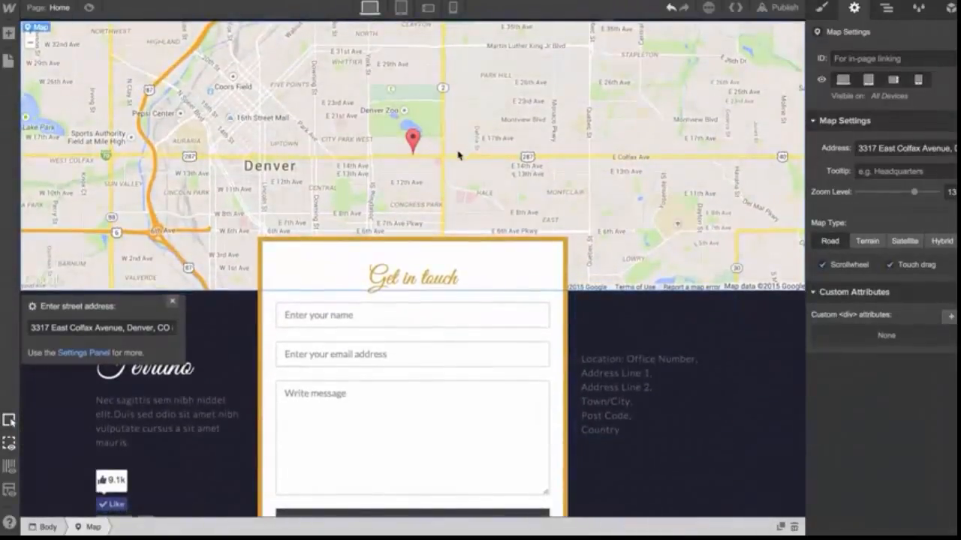
scroll(243, 401, down, 2)
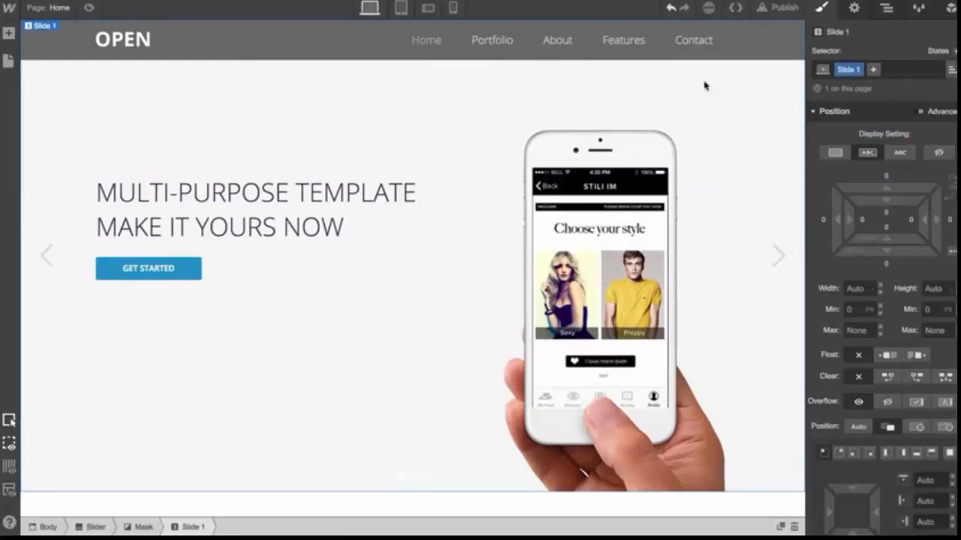
Publish the site and browse the live page, switching between its feature tabs
click(767, 11)
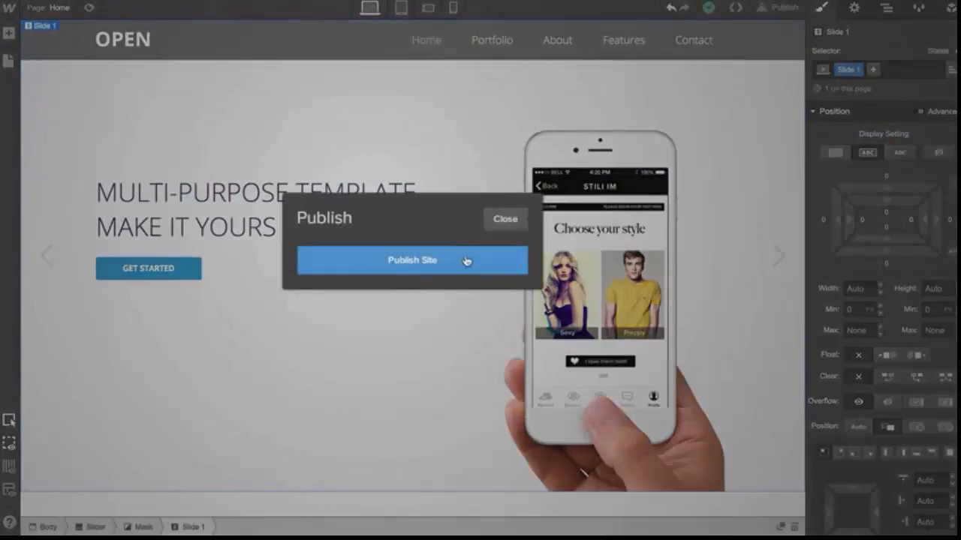
click(421, 297)
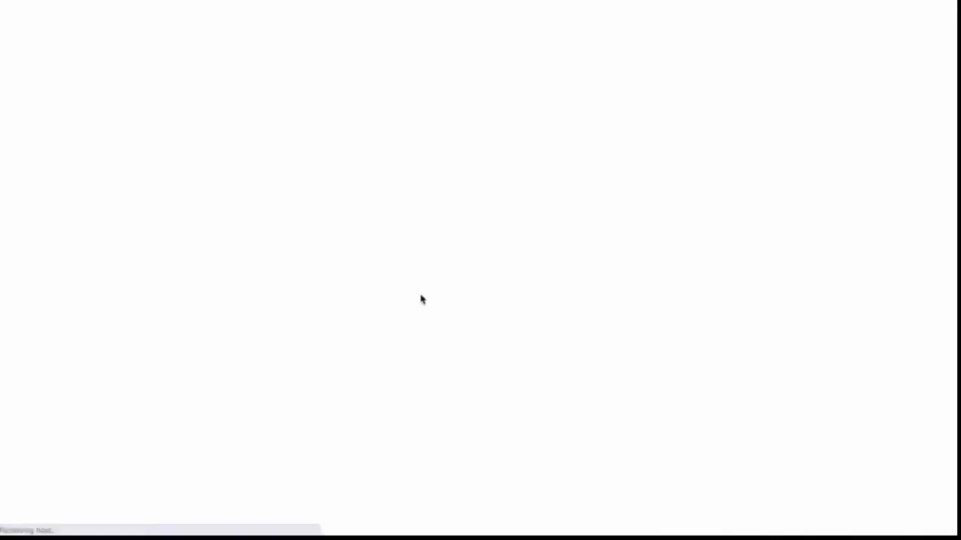
scroll(421, 299, down, 5)
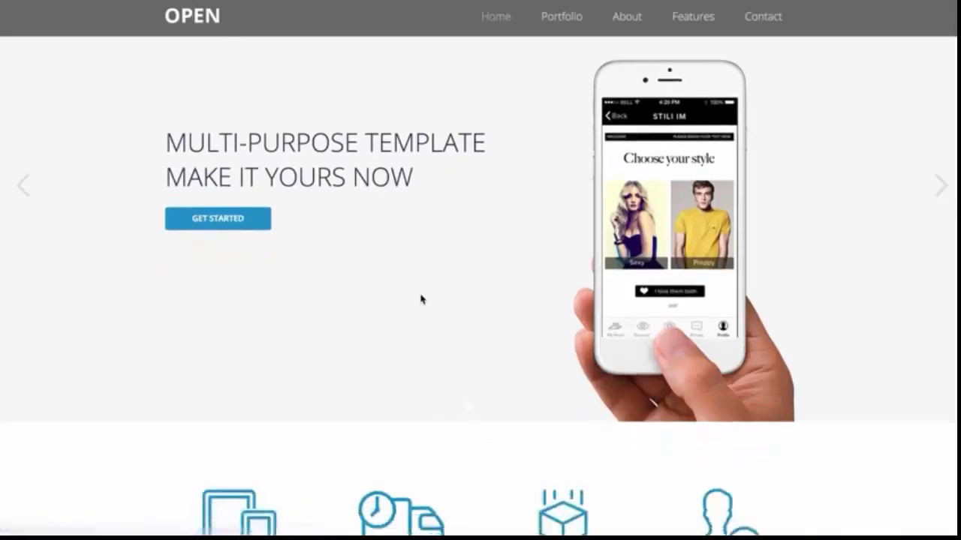
scroll(421, 299, down, 10)
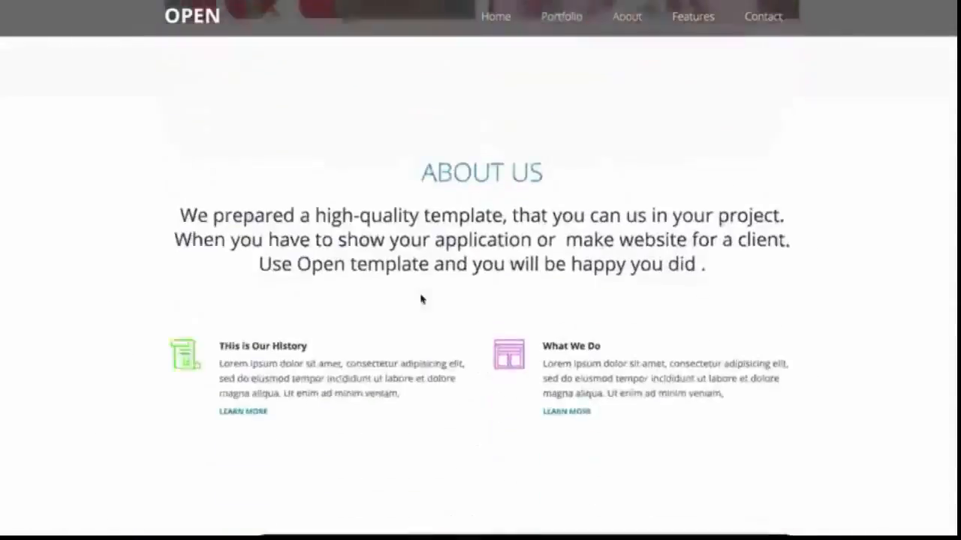
scroll(421, 299, down, 10)
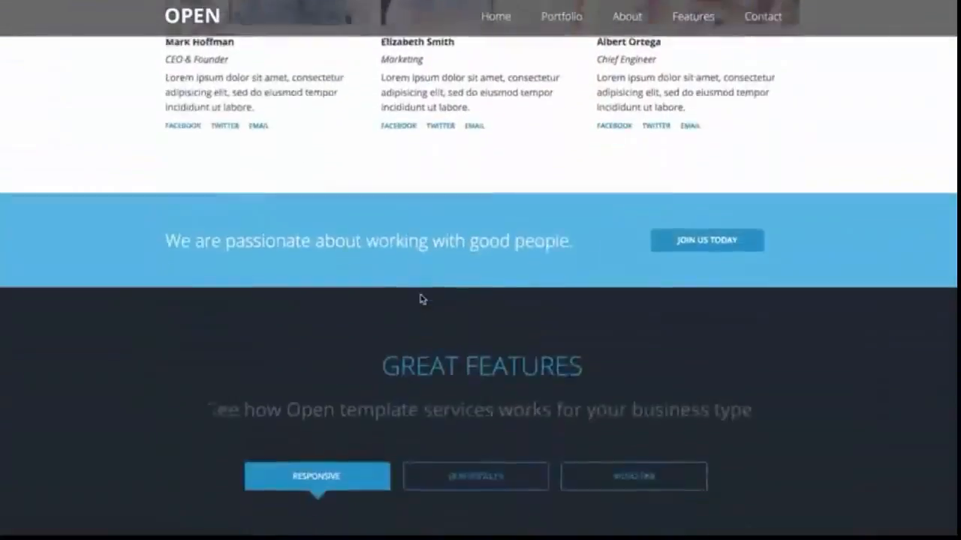
scroll(421, 299, down, 1)
click(476, 421)
click(614, 421)
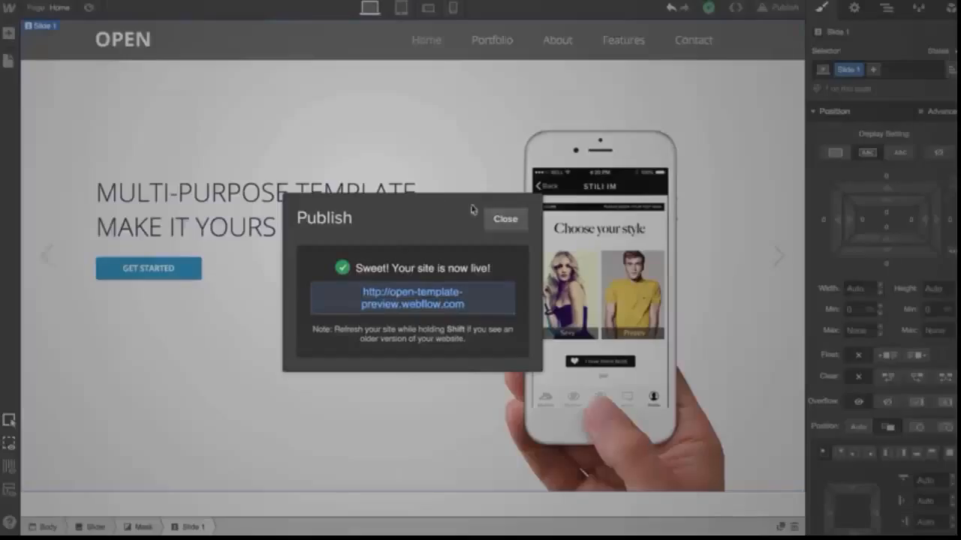
Change the hero slider button's text to "GET STARTED NOW!"
click(499, 219)
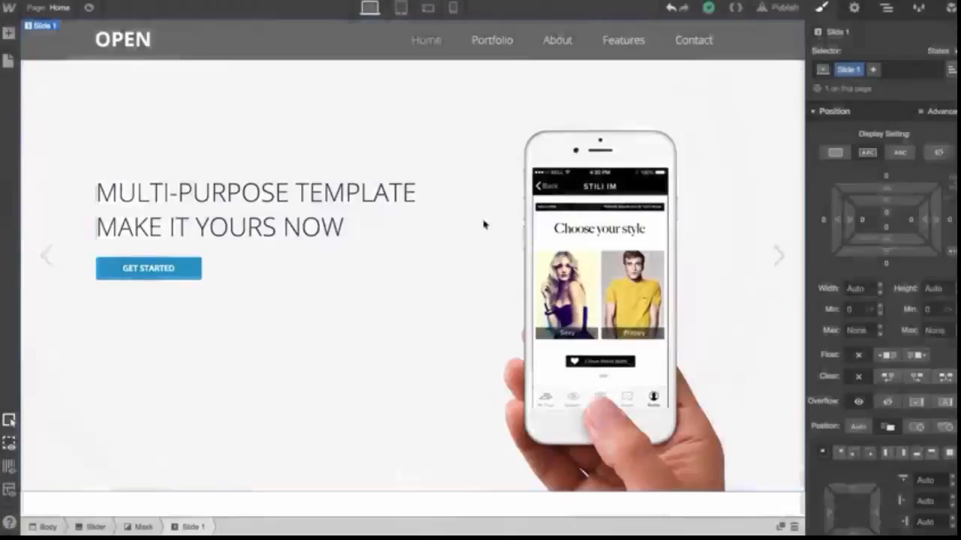
double_click(173, 270)
text(N)
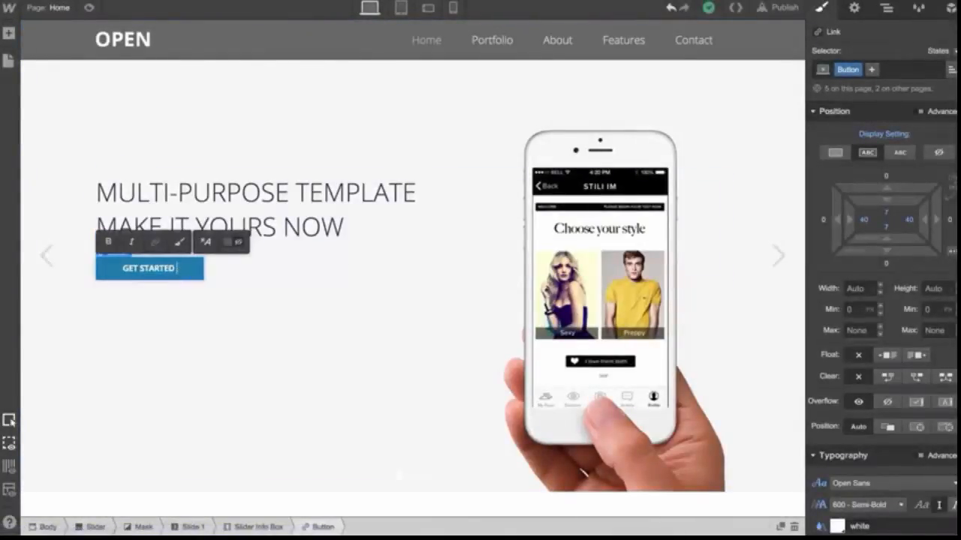
text(OW!)
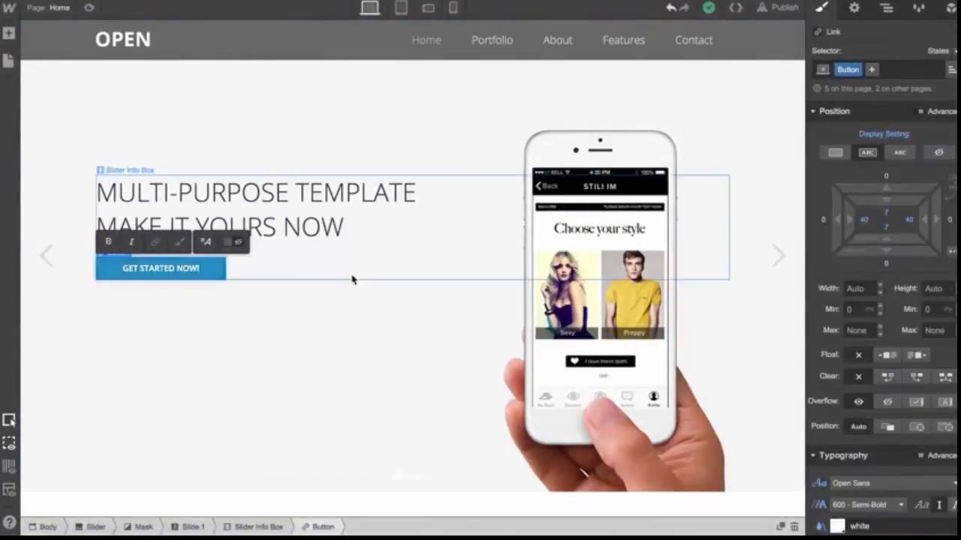
click(351, 279)
Publish the site and reload the live page
click(781, 7)
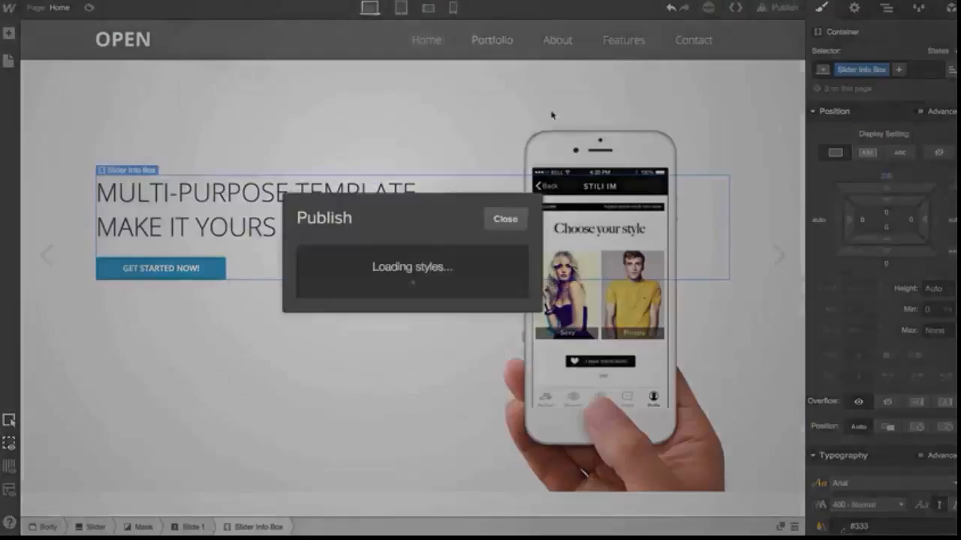
click(440, 261)
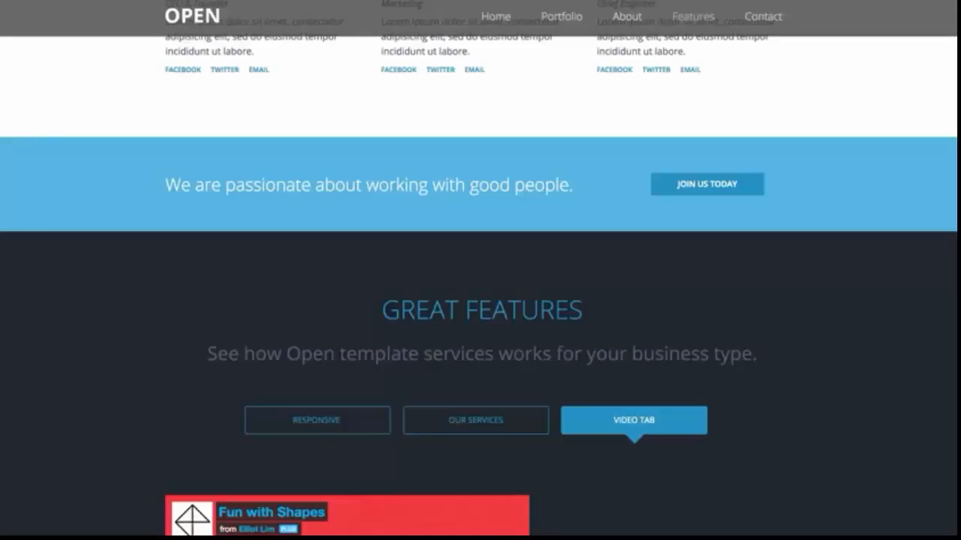
key(super+r)
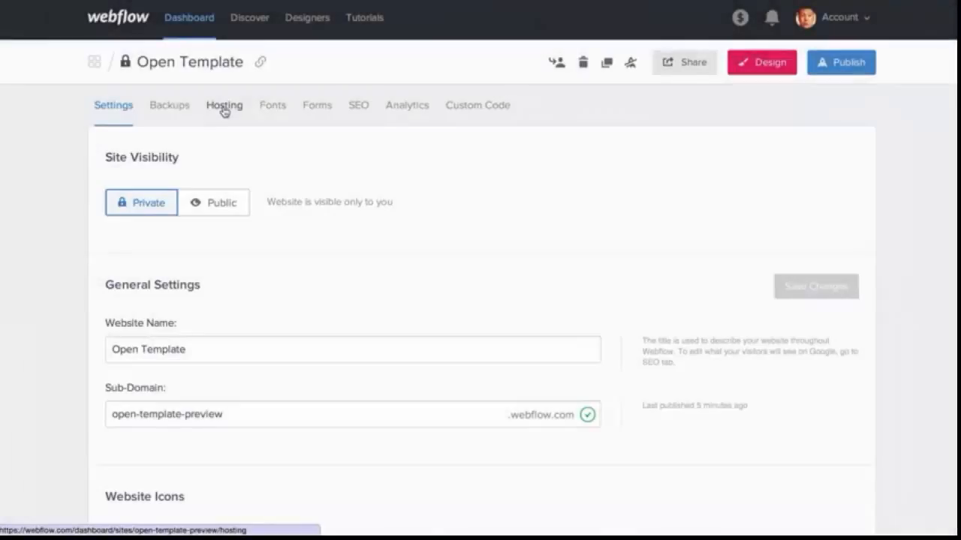
click(224, 109)
click(209, 259)
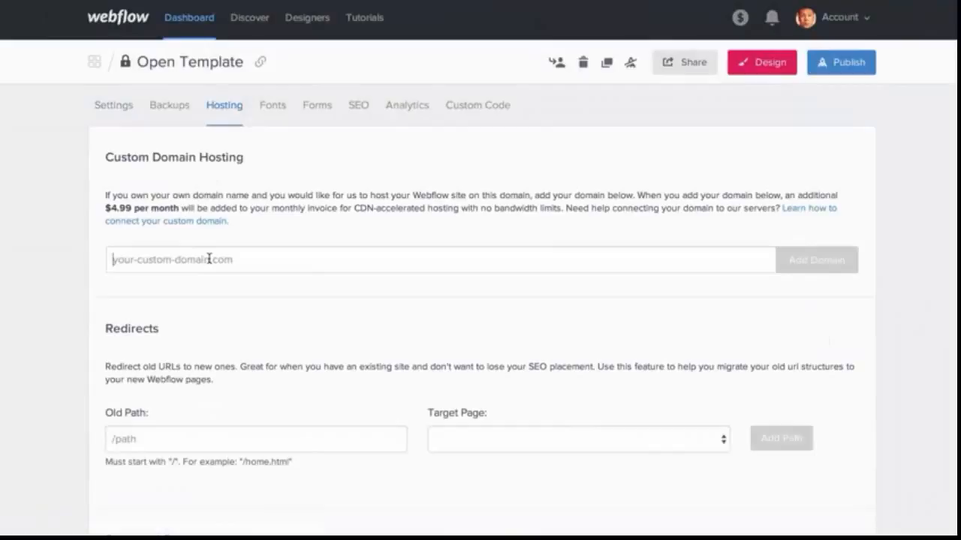
text(www.webs)
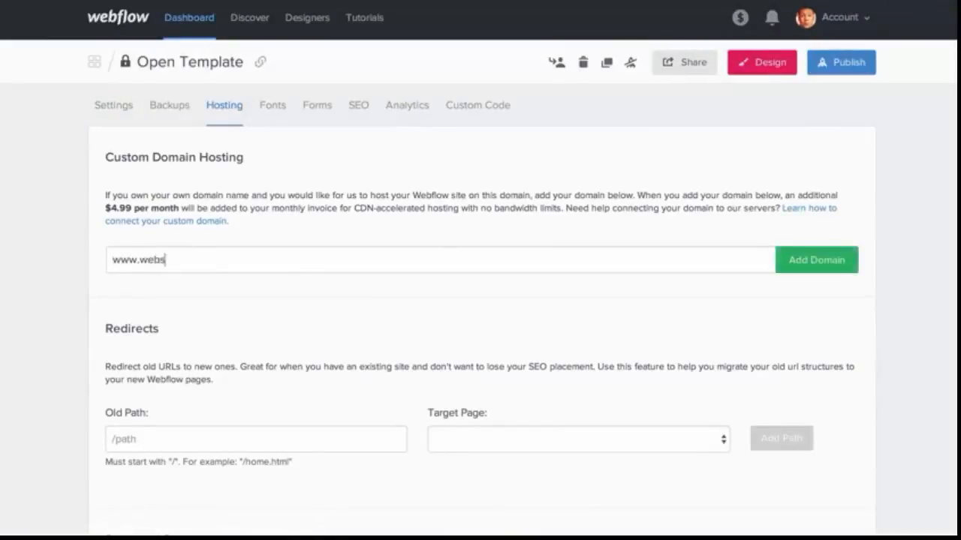
text(itename.com)
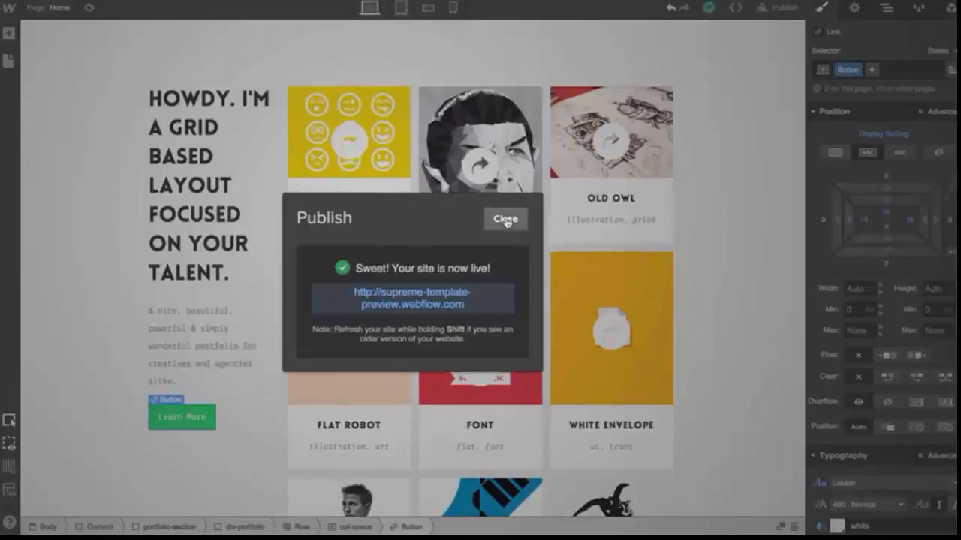
Open the Home page's settings and examine its SEO title, description and keywords
click(505, 220)
click(10, 61)
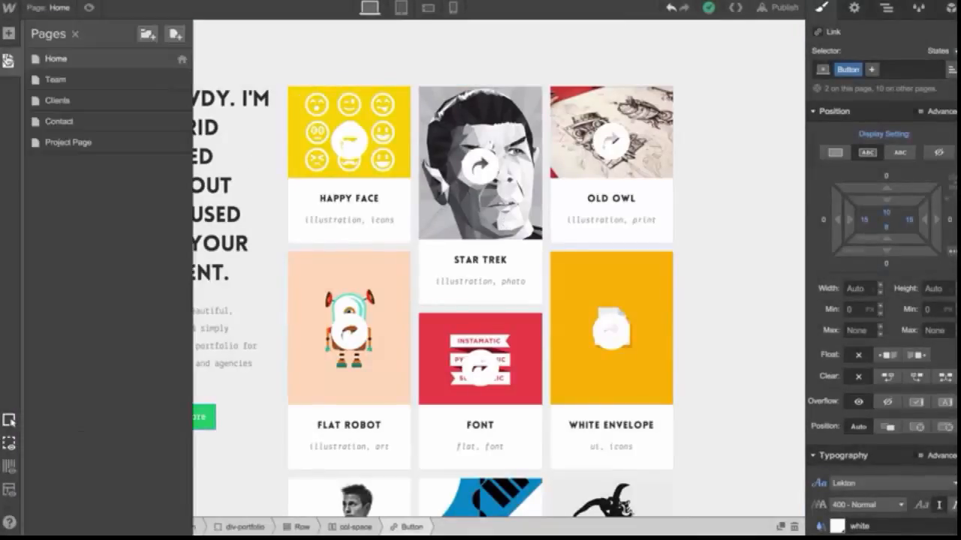
click(182, 61)
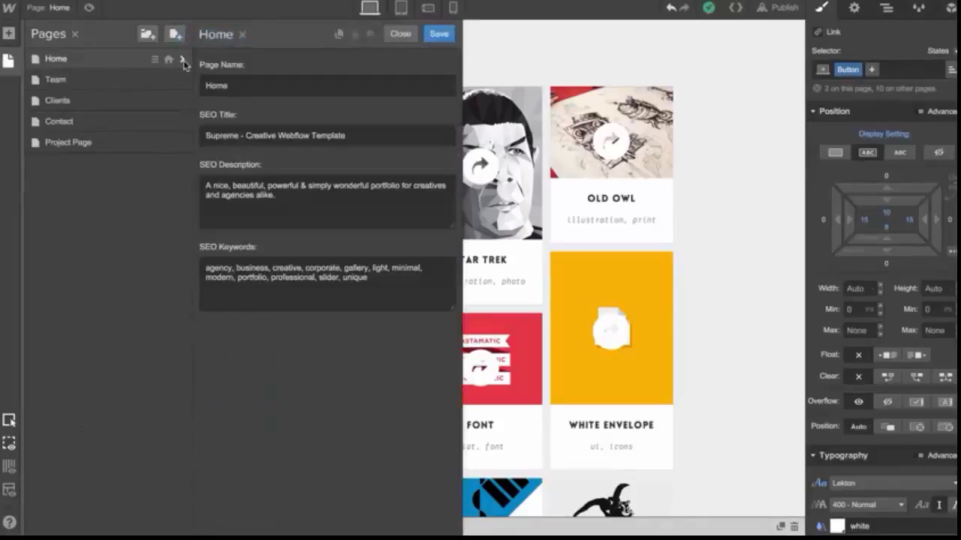
drag(351, 137, 165, 138)
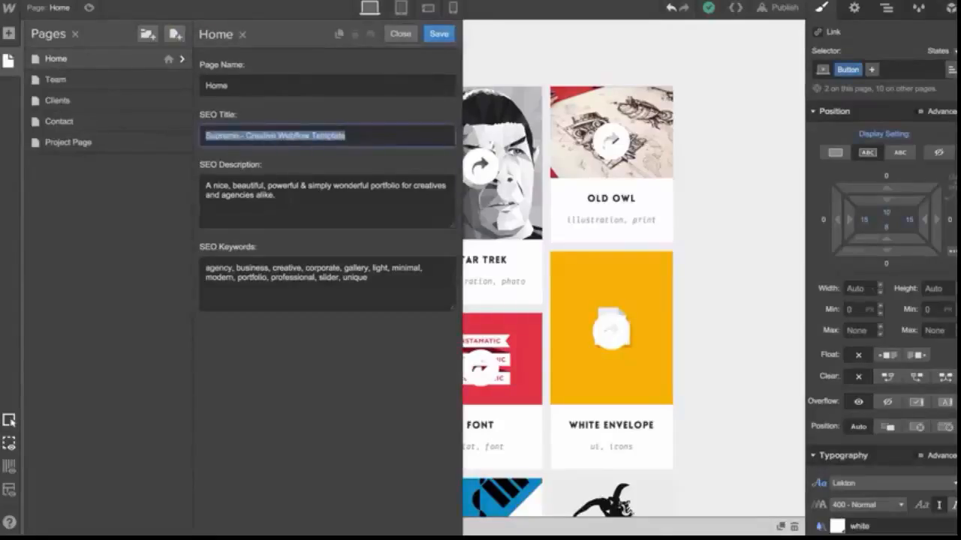
click(291, 200)
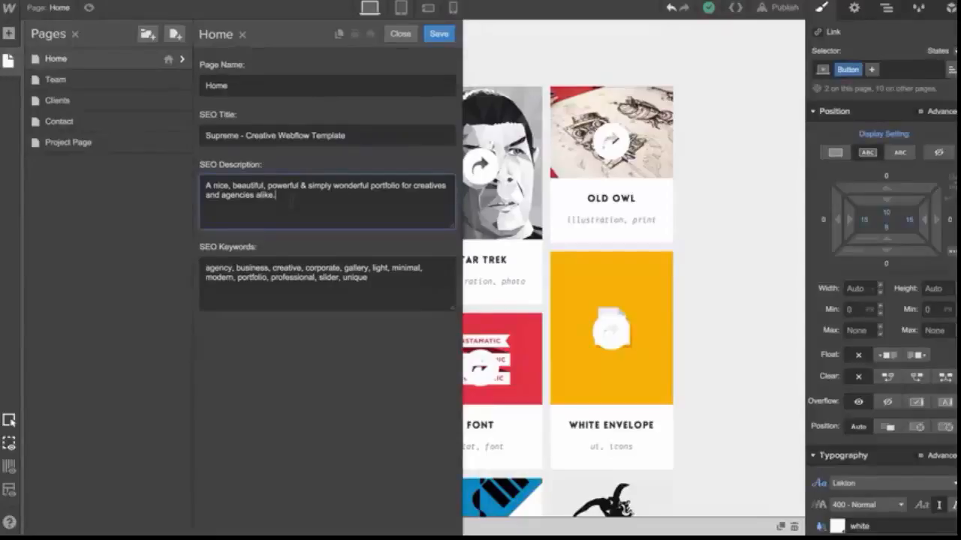
drag(276, 196, 203, 185)
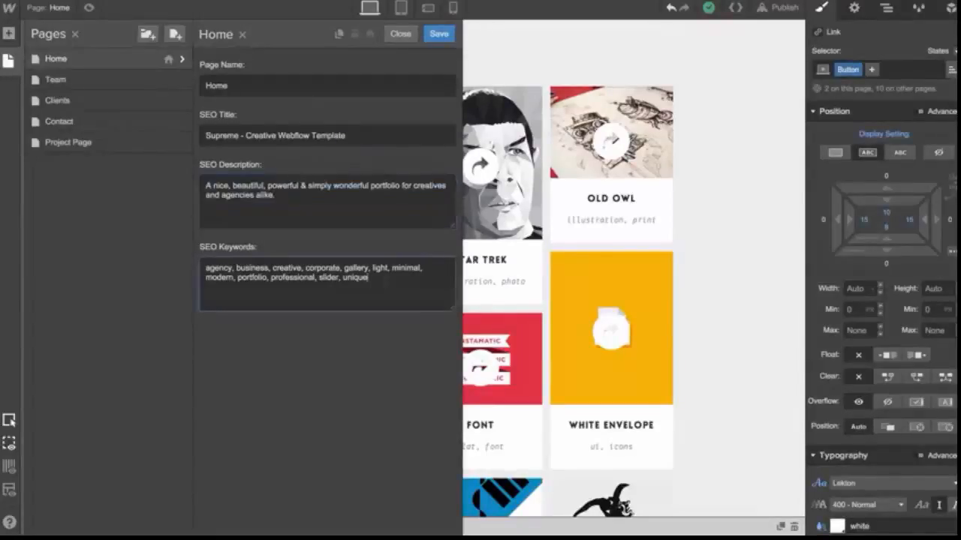
key(ctrl+a)
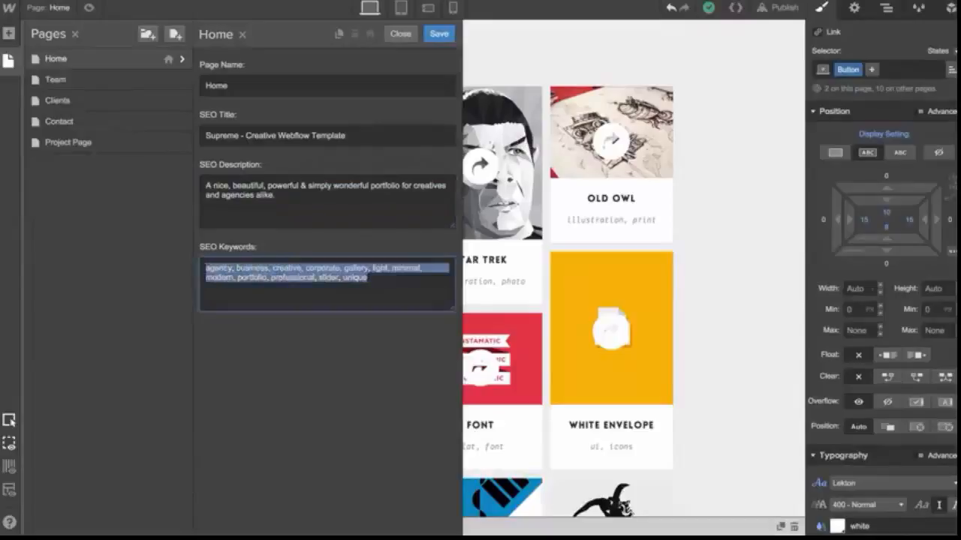
click(367, 277)
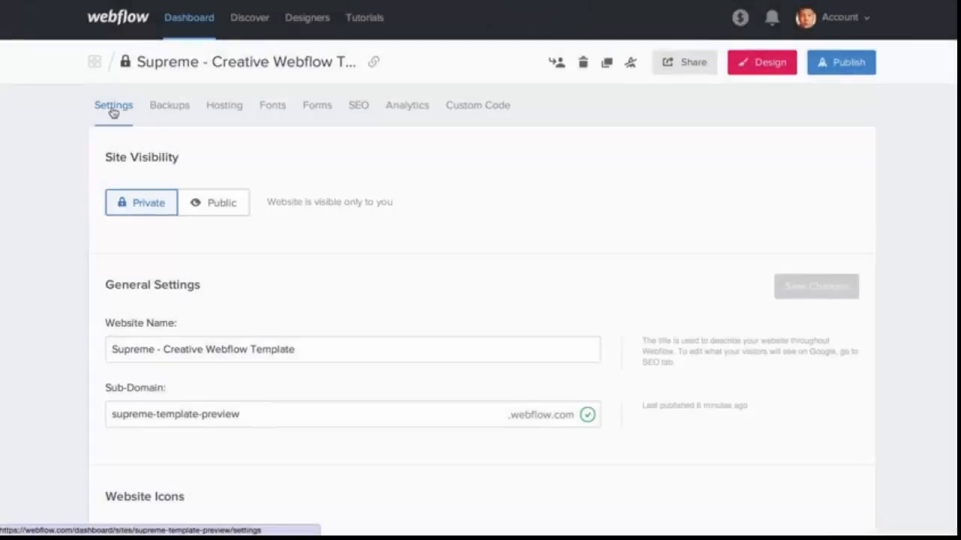
Review the project's SEO settings: meta title, meta description, robots.txt and sitemap.xml fields
click(359, 108)
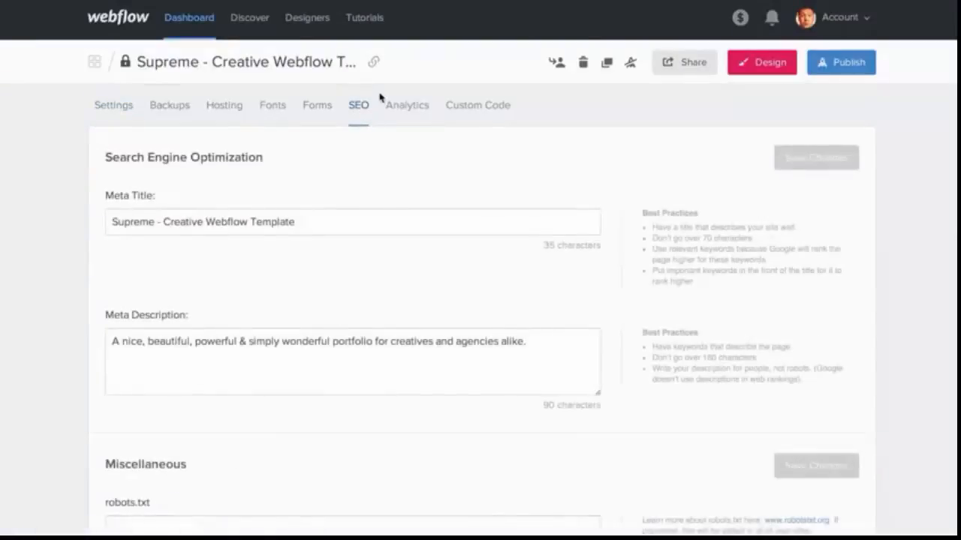
double_click(341, 222)
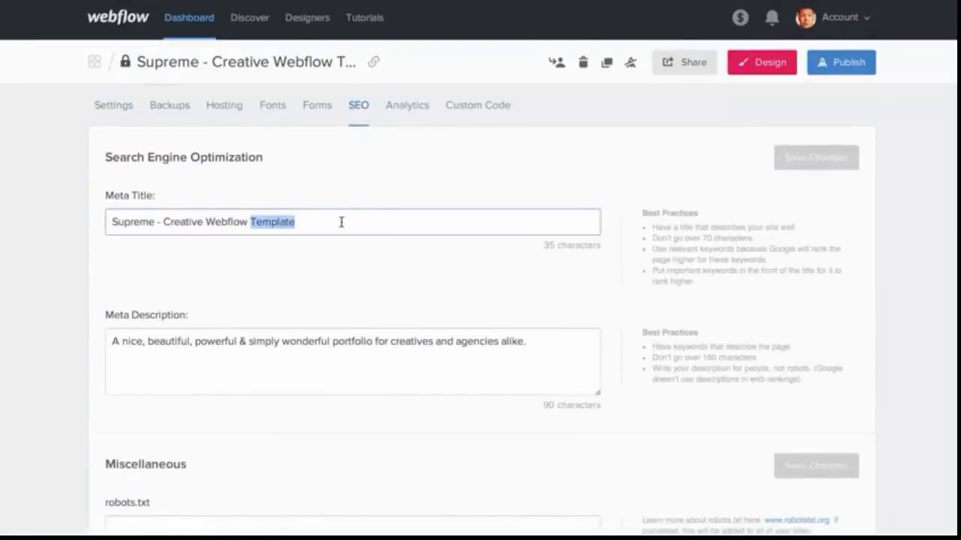
double_click(354, 341)
scroll(360, 343, down, 3)
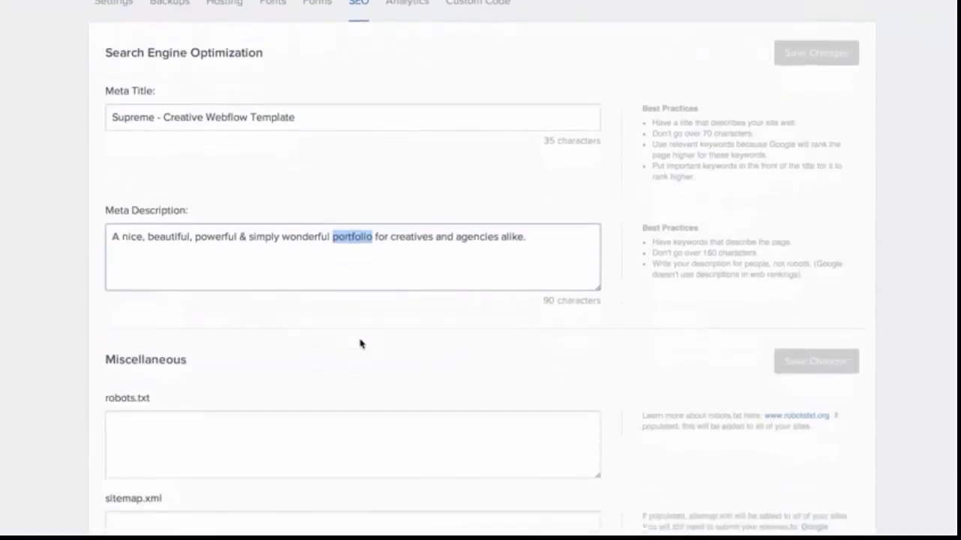
scroll(361, 343, down, 2)
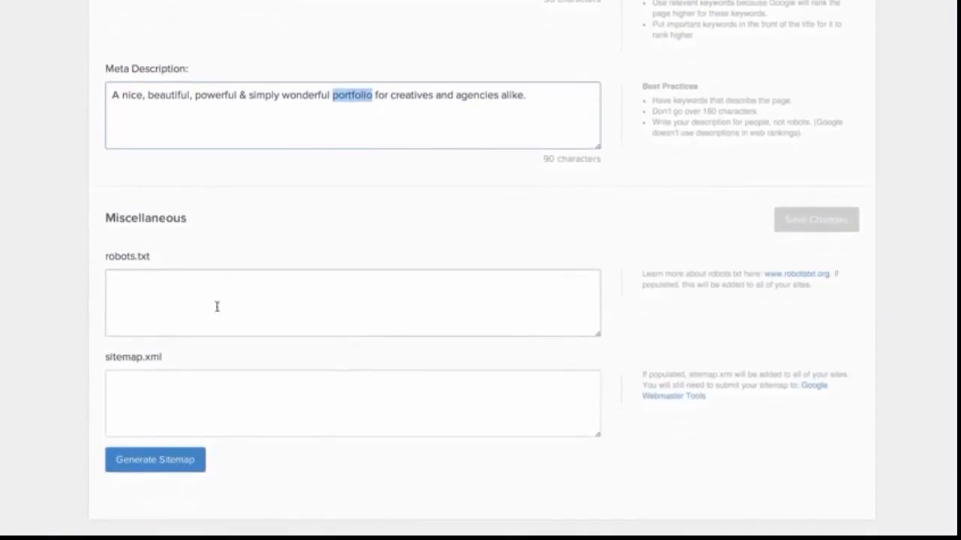
scroll(270, 362, up, 2)
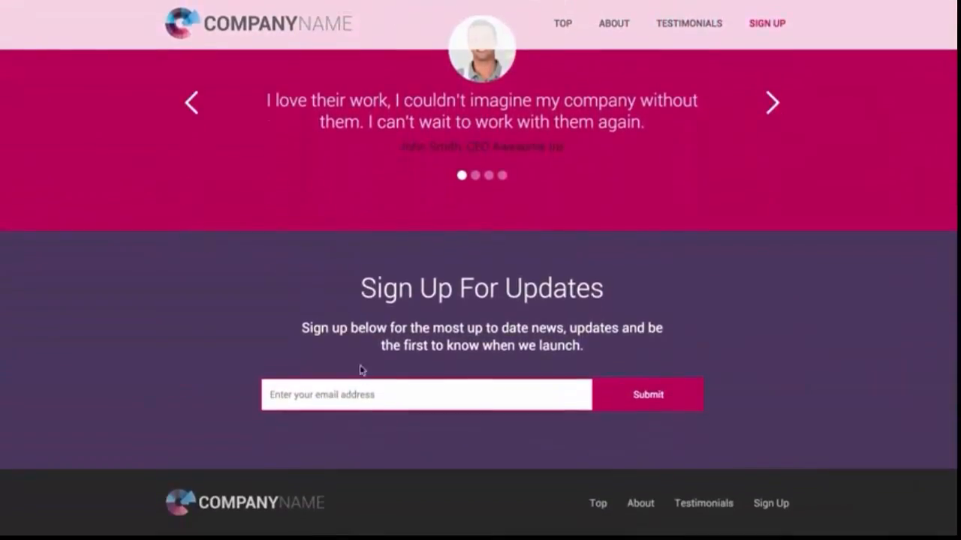
scroll(629, 400, up, 3)
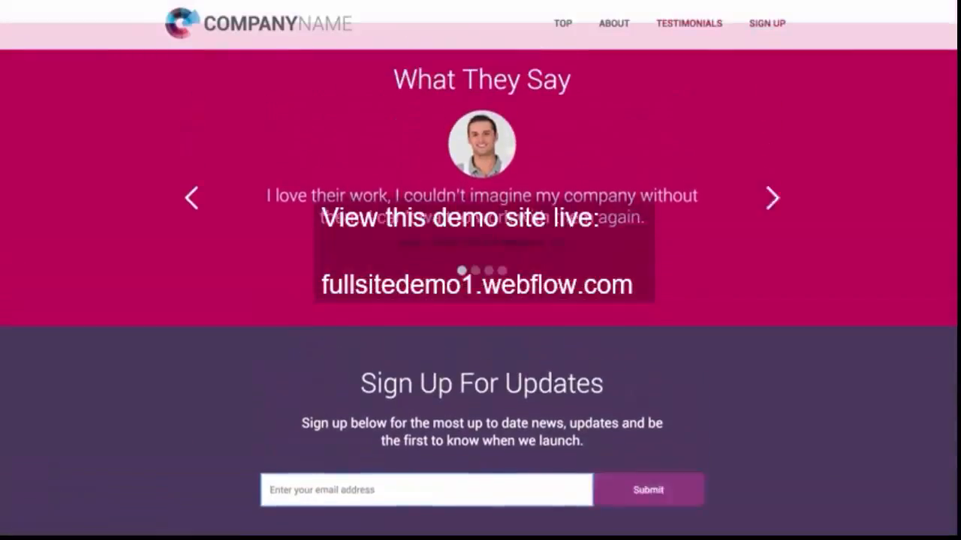
scroll(609, 98, up, 5)
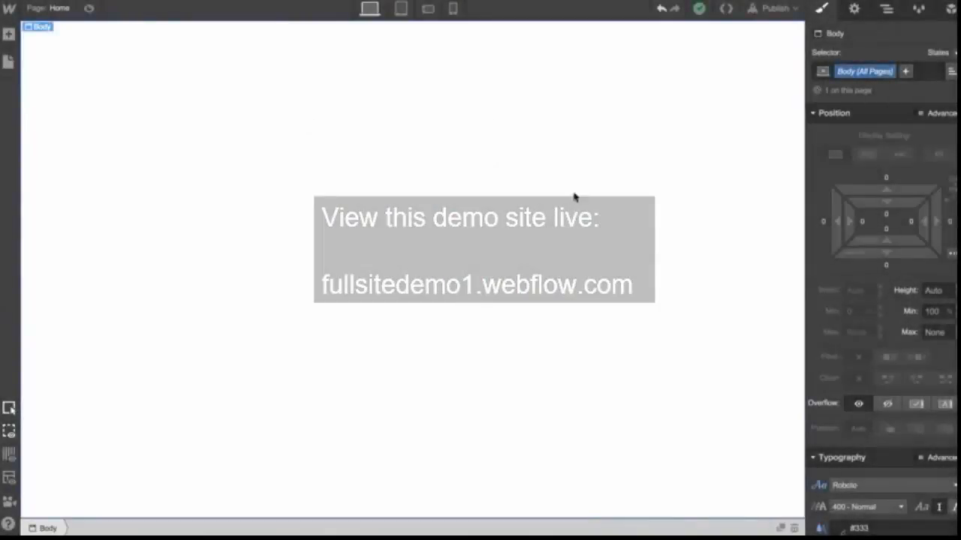
click(887, 9)
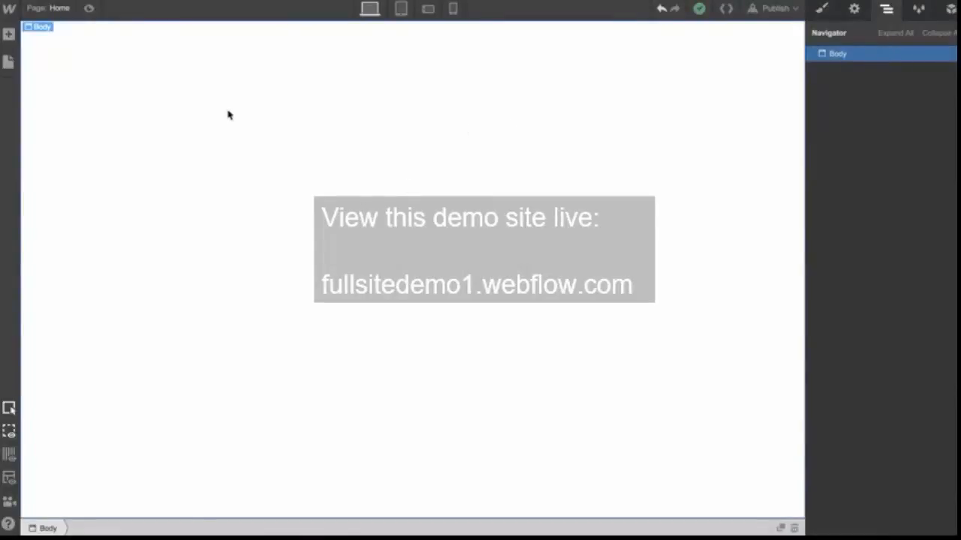
Add a Navbar element to the empty page
click(8, 33)
scroll(128, 188, down, 5)
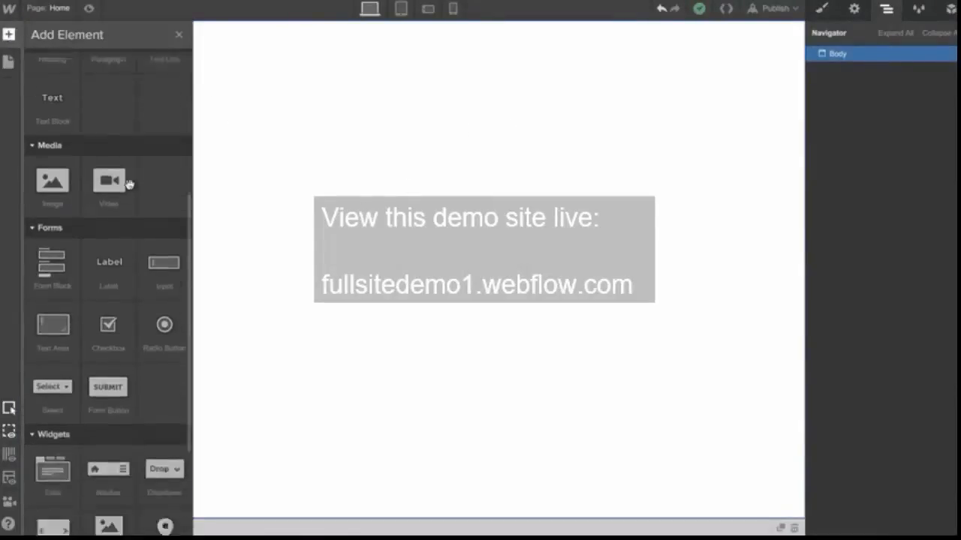
drag(108, 379, 602, 227)
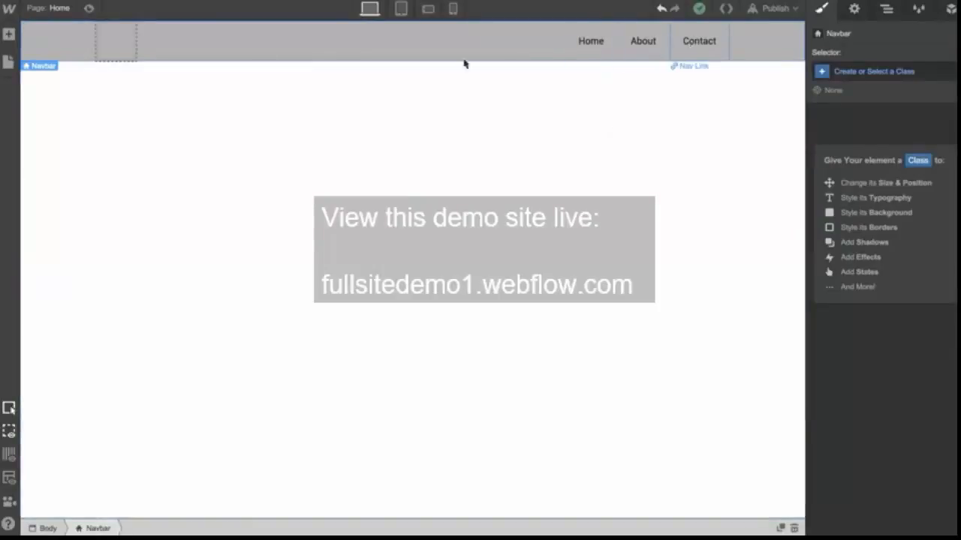
Examine the navbar's brand and container parts and preview it in each device view
click(117, 43)
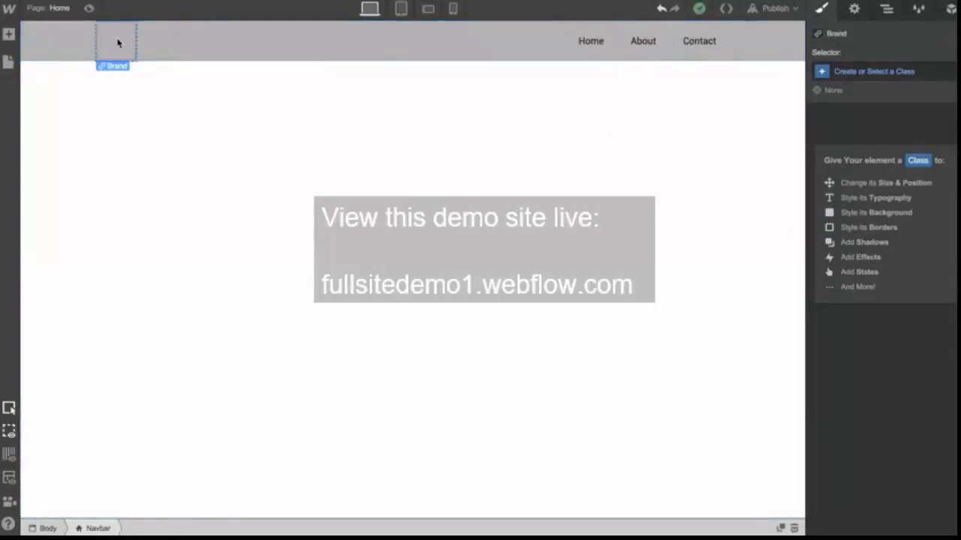
click(223, 120)
click(347, 37)
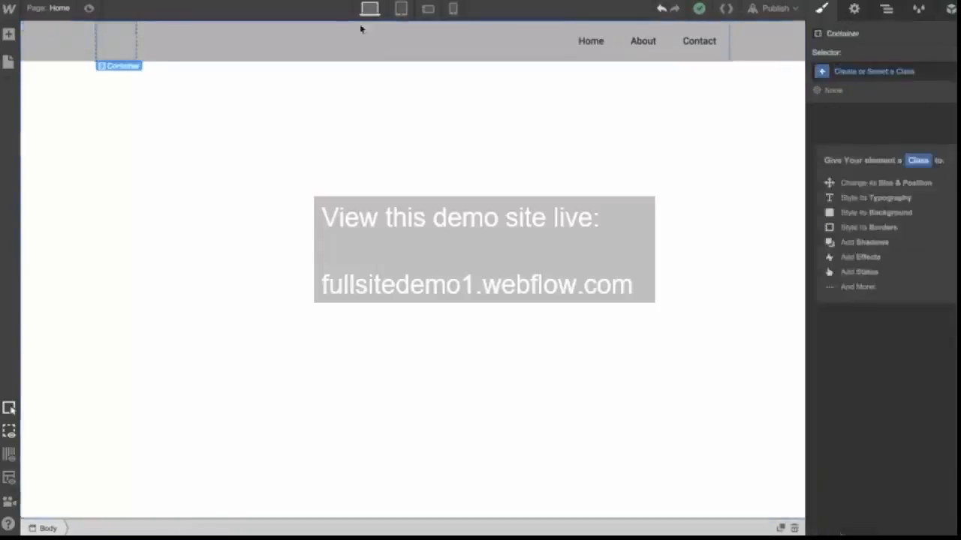
click(428, 9)
click(401, 9)
click(452, 8)
click(369, 8)
click(436, 128)
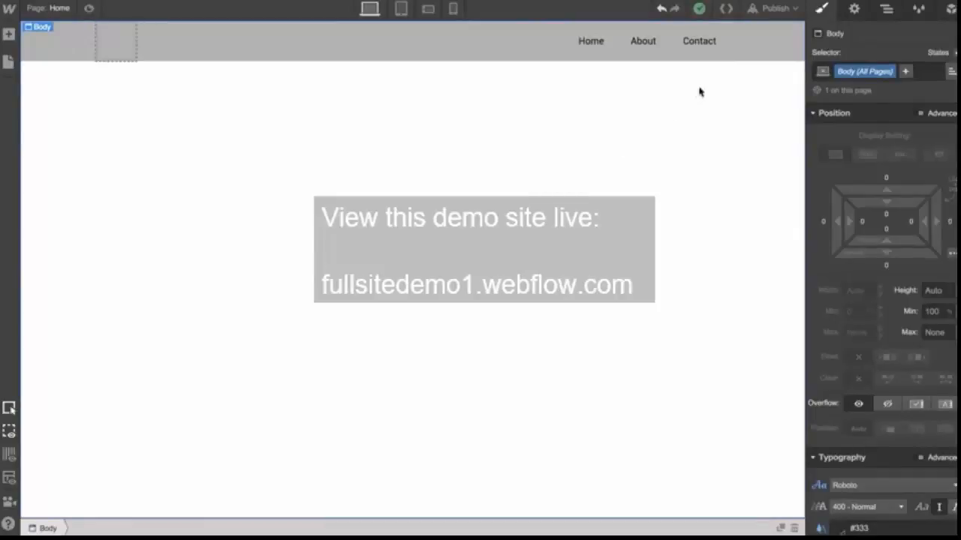
click(762, 45)
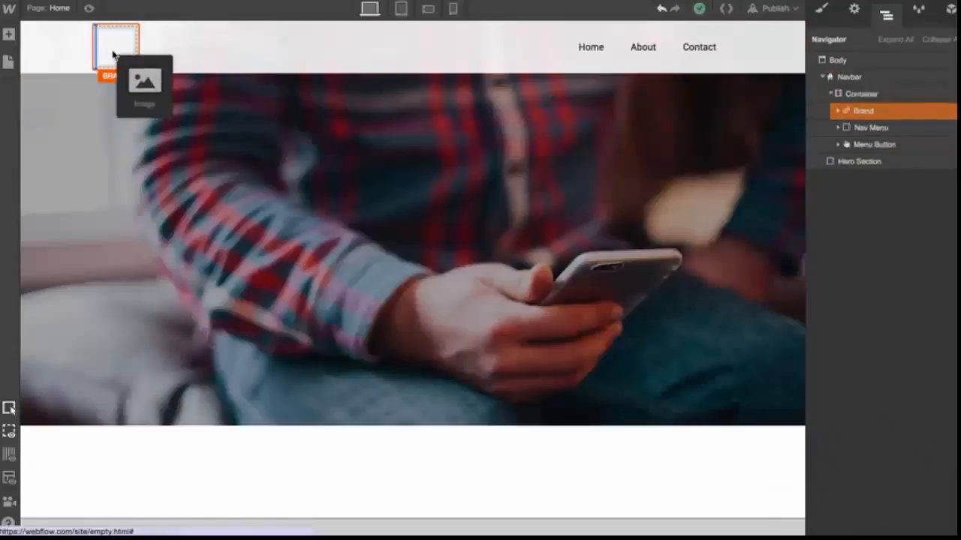
Place company-logo.png as an image in the navbar brand and set its width to 280 px
drag(121, 60, 124, 63)
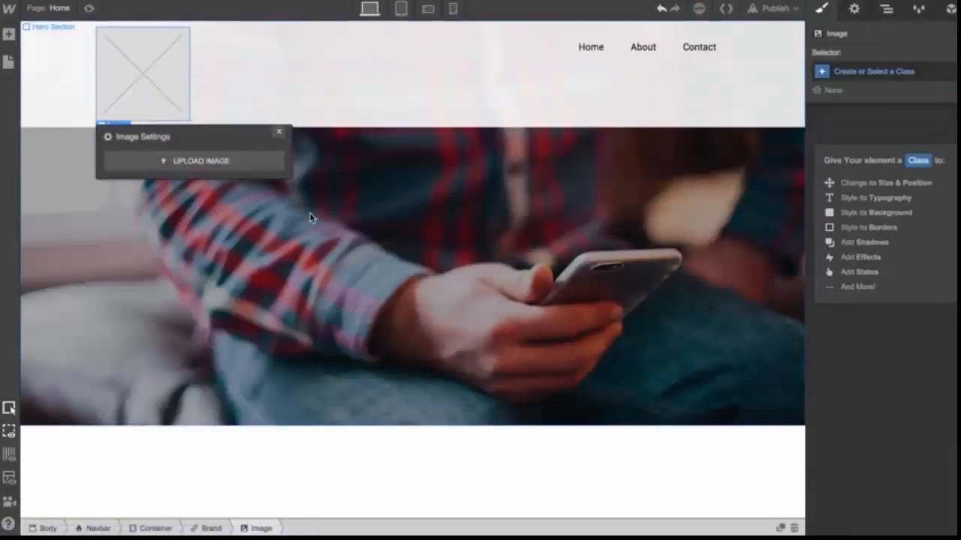
click(210, 164)
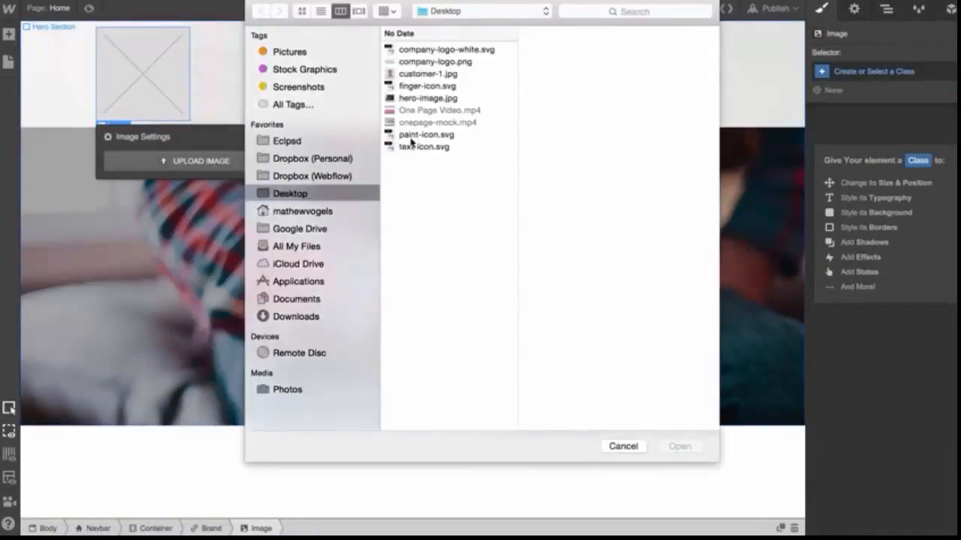
double_click(434, 61)
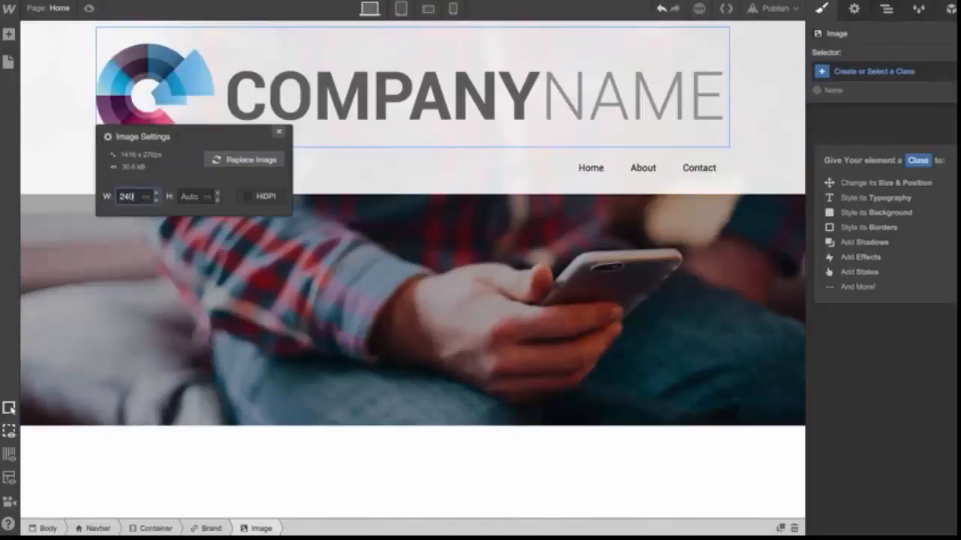
key(Return)
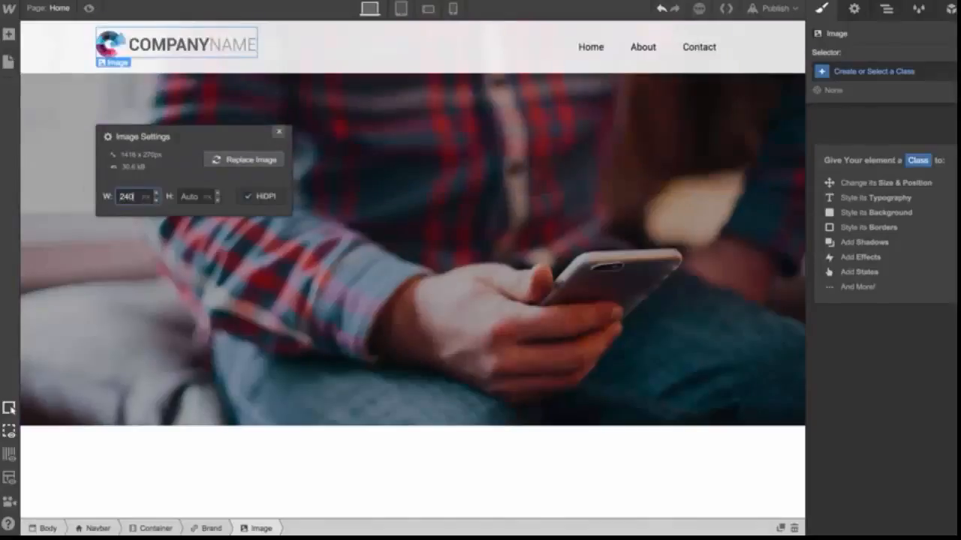
click(157, 194)
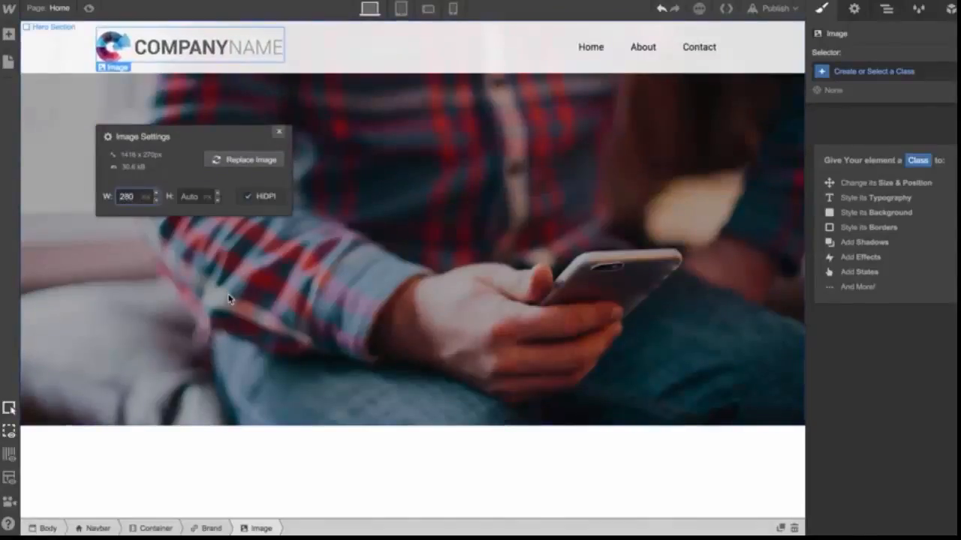
Create a new class named Nav Link on the Home navigation link
click(230, 295)
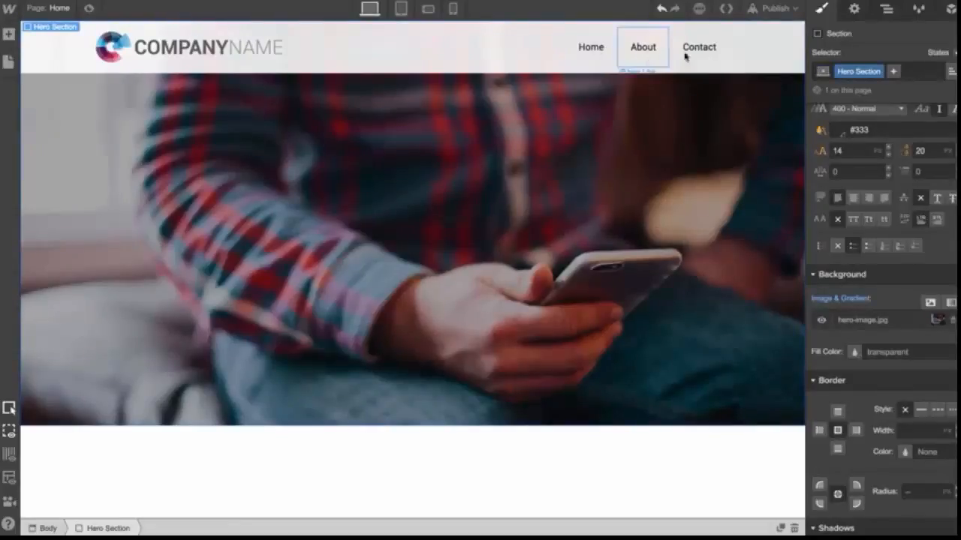
click(606, 50)
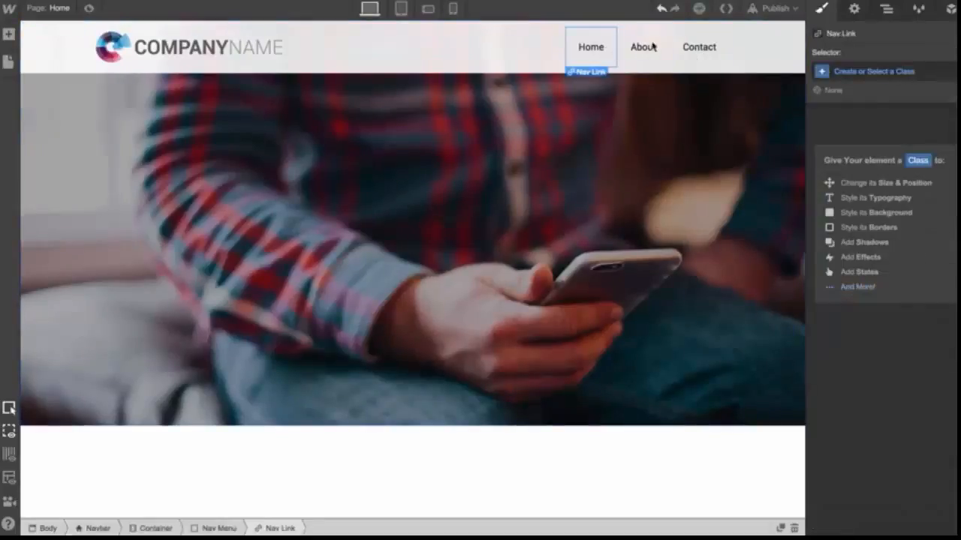
click(688, 47)
click(596, 54)
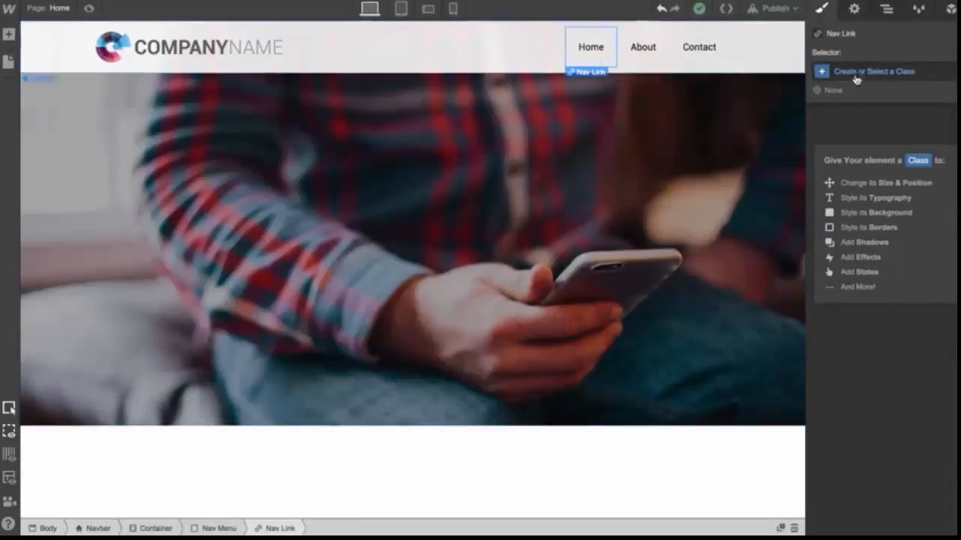
click(878, 74)
text(Nav Link)
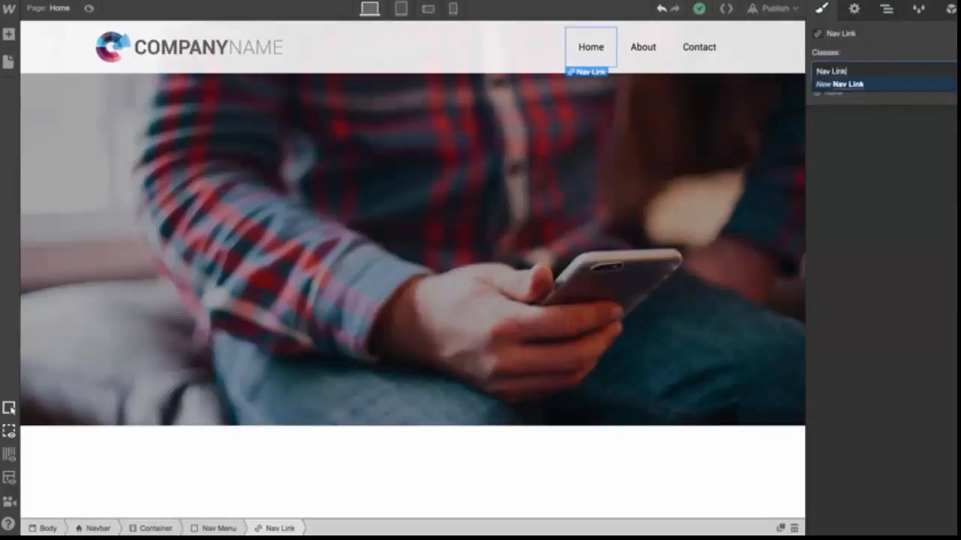
key(Return)
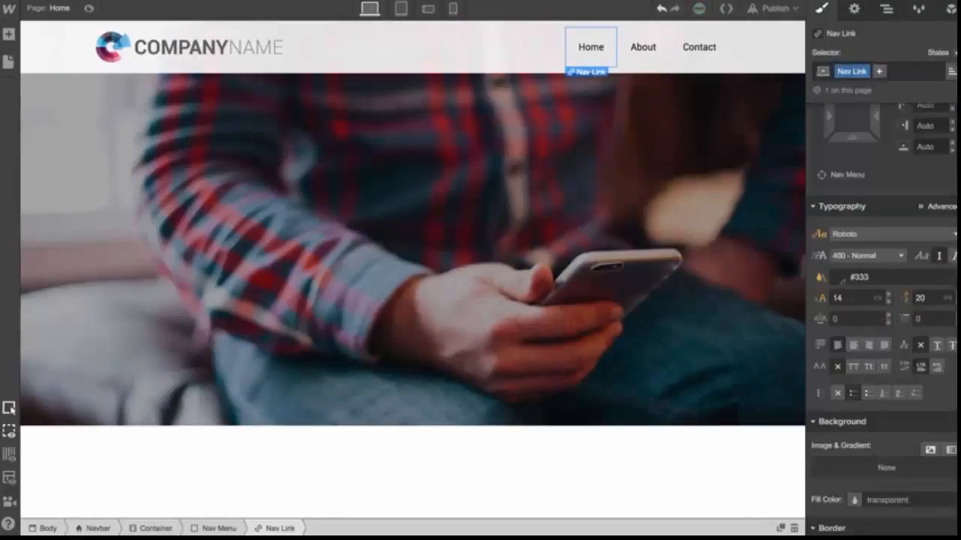
Style the Nav Link class with text color #666, font size 15 px and uppercase letters
click(840, 279)
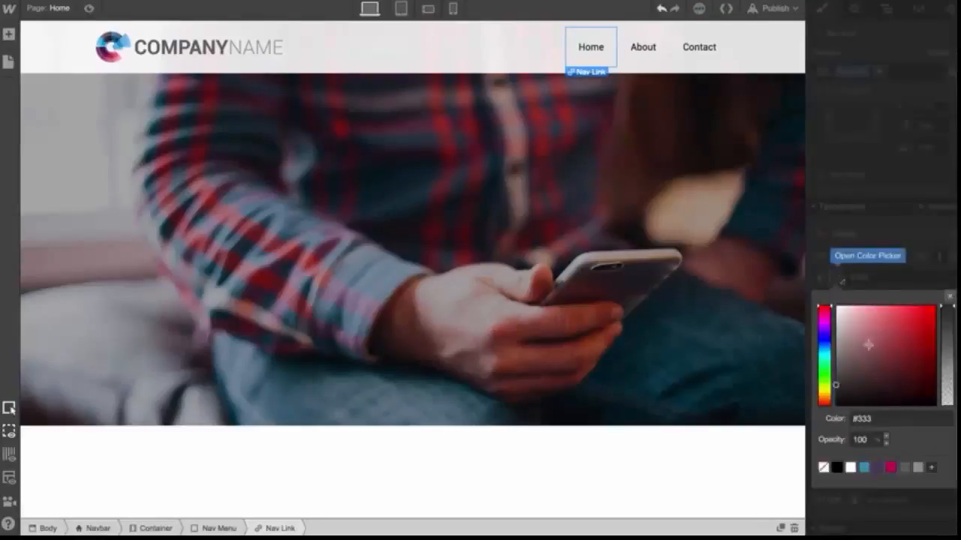
click(905, 468)
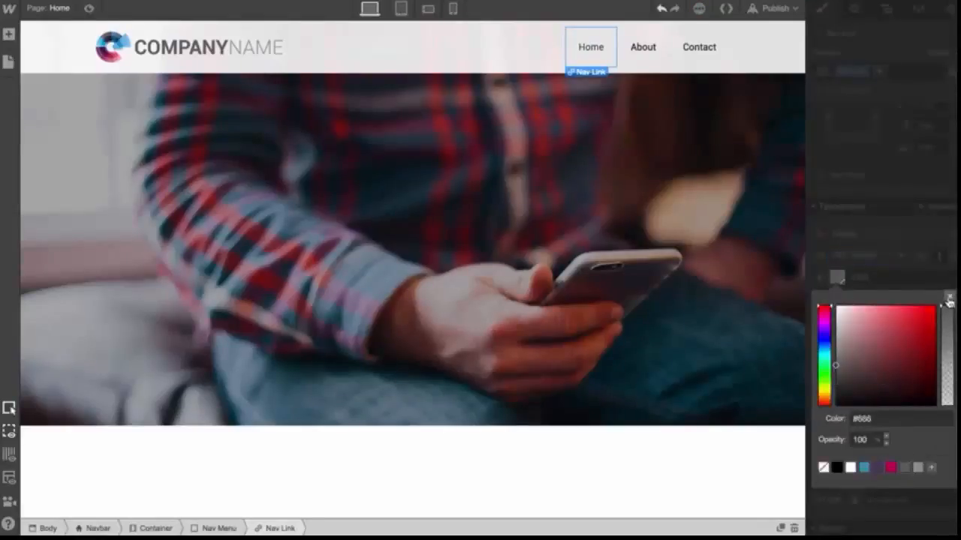
click(948, 297)
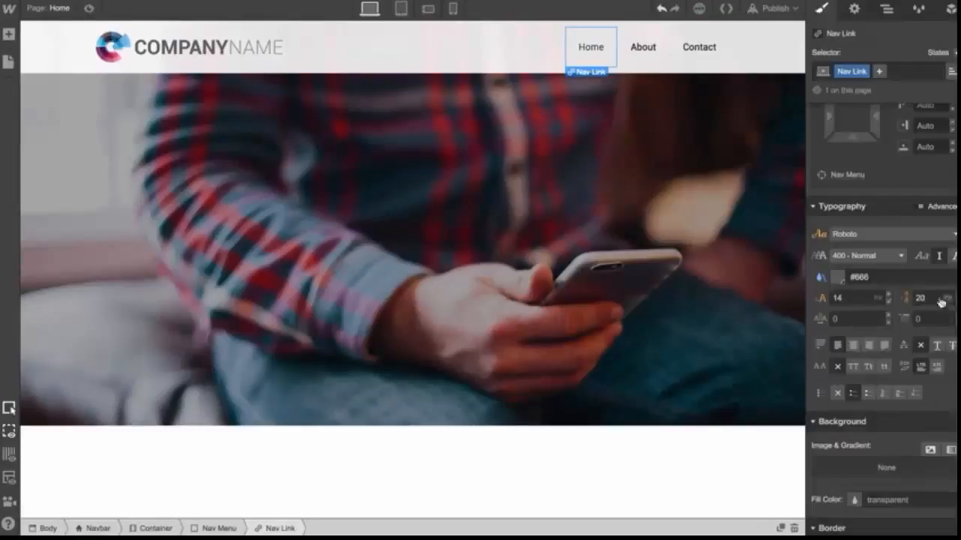
click(891, 297)
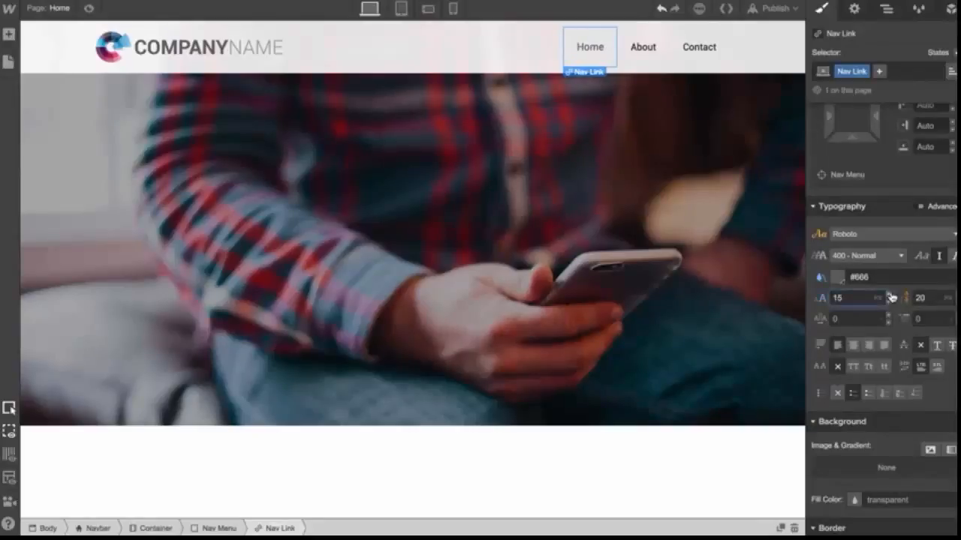
click(854, 368)
Apply the existing Nav Link class to the About and Contact navigation links
click(640, 40)
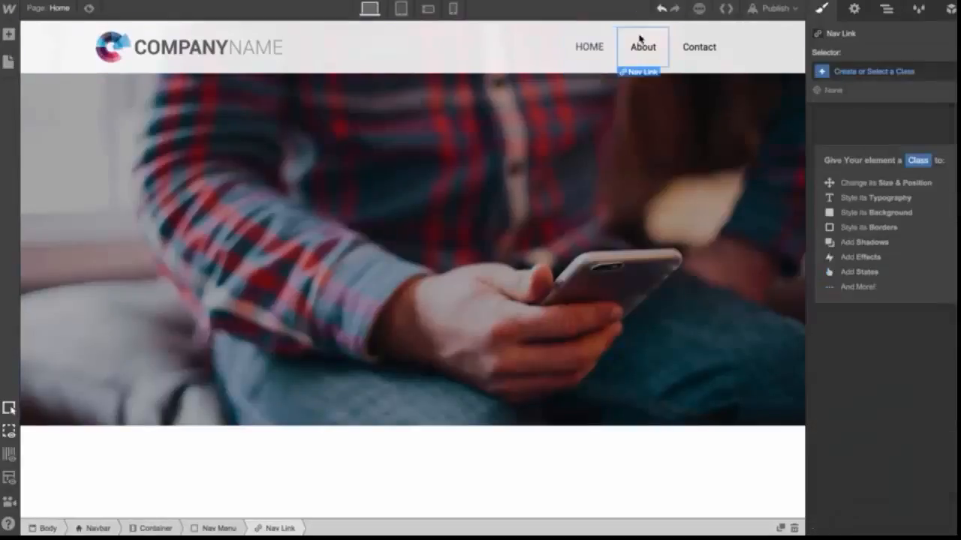
click(867, 79)
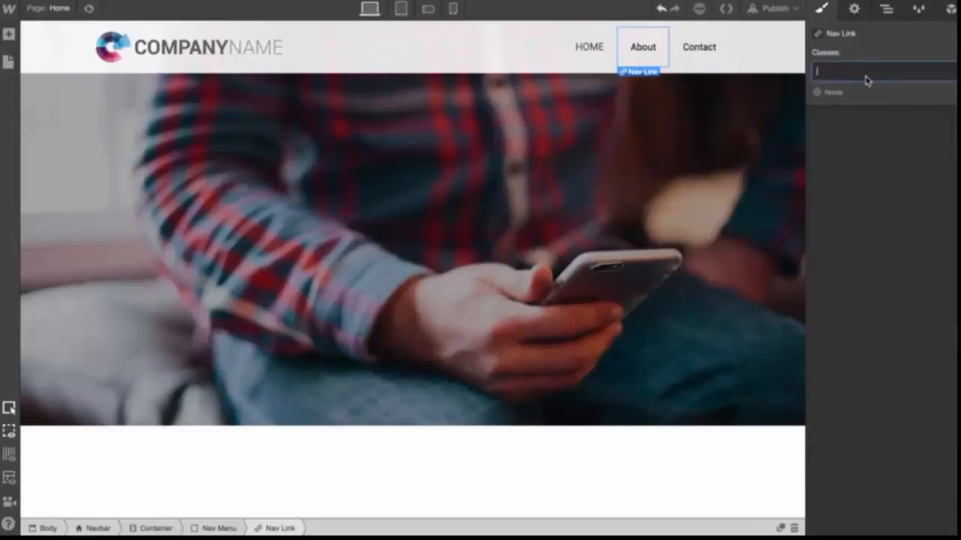
text(Nav)
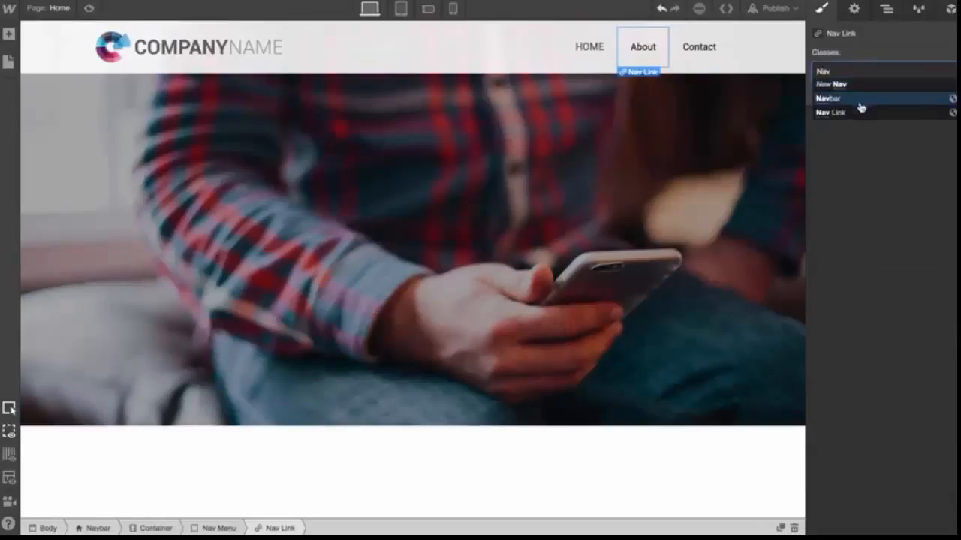
click(862, 111)
click(699, 58)
click(875, 80)
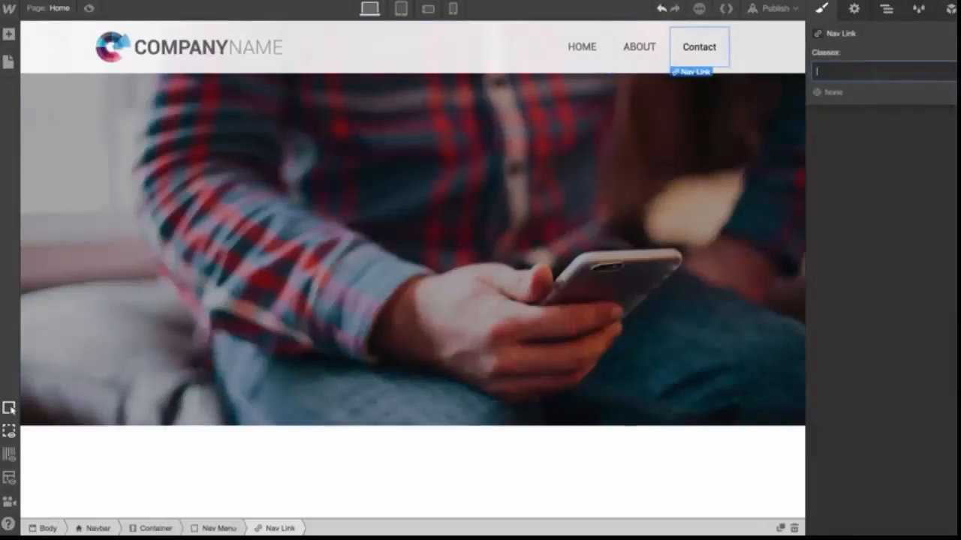
text(Ma)
key(BackSpace)
key(BackSpace)
text(Na)
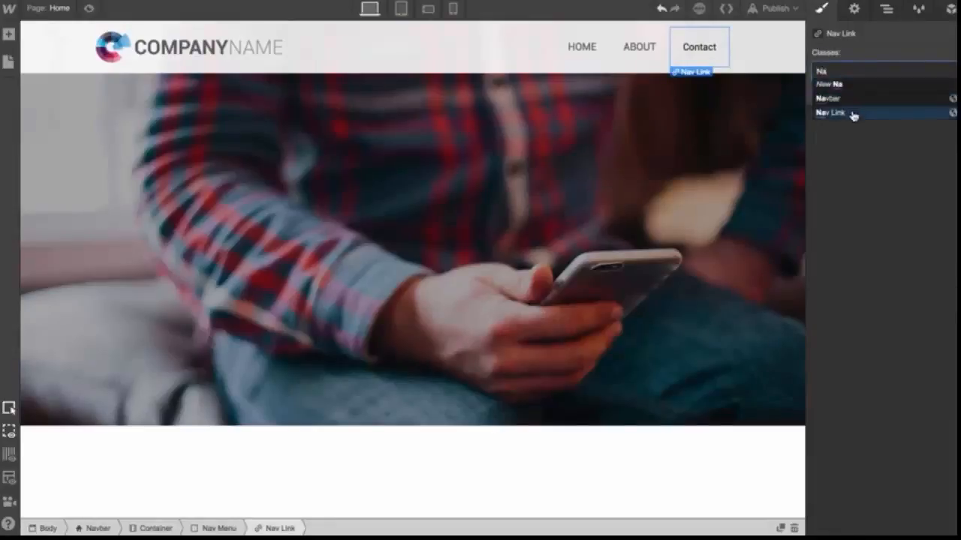
click(853, 114)
Paste a duplicate of the Contact link to add a fourth navigation link
click(753, 63)
click(694, 48)
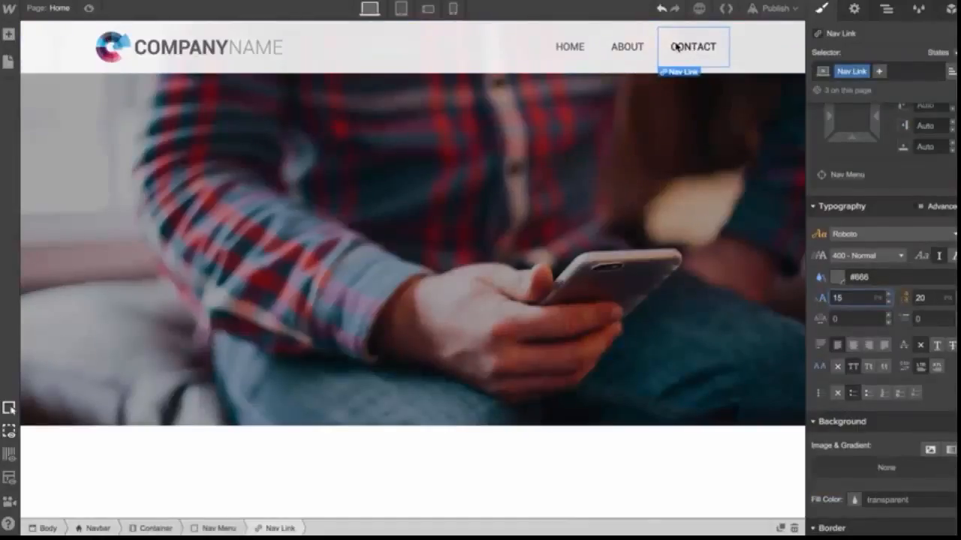
key(ctrl+v)
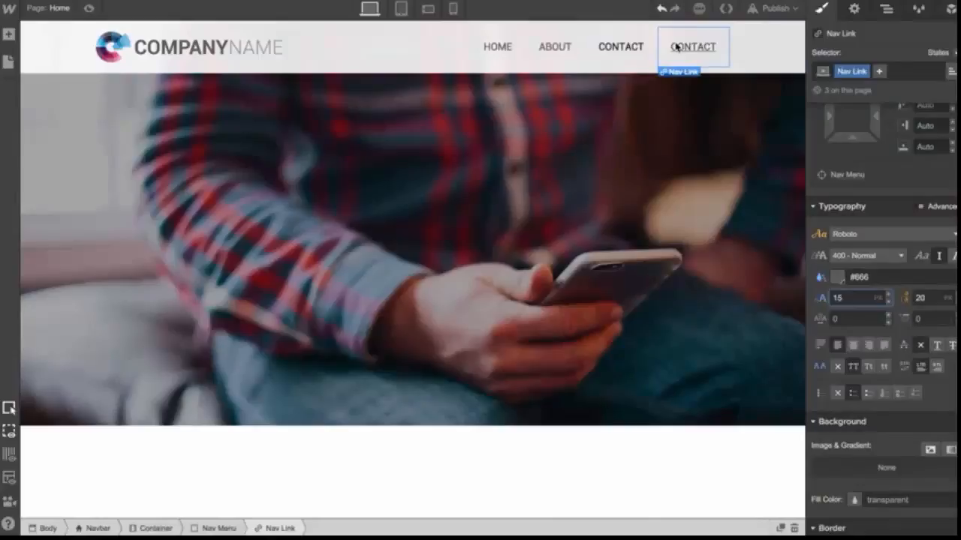
click(626, 51)
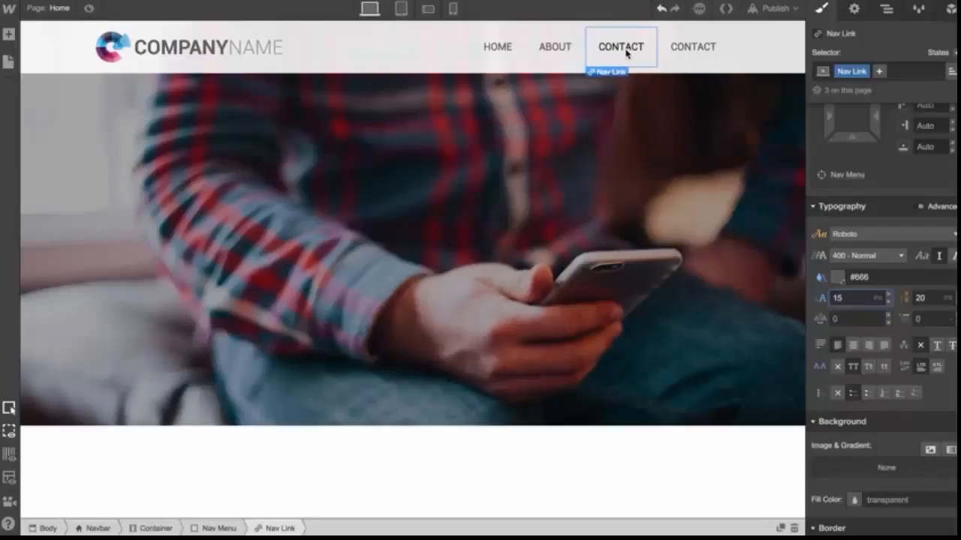
Set the Nav Link hover state's font color to the crimson swatch #c91e63
click(506, 50)
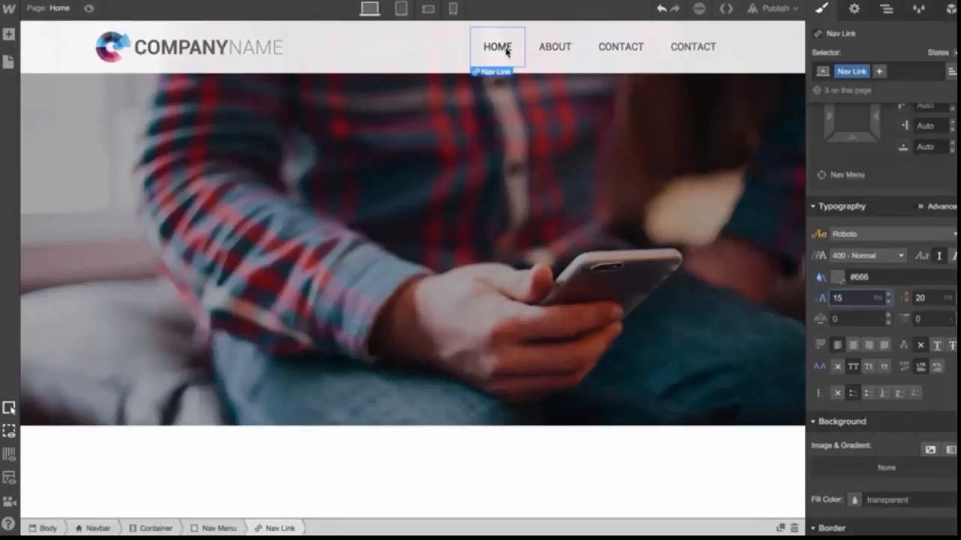
click(944, 54)
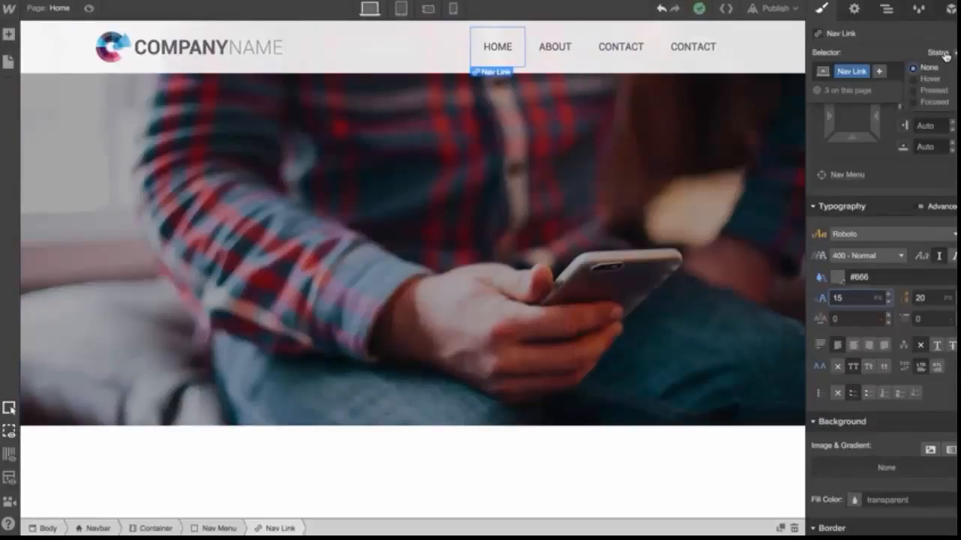
click(930, 78)
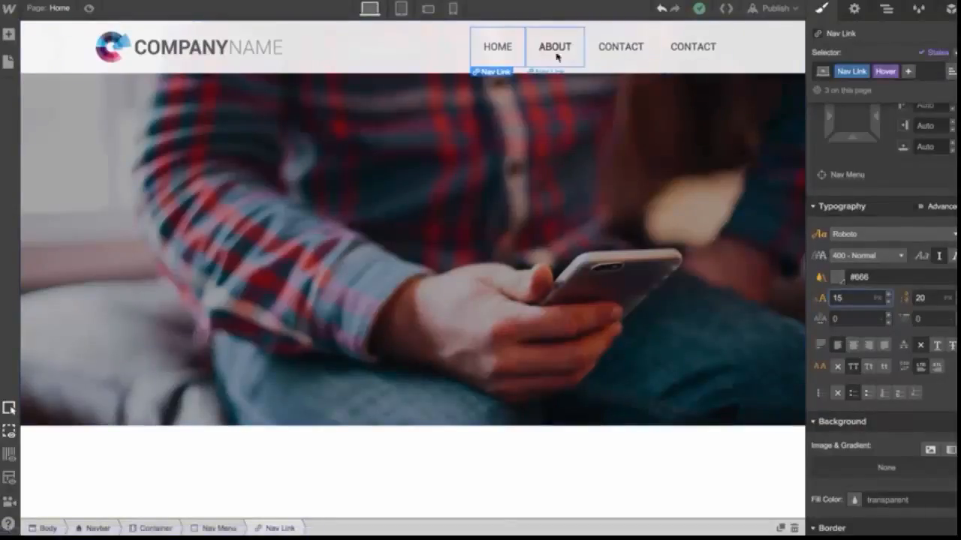
click(838, 279)
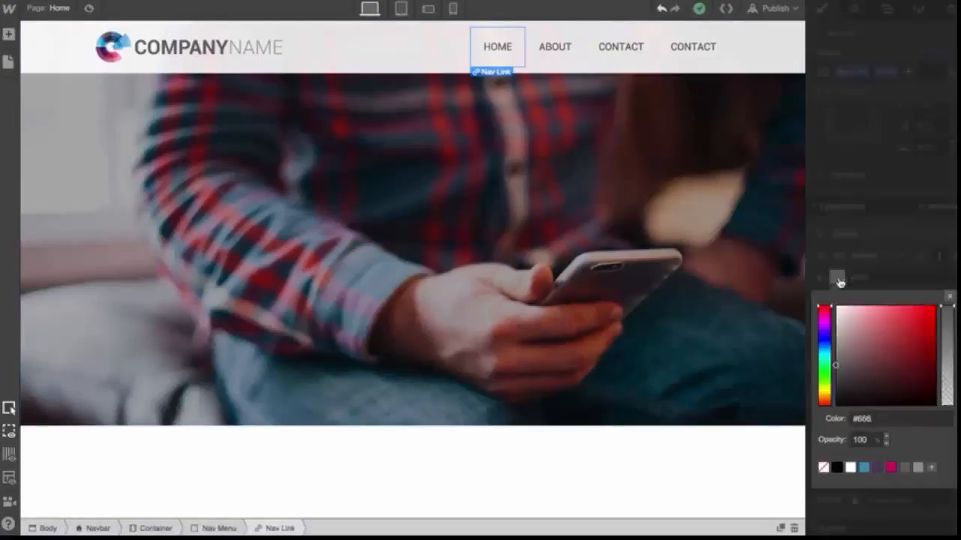
click(890, 468)
click(949, 298)
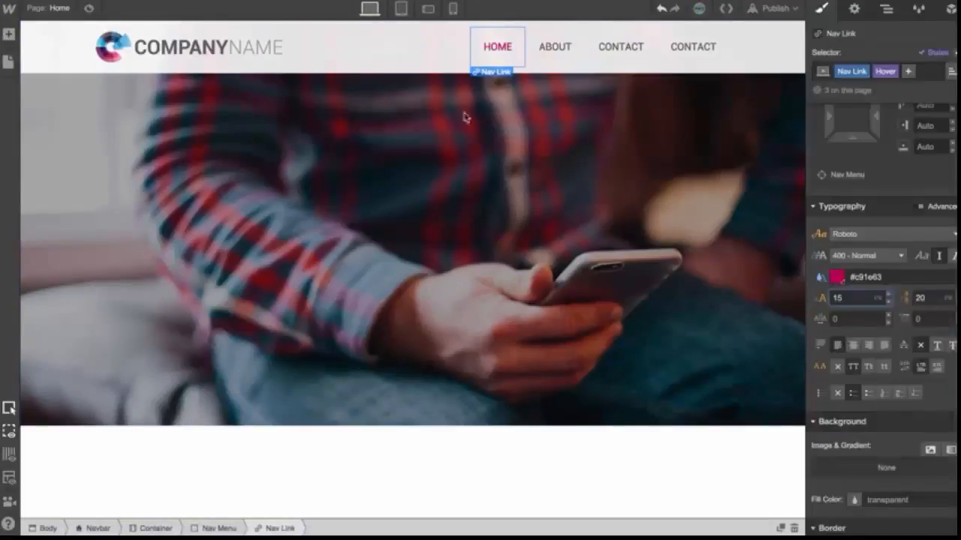
Add a 500 ms Font Color transition to the Nav Link class
click(418, 43)
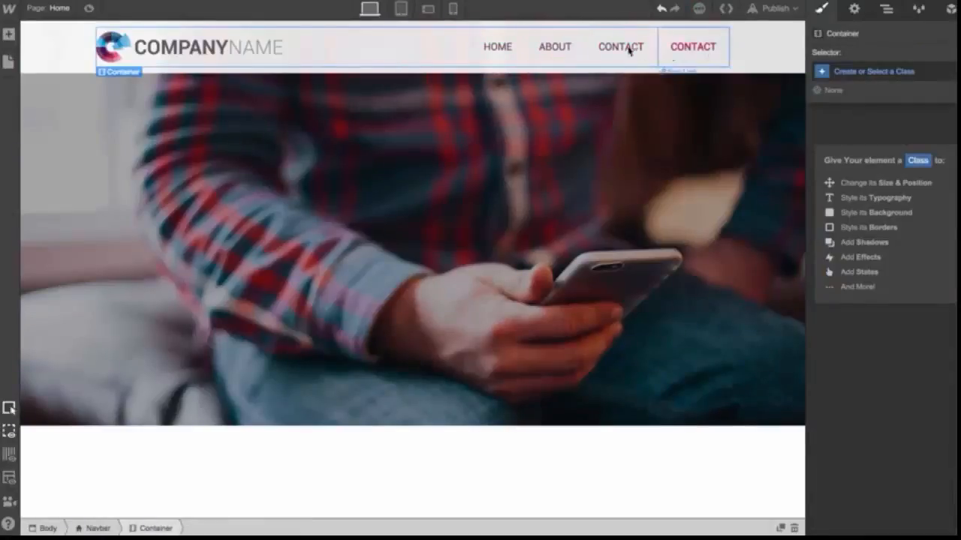
click(504, 47)
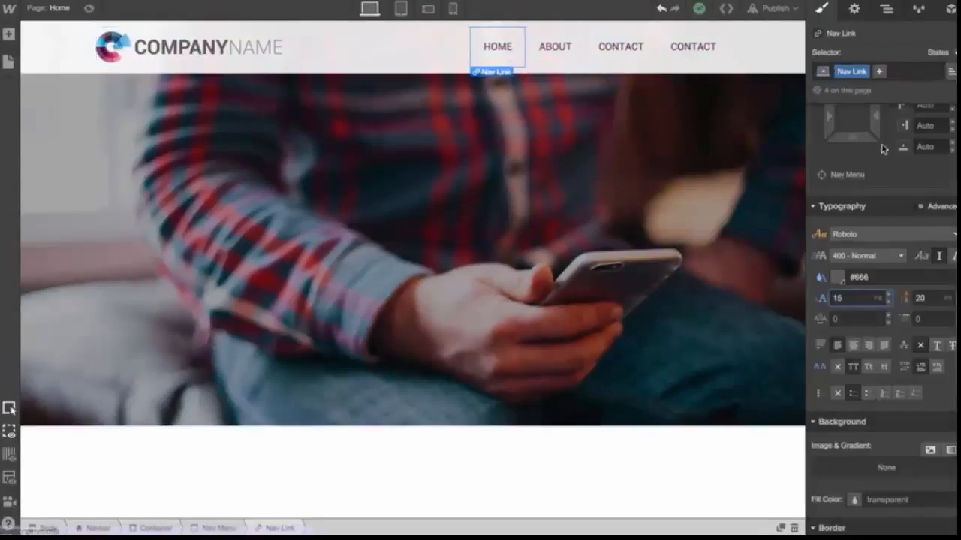
scroll(895, 322, down, 2)
scroll(894, 322, down, 5)
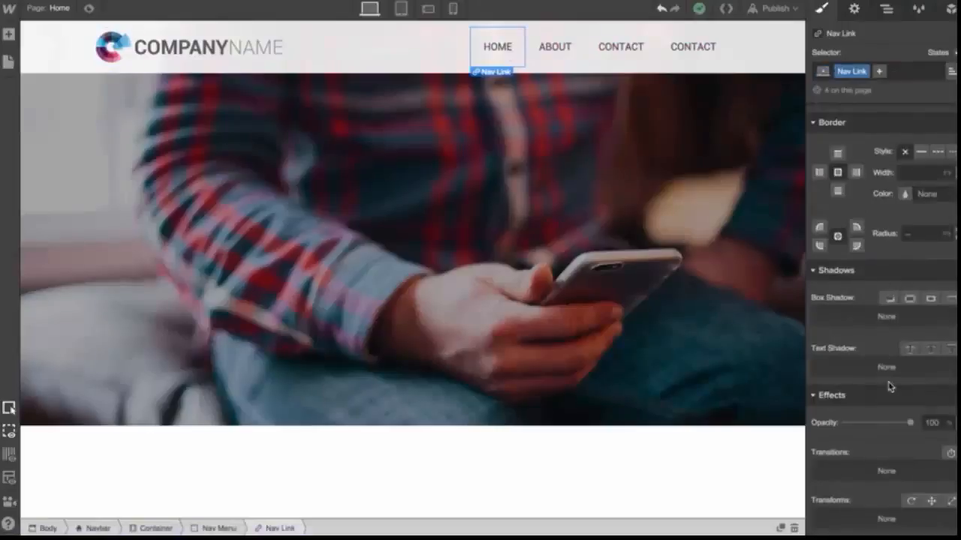
click(948, 456)
click(921, 390)
scroll(910, 450, down, 3)
scroll(910, 449, down, 2)
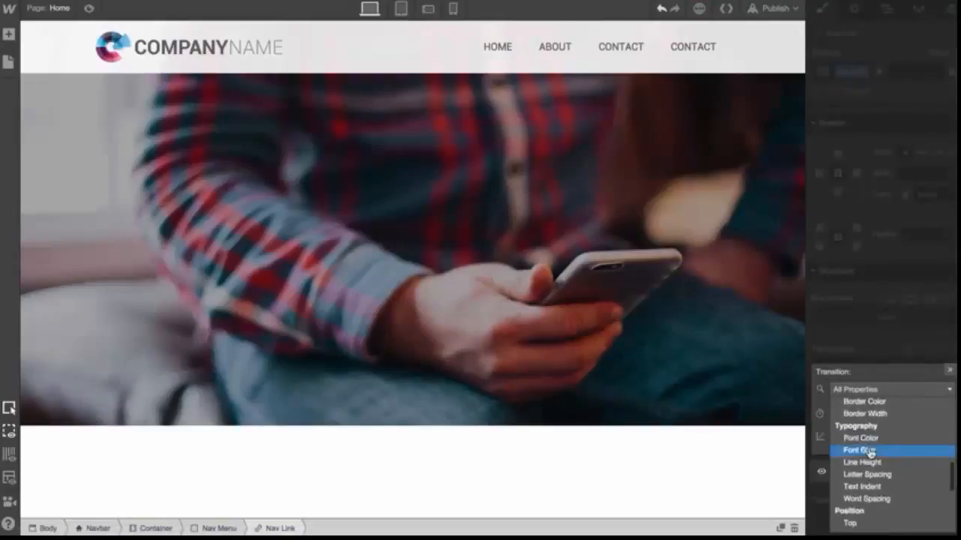
click(865, 450)
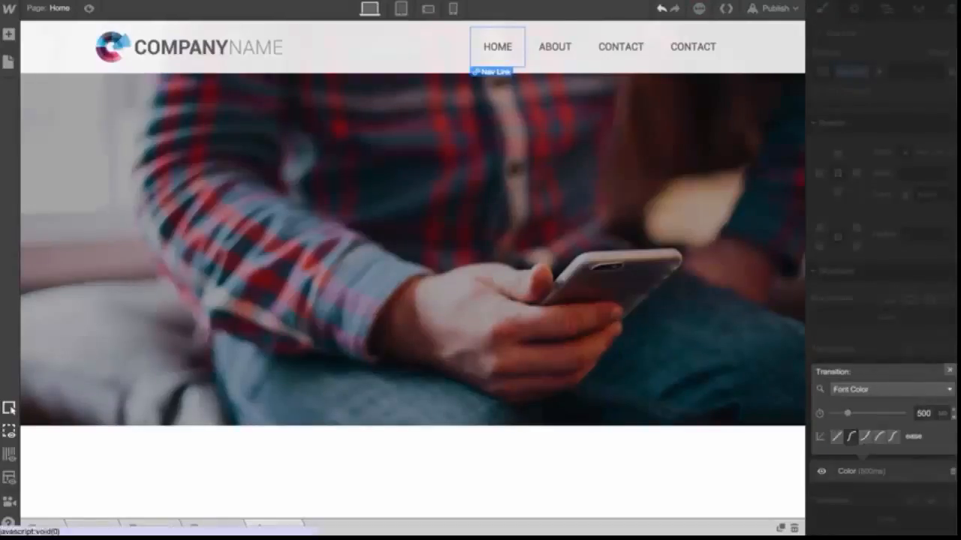
click(949, 370)
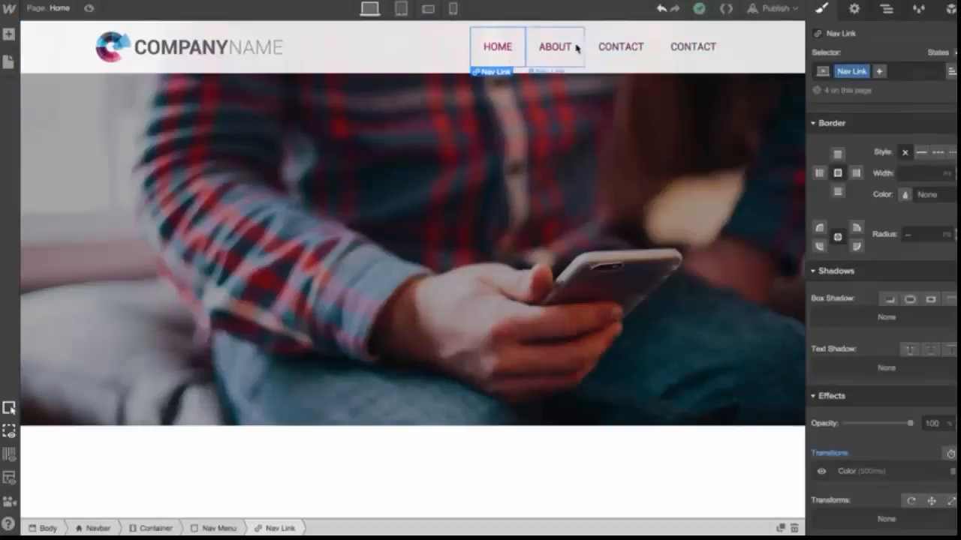
Add a Container element inside the hero section
click(584, 89)
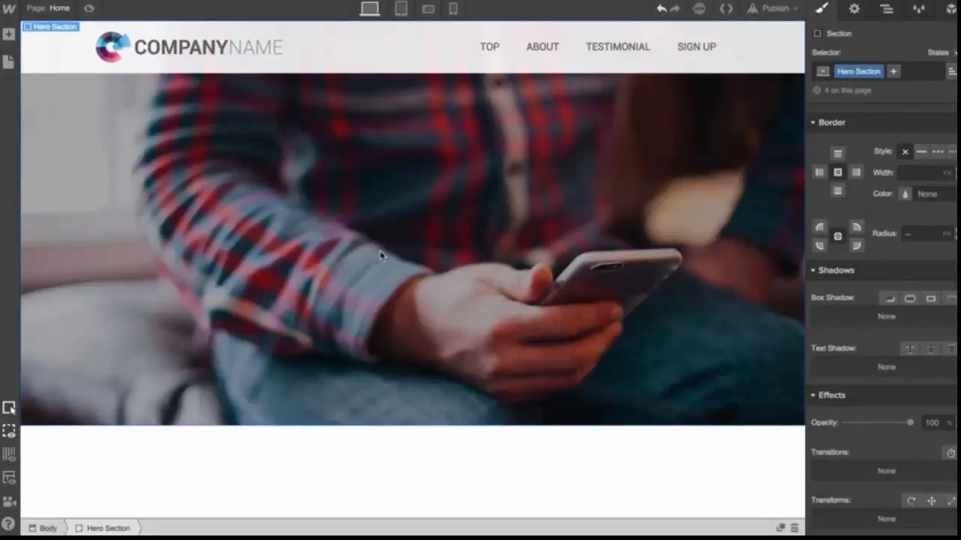
click(8, 35)
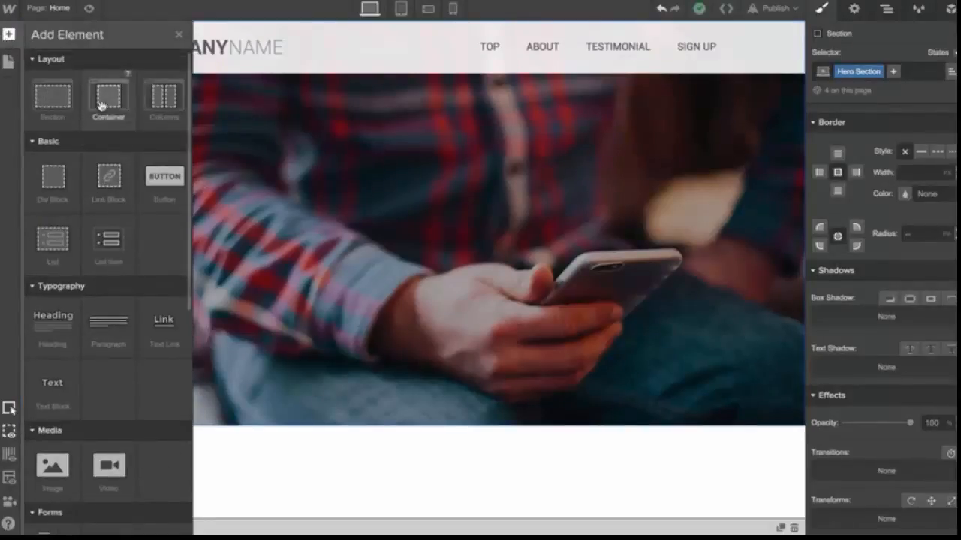
drag(101, 105, 283, 244)
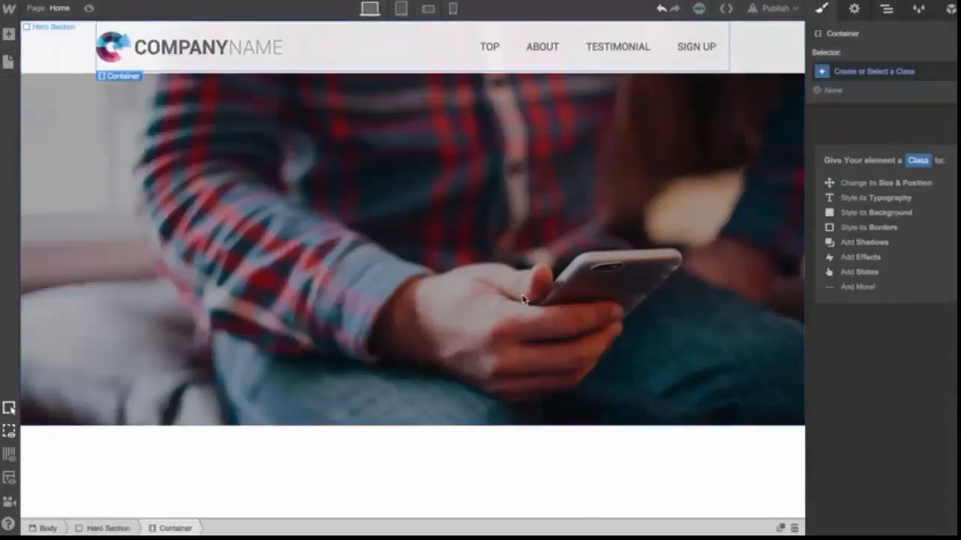
click(278, 162)
Set the hero section's top padding to about 230 px to push the container down
scroll(874, 161, up, 5)
scroll(874, 165, up, 5)
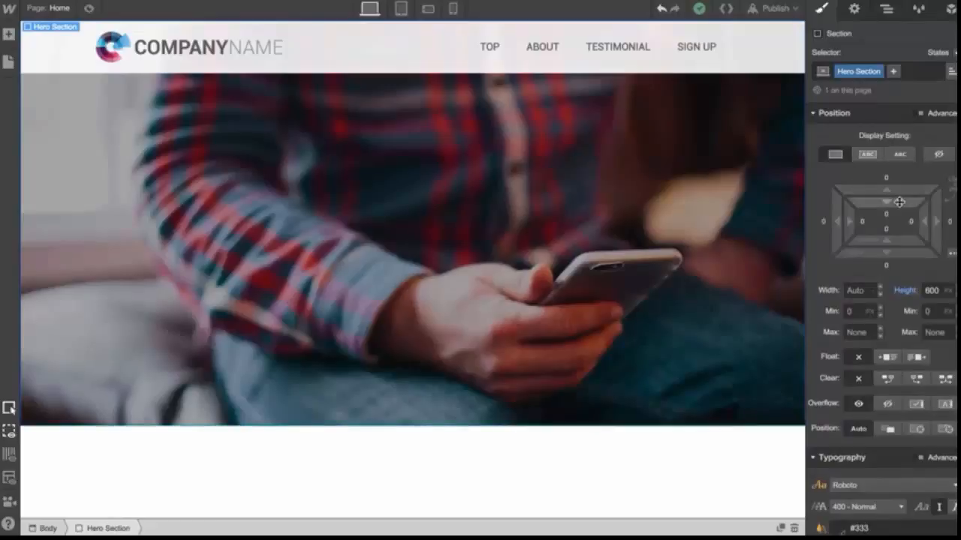
drag(899, 202, 899, 530)
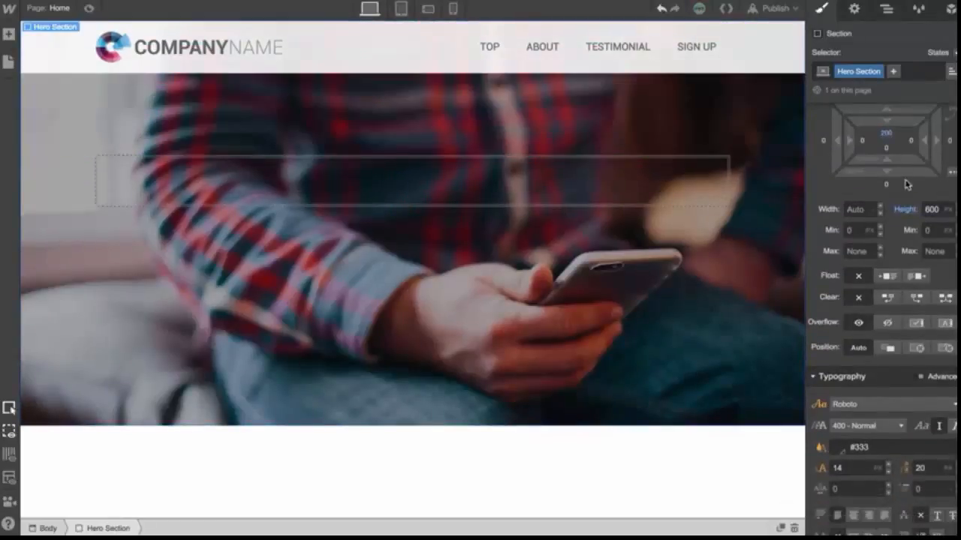
drag(899, 121, 899, 166)
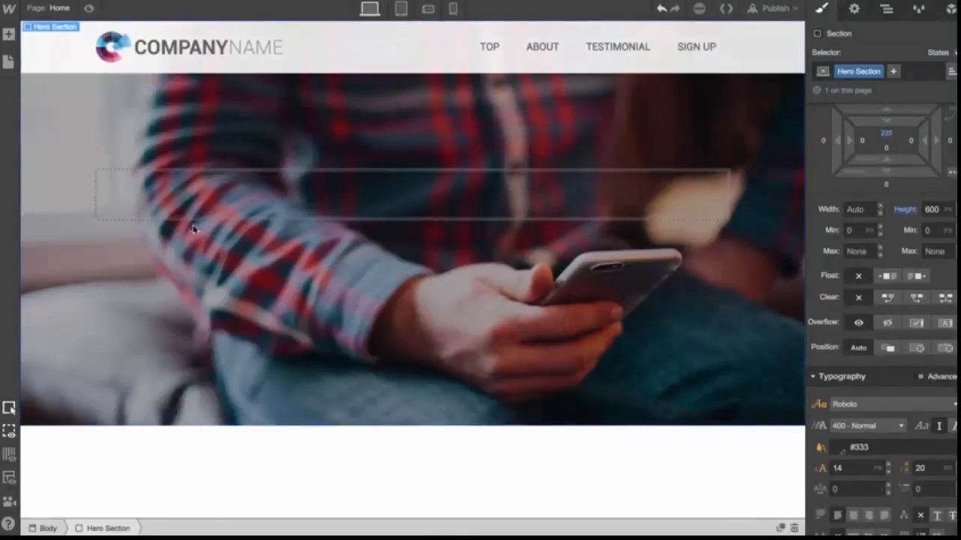
click(98, 188)
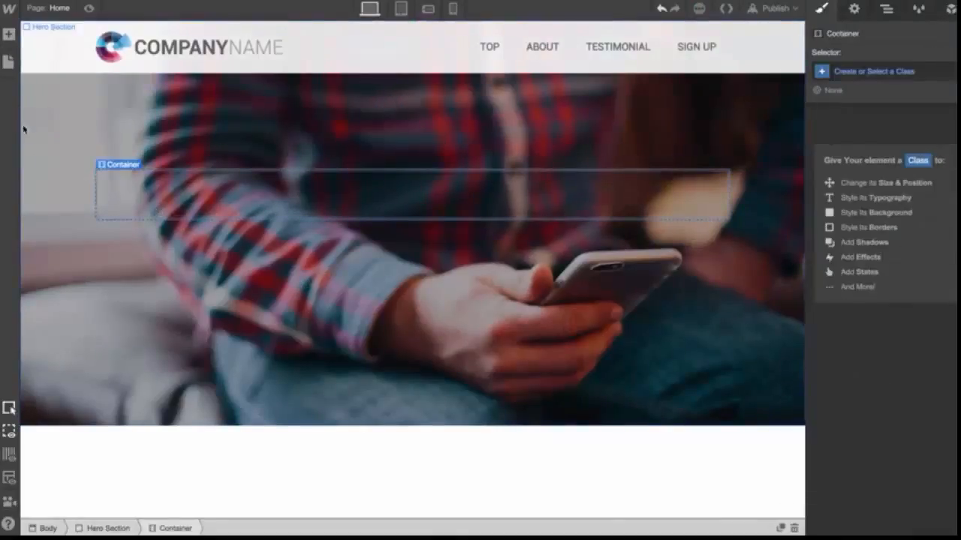
Add a Heading element inside the hero section's container
click(9, 34)
drag(57, 336, 199, 218)
click(39, 30)
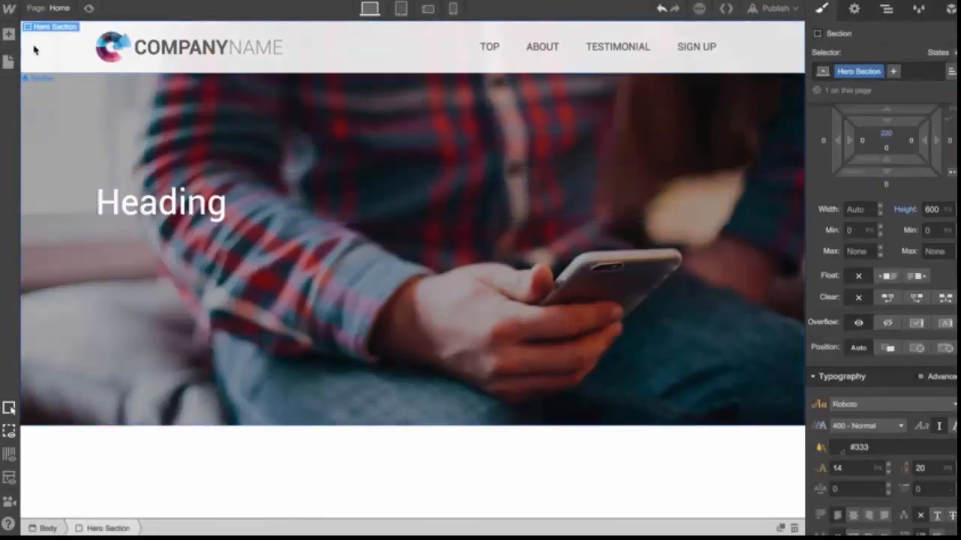
Add a Text Block below the heading inside the container
click(8, 34)
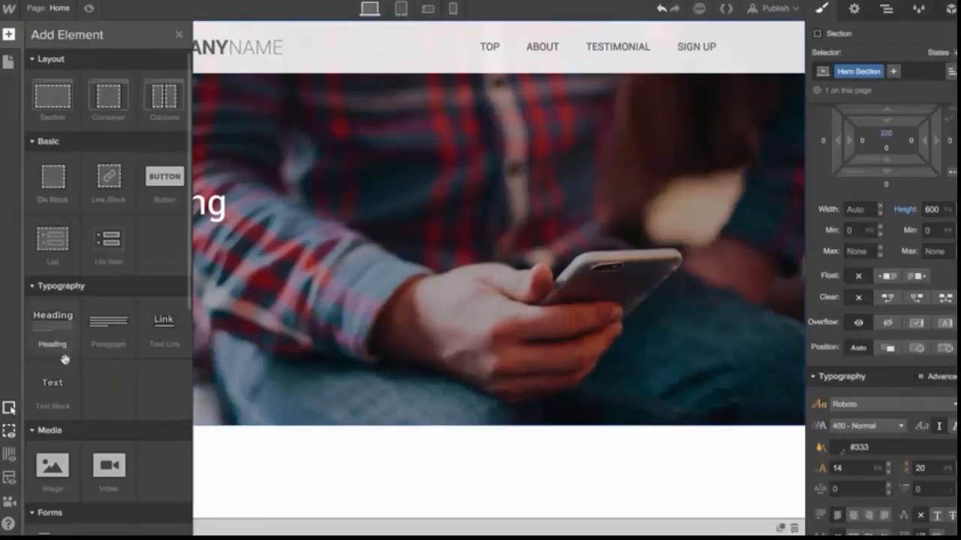
drag(54, 390, 284, 252)
click(281, 283)
click(247, 243)
Give the text block a new class named Hero Subheading
click(892, 70)
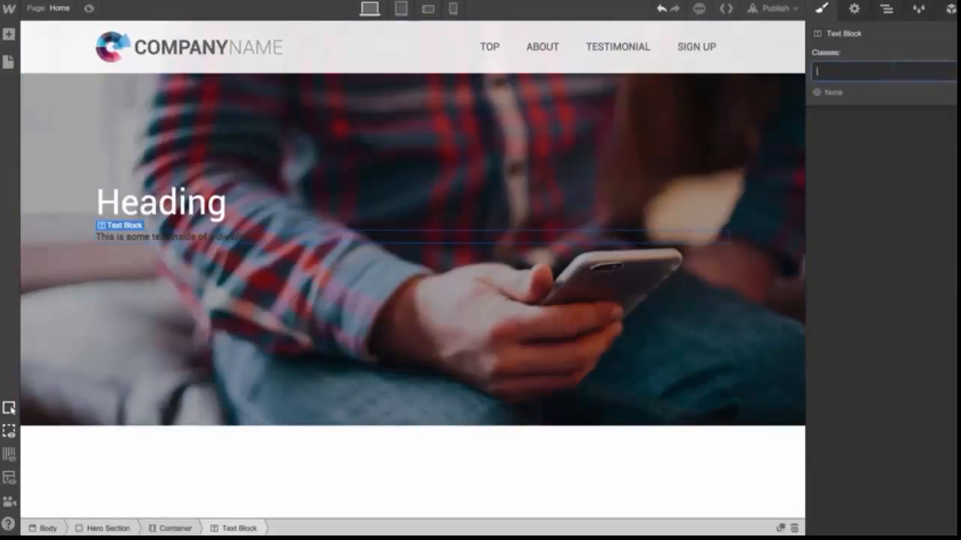
text(Hero Subhead)
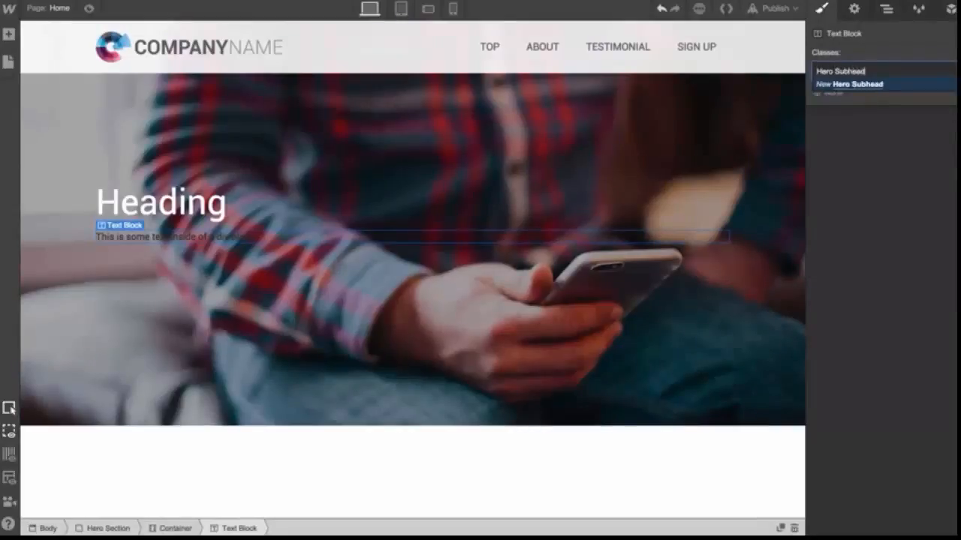
text(ing)
key(Return)
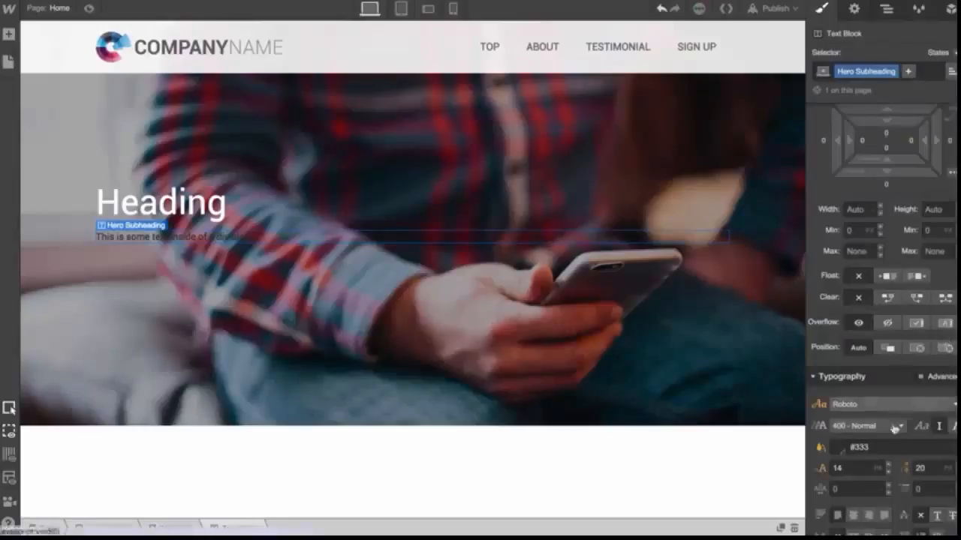
Set the Hero Subheading font color to #fff and its weight to 300 - Light
click(859, 447)
text(#fff)
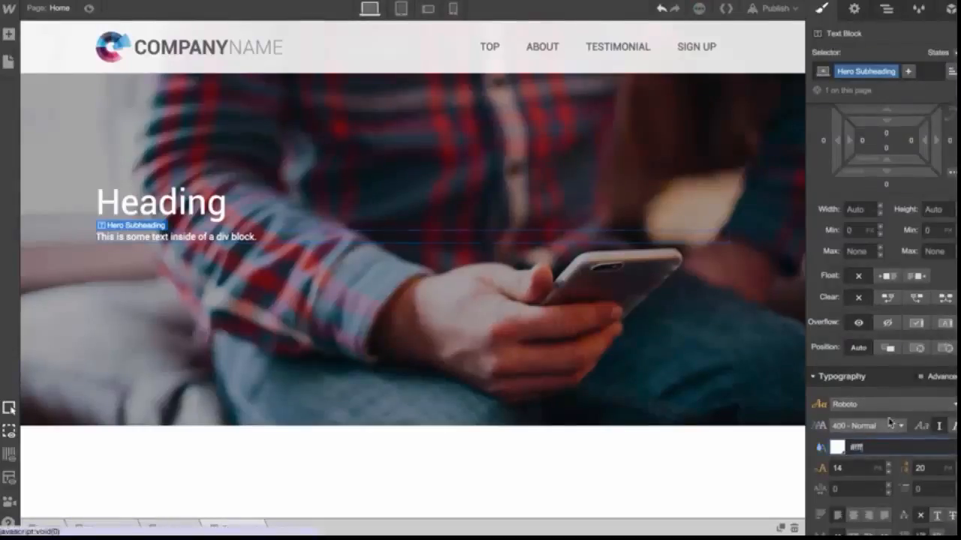
click(870, 426)
click(874, 342)
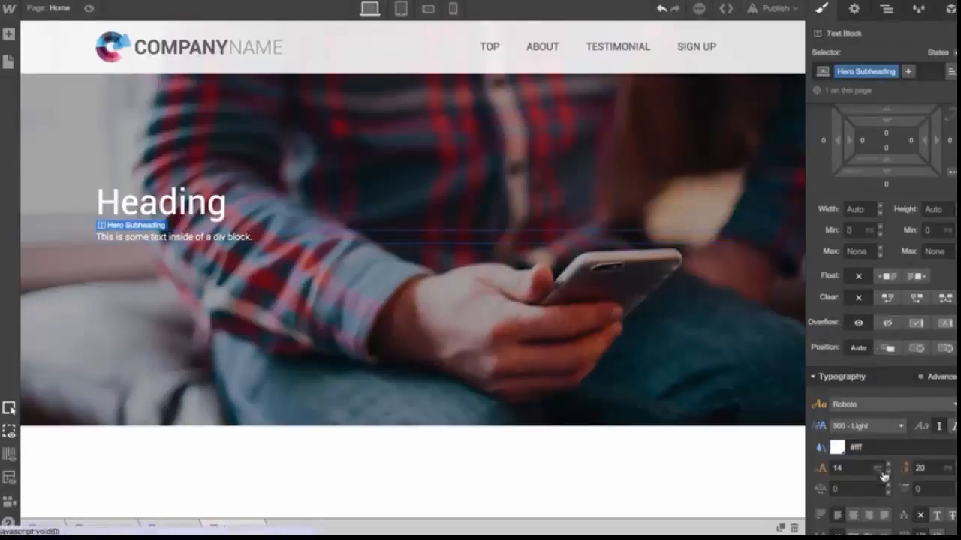
Set the Hero Subheading font size to 20 px and line height to 26 px
click(890, 464)
shift+click(890, 465)
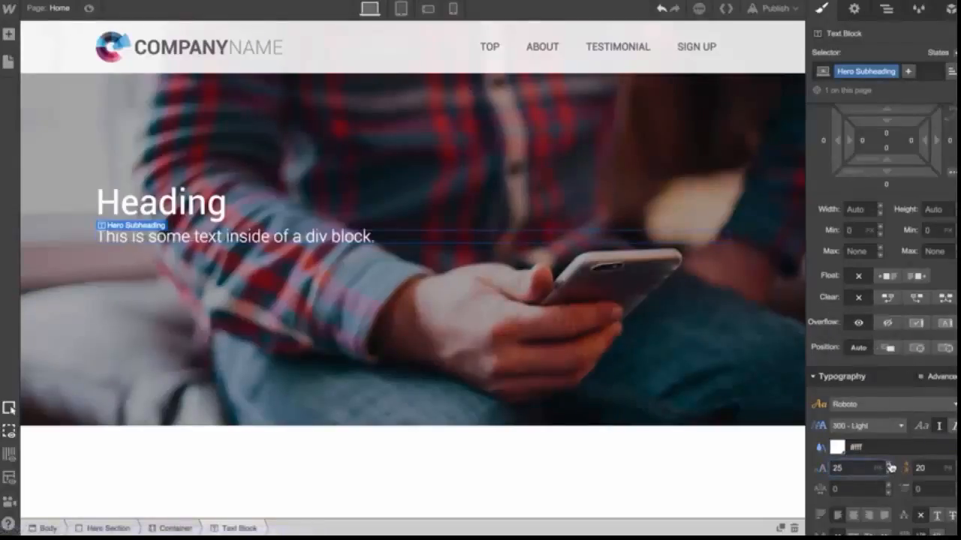
click(889, 472)
click(889, 472)
click(890, 471)
click(889, 471)
click(889, 471)
click(954, 465)
click(954, 464)
click(954, 465)
click(955, 464)
click(954, 464)
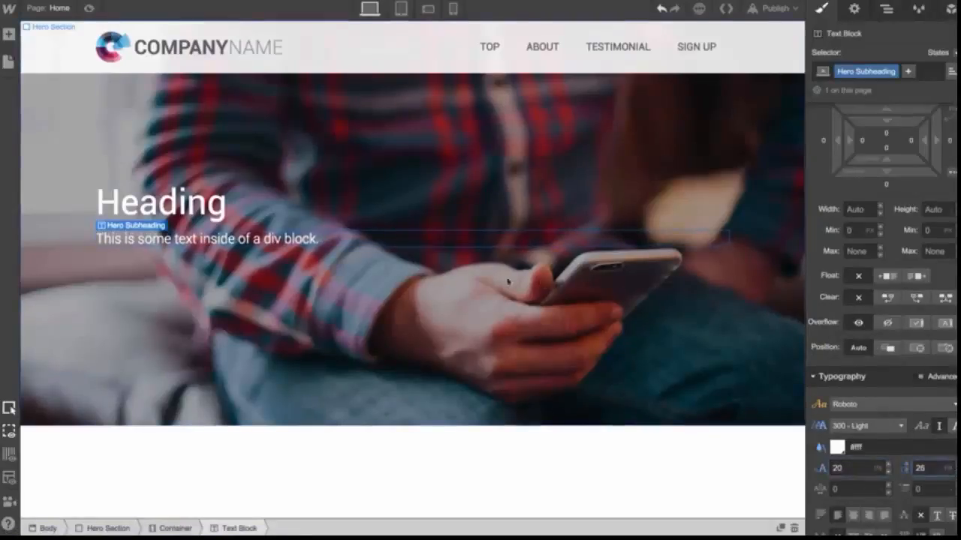
Set the Hero Subheading width to 60%
scroll(834, 285, up, 2)
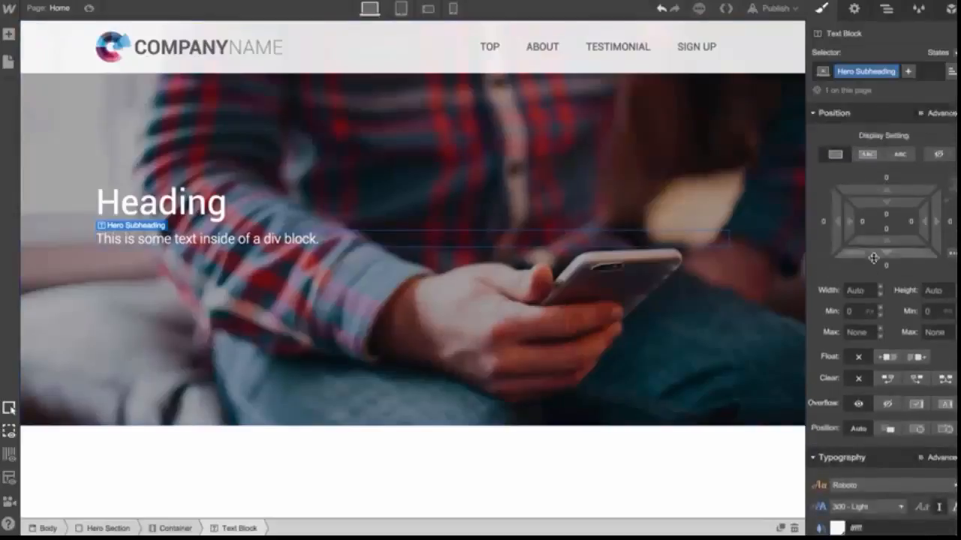
click(860, 290)
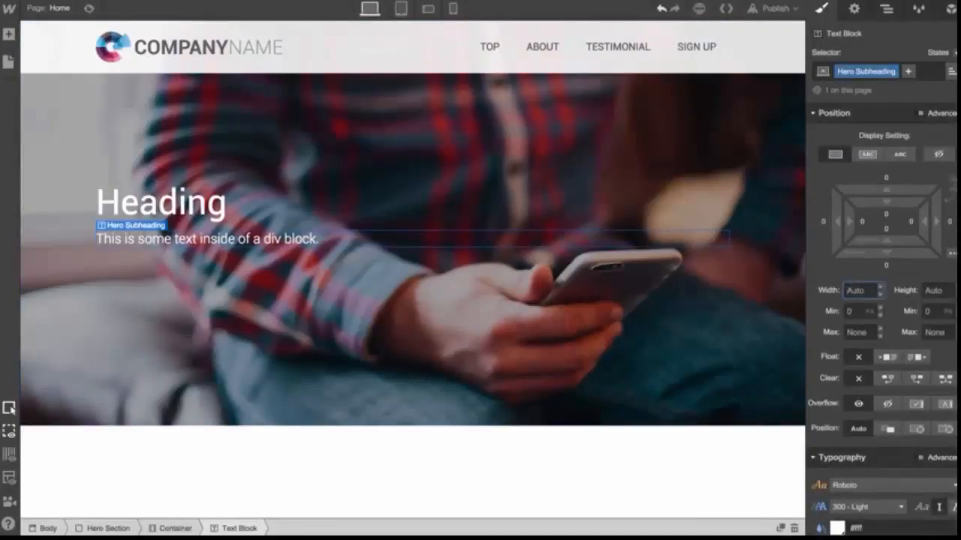
text(60%)
key(Return)
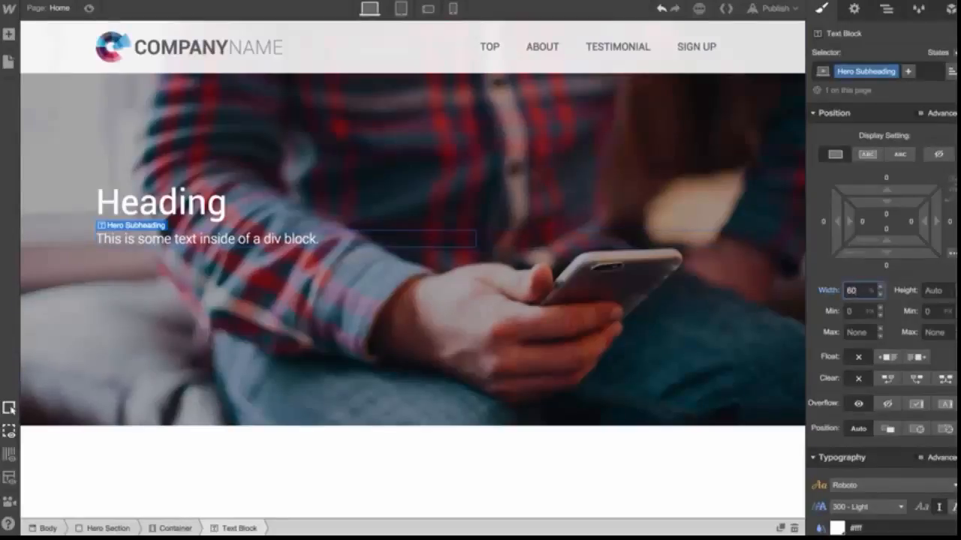
Add a Button element below the subheading inside the hero container
click(448, 272)
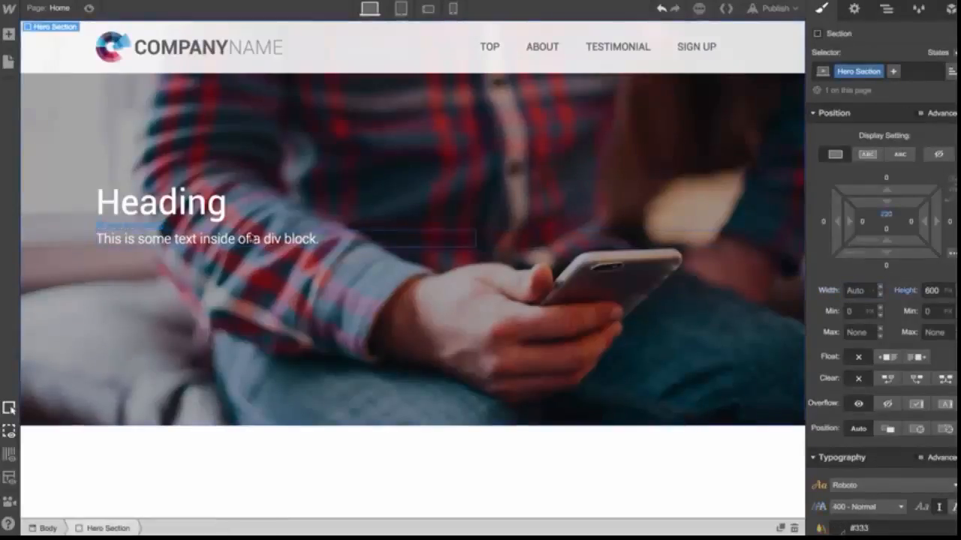
click(221, 242)
click(8, 33)
scroll(37, 203, down, 4)
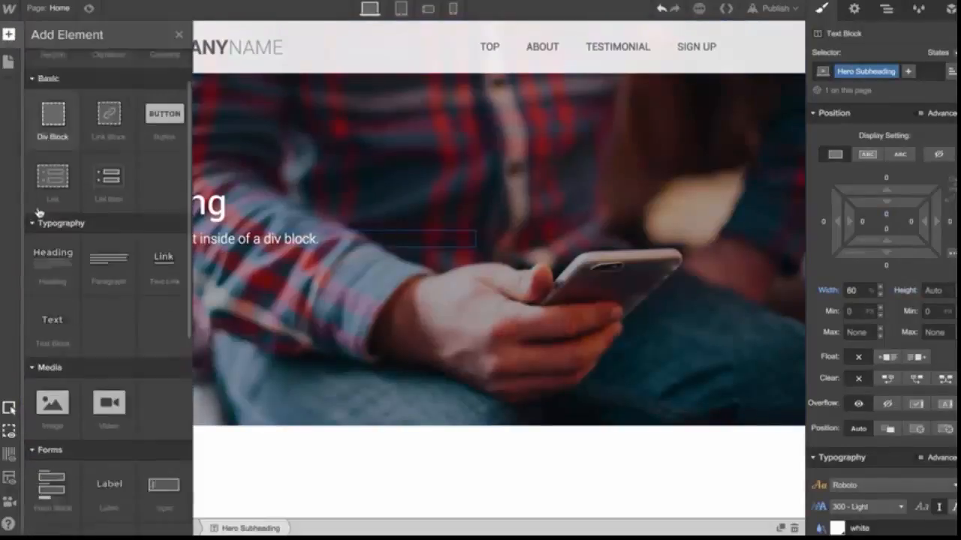
scroll(83, 218, up, 4)
drag(164, 178, 229, 252)
click(341, 301)
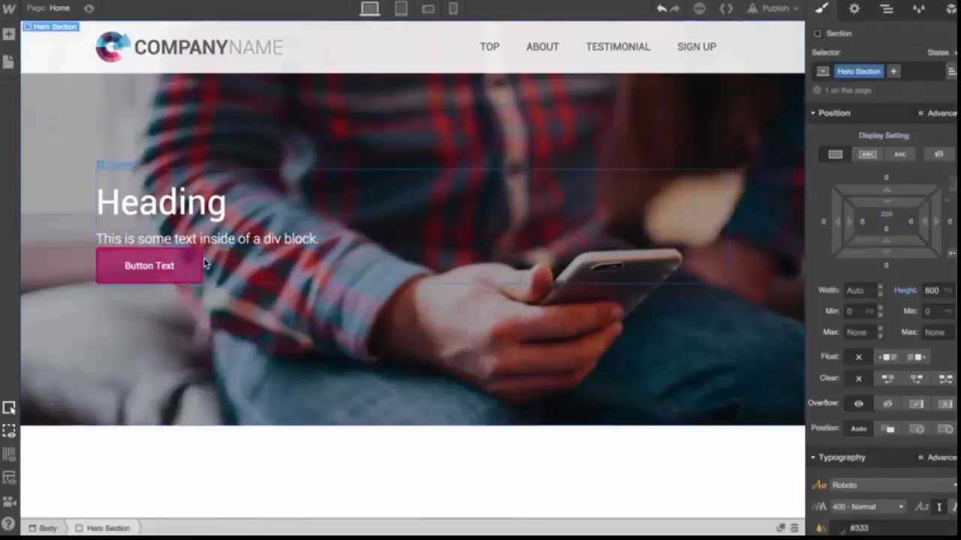
Inspect the button's background fill color, opacity and border settings
click(177, 268)
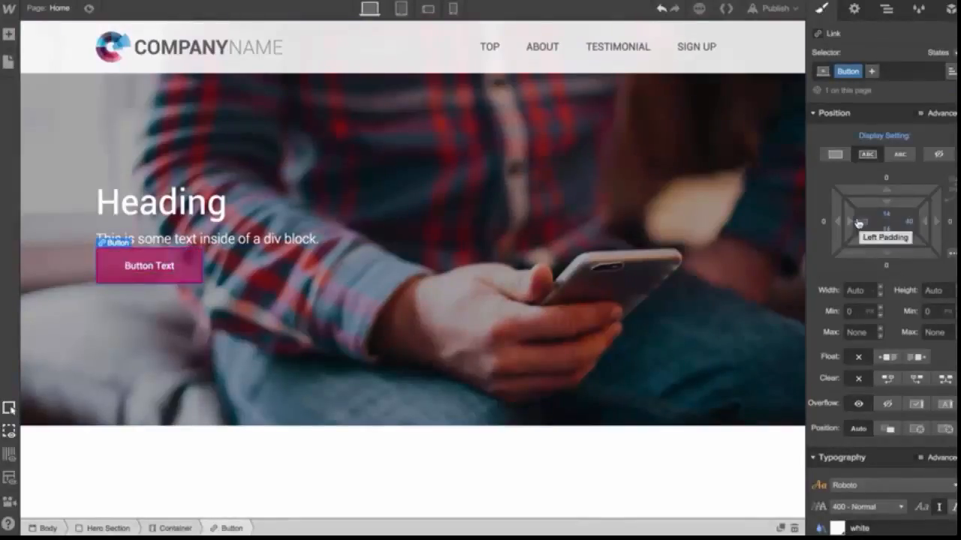
scroll(853, 224, down, 5)
scroll(853, 224, down, 3)
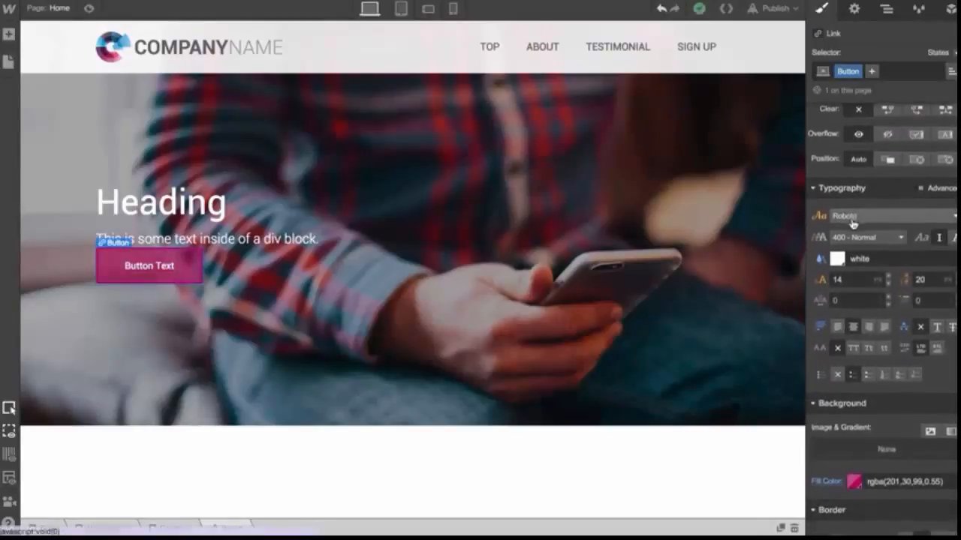
scroll(860, 266, down, 2)
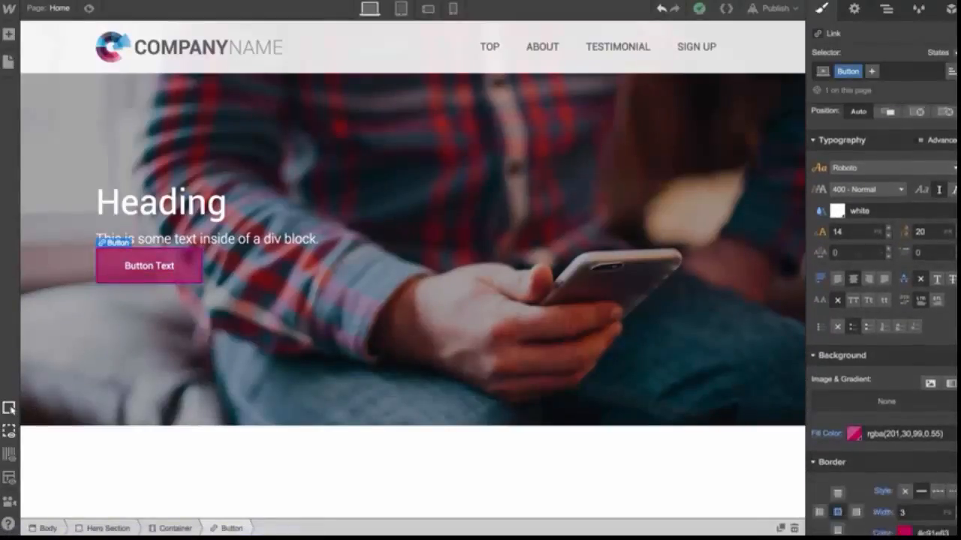
scroll(854, 276, down, 5)
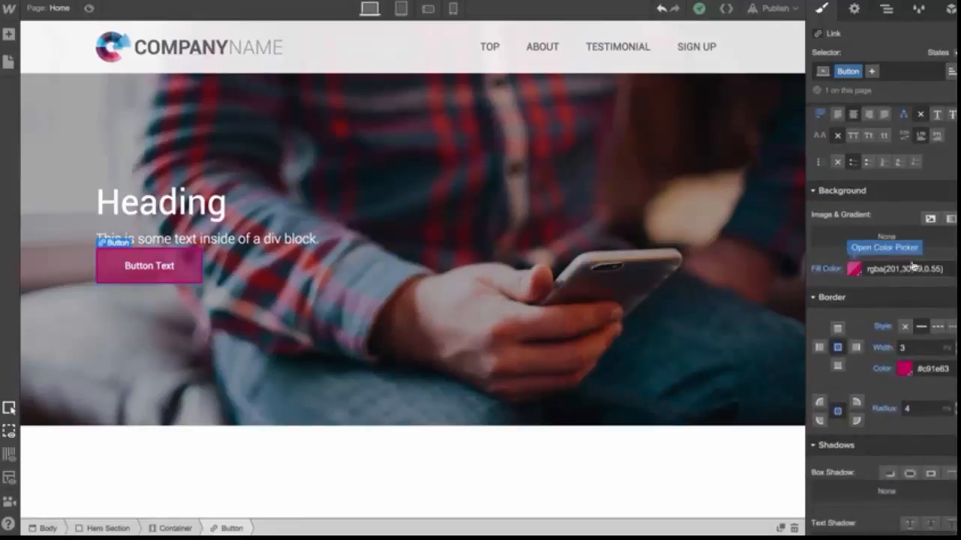
click(854, 270)
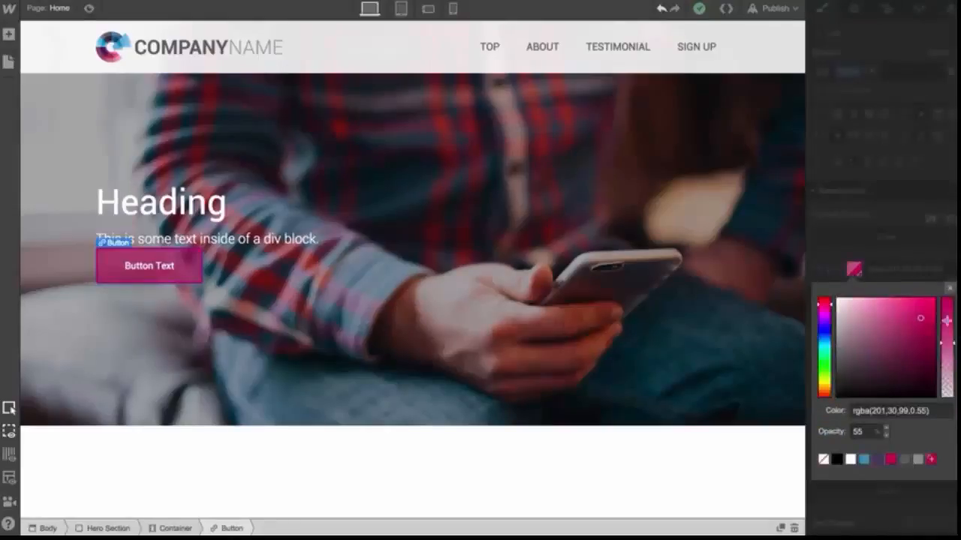
click(949, 289)
scroll(901, 332, down, 3)
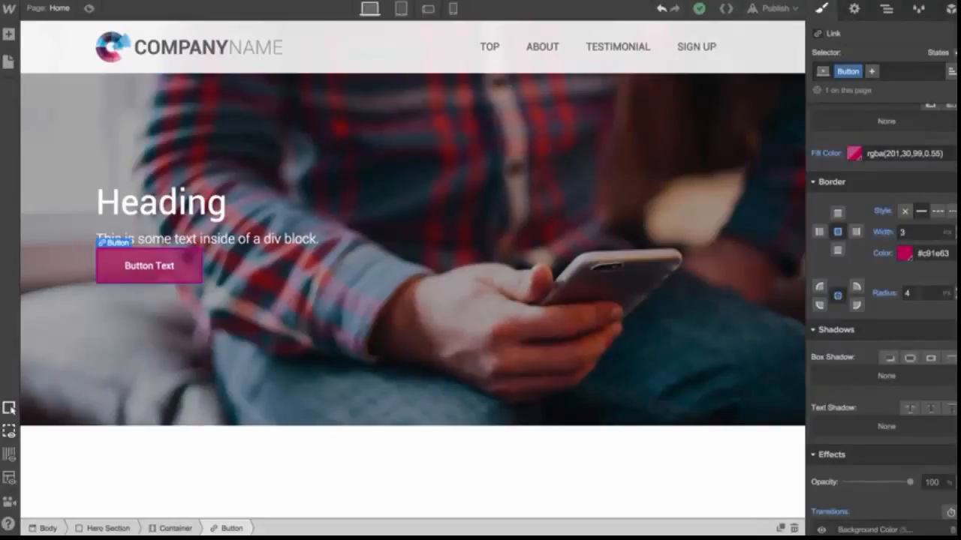
scroll(886, 337, down, 2)
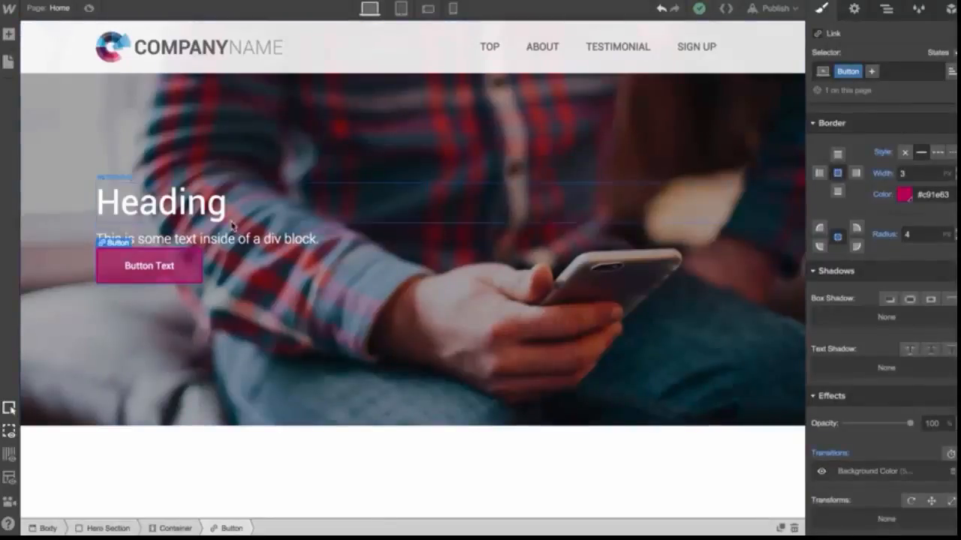
click(258, 266)
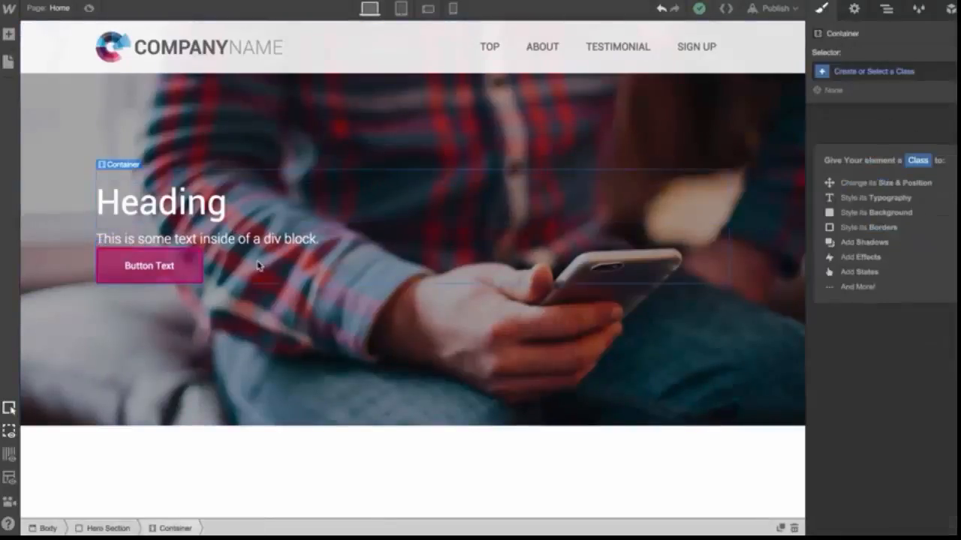
click(197, 272)
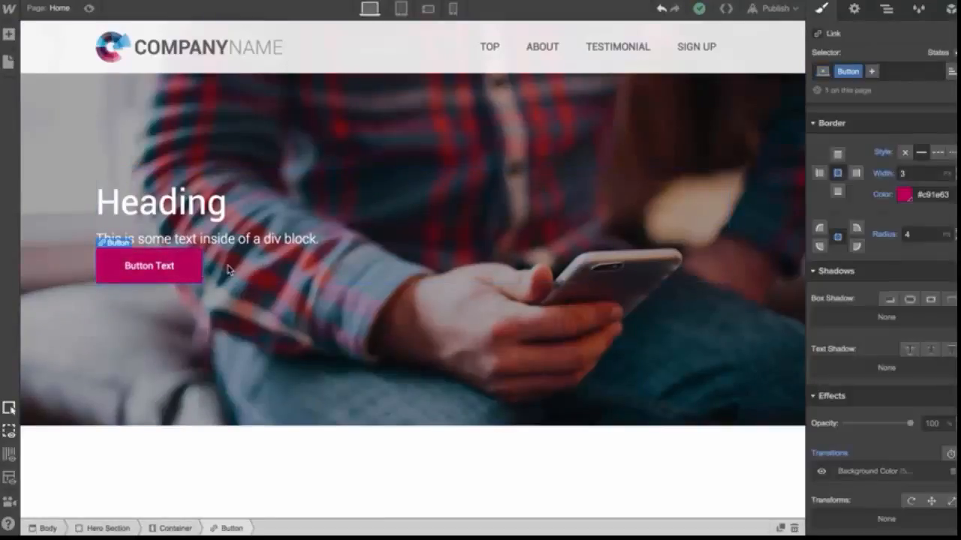
scroll(900, 225, up, 3)
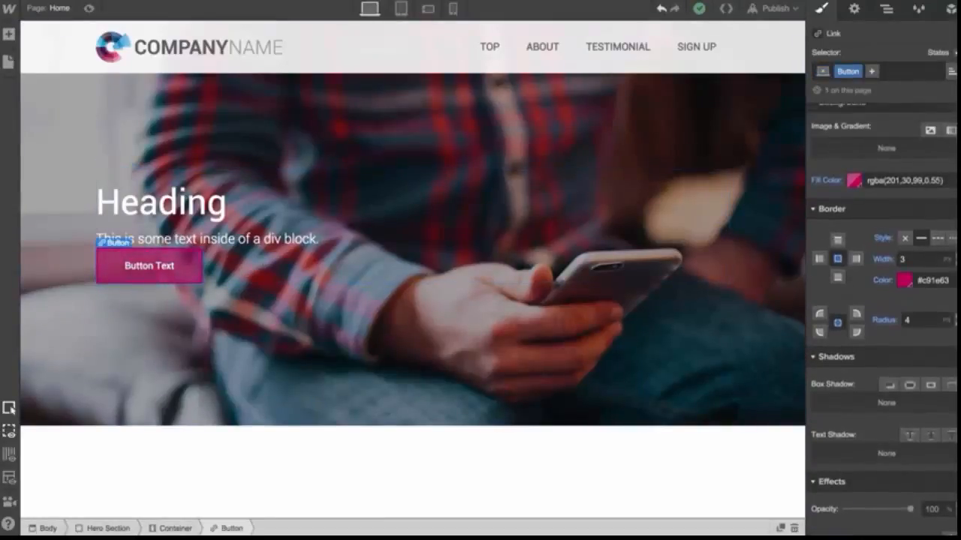
click(851, 186)
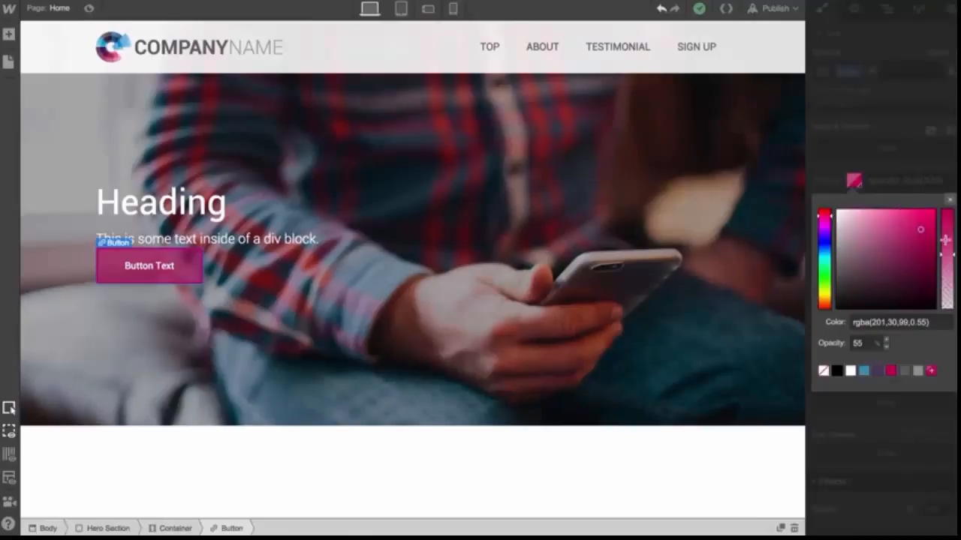
click(948, 200)
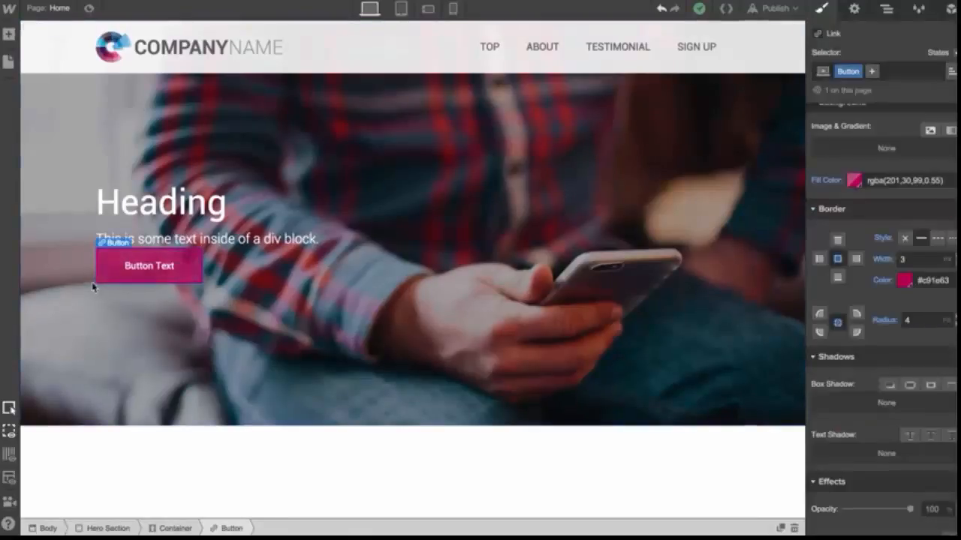
click(252, 284)
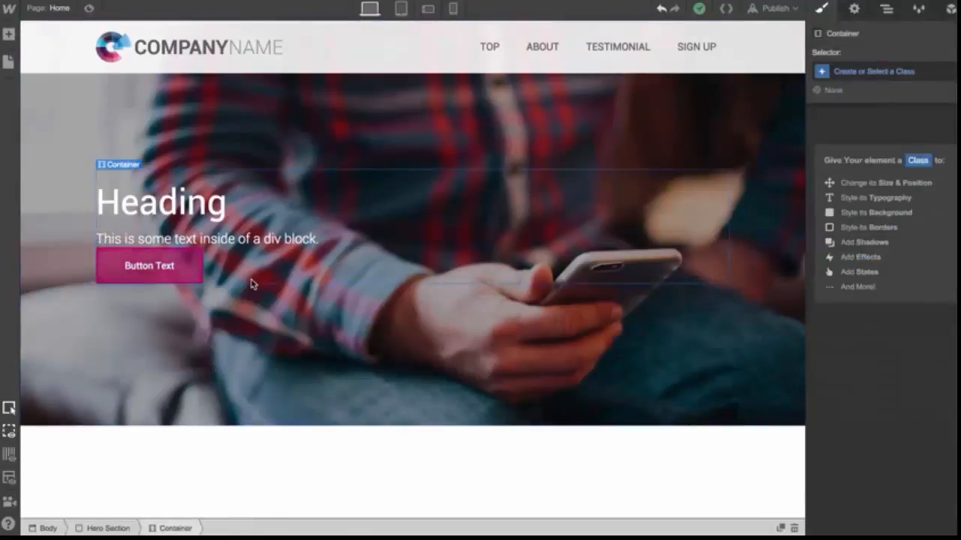
Give the Hero Subheading a bottom margin of about 60 px
click(235, 240)
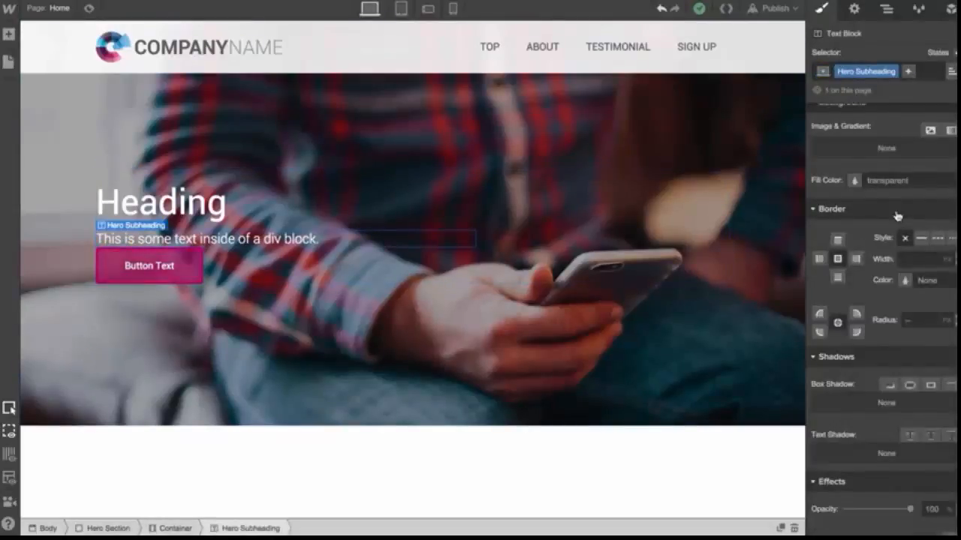
scroll(897, 215, up, 8)
scroll(897, 215, up, 1)
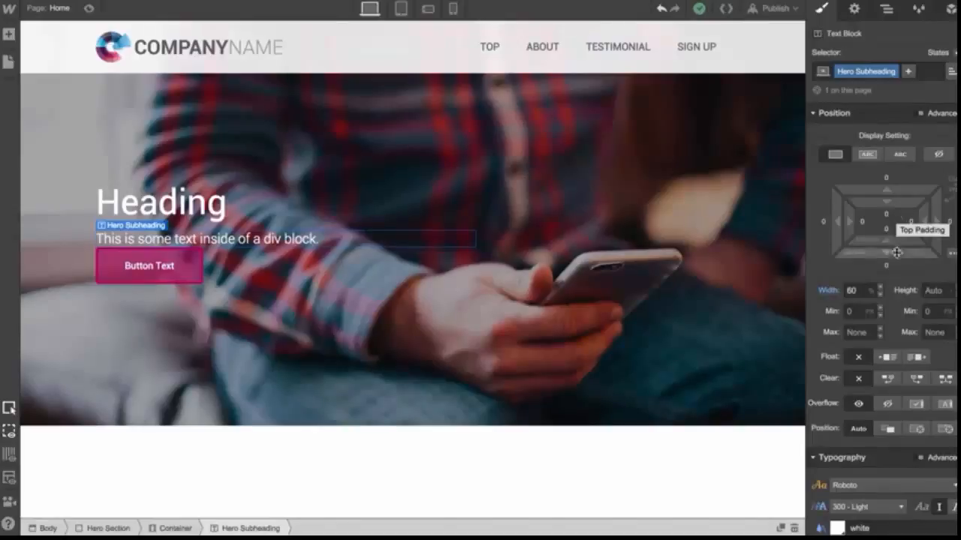
drag(887, 250, 889, 384)
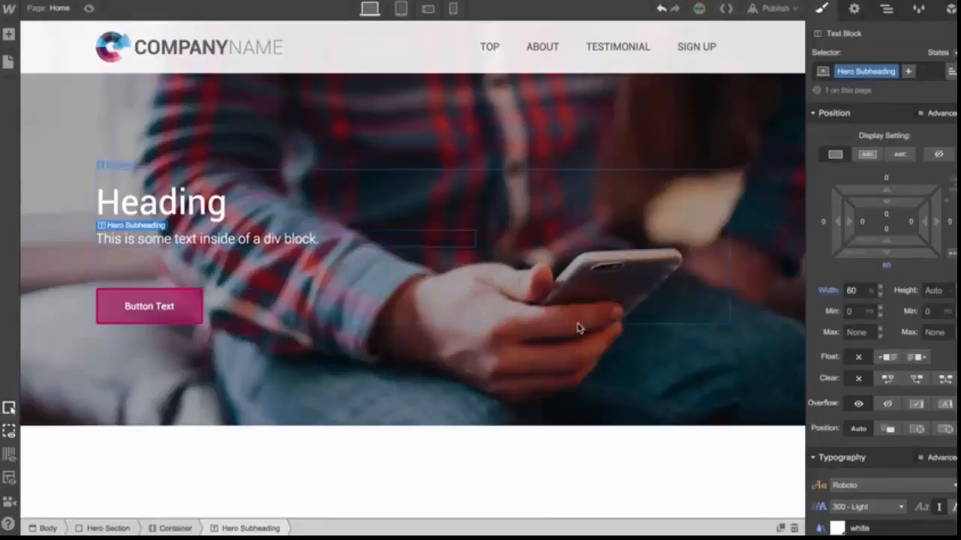
Add a new Section below the hero section and open its class selector
click(227, 355)
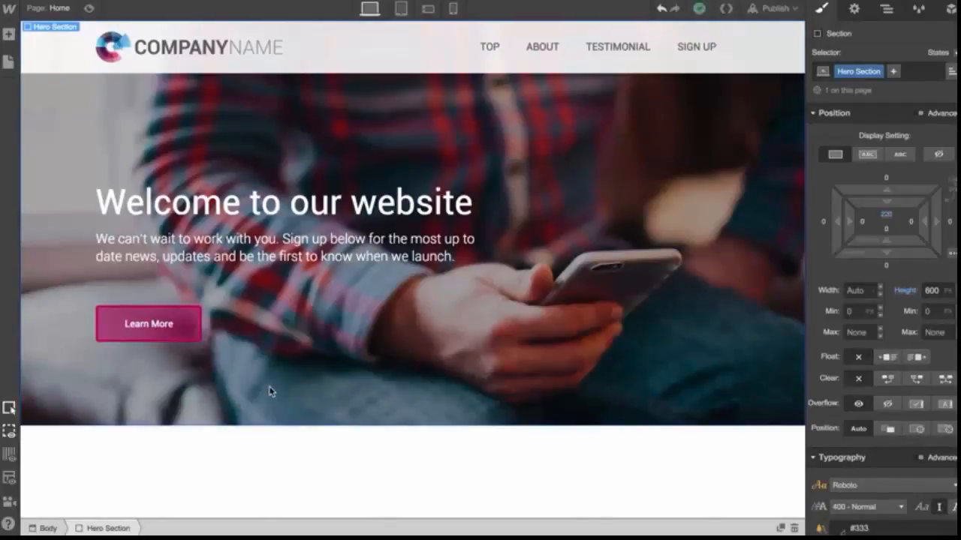
click(8, 34)
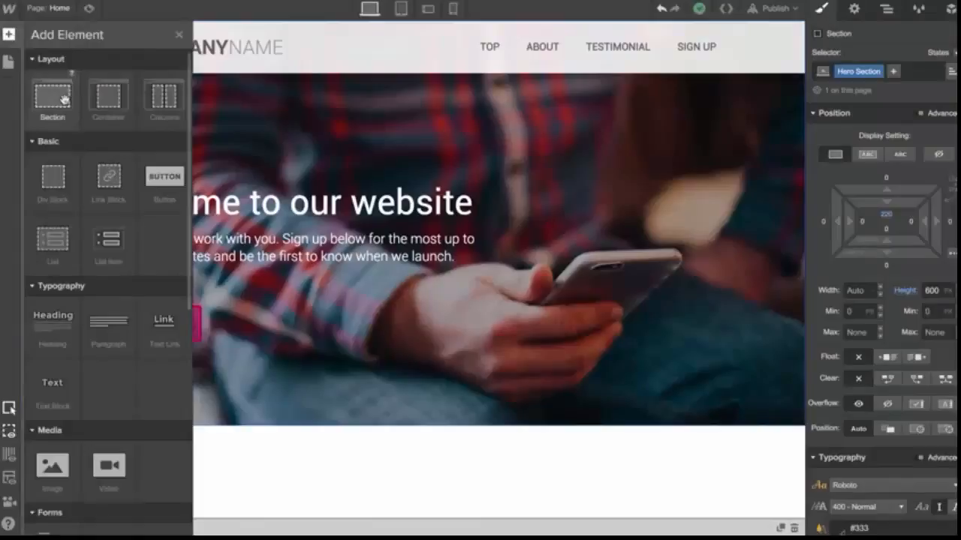
drag(64, 99, 201, 446)
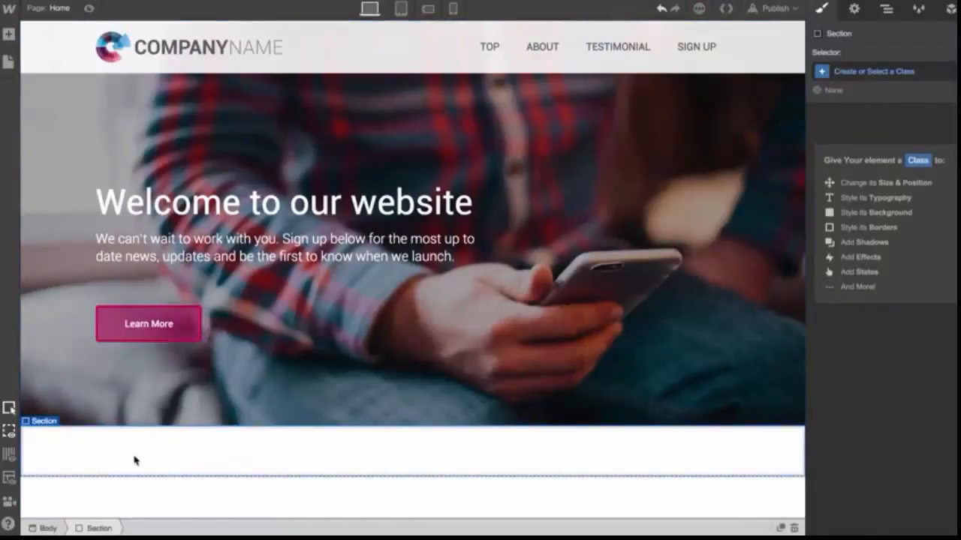
click(875, 72)
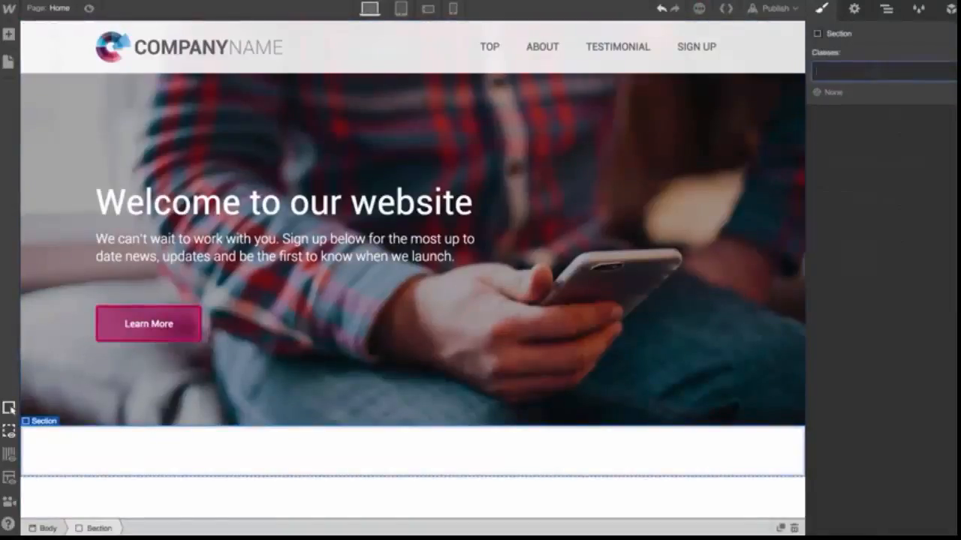
Give the new section a class named Main Section and set its top and bottom padding to about 70 px
text(Main Section)
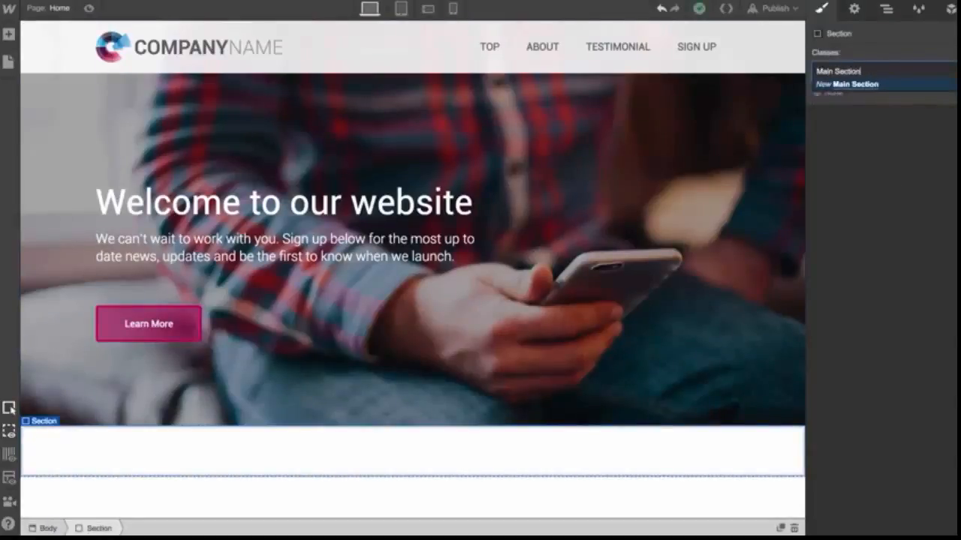
key(Return)
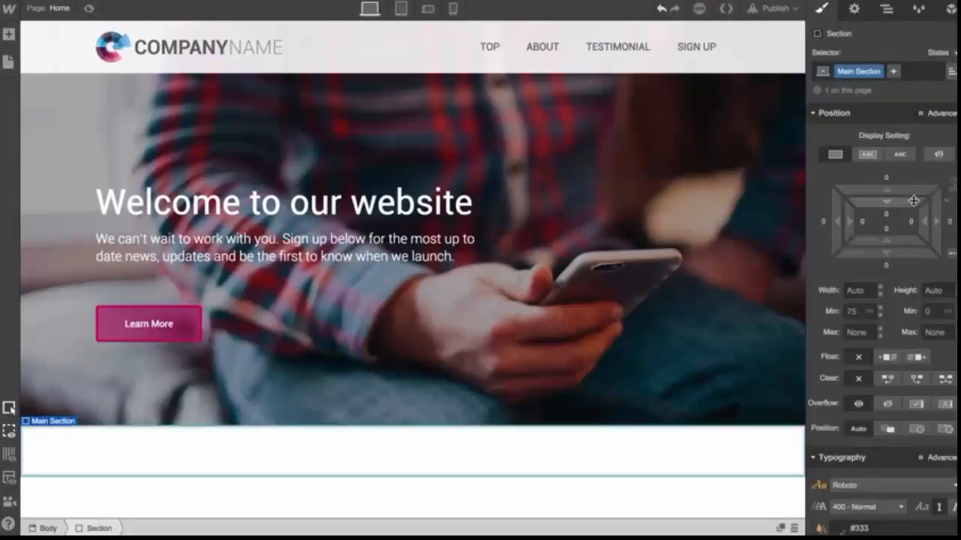
drag(913, 200, 901, 342)
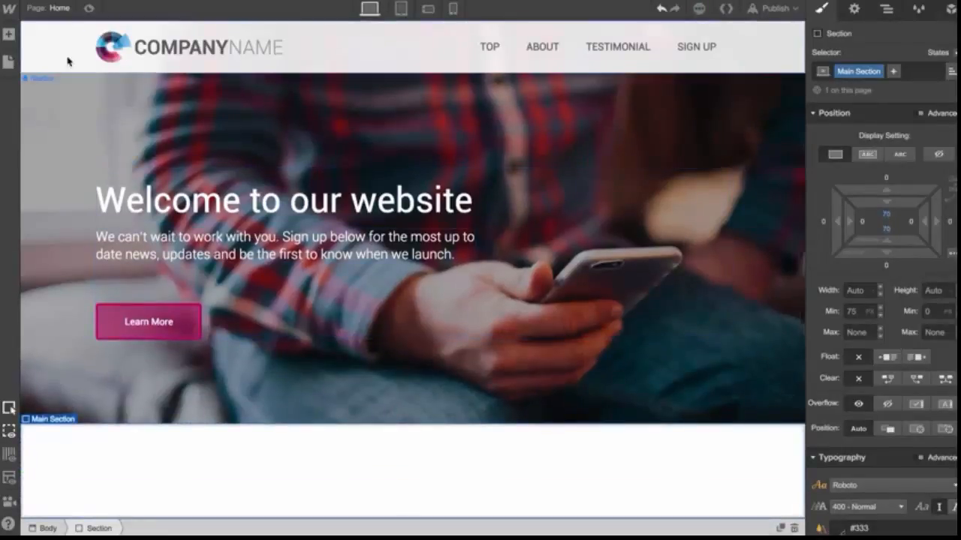
Add a Container element inside the Main Section
click(8, 35)
drag(106, 96, 380, 448)
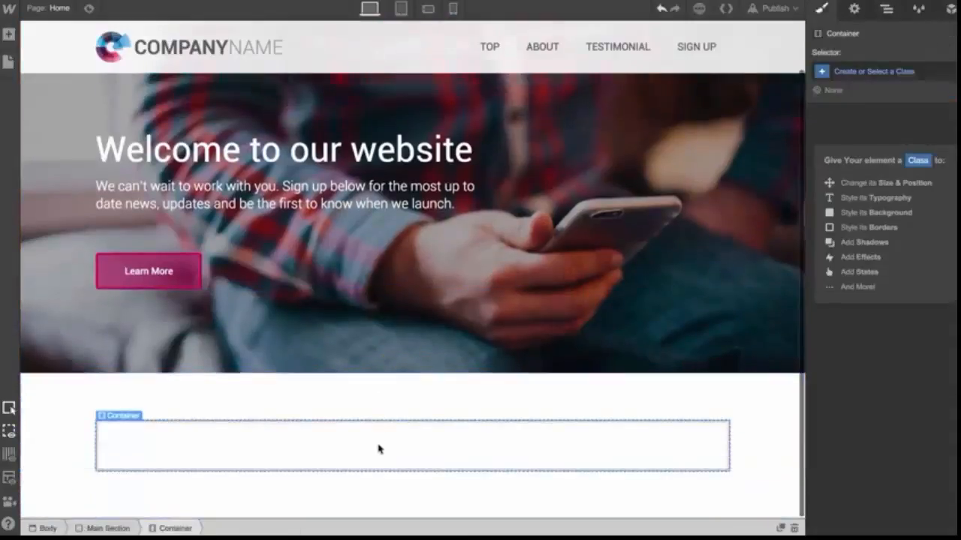
click(97, 400)
Add a heading inside the container and set it to H2
click(8, 35)
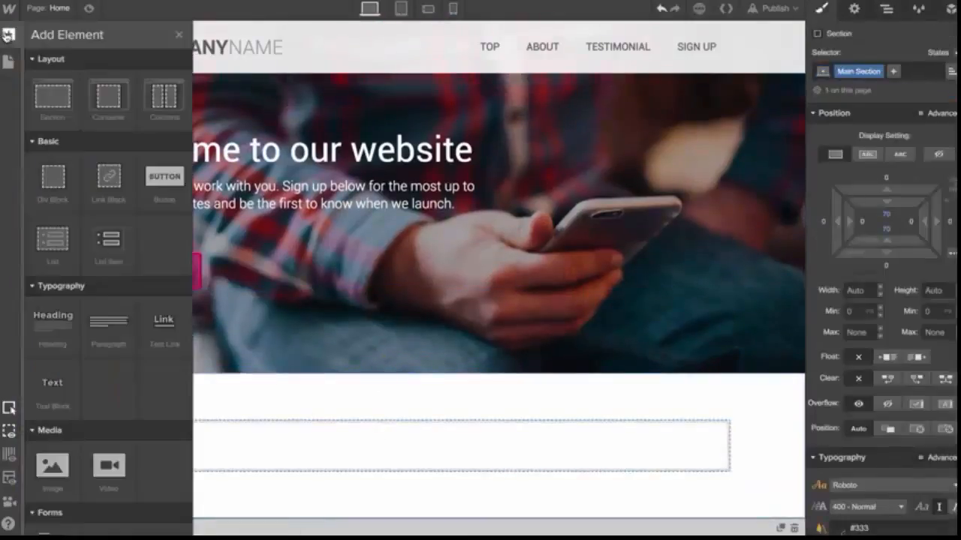
drag(63, 312, 210, 443)
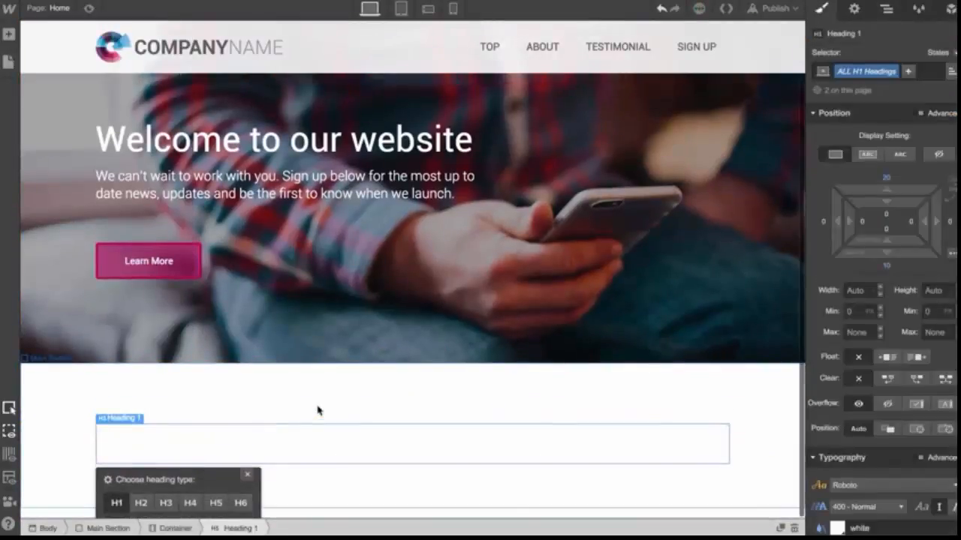
click(140, 503)
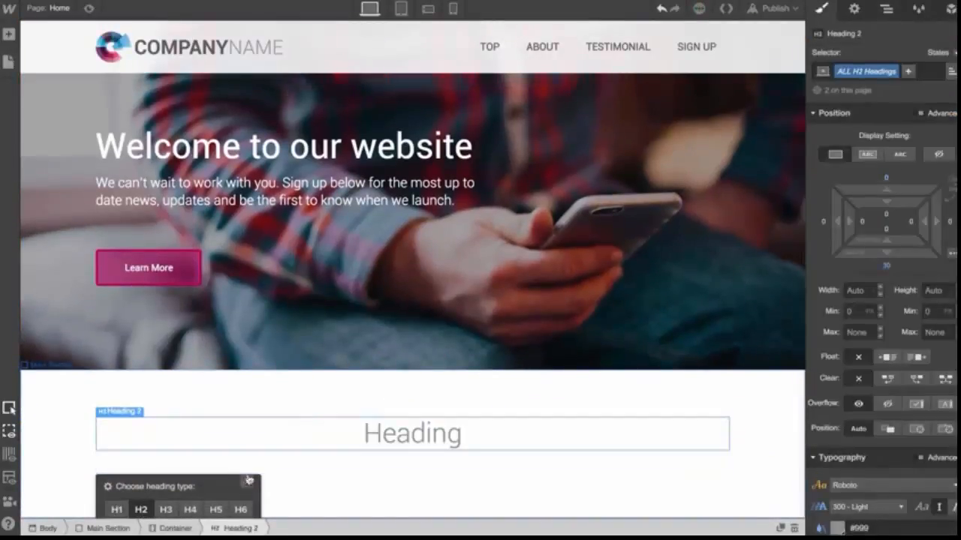
click(248, 481)
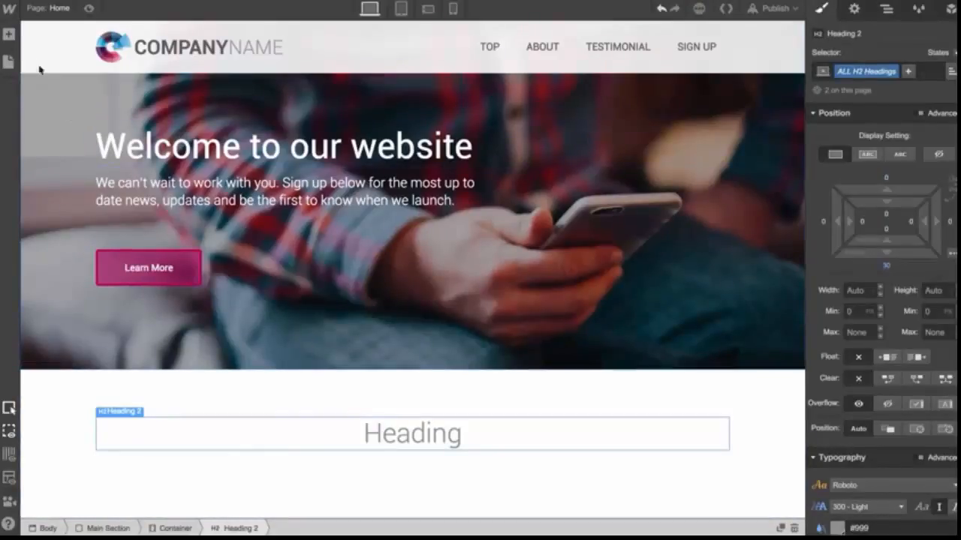
Add a two-column Columns element inside the container below the H2 heading
click(9, 35)
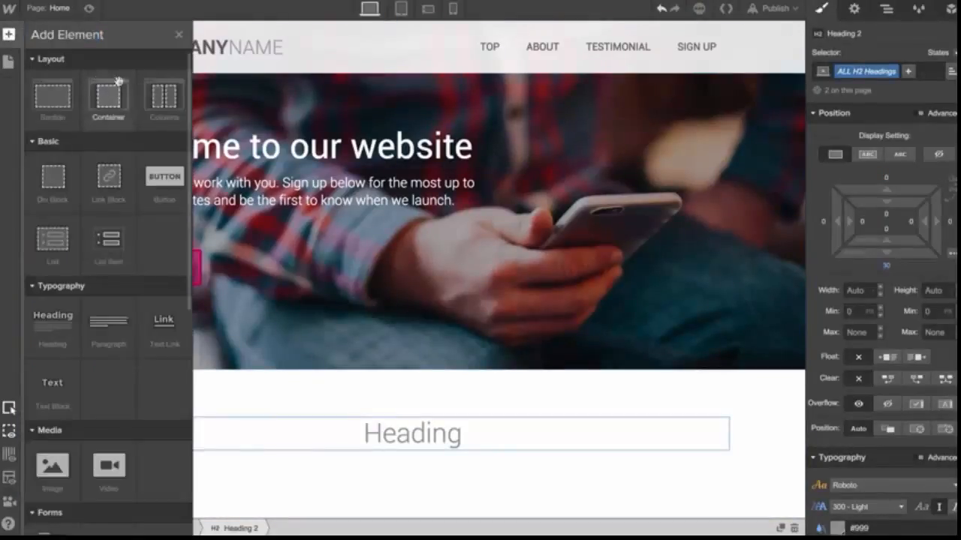
drag(162, 90, 357, 450)
scroll(480, 468, down, 1)
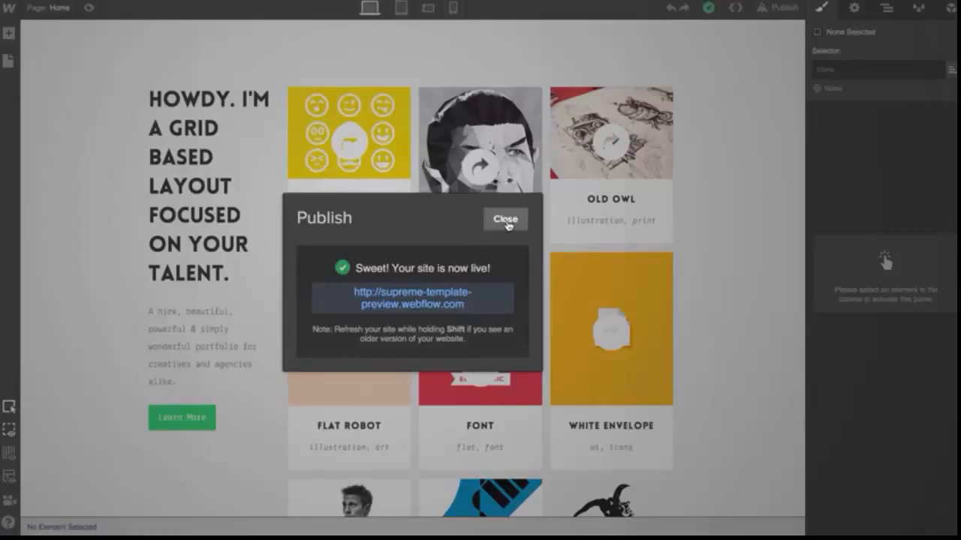
click(506, 218)
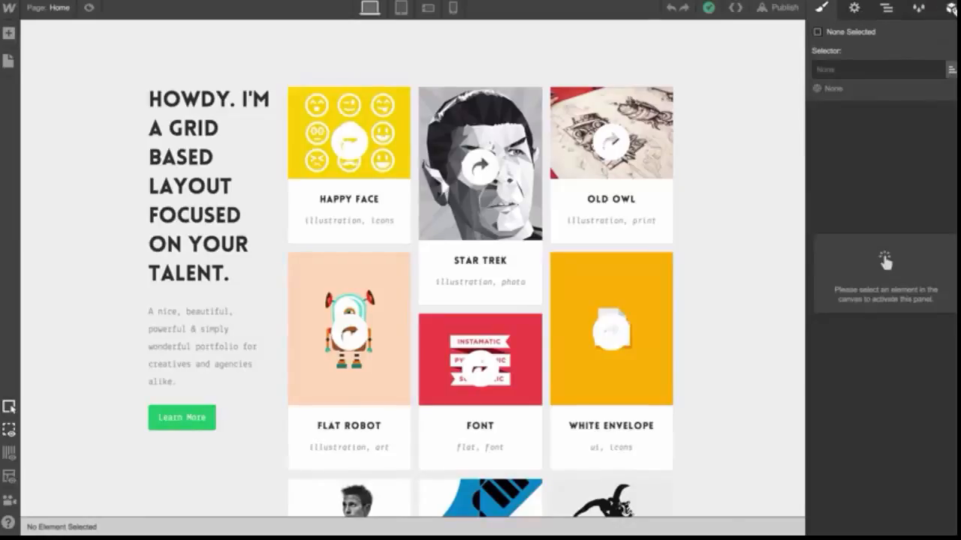
Browse the Settings, Navigator, Style Manager and Symbols panels of the portfolio project
click(852, 9)
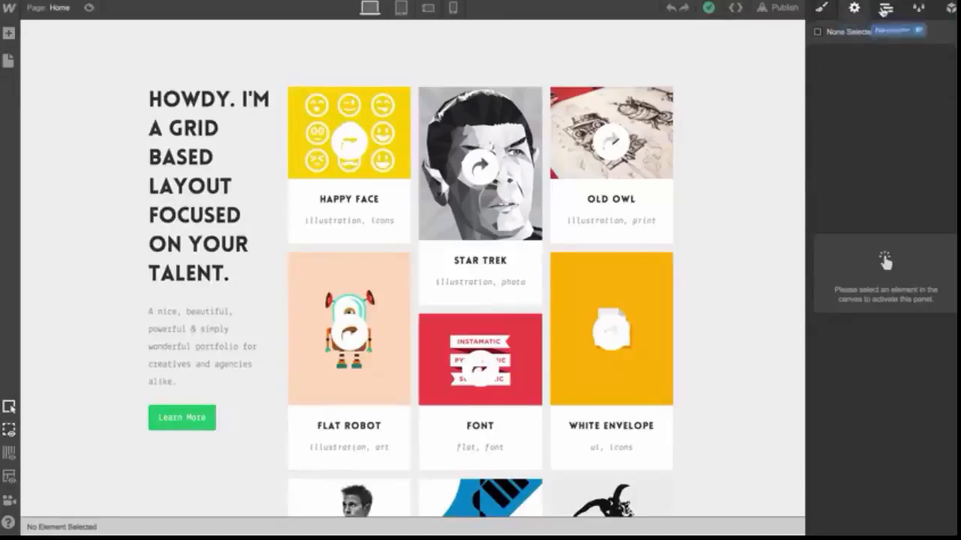
click(885, 9)
click(916, 9)
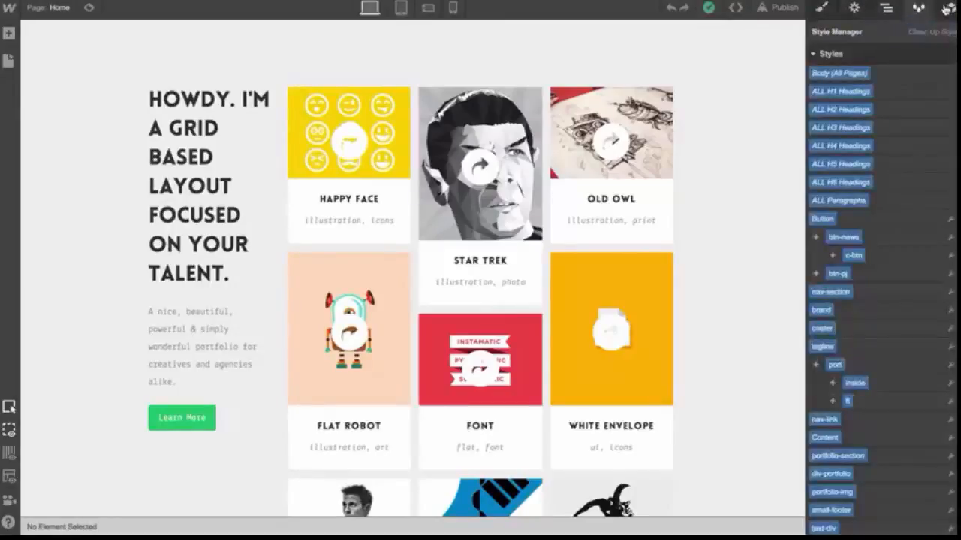
click(949, 9)
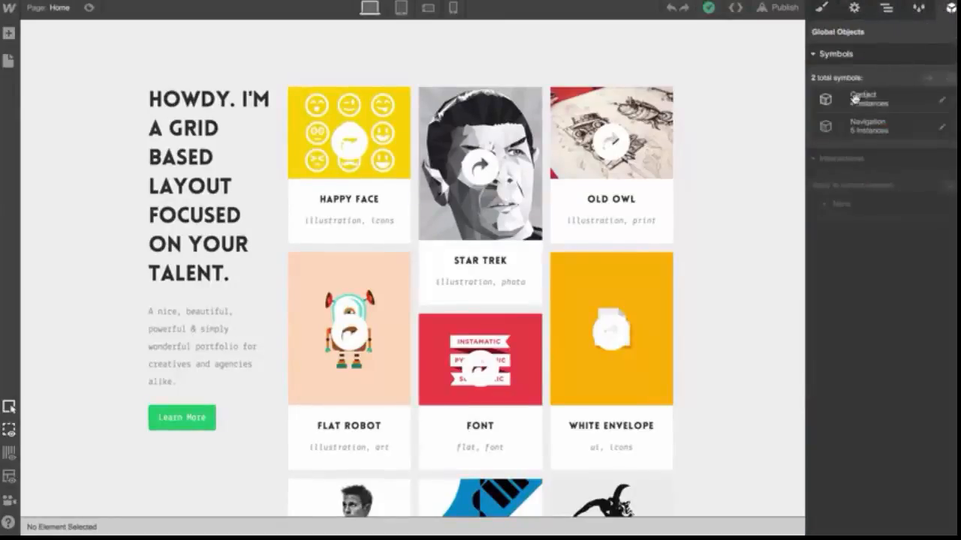
click(822, 7)
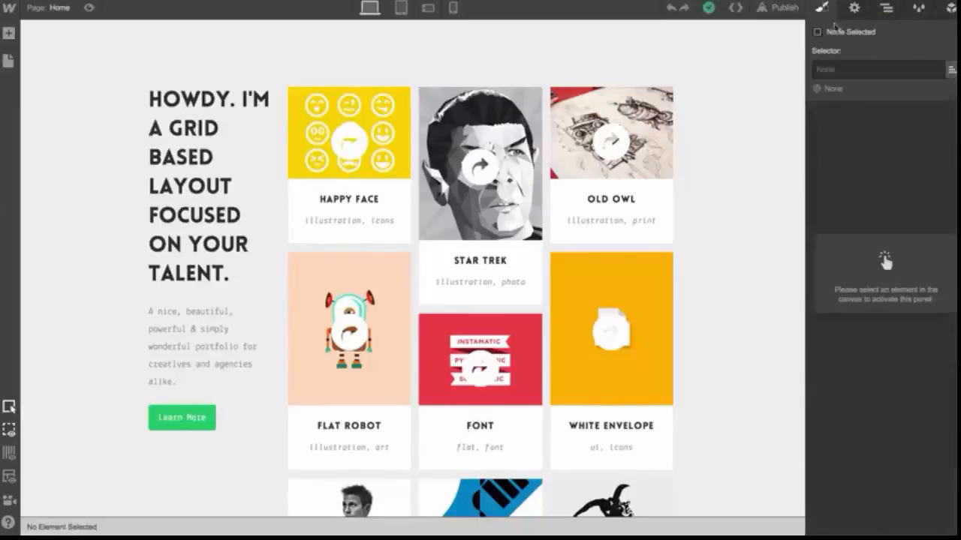
Select a portfolio tile's arrow icon and review its style properties
click(652, 142)
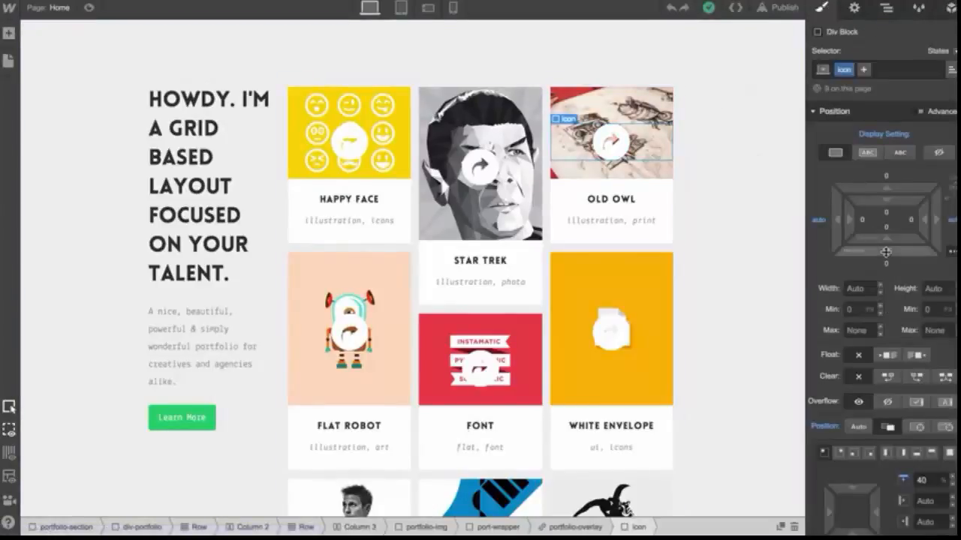
scroll(886, 256, down, 5)
scroll(886, 256, down, 9)
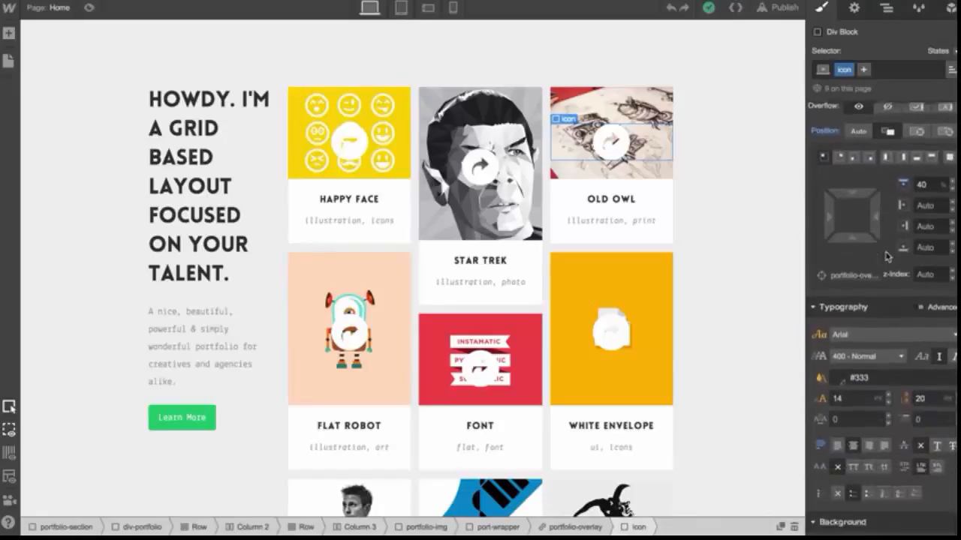
scroll(887, 256, down, 5)
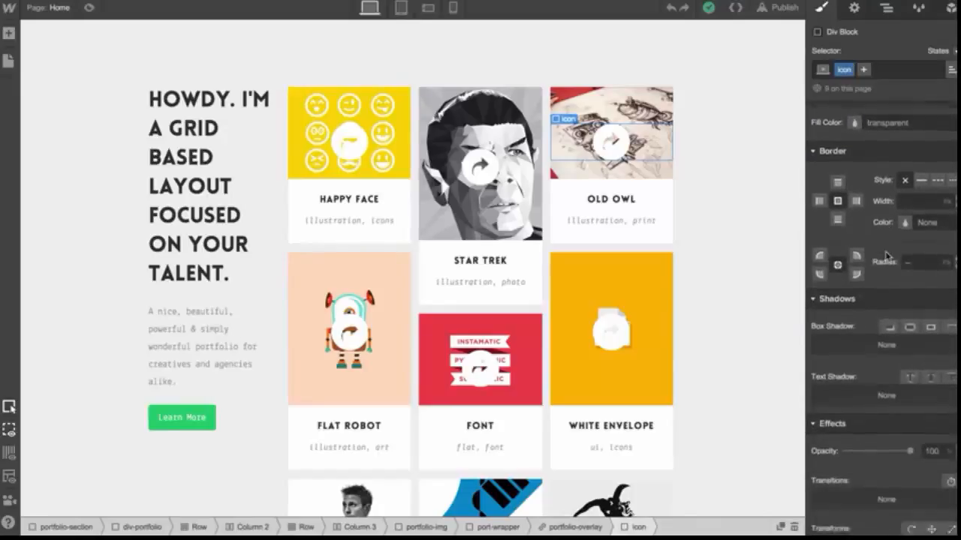
scroll(886, 256, up, 15)
scroll(887, 256, up, 2)
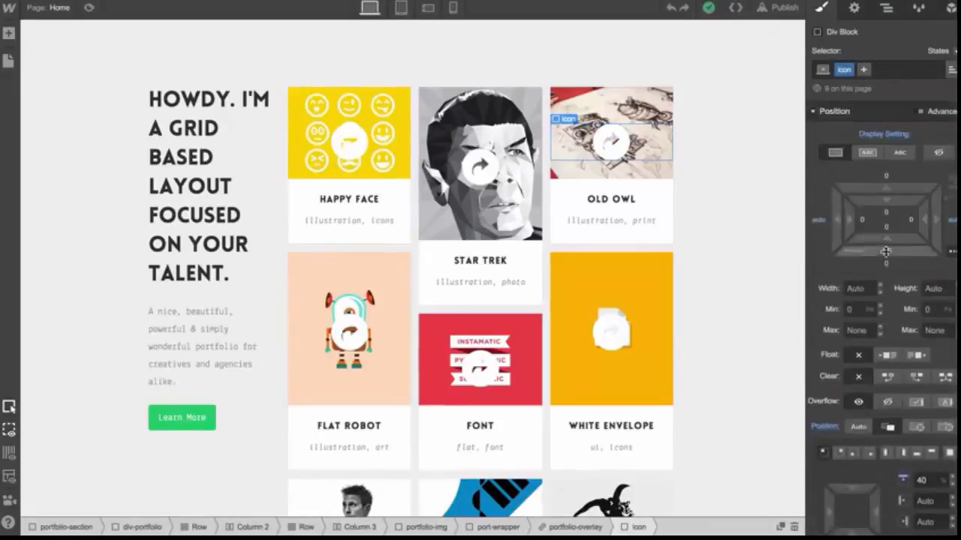
Inspect the element settings of the tile heading, arrow image, overlay link and Learn More button
click(854, 7)
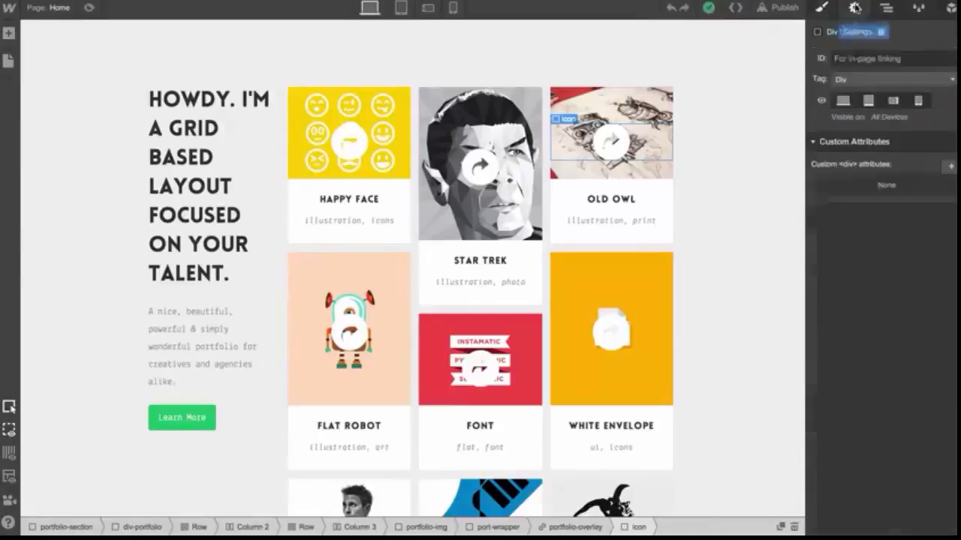
click(632, 199)
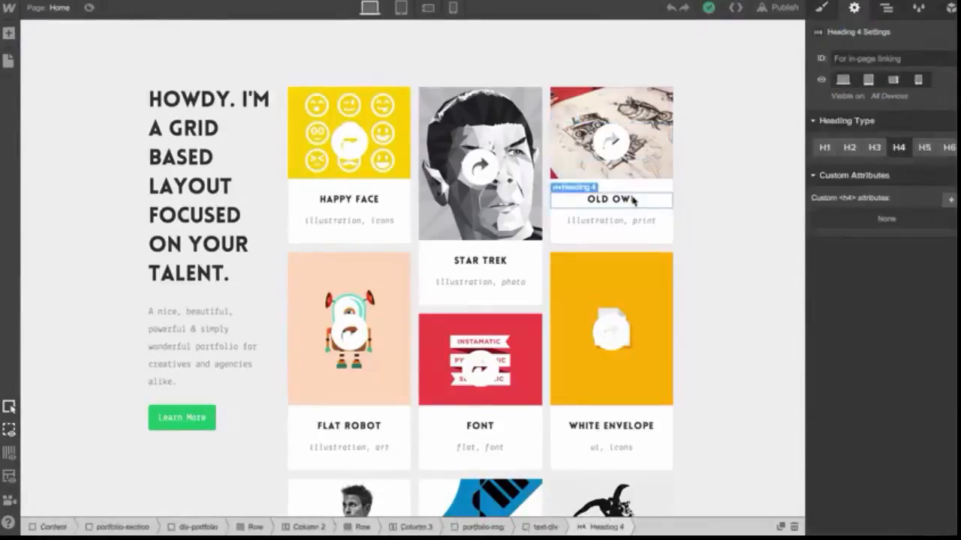
click(625, 152)
click(673, 148)
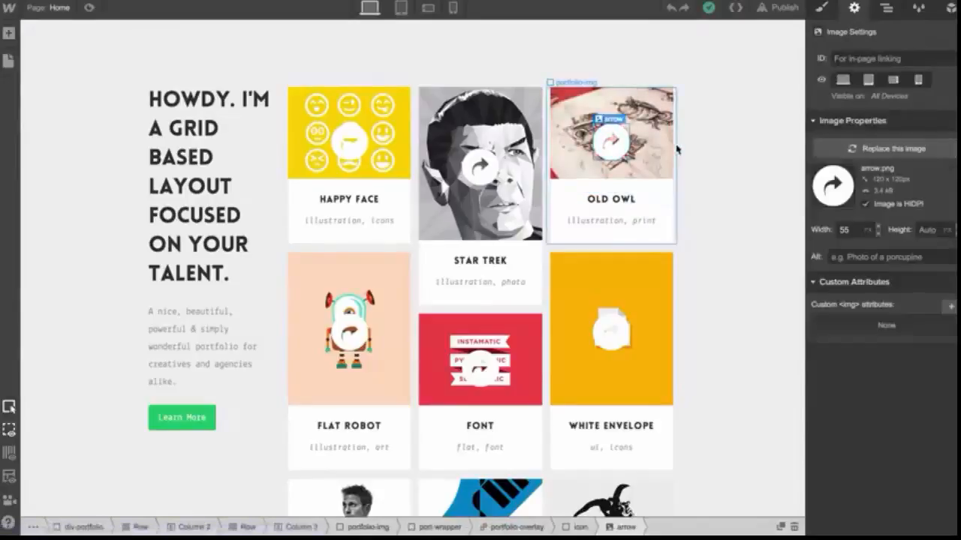
click(649, 264)
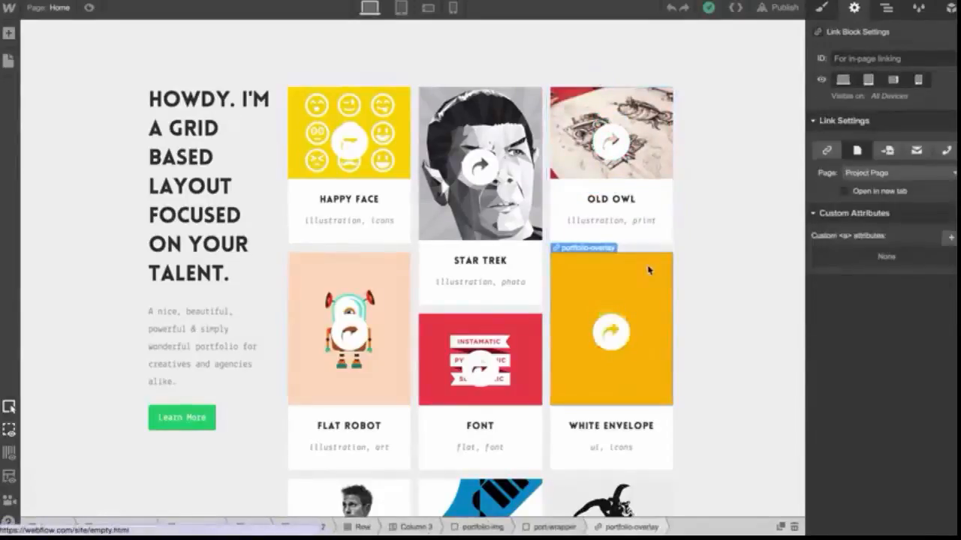
click(209, 420)
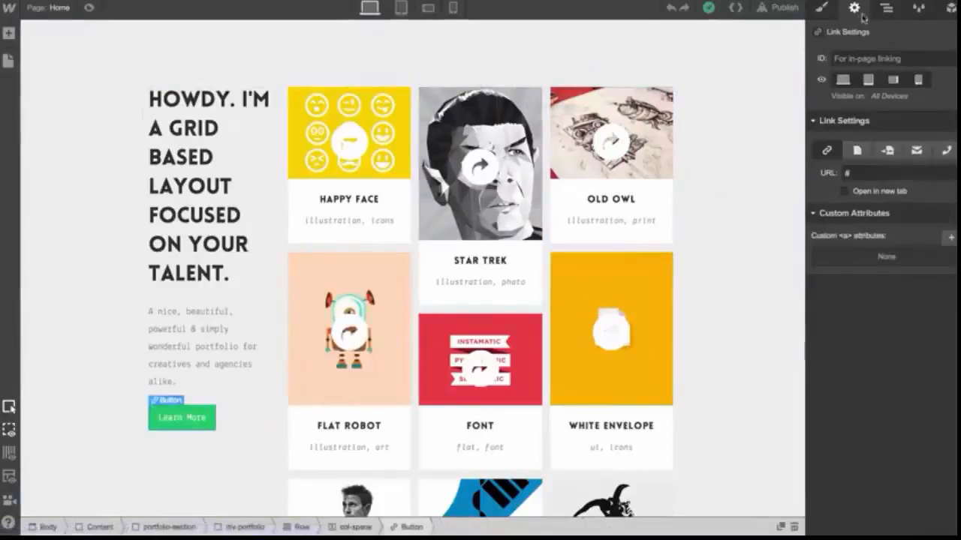
Move nav-section above portfolio-section in the Navigator tree
click(886, 9)
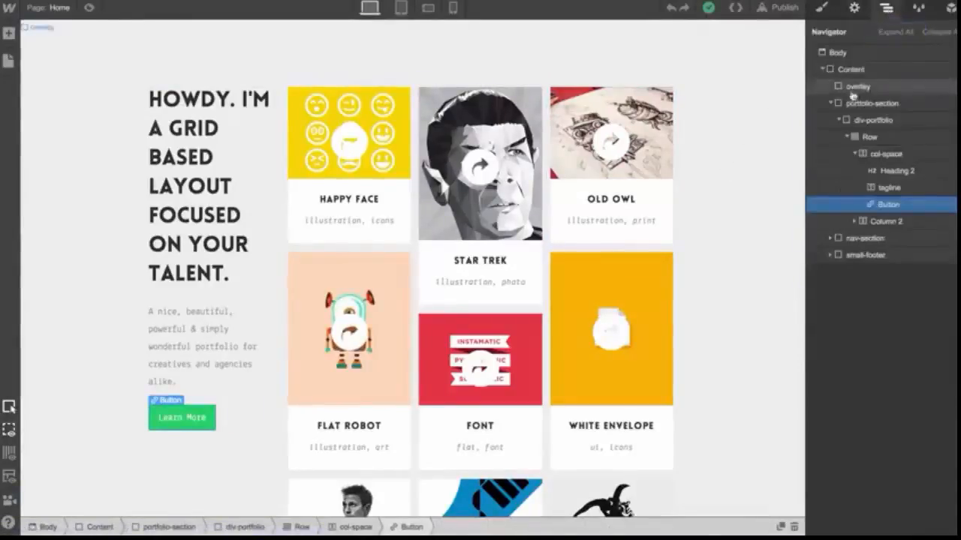
click(831, 103)
click(823, 69)
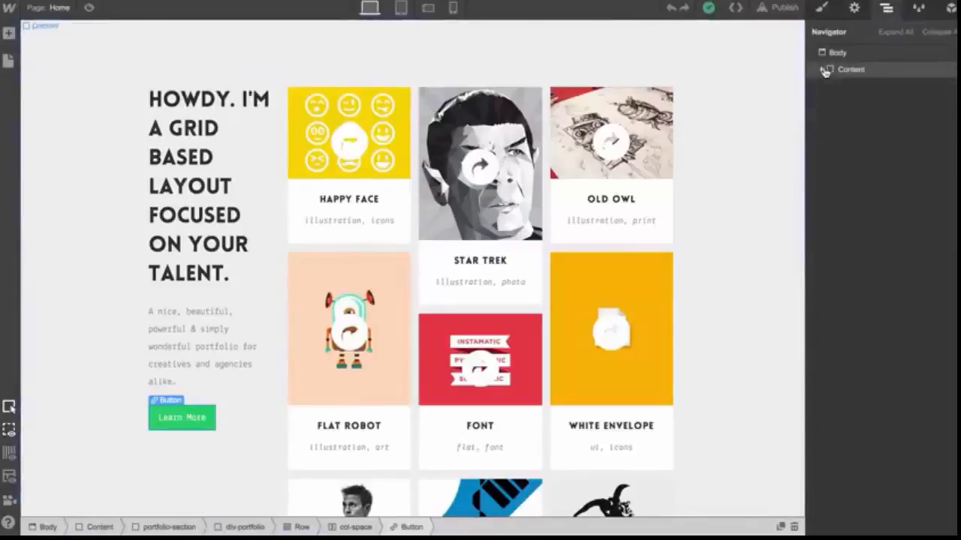
click(824, 69)
click(831, 104)
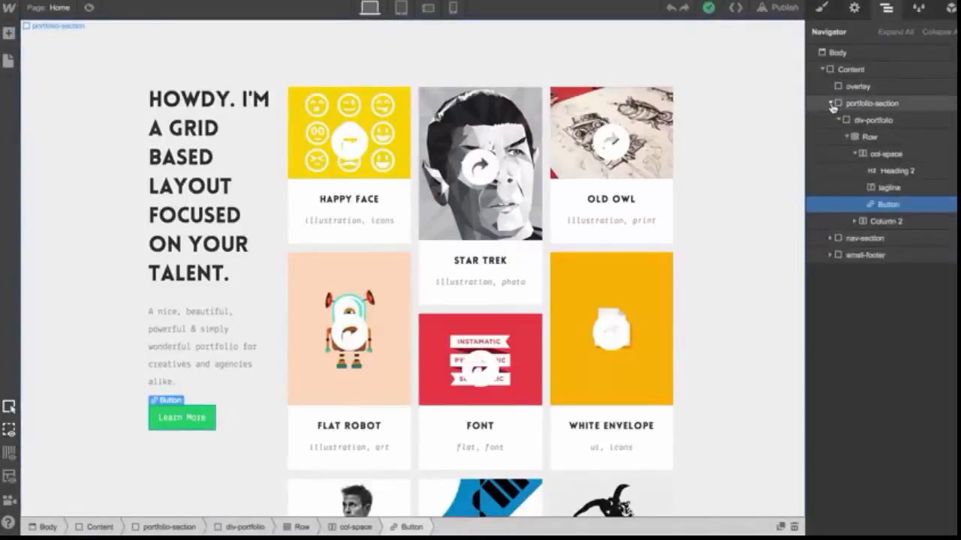
click(838, 120)
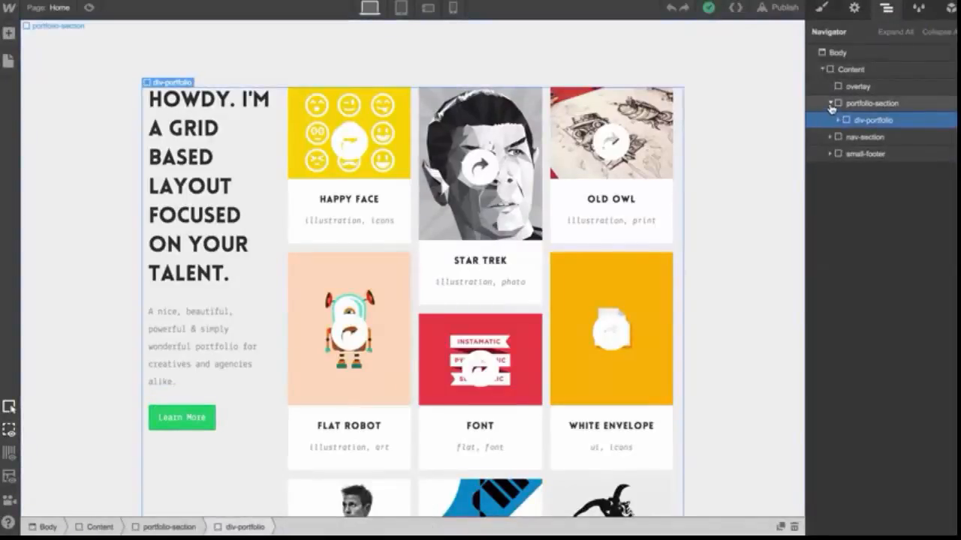
click(831, 103)
mouse_move(851, 121)
mouse_down()
mouse_move(852, 150)
mouse_move(855, 102)
mouse_move(863, 108)
mouse_up()
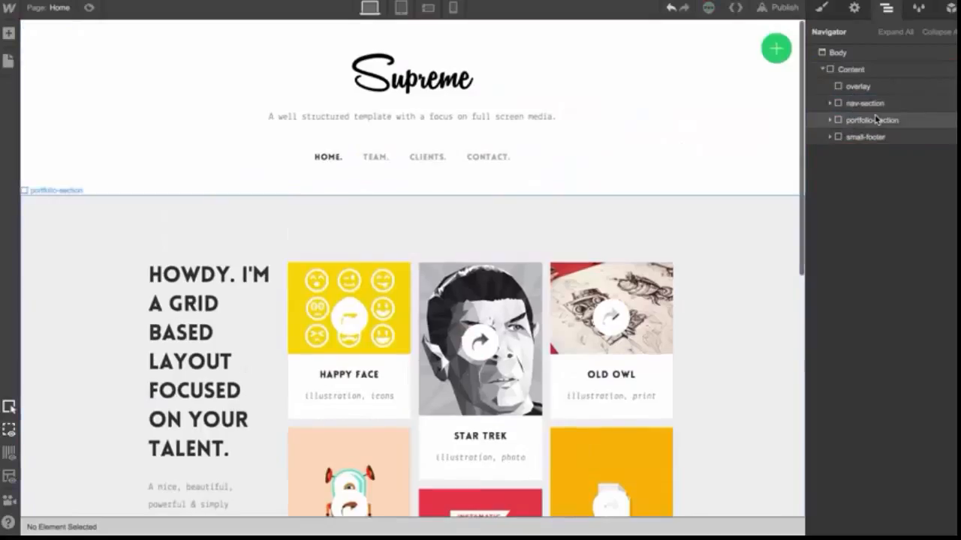
Review the class list in the Style Manager, open the img-port class name, and check the Symbols list
click(920, 7)
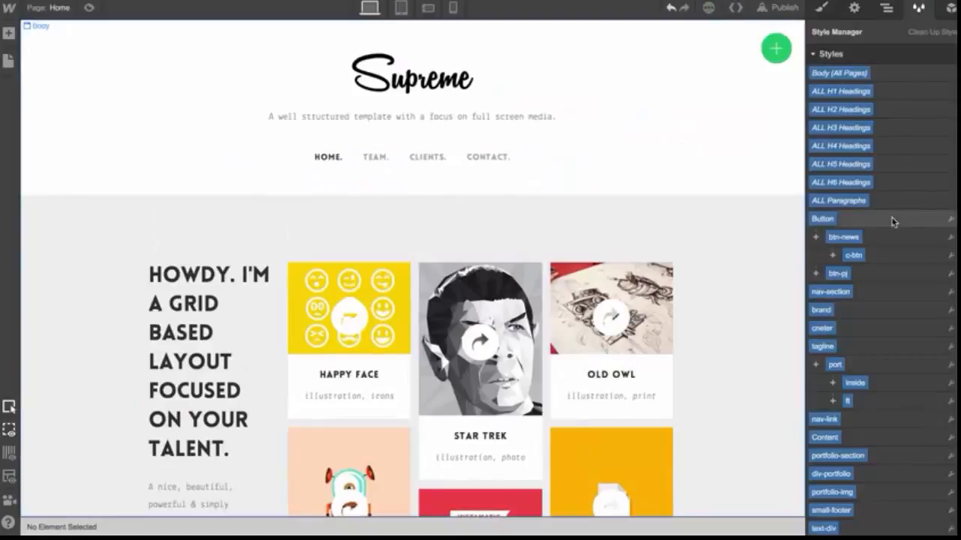
scroll(893, 217, down, 8)
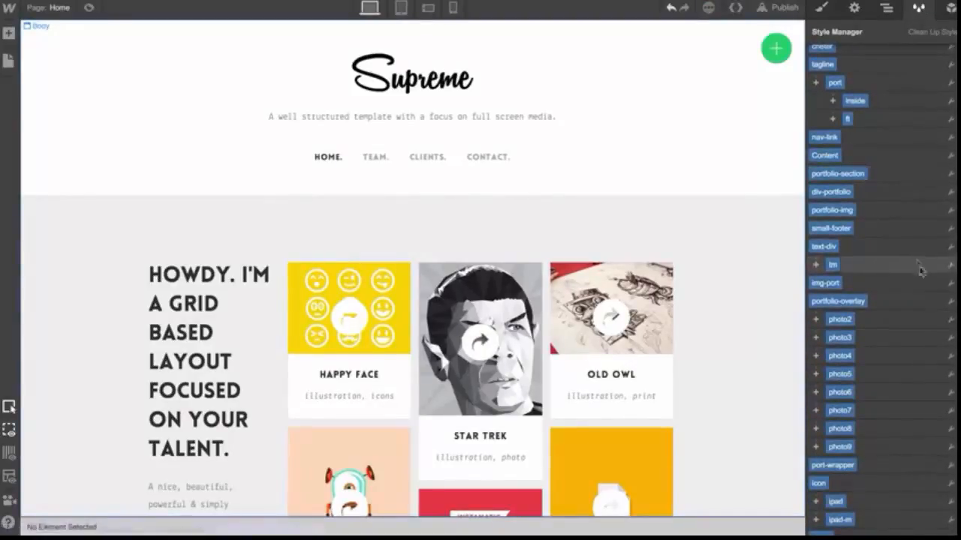
click(949, 281)
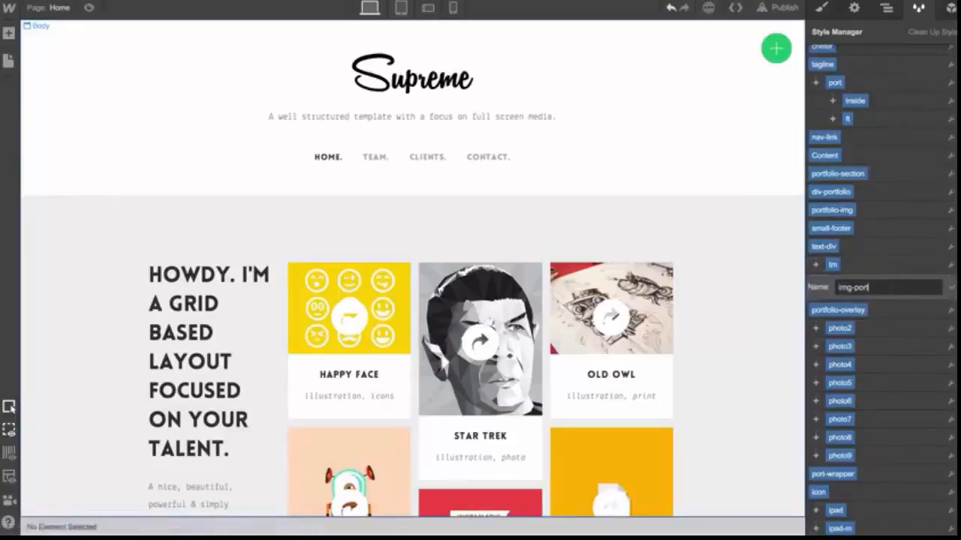
key(Return)
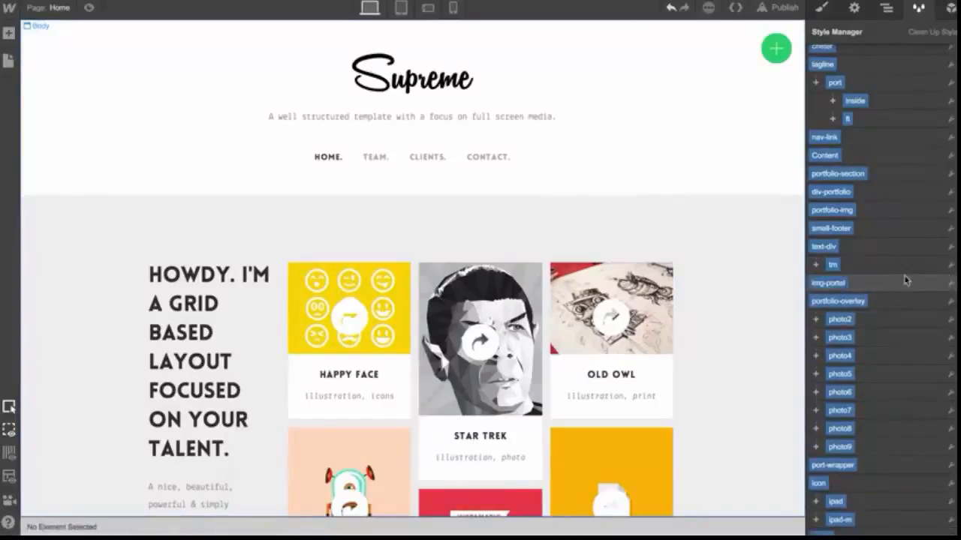
click(950, 7)
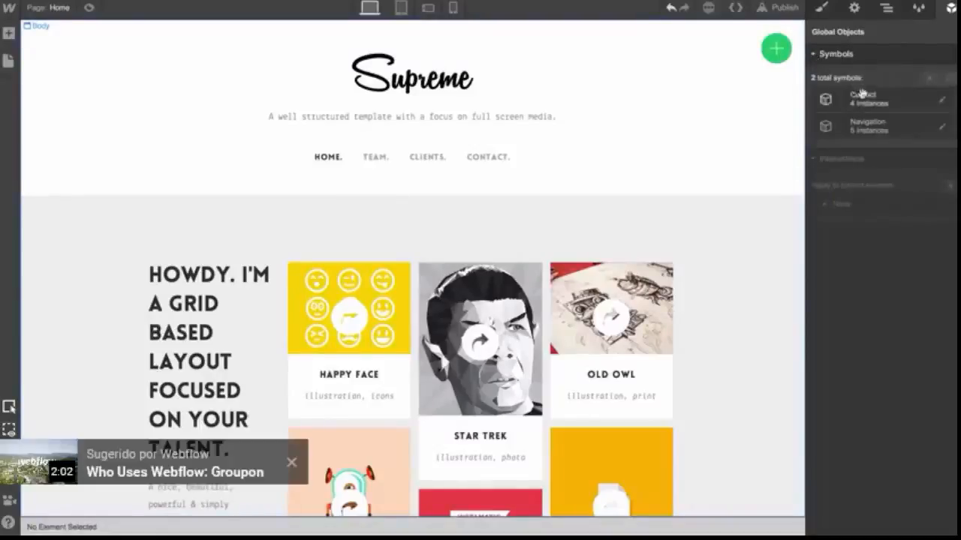
click(812, 56)
click(822, 9)
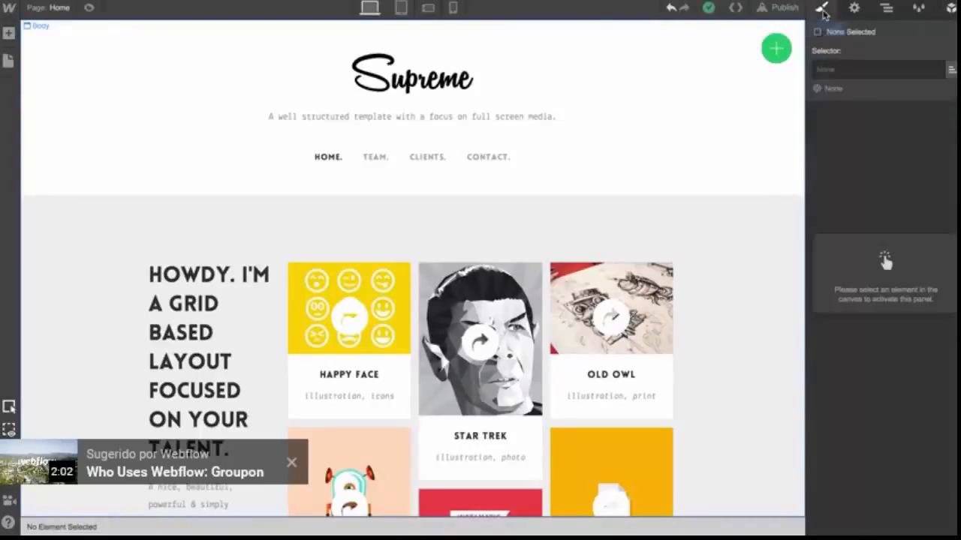
Scroll through the home page layout and open the Add Element panel to browse the available elements
scroll(697, 162, down, 4)
scroll(697, 162, down, 3)
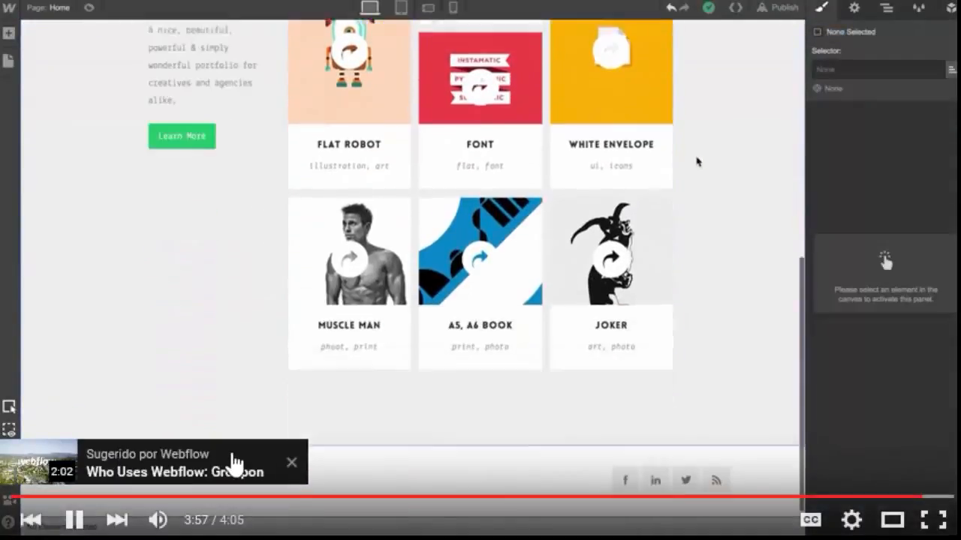
scroll(697, 161, up, 7)
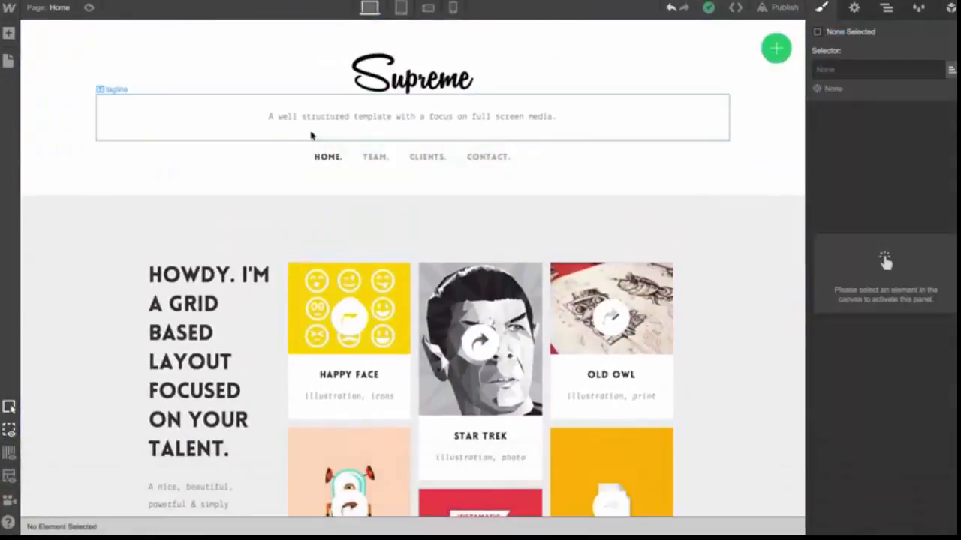
click(9, 34)
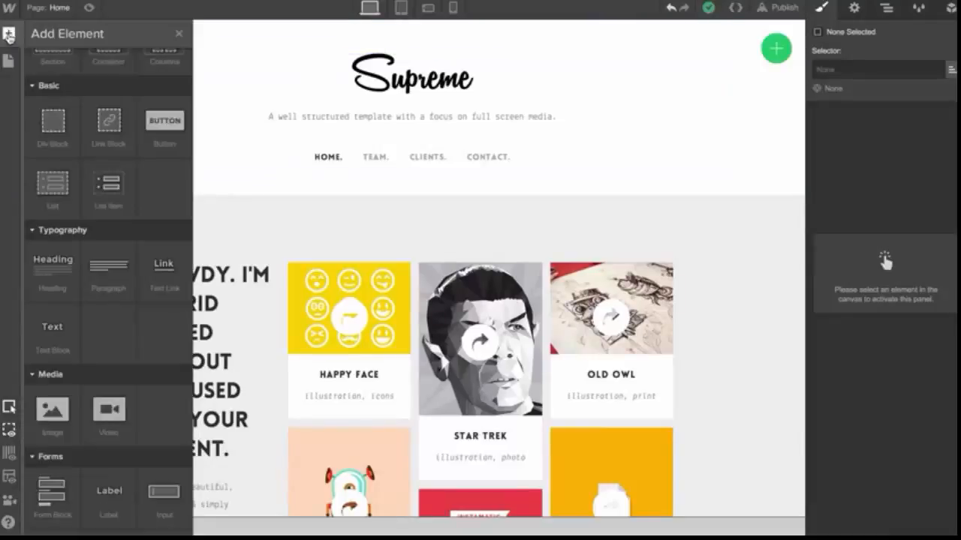
scroll(57, 140, up, 1)
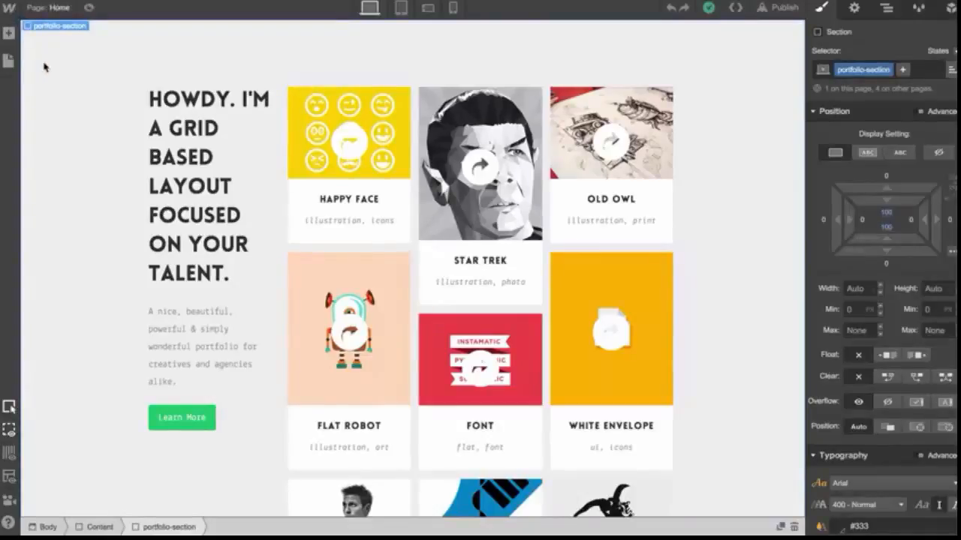
Preview the home page, scrolling through the portfolio grid and footer and hovering over a tile, then leave preview
click(87, 8)
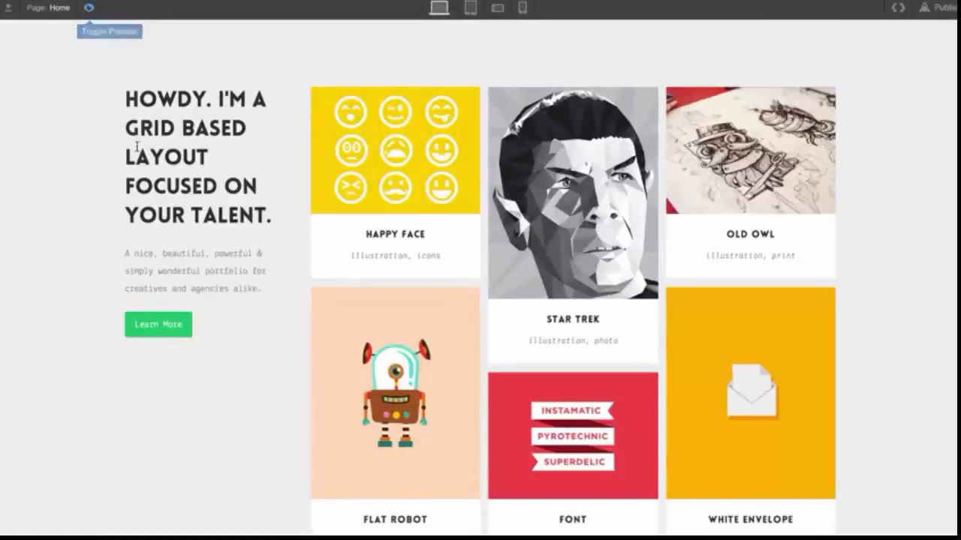
scroll(147, 190, down, 6)
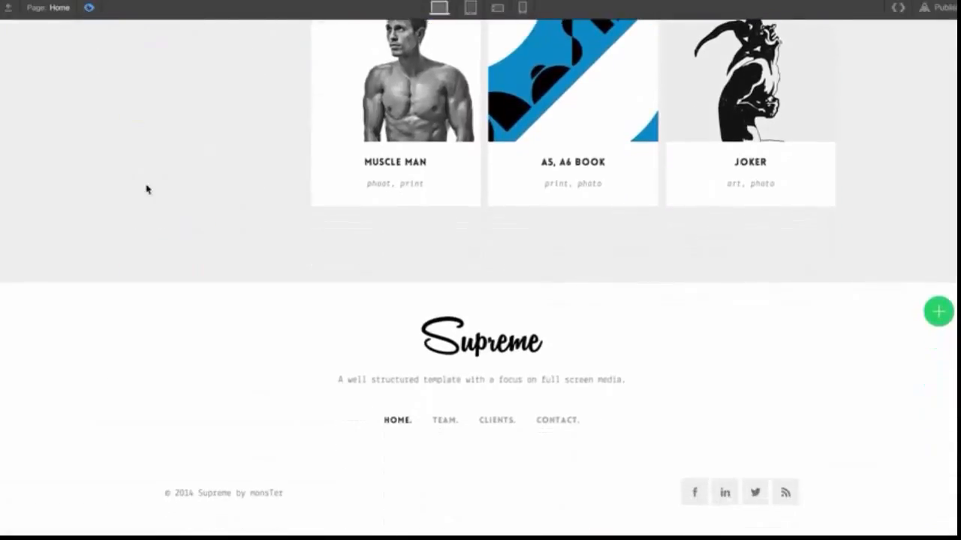
scroll(147, 189, up, 15)
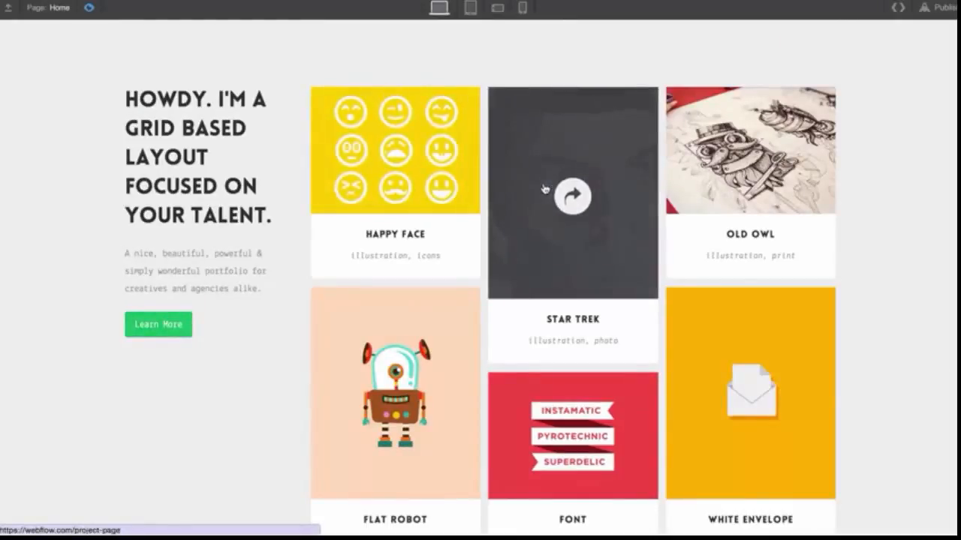
click(471, 8)
click(440, 8)
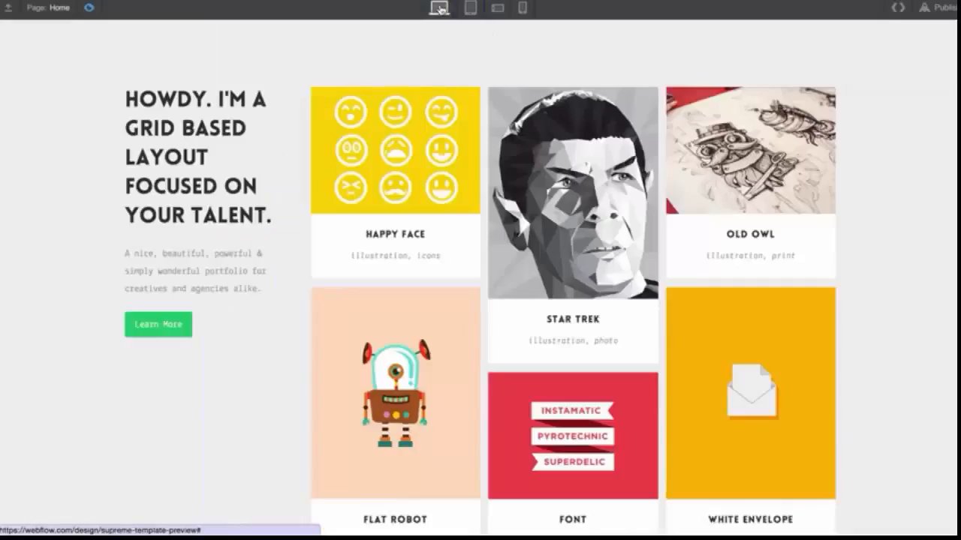
click(89, 9)
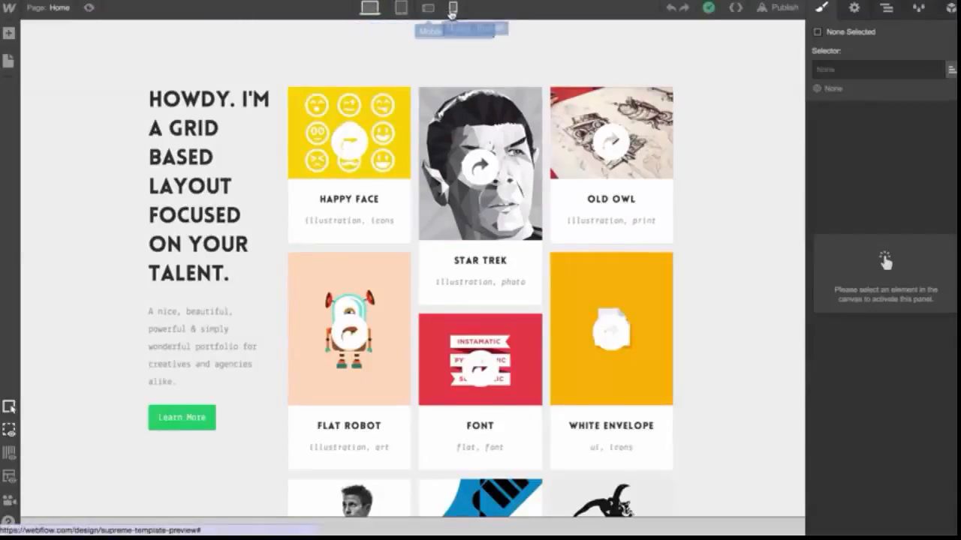
Check the page layout in tablet portrait, phone landscape and phone portrait views, then return to the desktop view
click(394, 14)
scroll(451, 251, down, 8)
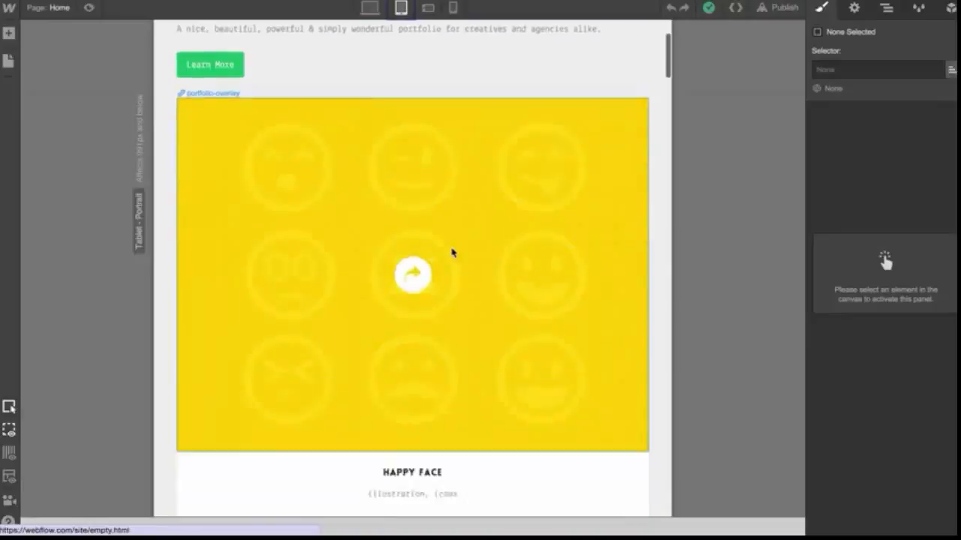
scroll(451, 251, down, 5)
click(428, 7)
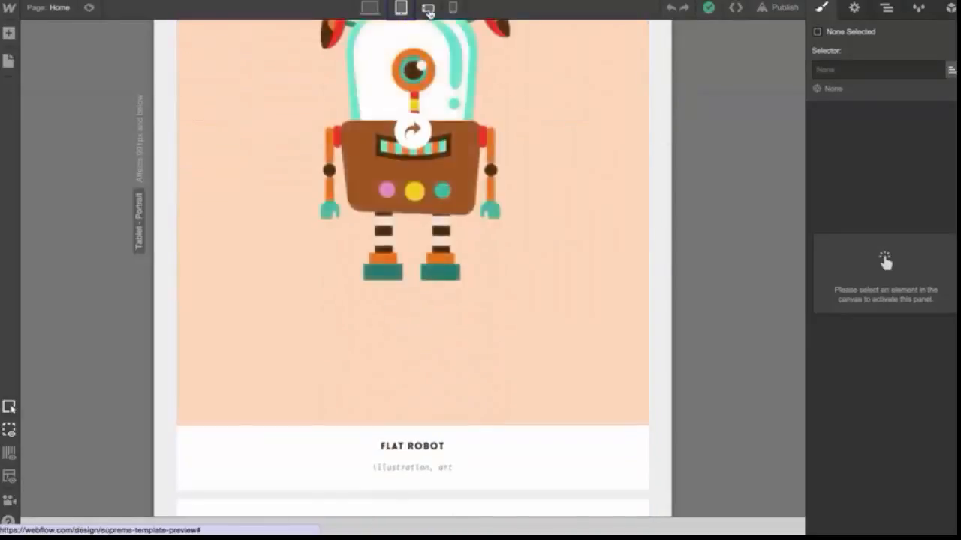
scroll(428, 182, down, 10)
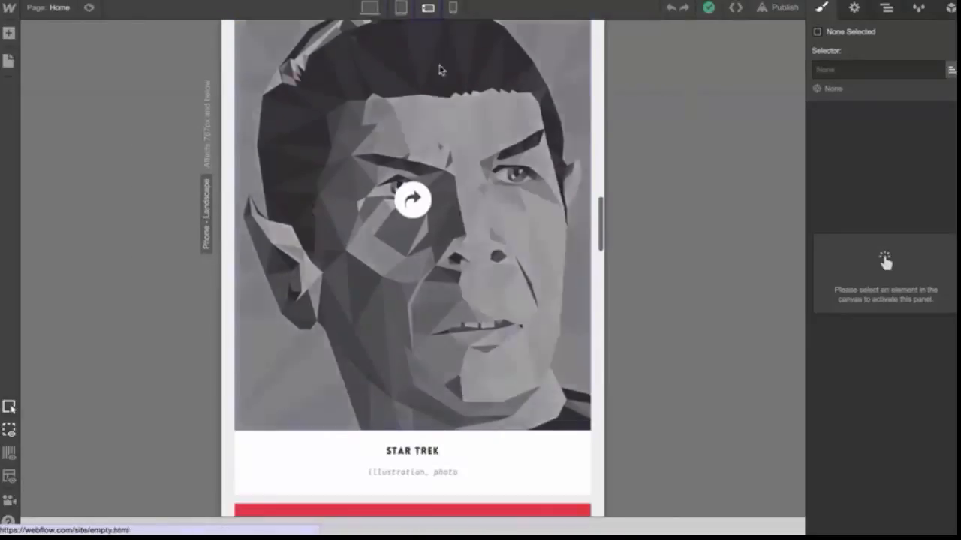
click(452, 10)
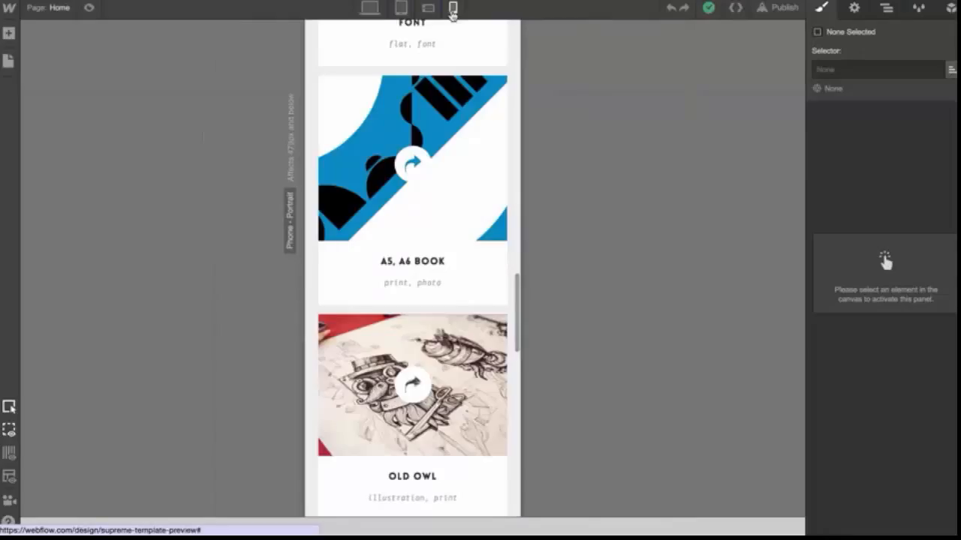
click(369, 9)
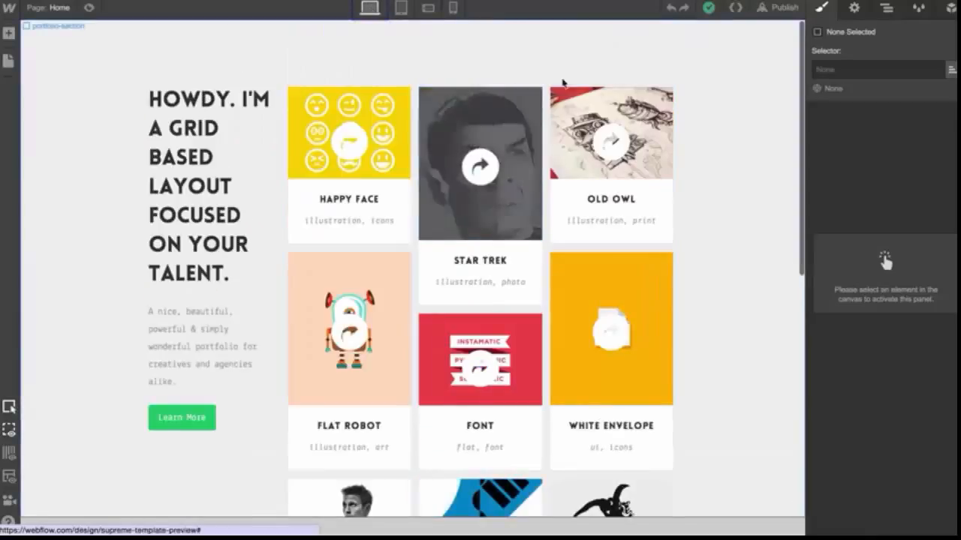
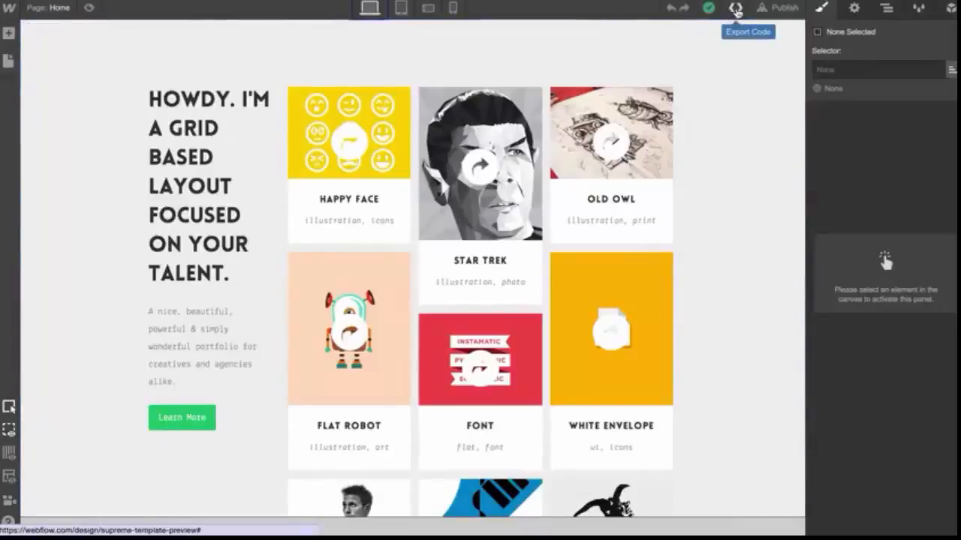
Open the Export Code dialog, scroll through the HTML and CSS previews, and prepare the full ZIP bundle
click(736, 9)
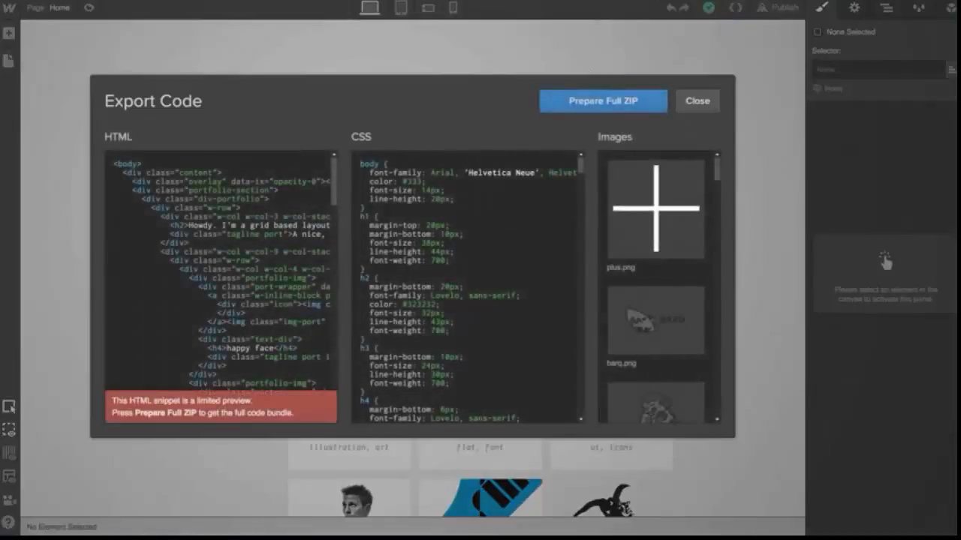
scroll(221, 285, down, 5)
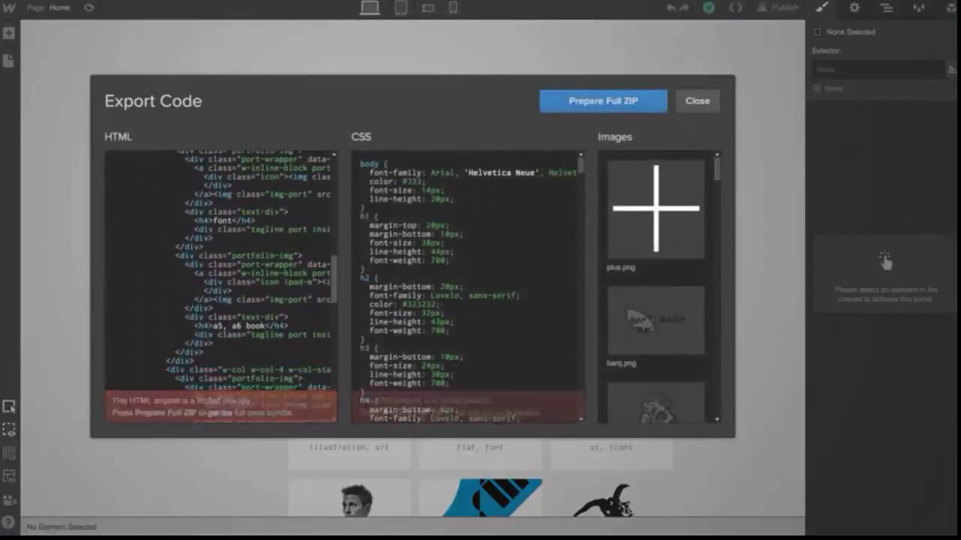
scroll(440, 283, down, 10)
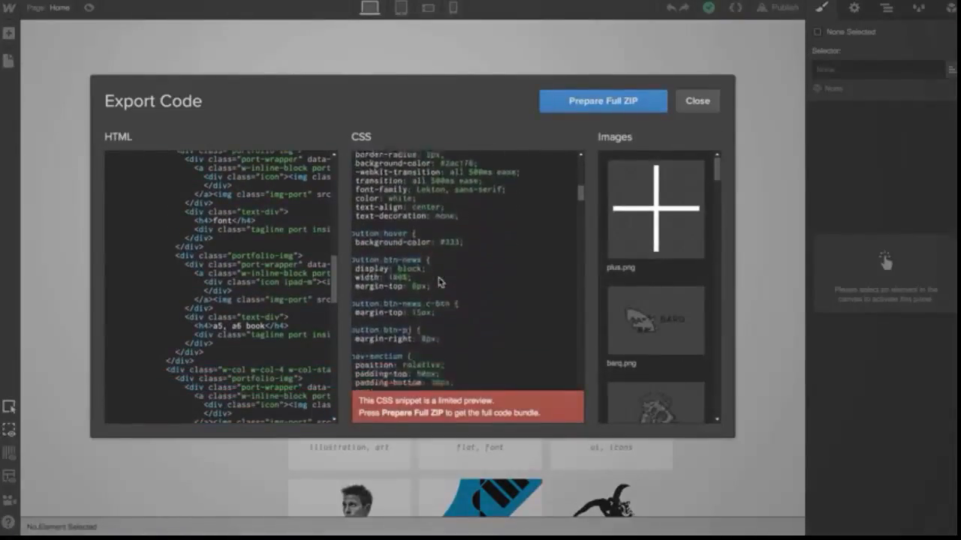
scroll(454, 273, down, 2)
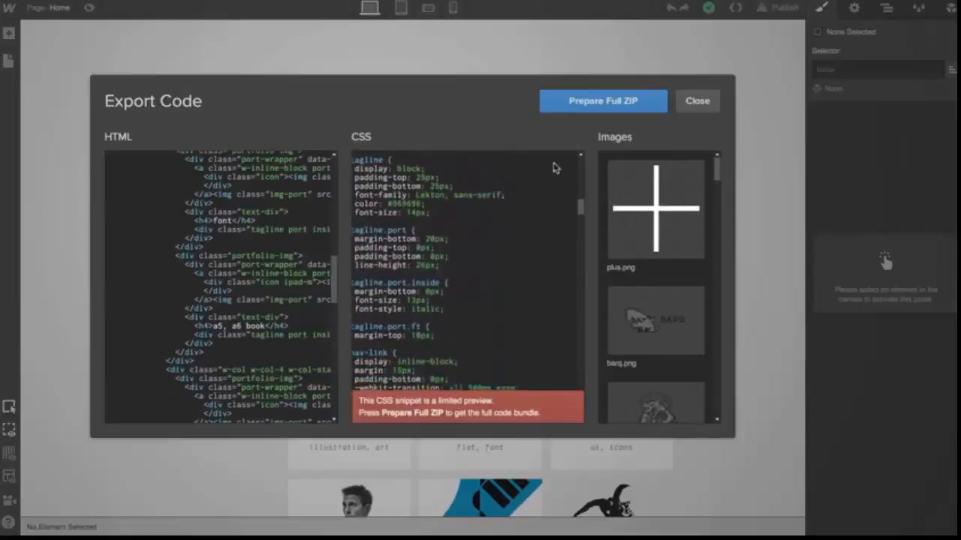
click(600, 101)
click(603, 105)
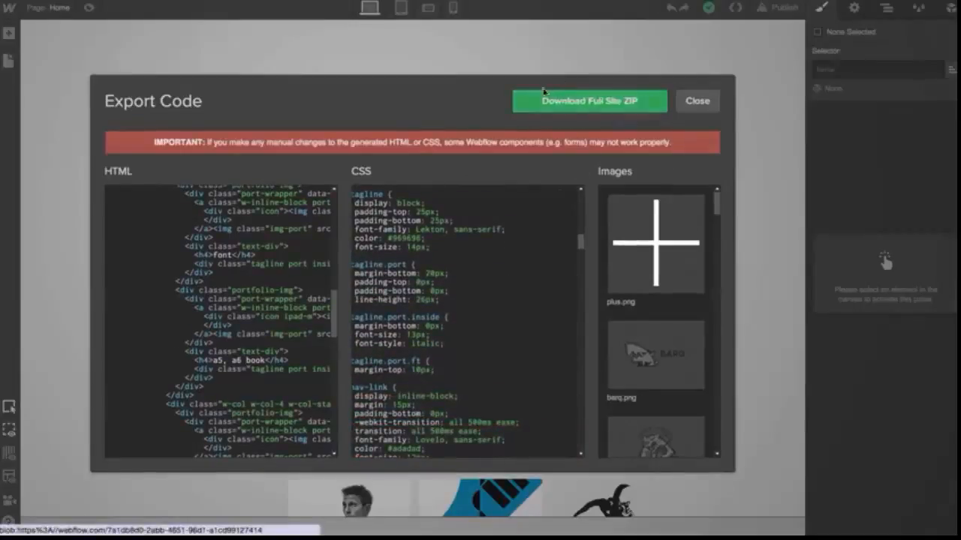
Browse the exported images list and close the Export Code dialog
scroll(639, 285, down, 15)
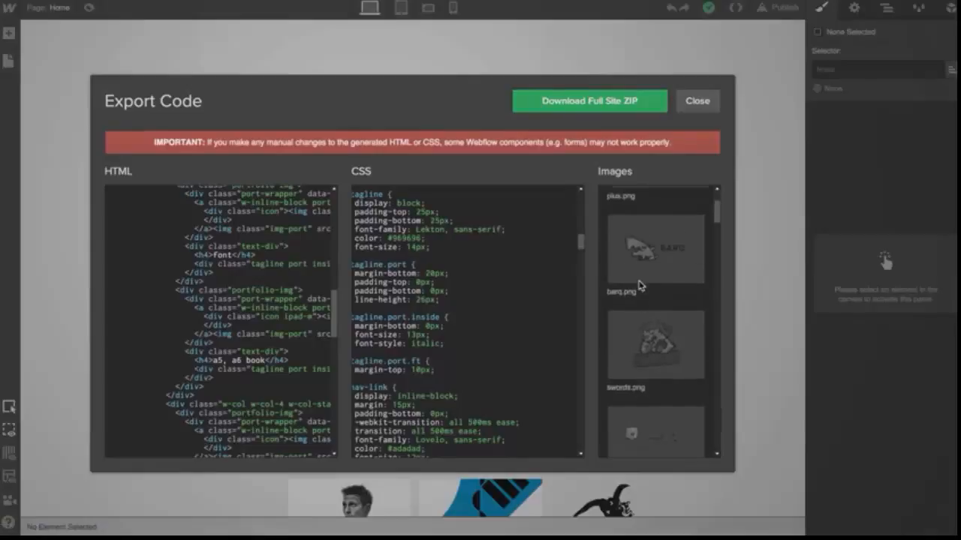
scroll(638, 285, down, 8)
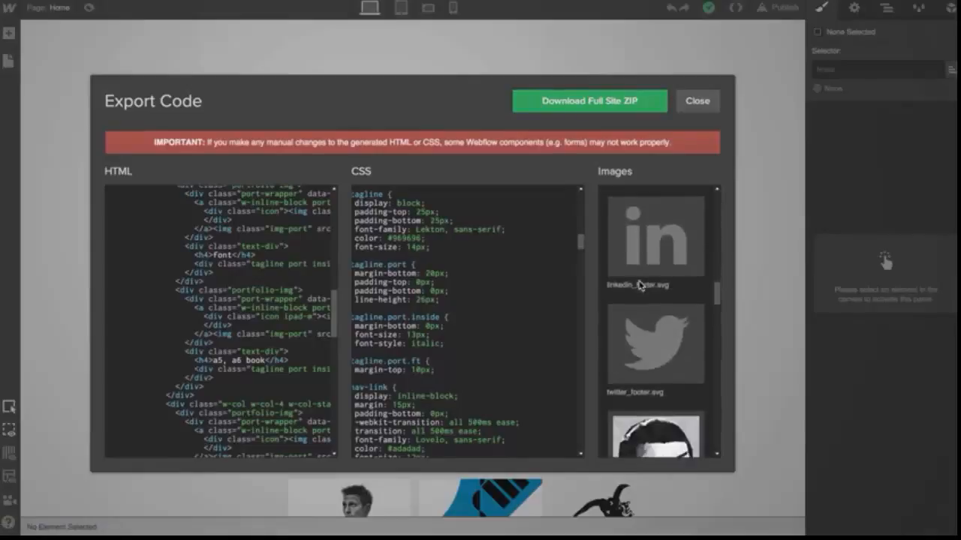
click(694, 108)
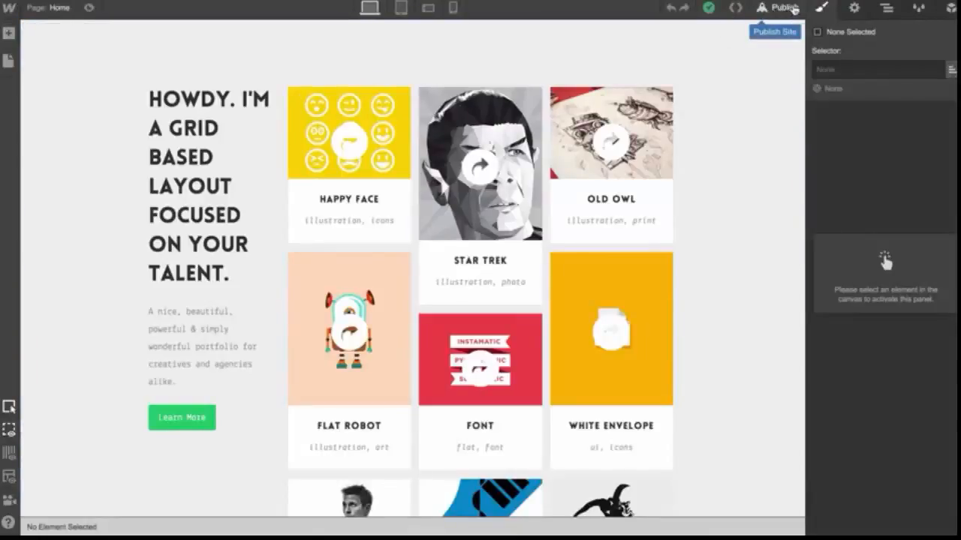
Publish the site from the Publish dialog
click(773, 7)
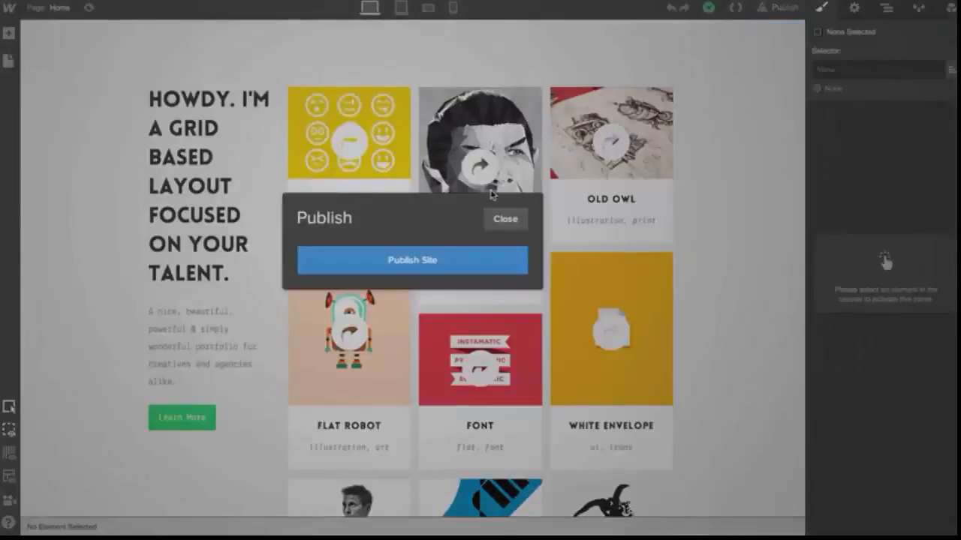
click(471, 261)
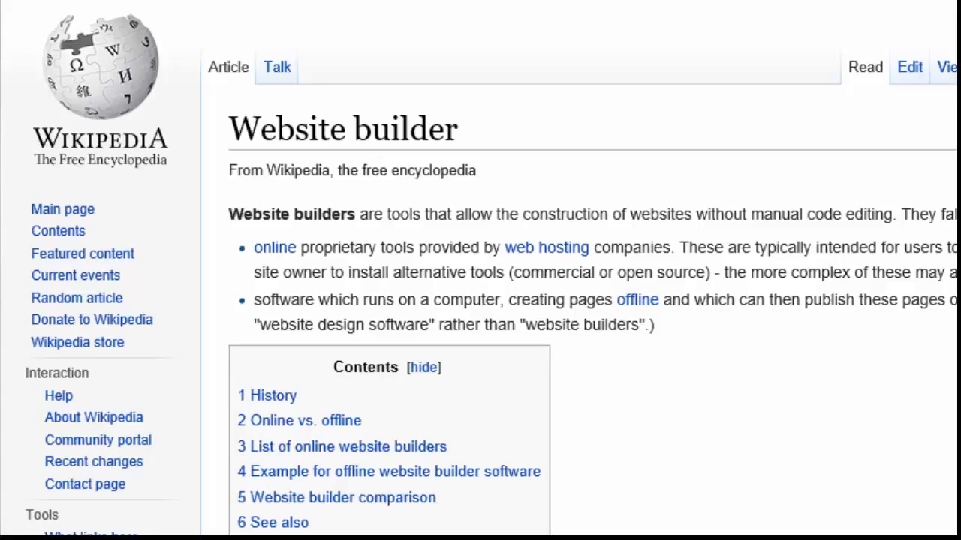
Read the Wikipedia website builder comparison table, sorting it by the Webflow column
scroll(481, 270, down, 8)
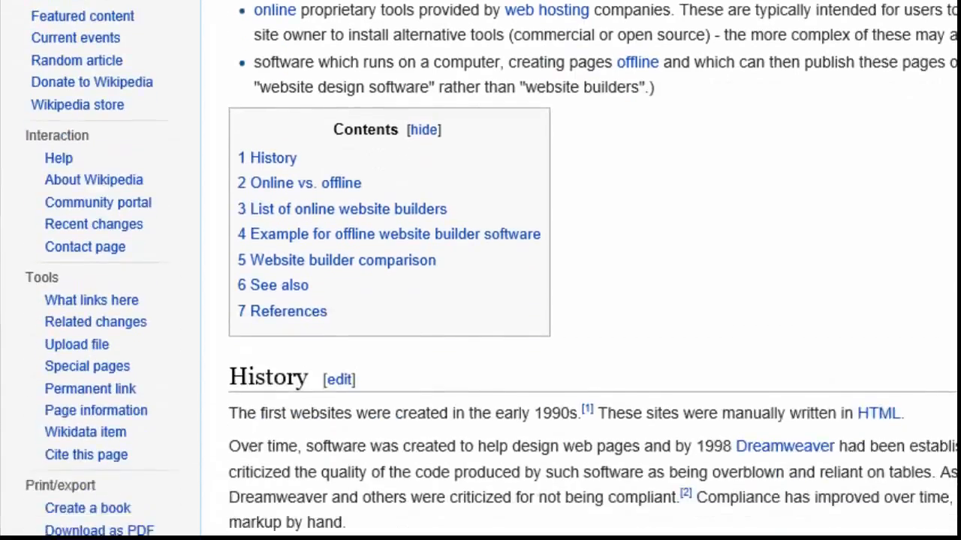
scroll(480, 270, down, 13)
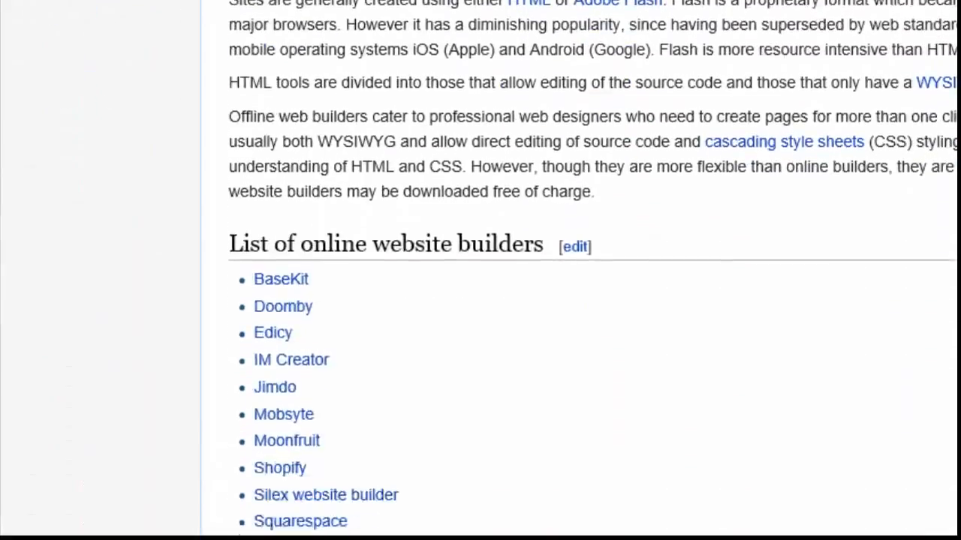
scroll(480, 271, down, 9)
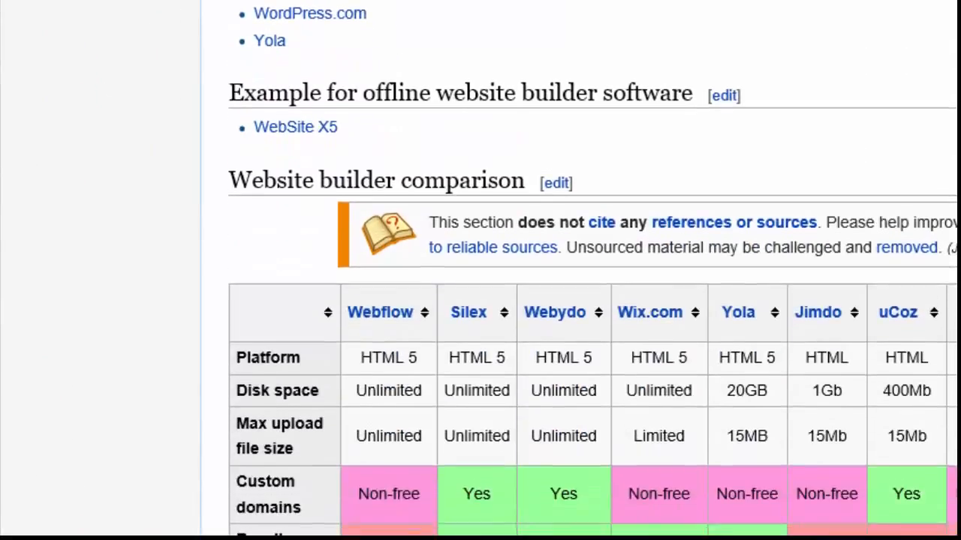
scroll(592, 268, down, 1)
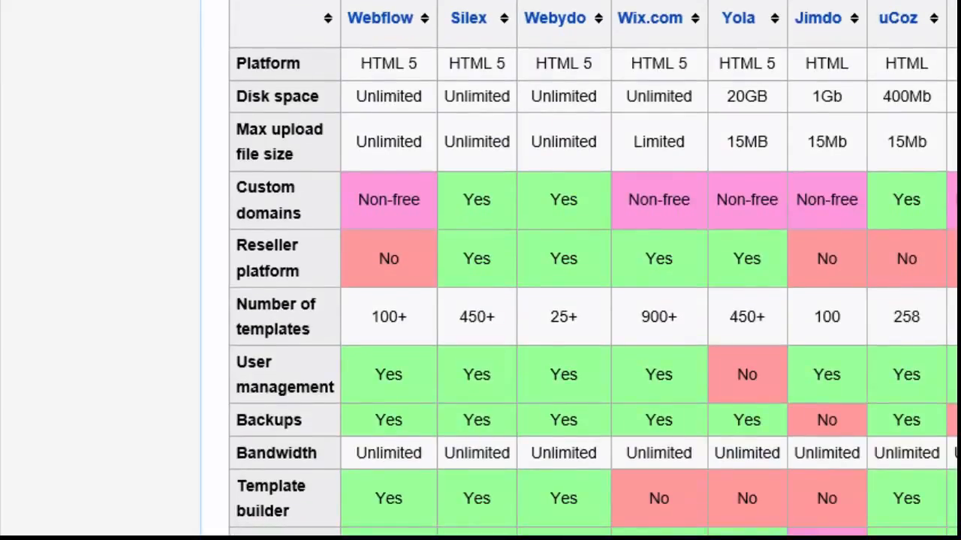
click(425, 21)
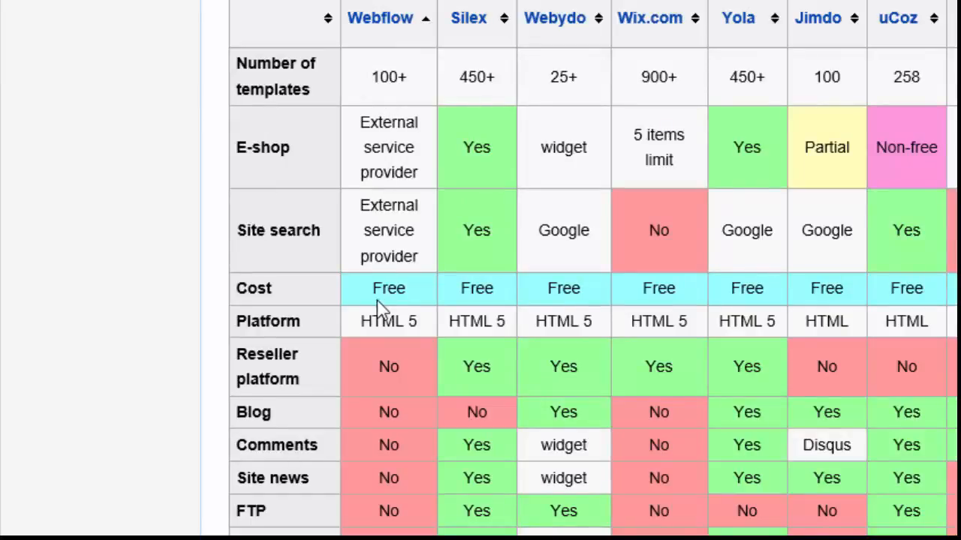
drag(369, 294, 412, 285)
scroll(238, 297, down, 10)
scroll(239, 297, down, 4)
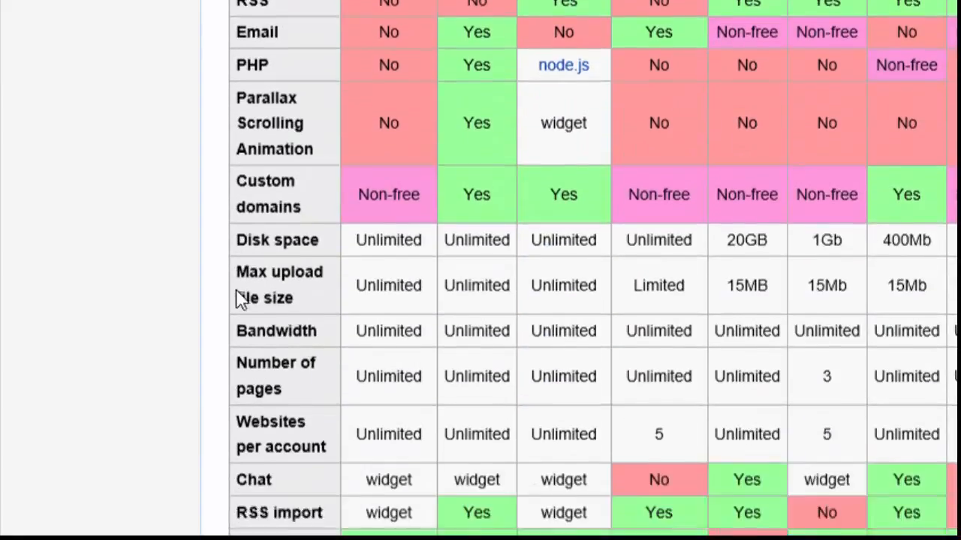
scroll(239, 297, down, 2)
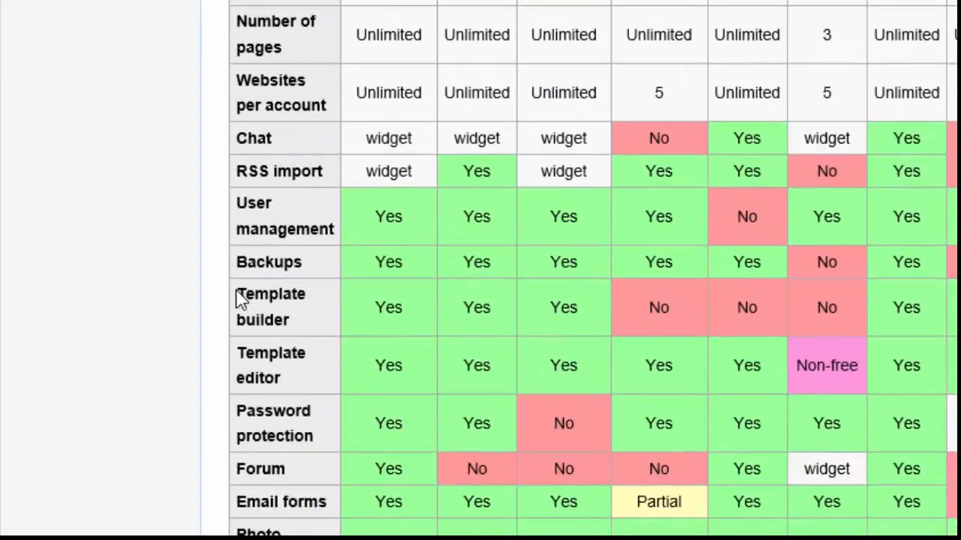
scroll(239, 298, down, 4)
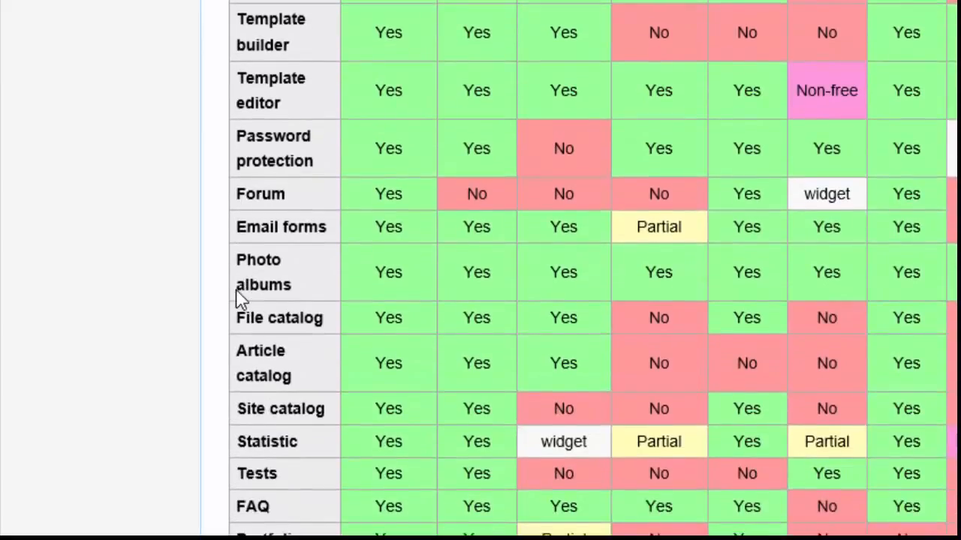
scroll(239, 297, down, 6)
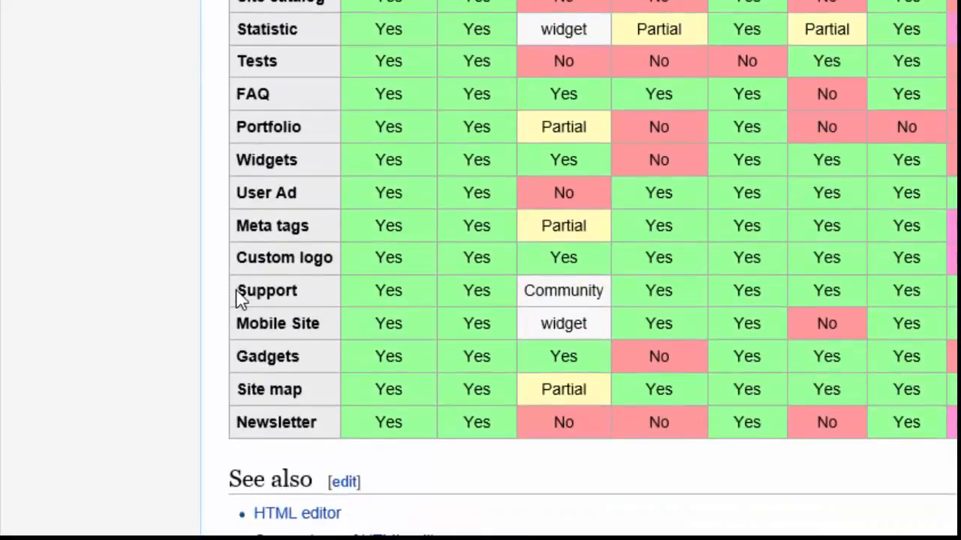
scroll(239, 297, up, 20)
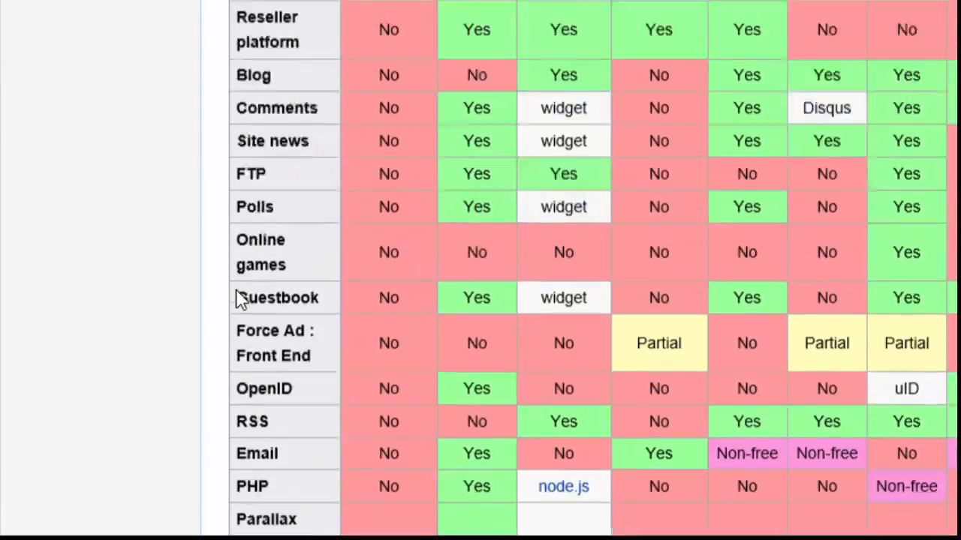
scroll(239, 297, up, 3)
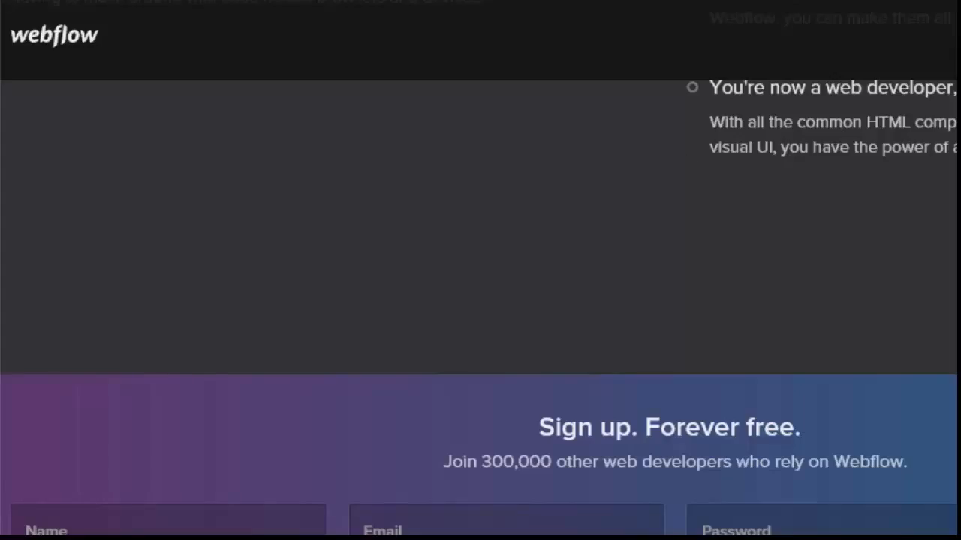
Review the Webflow sign-up section and the Plans & Pricing features of each plan
scroll(480, 270, down, 2)
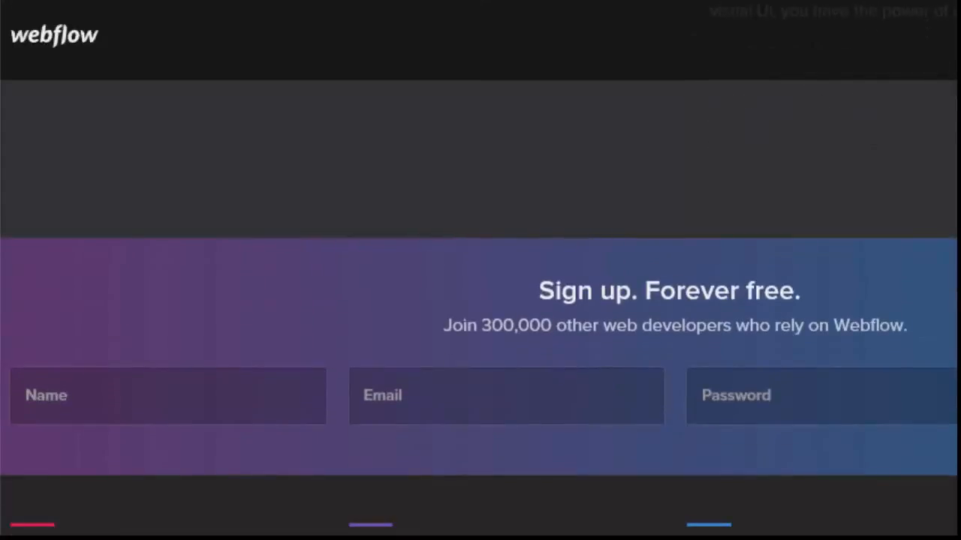
scroll(480, 270, down, 1)
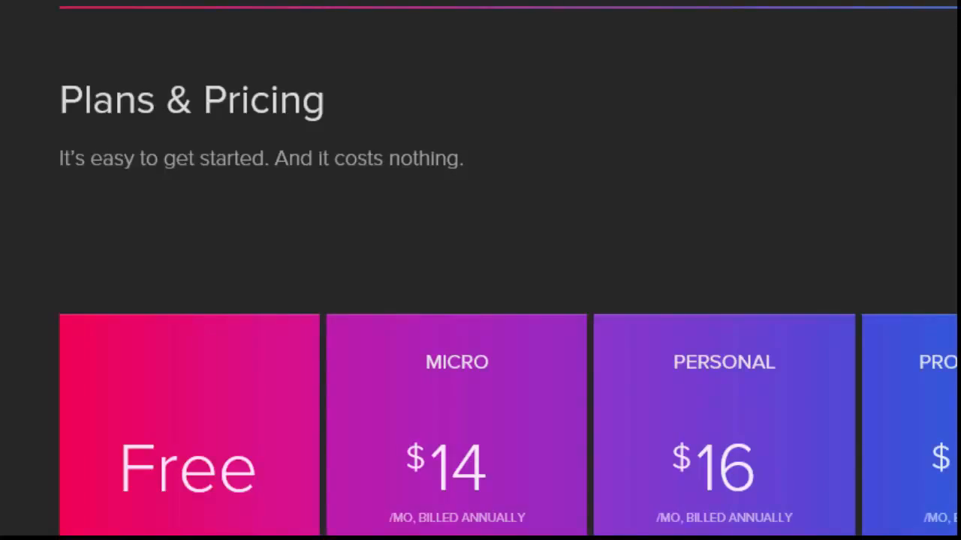
scroll(481, 270, down, 3)
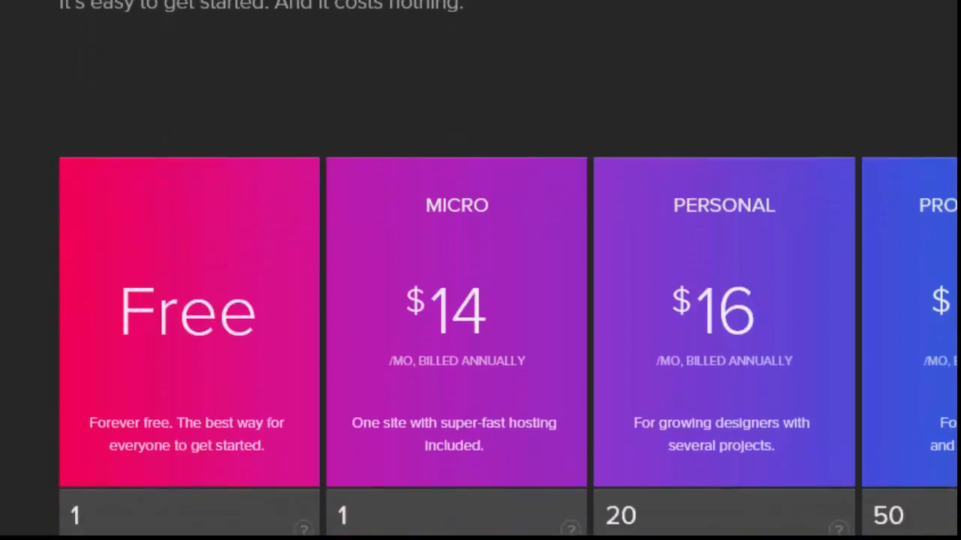
scroll(480, 270, down, 2)
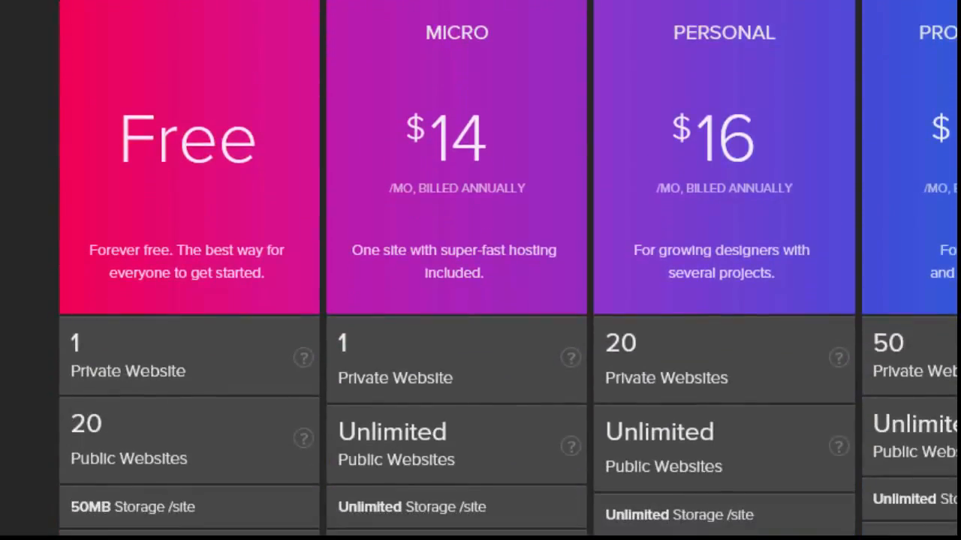
scroll(480, 271, up, 1)
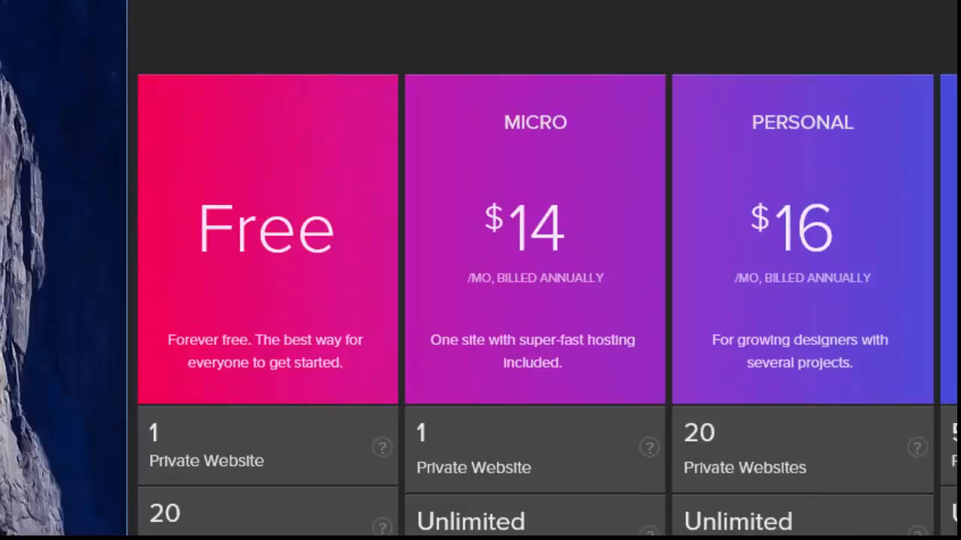
scroll(536, 300, down, 2)
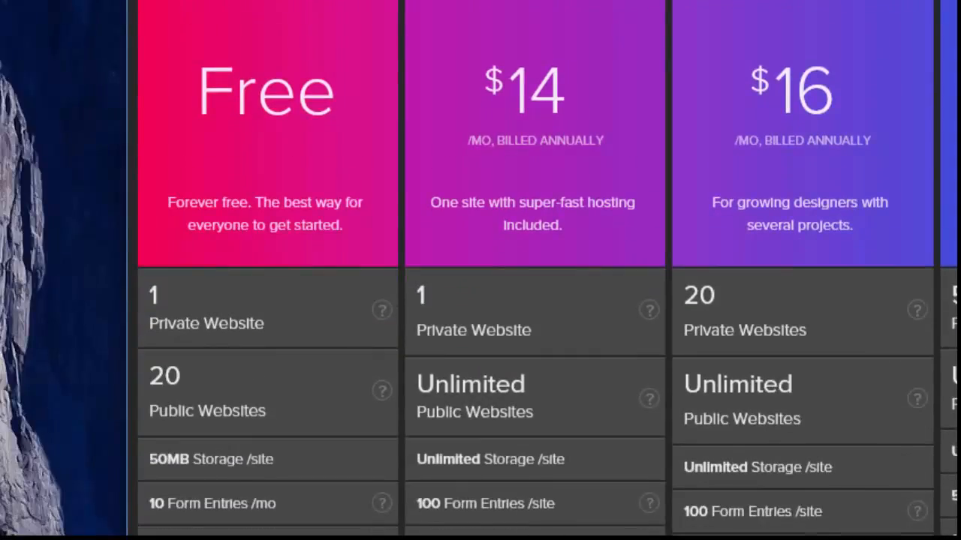
scroll(535, 300, down, 2)
scroll(535, 300, down, 2)
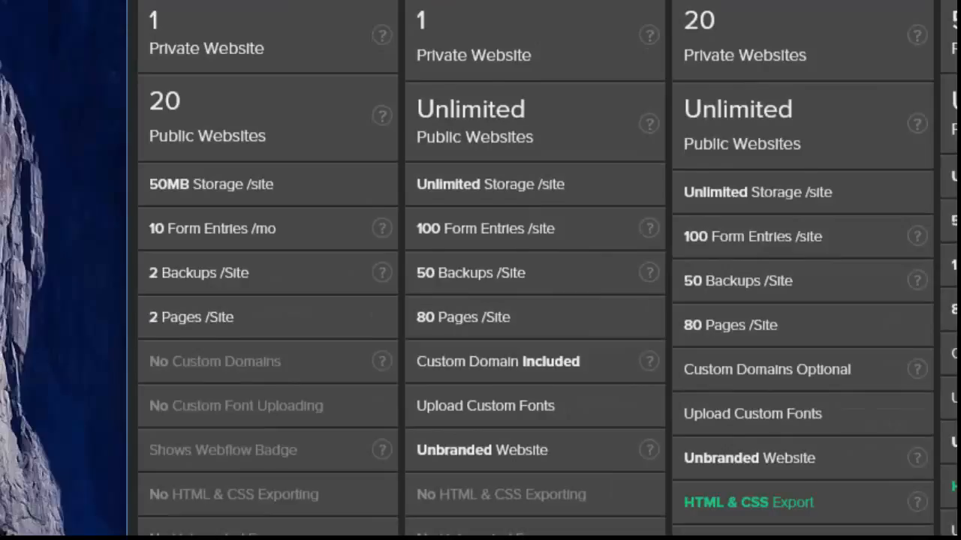
scroll(535, 300, down, 2)
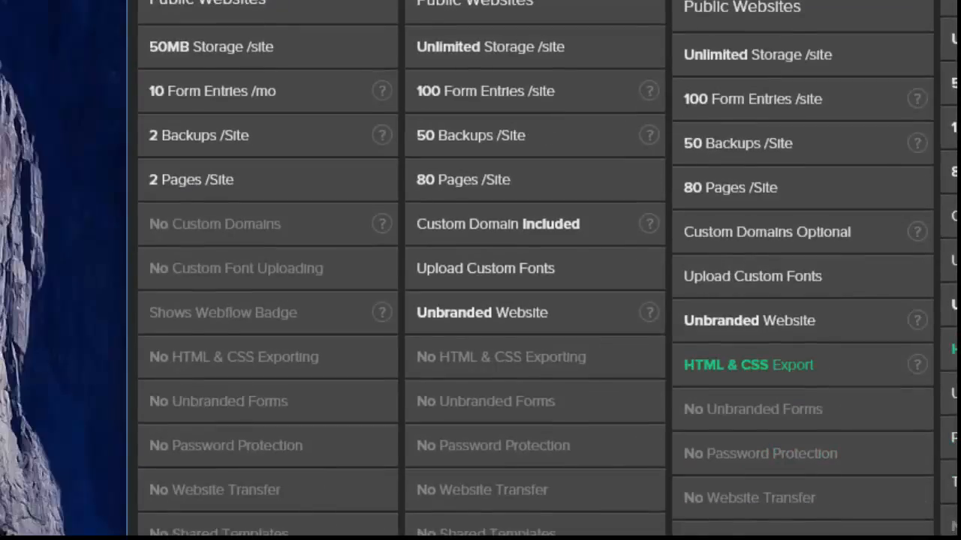
scroll(535, 300, down, 2)
scroll(535, 300, down, 2)
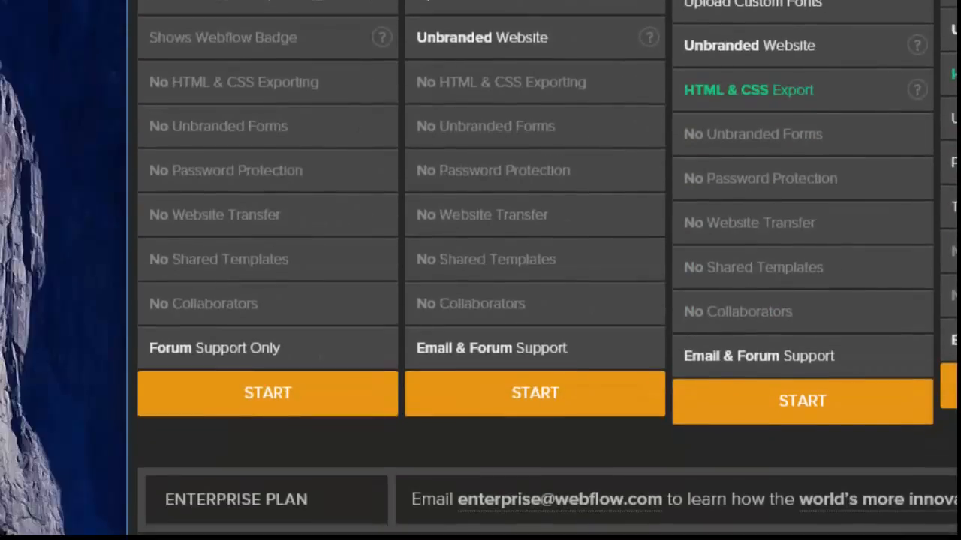
scroll(536, 300, down, 2)
scroll(535, 300, down, 2)
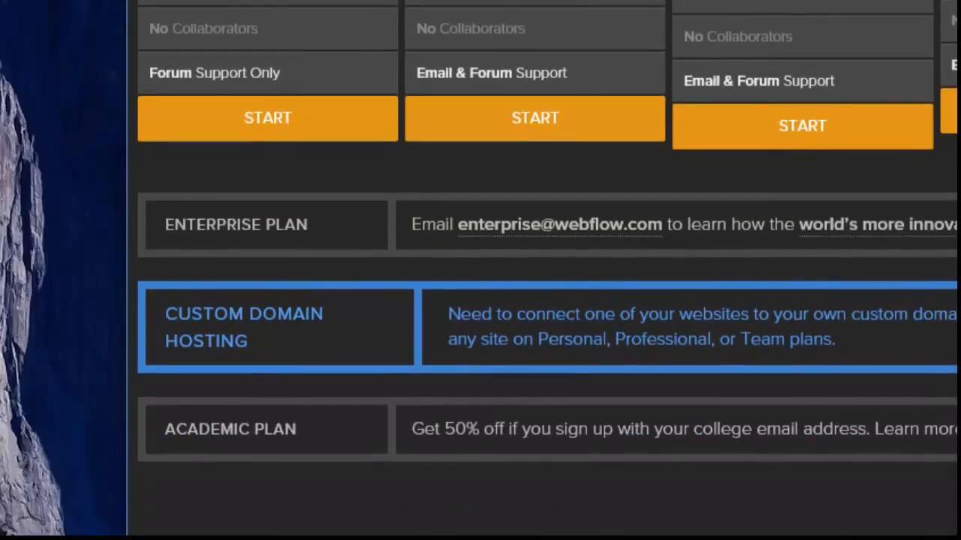
scroll(535, 300, down, 2)
scroll(535, 300, down, 2)
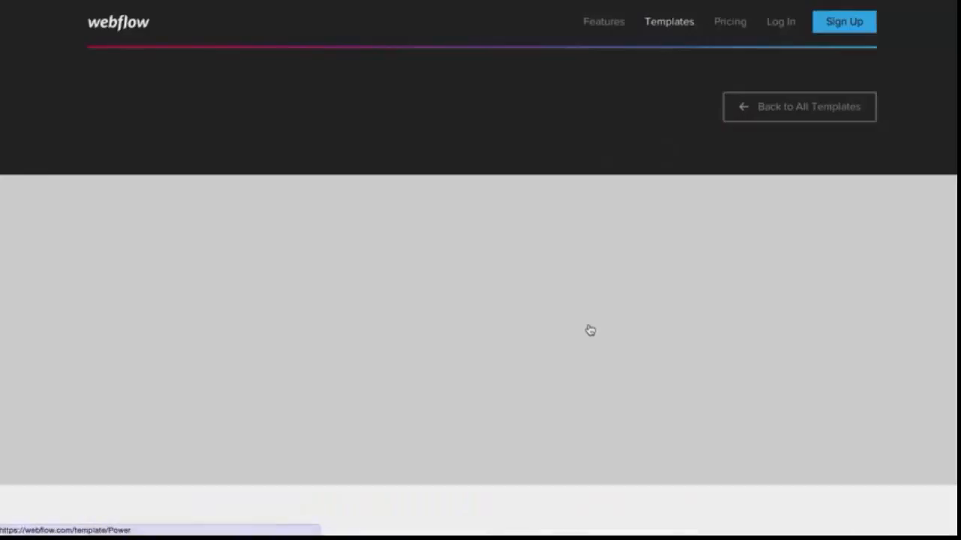
Browse the Power template page, including its features list and preview
scroll(588, 330, down, 5)
scroll(588, 330, down, 3)
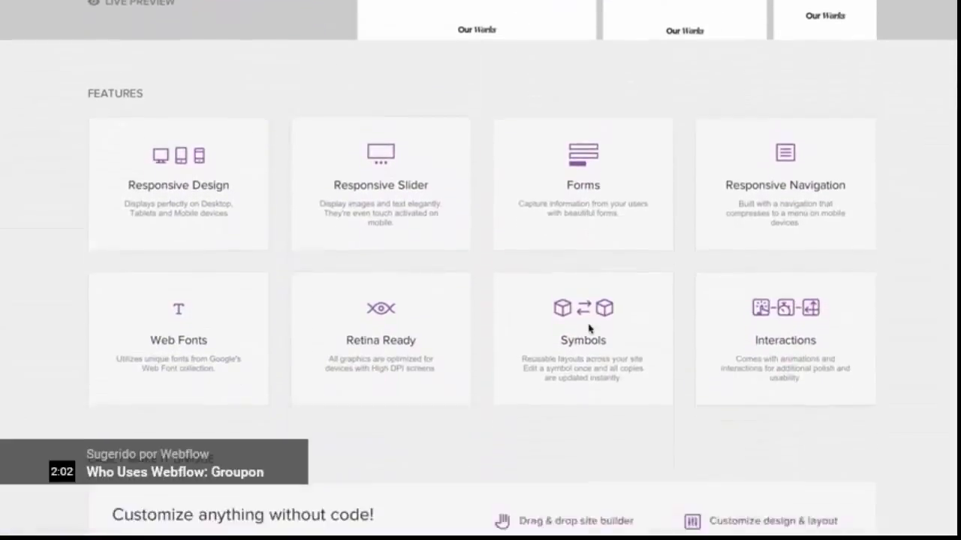
scroll(588, 328, up, 2)
scroll(588, 329, up, 1)
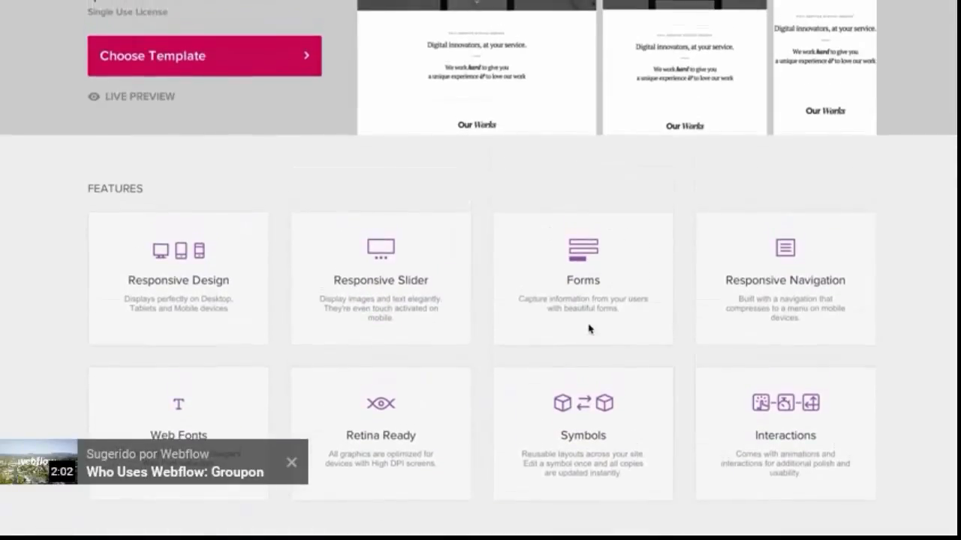
scroll(456, 192, up, 5)
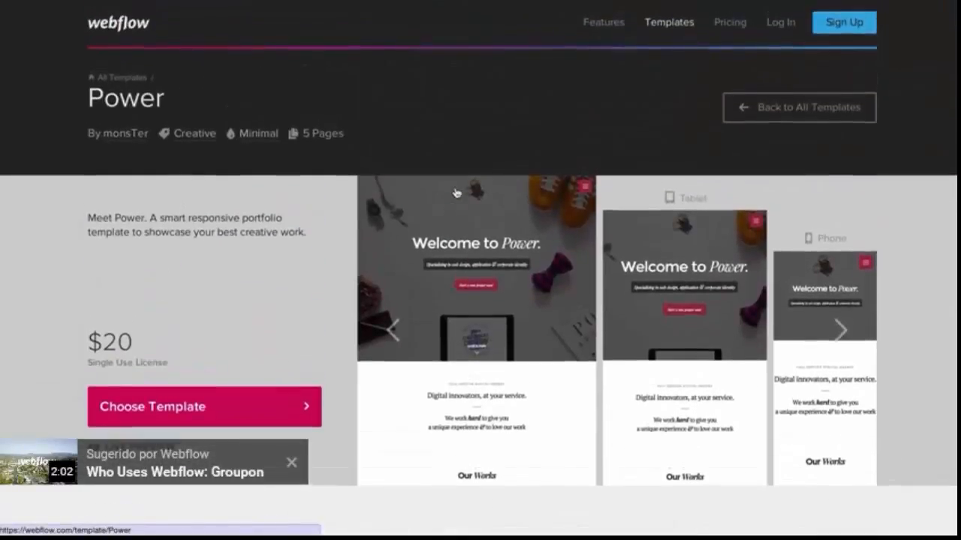
Browse the Designer's Add Element panel and the Pages panel, including the Team page's settings
click(767, 111)
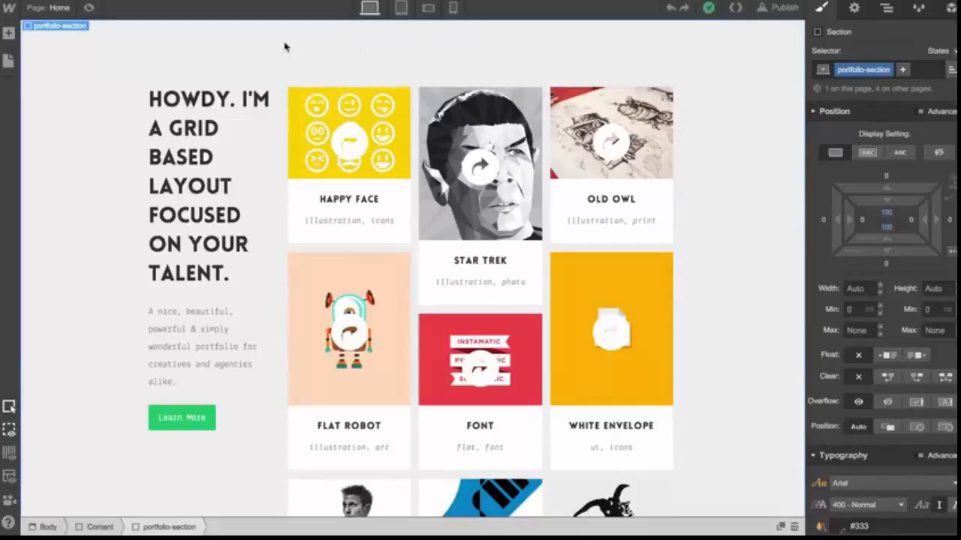
click(9, 33)
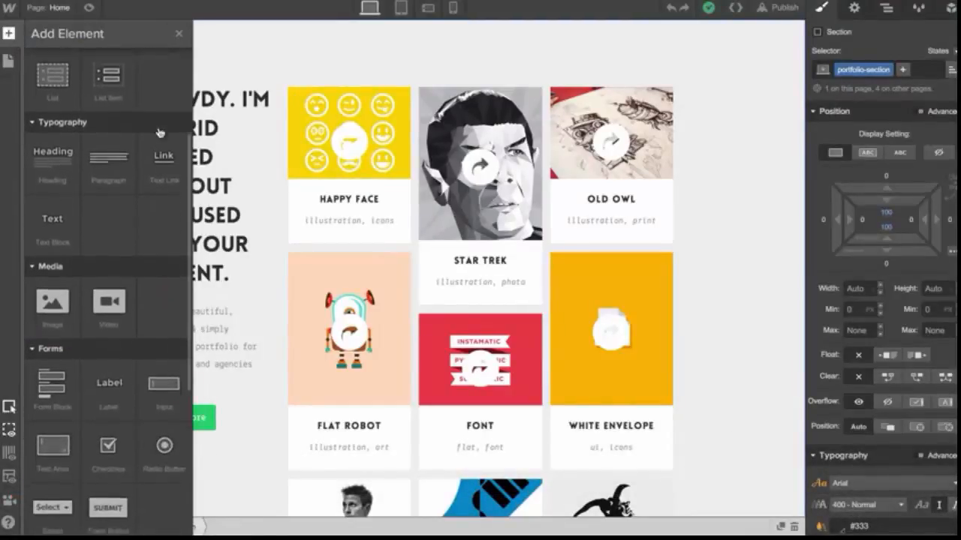
key(Escape)
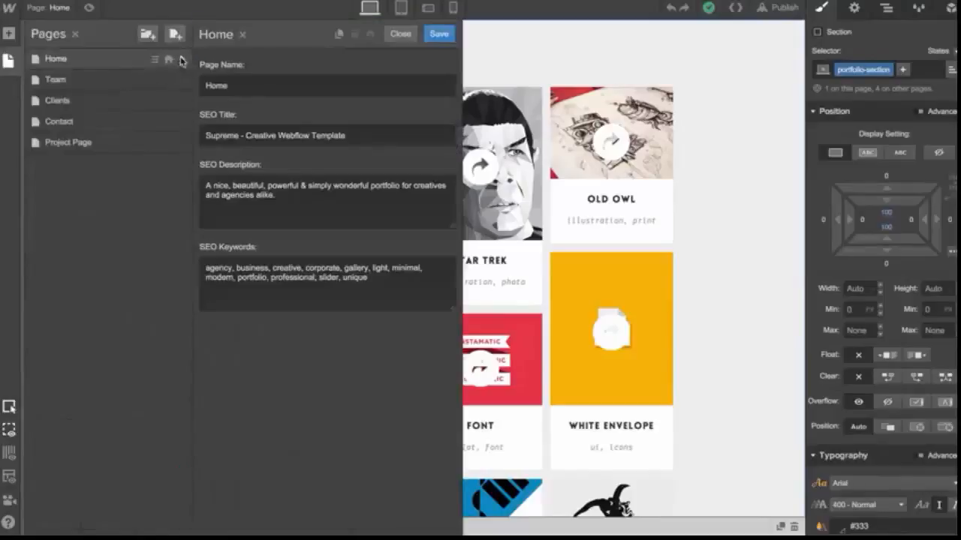
click(181, 82)
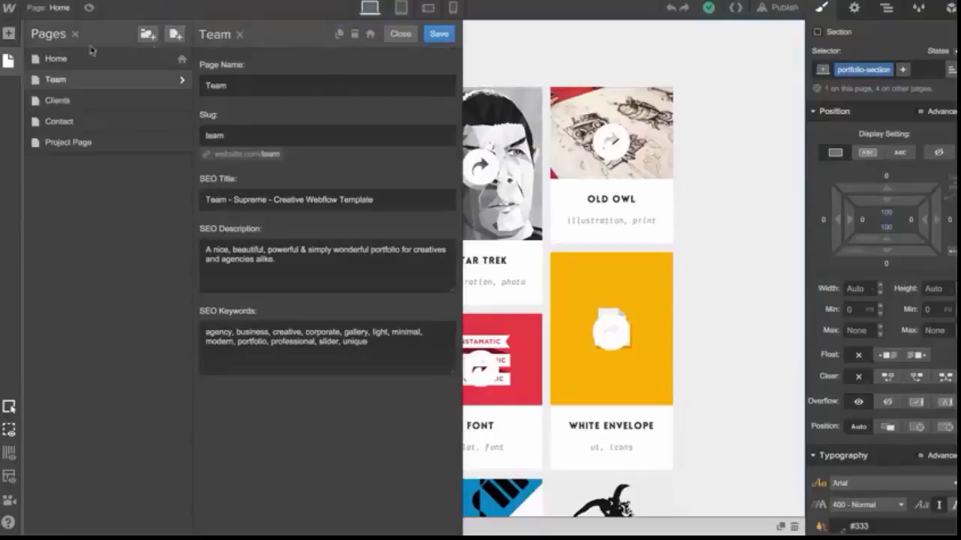
click(9, 60)
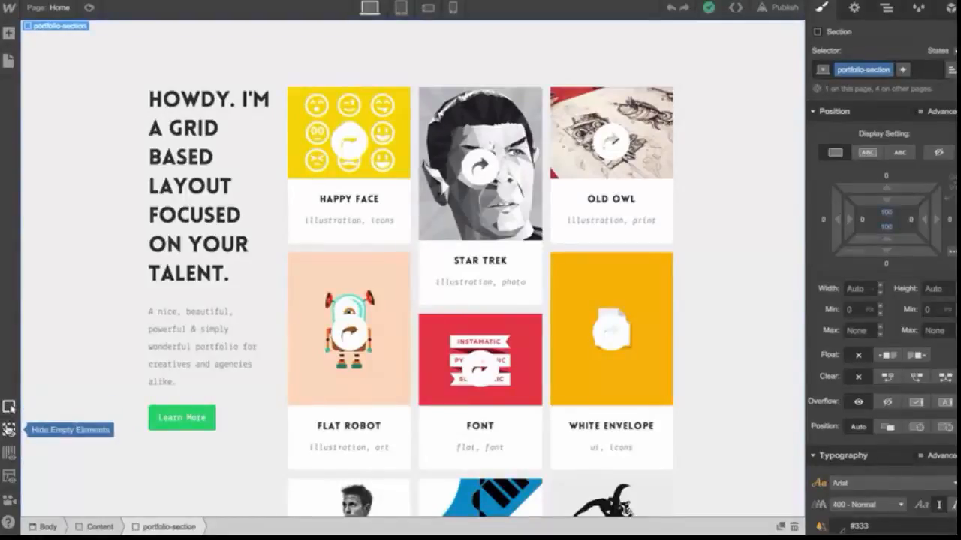
Toggle the light grid overlay and X-ray mode on the canvas
click(10, 452)
click(10, 452)
click(10, 453)
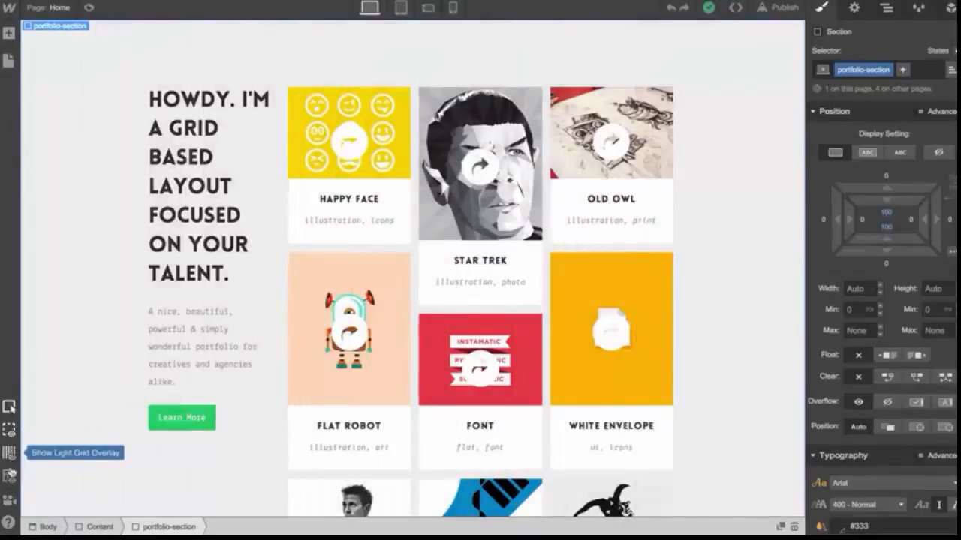
click(9, 477)
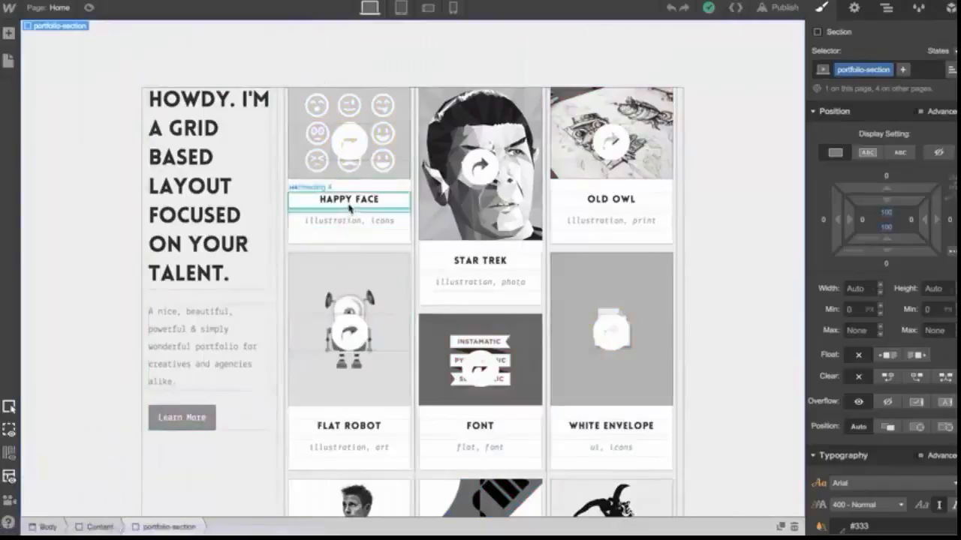
click(11, 484)
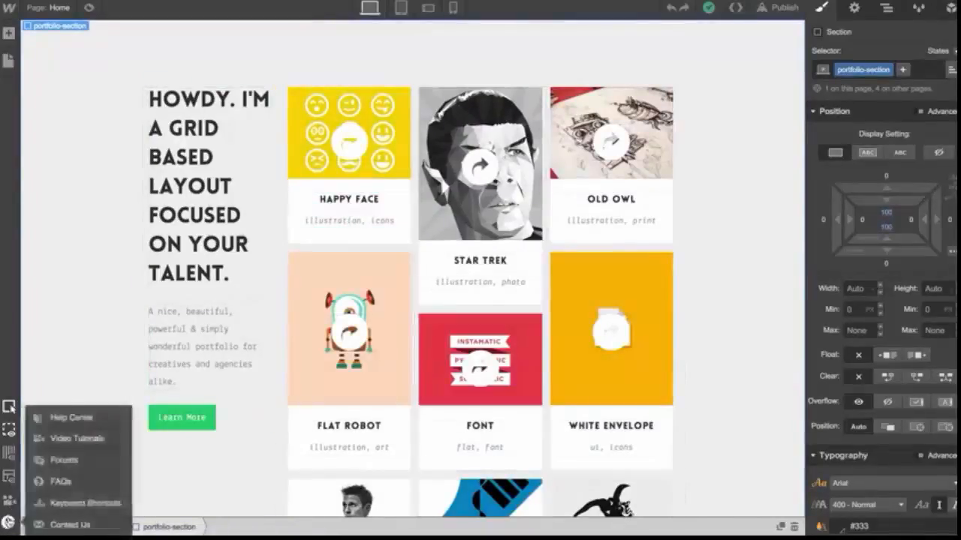
Open the help menu's Video Tutorials list and the Keyboard Shortcuts cheat sheet
click(9, 501)
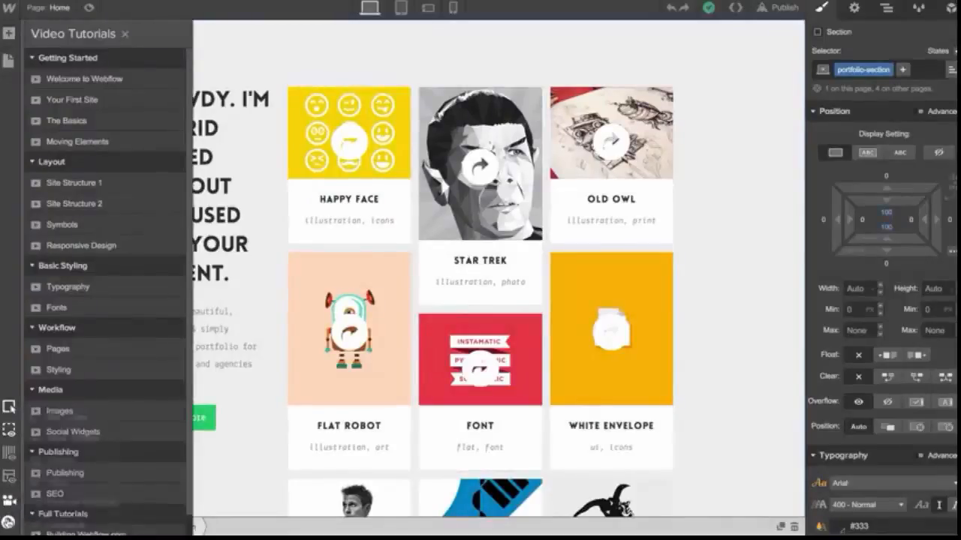
mouse_move(8, 523)
click(54, 509)
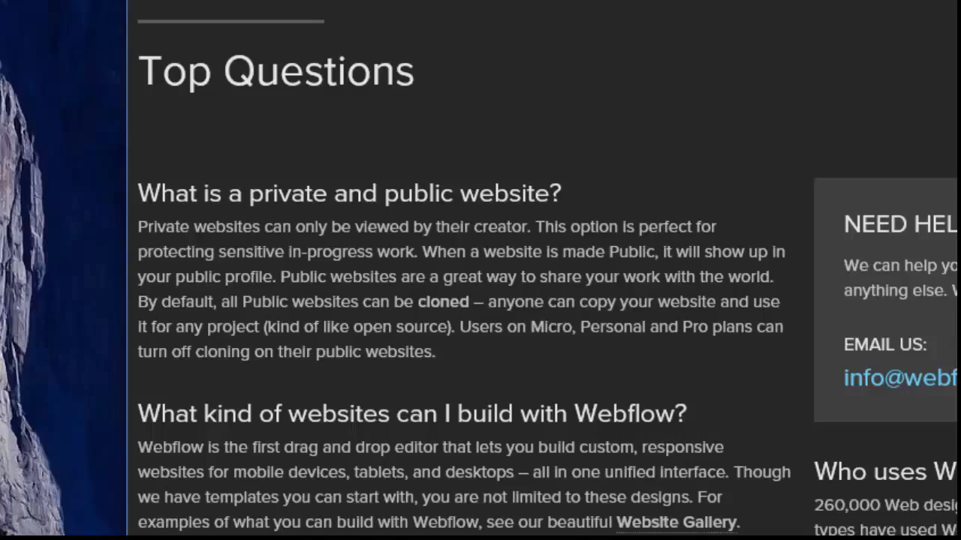
scroll(481, 270, down, 5)
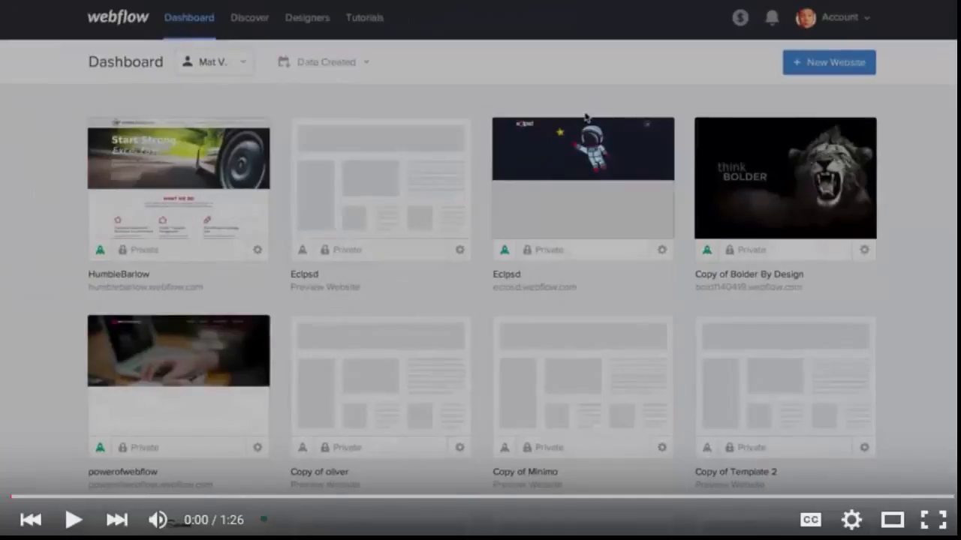
Name a new website My Website and set its URL to my-website-name
click(75, 522)
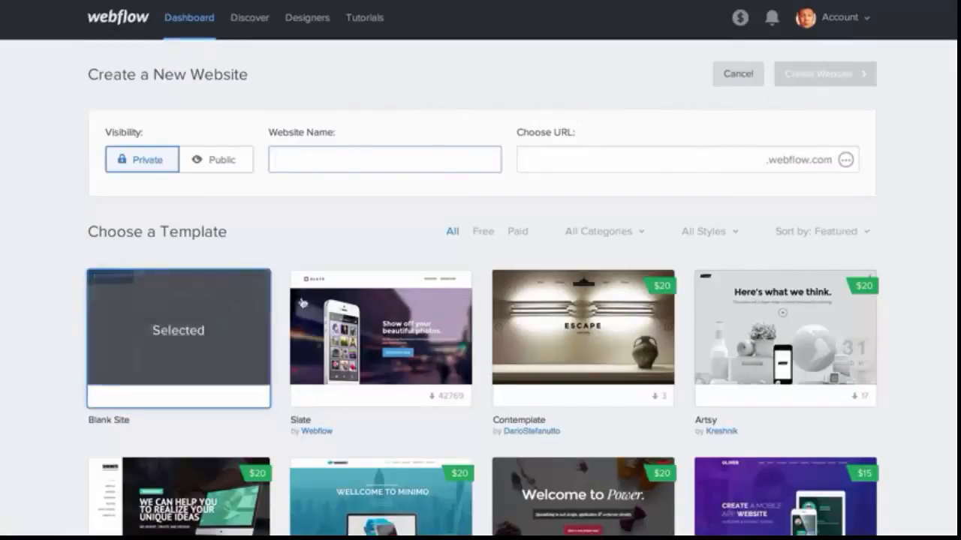
click(307, 153)
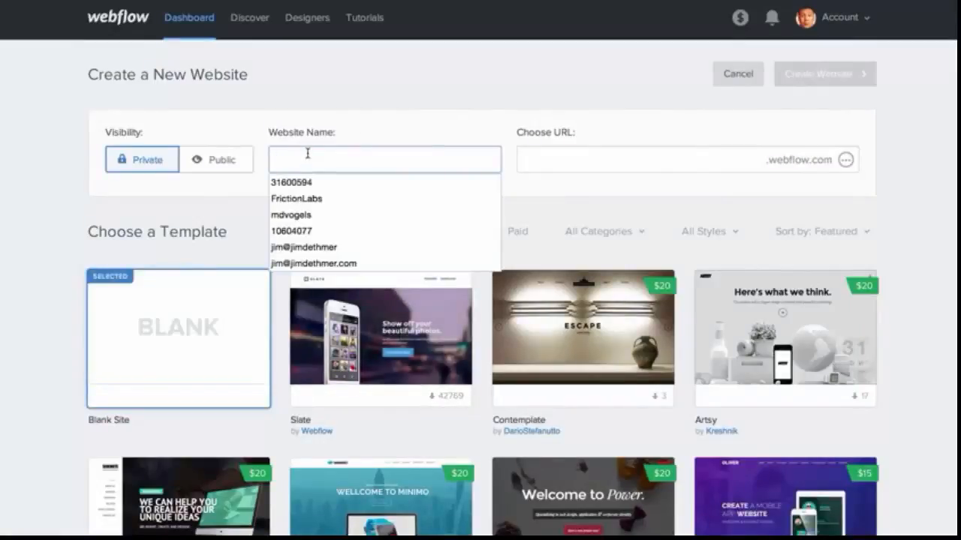
text(My Website)
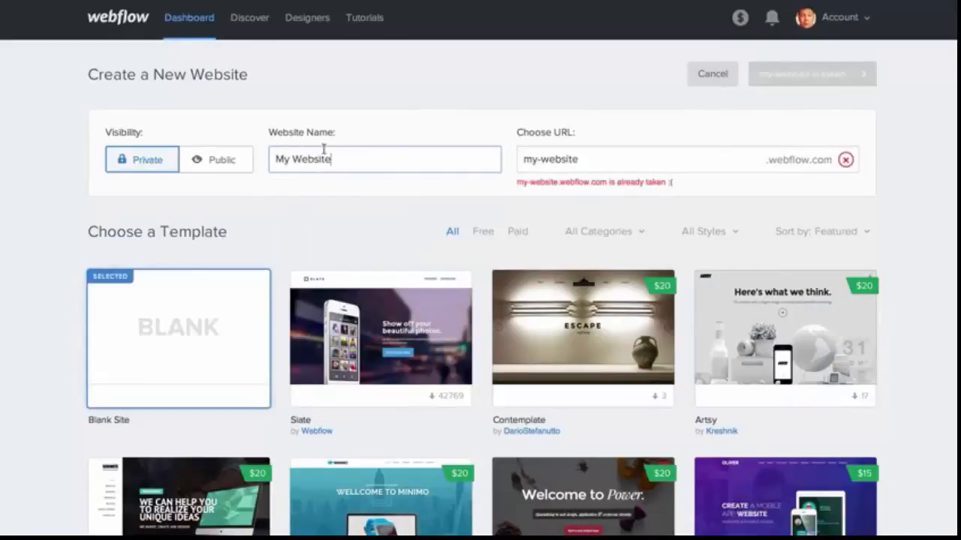
click(591, 161)
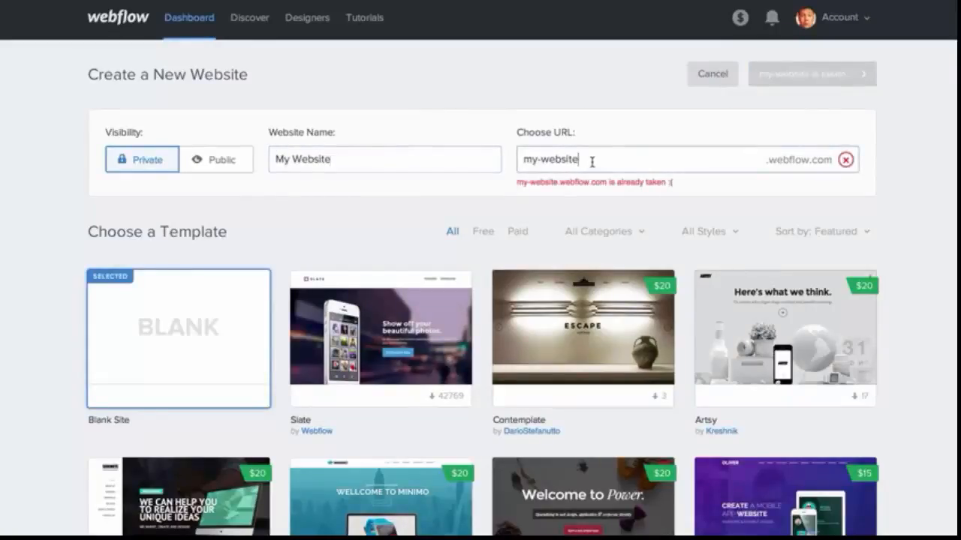
text(-)
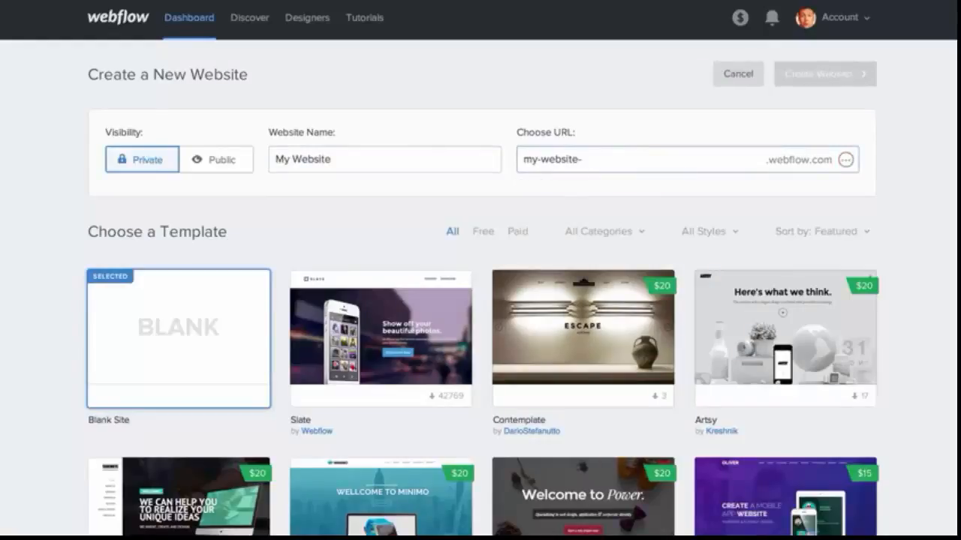
text(name)
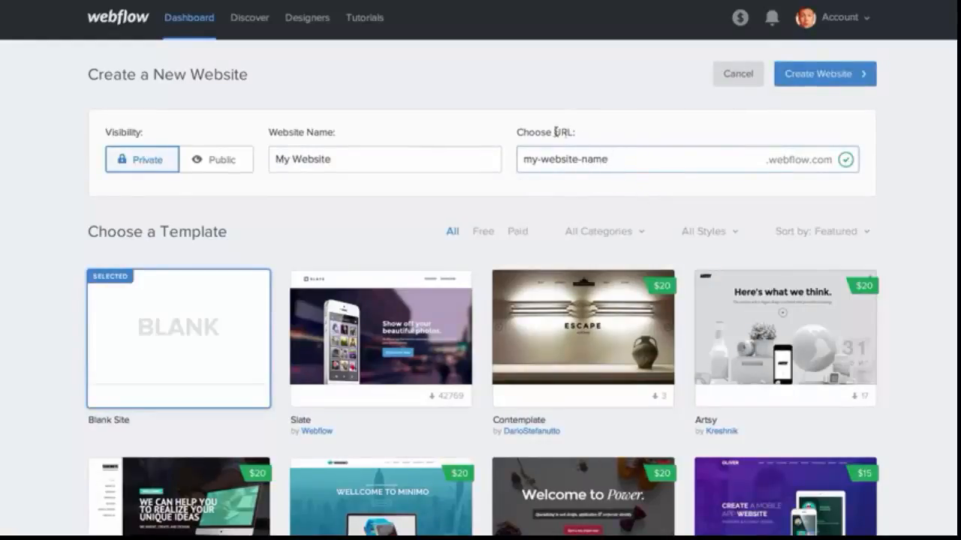
drag(518, 132, 578, 140)
click(597, 159)
Create the website from the Blank Site template
scroll(625, 165, down, 1)
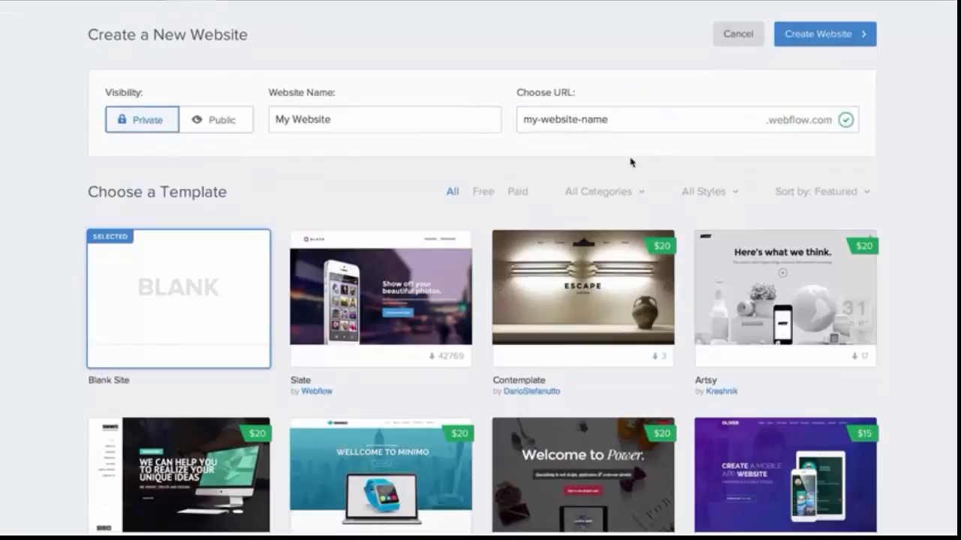
scroll(630, 162, down, 2)
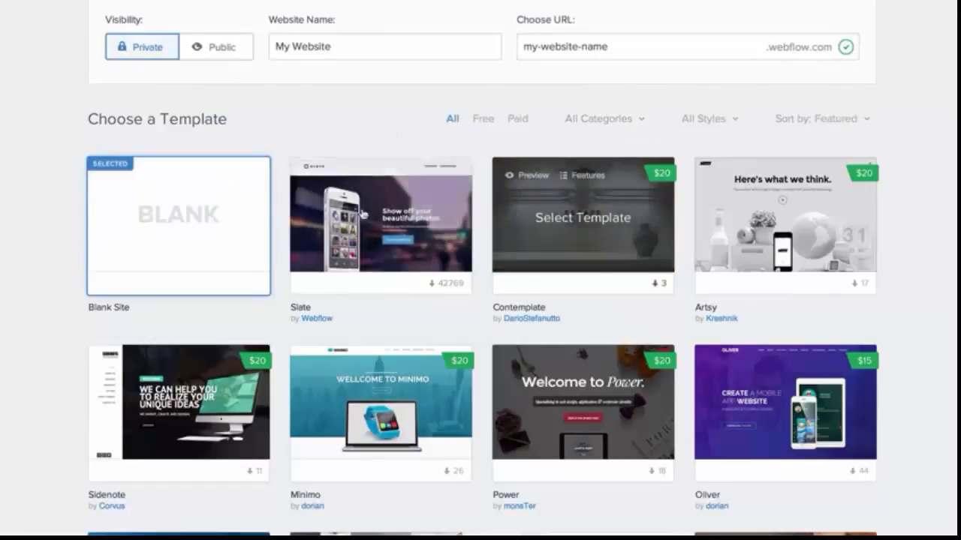
scroll(391, 157, up, 3)
click(842, 79)
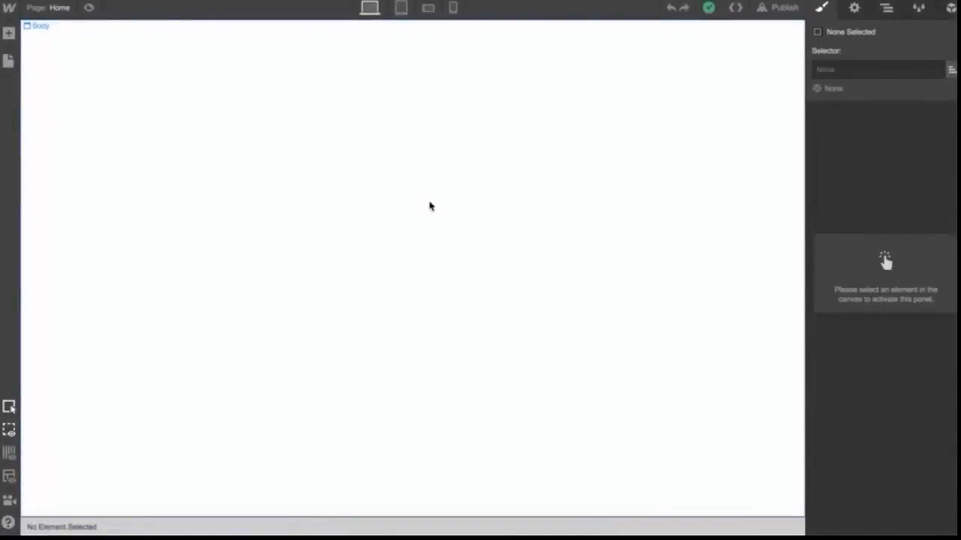
Browse the templates offered on the Create a New Website page
click(8, 33)
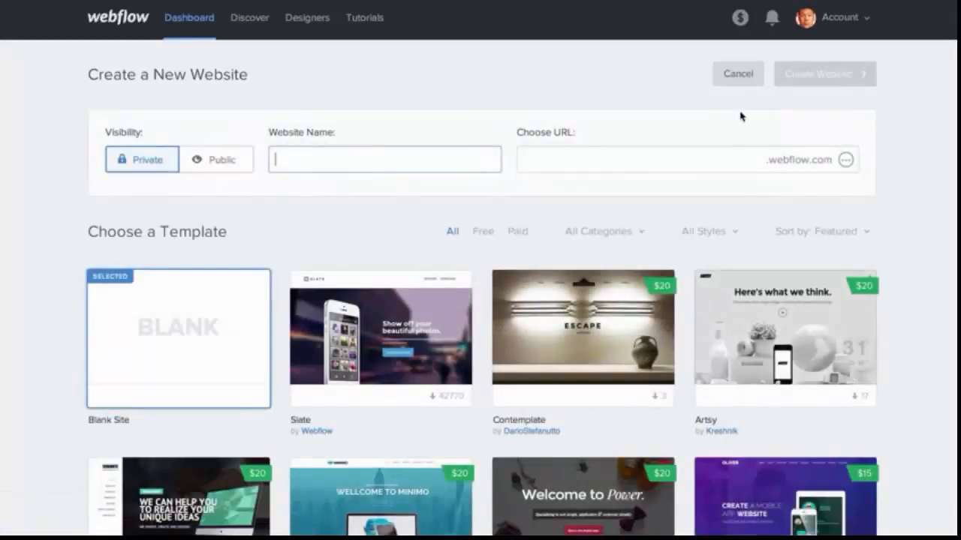
scroll(740, 116, down, 1)
scroll(388, 300, down, 5)
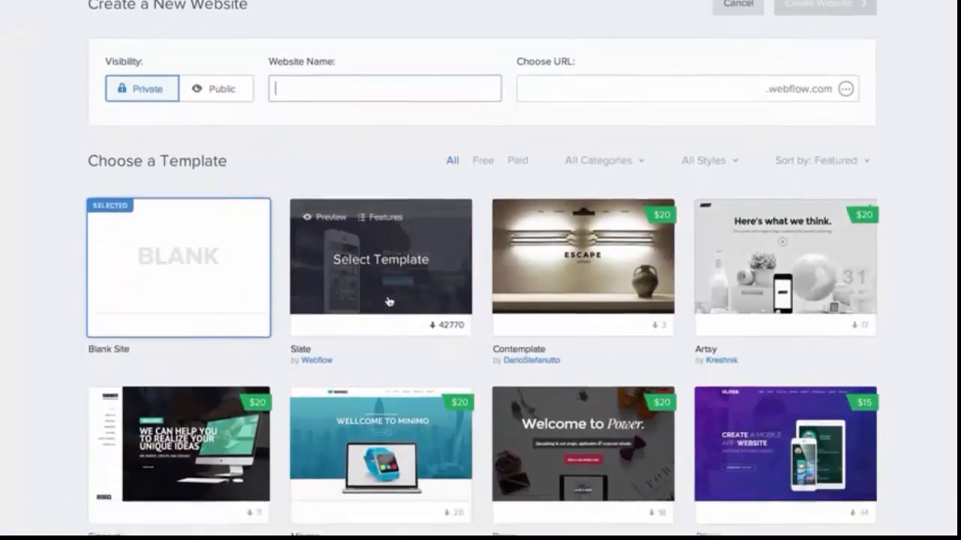
scroll(388, 300, down, 1)
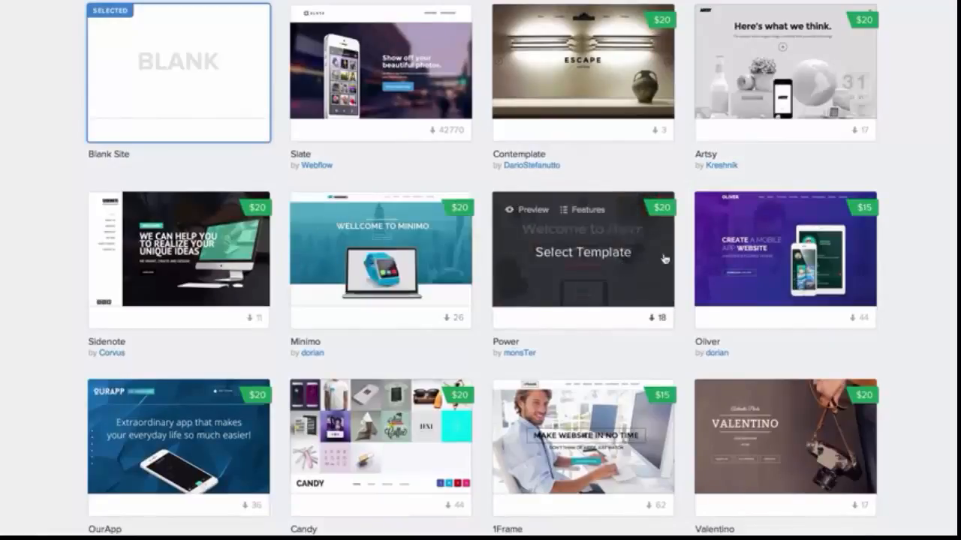
scroll(781, 82, up, 3)
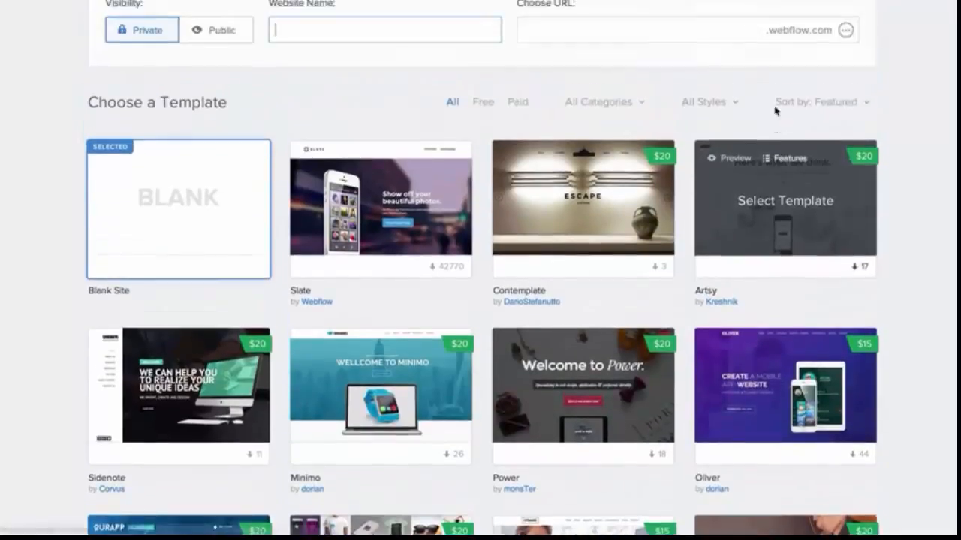
scroll(590, 242, down, 1)
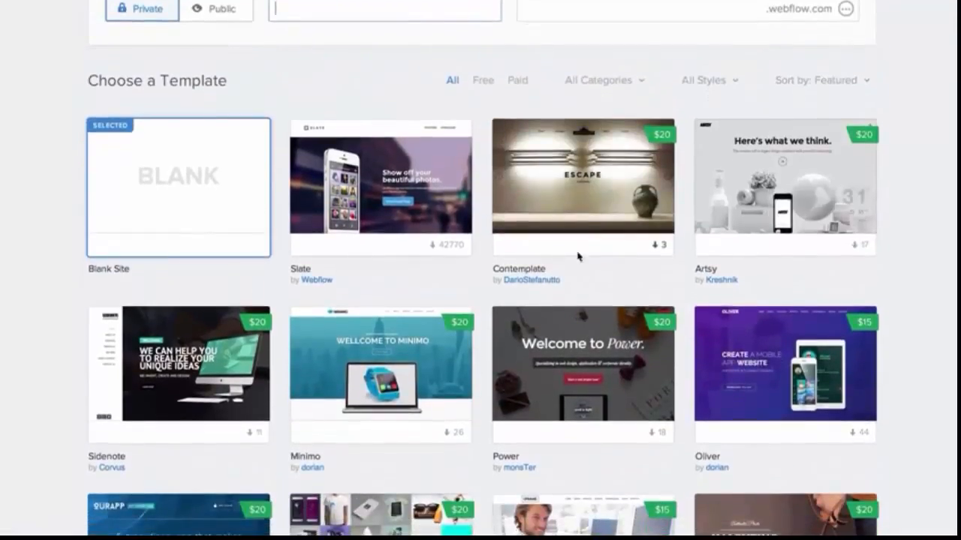
Open the Contemplate author's templates page and go to the Templates gallery
click(544, 288)
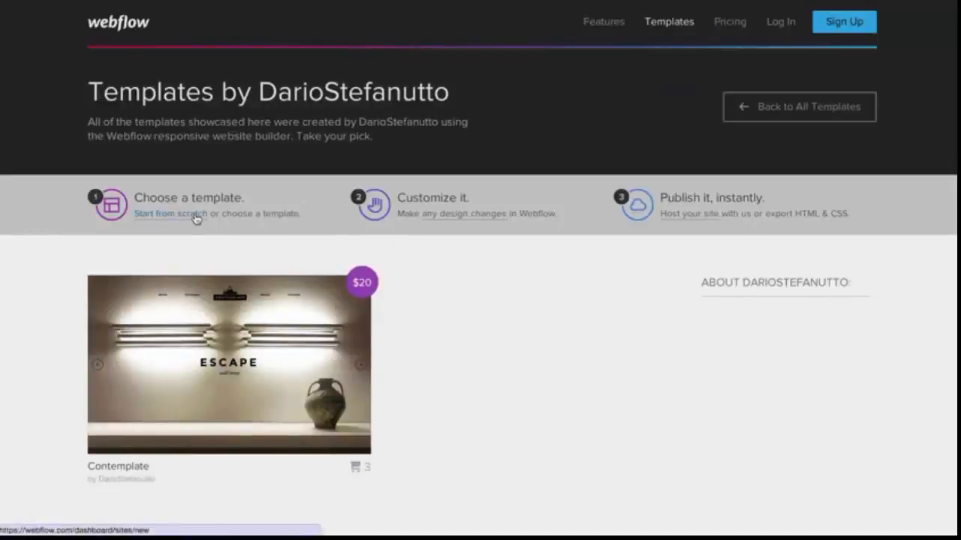
click(659, 27)
scroll(621, 287, down, 4)
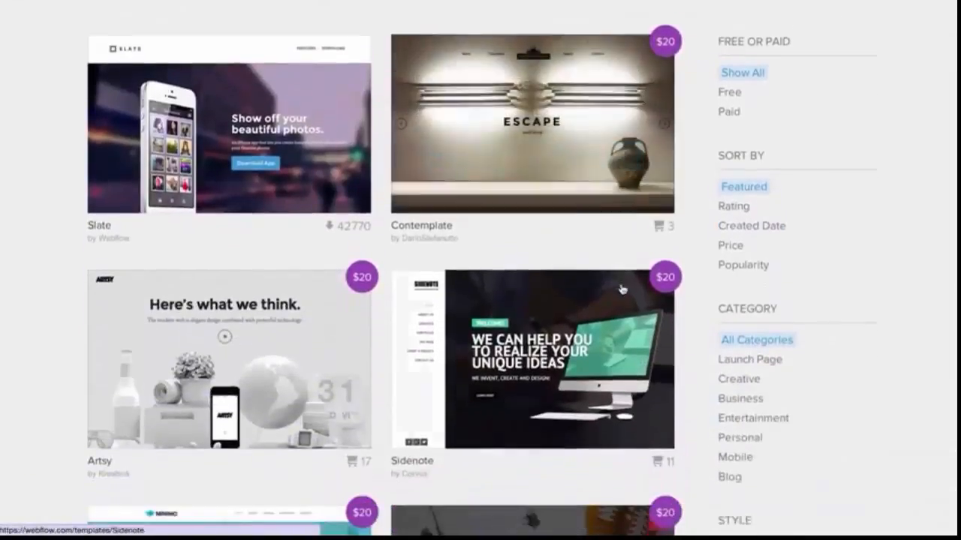